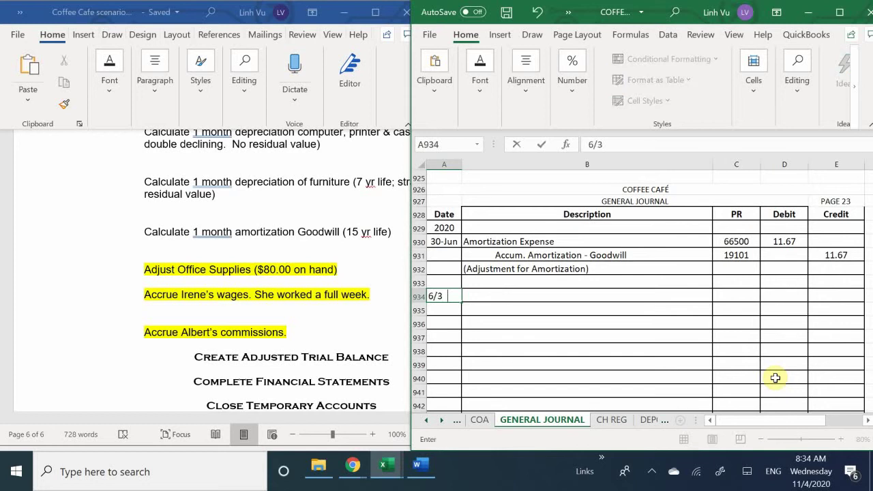
Step: Date a new general journal entry 30-Jun below the amortization adjustment and check the list of adjustments in the Word scenario document
key("Tab")
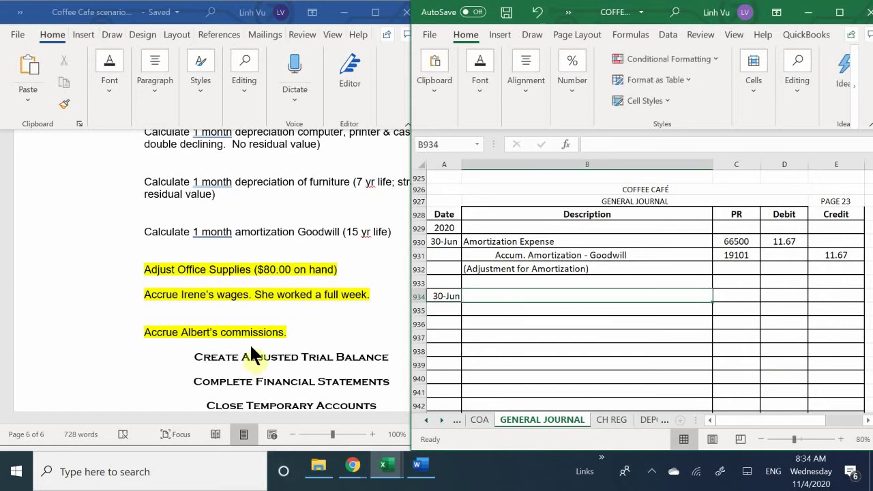
scroll(251, 349, "up", 1)
left_click(188, 416)
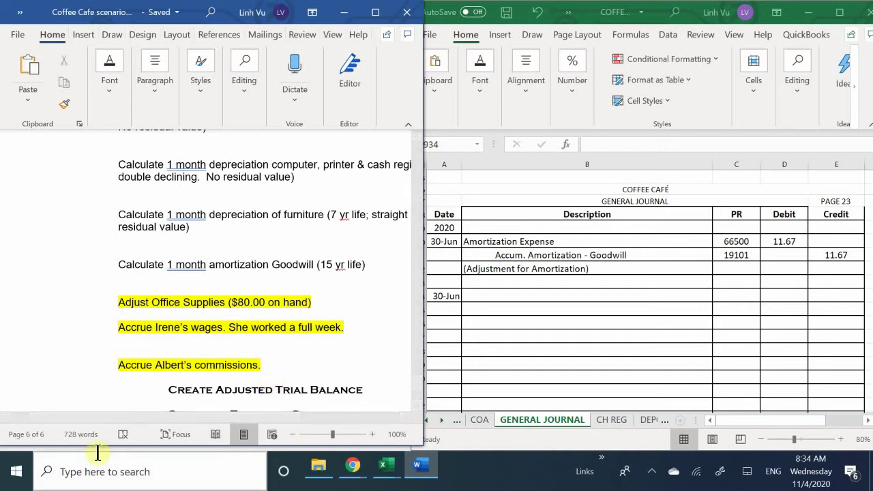
Step: Switch to the ledger workbook in Excel and look through the accounts on the REVENUES sheet
mouse_move(384, 467)
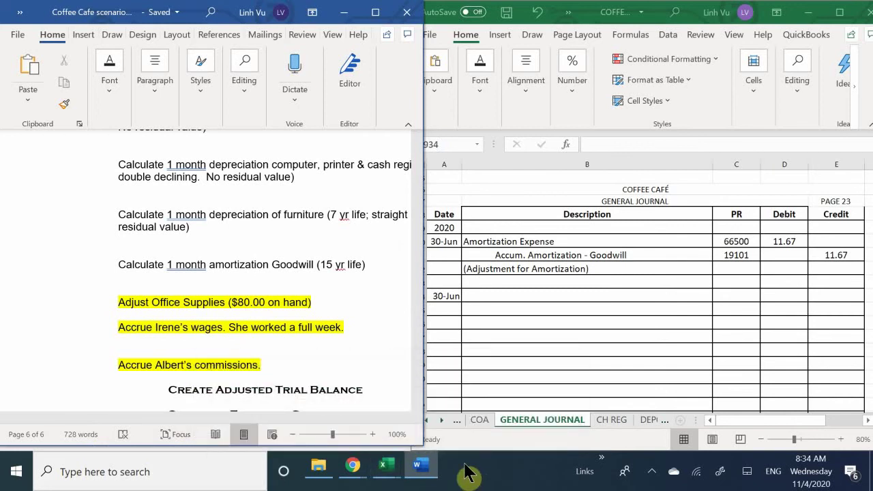
left_click(316, 409)
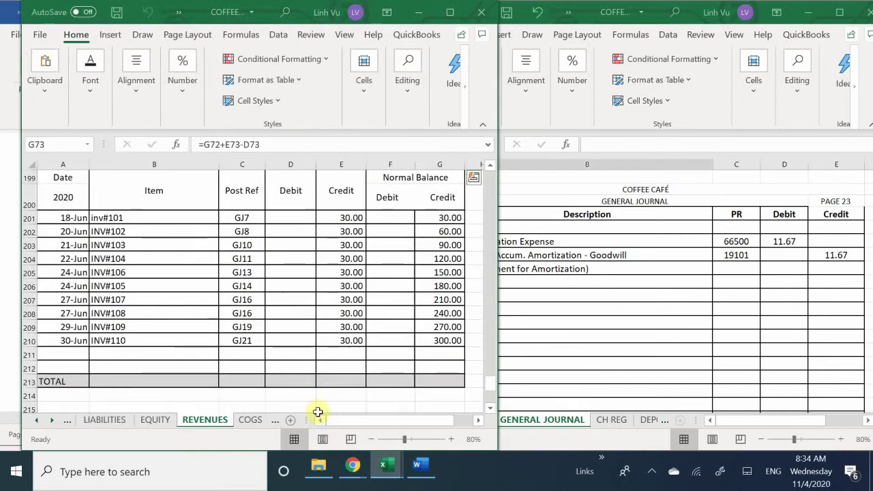
scroll(185, 346, "up", 20)
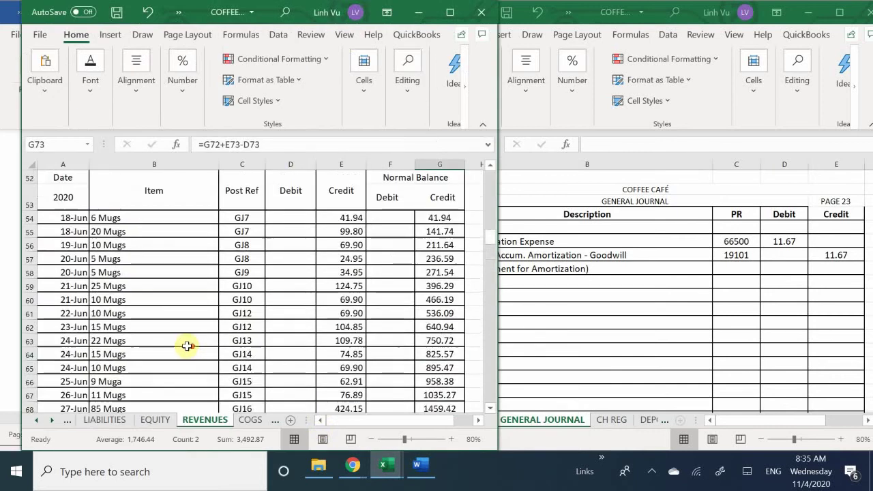
scroll(185, 346, "up", 17)
scroll(177, 315, "down", 12)
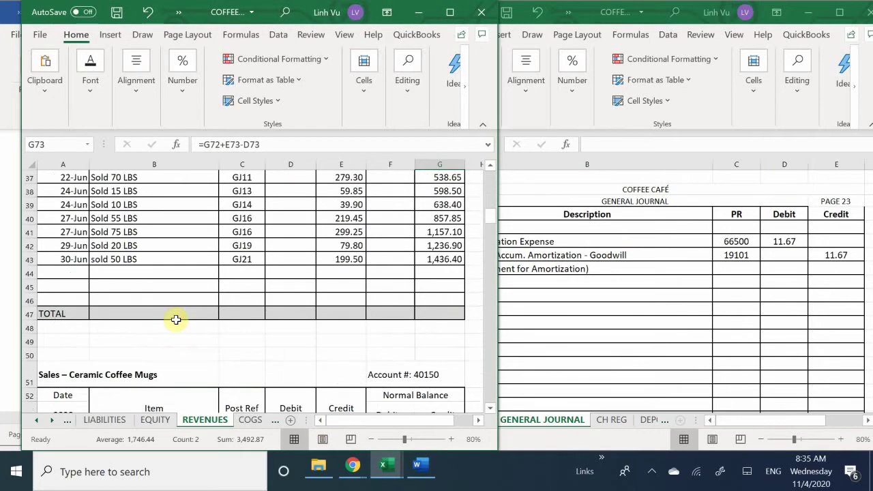
scroll(176, 319, "down", 20)
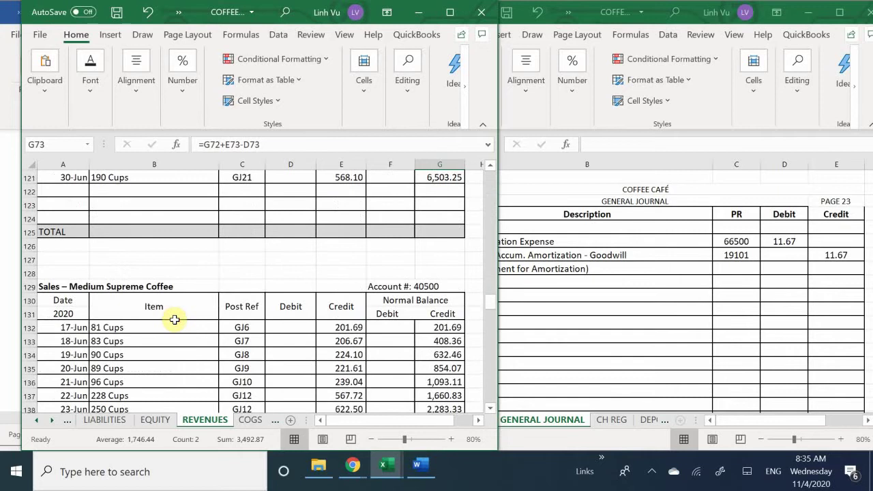
scroll(175, 319, "down", 2)
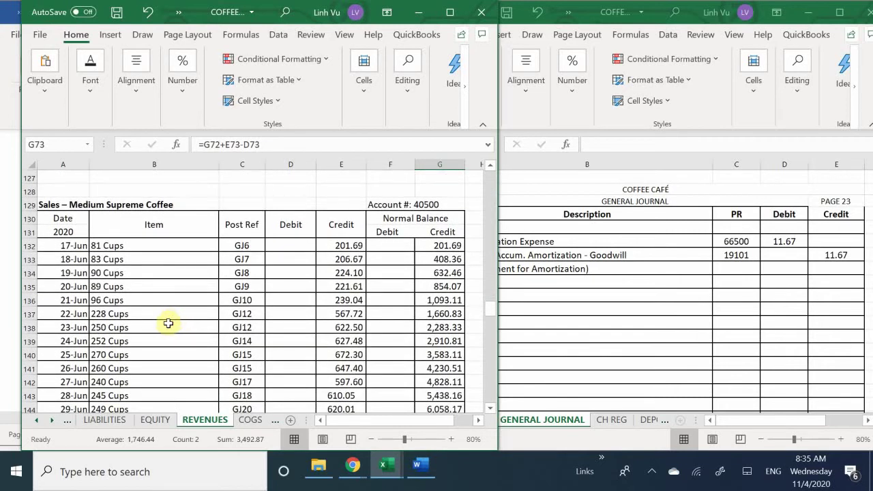
scroll(171, 320, "down", 3)
scroll(167, 344, "down", 9)
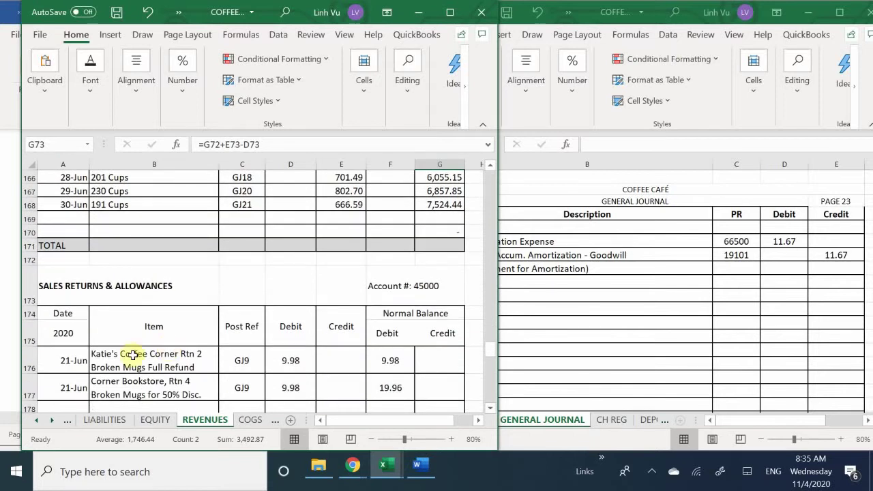
Step: Locate the Office Supplies account on the ASSETS ledger sheet and check its balance
left_click(36, 419)
left_click(87, 418)
scroll(82, 337, "down", 15)
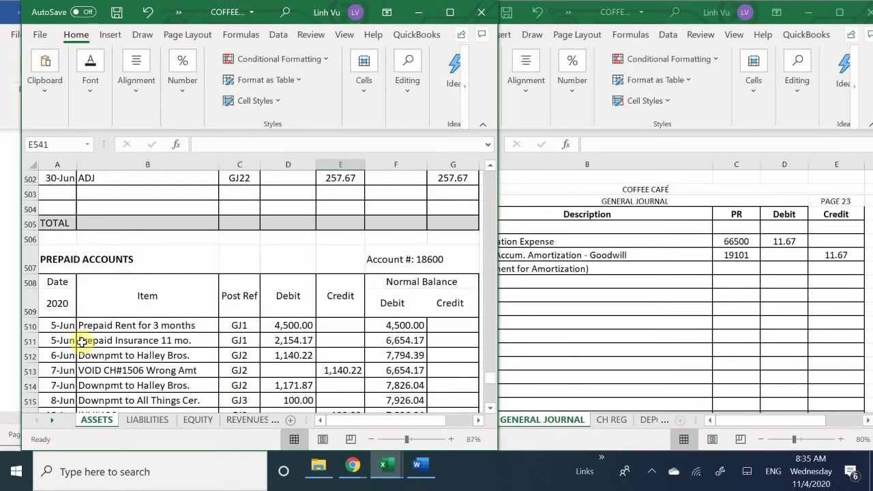
scroll(81, 342, "up", 14)
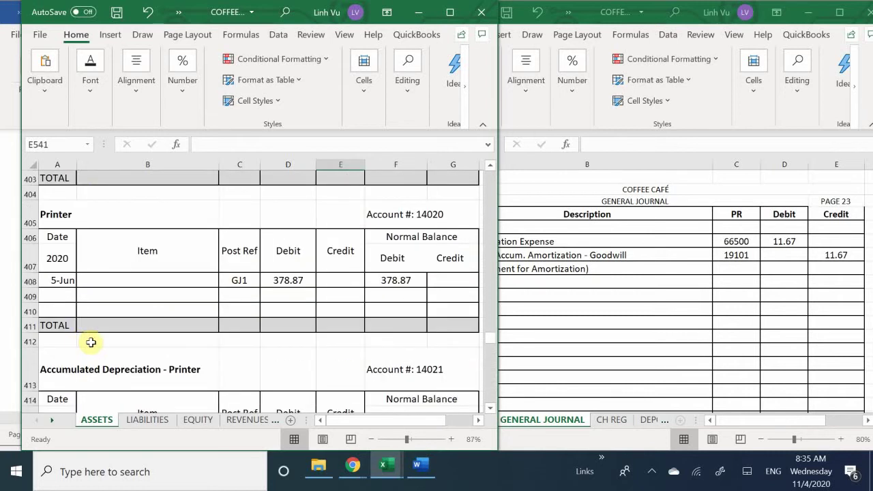
scroll(91, 342, "up", 20)
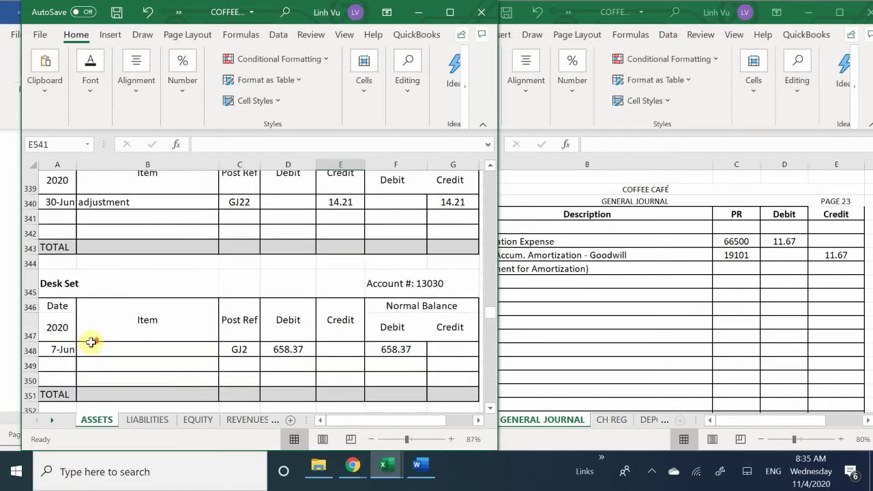
scroll(91, 341, "up", 6)
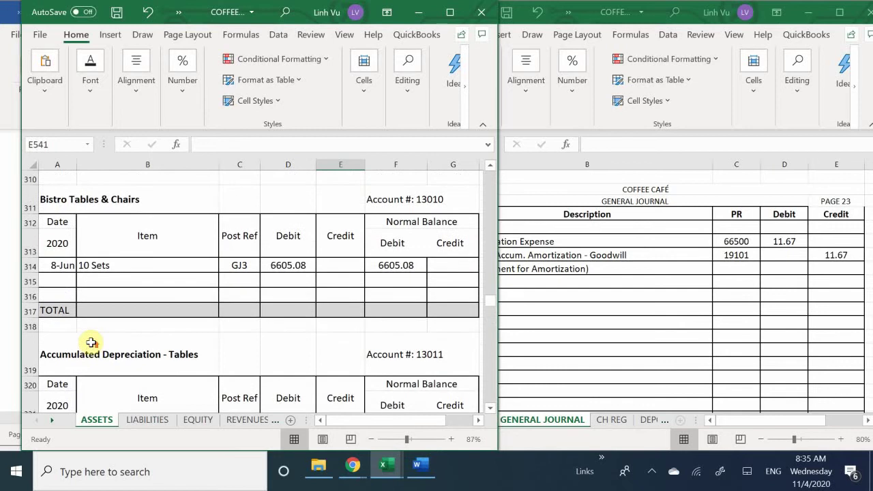
scroll(91, 342, "up", 6)
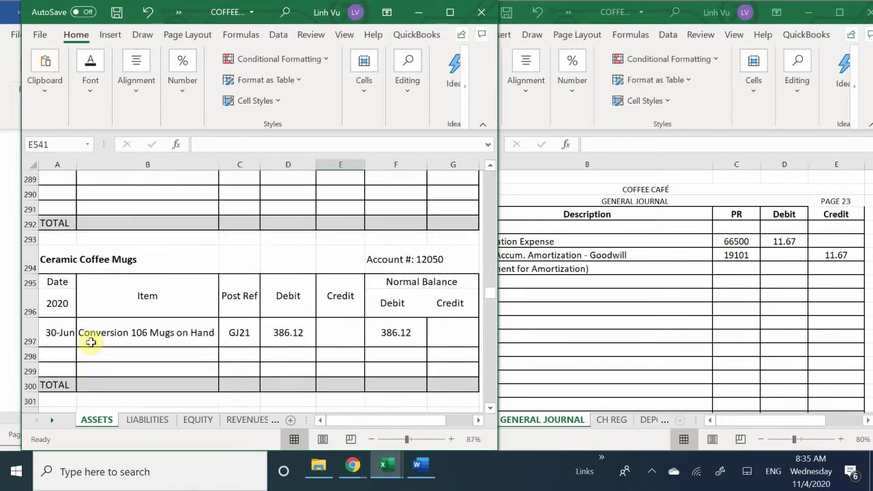
scroll(91, 342, "up", 7)
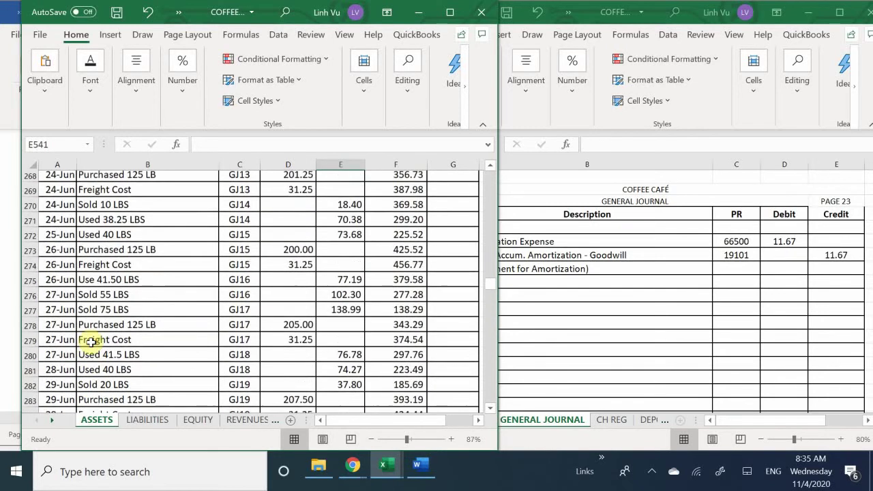
scroll(91, 342, "up", 19)
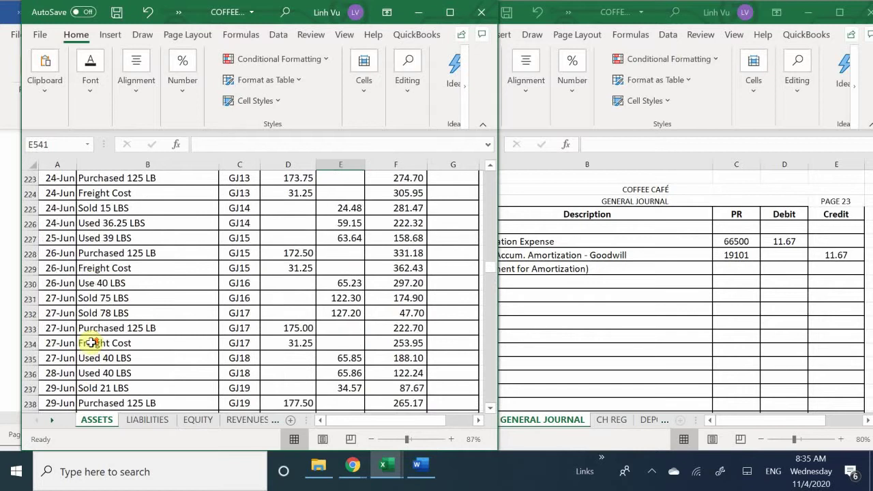
scroll(91, 342, "up", 7)
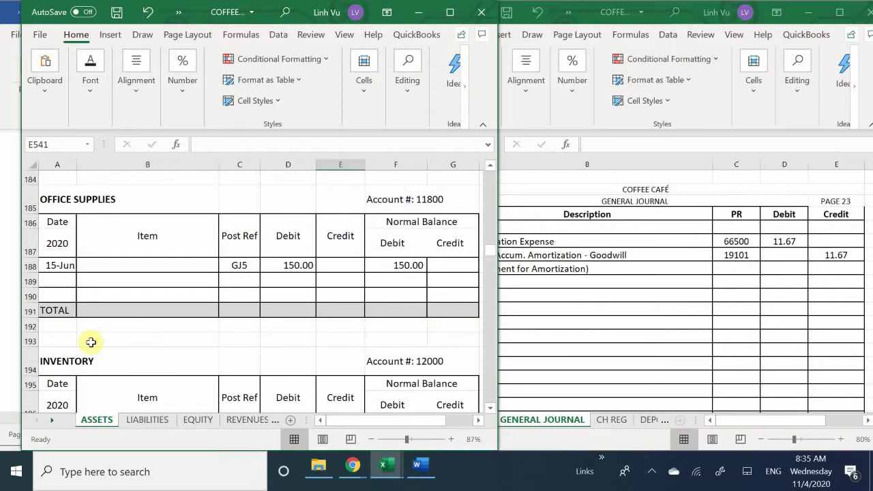
scroll(91, 342, "up", 2)
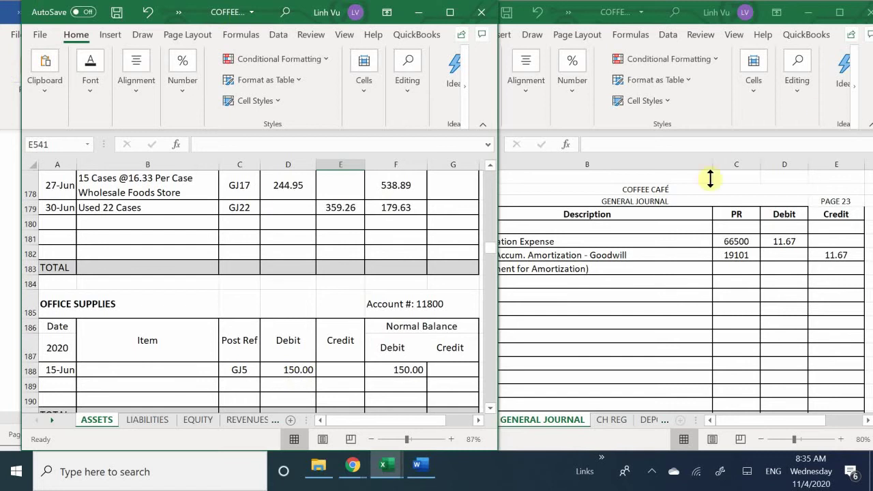
Step: Enter a debit of 710.00 in D934 and a credit of 70.00 in E935 for the new 30-Jun general journal entry
left_click(560, 296)
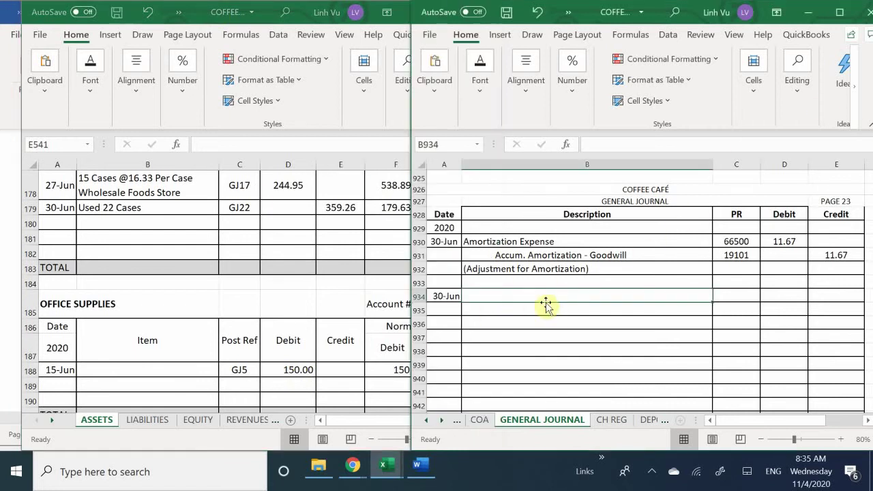
left_click(781, 297)
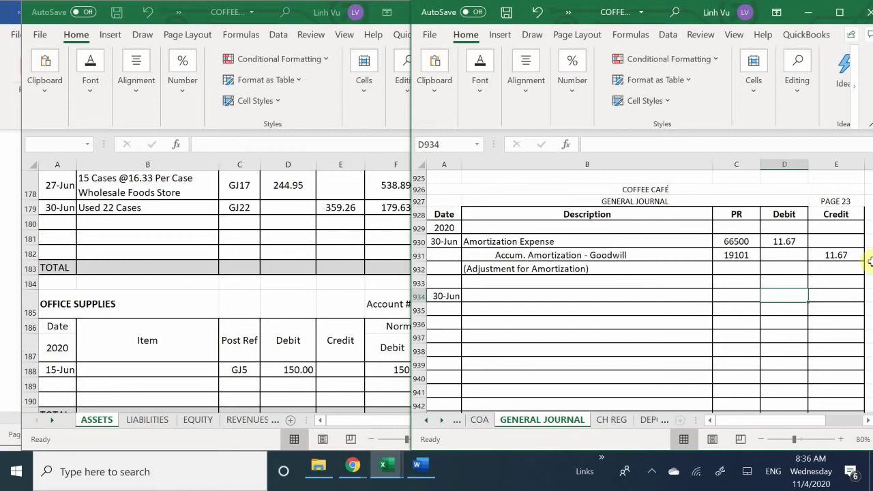
type("710.00")
key("Return")
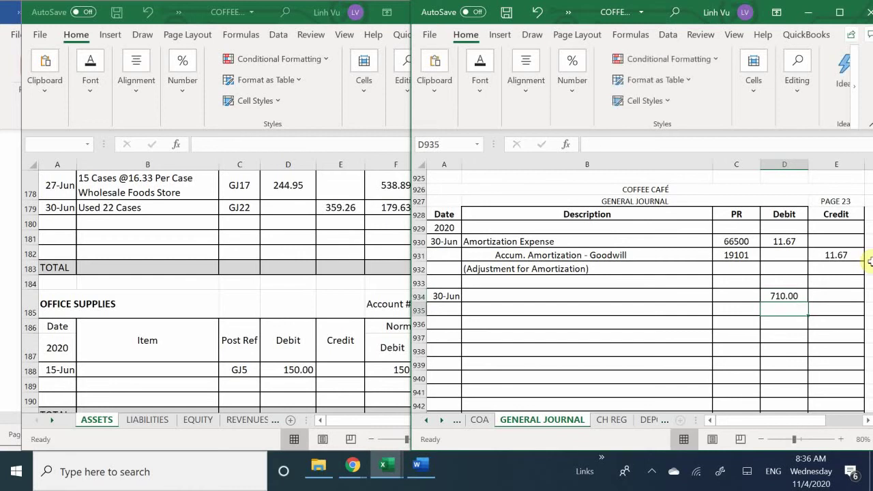
key("Right")
type("70")
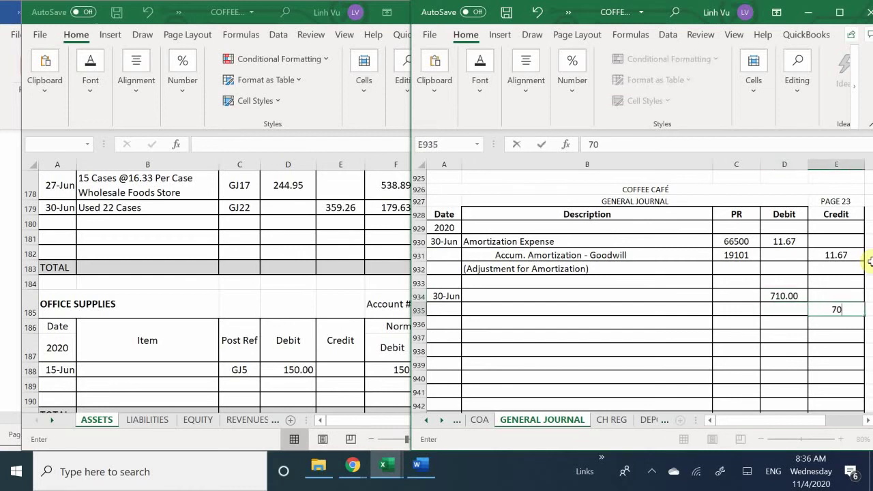
type(".00")
key("Return")
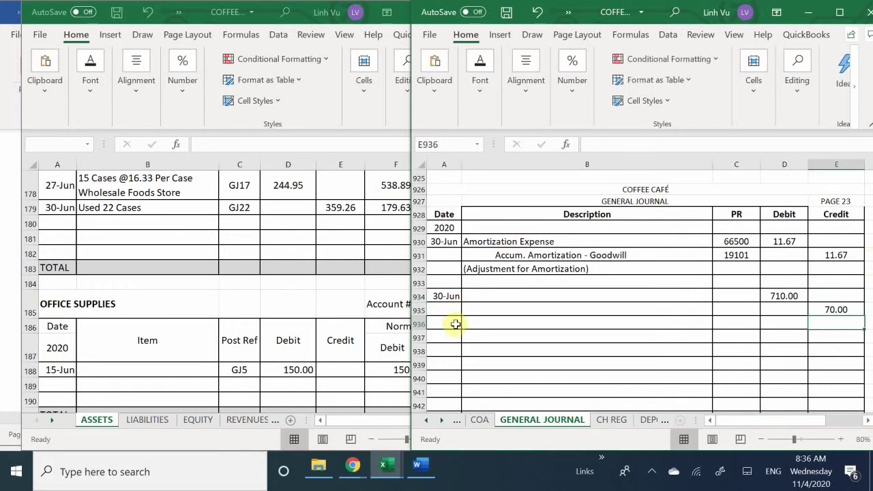
Step: Enter Office Supplies Expense as the debited account of the 30-Jun entry, with posting reference 60750
left_click(481, 298)
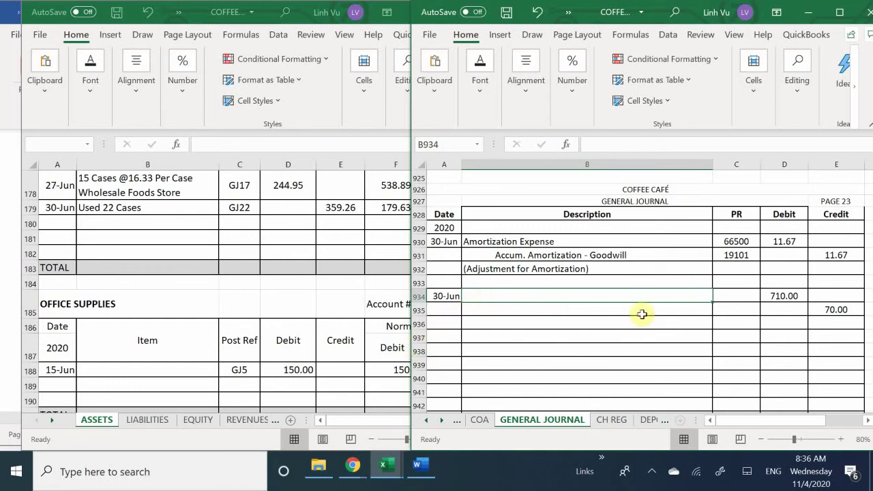
type("O")
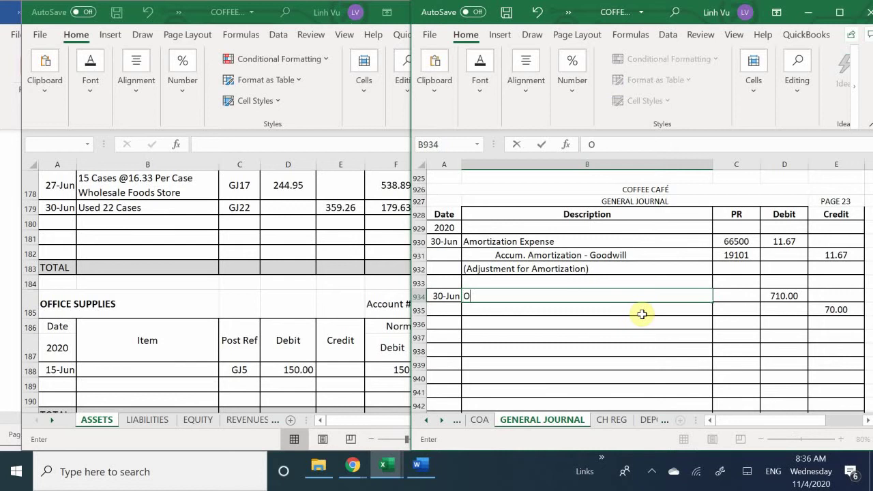
type("ffice Supplies Ex")
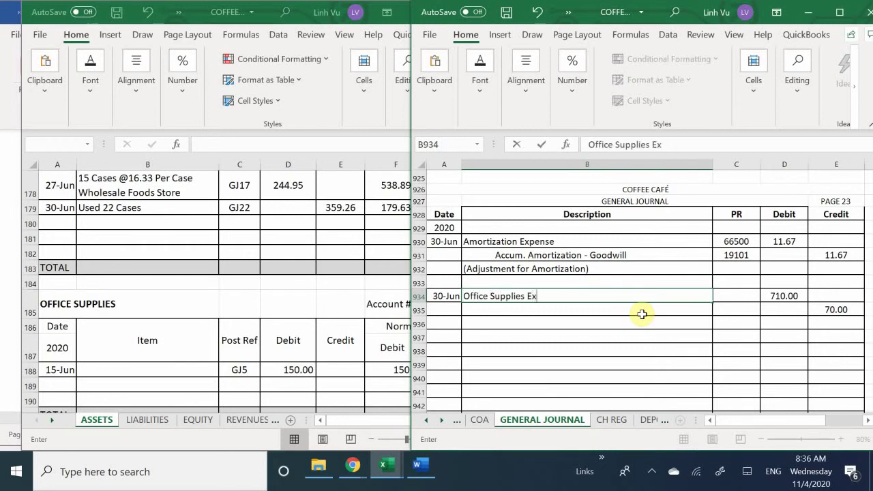
type("pense")
key("Tab")
type("60750")
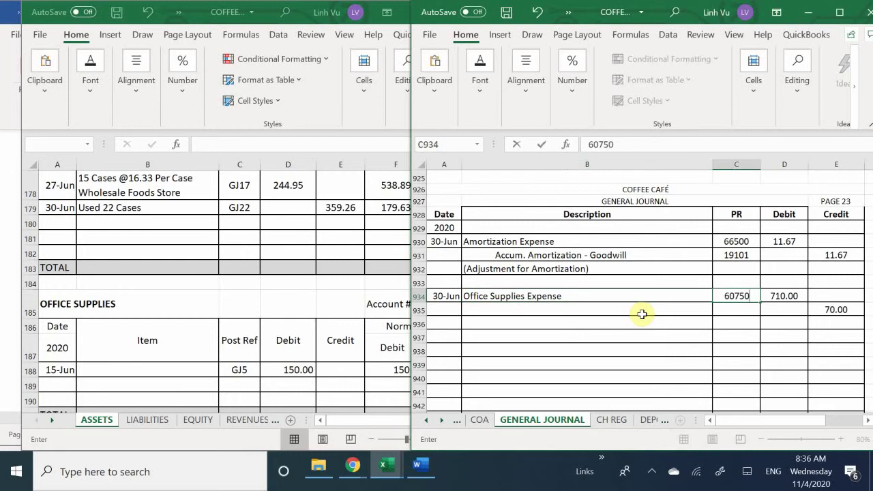
key("Down")
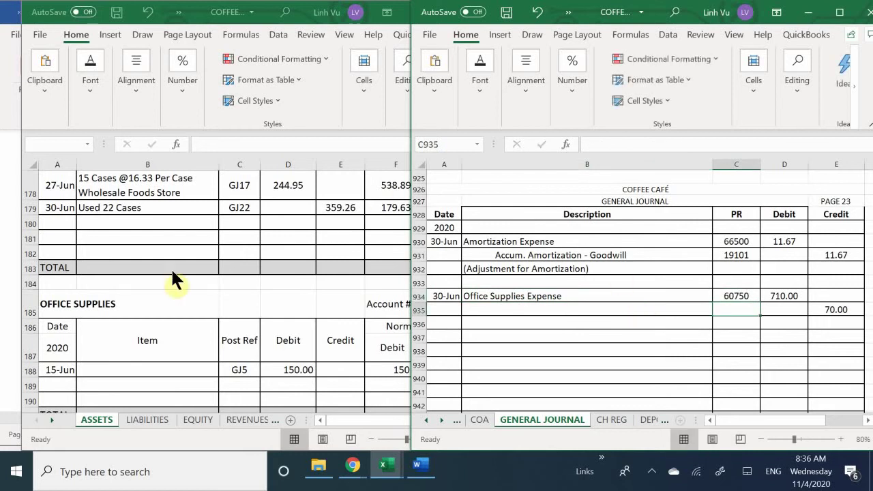
Step: Enter Office Supplies indented as the credited account and add the explanation (Adjustment) on the row below
left_click(493, 311)
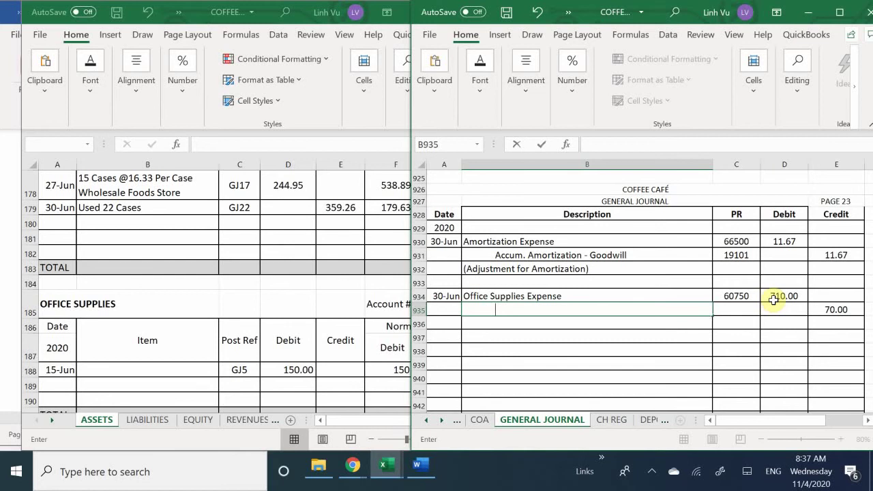
type("Office Su")
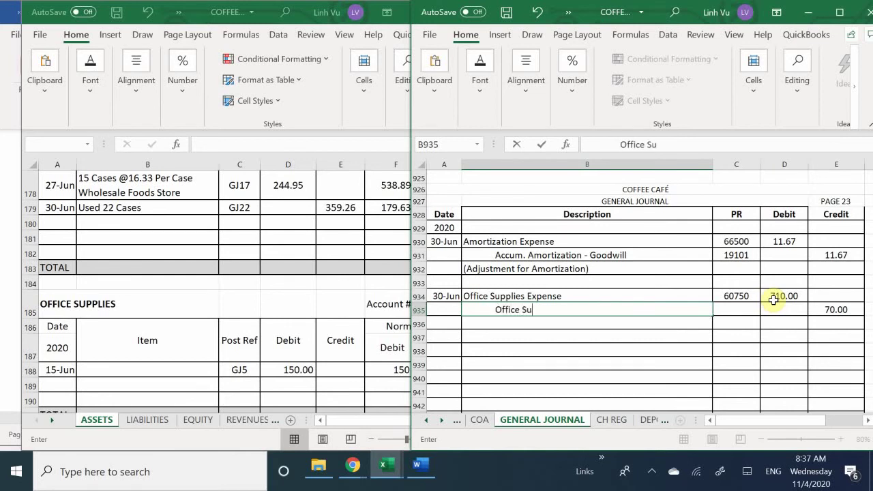
type("pplies")
key("Return")
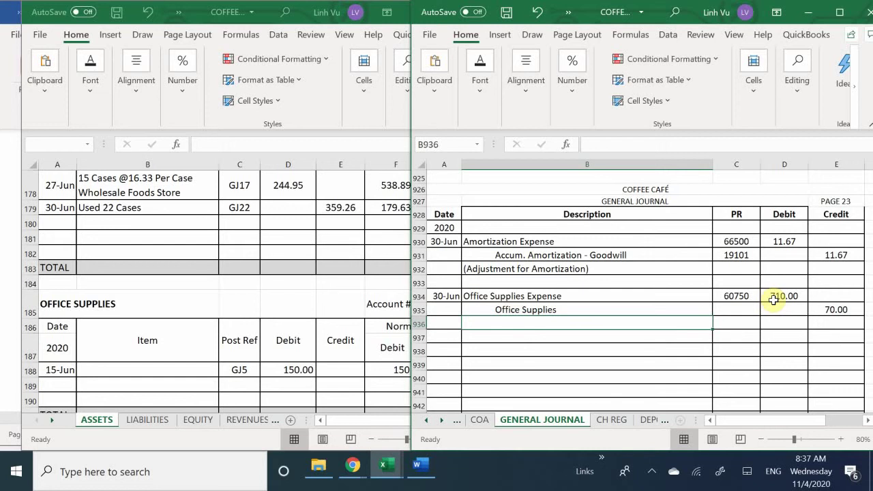
type("(A")
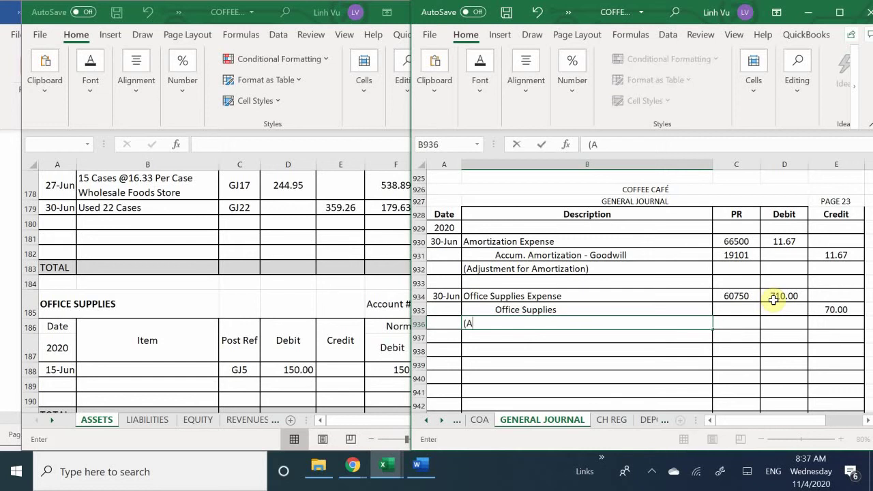
type("djustment ")
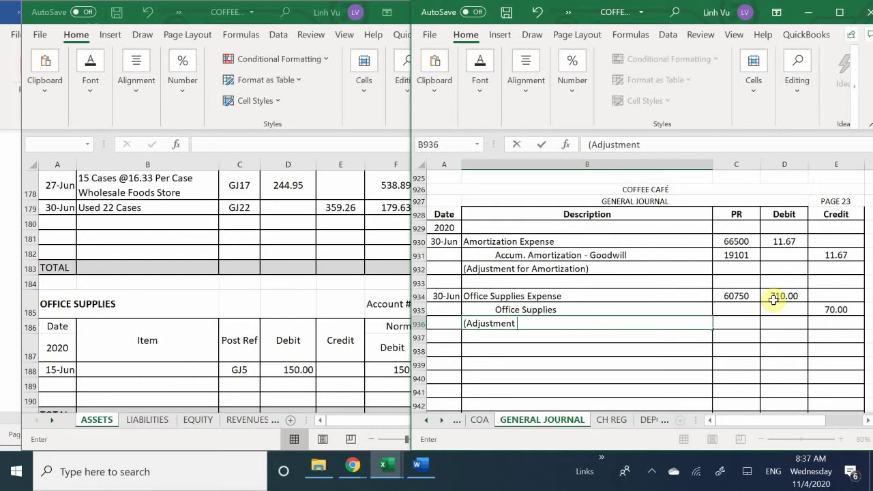
type(")")
key("Return")
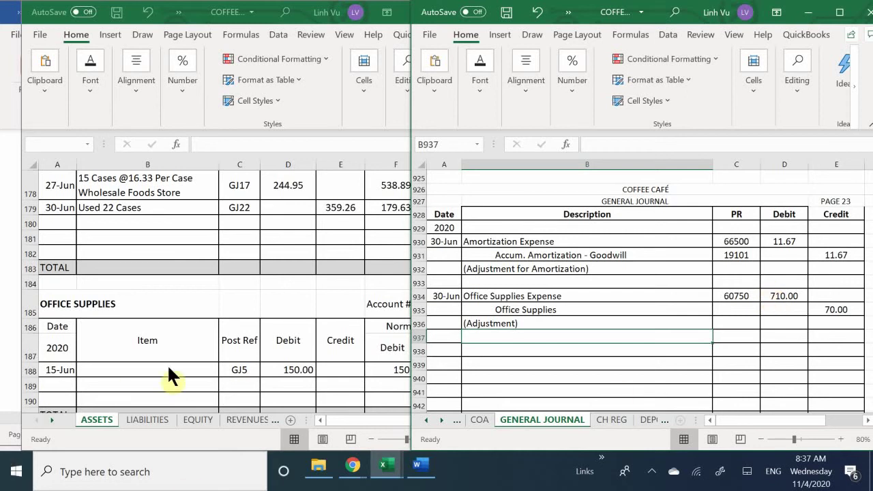
Step: Browse the ledger workbook from the REVENUES sheet to the COGS sheet
left_click(248, 426)
left_click(273, 419)
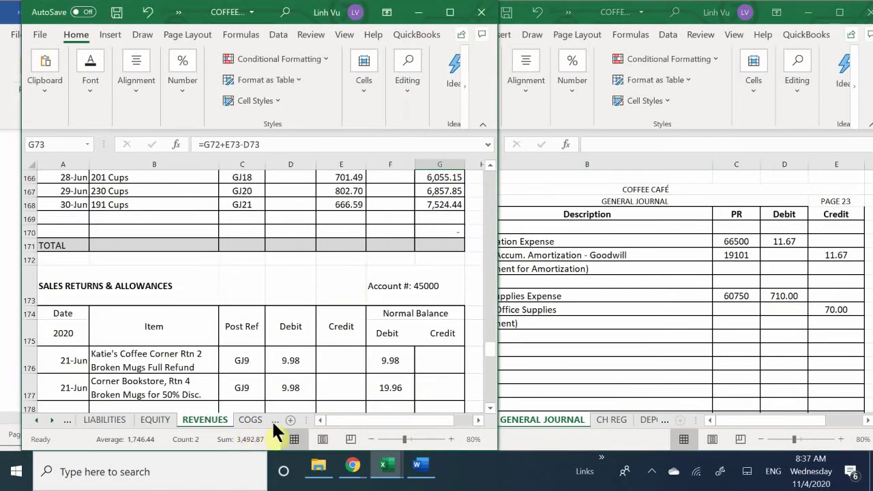
left_click(268, 419)
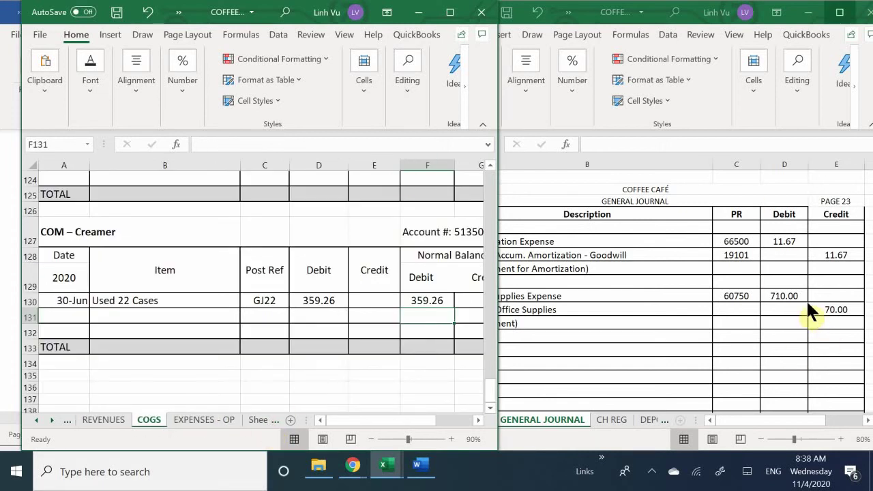
Step: Correct the Office Supplies Expense debit in D934 of the general journal to 70.00
left_click(783, 295)
type("70")
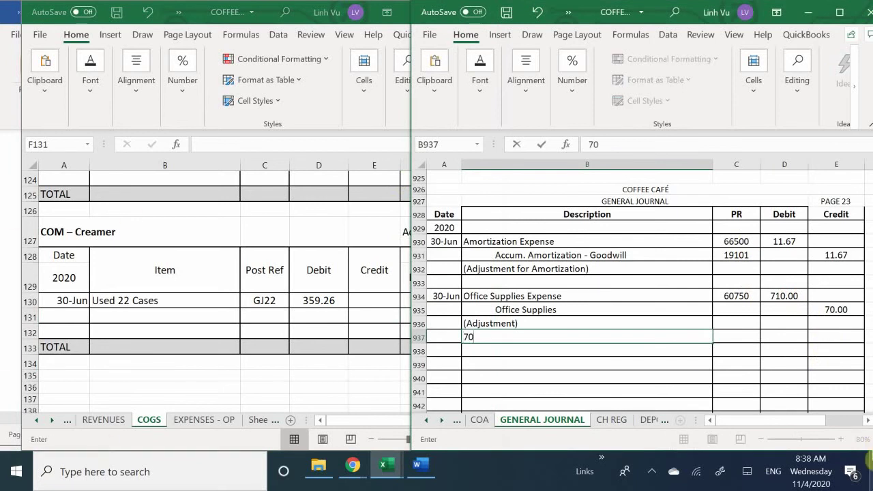
left_click(775, 296)
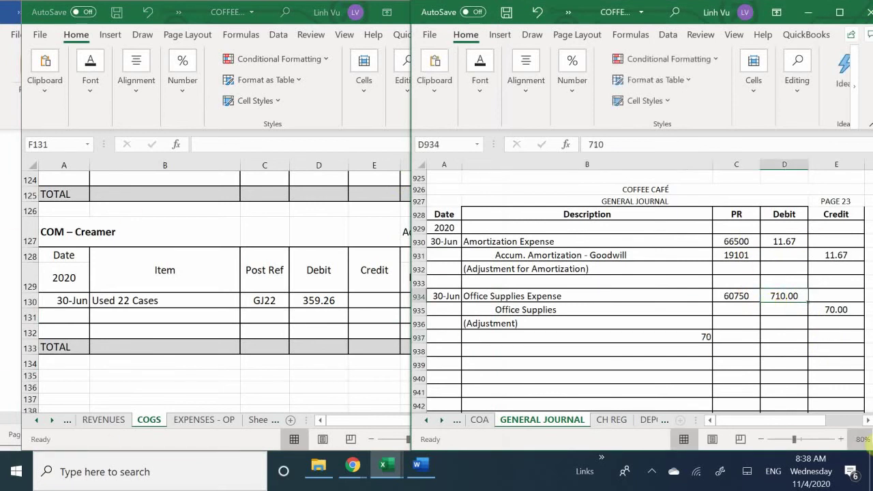
key("F2")
key("Left")
key("BackSpace")
key("Return")
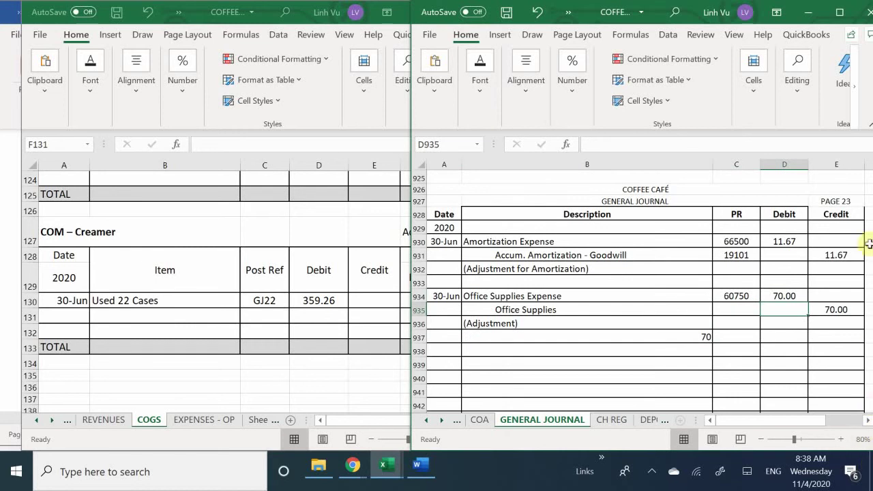
Step: Enter posting reference 11800 for the credited Office Supplies account in C935
left_click(736, 307)
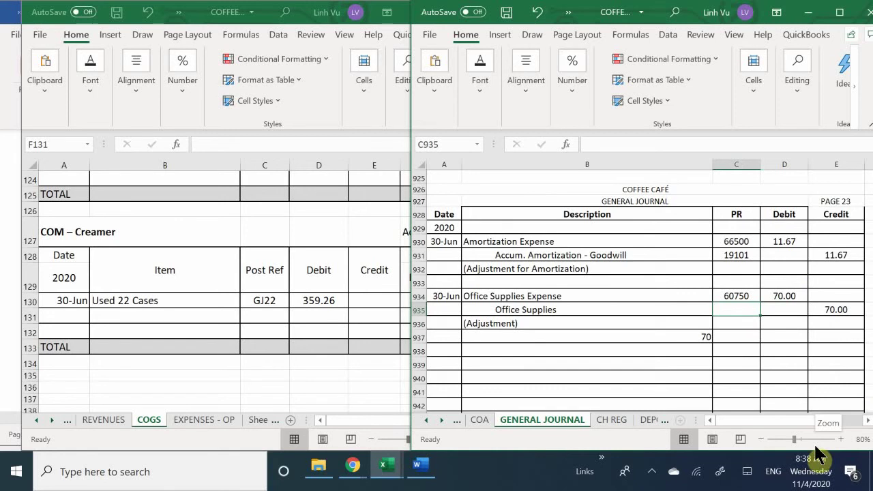
type("11800")
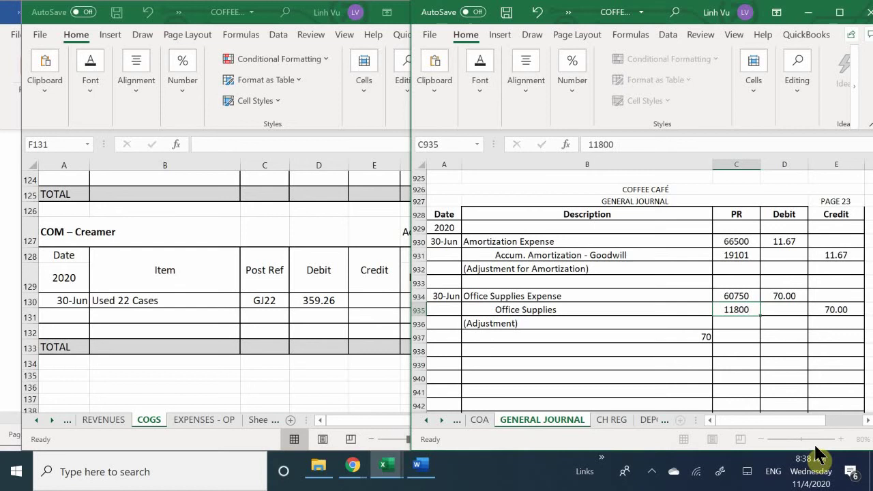
key("Return")
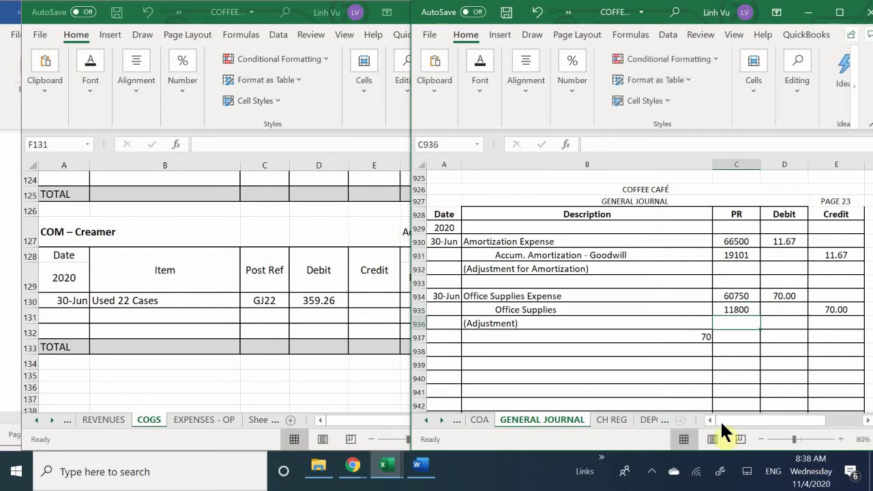
Step: Date the first row of the Office Supplies Expense account on the EXPENSES - OP ledger sheet 6/30
left_click(208, 412)
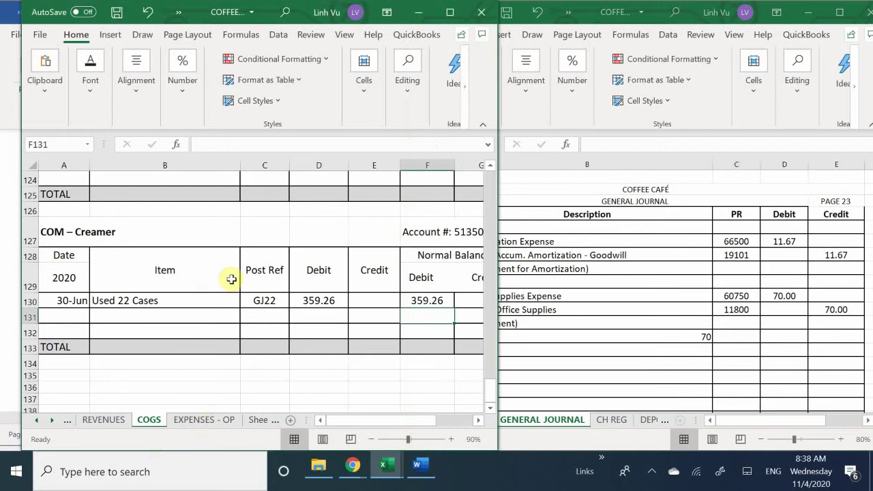
left_click(197, 419)
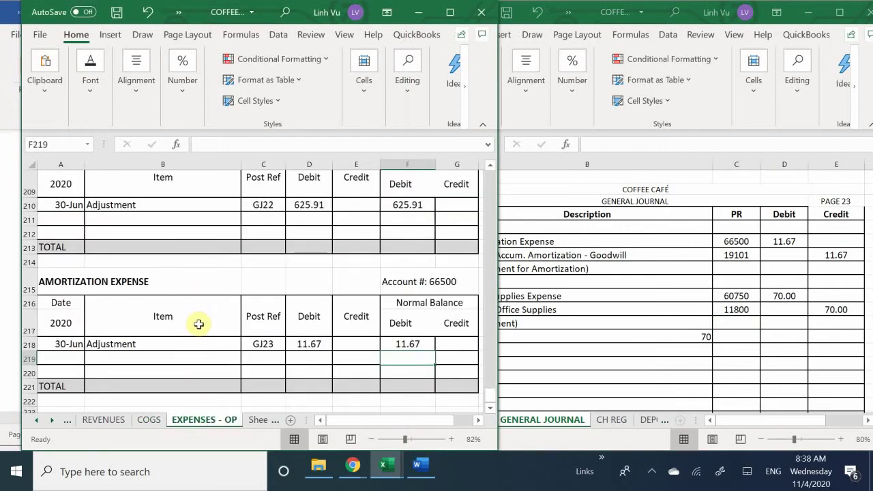
scroll(199, 325, "down", 15)
scroll(191, 321, "up", 15)
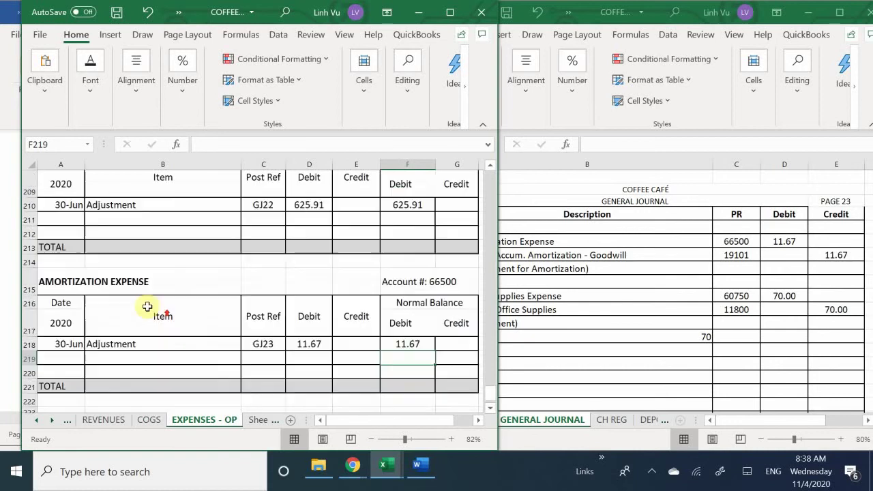
scroll(147, 306, "up", 19)
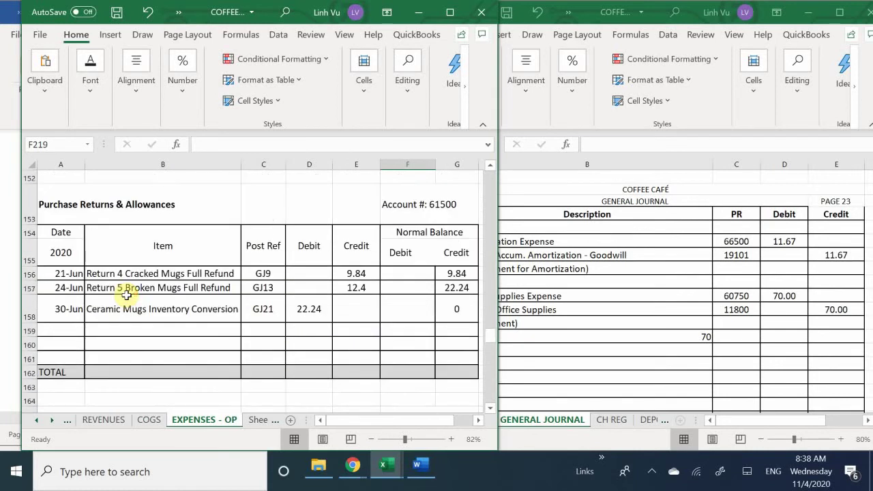
scroll(126, 295, "up", 9)
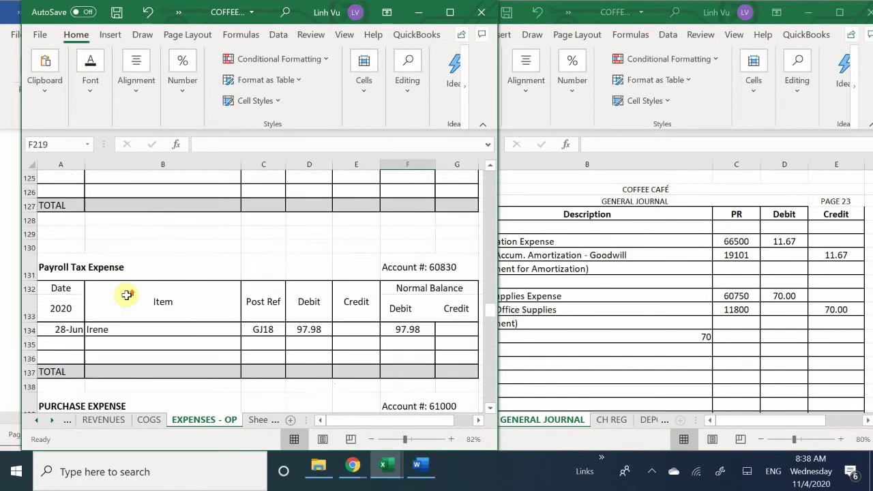
scroll(126, 294, "up", 6)
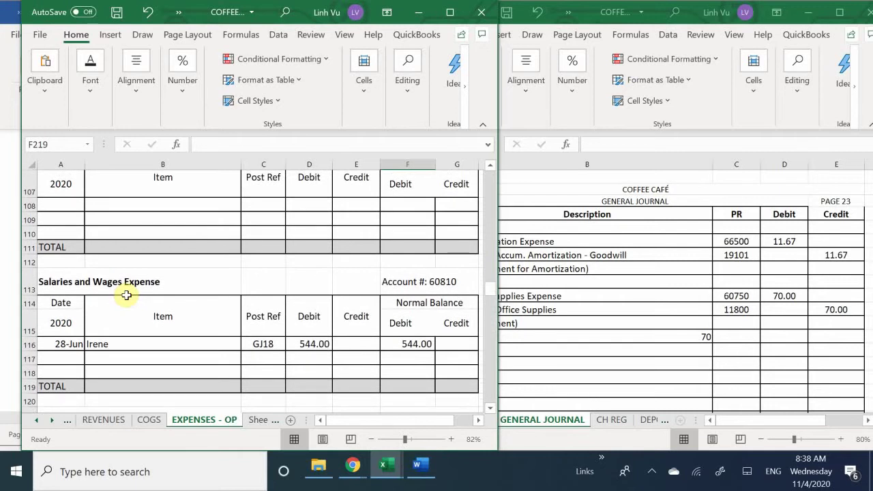
scroll(126, 295, "up", 10)
scroll(126, 295, "down", 5)
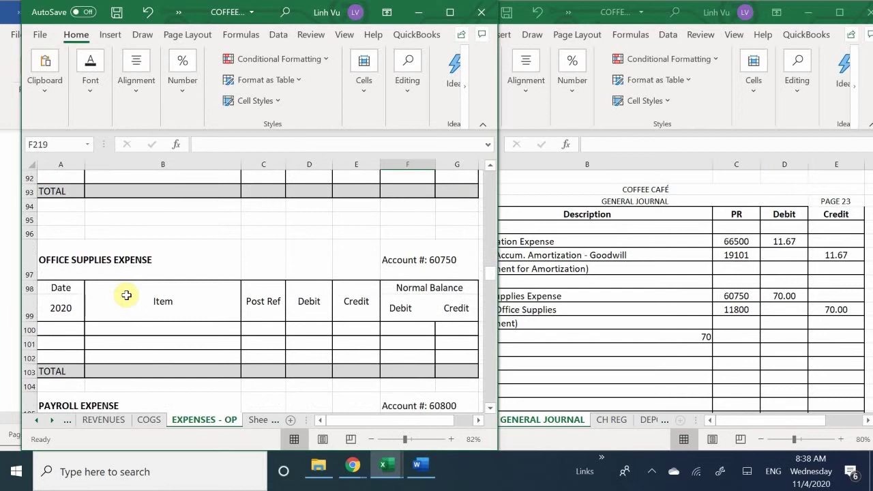
left_click(60, 334)
type("6/30")
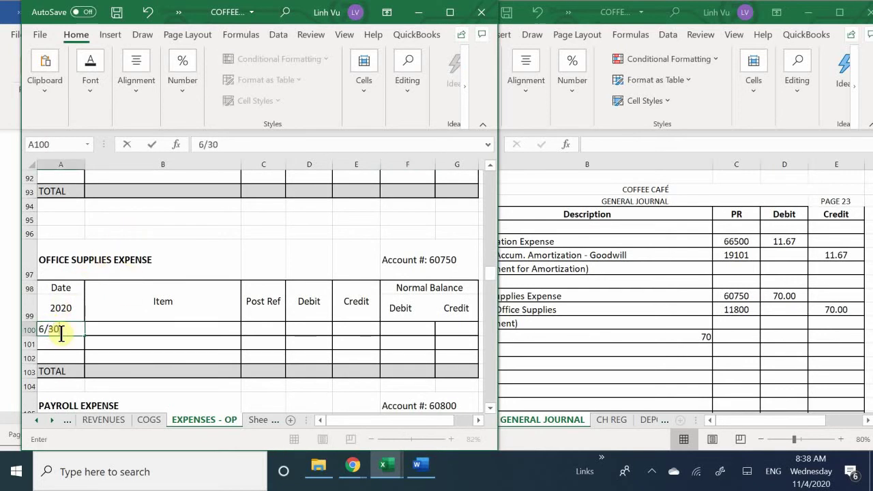
key("Return")
Step: Enter Adjustment as the item of the 30-Jun row in the Office Supplies Expense account
key("Up")
key("Right")
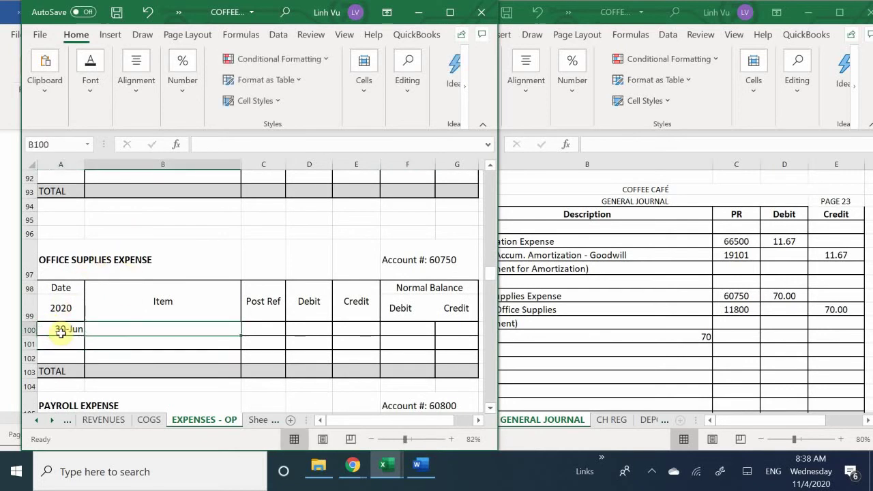
type("a")
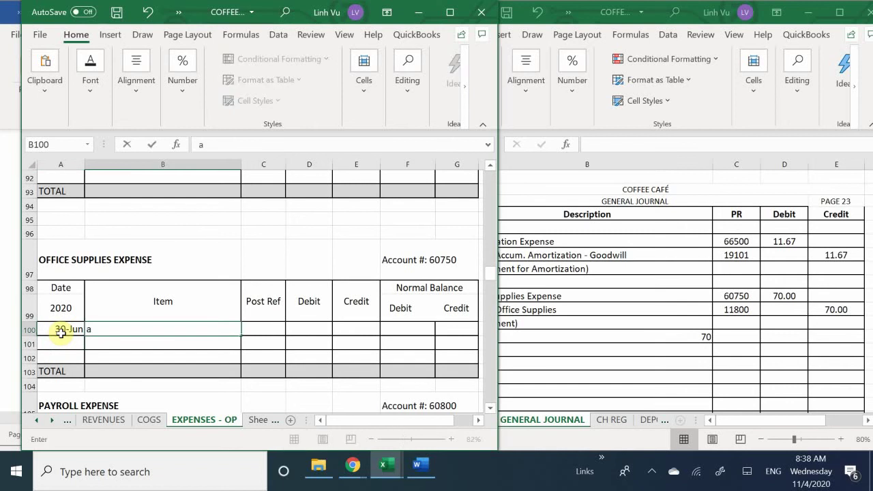
key("BackSpace")
type("A")
type("sj")
key("BackSpace")
key("BackSpace")
type("dkus")
key("BackSpace")
key("BackSpace")
key("BackSpace")
type("ju")
key("BackSpace")
key("BackSpace")
type("justm")
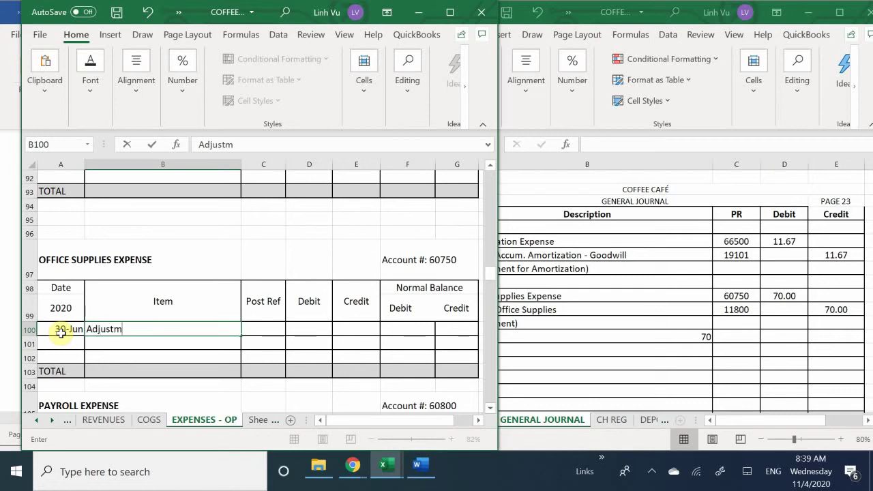
type("ent")
Step: Enter GJ23 as the posting reference of the 30-Jun adjustment, matching the general journal page
key("Tab")
type("G")
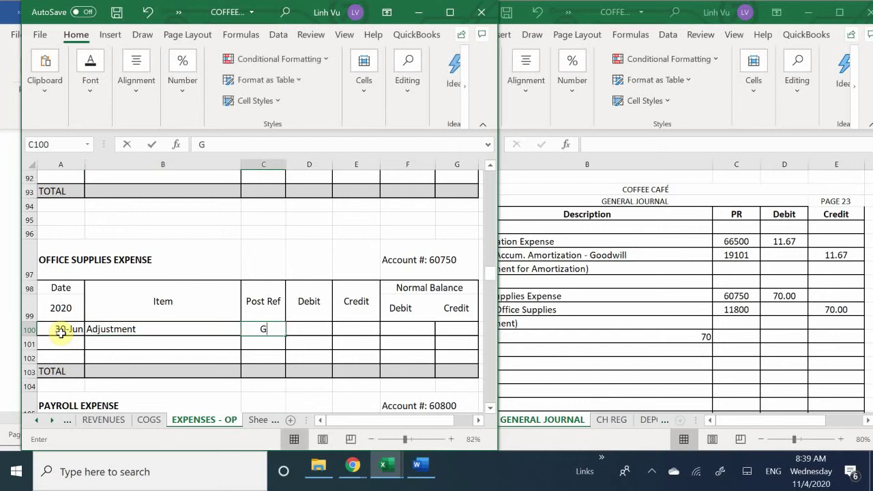
type("J")
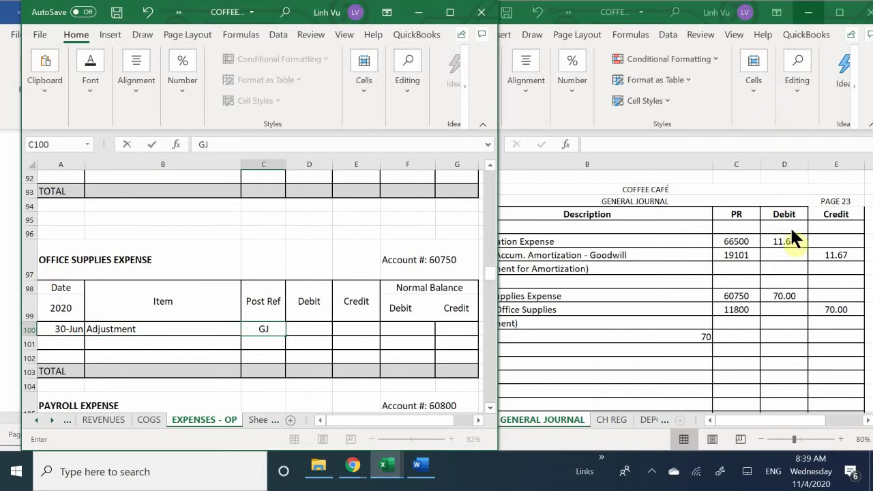
scroll(798, 231, "up", 2)
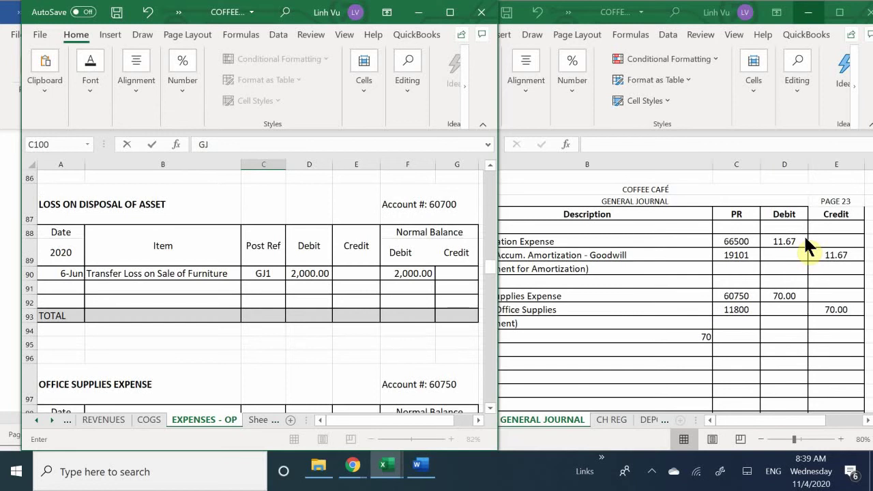
scroll(816, 215, "down", 1)
scroll(817, 215, "up", 1)
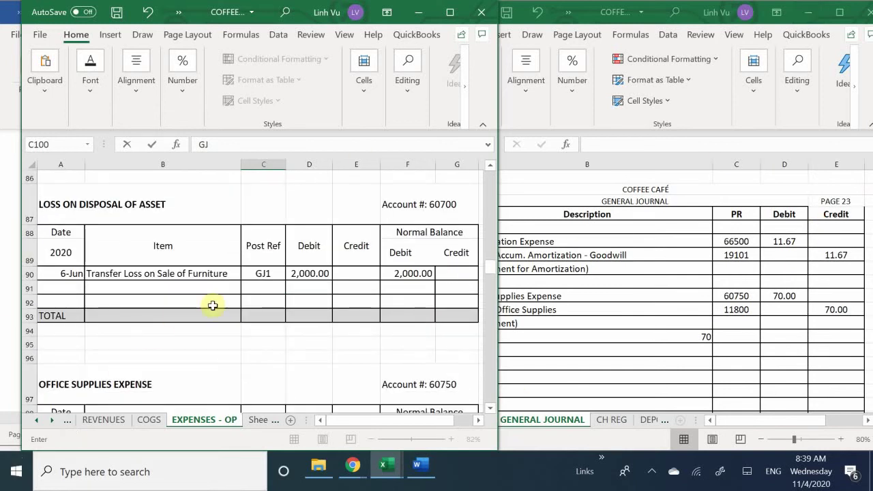
scroll(226, 308, "down", 1)
scroll(239, 312, "down", 1)
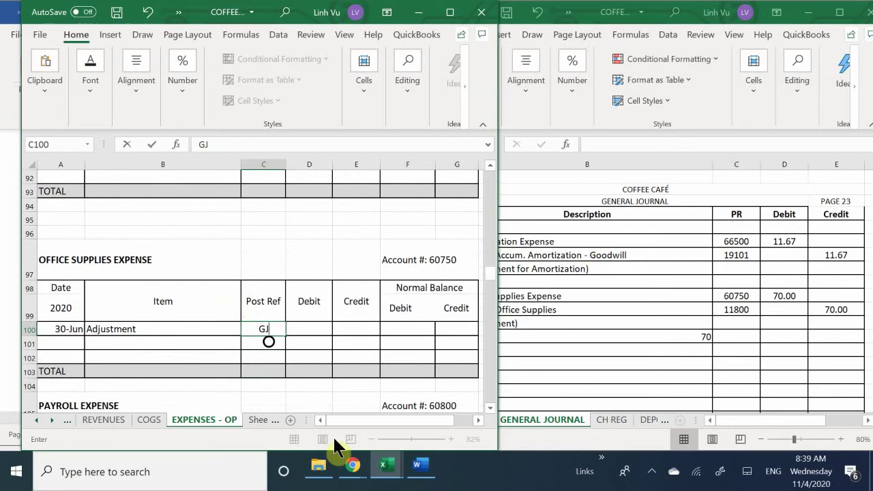
type("23")
key("Return")
Step: Enter 70 as the debit of the 30-Jun Office Supplies Expense adjustment in D100
key("Up")
key("Right")
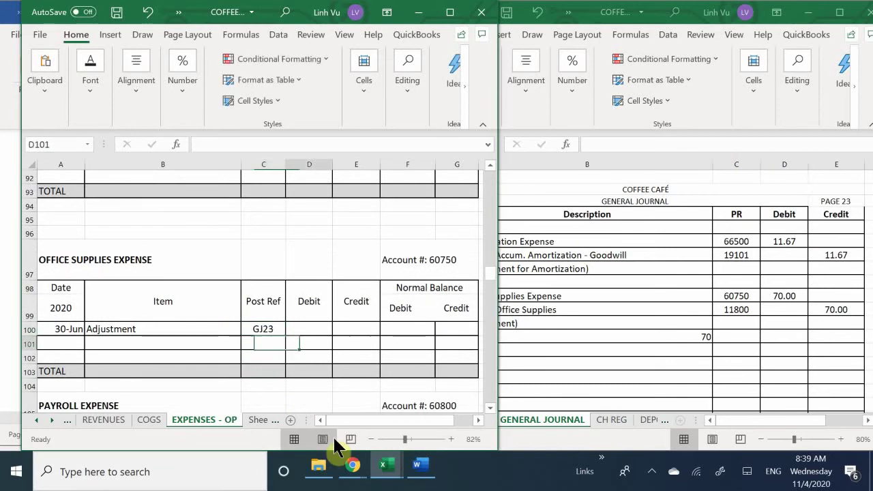
type("70")
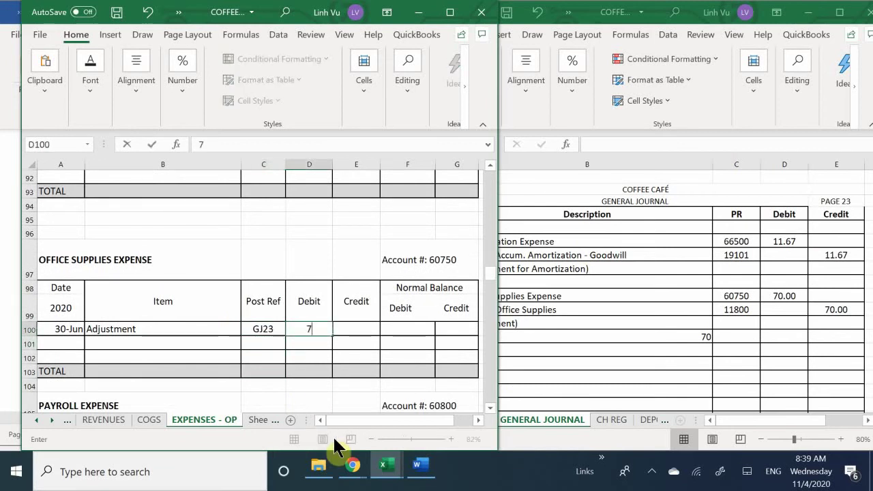
key("Return")
Step: Calculate the account's debit balance in F100 with the formula =D100
key("Right")
key("Right")
key("Up")
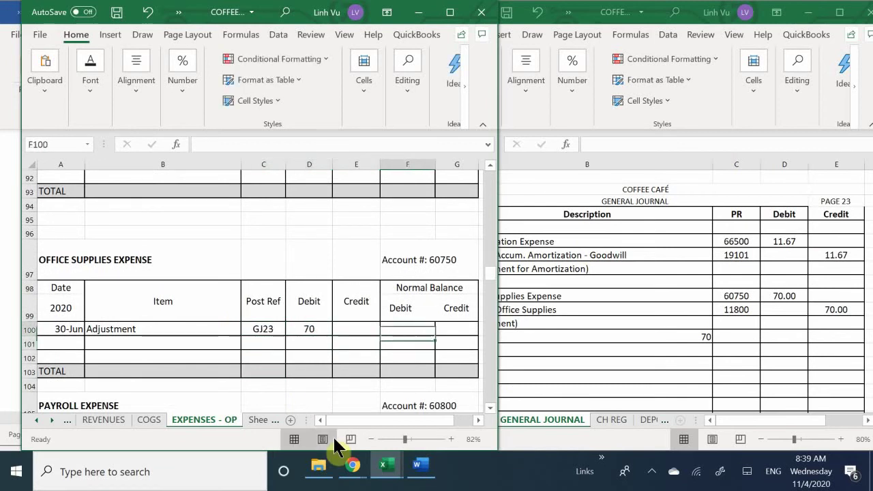
type("=")
key("Left")
key("Left")
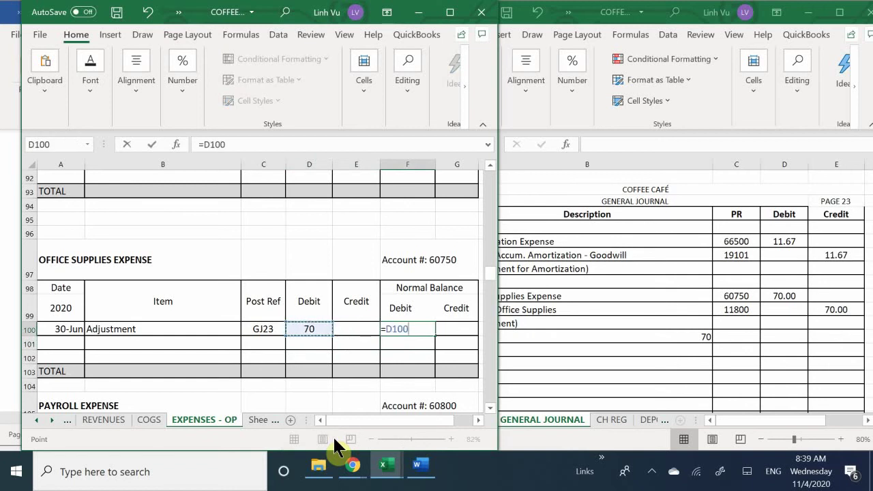
key("Return")
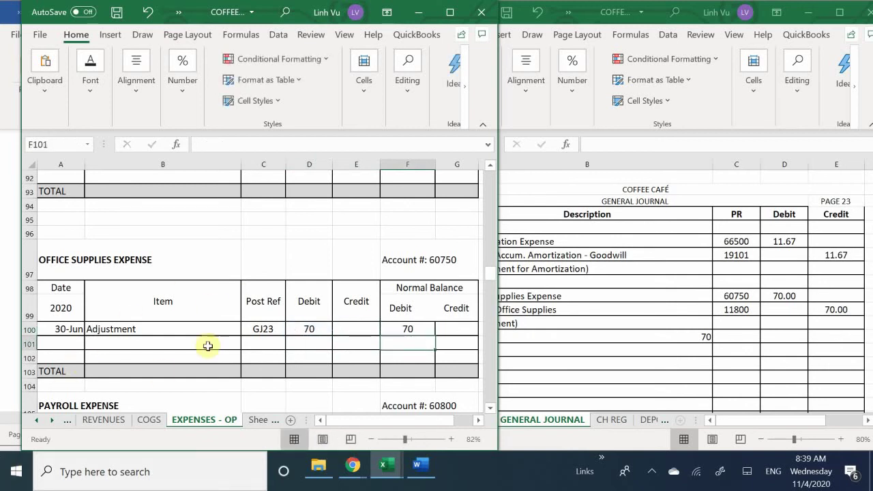
Step: Apply the comma number style to D100:F101 in the Office Supplies Expense account
left_click_drag(300, 330, 415, 342)
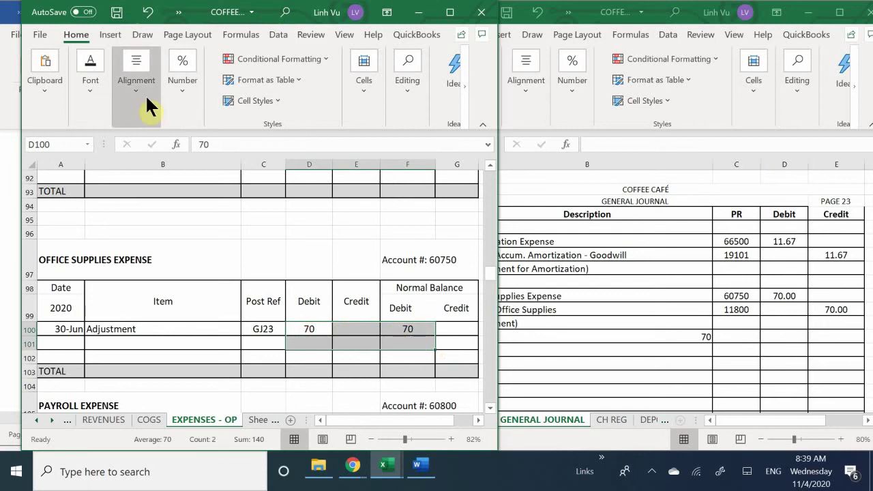
left_click(167, 105)
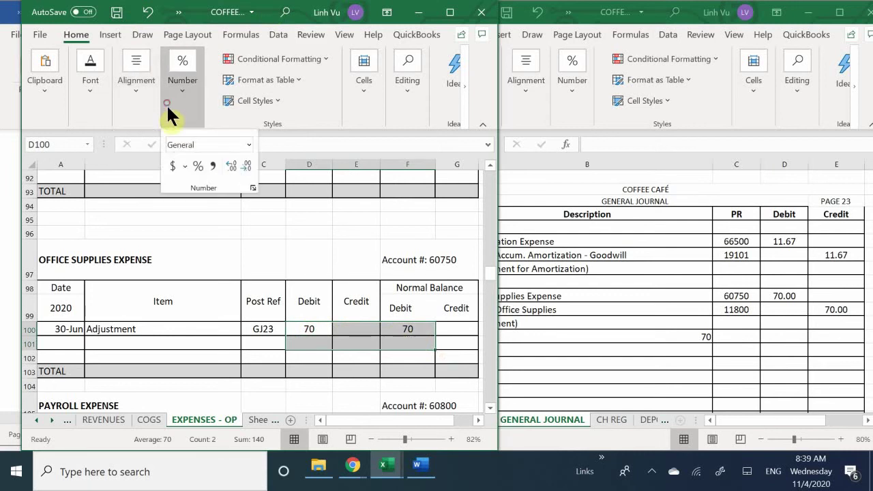
left_click(212, 165)
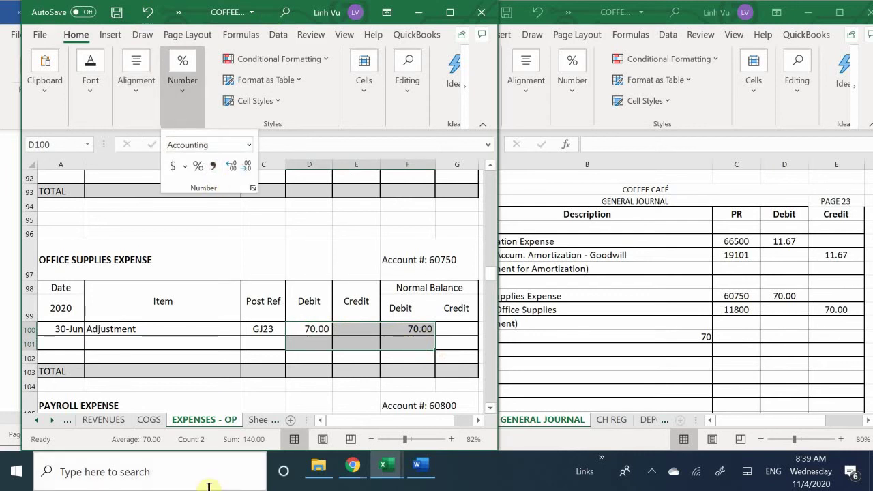
Step: Start a new posting in the Office Supplies account on the ASSETS sheet by entering the date 6/30 in A189
left_click(31, 422)
left_click(30, 423)
left_click(30, 423)
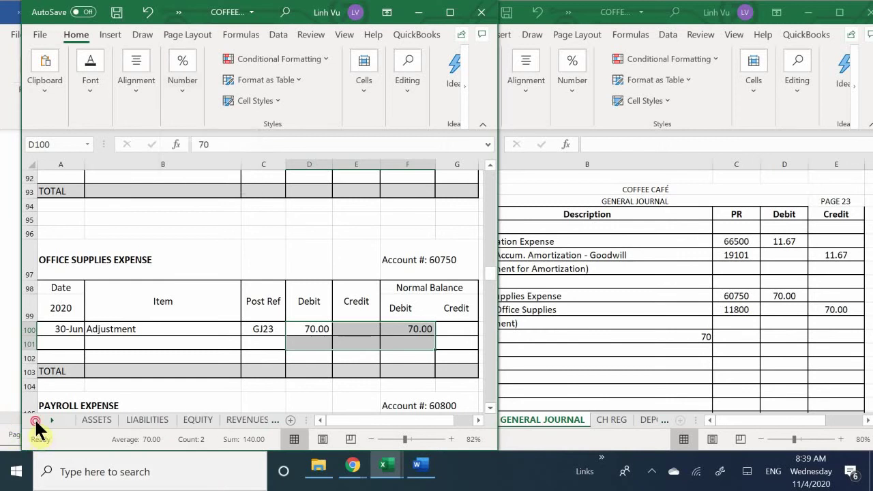
left_click(96, 420)
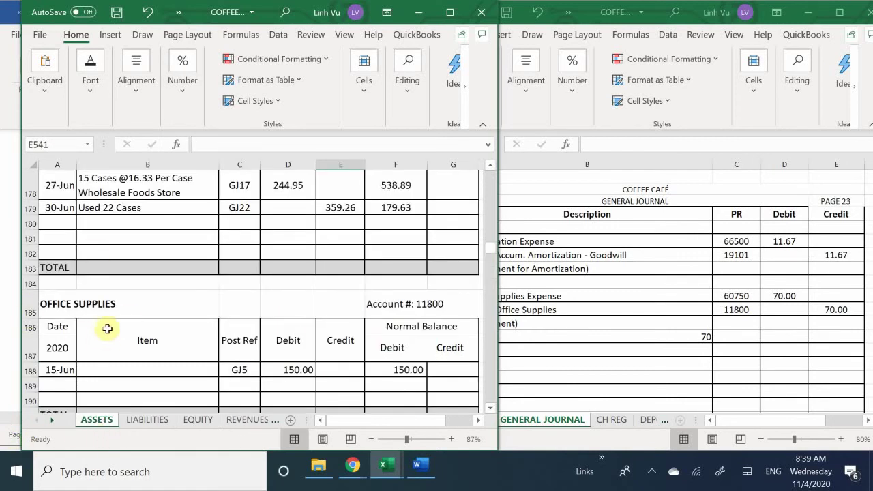
scroll(103, 327, "down", 1)
left_click(60, 326)
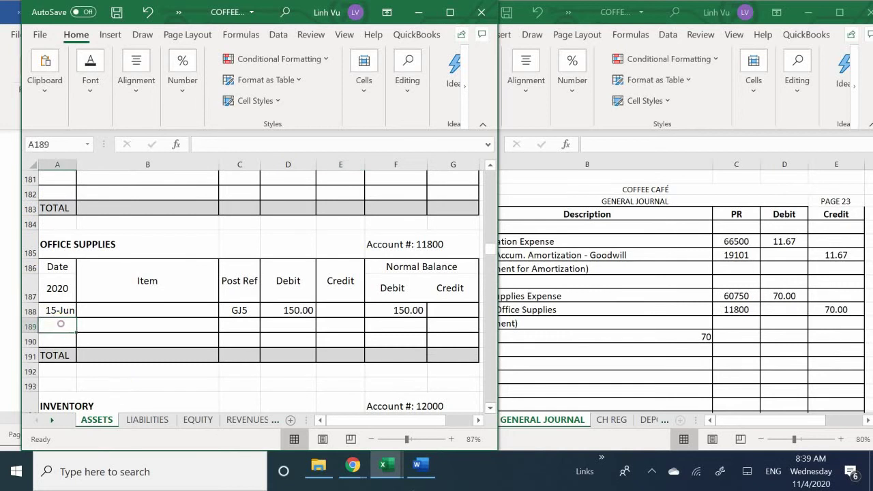
type("6/360")
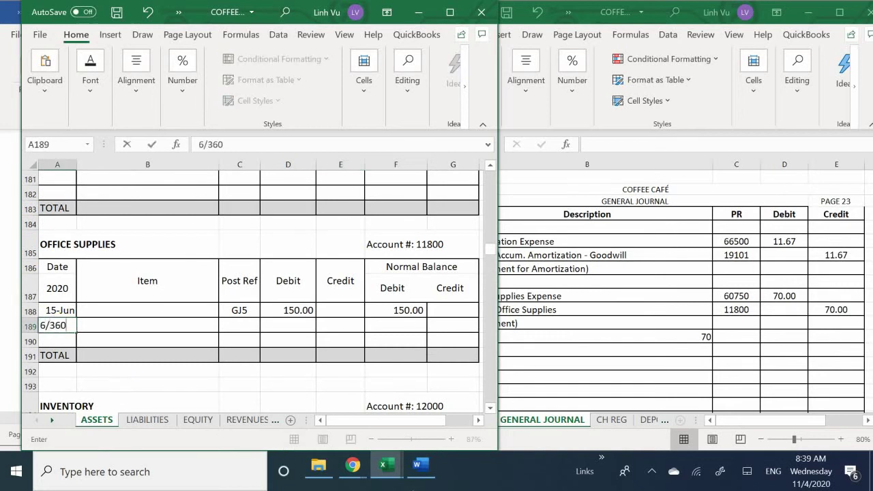
key("BackSpace")
key("BackSpace")
type("0")
key("Return")
Step: Enter ADJ as the item and GJ23 as the posting reference of the 30-Jun Office Supplies posting
key("Right")
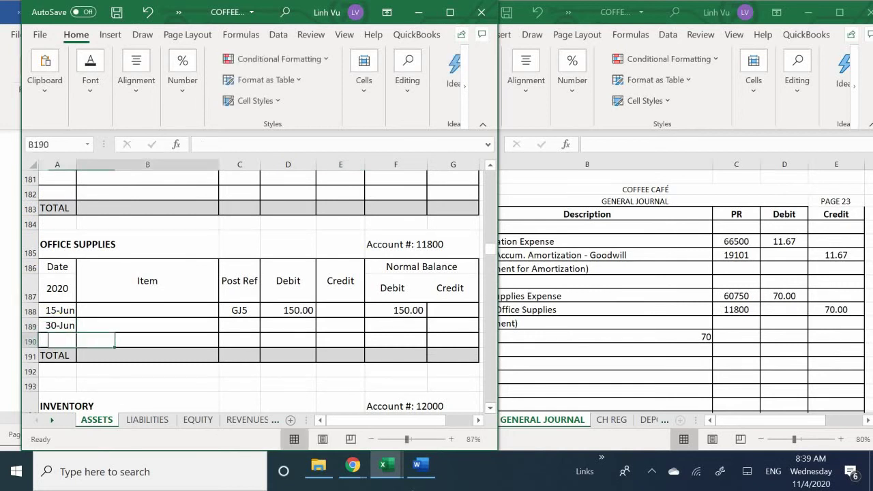
key("Up")
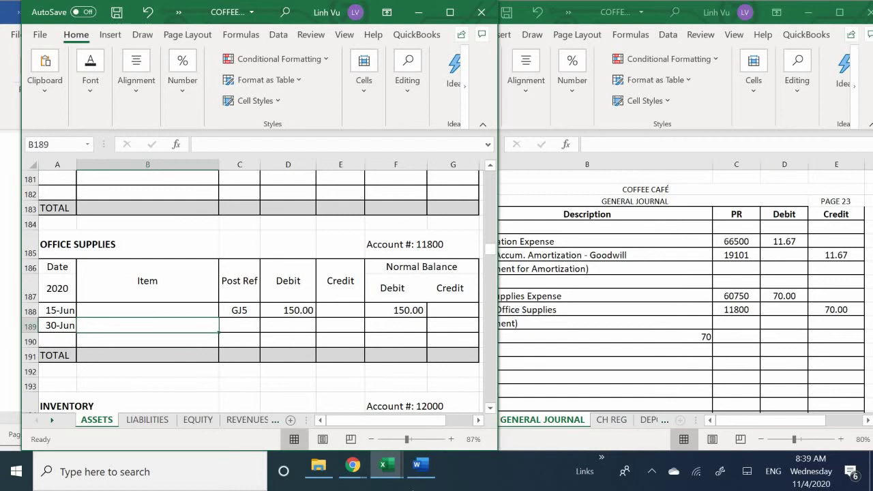
type("ADJ")
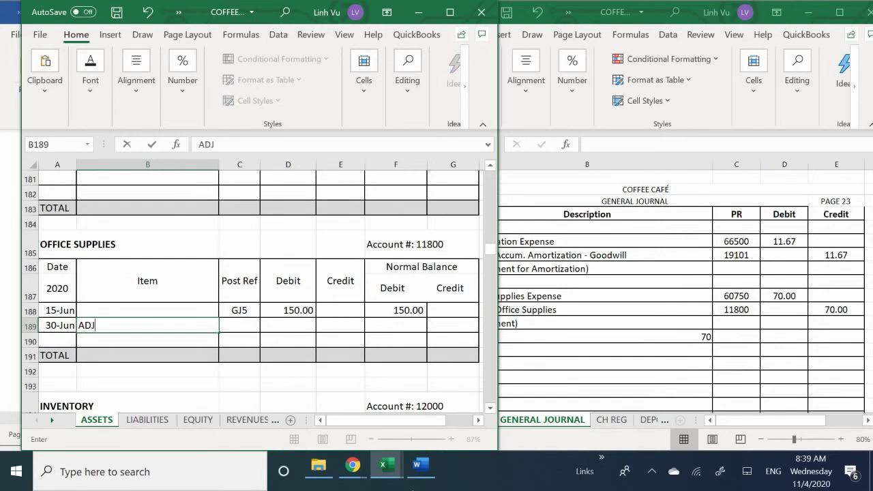
key("Tab")
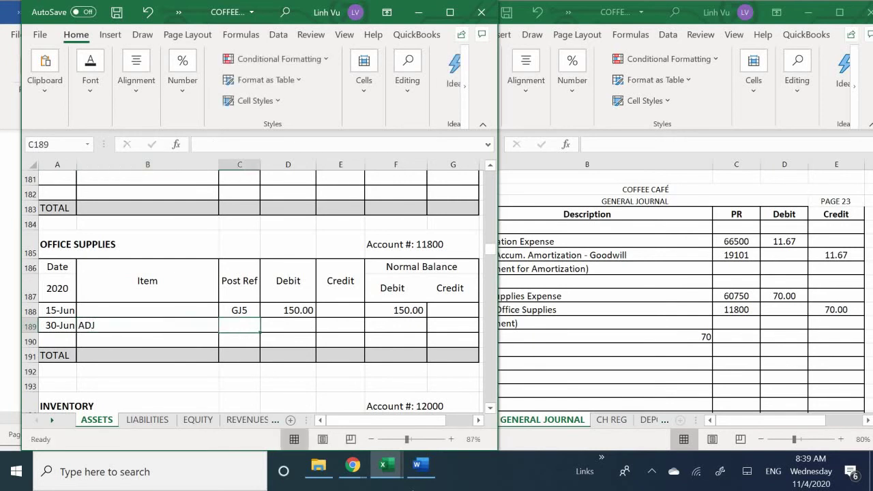
type("GJ5")
type("23")
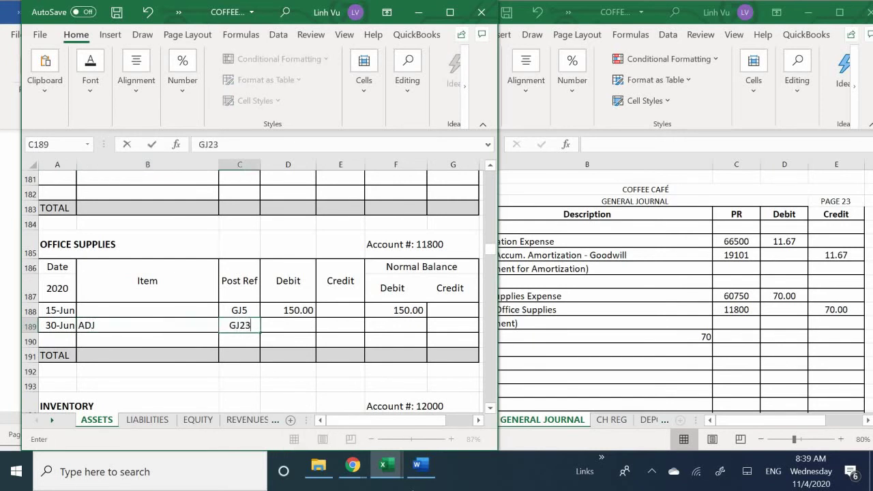
key("Return")
Step: Enter 70 as the credit of the 30-Jun Office Supplies adjustment in E189
key("Right")
key("Right")
key("Up")
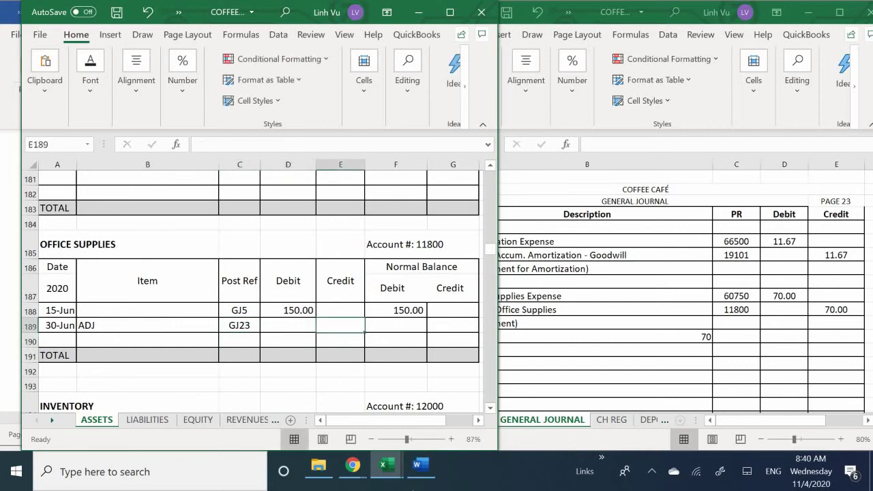
type("70")
key("Return")
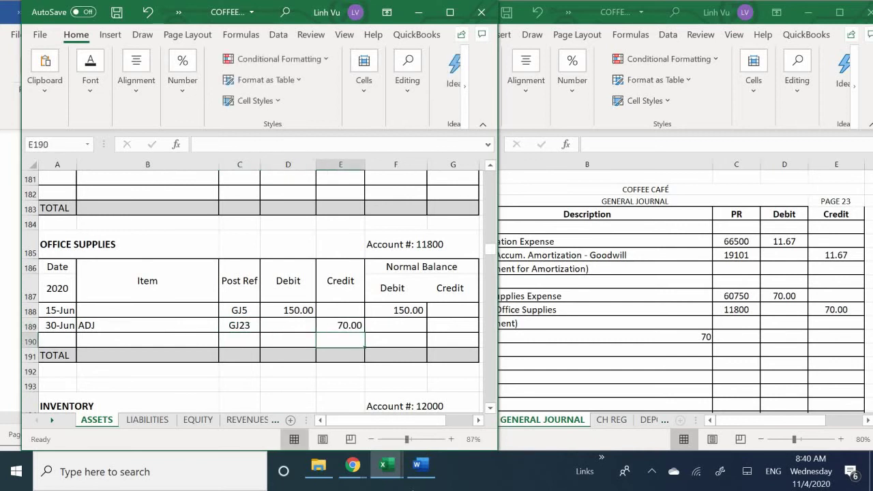
Step: Calculate the Office Supplies debit balance in F189 with the formula =F188+D189-E189
left_click(389, 325)
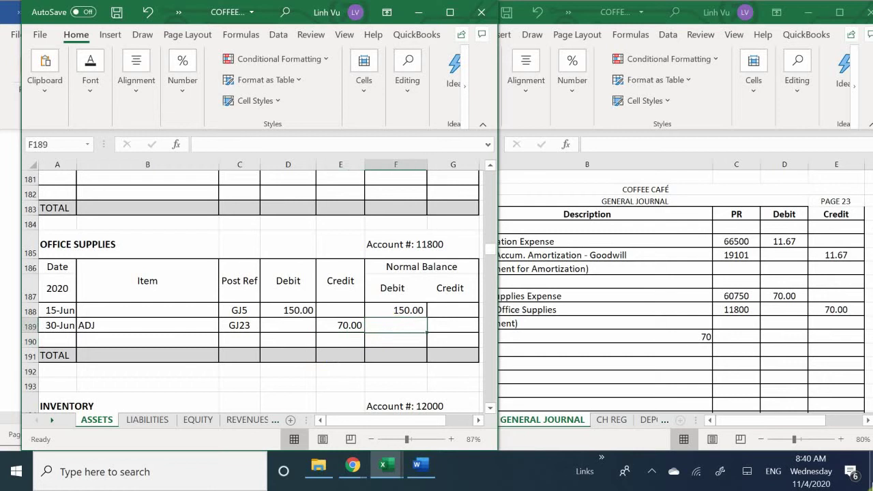
type("=")
left_click(396, 310)
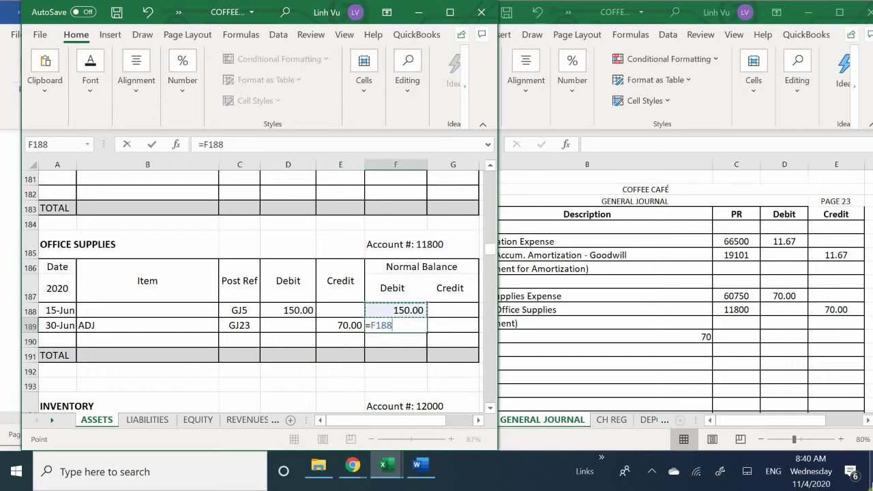
type("+")
left_click(288, 324)
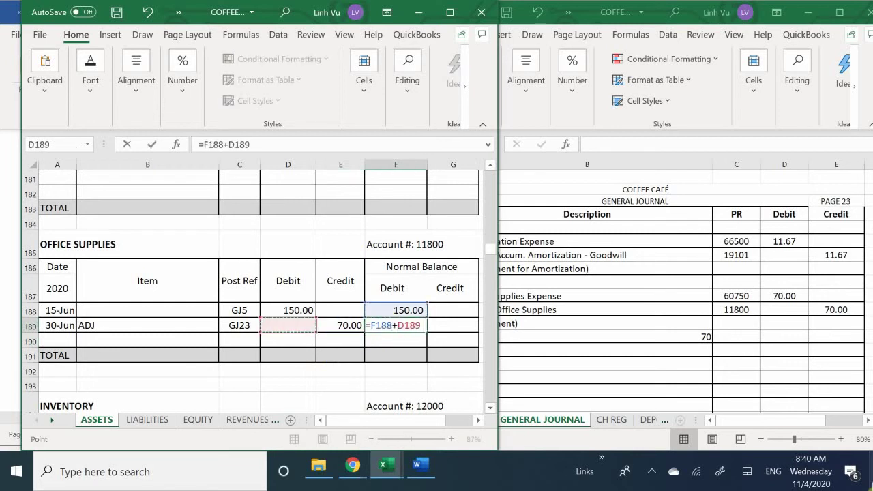
type("-")
left_click(341, 324)
key("Return")
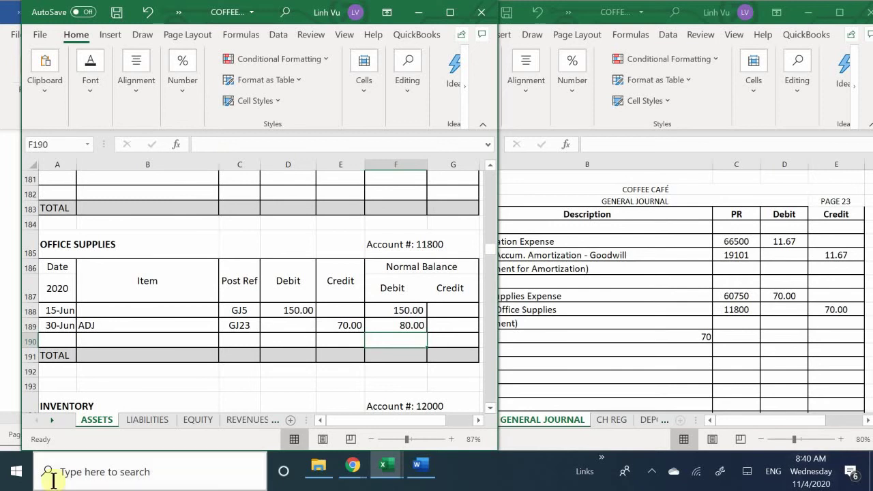
Step: Re-enter the Office Supplies balance formula =F188+D189-E189 in F189
left_click(398, 326)
type("=")
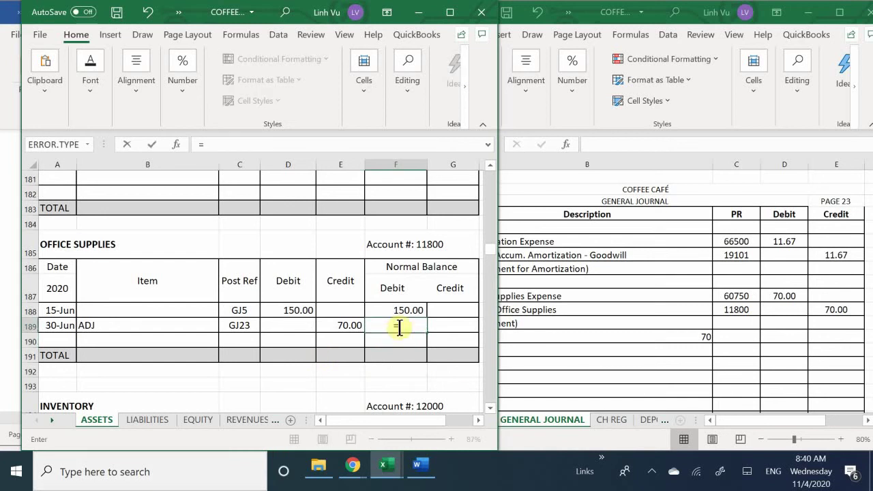
key("Up")
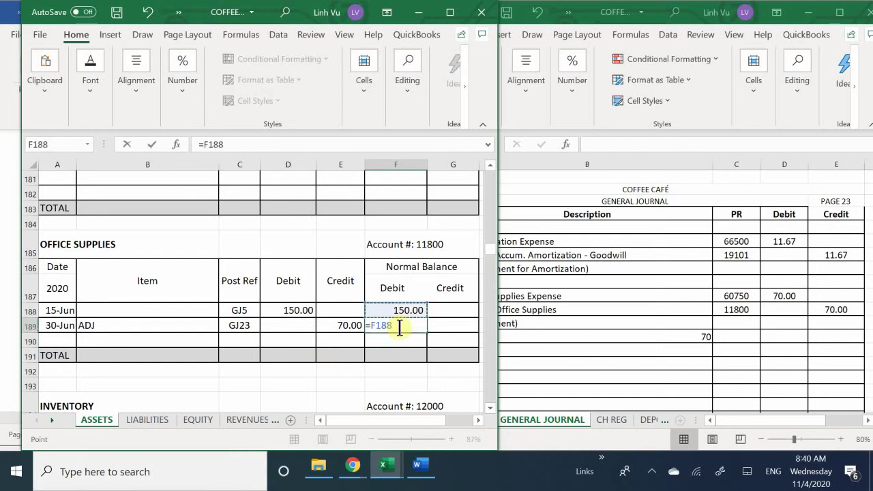
type("+")
key("Left")
key("Left")
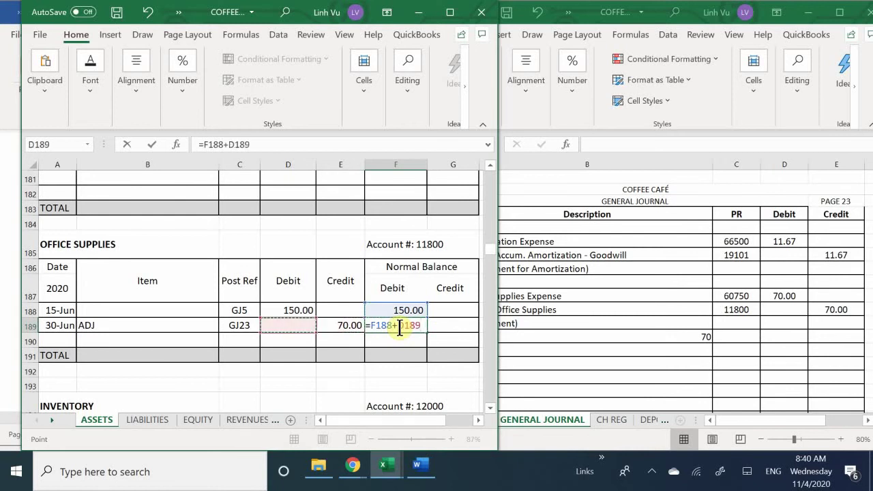
type("-")
key("Left")
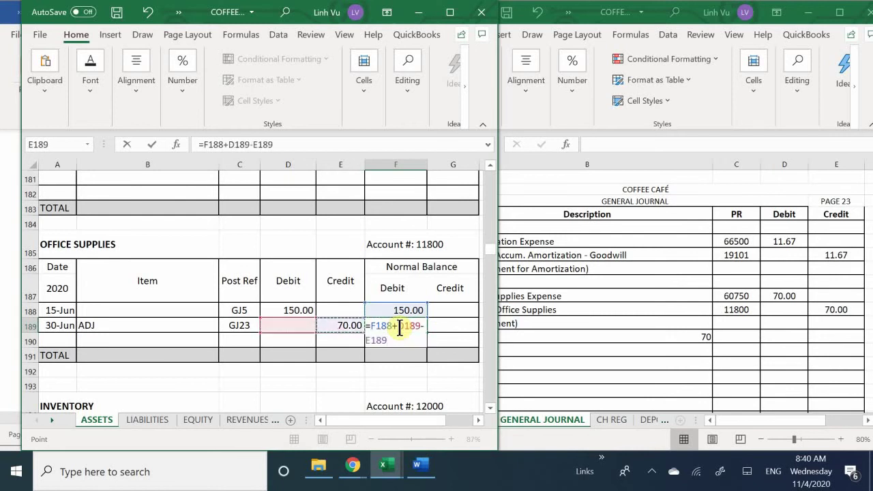
key("Return")
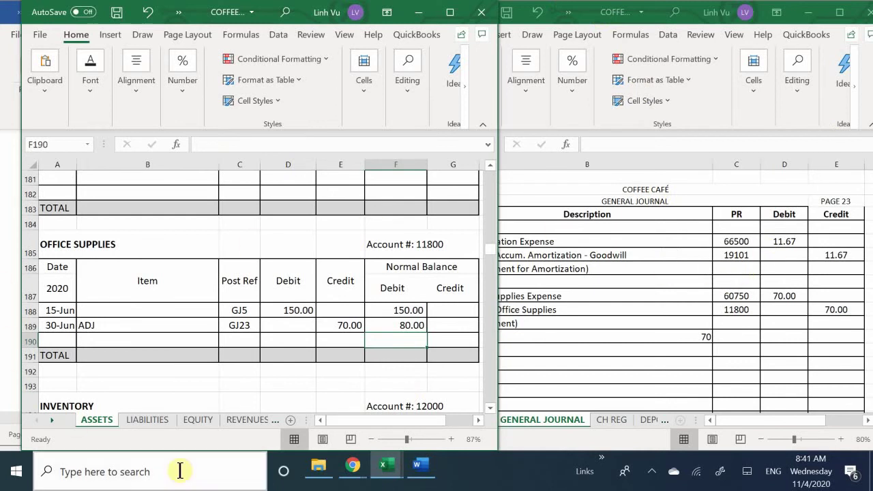
Step: Switch to the Coffee Cafe scenario document in Word to view the adjustment list beside the general journal
left_click(613, 344)
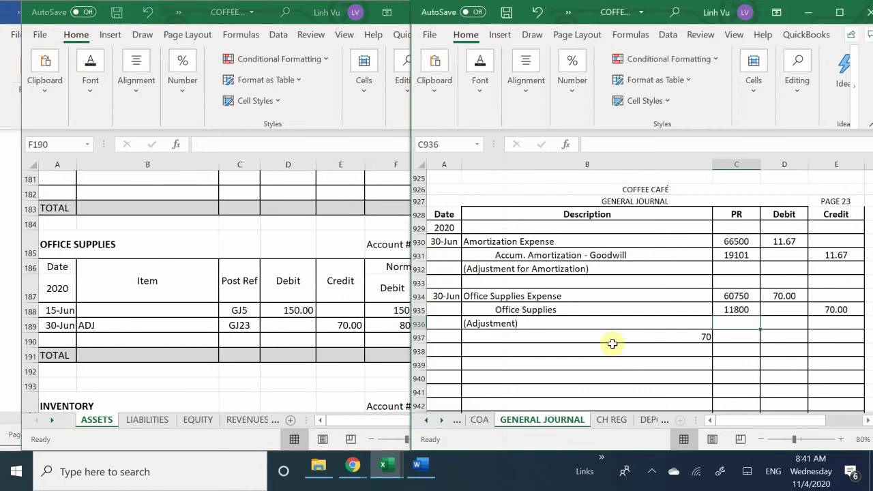
scroll(455, 318, "down", 1)
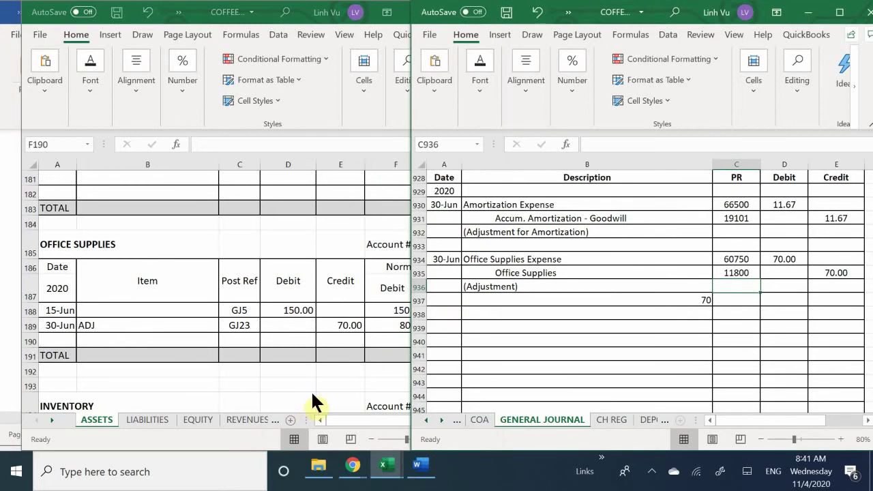
left_click(418, 468)
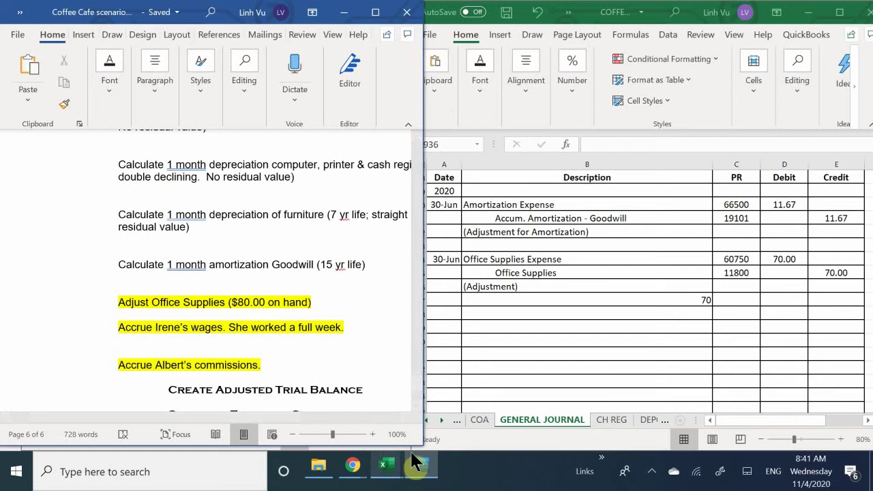
left_click(535, 424)
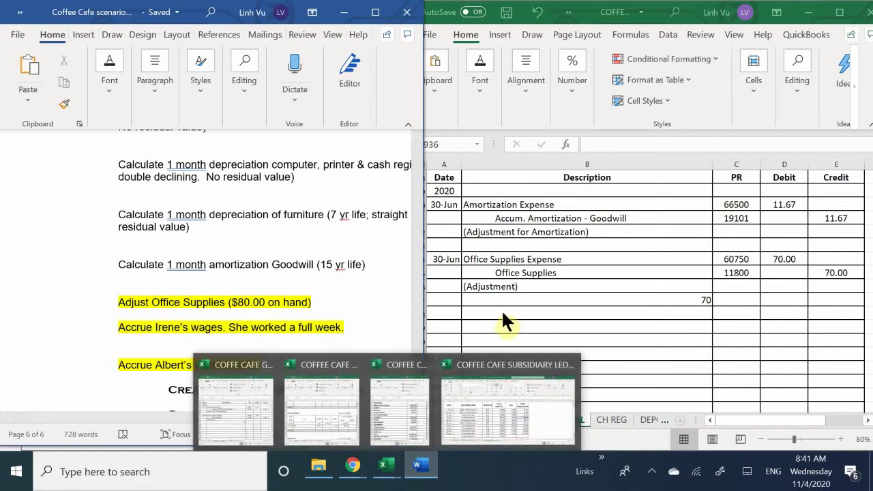
Step: Switch back to the Excel general journal and enter the date 6/30 for a new entry in A938
left_click(444, 312)
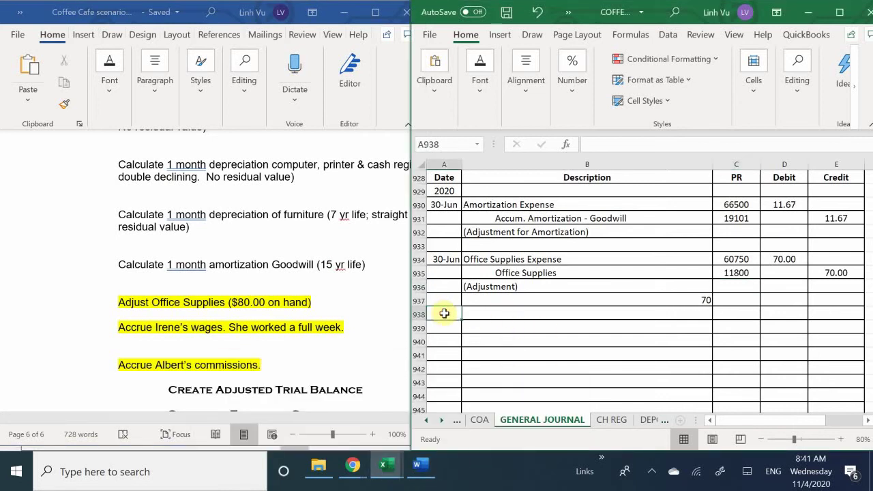
type("6/")
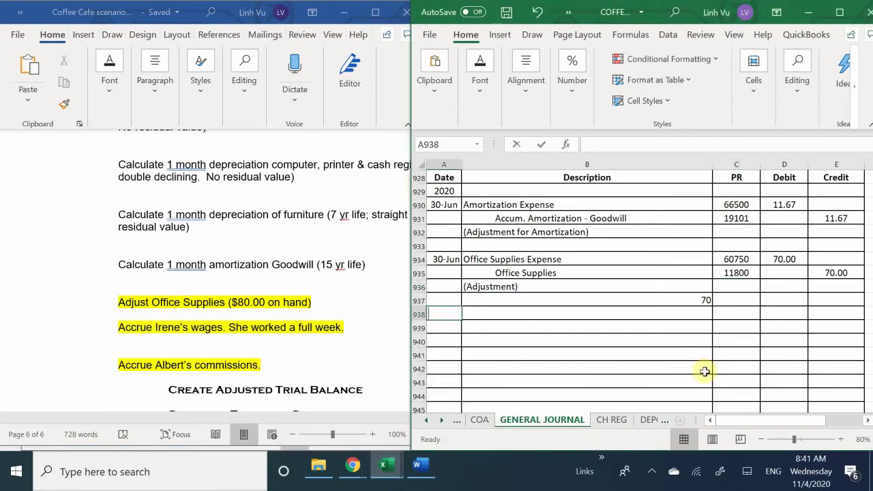
type("30")
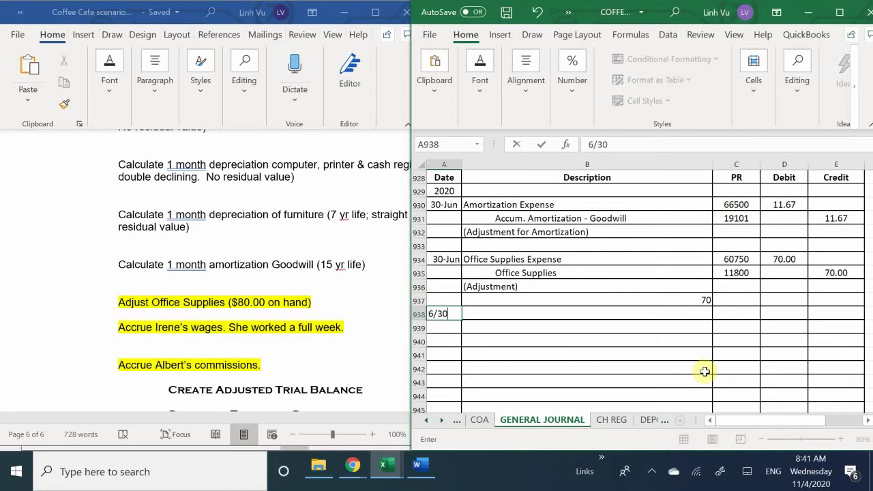
key("Tab")
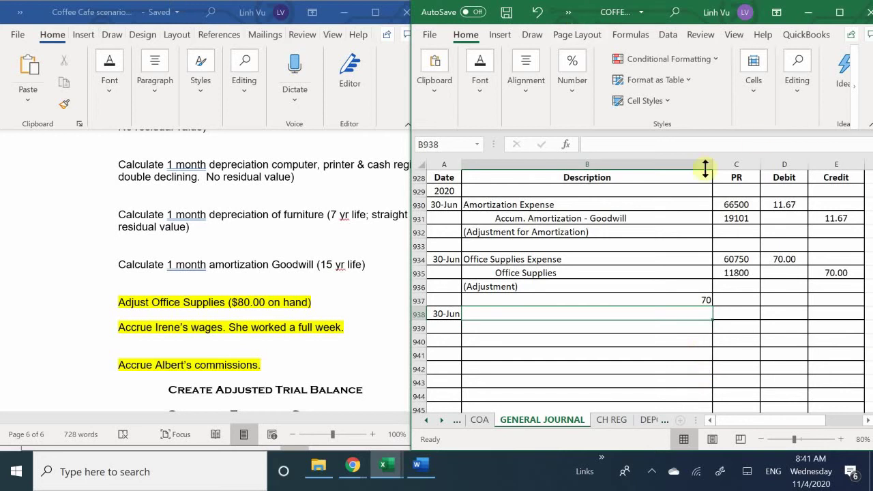
Step: Clear the stray 70 from B937 below the office supplies adjusting entry in the general journal
left_click(695, 298)
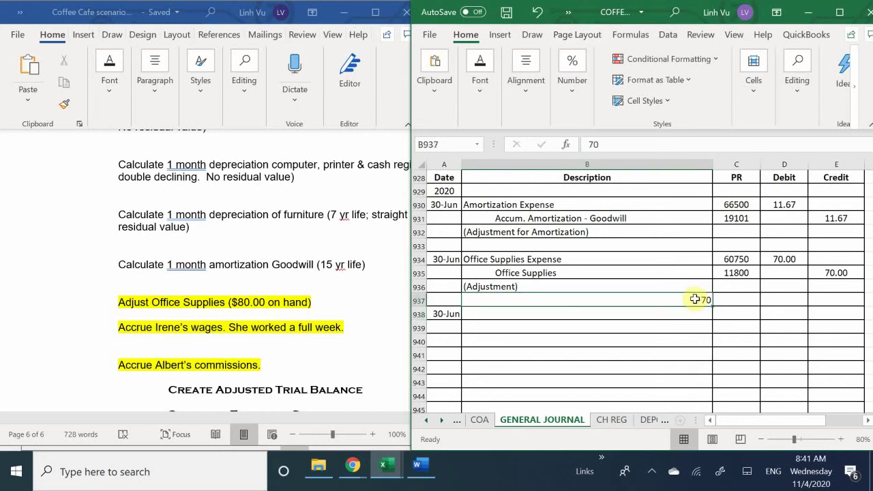
key("BackSpace")
key("Return")
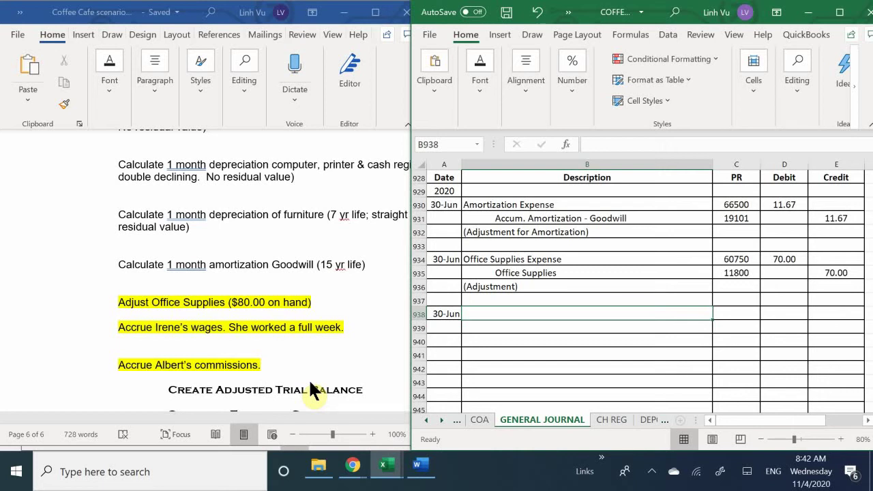
Step: Switch to the subsidiary ledger workbook and check the biweekly payroll table on the EMPLOYEES sheet for the last recorded pay period
mouse_move(386, 474)
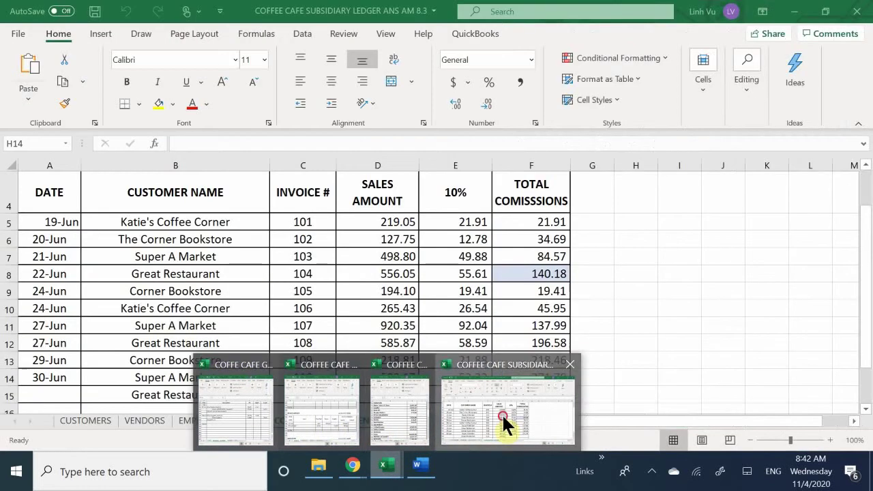
left_click(502, 413)
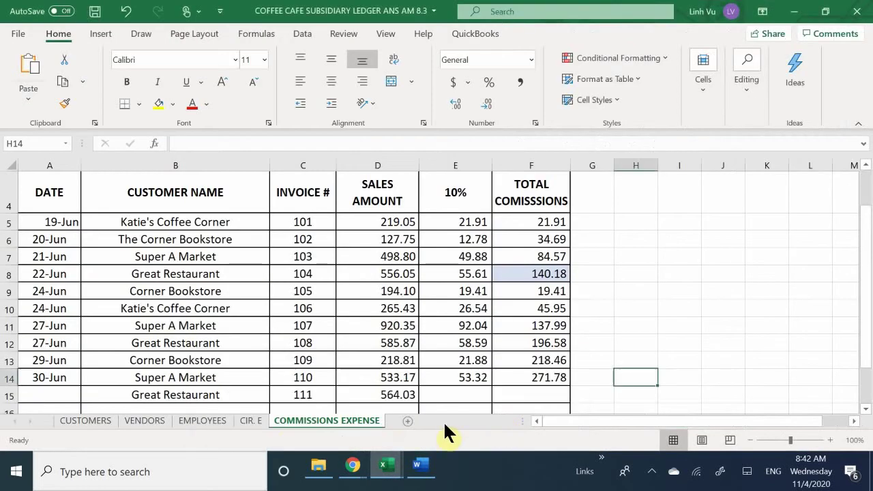
left_click(191, 421)
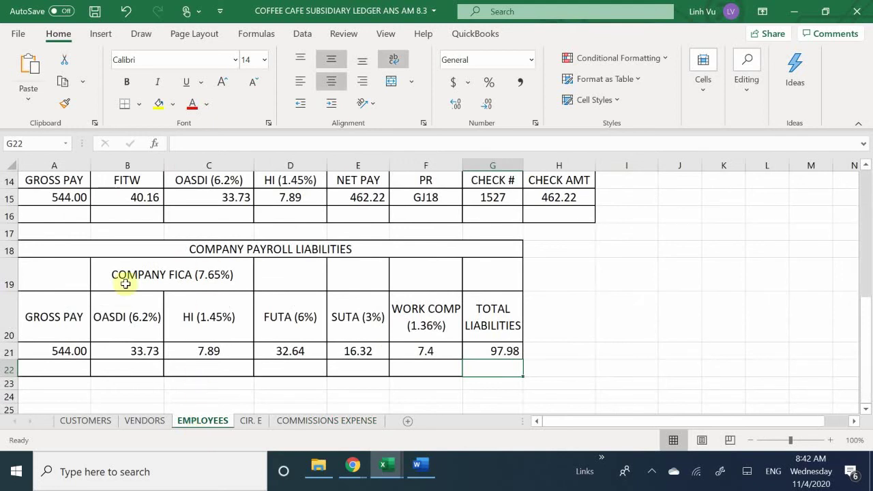
scroll(96, 304, "up", 5)
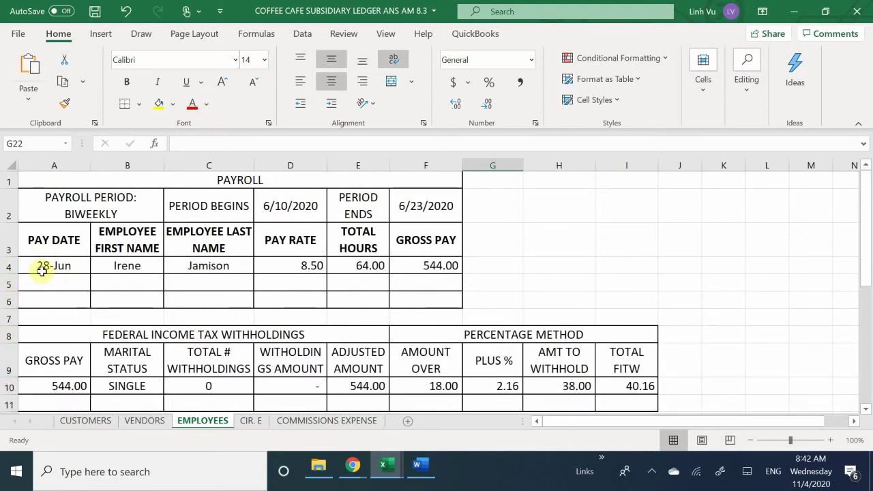
left_click(50, 286)
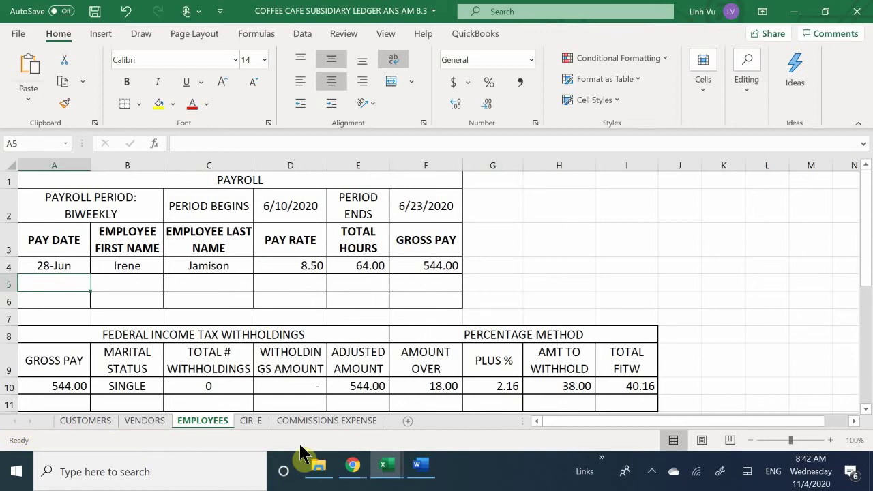
Step: Switch to the general journal workbook and examine the June 23 to 30 dates on the CALENDAR sheet for the unrecorded work week
left_click(384, 470)
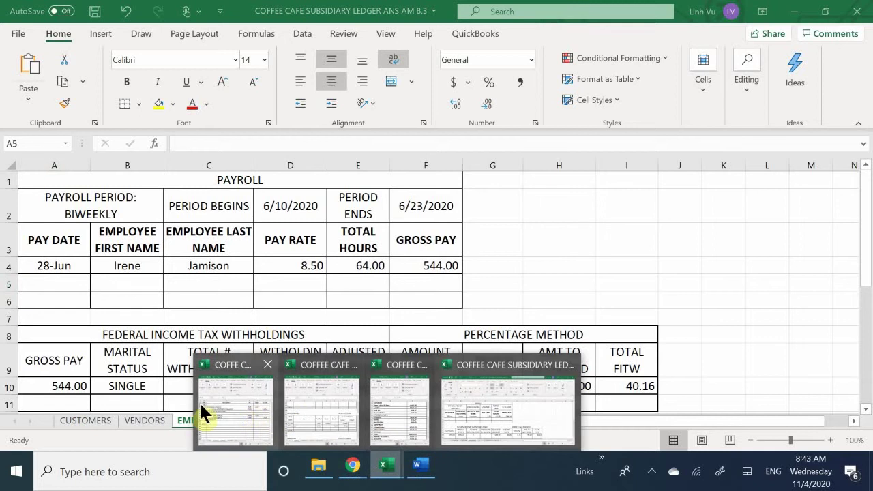
left_click(234, 407)
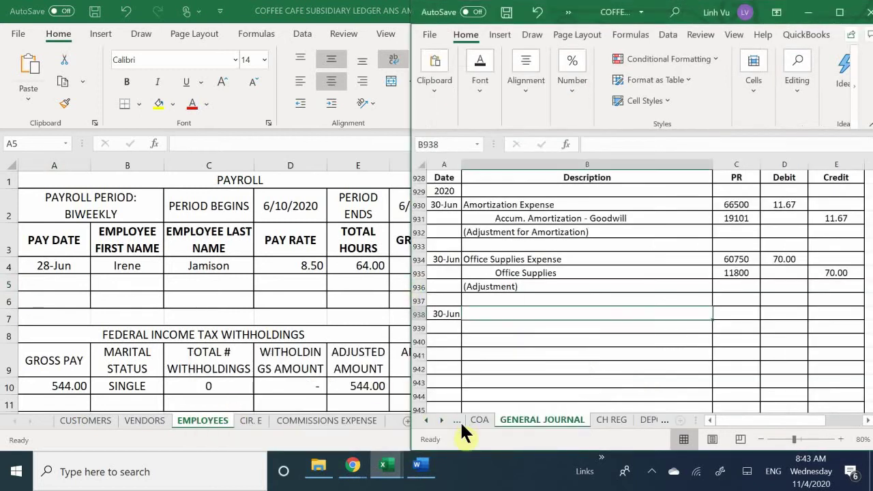
left_click(427, 419)
left_click(479, 419)
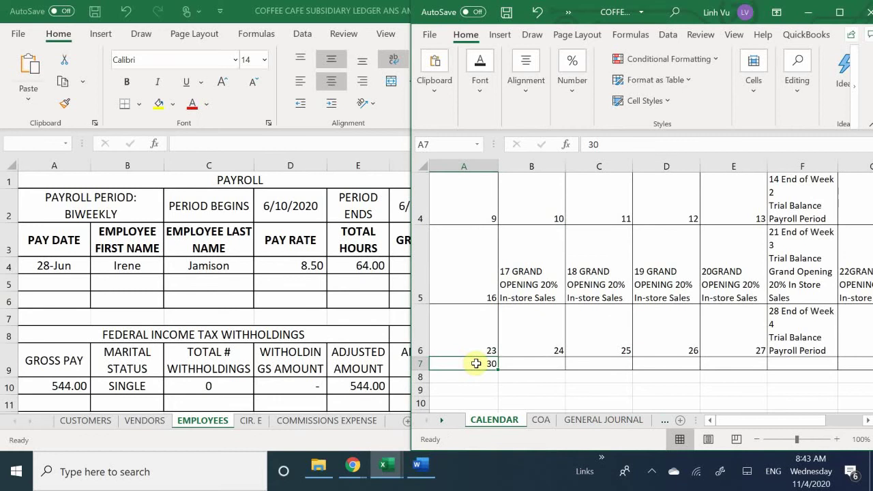
left_click(483, 337)
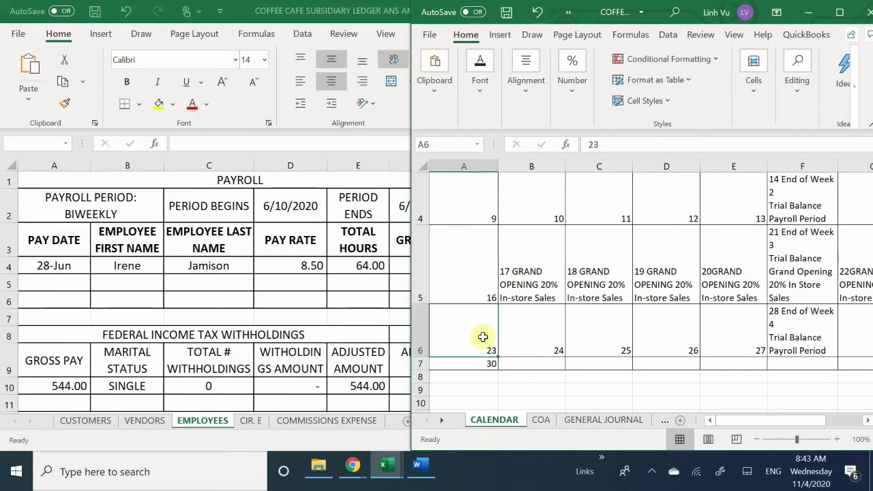
scroll(526, 312, "down", 1)
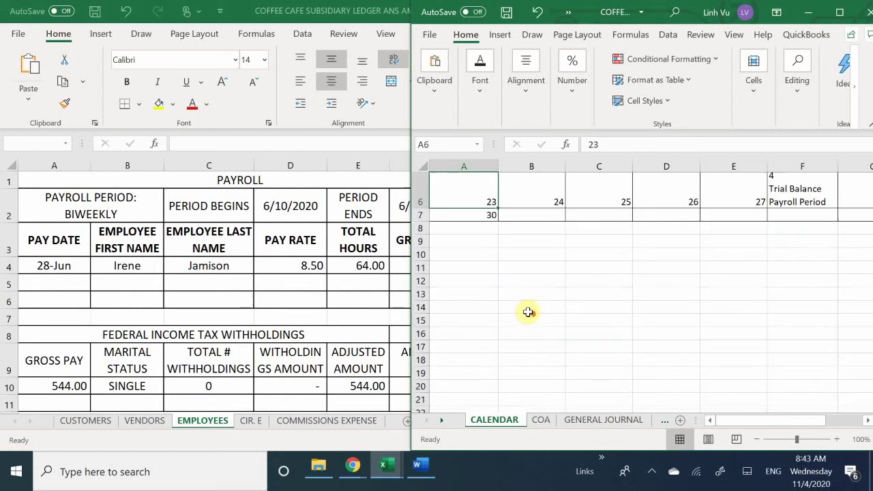
scroll(525, 309, "up", 1)
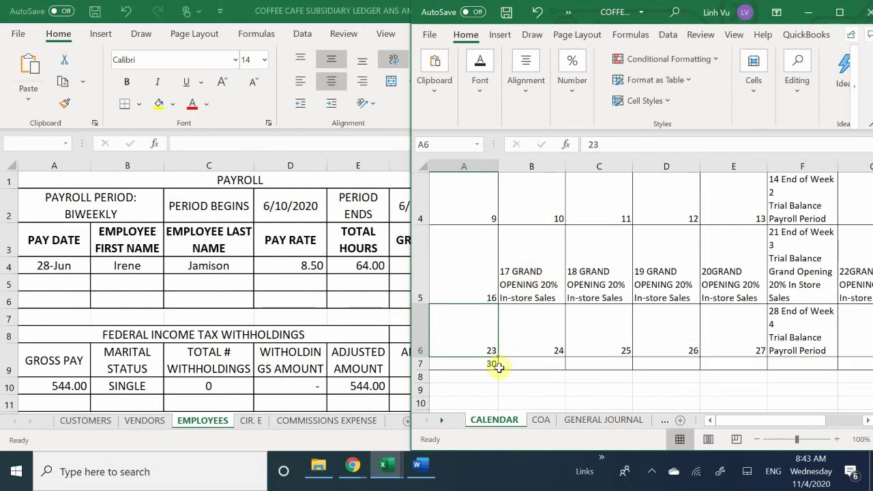
left_click(542, 327)
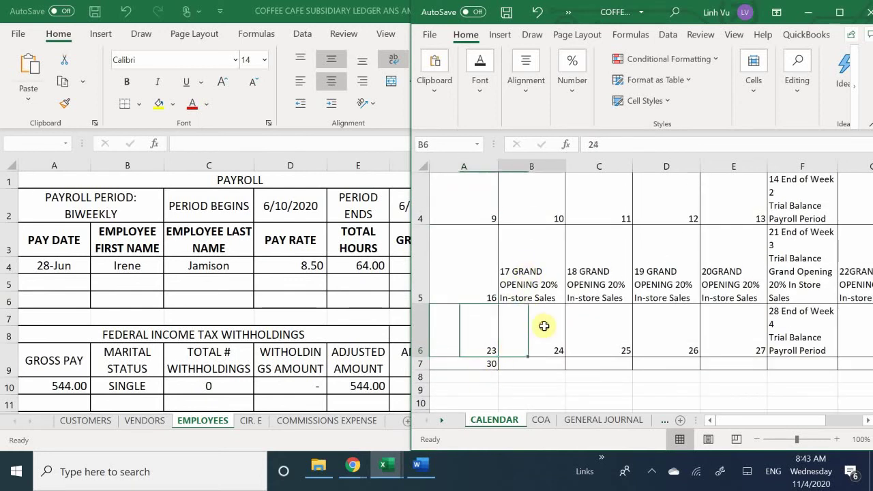
left_click(594, 316)
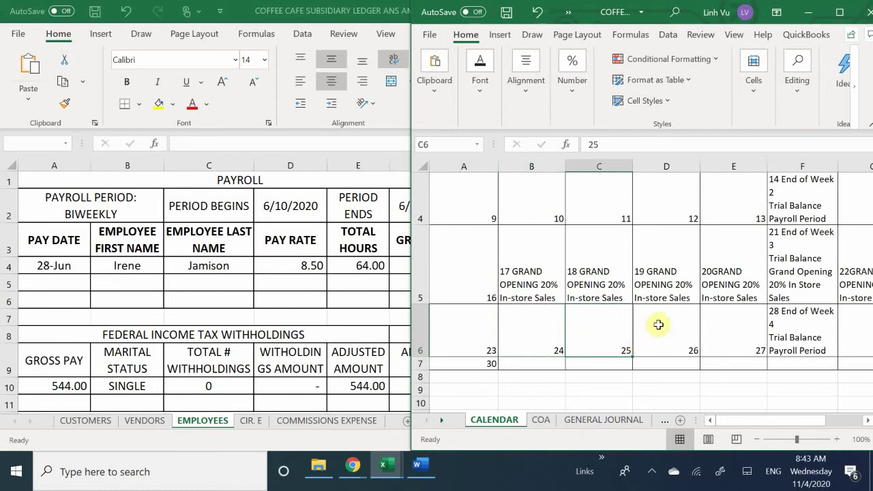
left_click(795, 331)
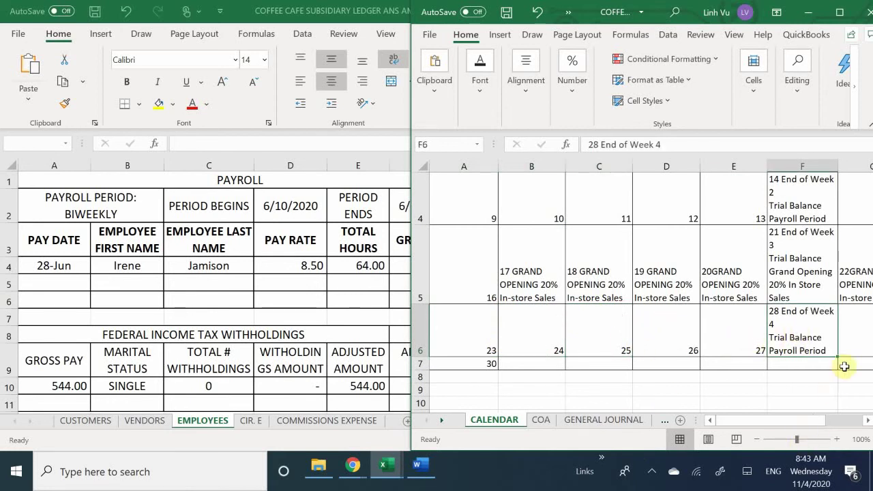
left_click(852, 330)
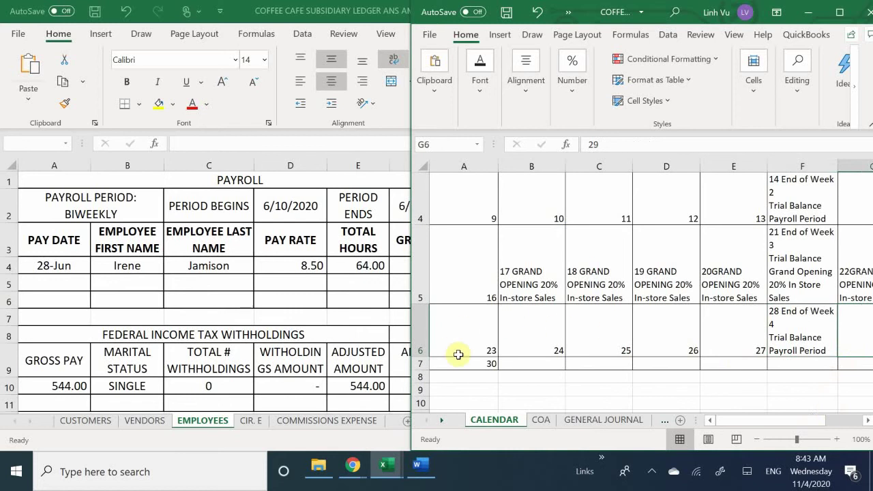
left_click(486, 364)
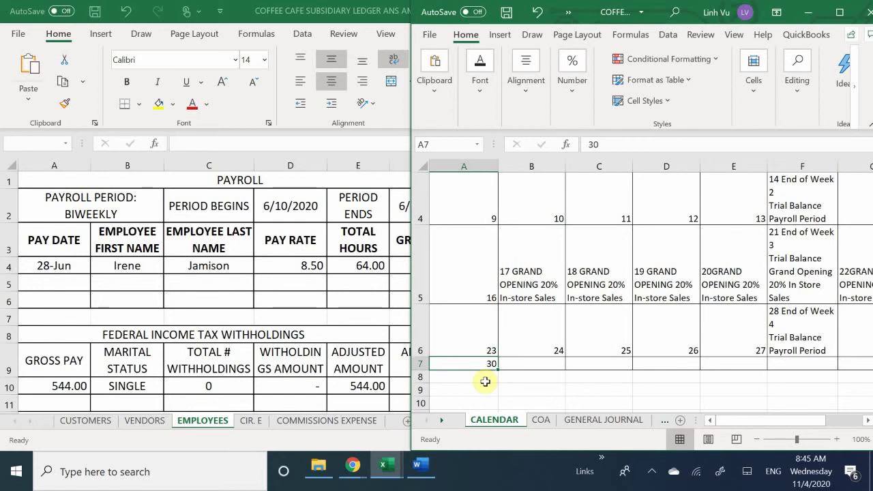
Step: Return to the GENERAL JOURNAL sheet and select description cell B938 of the new 30-Jun entry
left_click(591, 421)
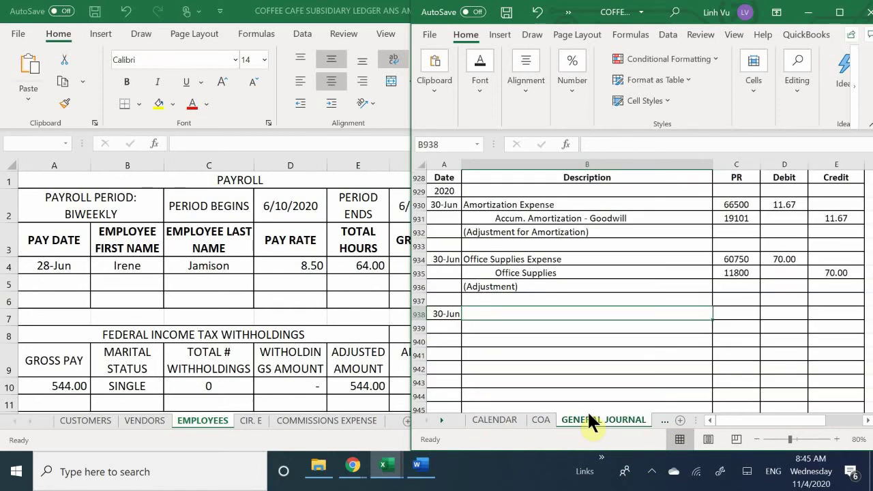
left_click(487, 327)
left_click(481, 345)
left_click(493, 317)
Step: Check the employee's pay rate in D4 of the payroll table in the subsidiary ledger workbook
left_click(62, 287)
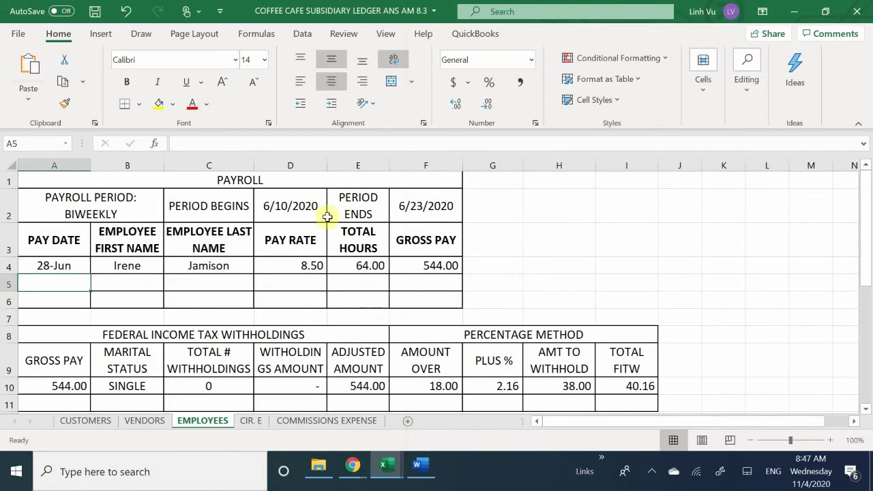
left_click(284, 269)
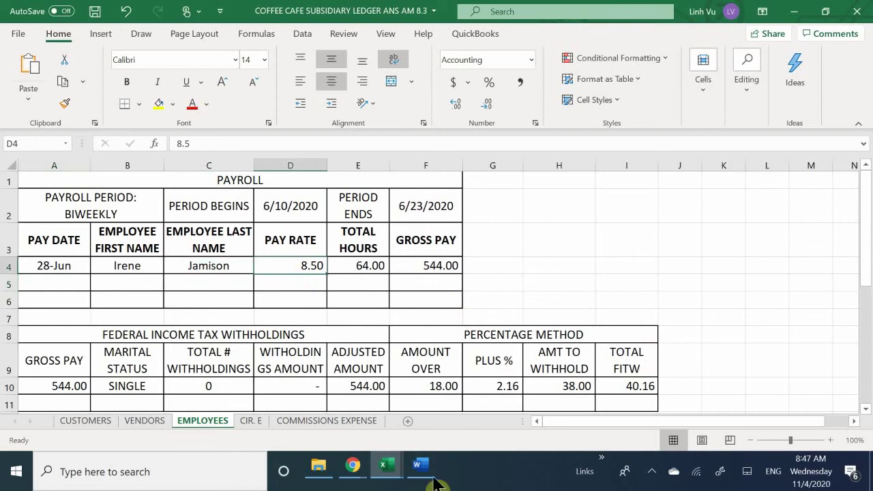
mouse_move(424, 477)
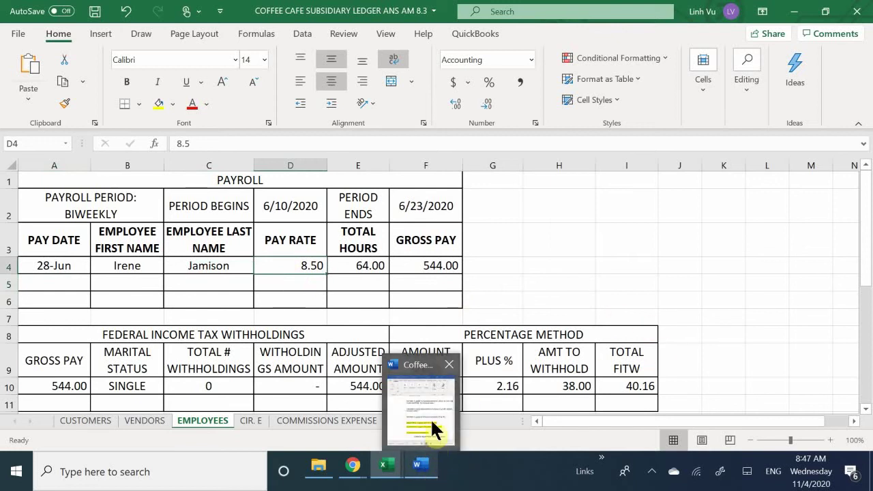
Step: Switch back to the general journal and enter the wage accrual debit formula =8.50*40 in D938
mouse_move(385, 470)
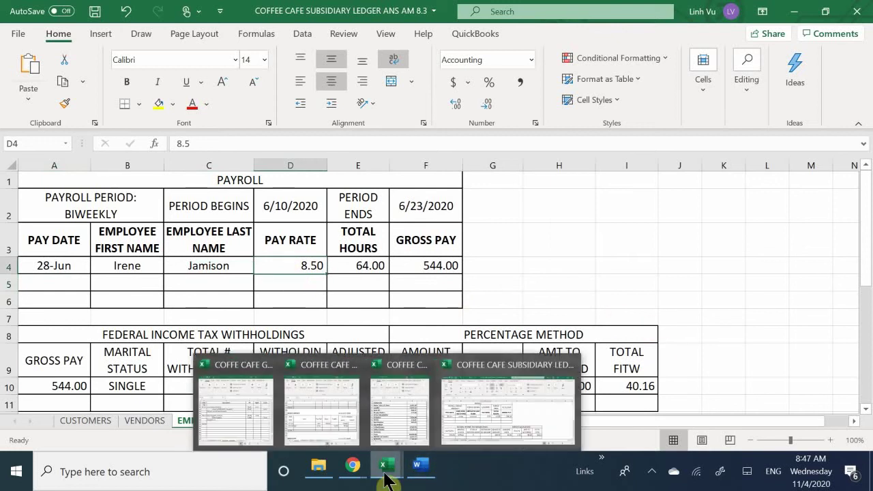
left_click(253, 422)
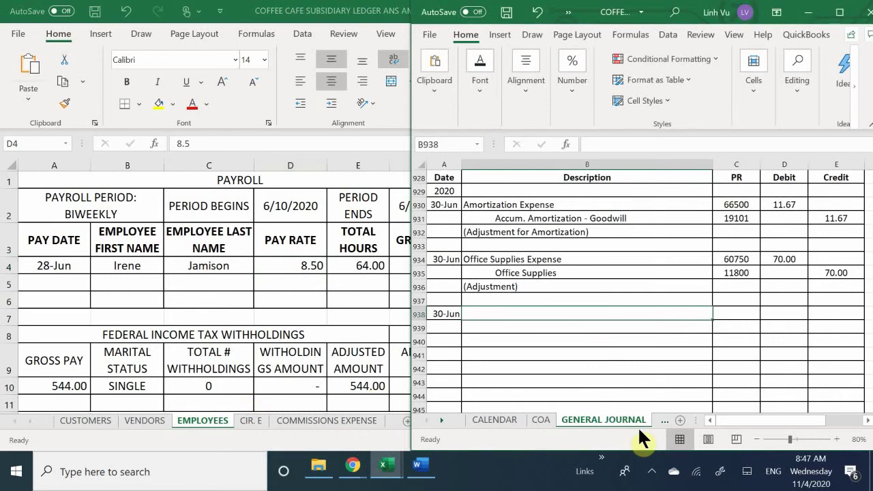
left_click(773, 315)
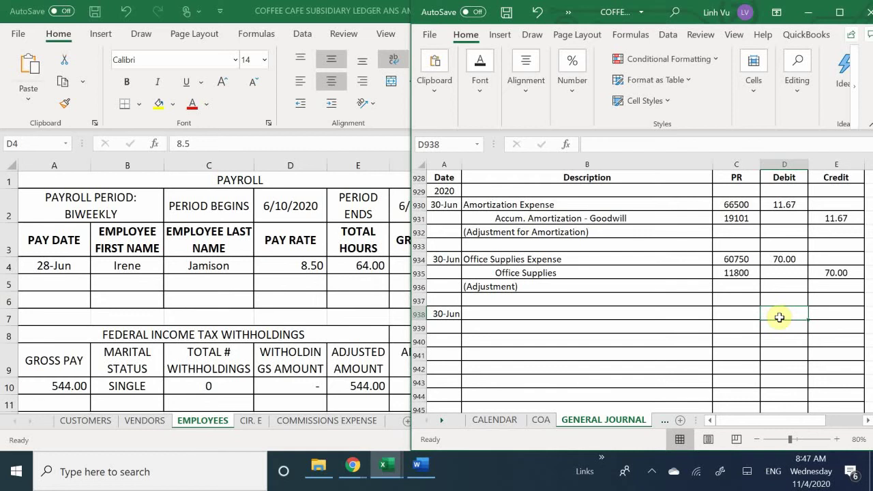
type("=")
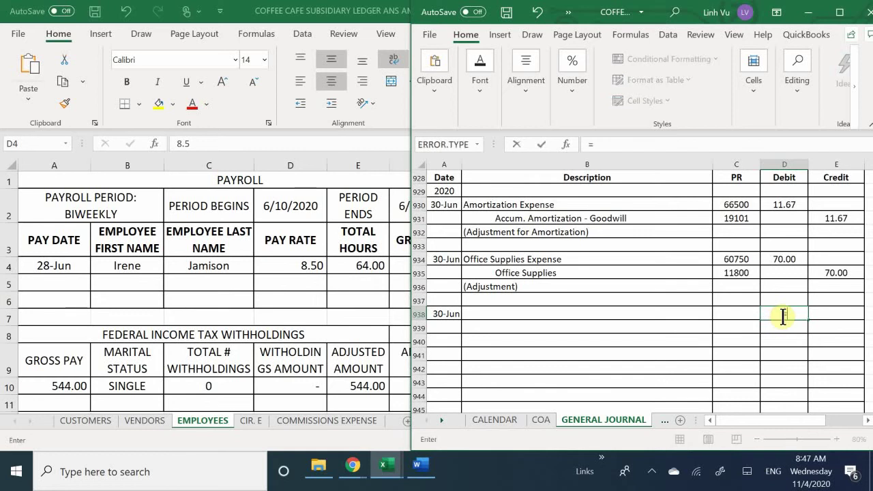
type("8.50*40")
key("ctrl+Return")
key("Return")
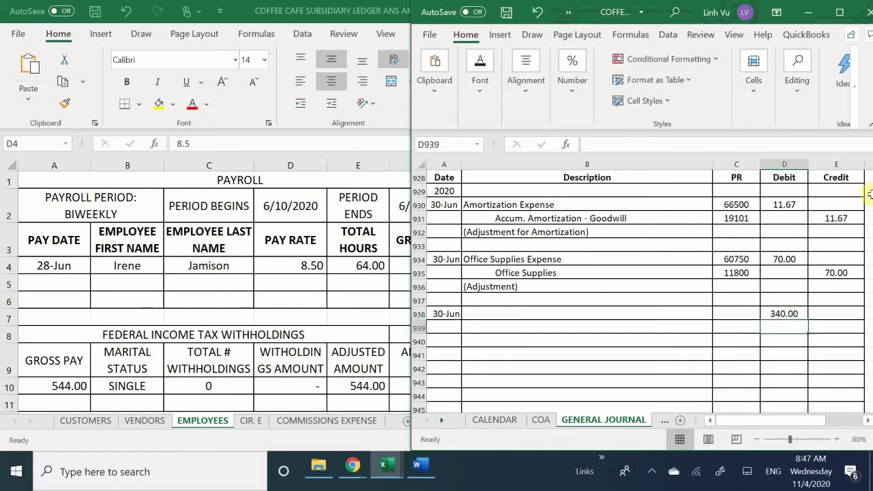
Step: Enter the matching credit in E939 as the formula =D938, linking it to the wage accrual debit
left_click(827, 330)
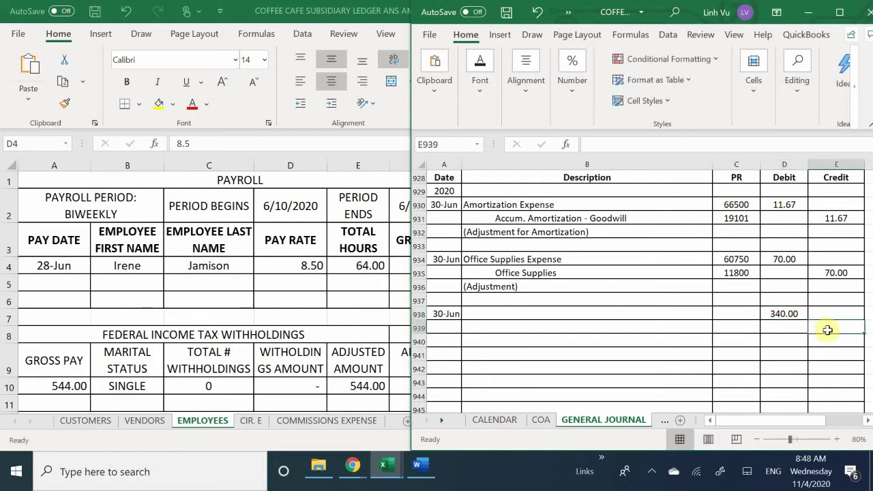
type("=")
key("Left")
key("Up")
key("Return")
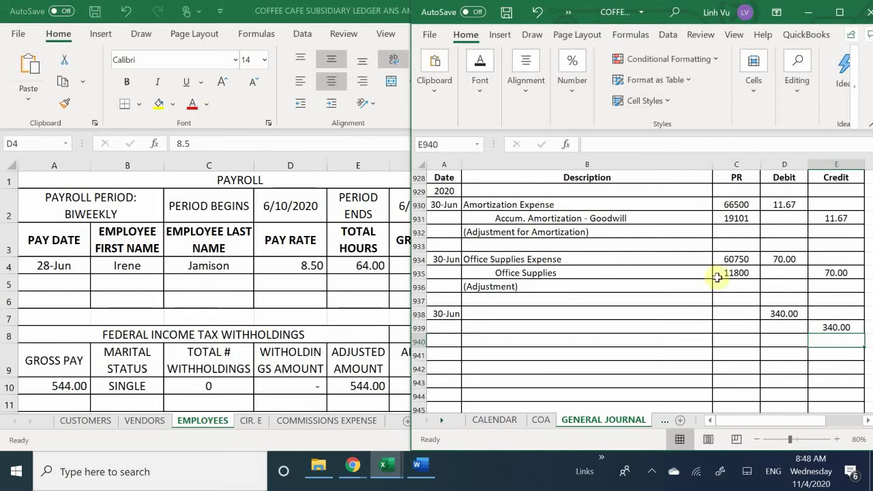
Step: Enter Salaries & Wages Expense as the debited account in B938 of the 30-Jun entry
left_click(489, 316)
type("Sala")
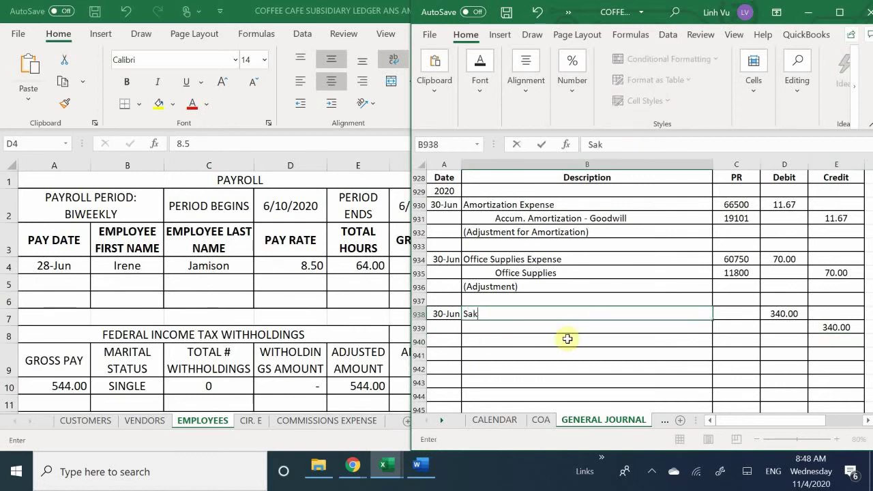
type("ries & Wage")
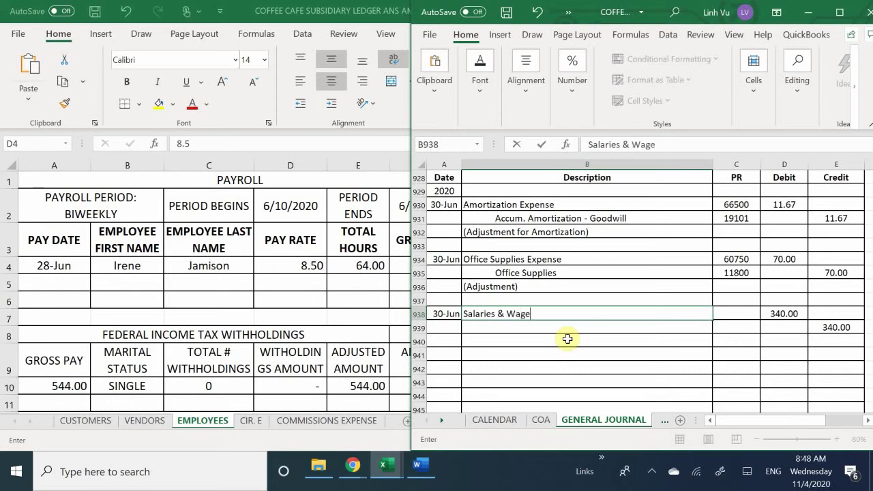
type("s Expense")
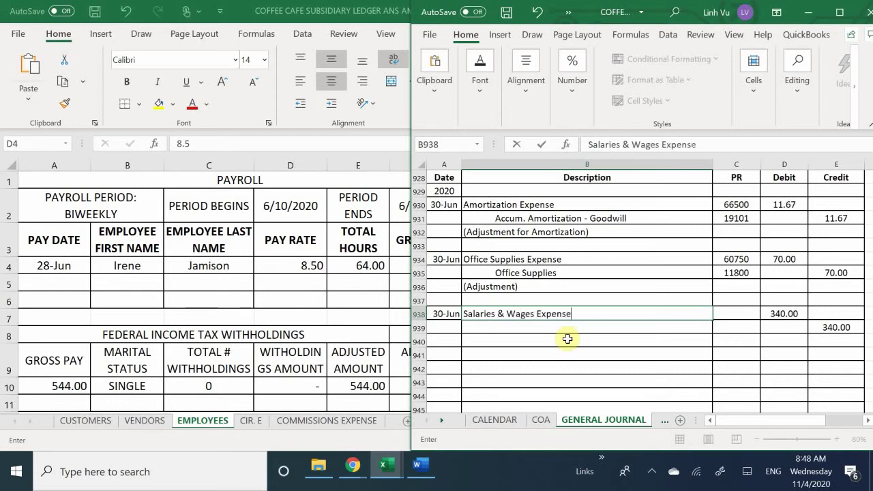
key("Return")
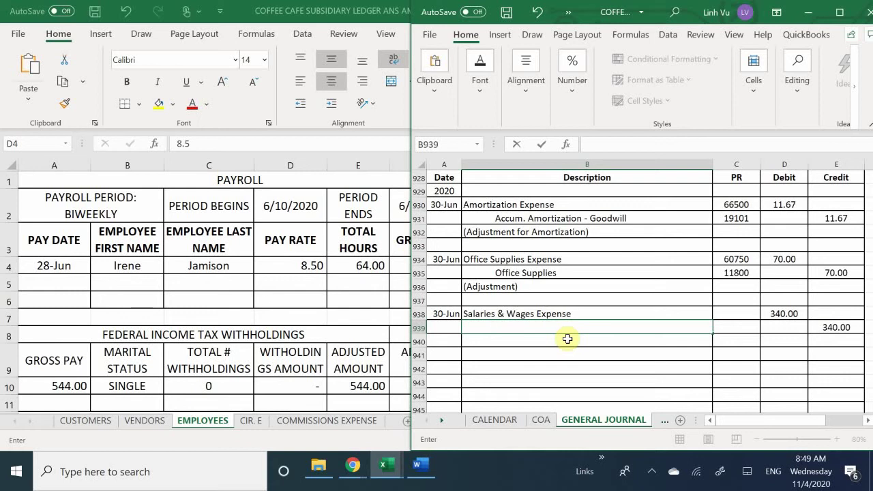
Step: Enter Salaries & Wages Payable as the indented credit account in B939
type("Salarise")
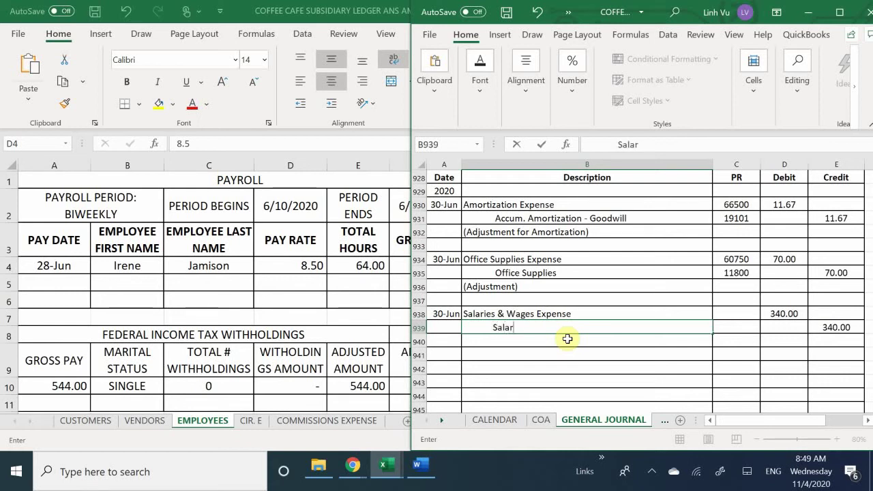
key("BackSpace")
key("BackSpace")
key("BackSpace")
type("ies & Wages")
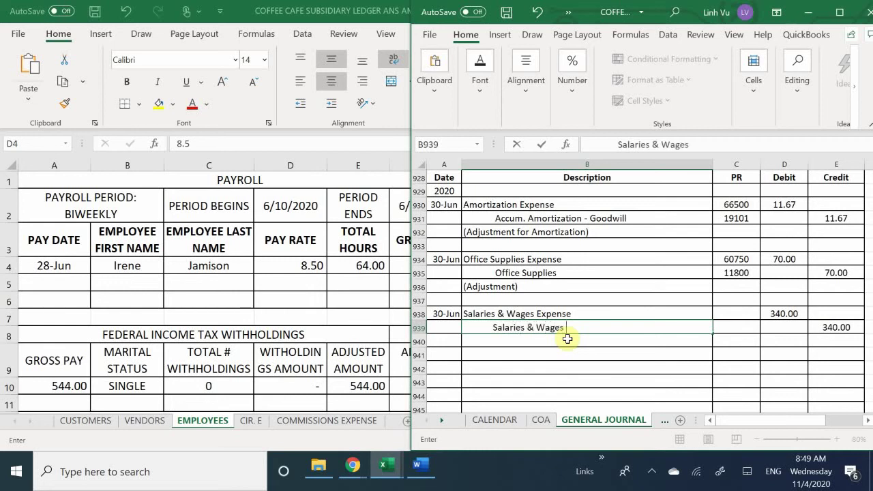
type(" Payable")
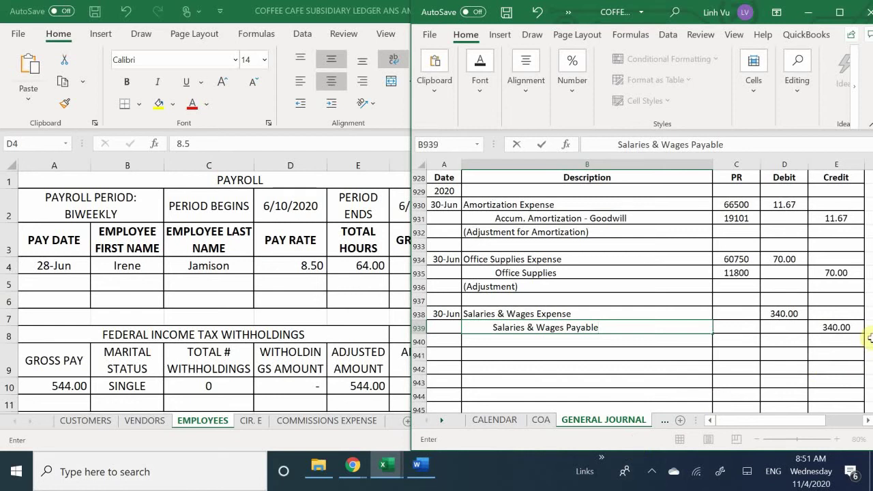
Step: Replace the wage accrual debit in D938 with the formula =8.50*5*8
left_click(781, 315)
type("=")
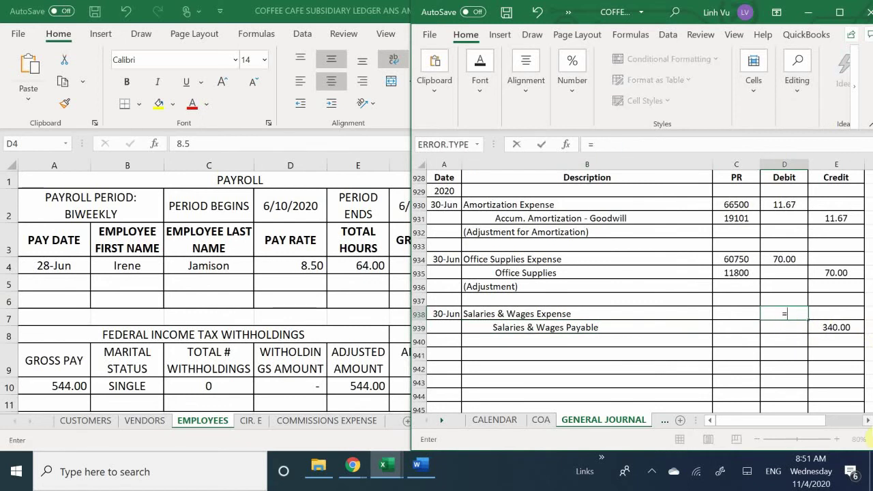
type("8.50*5")
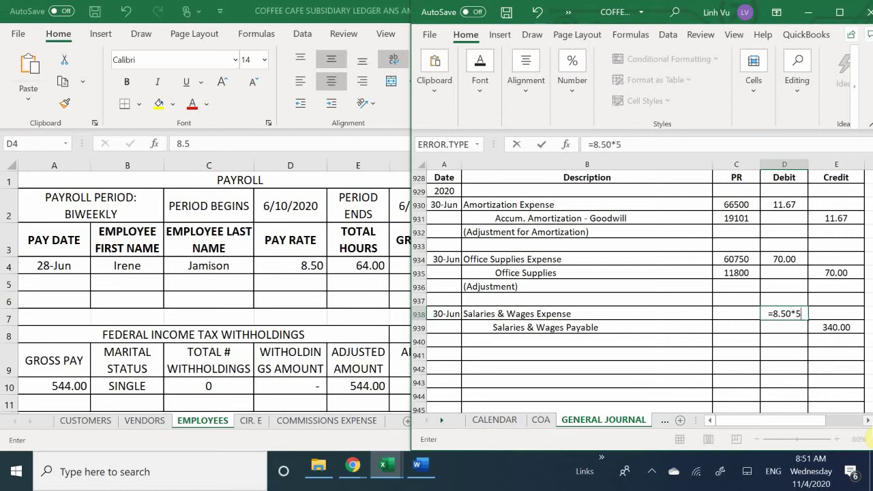
type("*8")
key("ctrl+Return")
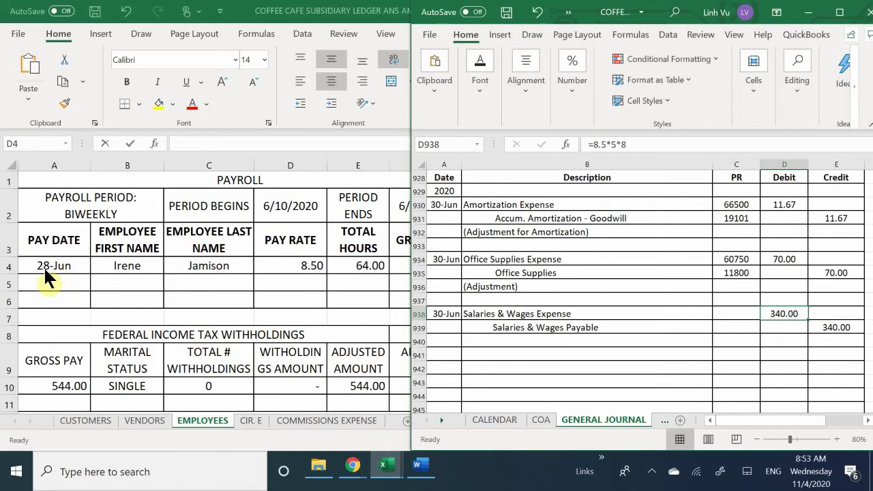
Step: Review the payroll table's pay period, then examine the payroll period ends on the CALENDAR sheet of the journal workbook
left_click(60, 283)
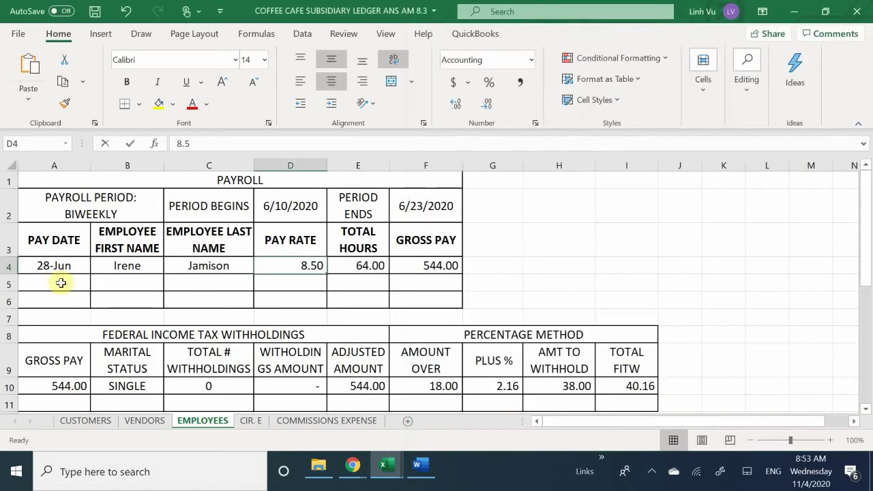
left_click(54, 285)
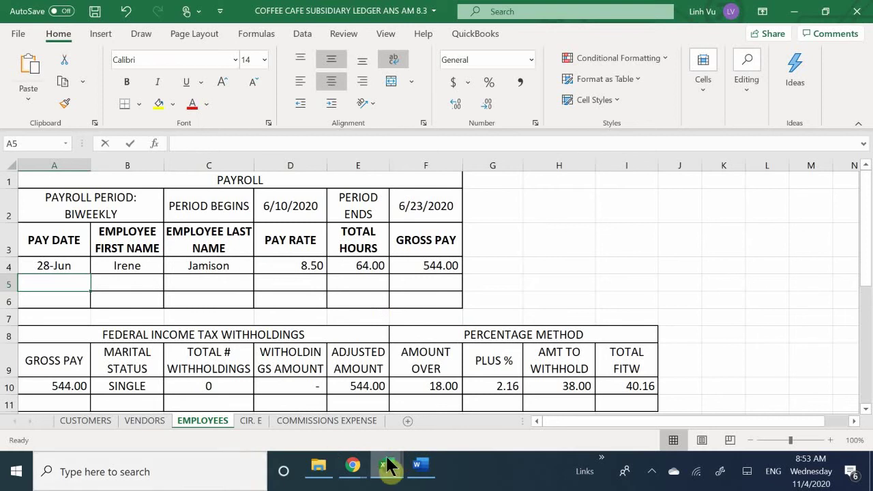
mouse_move(390, 470)
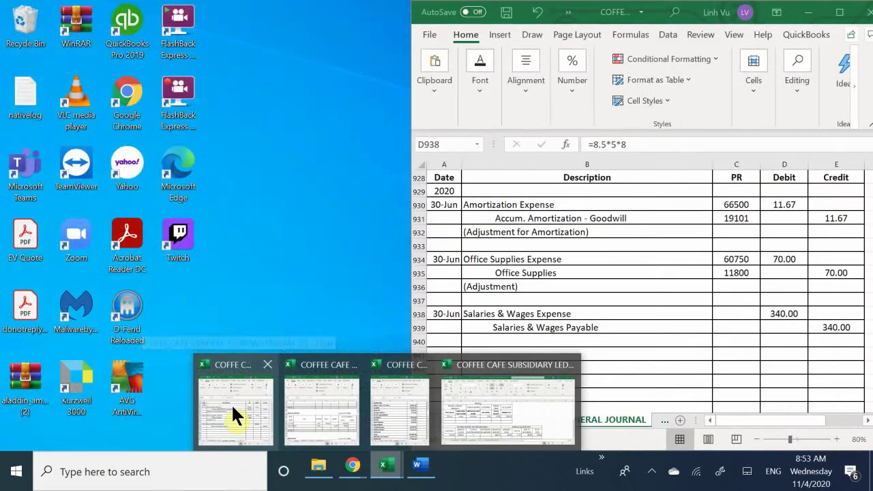
left_click(257, 410)
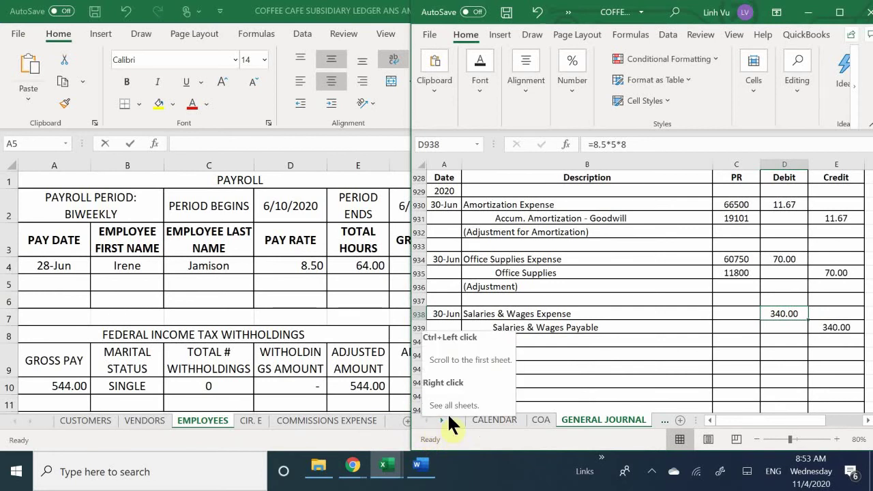
left_click(480, 420)
scroll(471, 351, "up", 2)
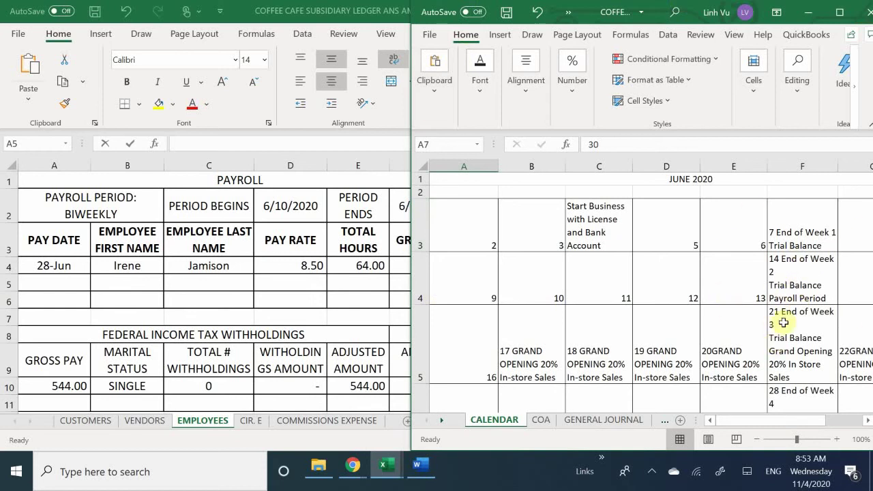
left_click(800, 278)
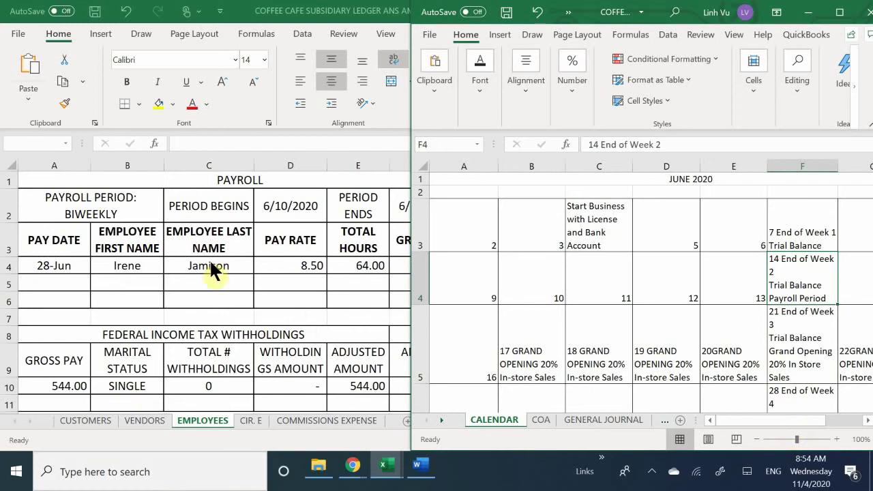
scroll(463, 337, "down", 1)
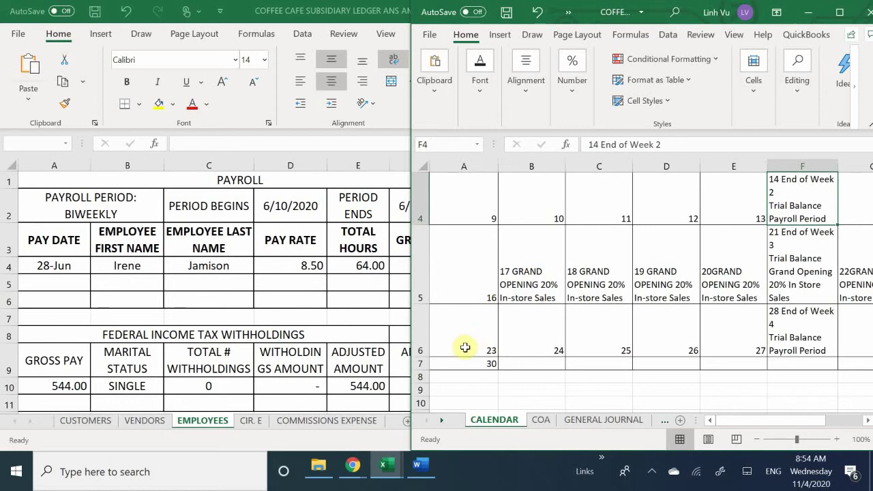
Step: Trace the days from June 23 to June 30 on the calendar to check the accrued workdays
left_click(468, 336)
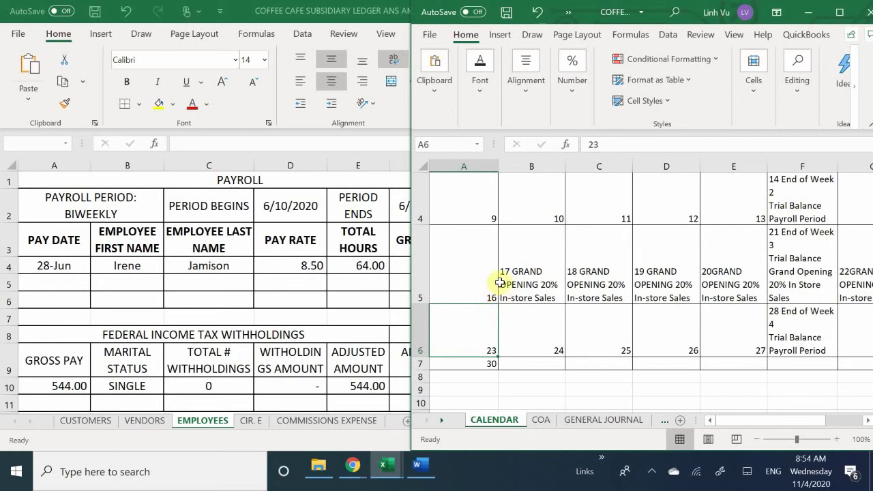
left_click(526, 346)
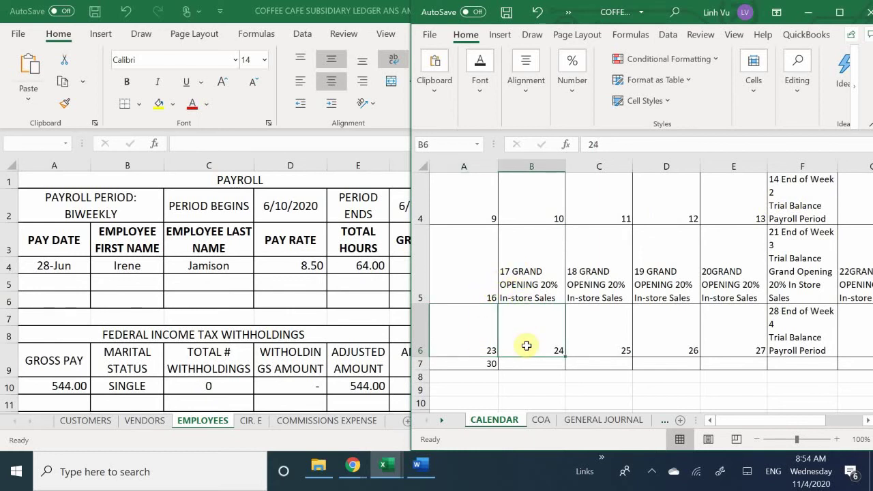
left_click(481, 401)
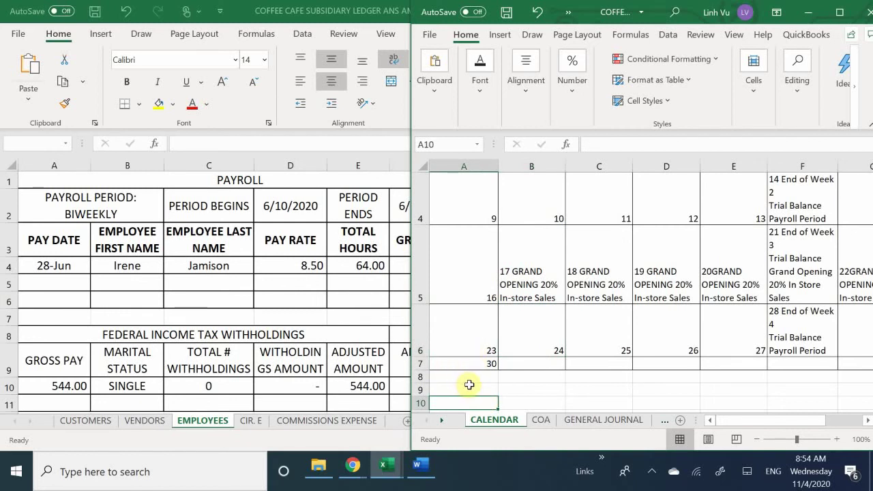
left_click(472, 379)
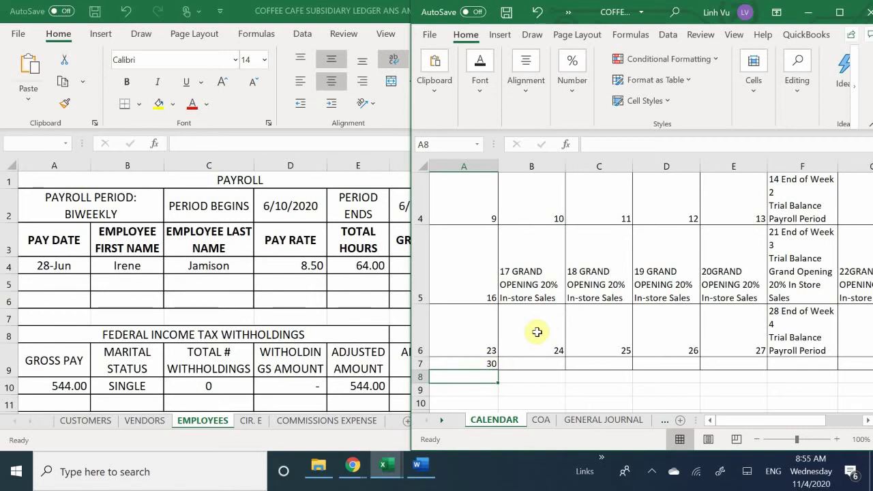
left_click(535, 331)
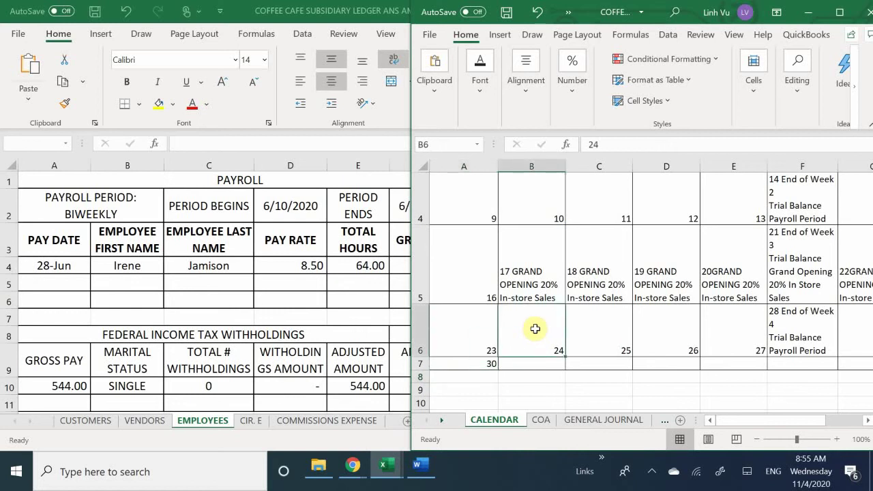
left_click(481, 375)
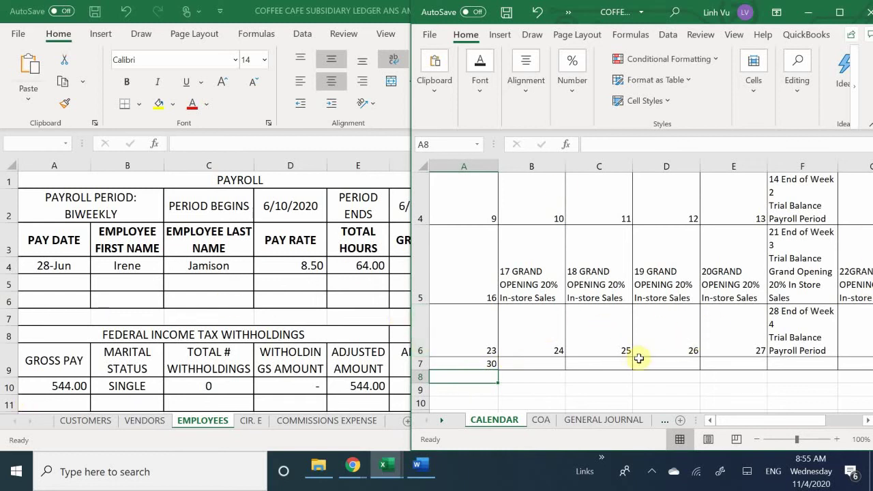
left_click(532, 331)
left_click(596, 327)
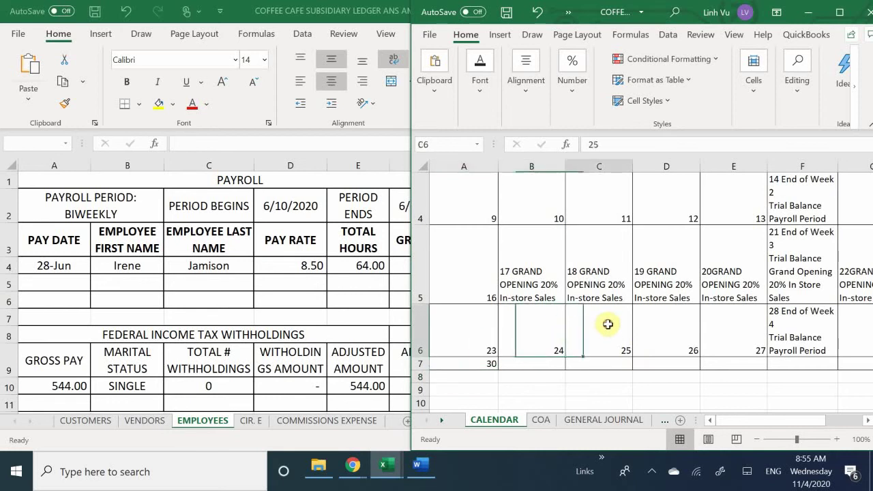
left_click(805, 330)
left_click(861, 333)
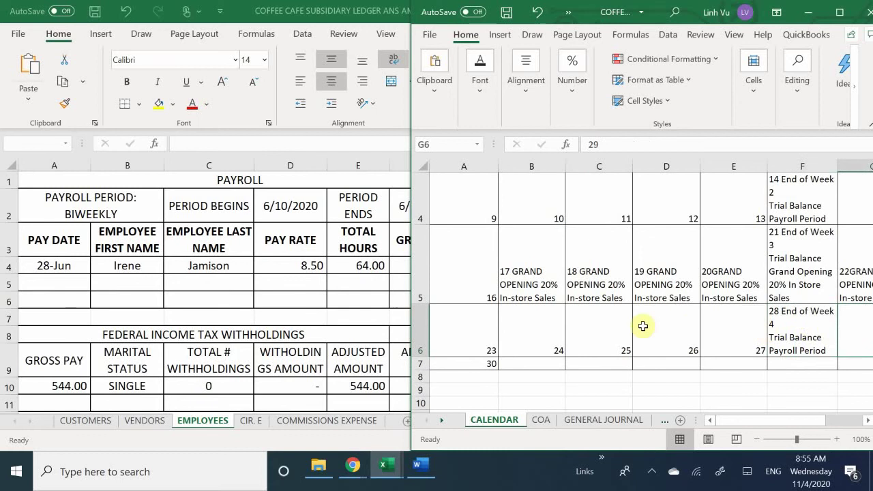
left_click(469, 364)
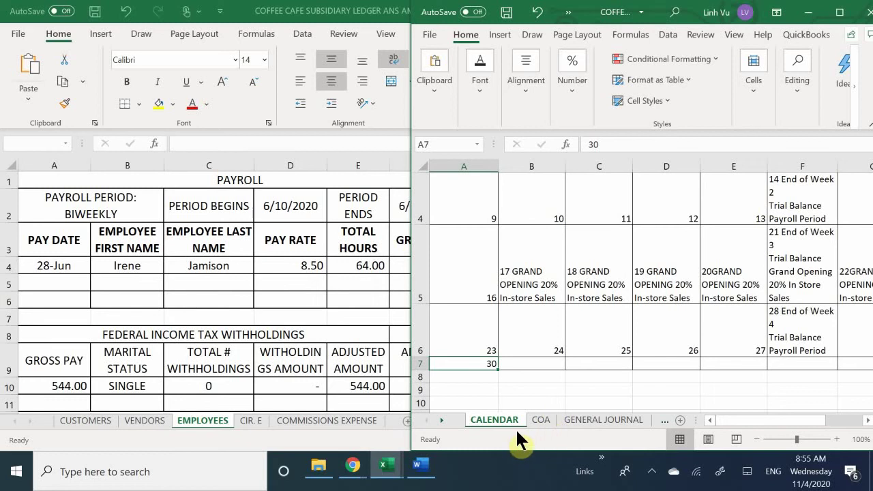
Step: Return to the general journal and start the wage entry's explanation in B940 with "(Accrue for" and the employee's first name
left_click(579, 418)
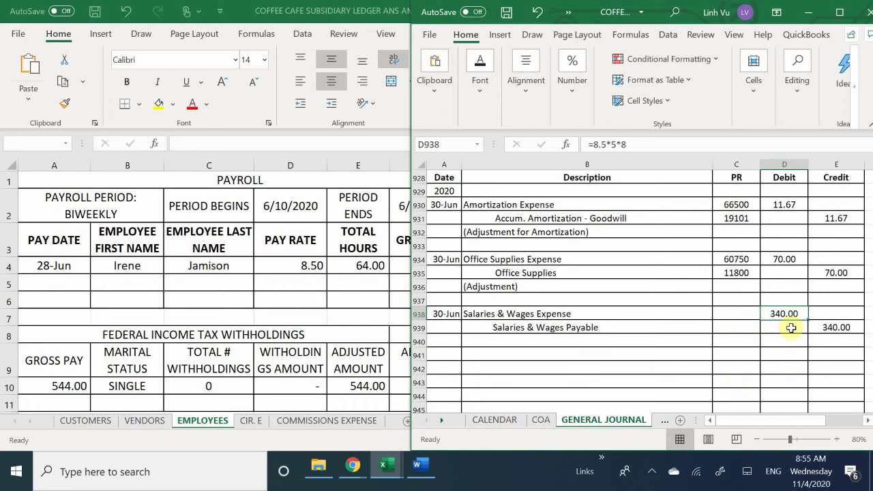
left_click(721, 313)
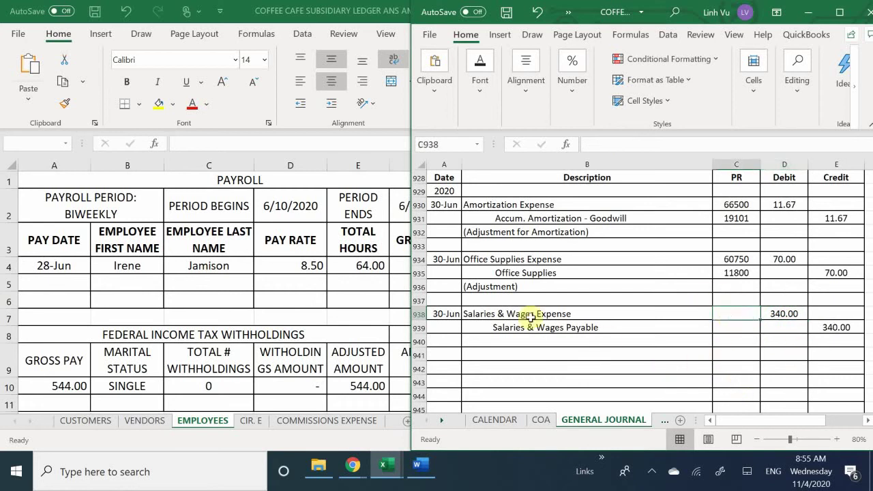
left_click(490, 340)
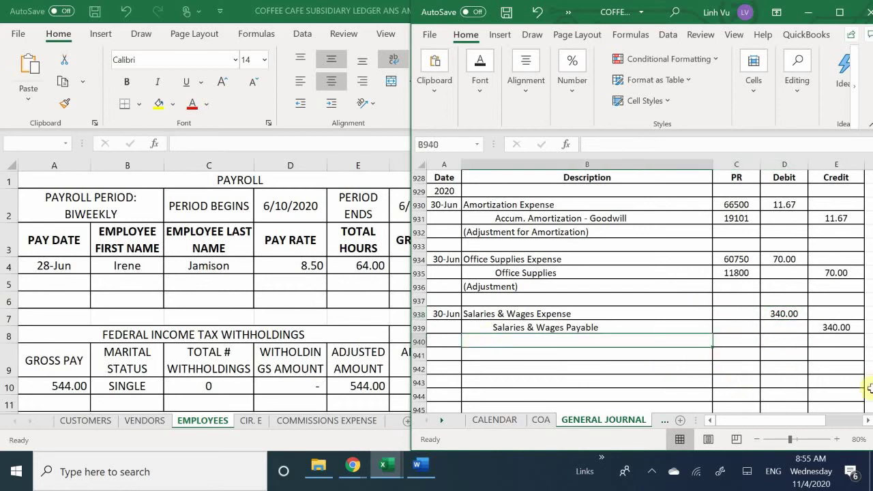
type("all")
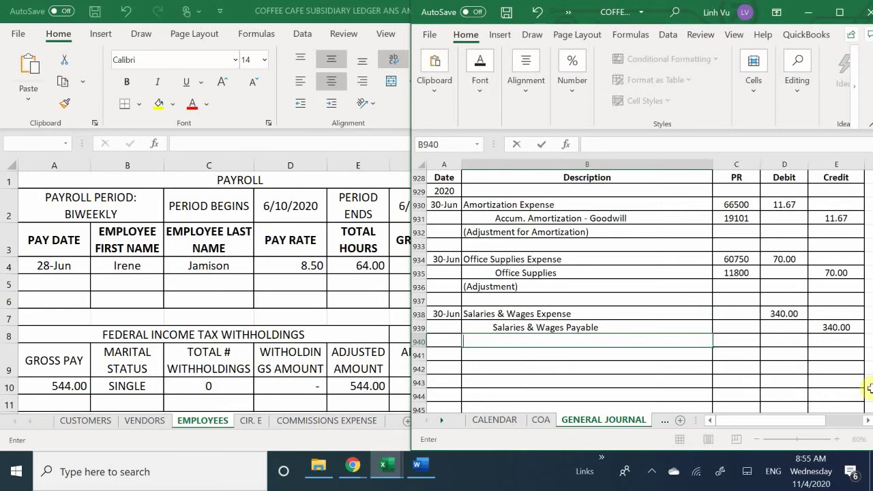
key("BackSpace")
key("BackSpace")
key("BackSpace")
type("(a")
key("BackSpace")
type("Accure for")
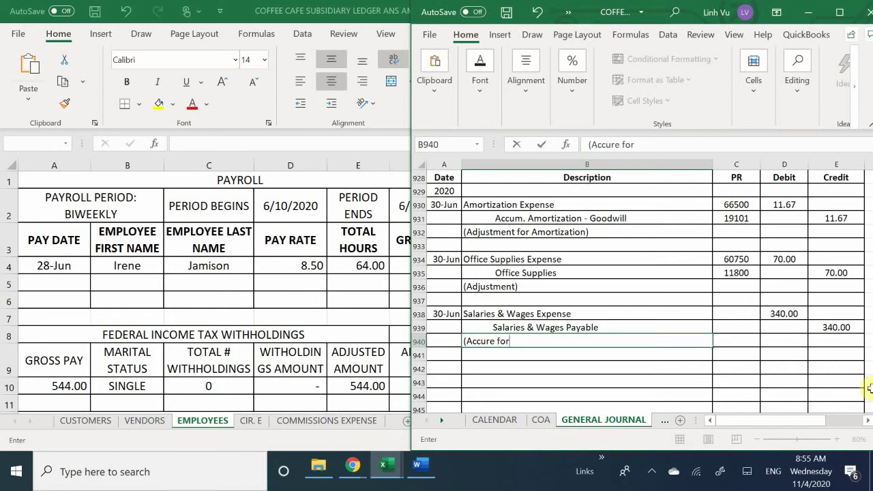
key("BackSpace")
key("BackSpace")
key("BackSpace")
key("BackSpace")
key("BackSpace")
key("BackSpace")
type("r")
key("BackSpace")
key("BackSpace")
type("re")
key("BackSpace")
type("ie")
key("BackSpace")
key("BackSpace")
key("BackSpace")
type("ue")
type(" for Iren")
type("e")
type(".")
key("BackSpace")
key("BackSpace")
type("m")
key("BackSpace")
Step: Complete the wage accrual explanation in B940 with ", 40 hours)" after the employee's name
type(", 5 days")
key("BackSpace")
key("BackSpace")
key("BackSpace")
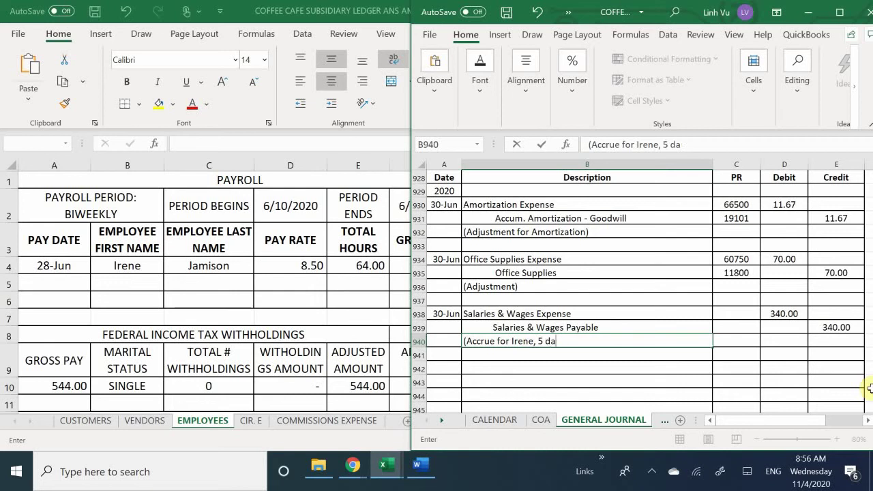
key("BackSpace")
key("BackSpace")
key("BackSpace")
type("5 dau")
key("BackSpace")
key("BackSpace")
key("BackSpace")
key("BackSpace")
key("BackSpace")
type("40")
type(" gi")
key("BackSpace")
key("BackSpace")
type("hou")
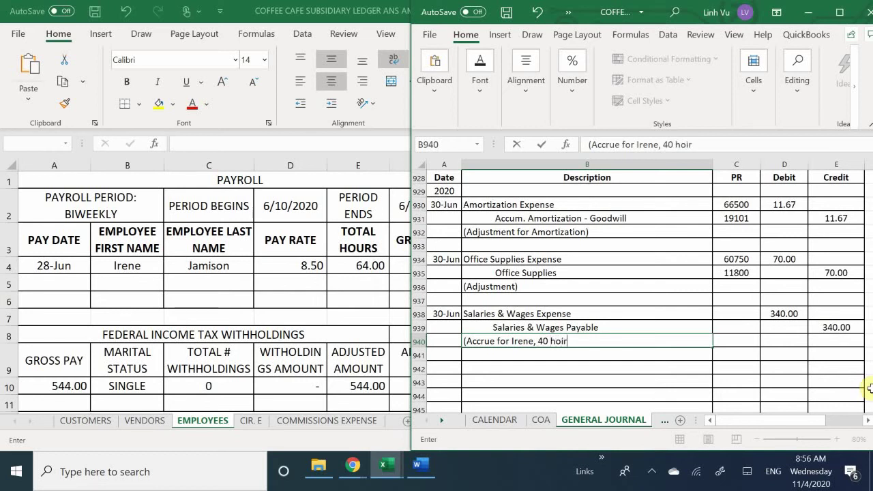
key("BackSpace")
type("ir")
key("BackSpace")
key("BackSpace")
type("urs _")
key("BackSpace")
type(")")
key("Return")
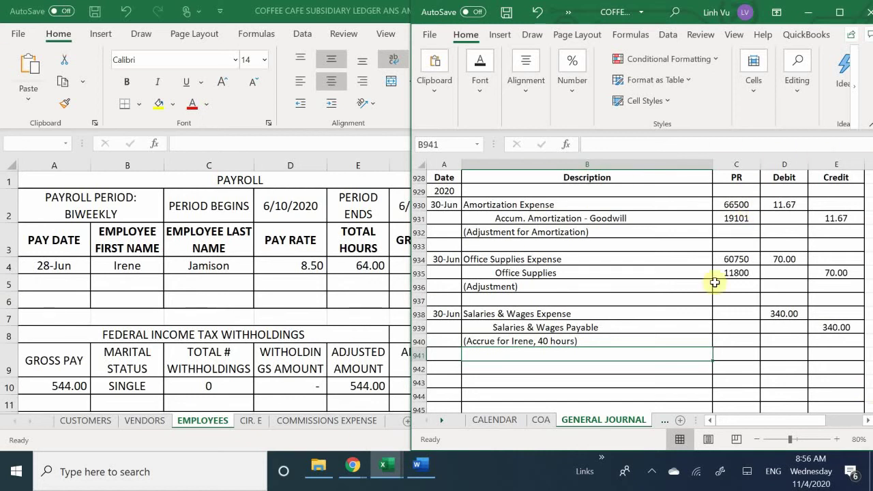
Step: Enter posting references 60810 for Salaries & Wages Expense in C938 and 24010 for Salaries & Wages Payable in C939
left_click(731, 312)
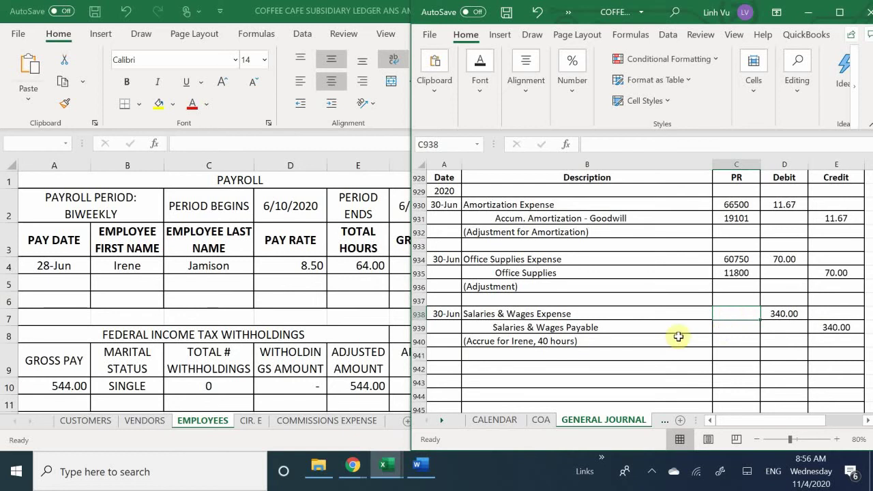
type("60810")
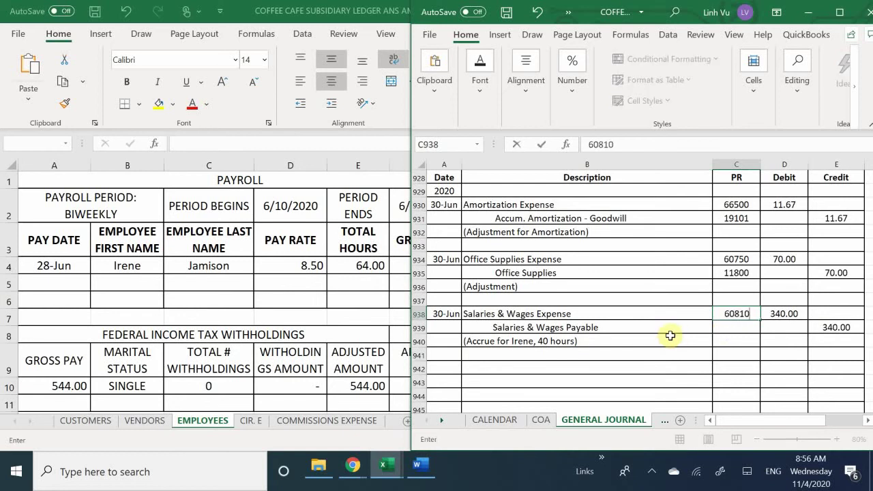
key("Return")
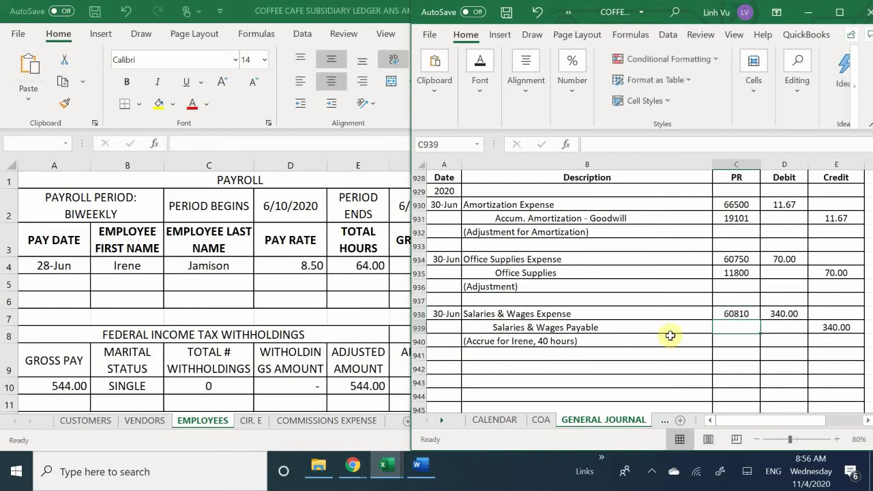
type("24")
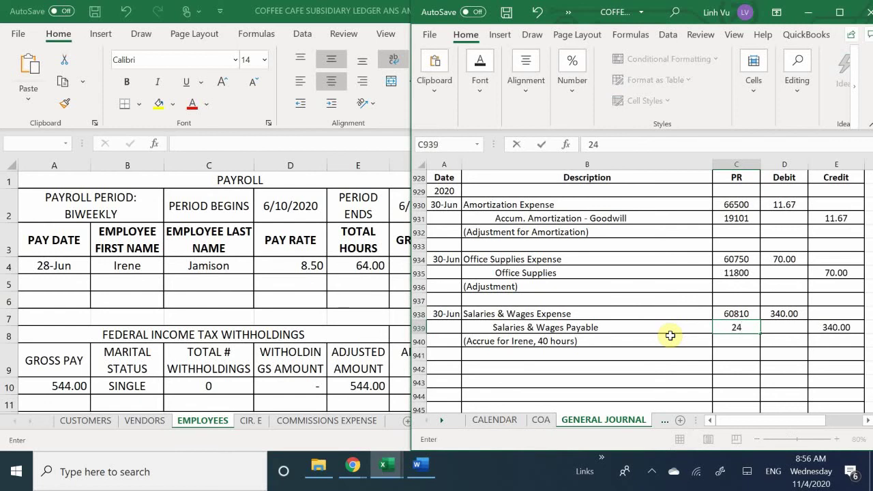
type("010")
key("Return")
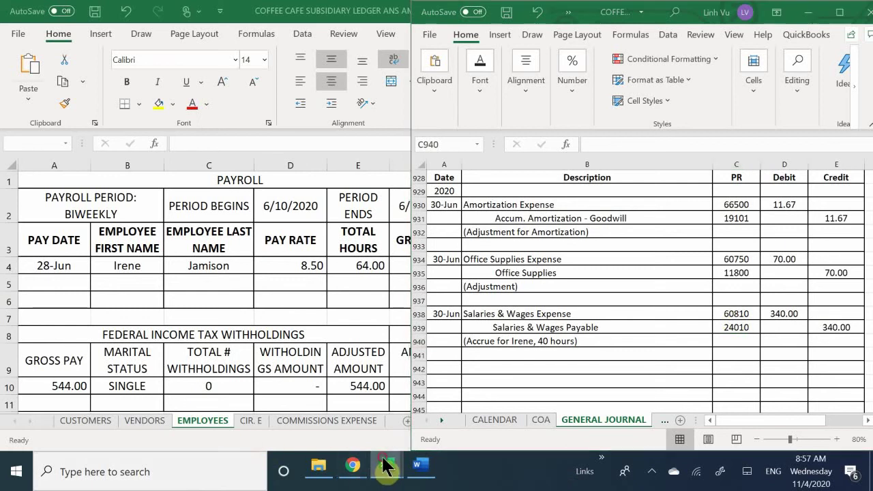
Step: Switch to the general ledger workbook and open its EXPENSES - OP sheet
mouse_move(384, 467)
left_click(327, 419)
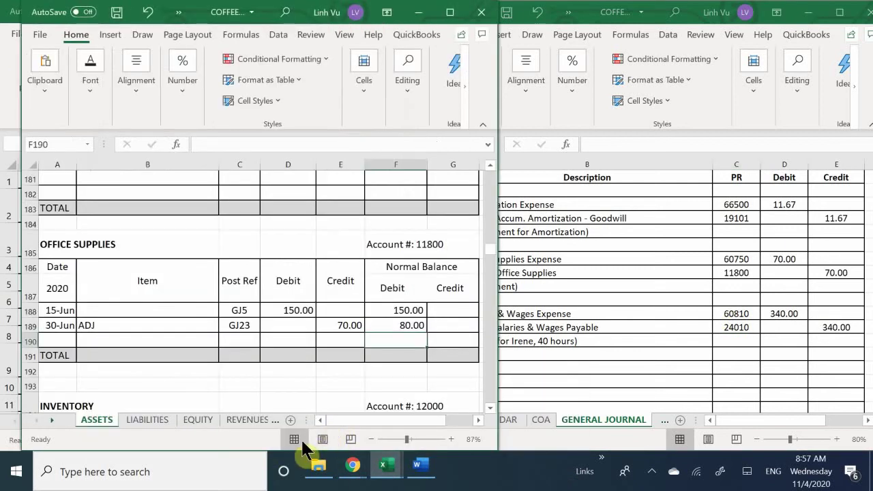
left_click(248, 421)
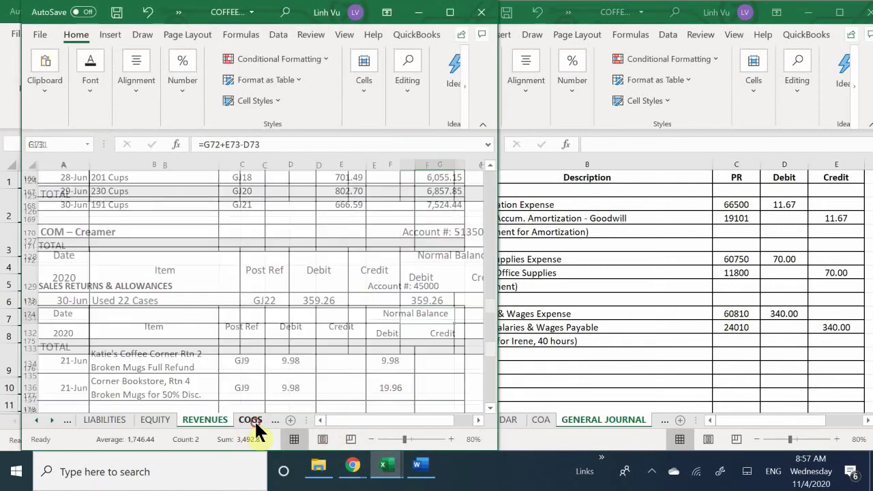
left_click(274, 419)
left_click(274, 420)
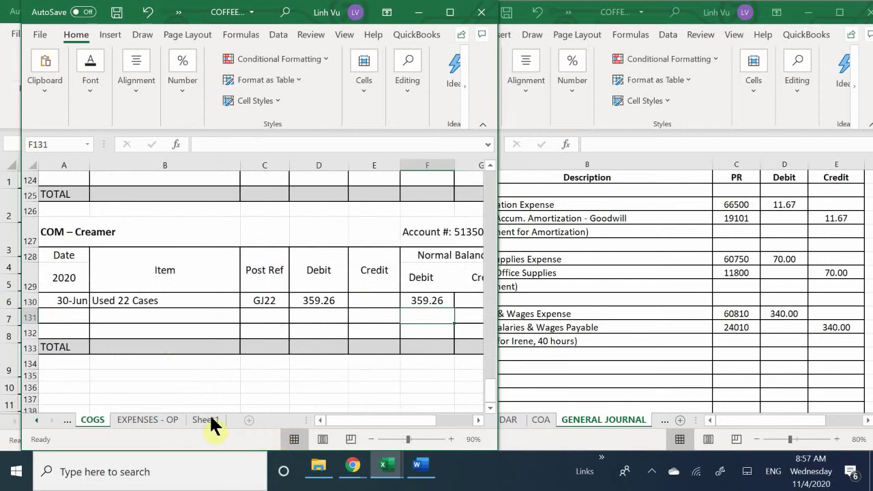
left_click(160, 419)
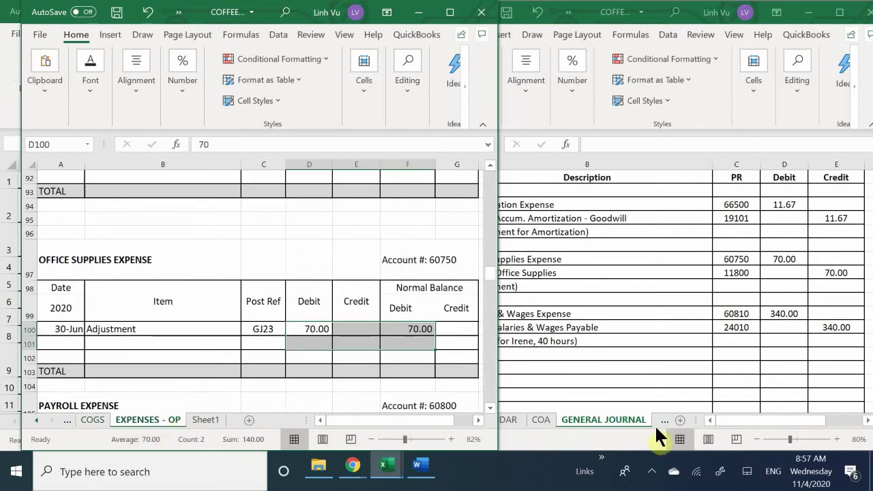
Step: Date a new line 6/30 in A117 of the Salaries and Wages Expense account (60810)
left_click(80, 264)
scroll(80, 265, "up", 7)
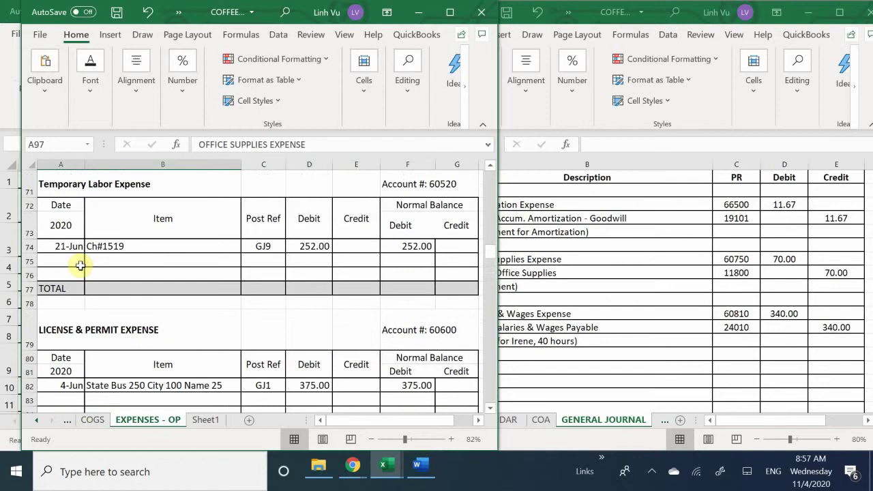
scroll(80, 265, "down", 6)
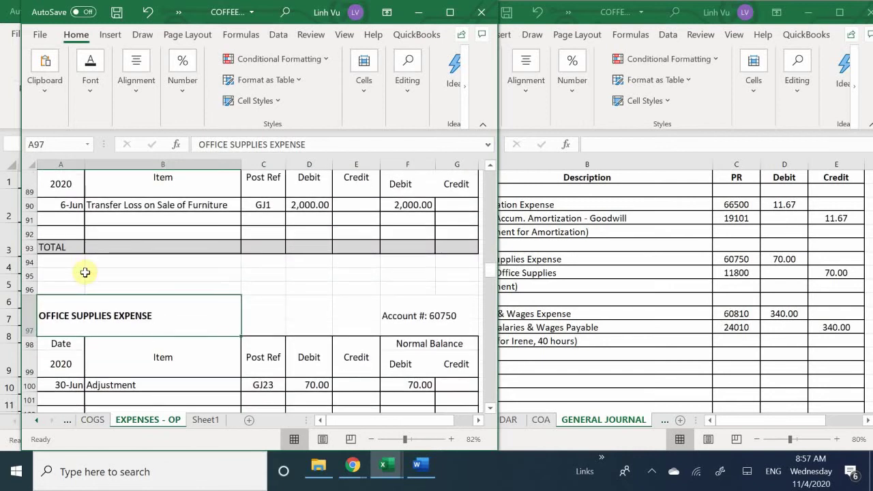
scroll(85, 273, "down", 3)
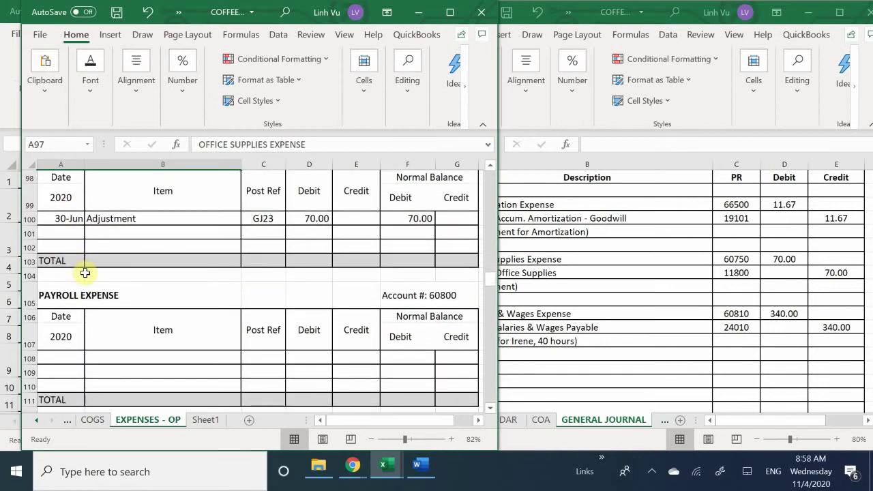
scroll(85, 272, "down", 3)
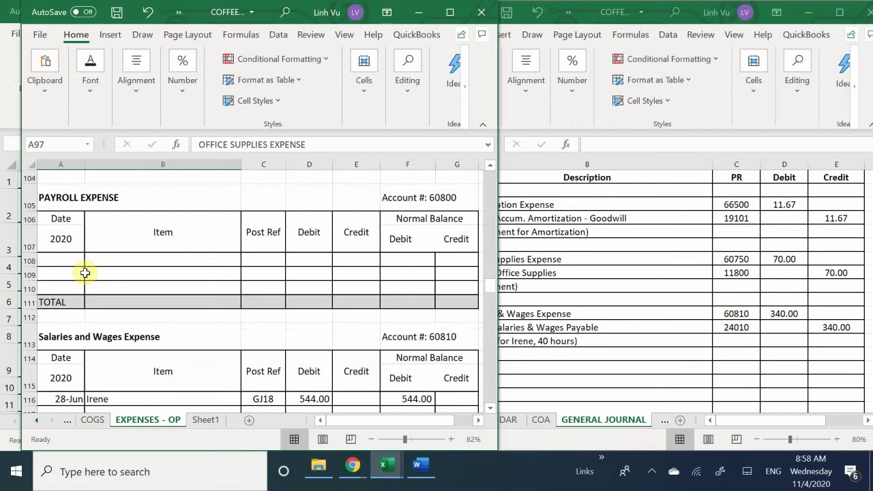
scroll(85, 273, "down", 1)
left_click(60, 303)
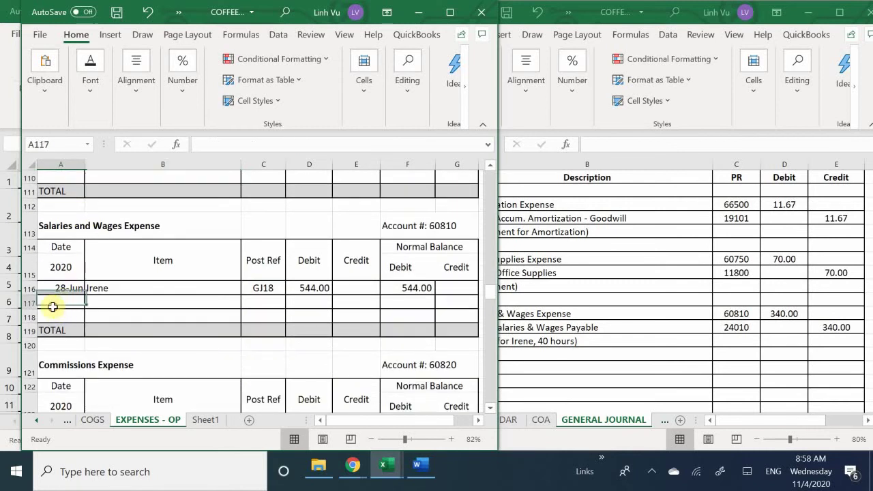
type("6/")
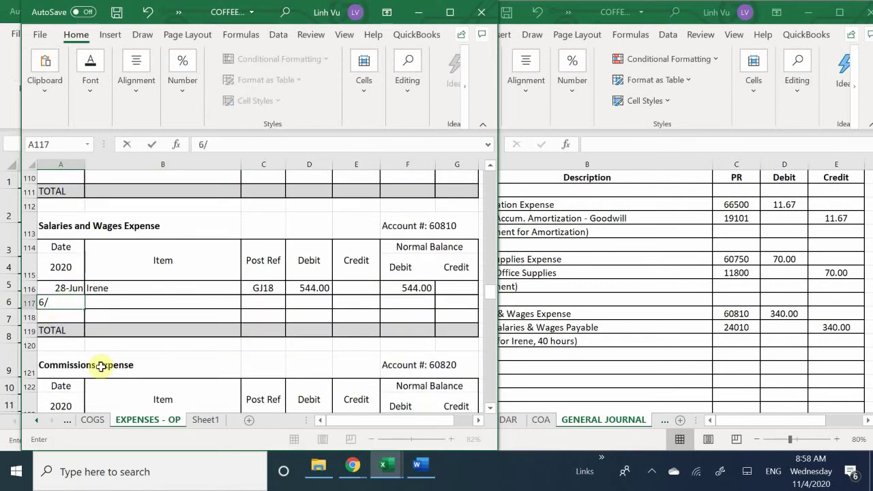
type("30")
key("Return")
key("Up")
key("Right")
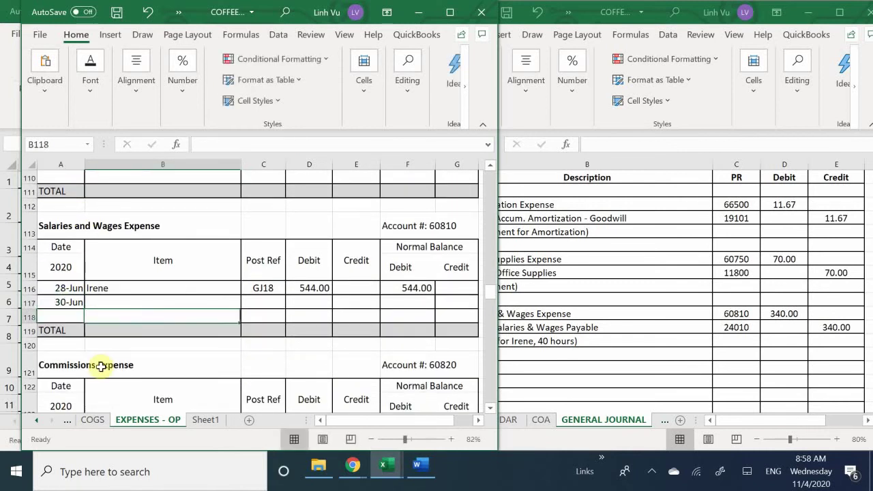
Step: Describe the June 30 line in B117 with "Accrue for", the employee's first name and "40hours"
type("A")
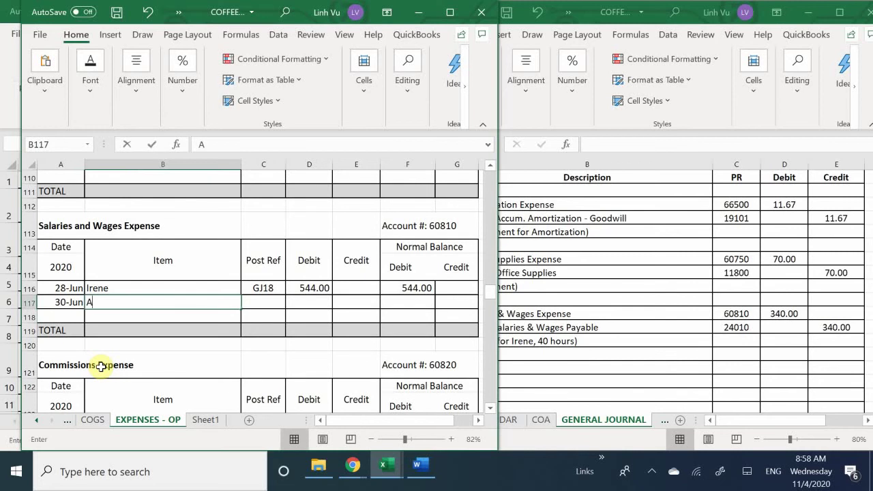
type("ccr")
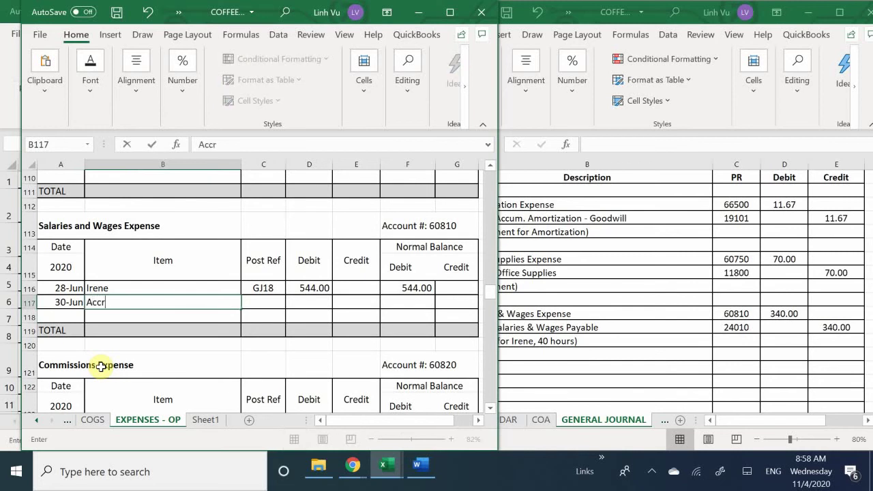
type("ye")
key("BackSpace")
key("BackSpace")
type("ue for")
type(" ireb")
key("BackSpace")
type("ne ")
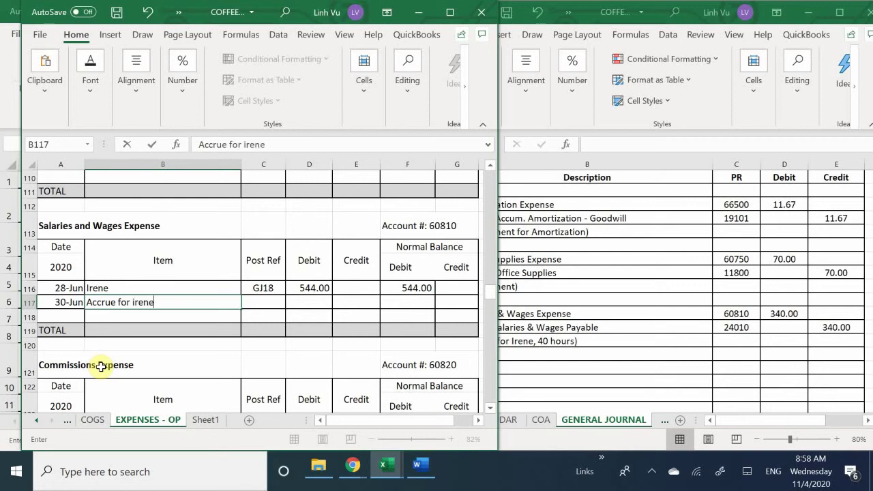
type("40")
type("g")
key("BackSpace")
type("hj")
key("BackSpace")
type("i=i")
key("BackSpace")
key("BackSpace")
key("BackSpace")
type("our")
key("Tab")
Step: Enter the posting reference GJ23 in C117 for the wage accrual line
type("FG")
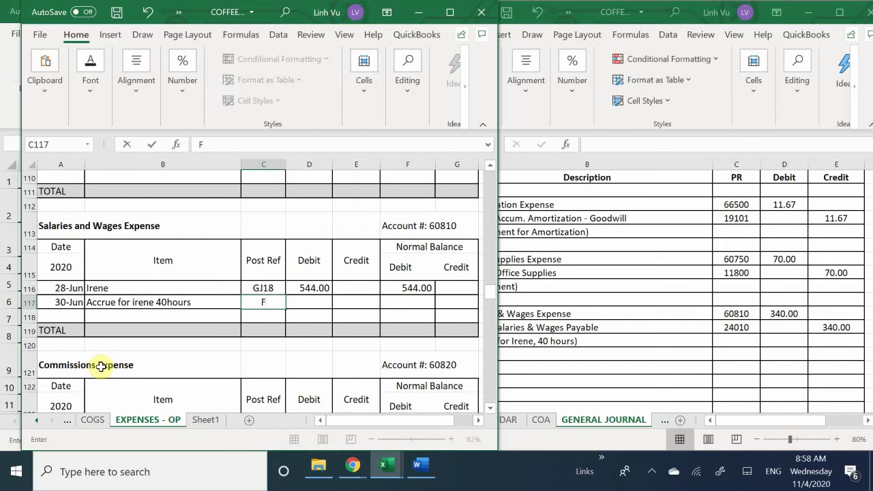
key("BackSpace")
key("BackSpace")
type("GJ23")
key("Return")
key("Right")
key("Up")
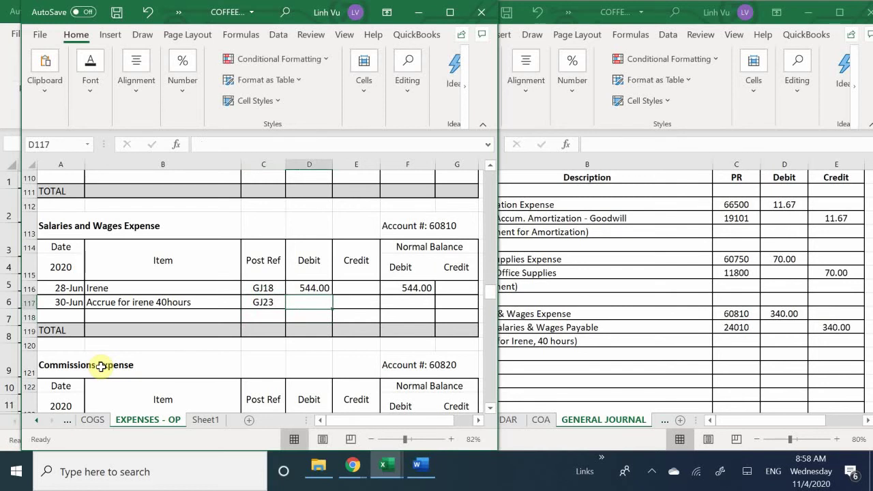
Step: Enter 350 as the debit in D117 for the wage accrual
type("3")
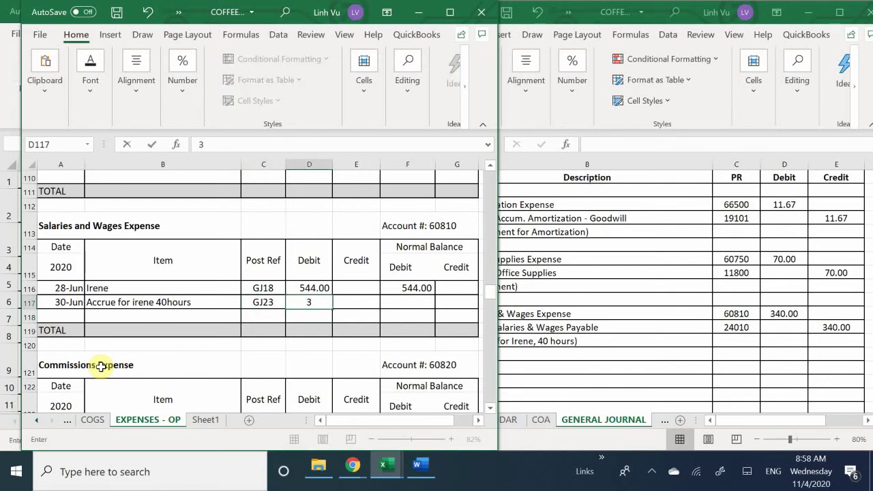
type("50")
key("Return")
Step: Calculate the account's running debit balance in F117 with the formula =F116+D117-E117
key("Right")
key("Right")
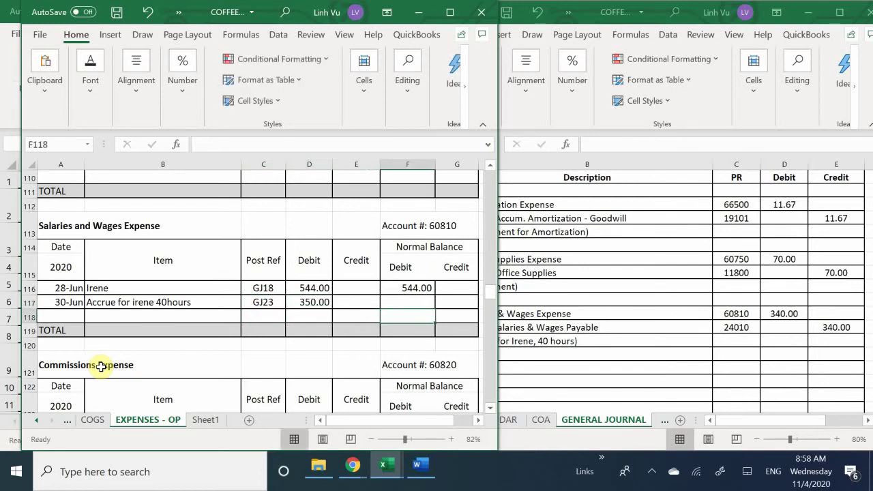
key("Right")
key("Up")
key("Left")
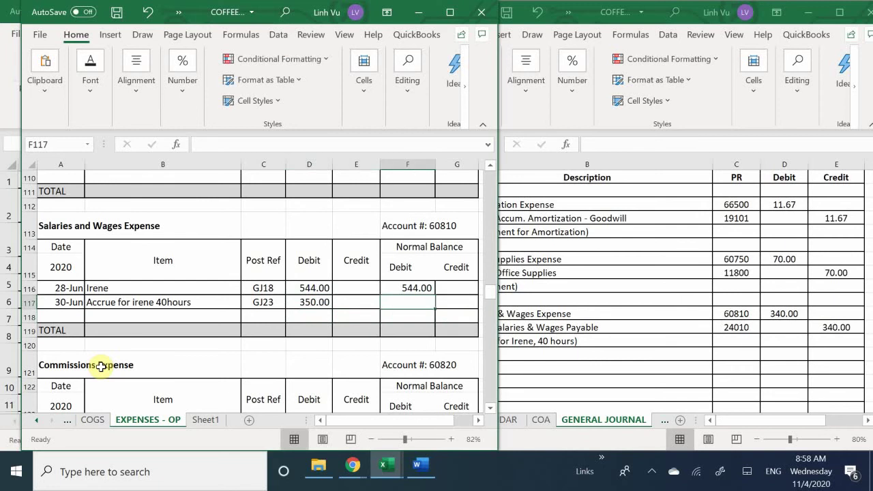
key("Left")
type("=")
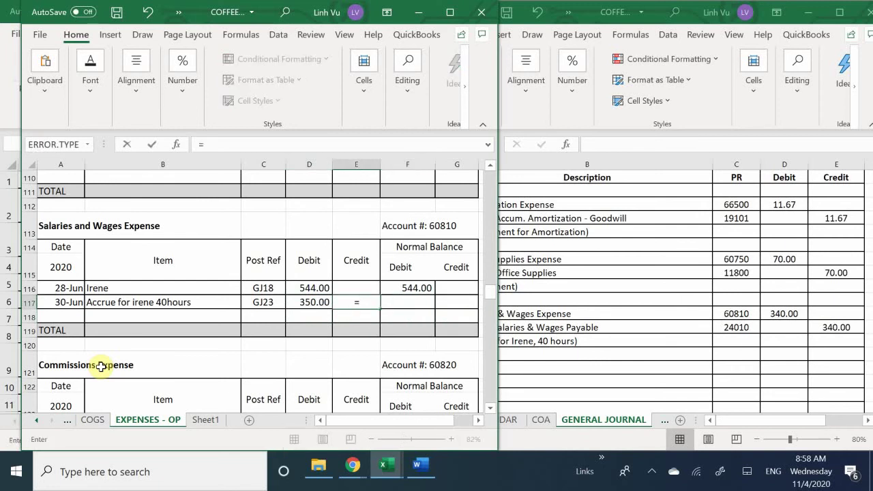
key("Escape")
key("Right")
type("=")
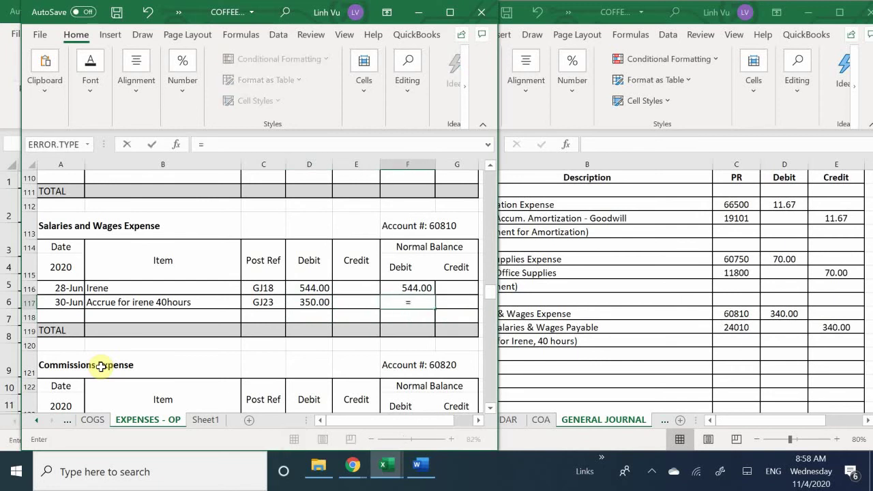
key("Up")
type("+")
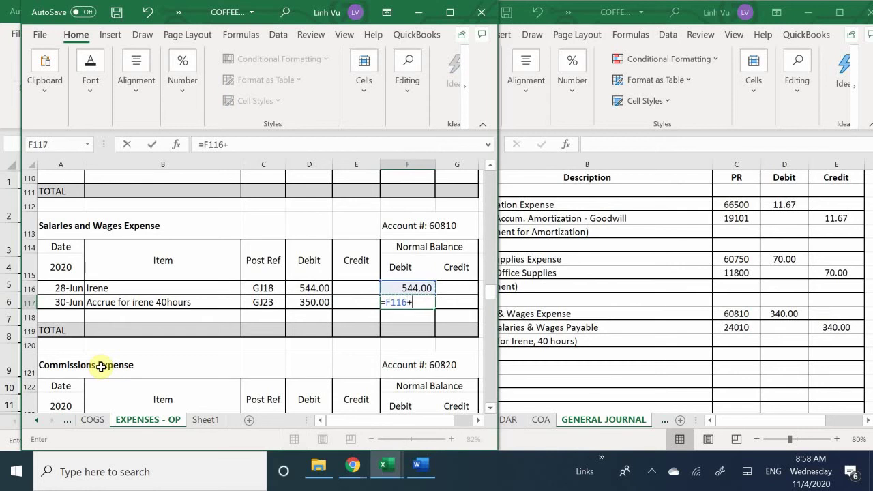
key("Left")
key("Left")
type("-")
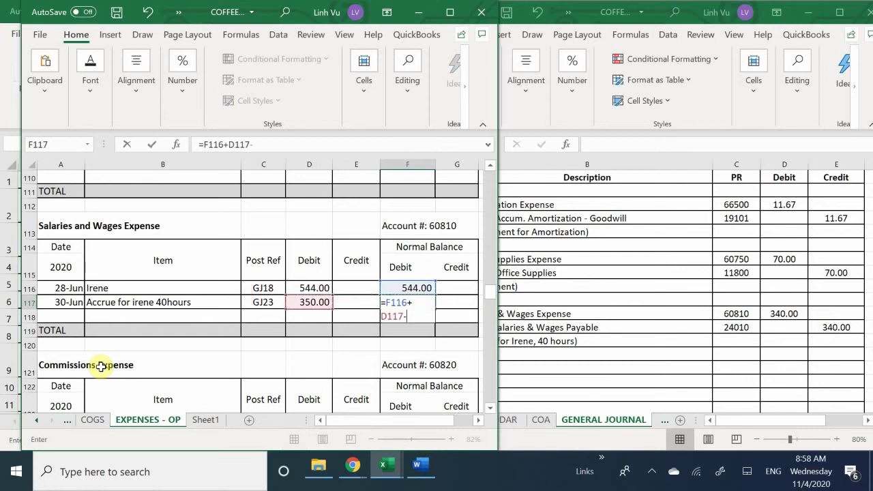
key("Left")
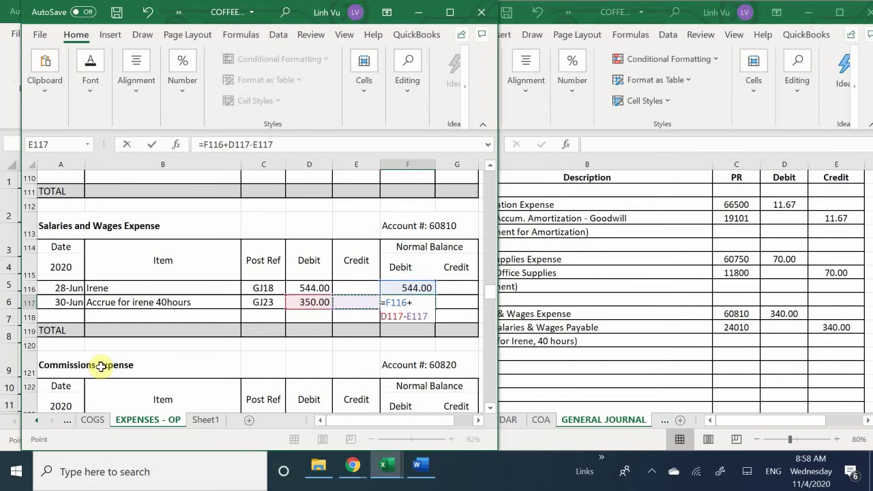
key("Return")
Step: Set the wage accrual's debit in D117 to 340 to match the general journal
key("Left")
key("Left")
key("Up")
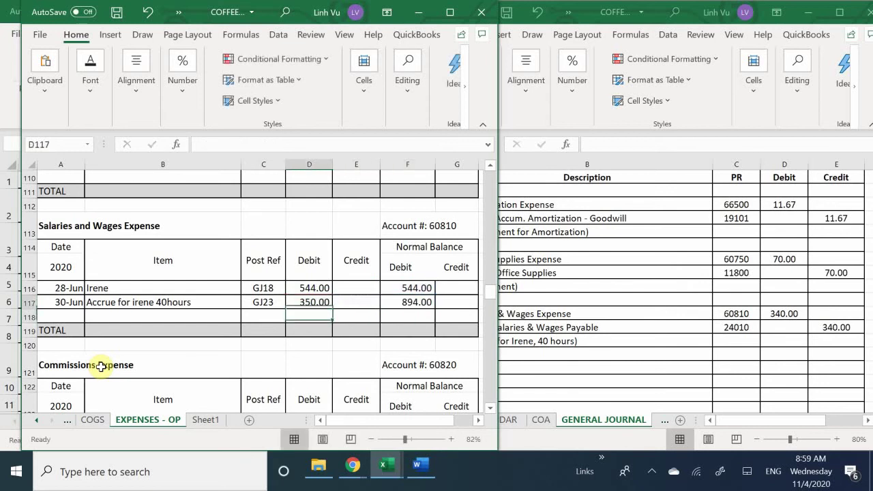
key("Up")
key("Down")
type("340")
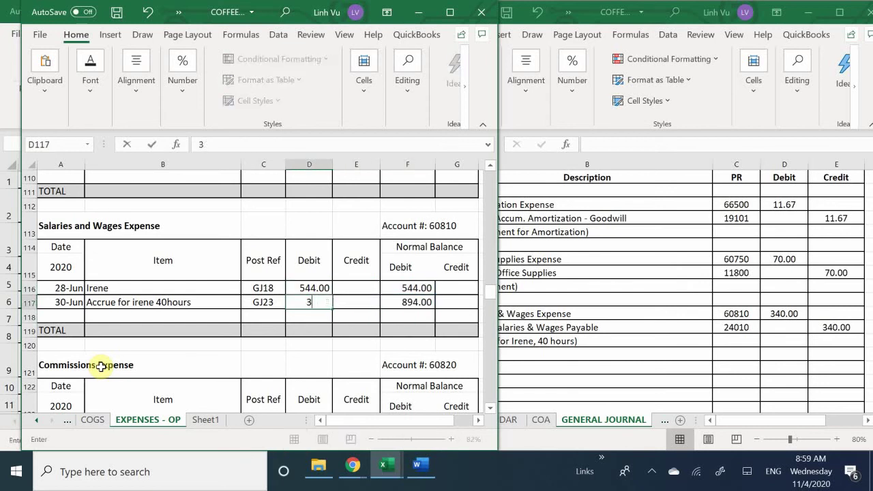
key("Return")
key("Right")
key("Right")
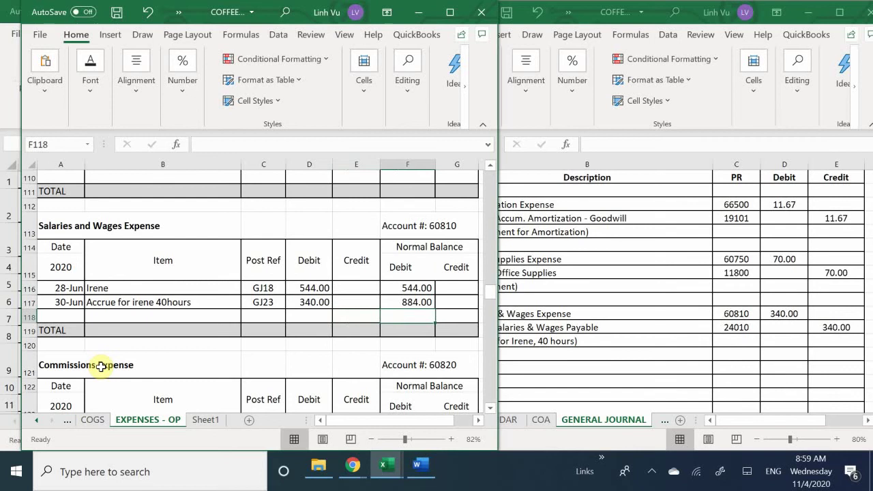
key("Up")
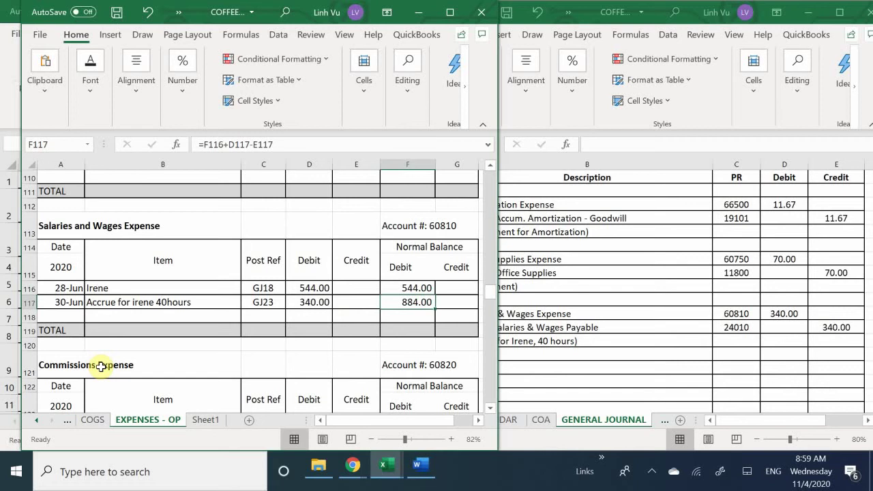
Step: On the LIABILITIES sheet, date the first line of Salaries and Wages Payable in A76 as 6/30
left_click(30, 420)
left_click(31, 420)
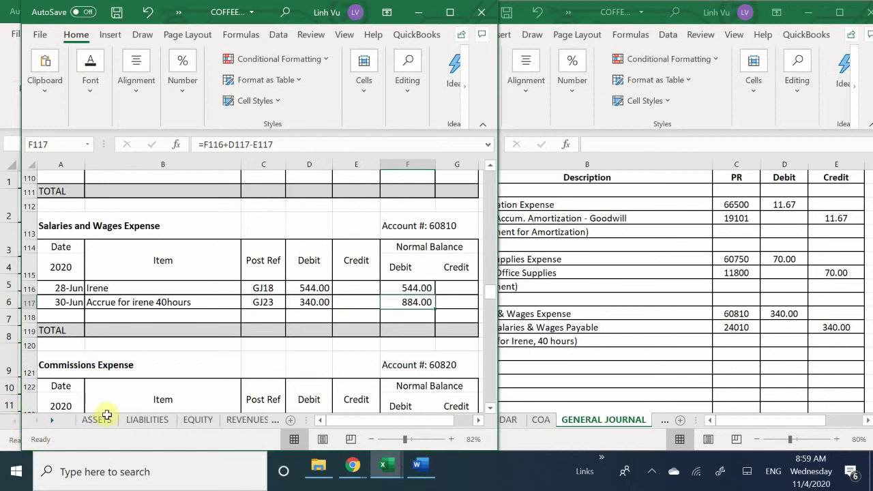
left_click(147, 420)
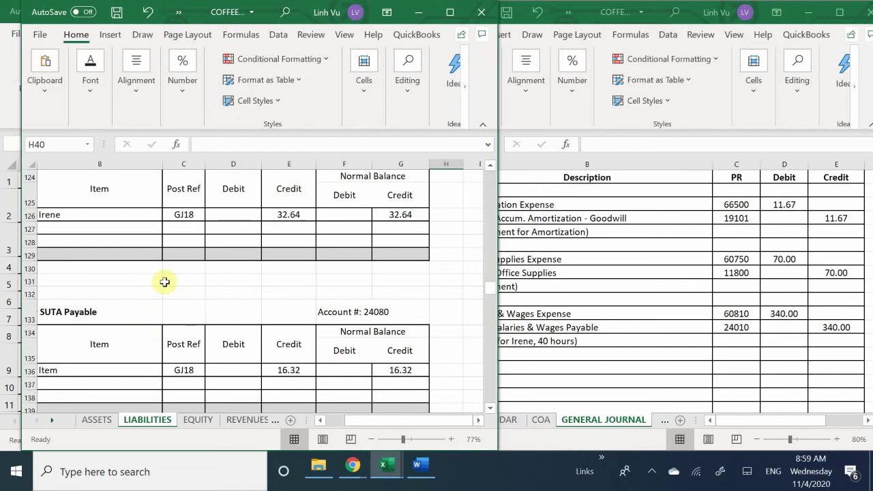
scroll(164, 281, "up", 8)
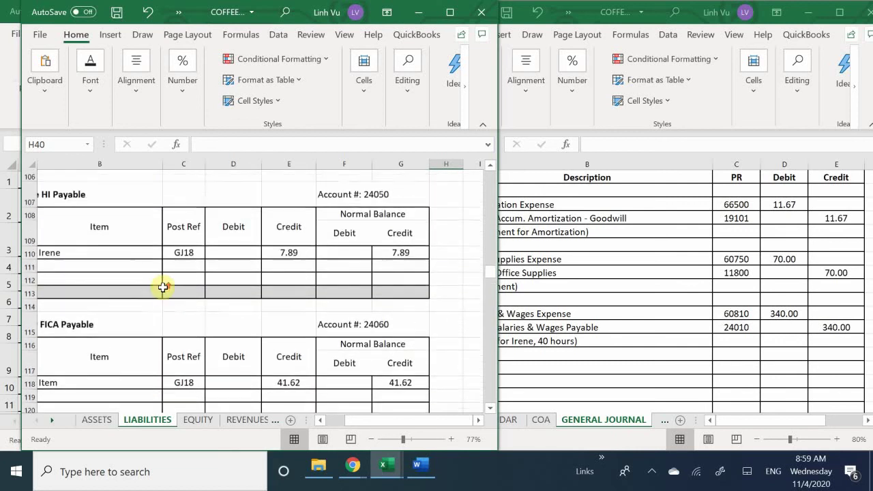
scroll(163, 287, "up", 1)
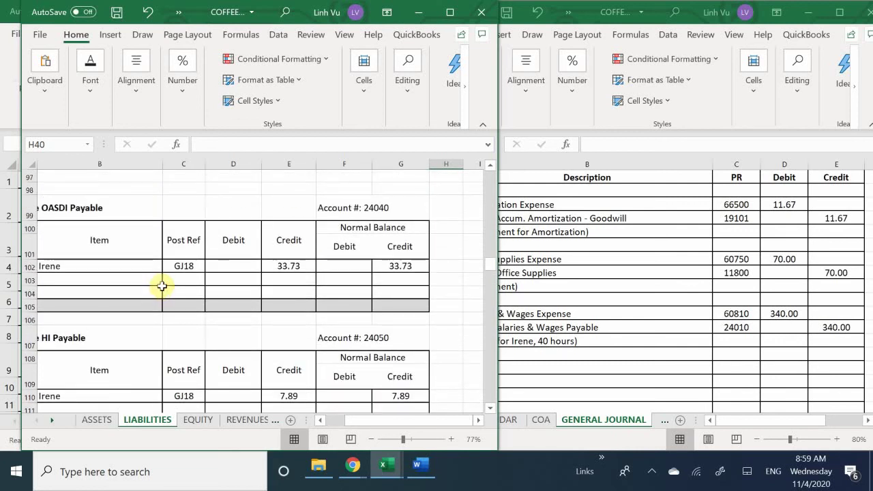
scroll(161, 287, "up", 6)
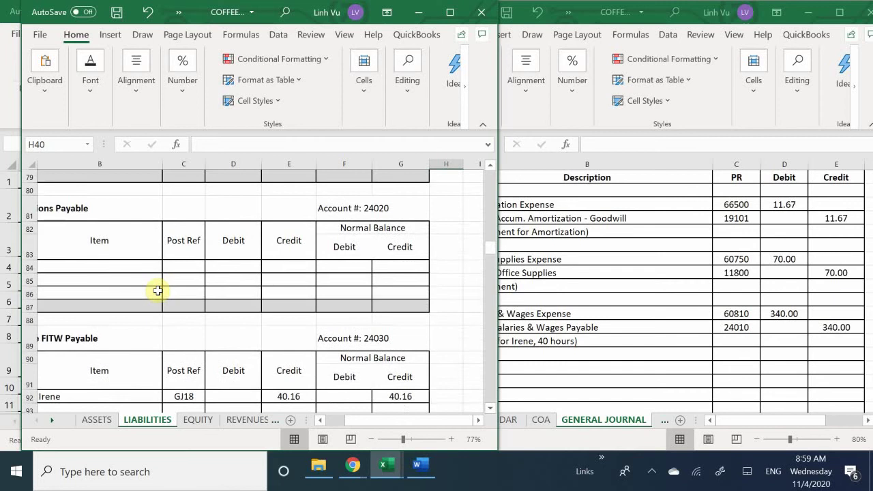
scroll(158, 290, "up", 5)
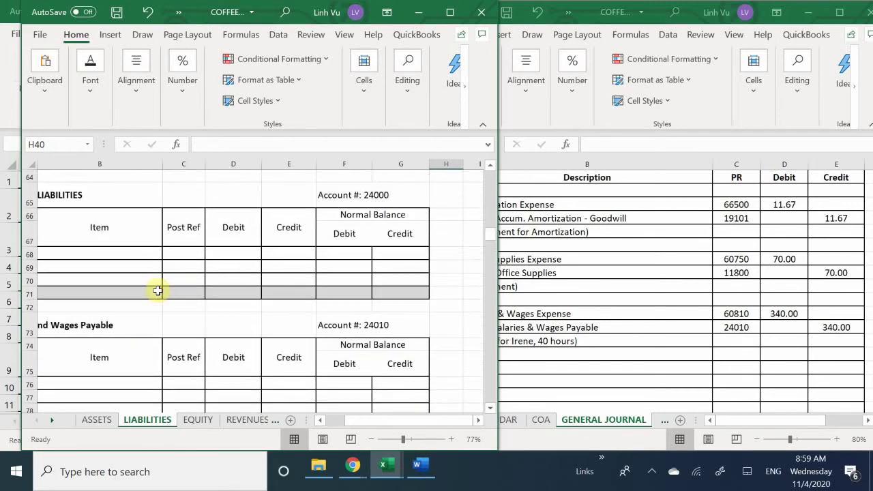
scroll(158, 291, "up", 1)
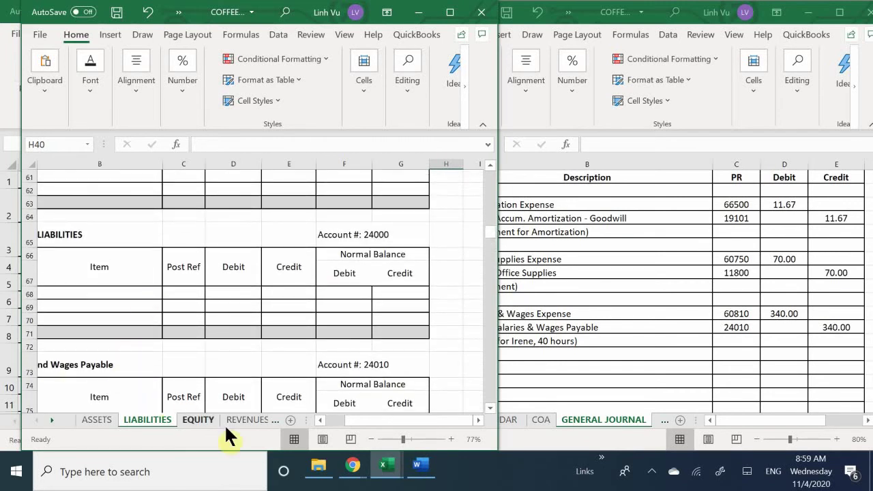
left_click_drag(365, 419, 343, 419)
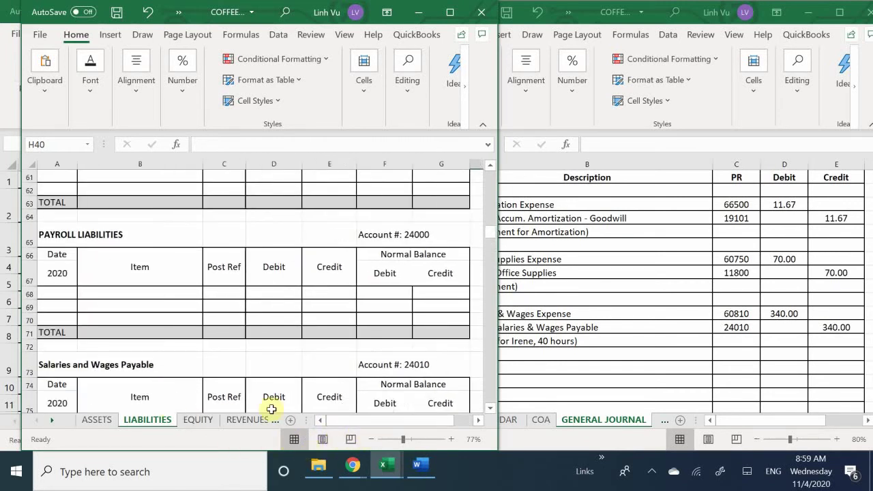
scroll(58, 334, "down", 1)
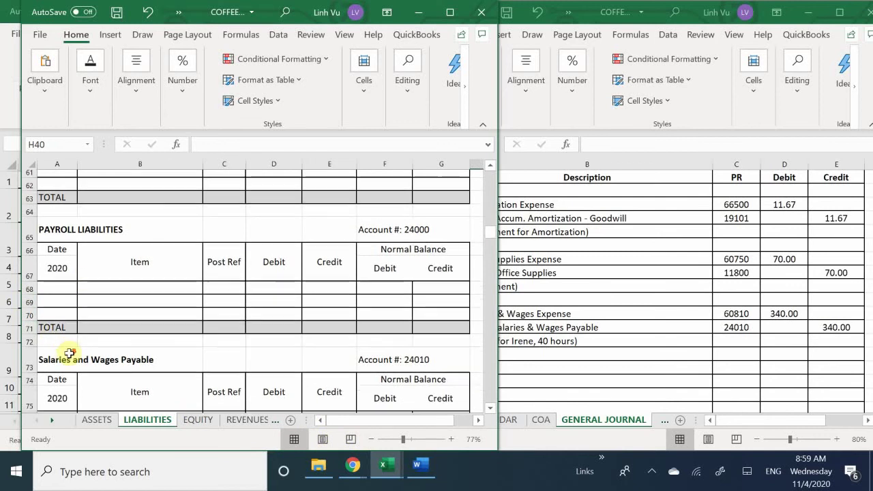
left_click(56, 386)
type("6/")
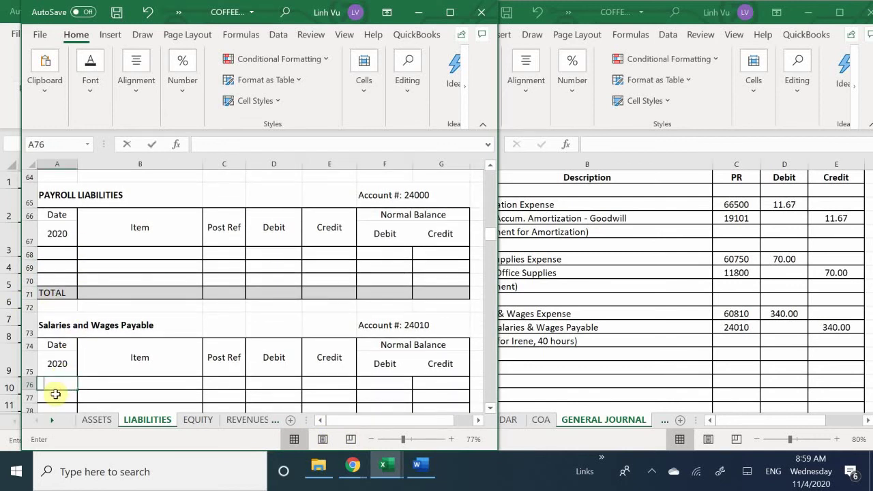
type("30")
key("Tab")
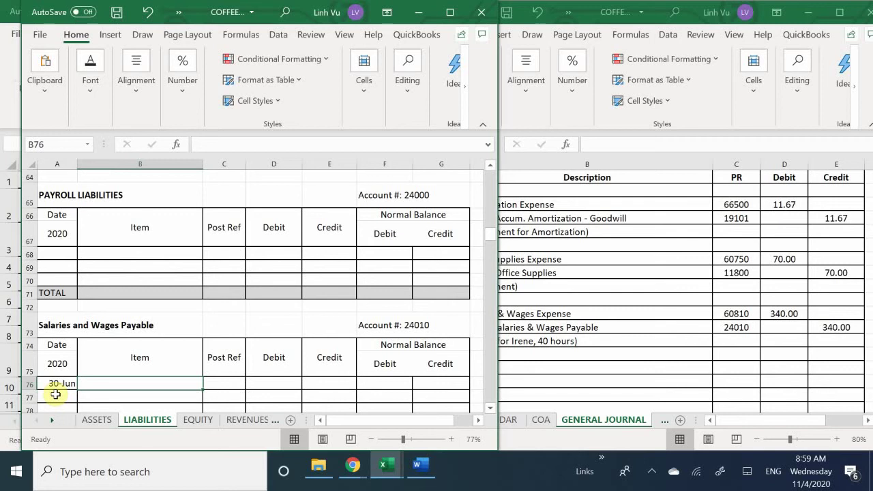
Step: Describe the Salaries and Wages Payable line in B76 as the accrual for the employee's 40 Hours
type("a")
key("BackSpace")
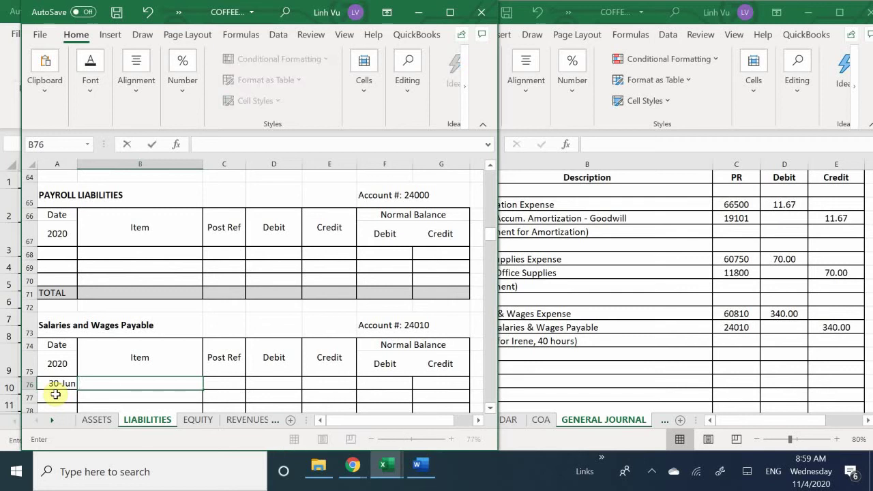
type("S")
key("BackSpace")
type("d")
key("BackSpace")
type("a")
key("BackSpace")
type("S")
key("BackSpace")
type("Accrue for Ure")
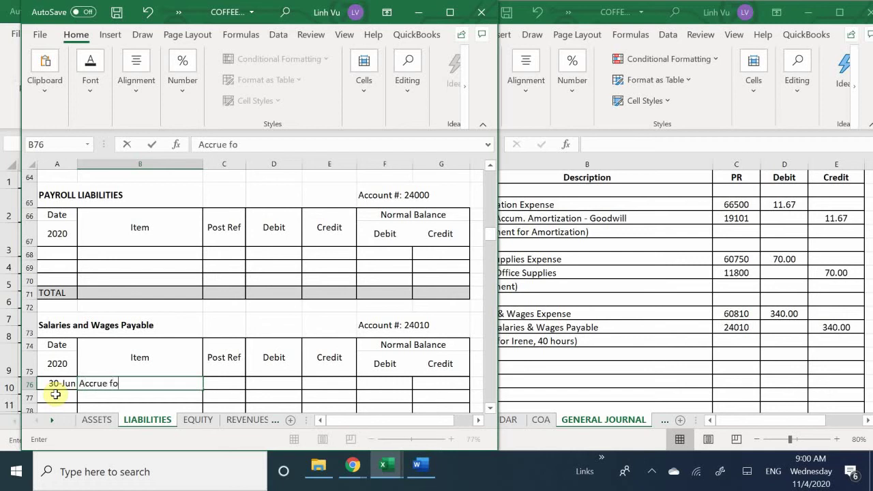
key("BackSpace")
key("BackSpace")
key("BackSpace")
type("Ore")
key("BackSpace")
key("BackSpace")
key("BackSpace")
type("Irene 40")
type(" Gi")
key("BackSpace")
key("BackSpace")
type("Hioy")
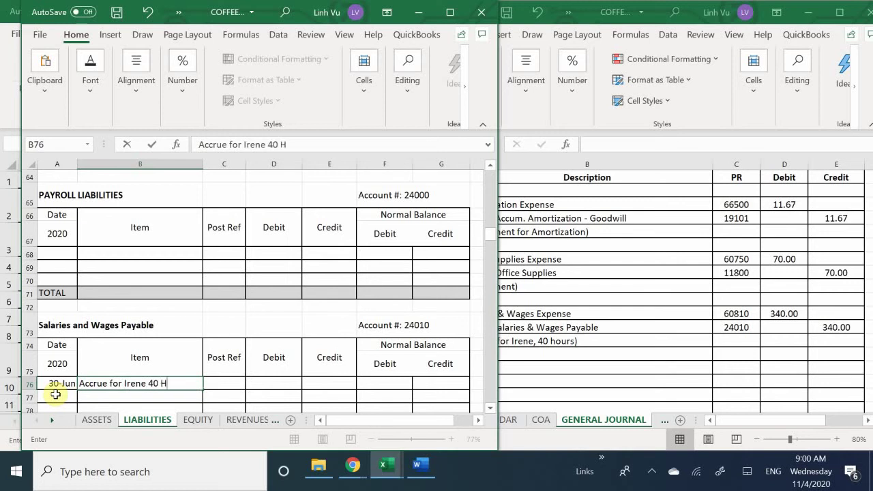
key("BackSpace")
key("BackSpace")
key("BackSpace")
type("ours")
key("Tab")
Step: Enter posting reference GJ23 in C76 and a credit of 340 in E76 for the wage accrual
type("GJ")
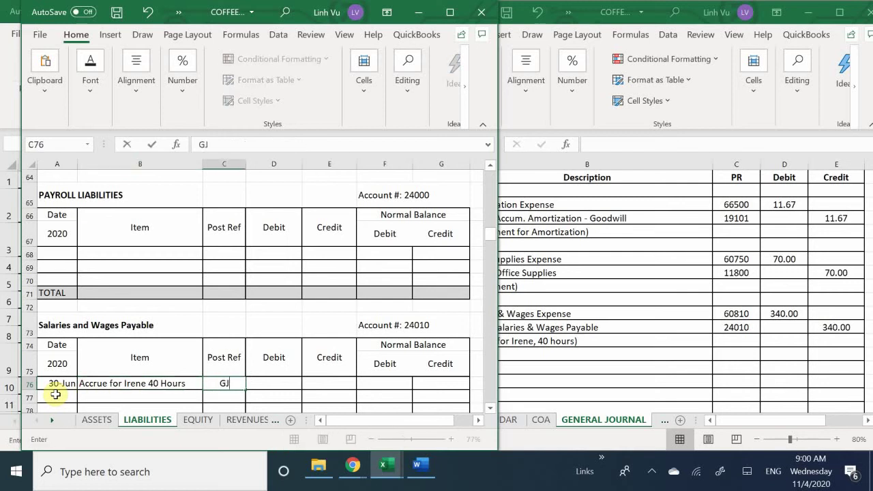
type("23")
key("Tab")
key("Tab")
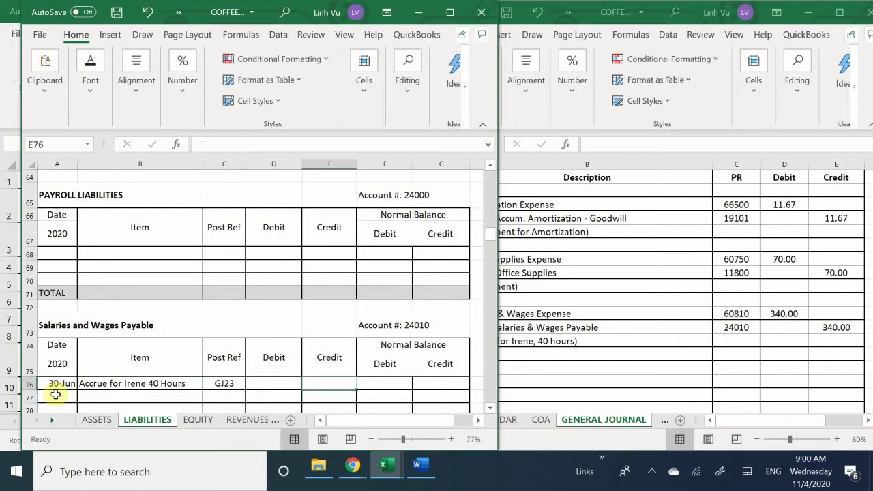
type("340")
key("Return")
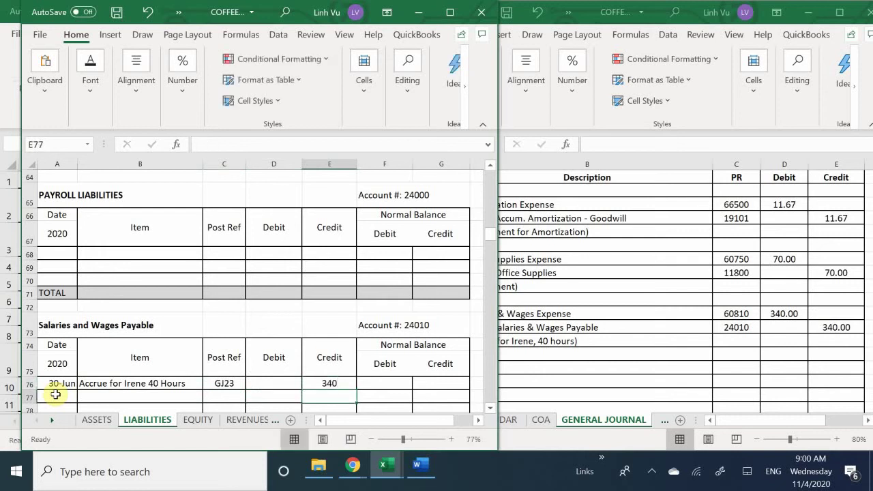
Step: Set the Salaries and Wages Payable credit balance in G76 with the formula =E76
key("Tab")
key("Tab")
key("Up")
type("=E76")
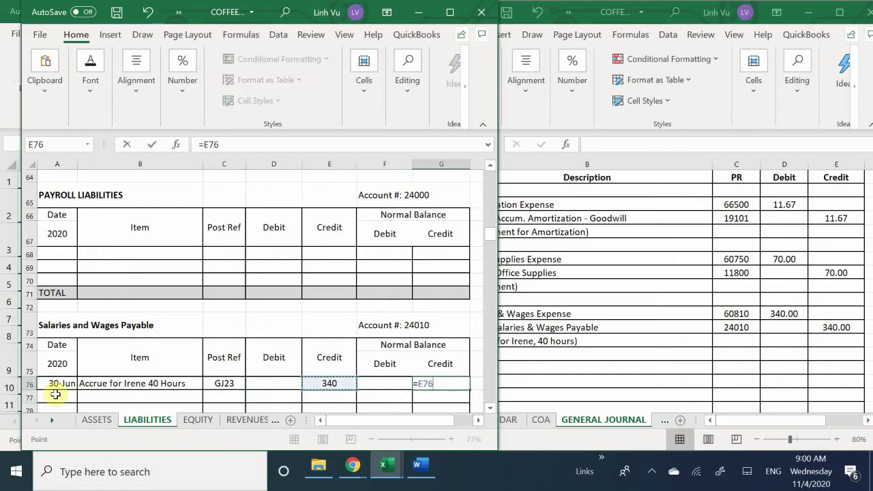
key("Return")
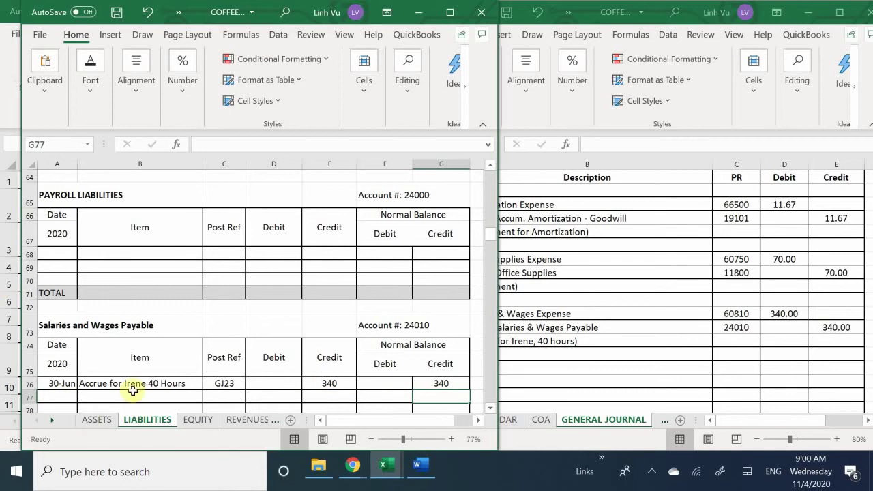
Step: Apply the comma number style with two decimals to the credit and balance cells E76:G77
left_click_drag(328, 384, 444, 396)
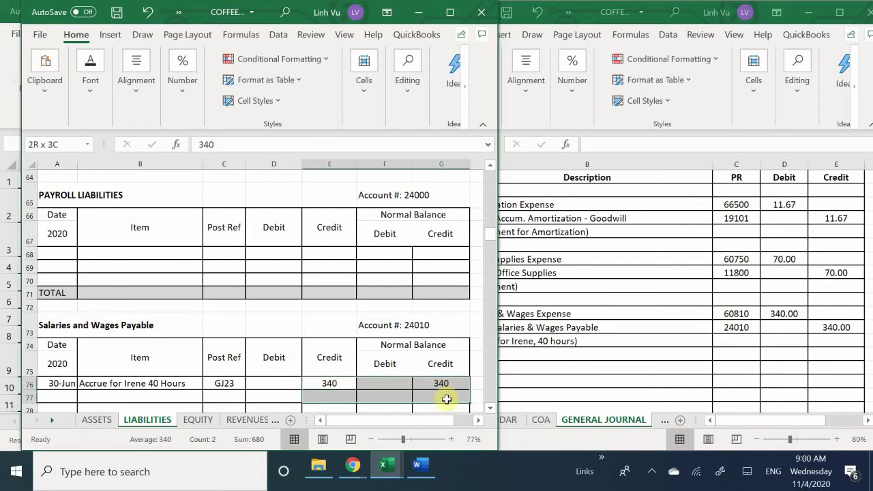
left_click(174, 92)
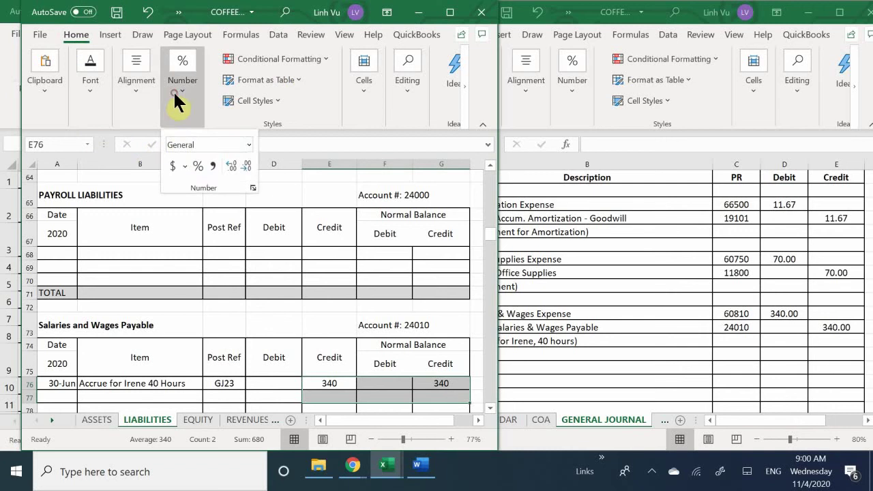
left_click(212, 166)
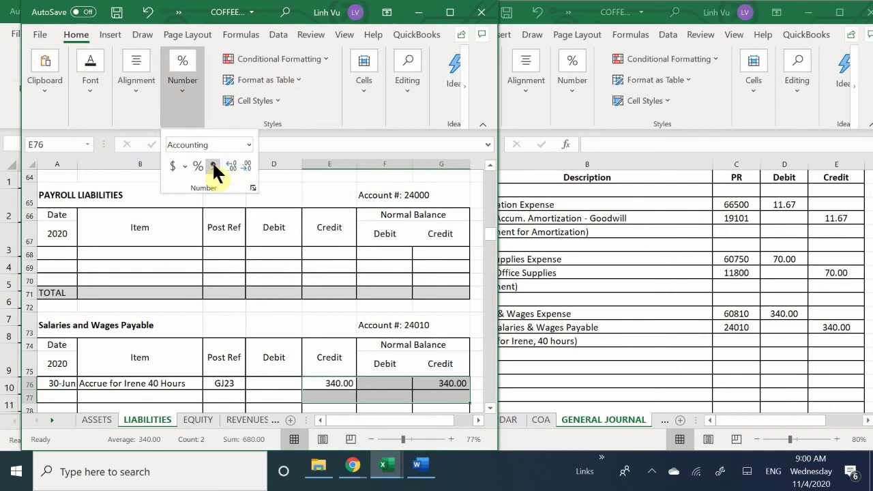
left_click(651, 470)
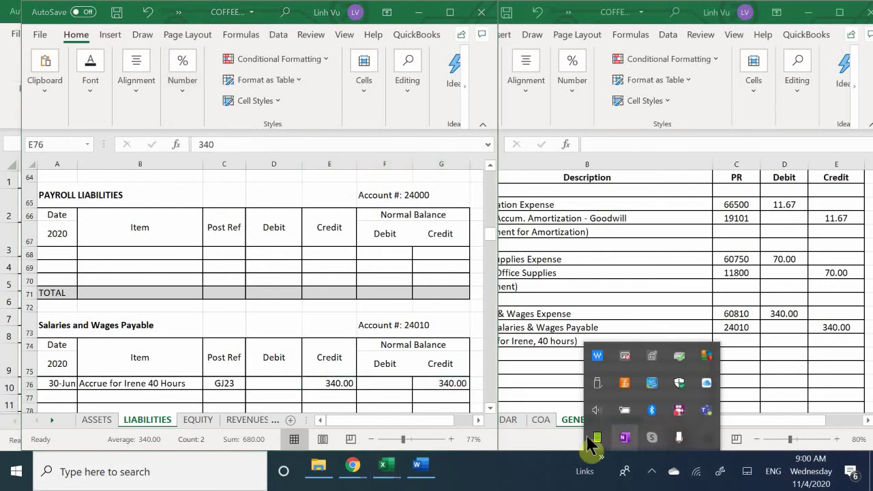
left_click(532, 474)
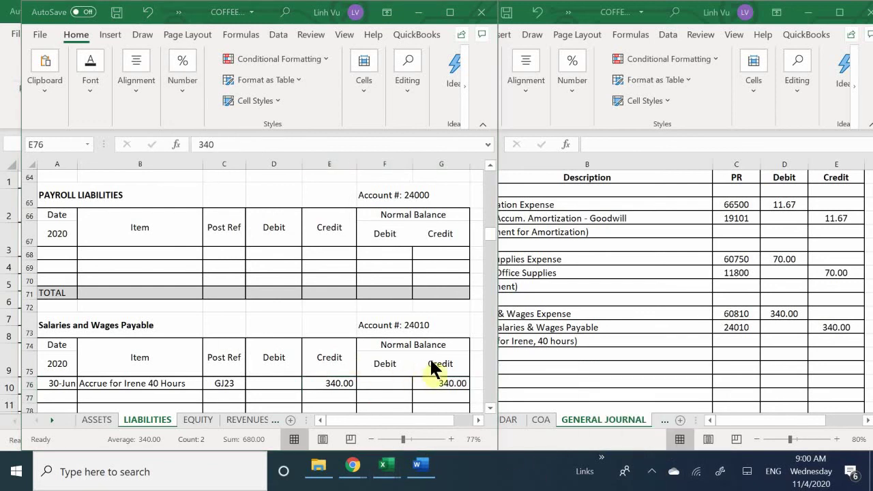
Step: Bring the general journal forward, switch to the Word scenario document, and read the remaining adjustment on accruing commissions
left_click(536, 365)
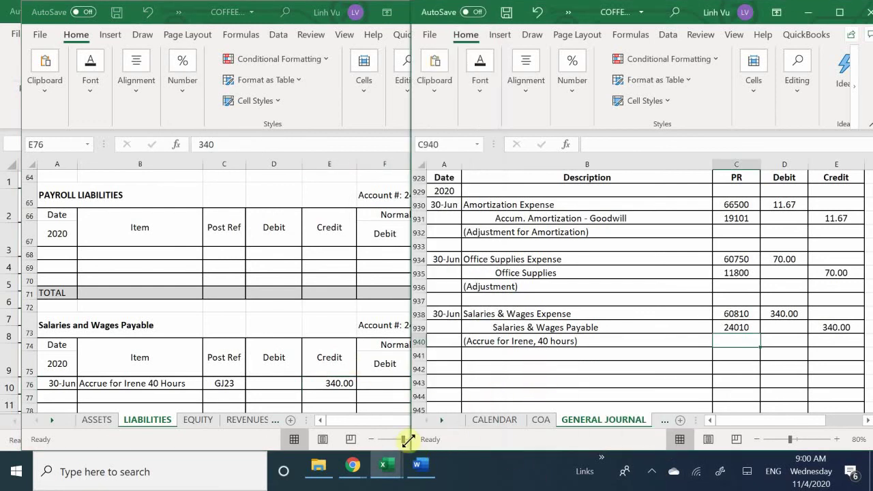
left_click(420, 470)
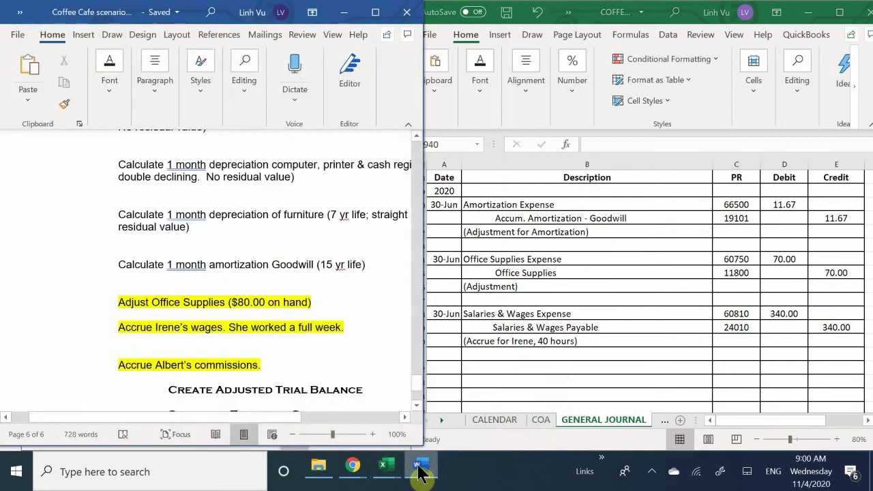
left_click(302, 364)
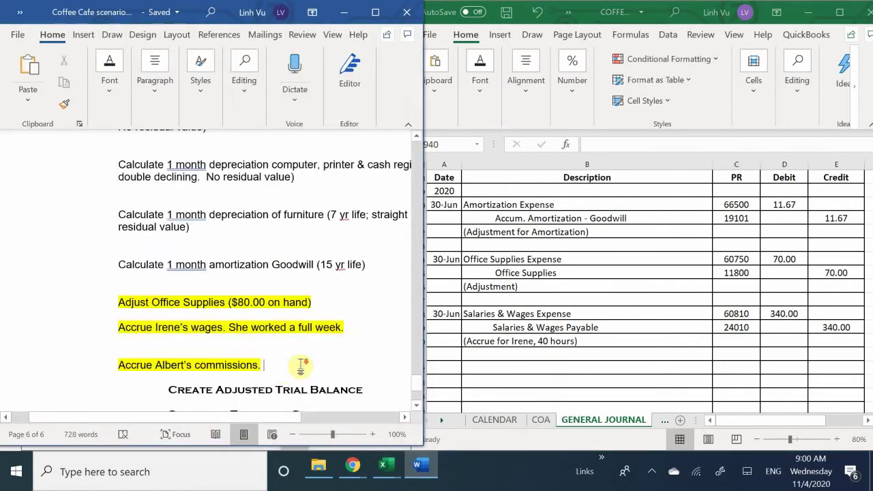
scroll(302, 361, "down", 1)
scroll(293, 360, "down", 1)
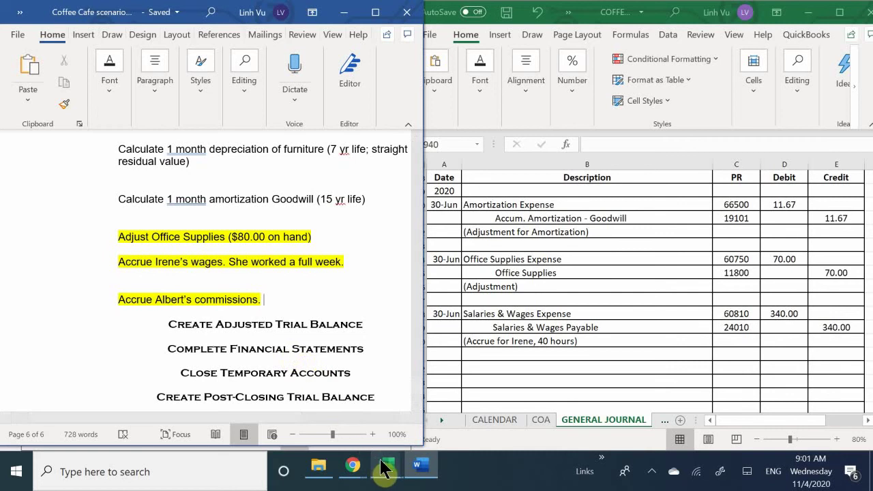
Step: Switch to the Excel subsidiary ledger workbook and examine the 10% and total commissions for invoice 110 on the COMMISSIONS EXPENSE sheet
mouse_move(387, 470)
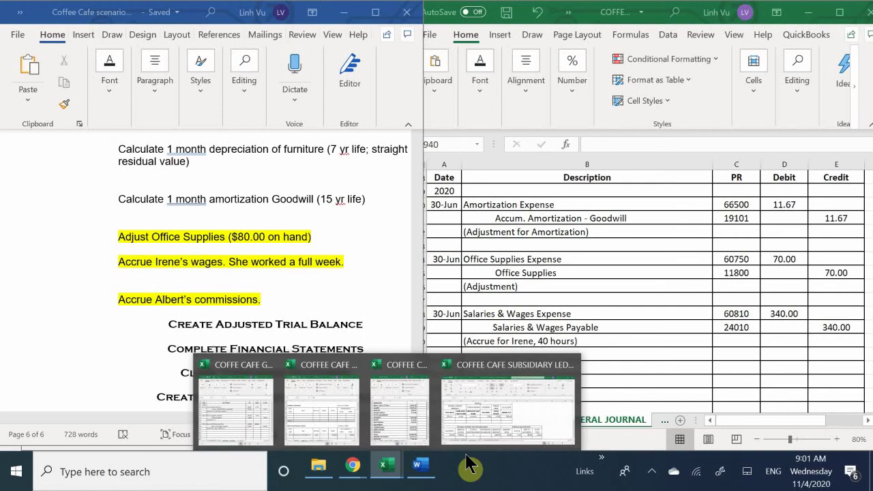
left_click(479, 405)
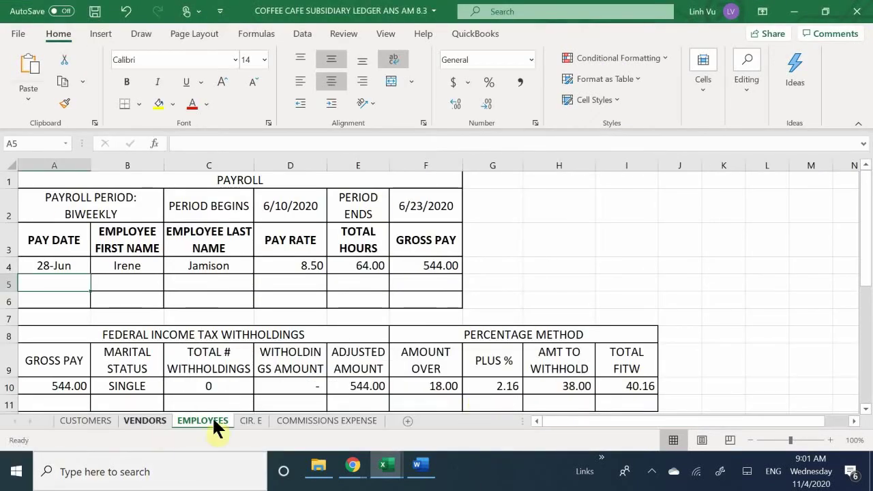
left_click(288, 421)
scroll(259, 318, "down", 2)
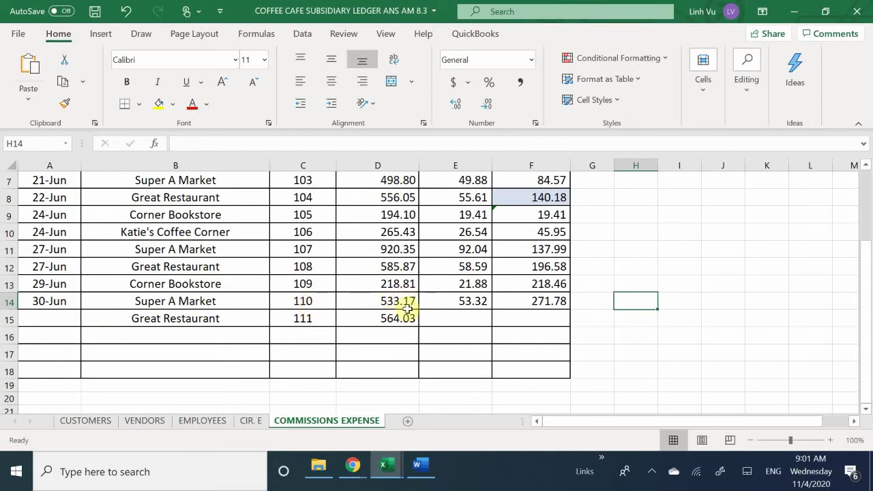
left_click(459, 302)
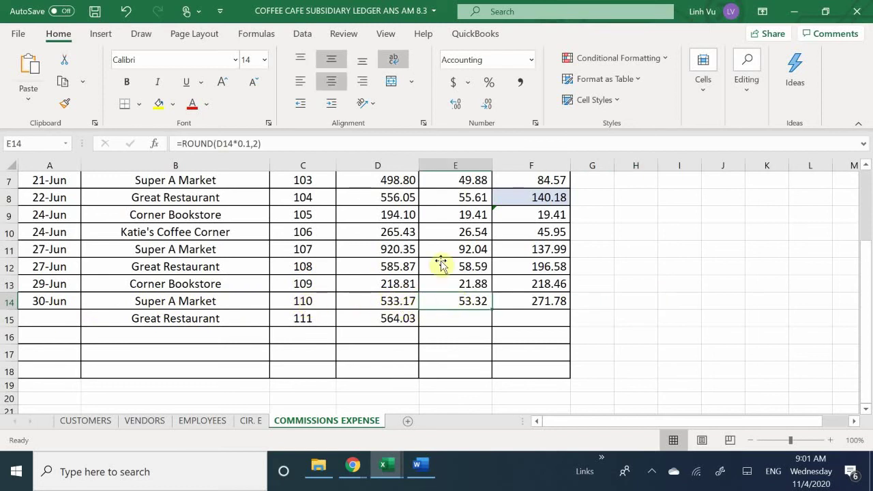
scroll(459, 325, "up", 1)
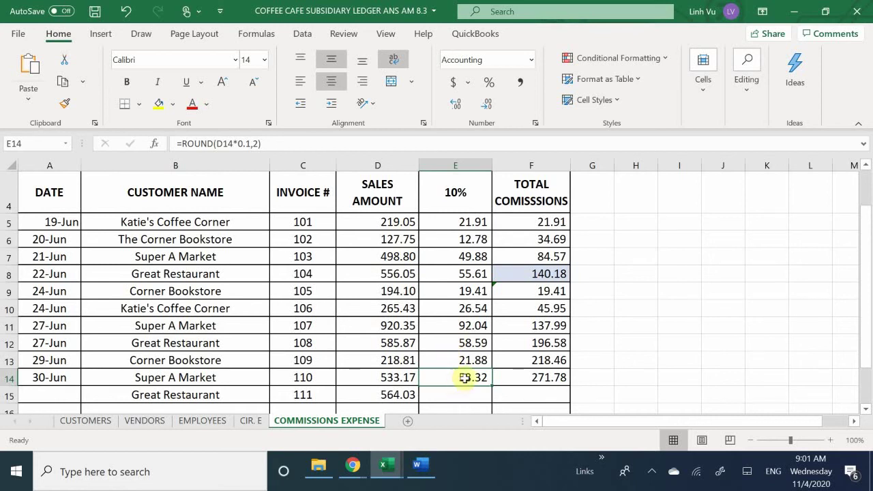
left_click(522, 380)
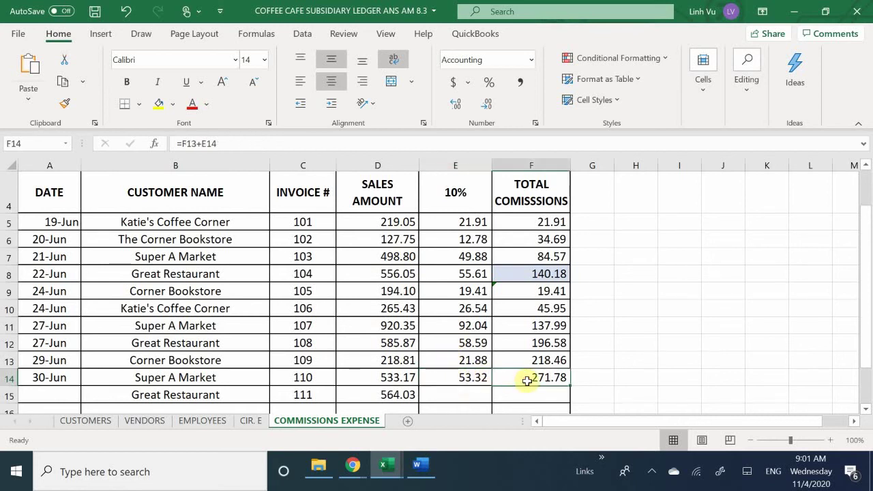
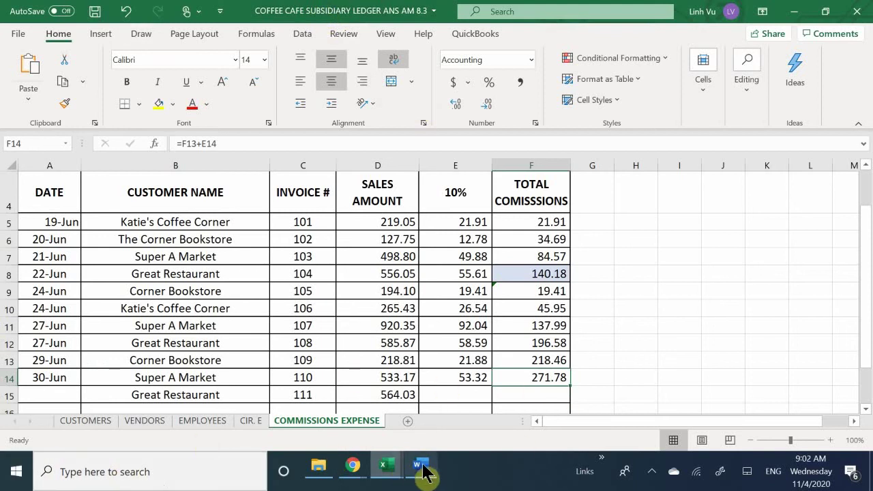
Step: Switch to the general journal workbook and date a new entry 6/30 in cell A942
mouse_move(385, 465)
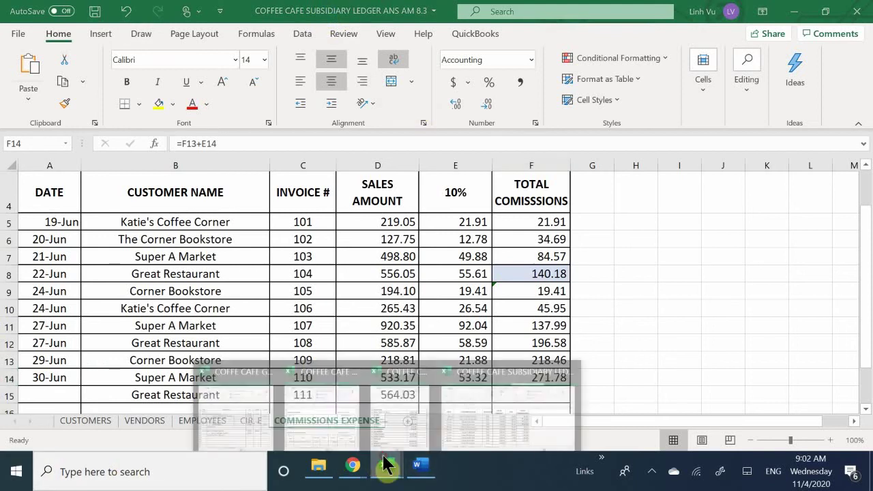
left_click(258, 404)
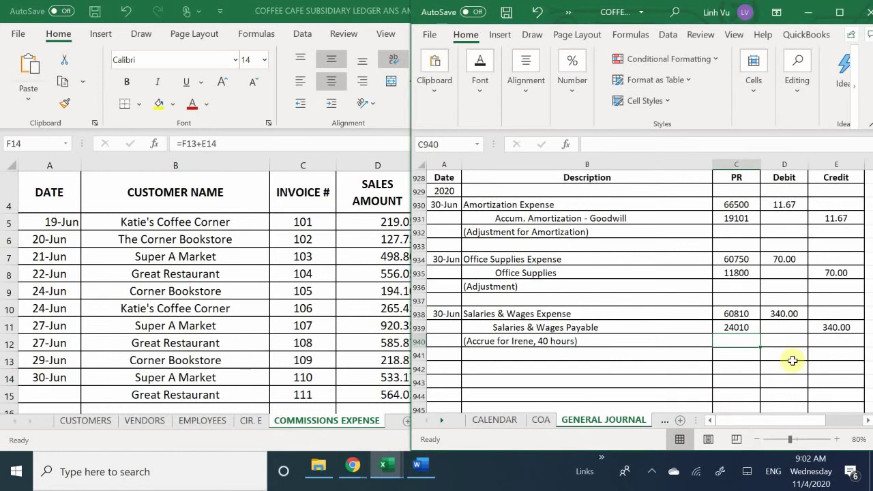
left_click(447, 371)
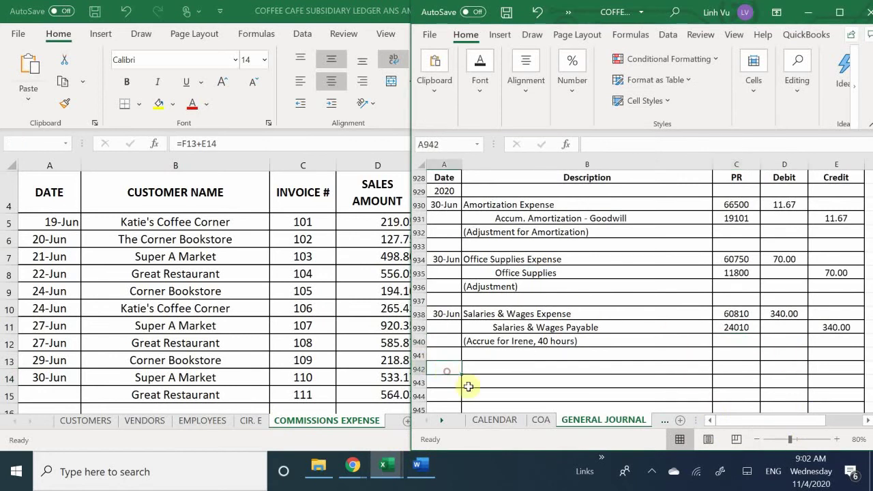
type("6")
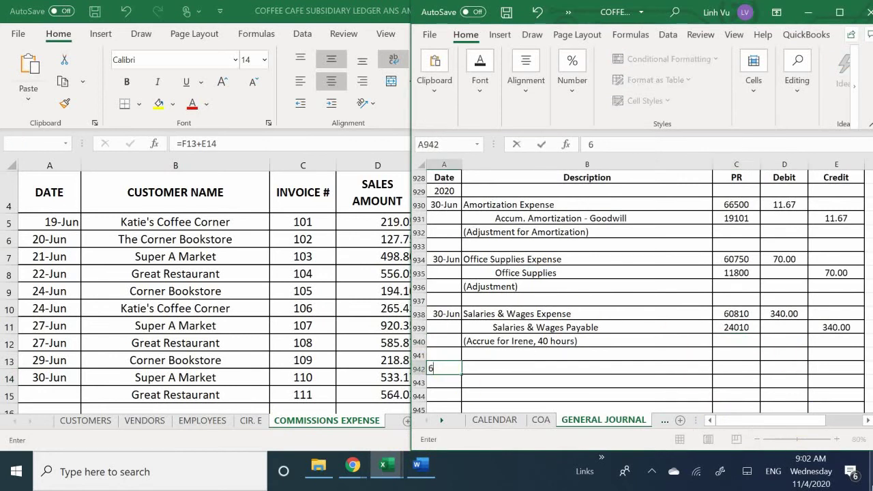
type("/")
key("Page_Down")
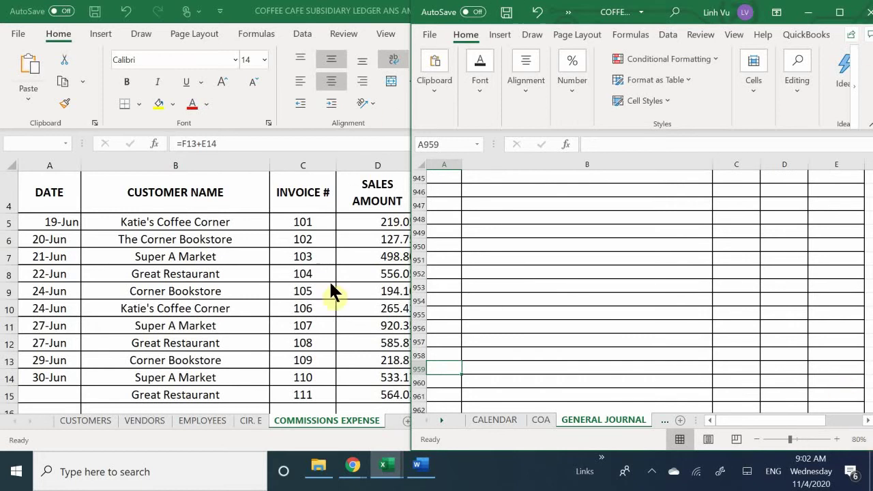
scroll(418, 268, "up", 1)
scroll(418, 268, "up", 4)
left_click(445, 341)
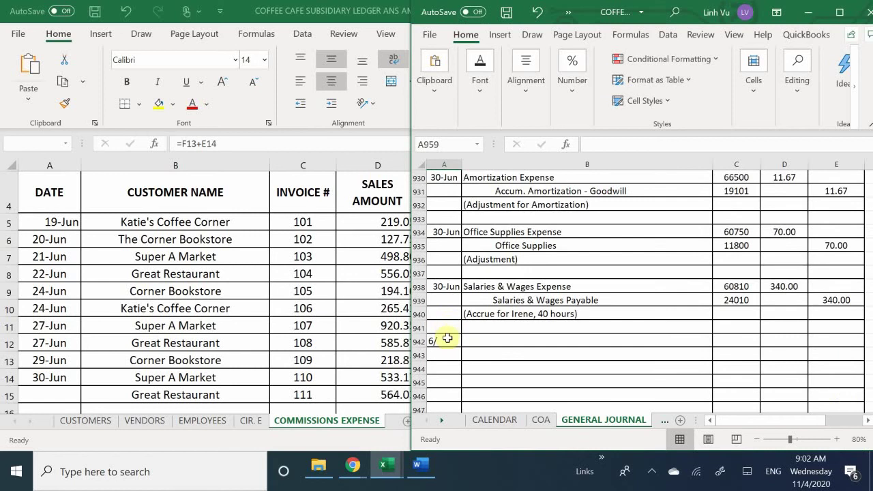
double_click(448, 341)
type("30")
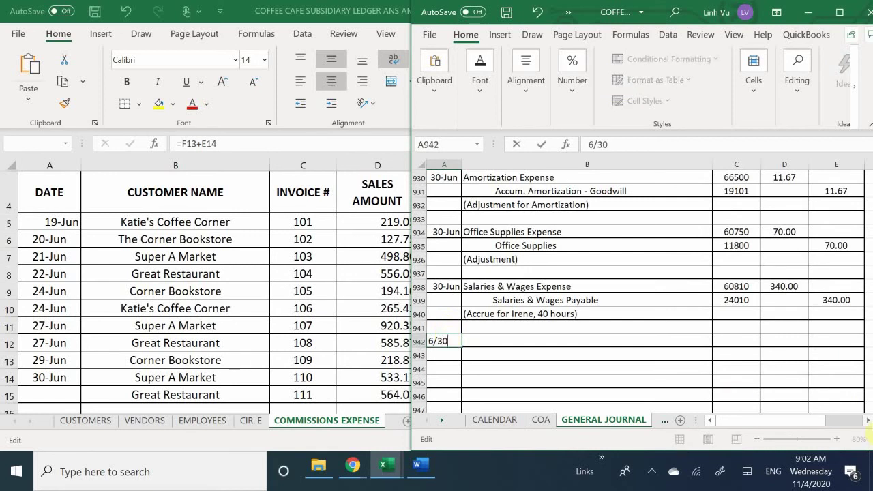
key("Tab")
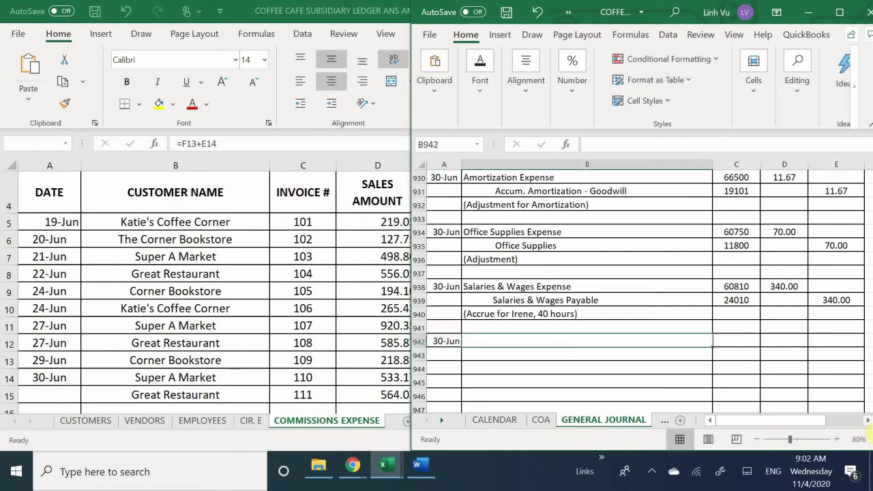
Step: Enter Commissions Expense as the debit account in cell B942
type("C")
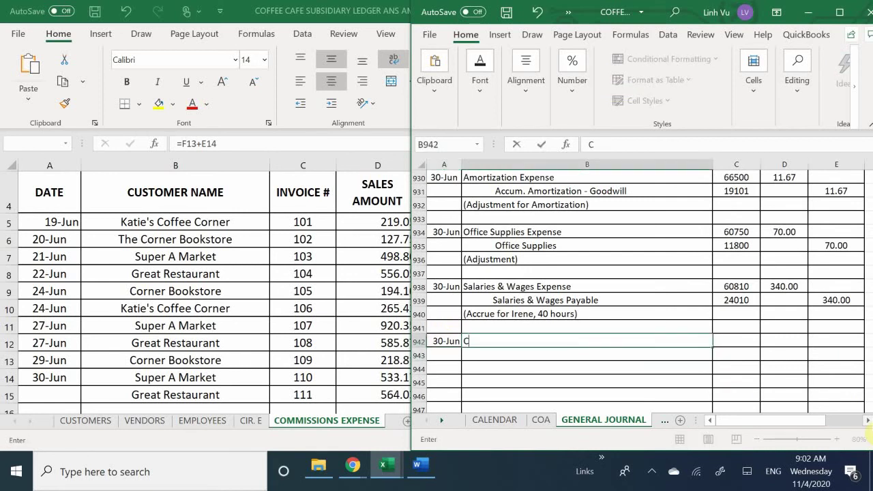
type("ommission")
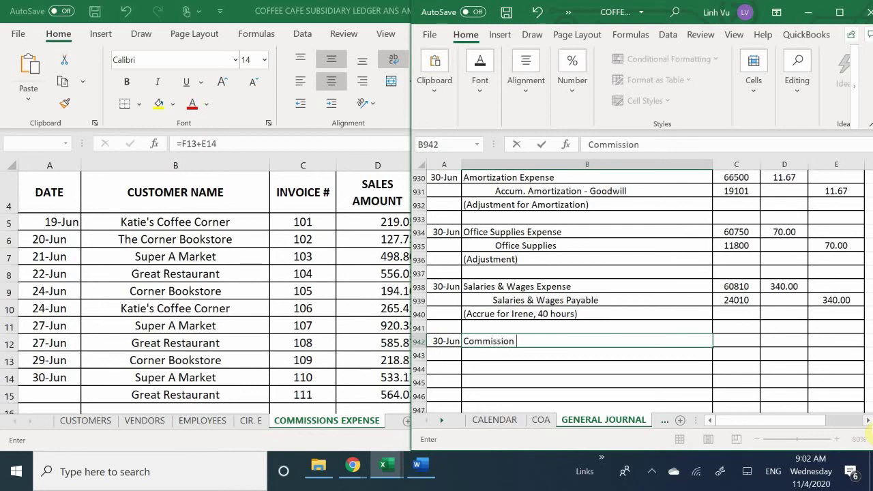
type("s E")
key("BackSpace")
key("BackSpace")
type("s Expense")
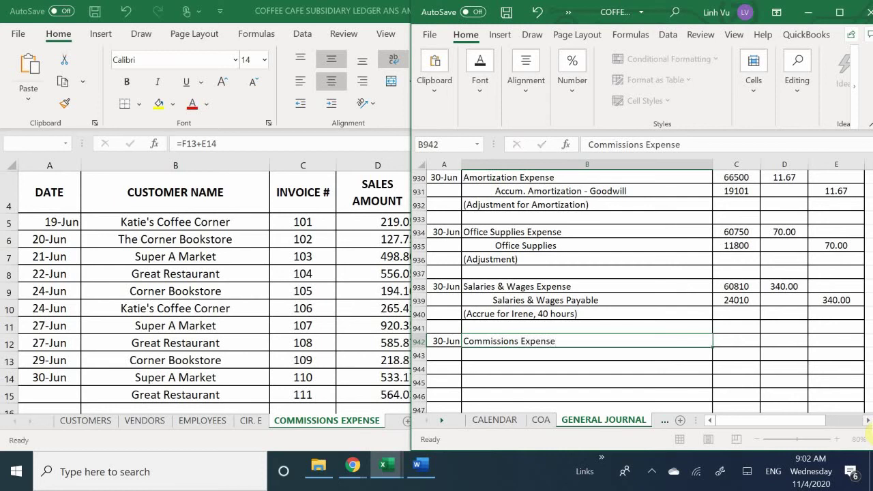
key("Return")
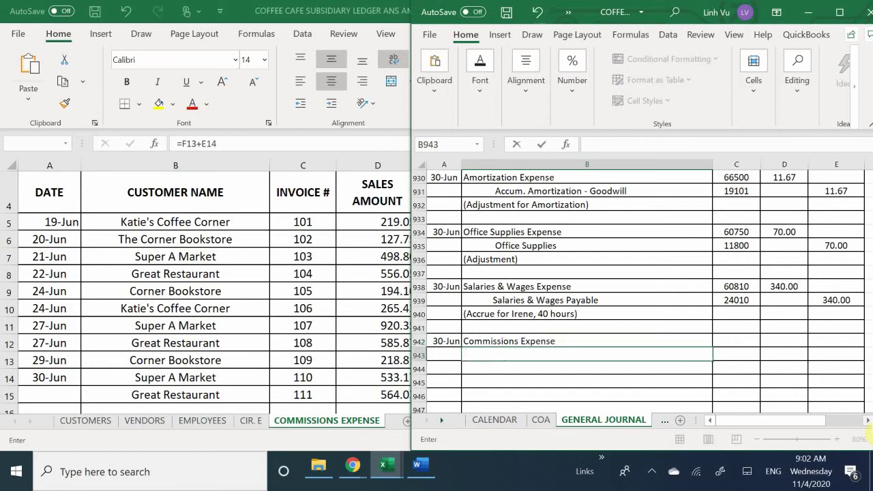
Step: Enter Commissions Payable as the indented credit account in cell B943
type("Commuss")
key("BackSpace")
key("BackSpace")
key("BackSpace")
type("issions")
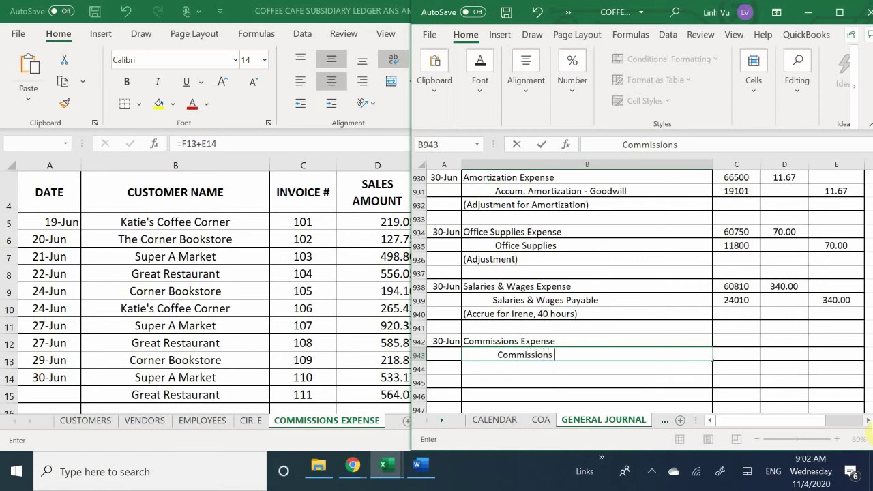
type(" Payabke")
key("BackSpace")
key("BackSpace")
type("le")
key("Tab")
key("Tab")
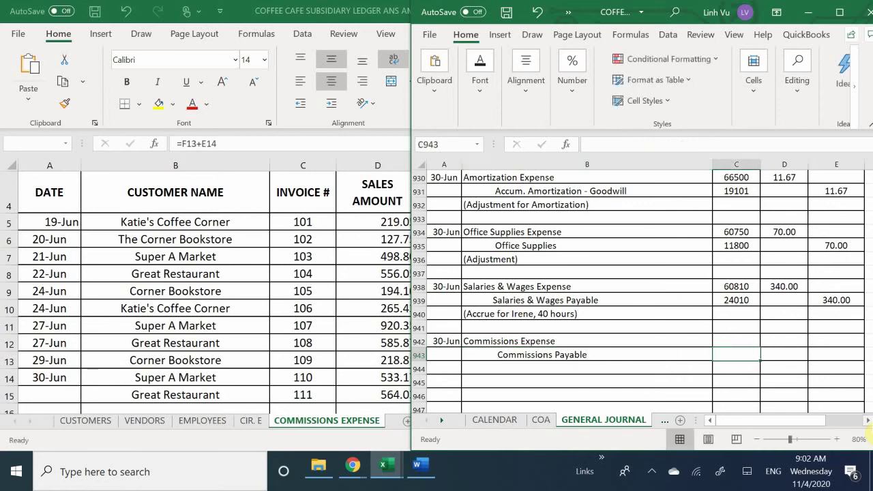
Step: Enter 278.71 as the Commissions Expense debit in cell D942
key("Up")
type("2")
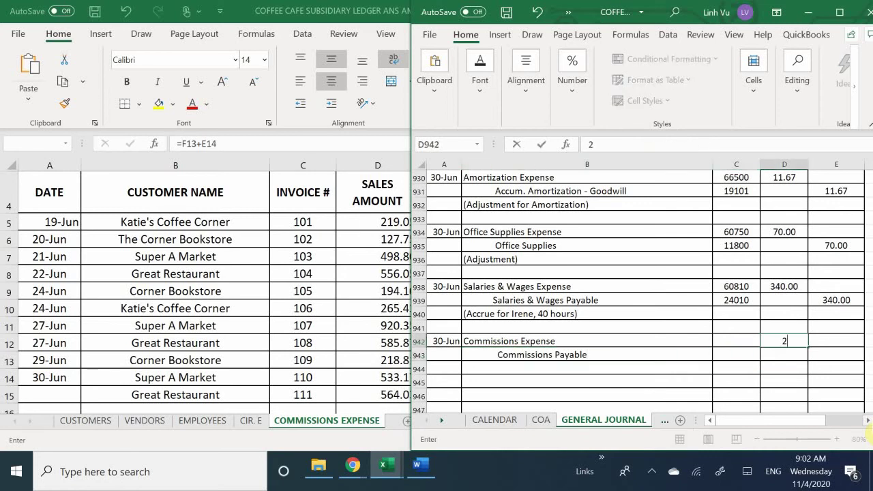
type("78.71")
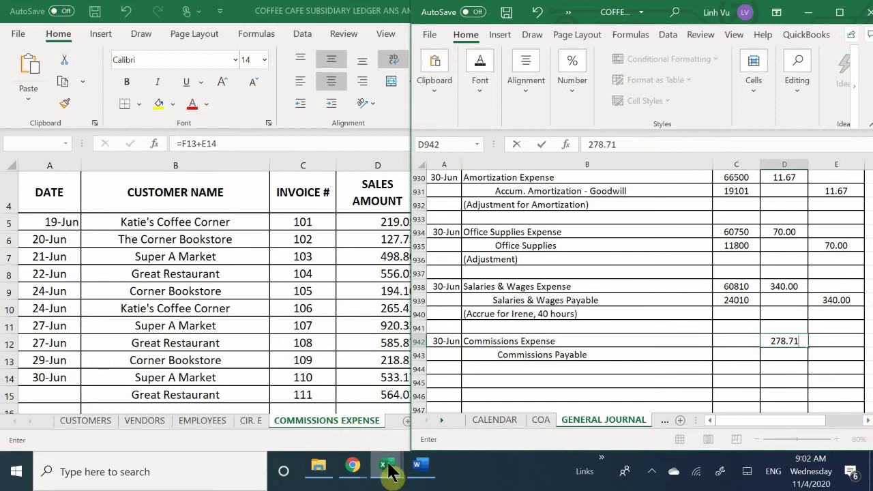
Step: Check the final total commissions in the subsidiary ledger workbook and set the journal's Commissions Expense debit in D942 to 271.78
mouse_move(387, 469)
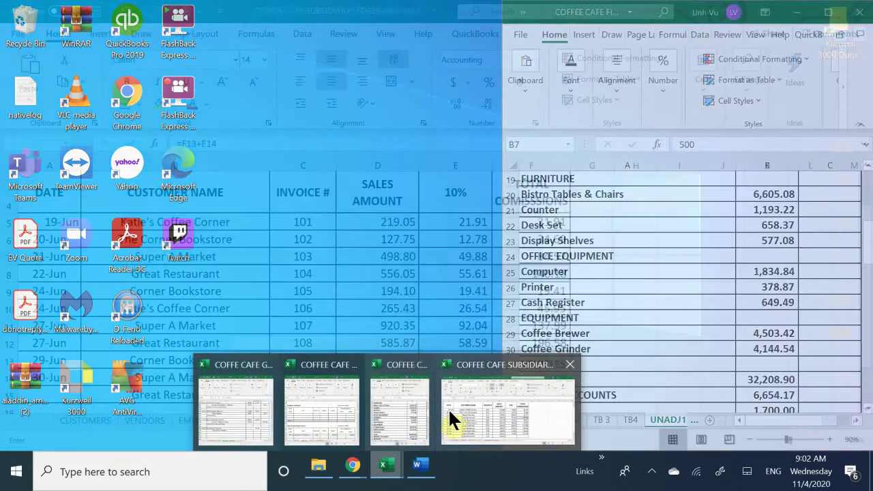
left_click(453, 415)
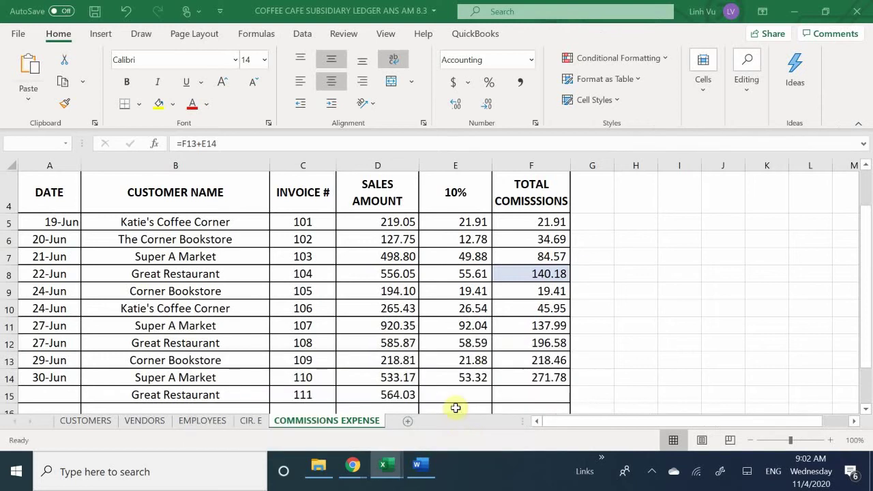
scroll(579, 306, "down", 1)
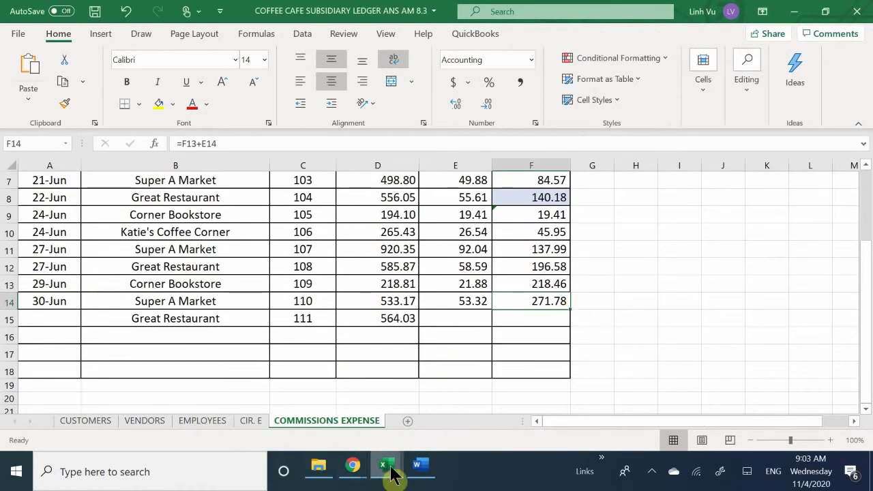
mouse_move(394, 475)
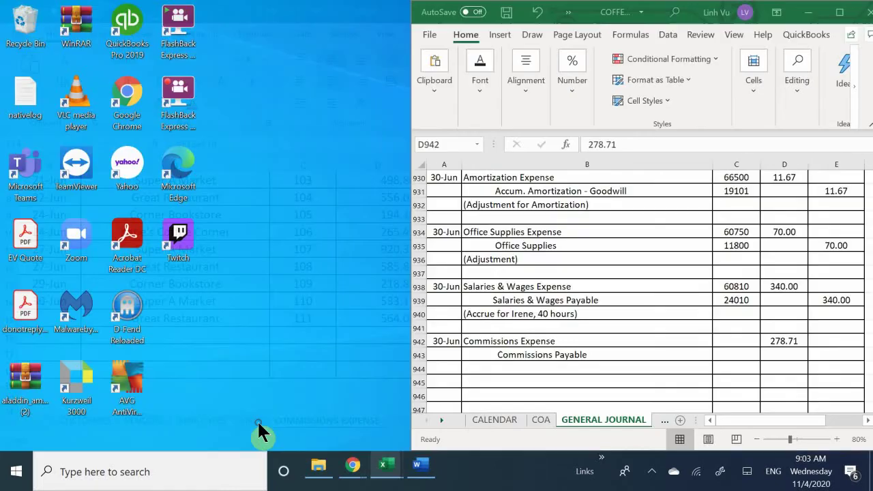
left_click(257, 426)
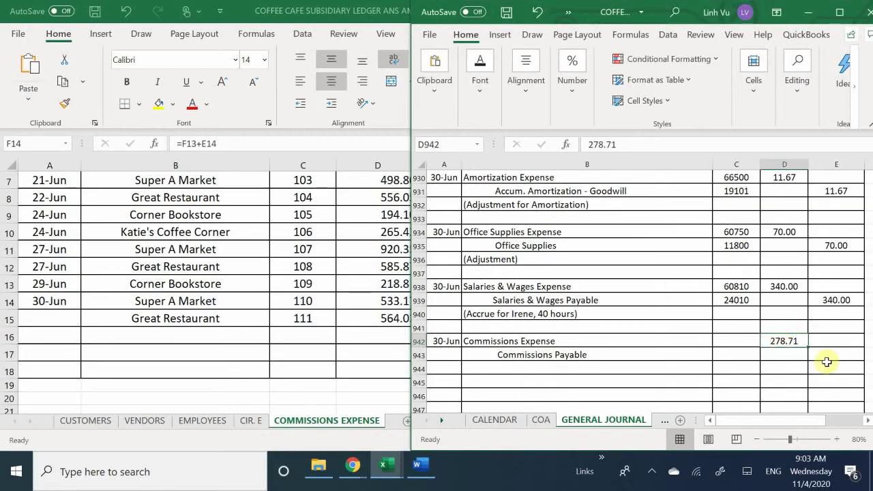
type("271.7")
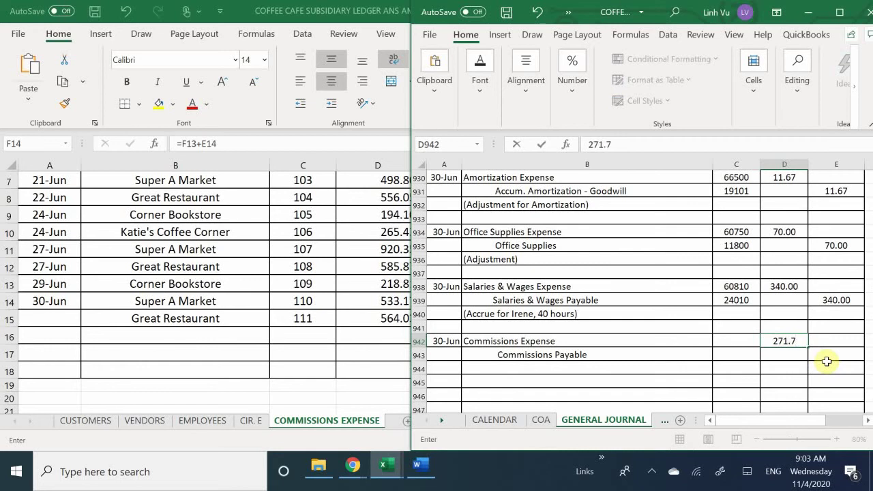
type("8")
key("Return")
Step: Set the Commissions Payable credit in E943 with a formula referring to the debit in D942
left_click(826, 362)
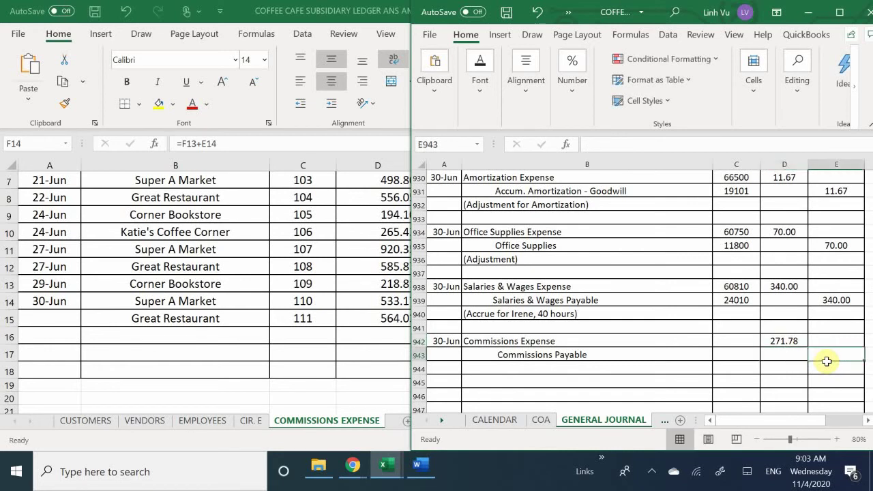
key("Up")
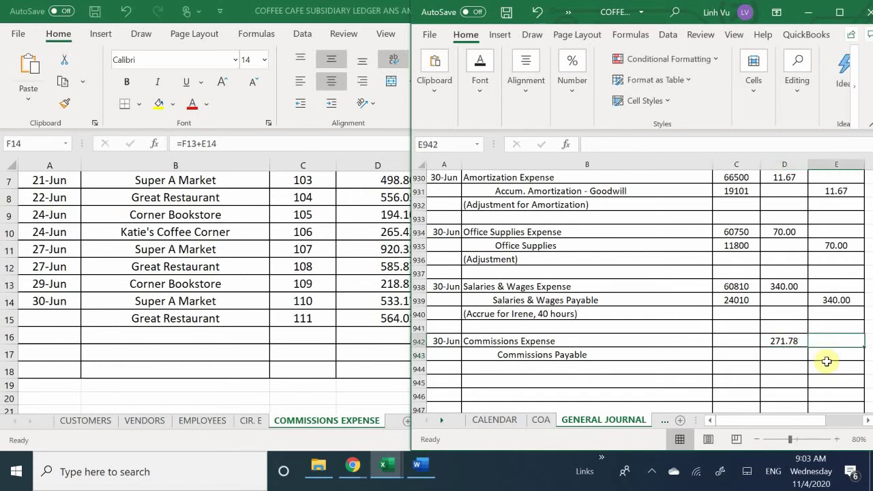
key("Left")
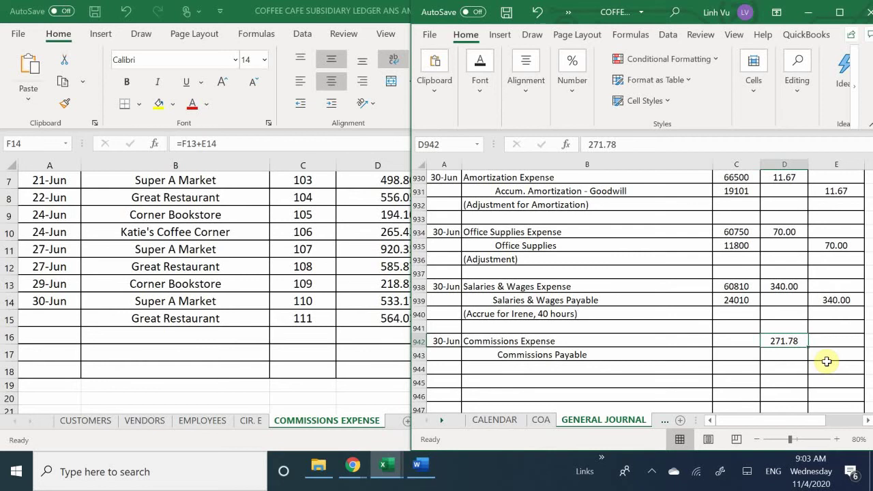
left_click(826, 362)
type("=")
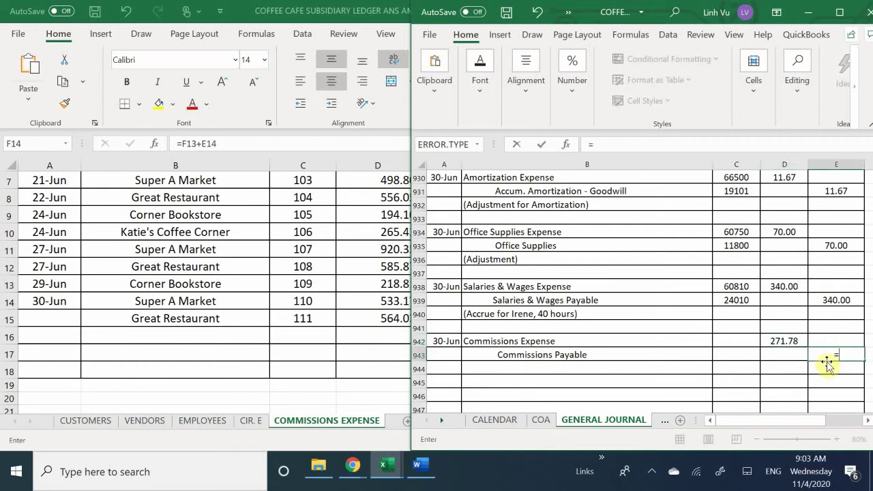
key("Up")
key("Left")
key("Return")
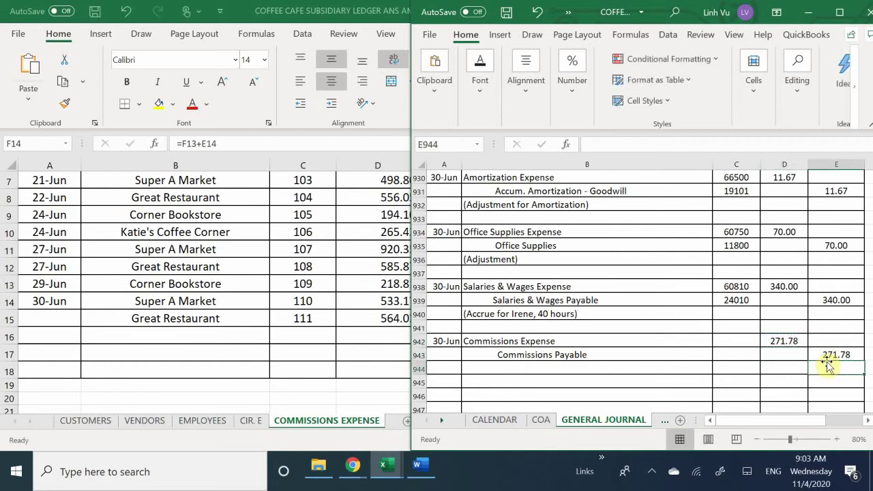
Step: Enter the posting references 60820 for Commissions Expense in C942 and 24020 for Commissions Payable in C943
left_click(742, 339)
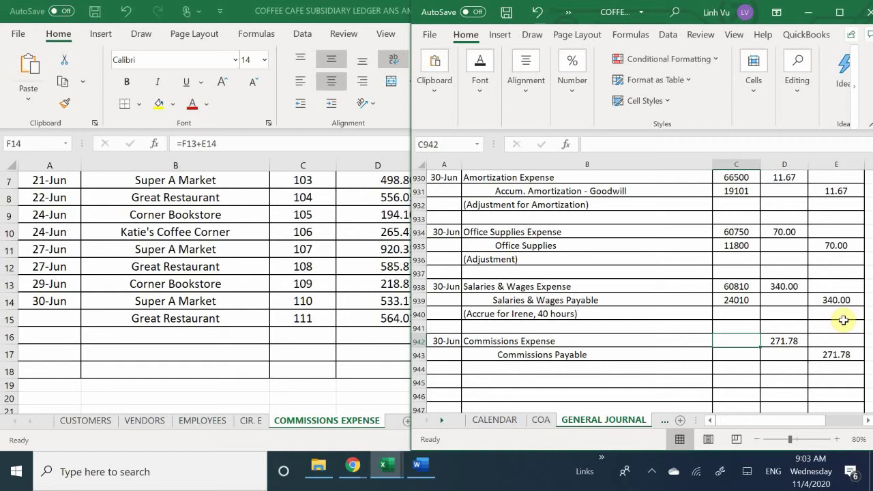
type("60820")
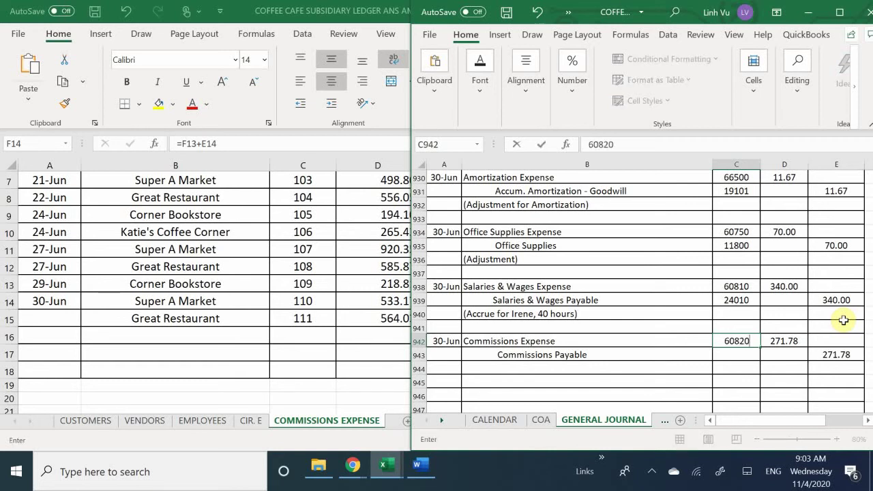
key("Return")
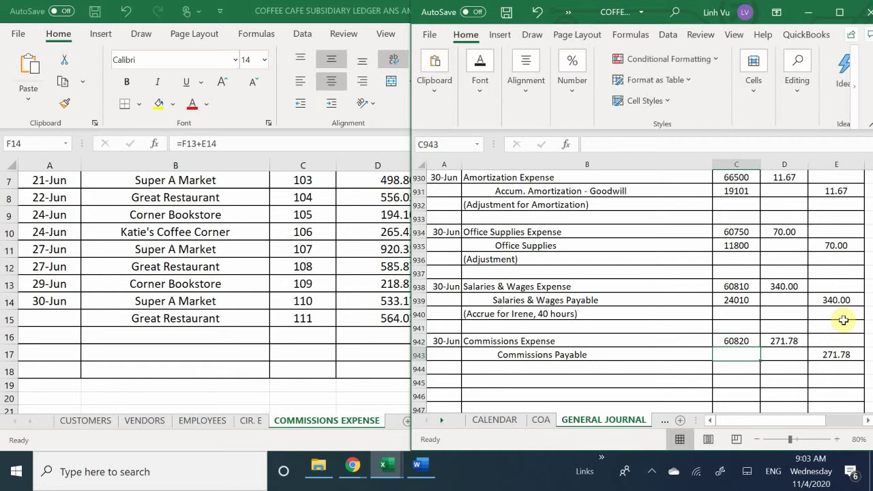
type("24")
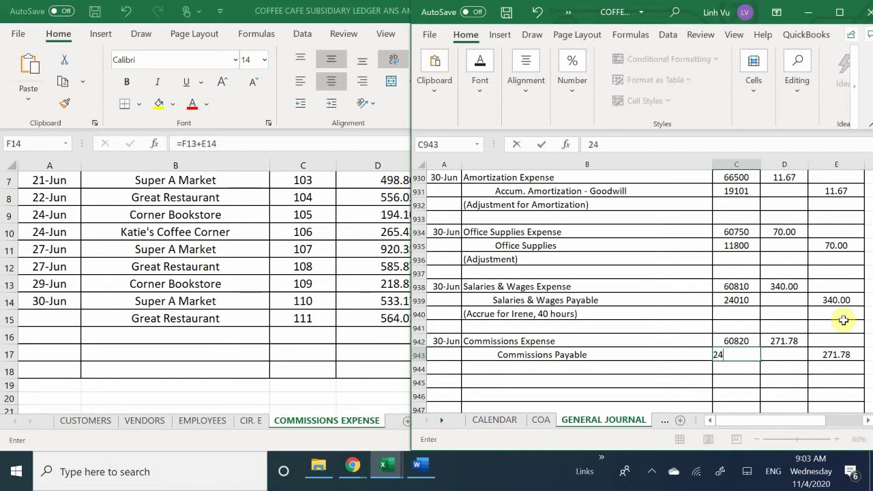
type("020")
key("Return")
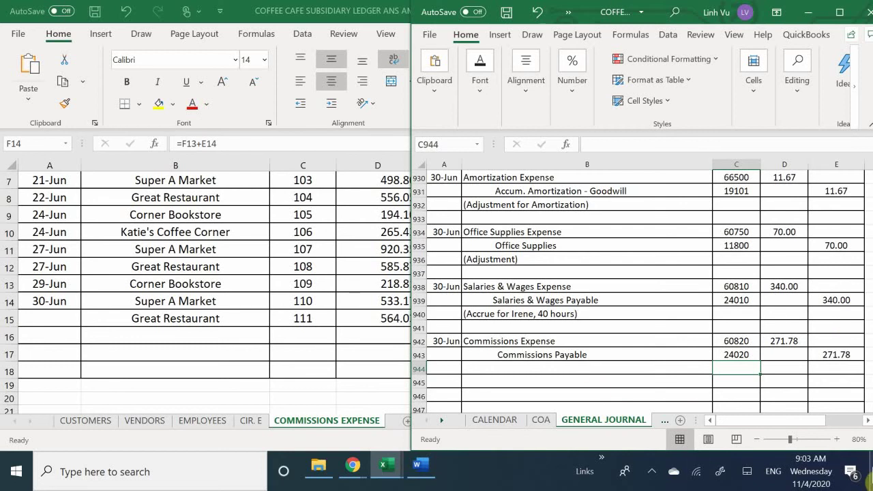
Step: Add an explanation in B944 of the general journal, in parentheses, stating that the entry accrues the salesperson's commissions
scroll(577, 245, "down", 1)
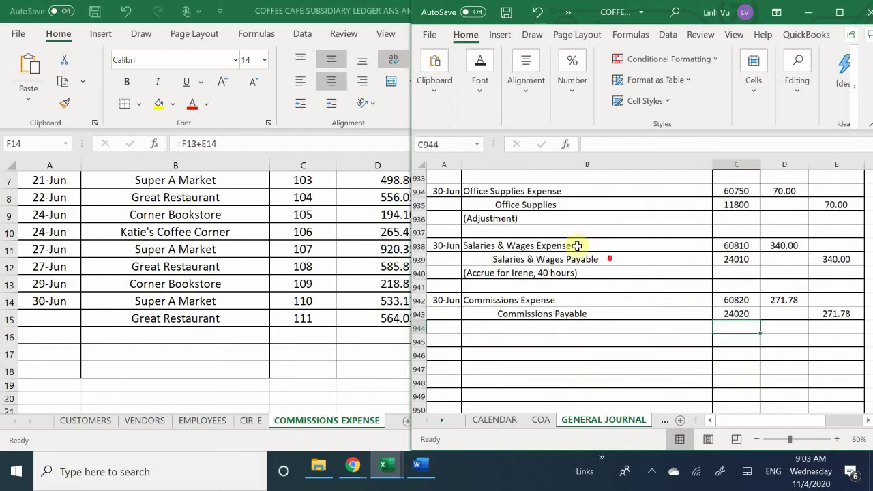
left_click(488, 326)
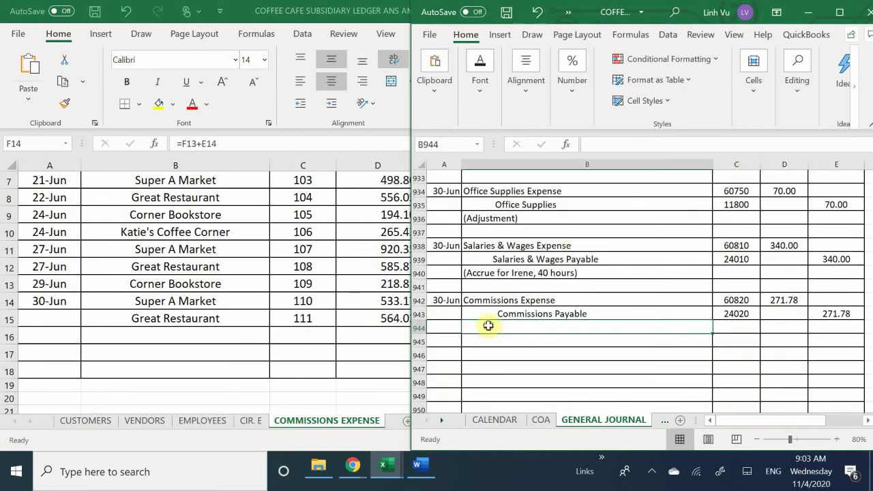
type("(")
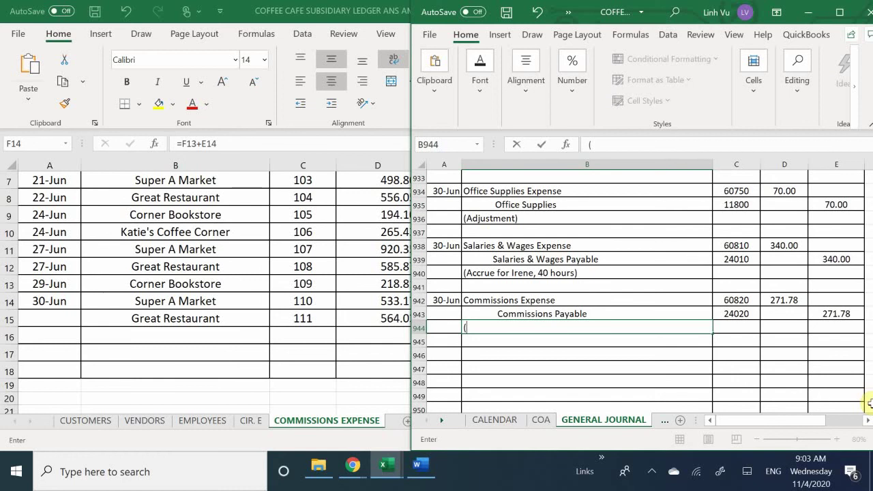
type("Accrue for Alber")
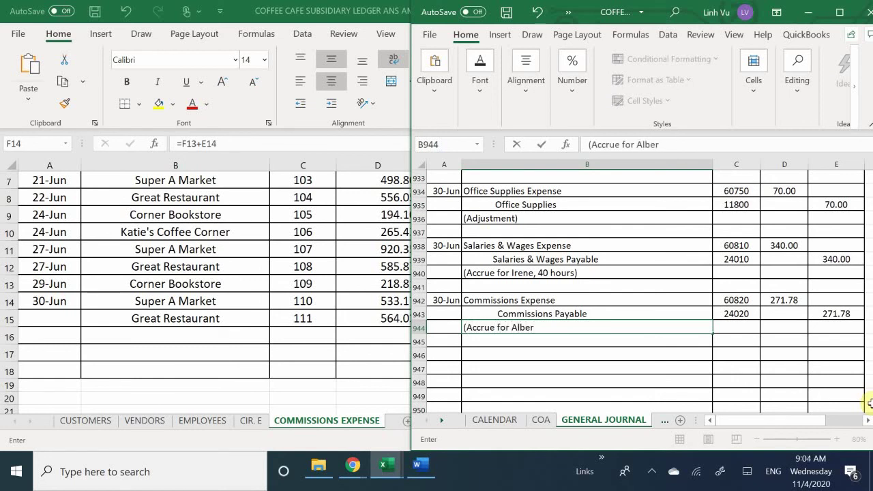
type("t's Commissio")
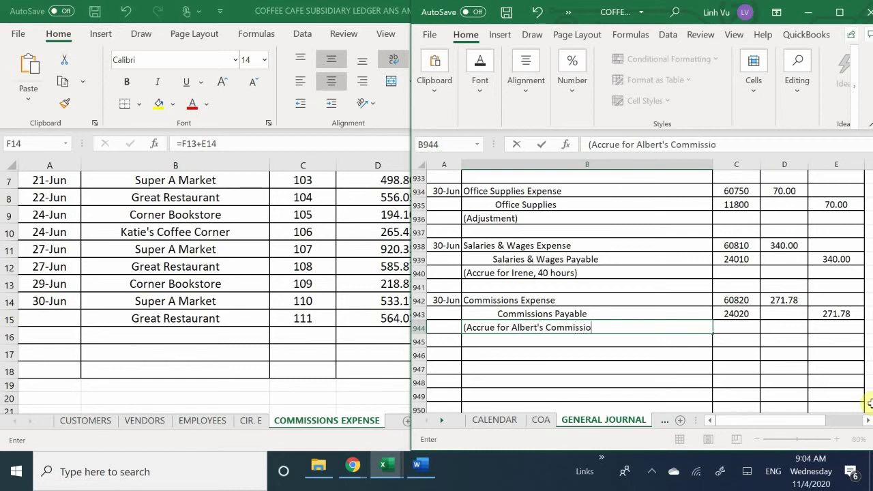
type("ns)")
key("Return")
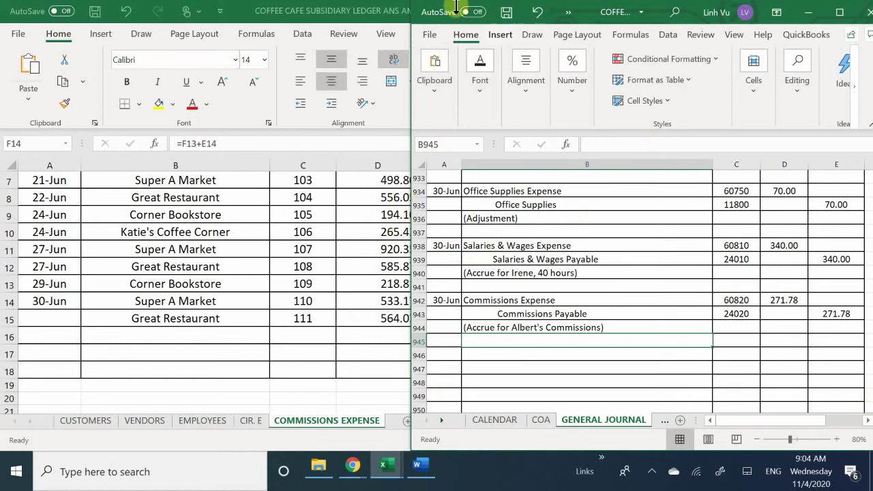
Step: Switch to the ledger workbook's EXPENSES - OP sheet and date the new Commissions Expense line in A125 as 6/30
left_click(251, 301)
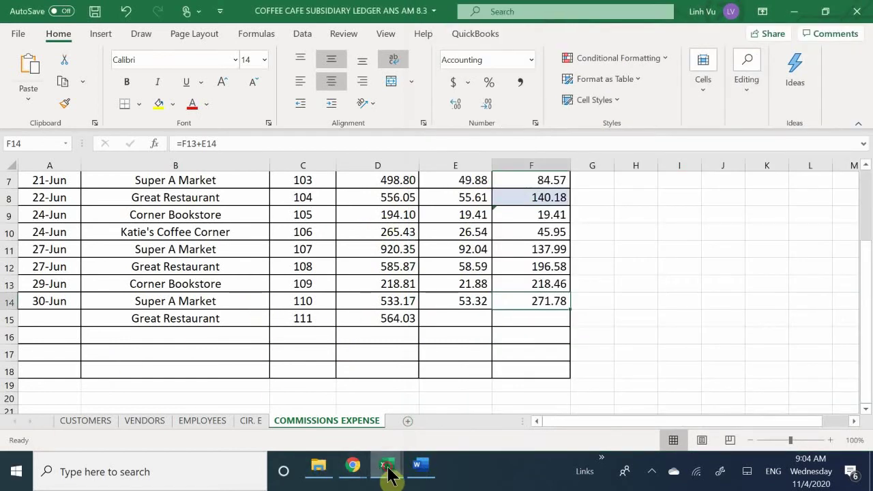
mouse_move(383, 468)
left_click(334, 423)
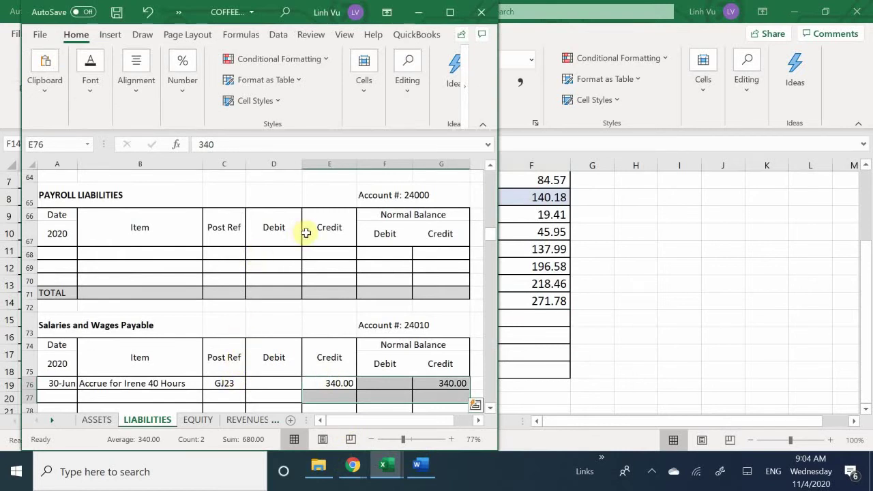
left_click(238, 420)
left_click(247, 418)
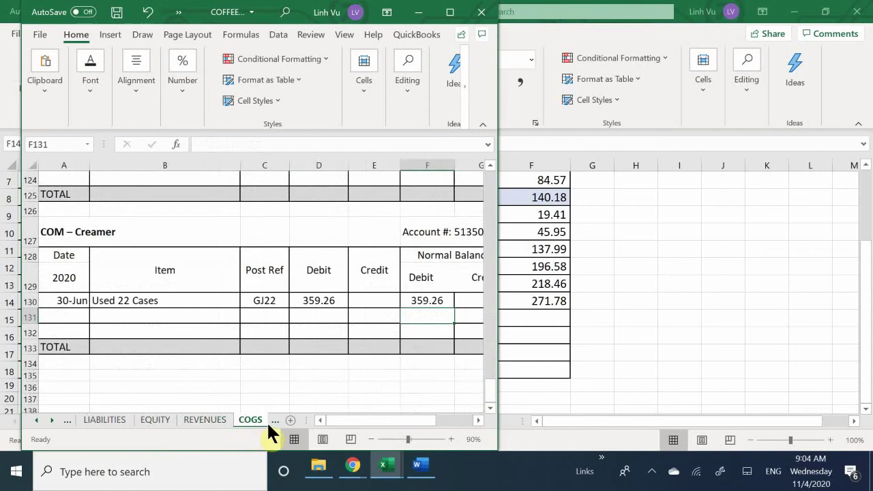
left_click(275, 419)
left_click(203, 419)
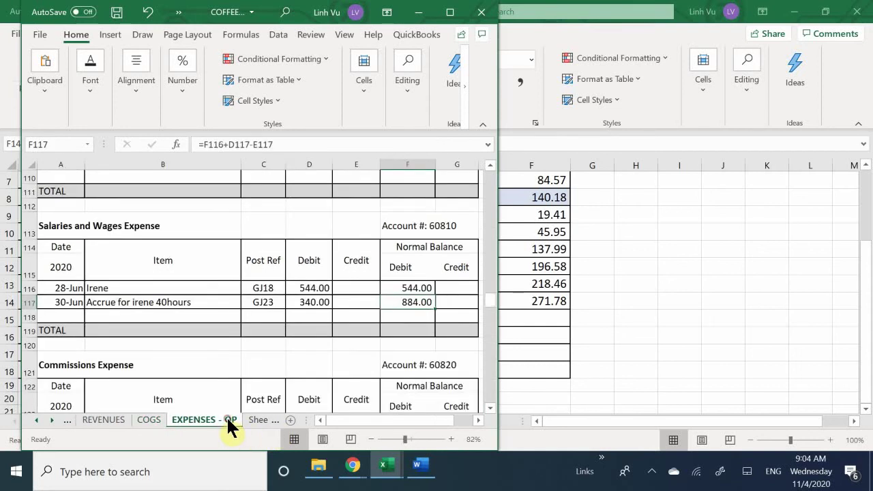
scroll(150, 246, "down", 1)
scroll(147, 264, "down", 1)
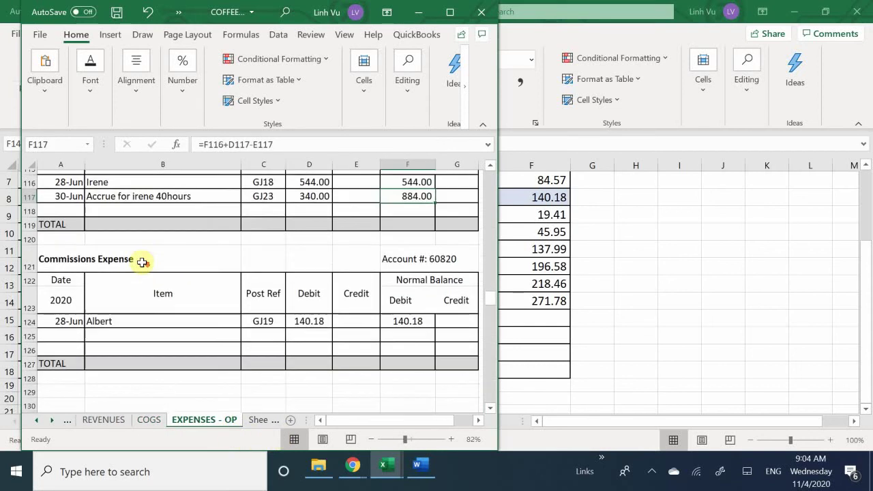
left_click(65, 328)
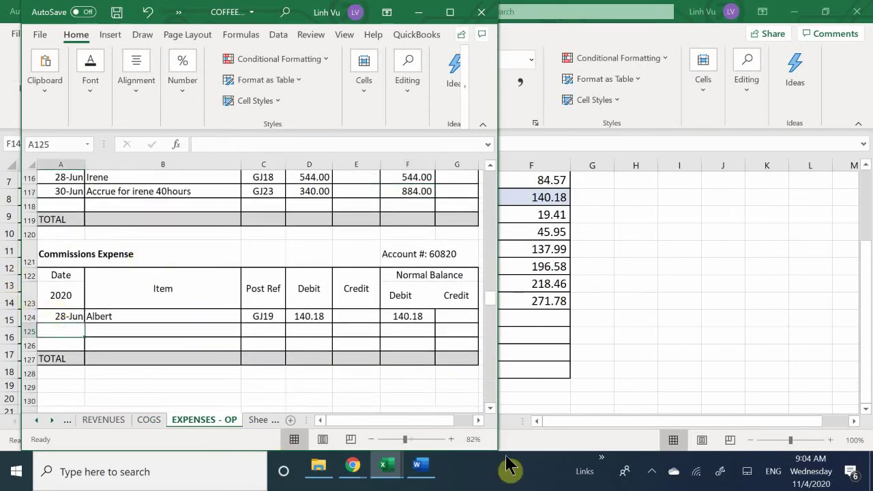
type("6/30")
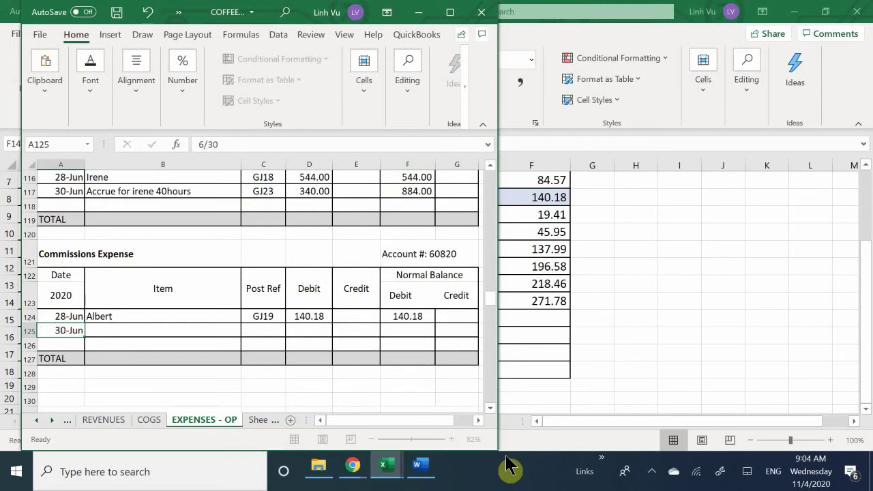
key("Tab")
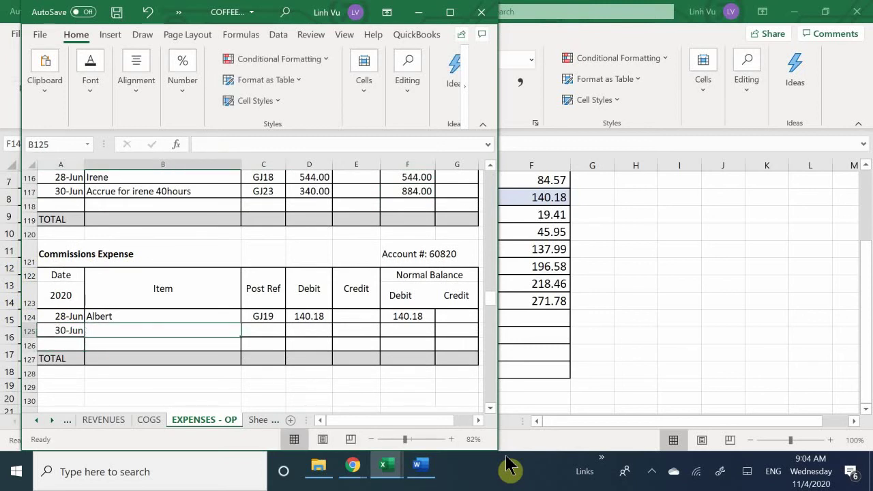
Step: Describe the Commissions Expense line in B125 as the accrual of the salesperson's commissions, with posting reference GJ23 in C125
type("Acc")
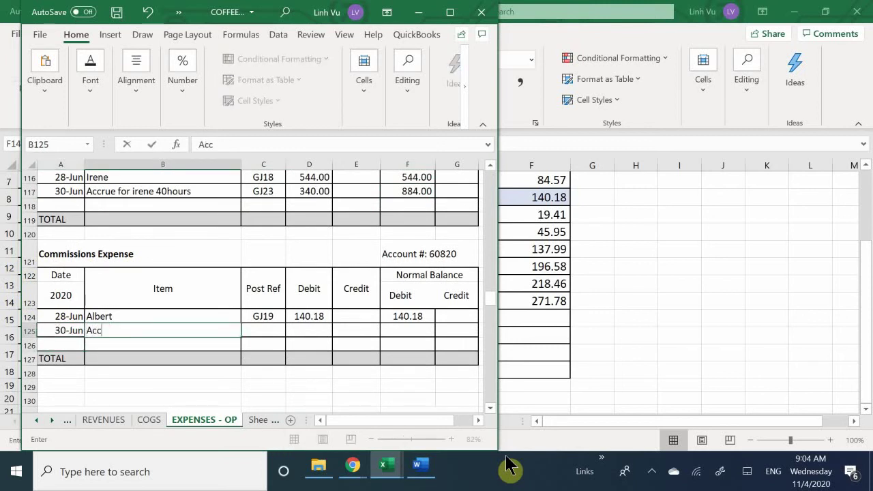
type("rue for Albe")
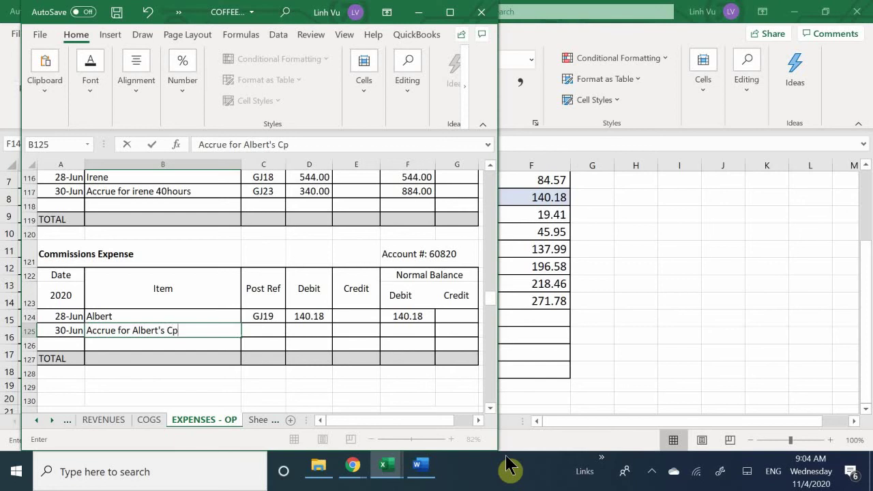
type("rt's Commissip")
key("BackSpace")
key("Tab")
type("GJ")
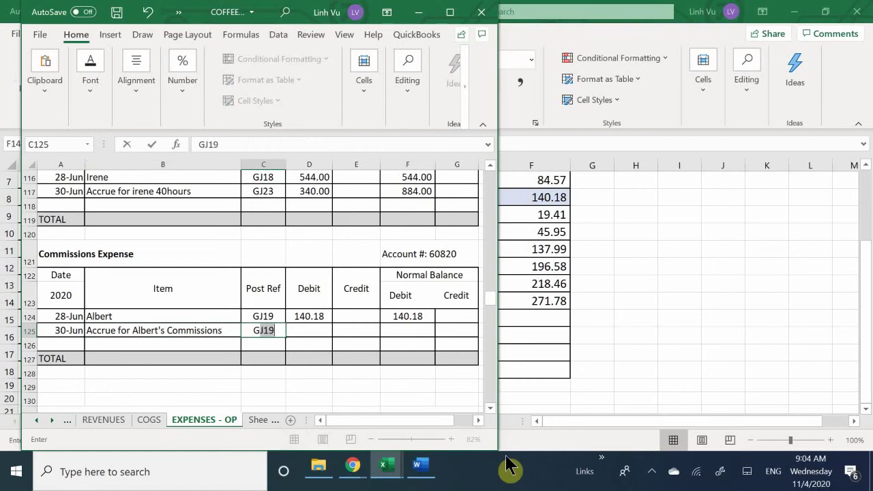
type("23")
key("Tab")
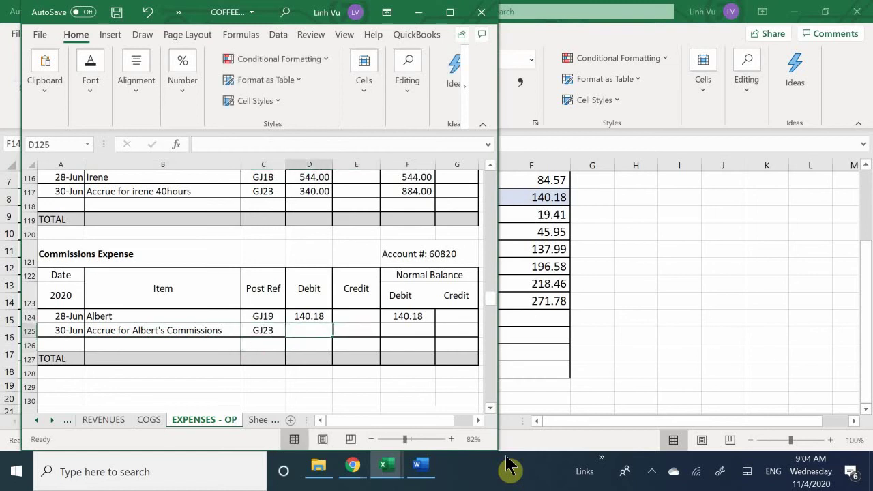
Step: Enter 271.78 as the Commissions Expense debit in D125
type("271")
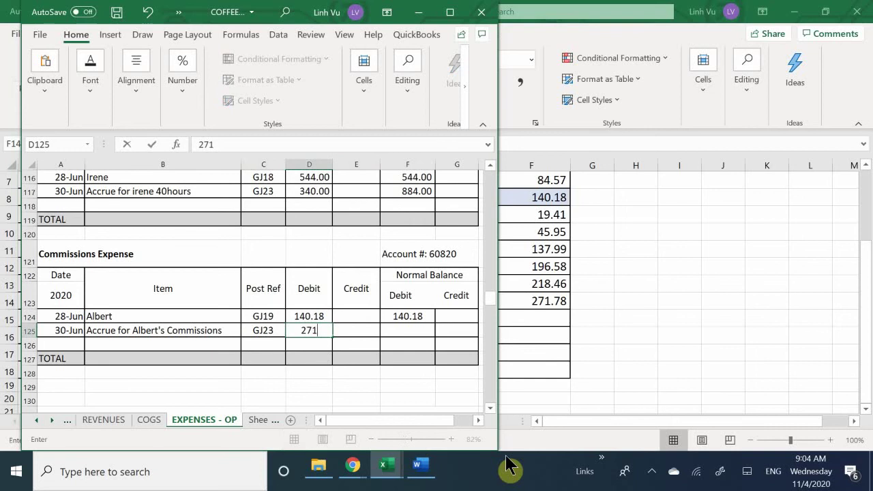
type(".78")
key("Return")
Step: Calculate the Commissions Expense debit balance in F125 with the formula =F124+D125-E125
key("Right")
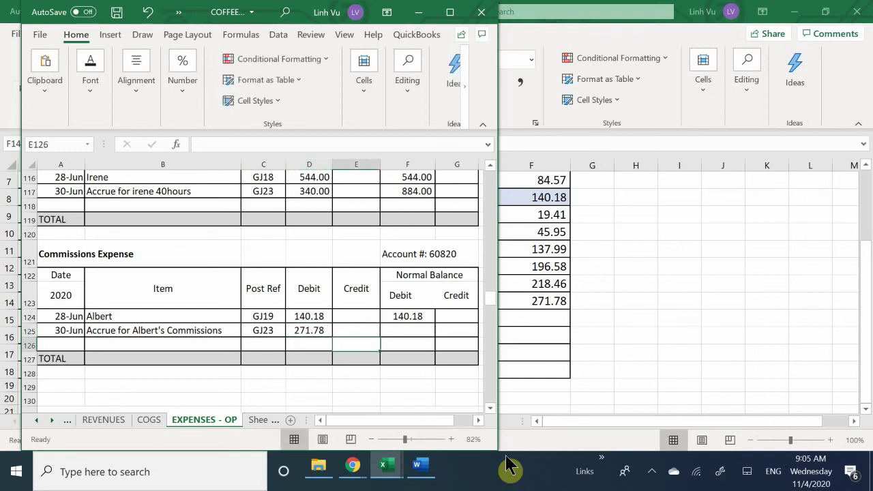
key("Right")
key("Up")
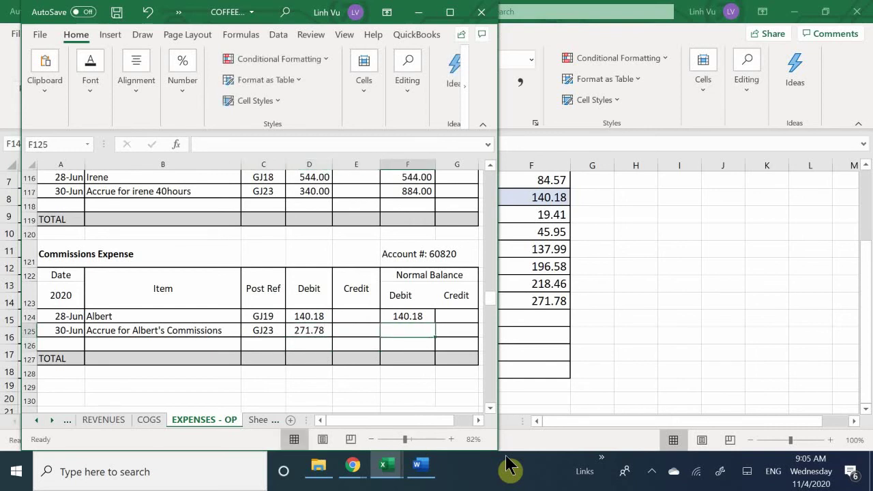
type("=")
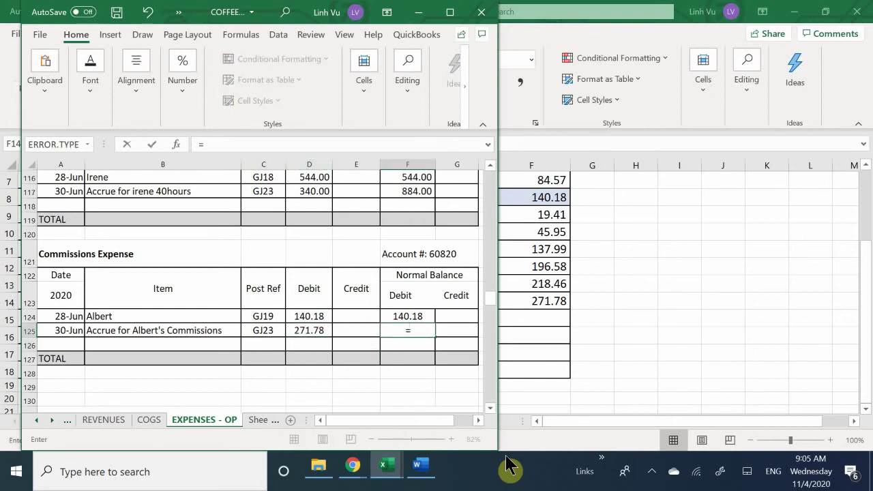
key("Up")
type("+")
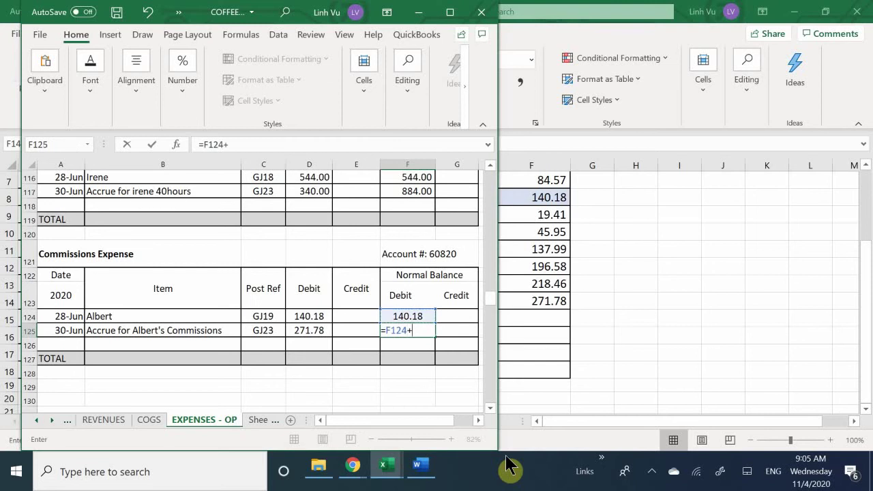
key("Left")
key("Left")
type("-")
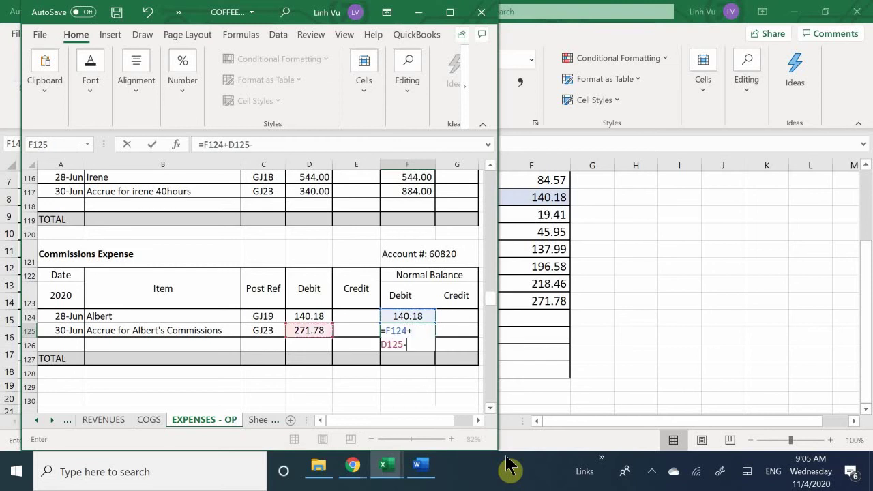
key("Left")
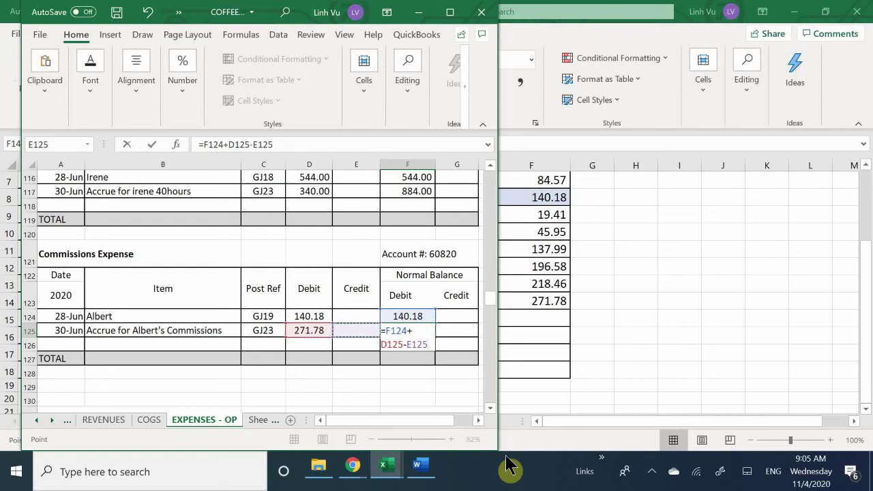
key("Return")
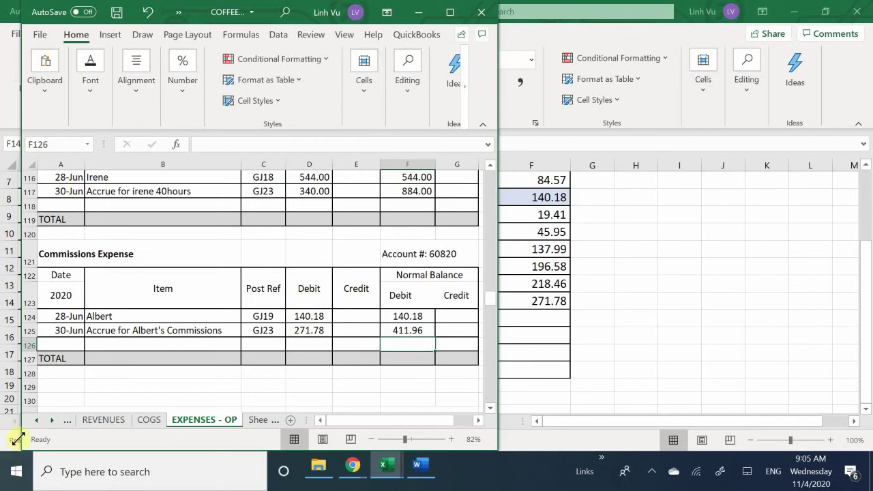
Step: Go to the Commissions Payable account on the LIABILITIES sheet and enter the date 6/30 in A84
left_click(36, 421)
left_click(35, 421)
left_click(35, 421)
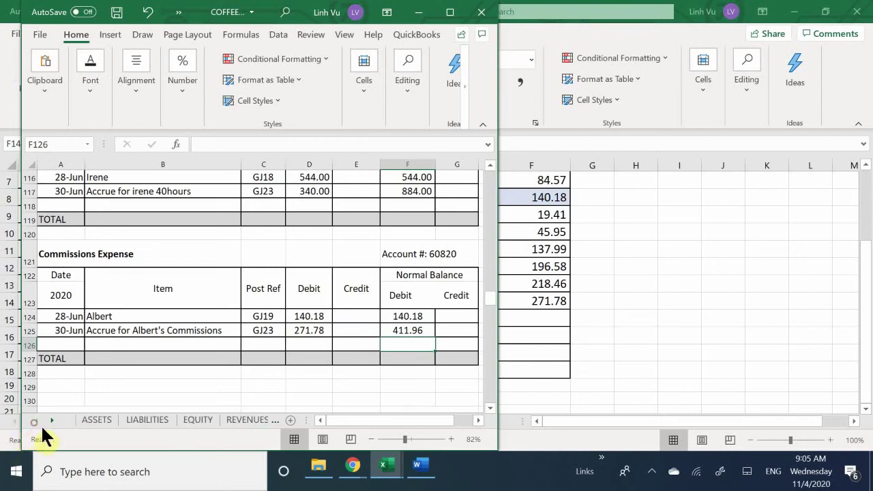
left_click(144, 422)
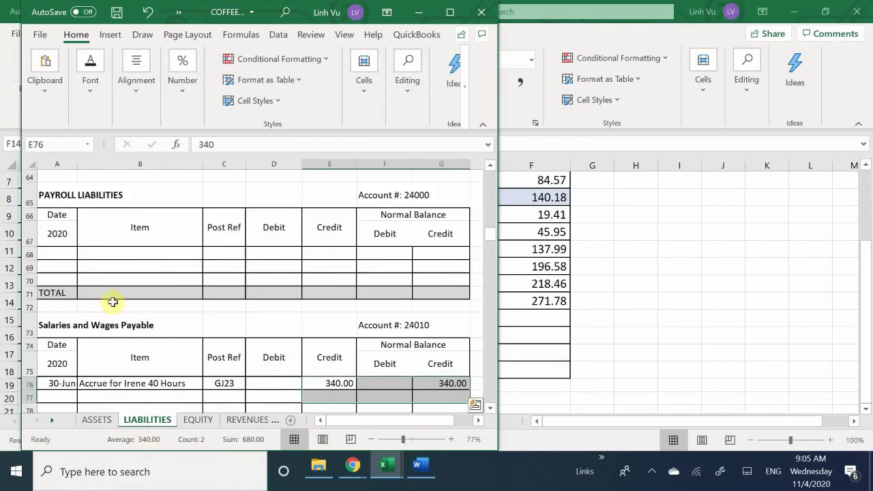
scroll(113, 302, "down", 1)
scroll(114, 302, "down", 1)
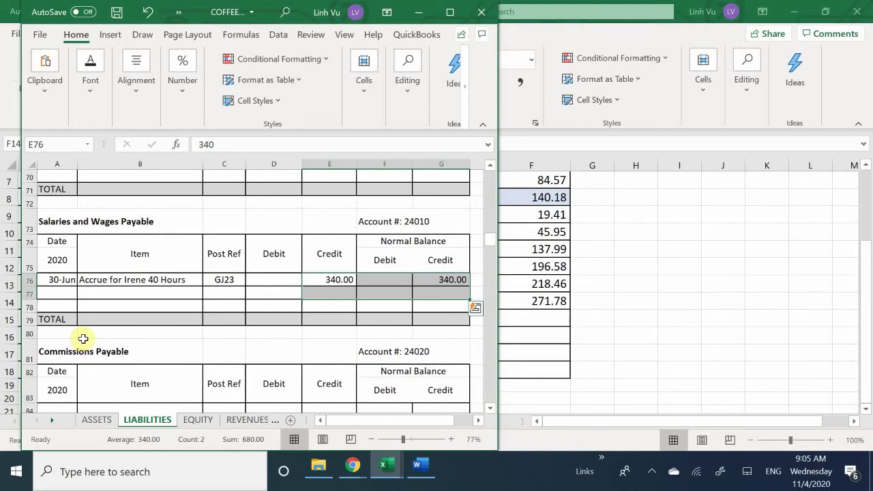
scroll(72, 351, "down", 1)
left_click(56, 371)
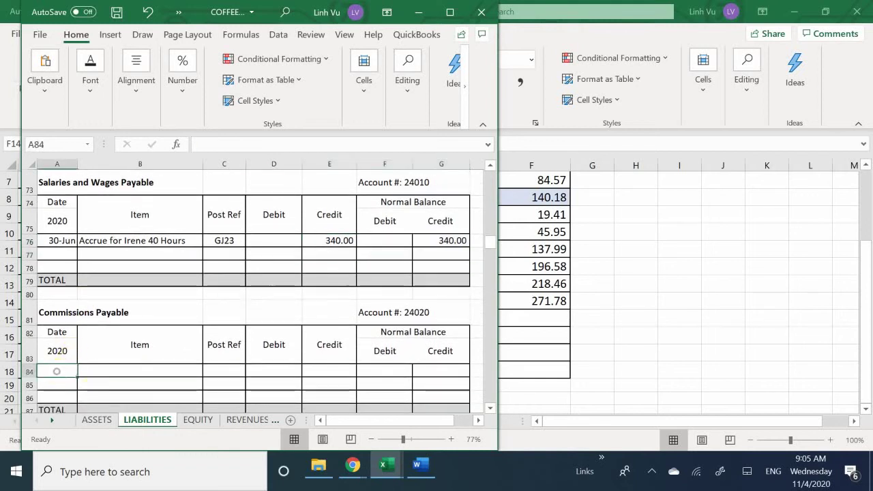
type("6/30")
key("Return")
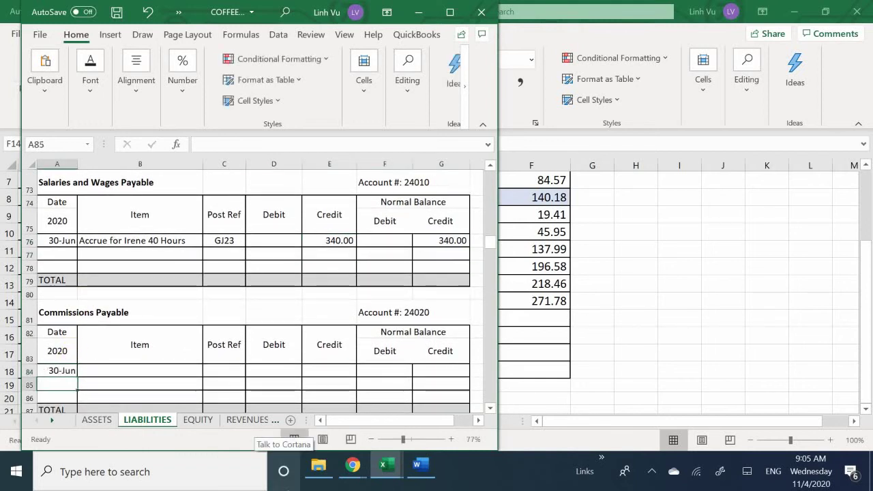
Step: Describe the Commissions Payable line in B84 as the accrual of the salesperson's commissions, with posting reference GJ23 in C84
left_click(140, 371)
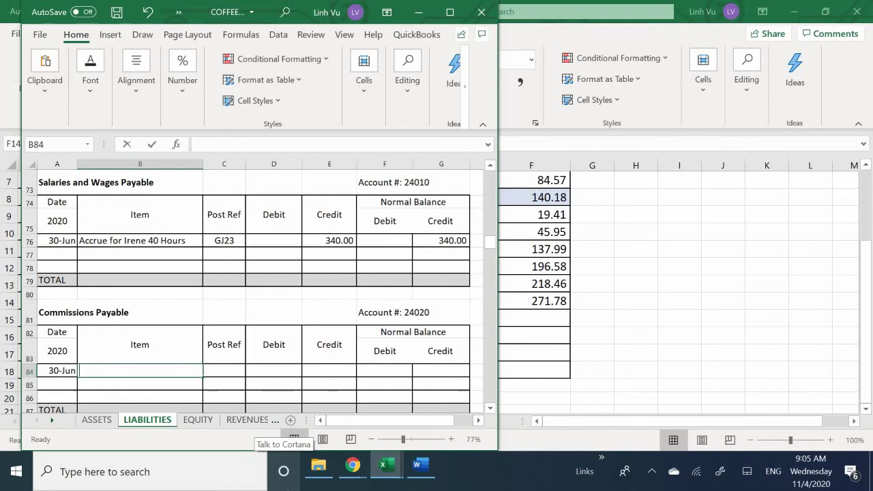
type("Accry")
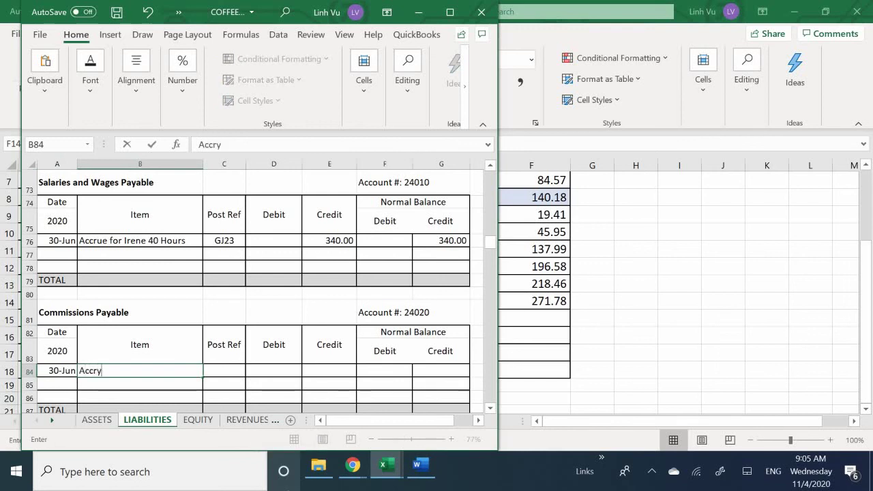
key("BackSpace")
type("ue for AA")
key("BackSpace")
type("lbert")
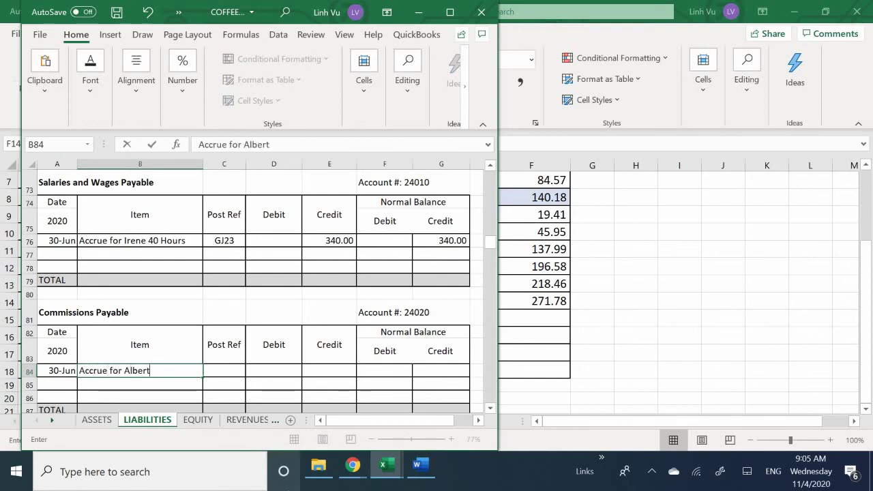
type("'s Commi")
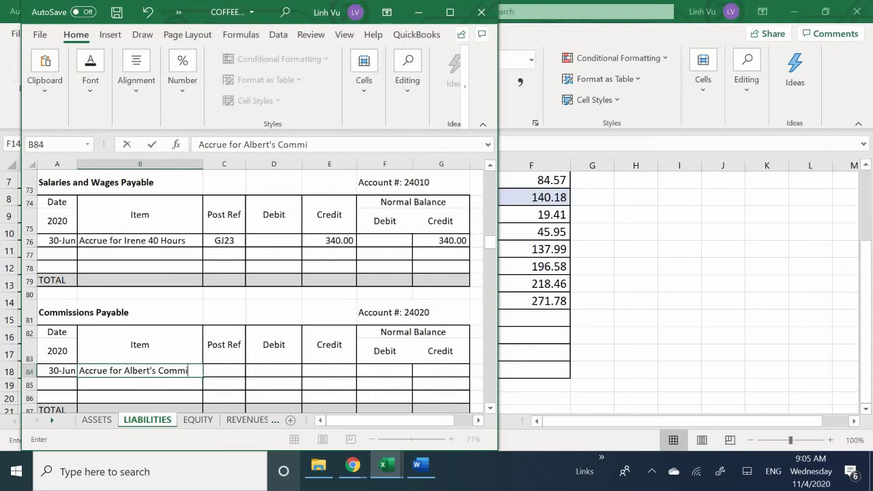
type("ssions")
key("Tab")
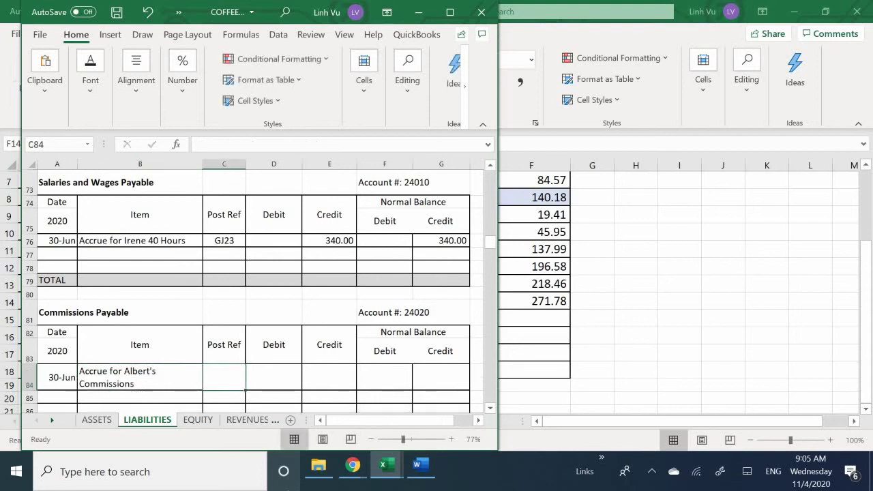
type("GJ23")
key("Return")
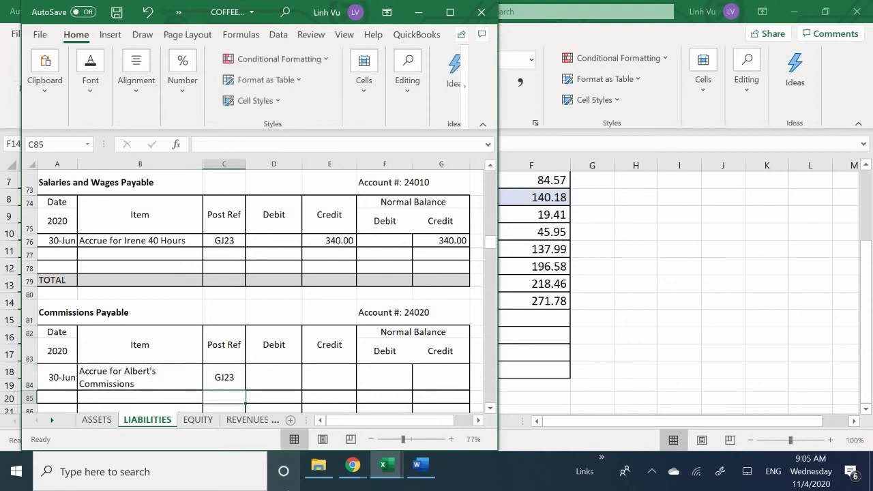
Step: Enter 271.78 as the Commissions Payable credit in E84
key("Right")
key("Up")
key("Right")
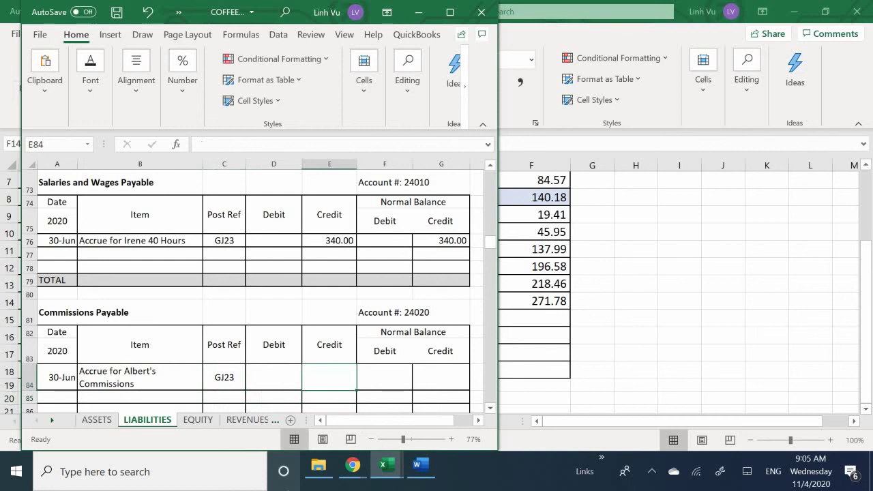
type("271.78")
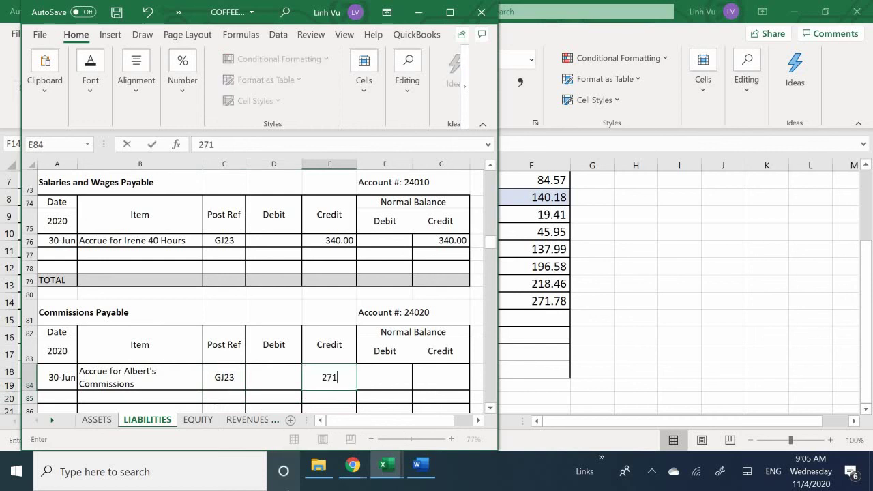
key("Return")
Step: Calculate the Commissions Payable credit balance in G84 with the formula =E84
key("Right")
key("Right")
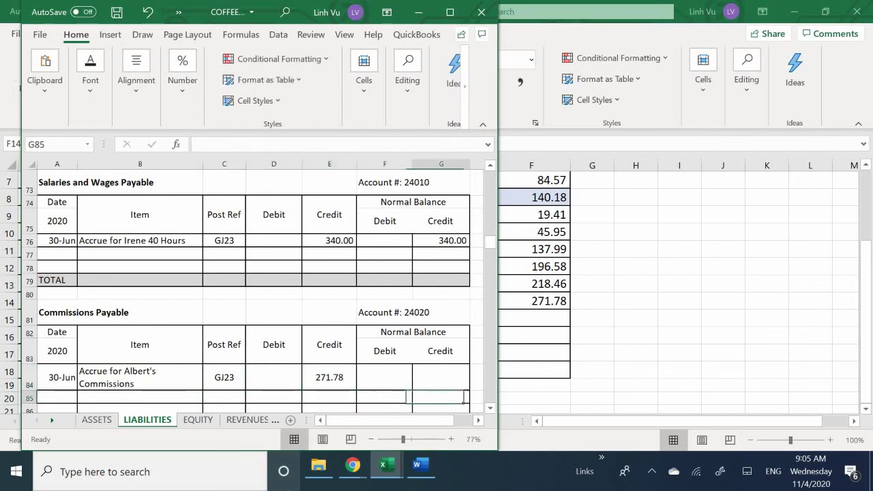
key("Up")
type("=")
key("Left")
key("Left")
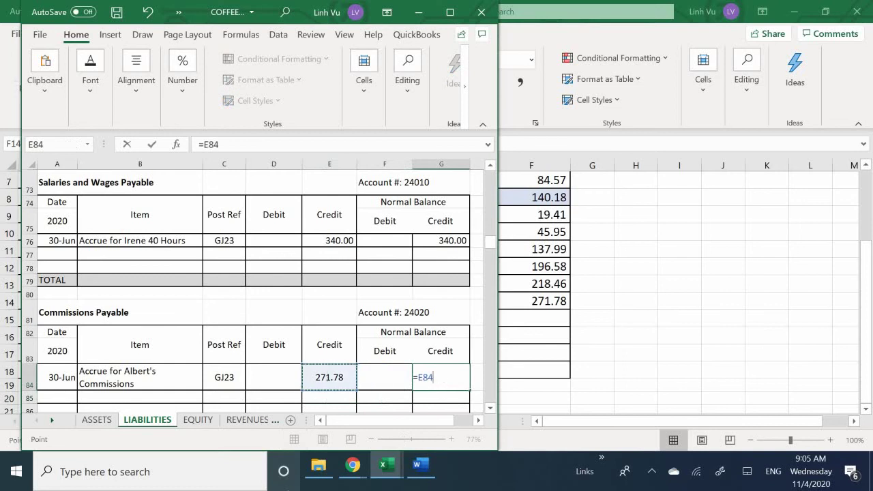
key("Return")
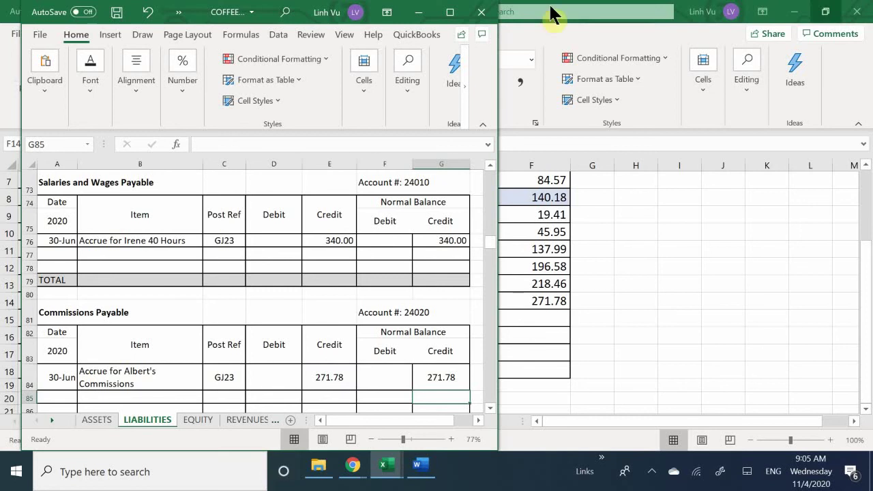
Step: Check the scenario document, then format A946:E946 on the GENERAL JOURNAL sheet with a black fill and white font
left_click(418, 470)
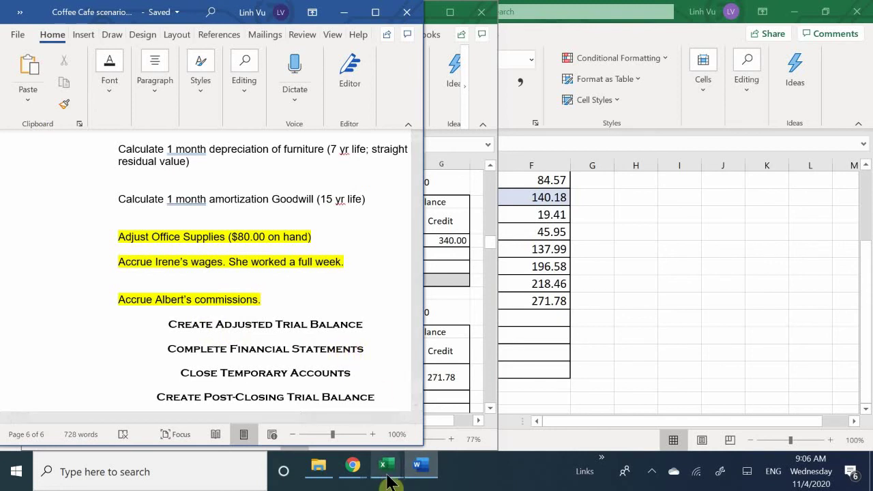
mouse_move(385, 470)
left_click(247, 403)
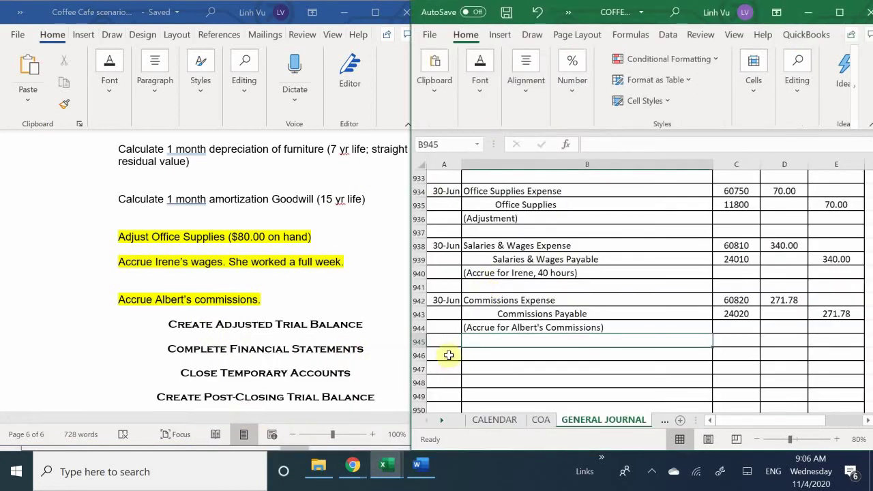
left_click_drag(447, 355, 834, 354)
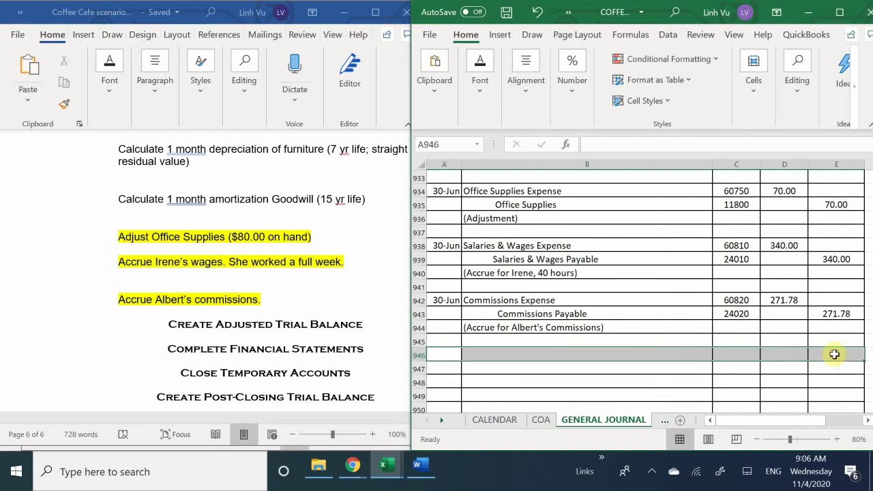
left_click(475, 109)
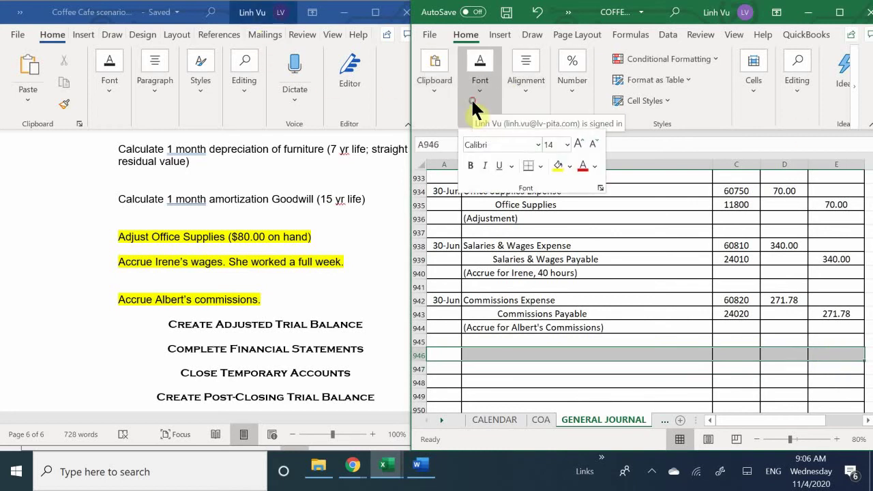
left_click(570, 165)
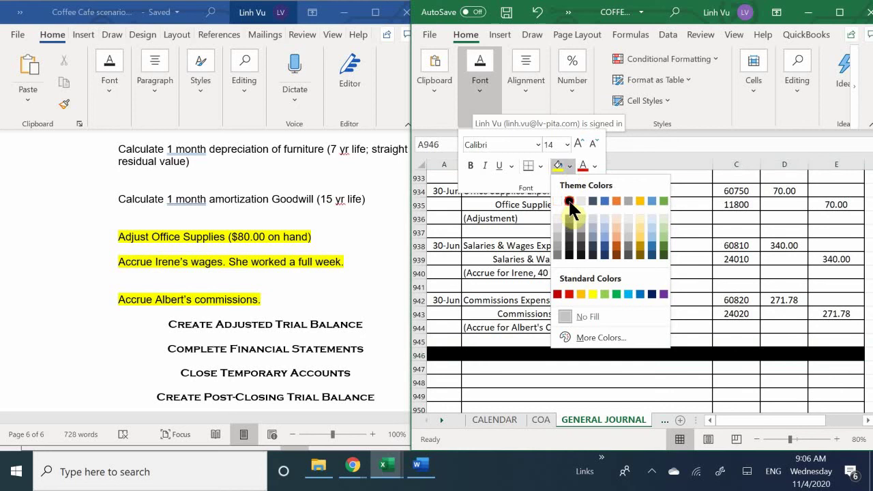
left_click(569, 201)
left_click(583, 166)
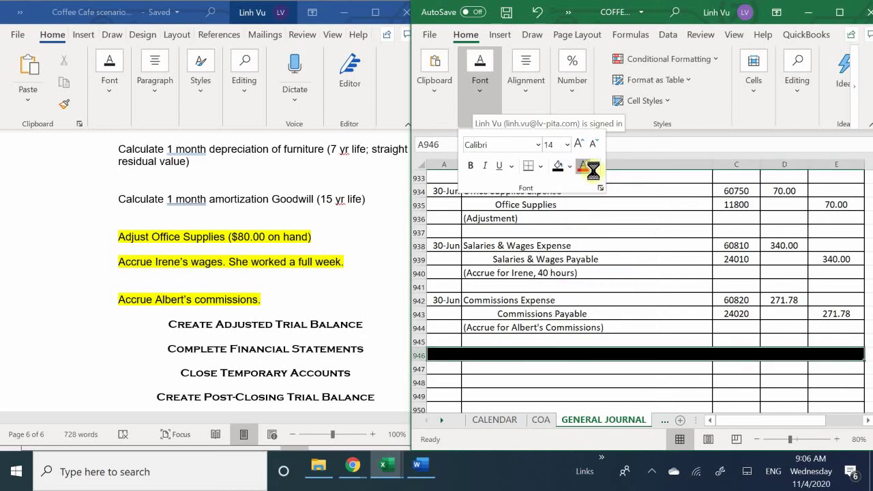
left_click(594, 166)
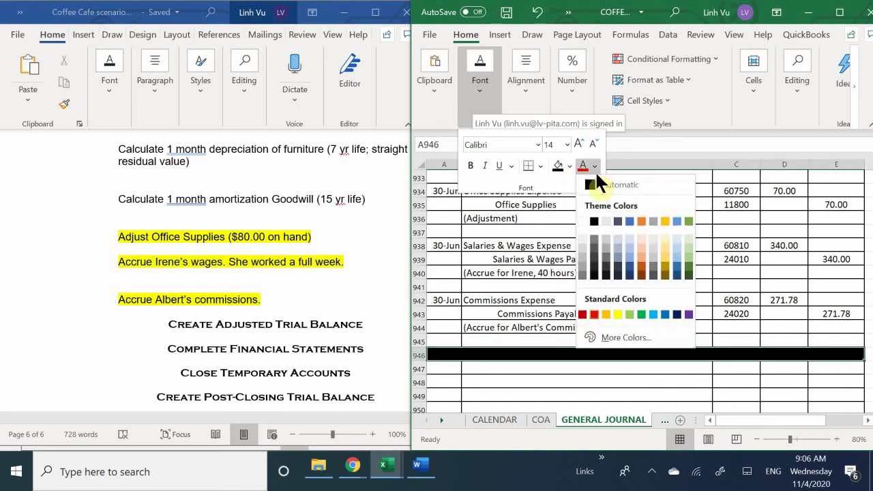
left_click(589, 222)
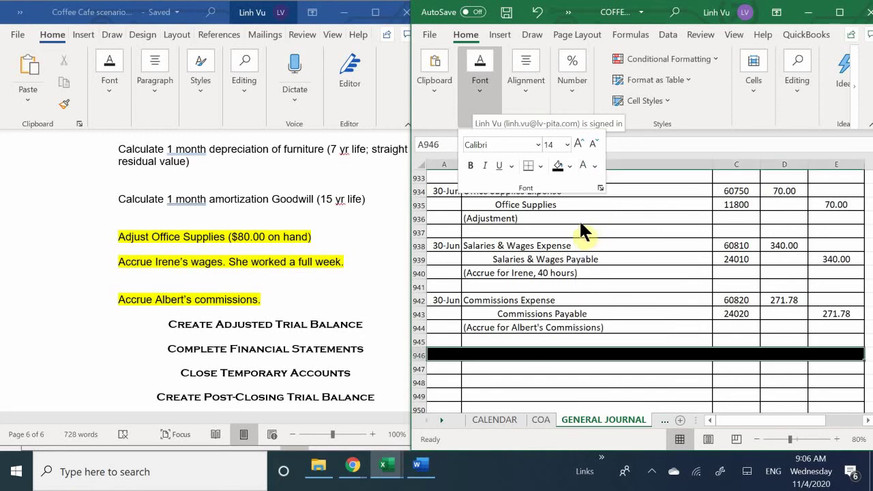
Step: Enter the section heading ADJUSTED TRIAL BALANCE in B946 of the general journal
left_click(495, 355)
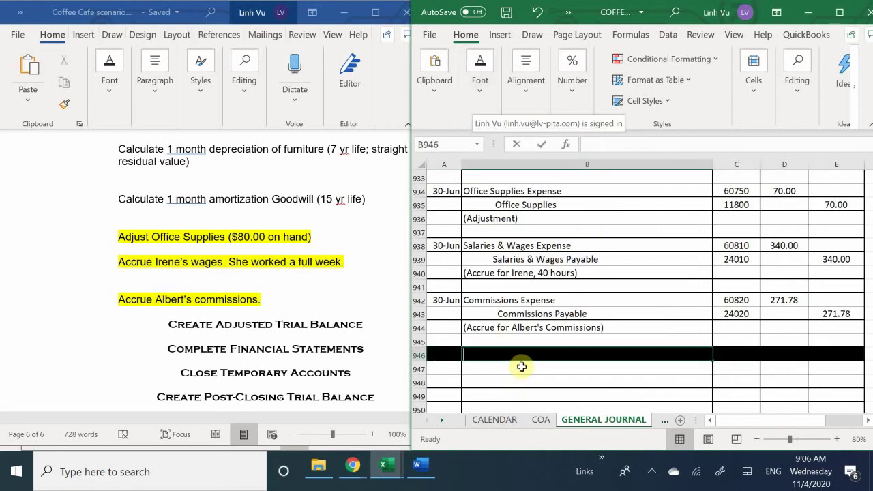
type("aD")
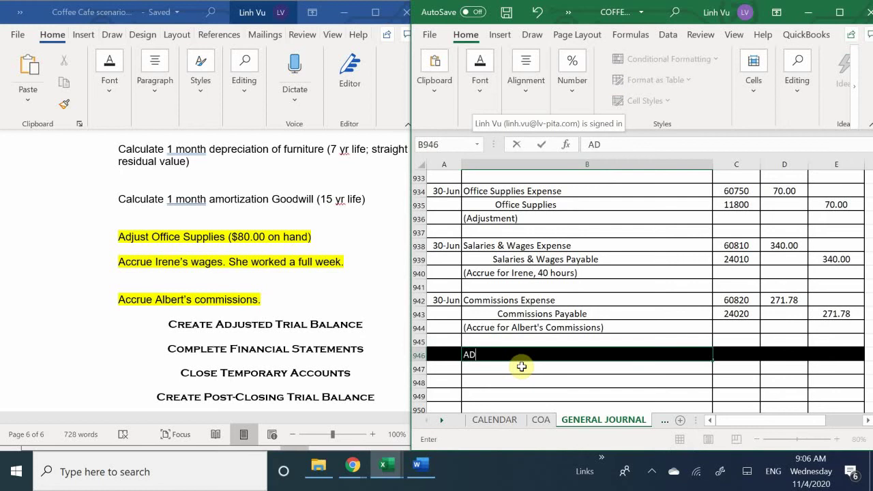
type("JUSTED")
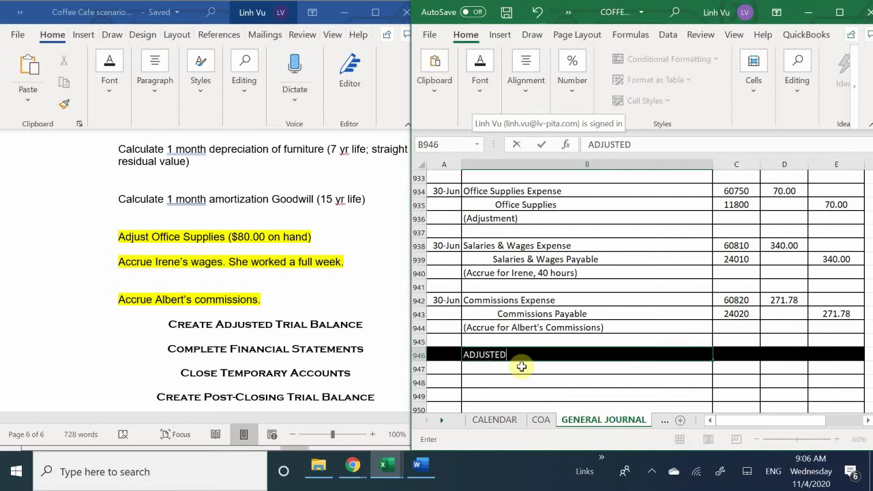
type(" TRUAL BALANCE")
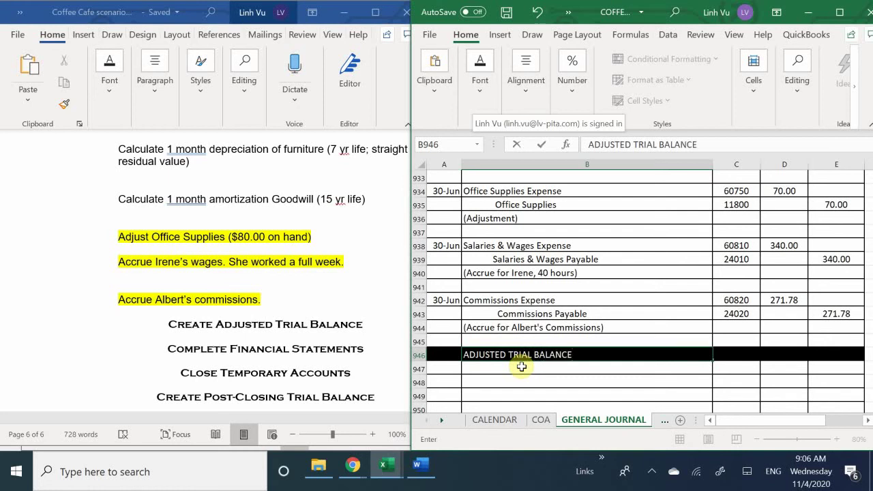
key("Return")
Step: Switch to the ledger workbook and show the beginning of the ASSETS sheet at the BANK account
scroll(521, 367, "down", 1)
scroll(521, 367, "up", 5)
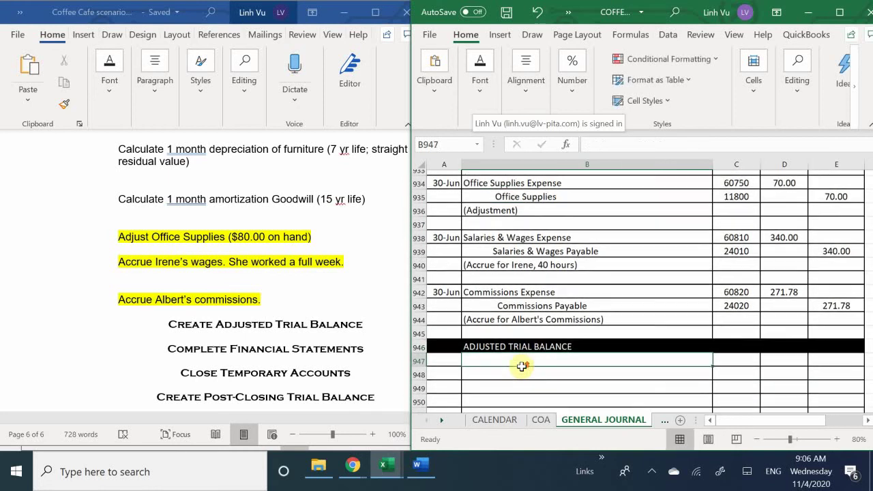
scroll(521, 367, "down", 2)
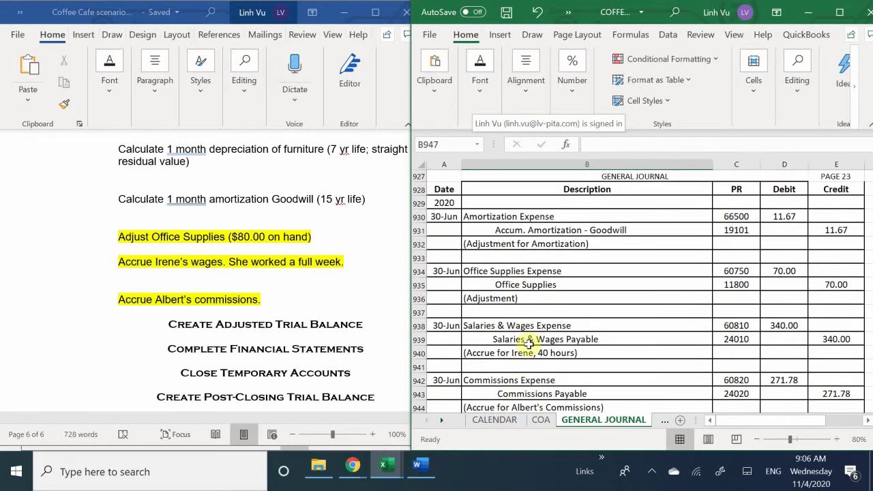
scroll(508, 358, "down", 4)
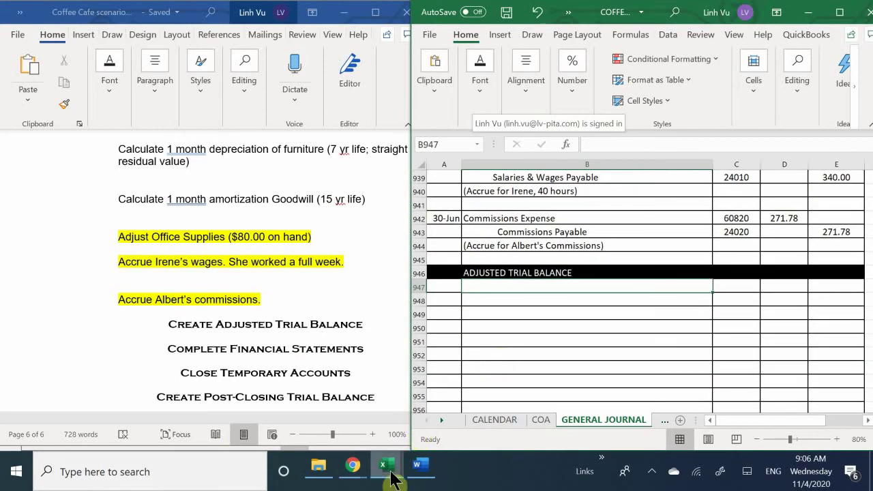
mouse_move(394, 471)
left_click(324, 417)
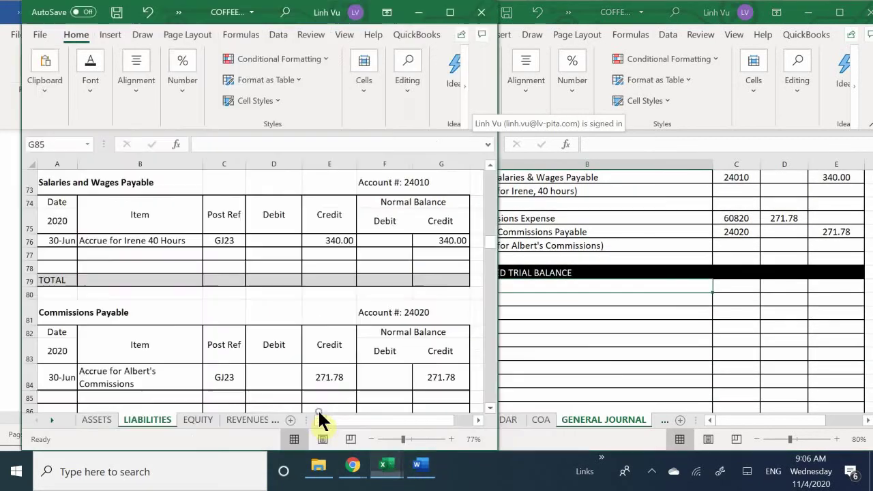
left_click(88, 420)
scroll(153, 325, "up", 20)
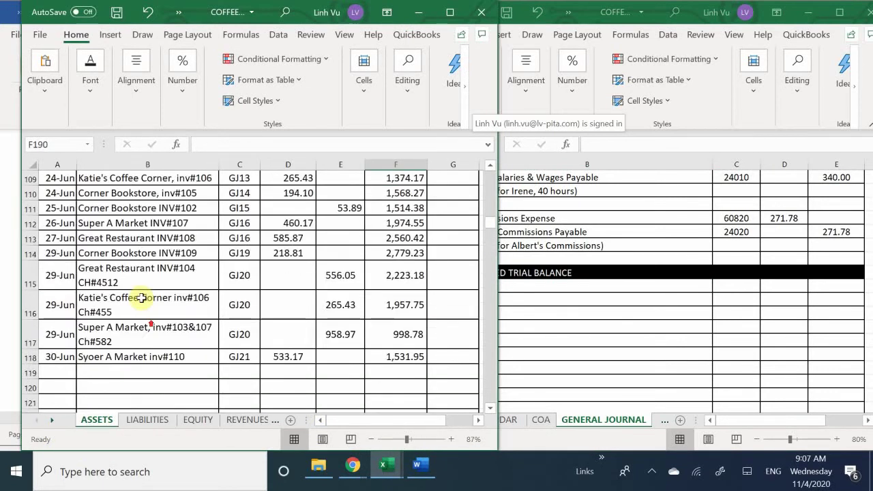
scroll(141, 298, "up", 20)
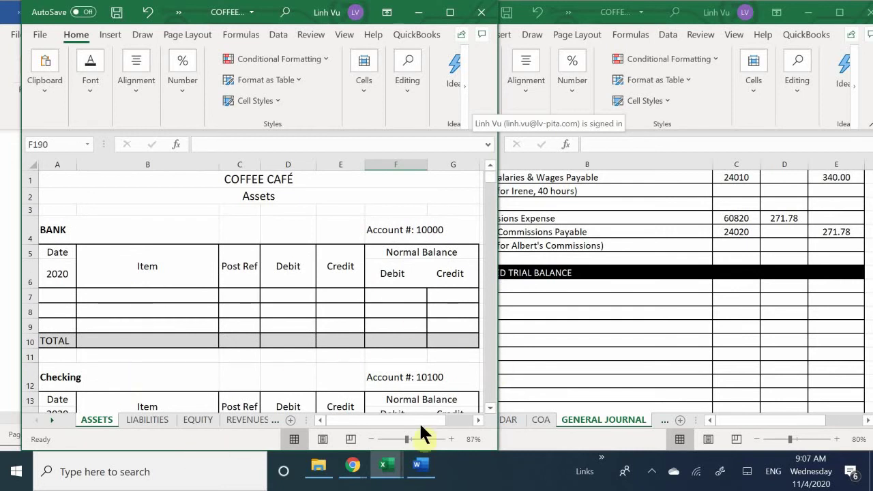
Step: Bring up the unadjusted trial balance beside the ledger and examine its bank accounts: Checking, Petty Cash and Cash in Register
mouse_move(382, 468)
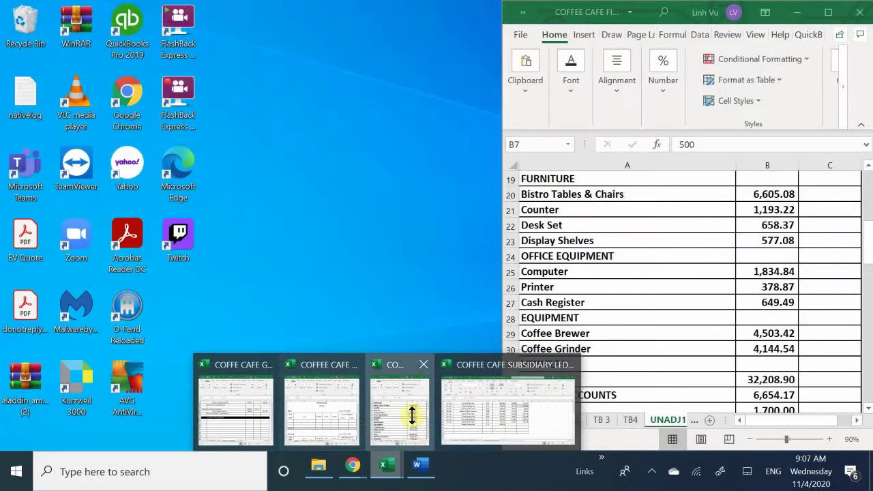
left_click(413, 412)
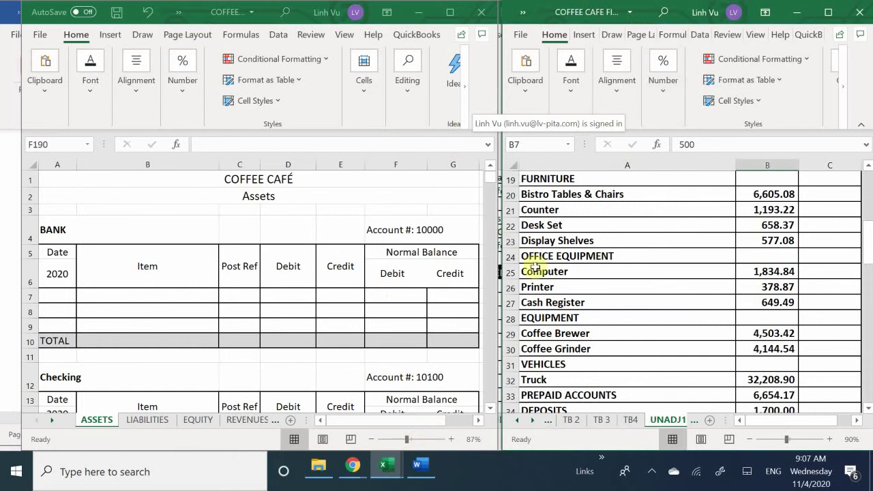
scroll(563, 347, "up", 6)
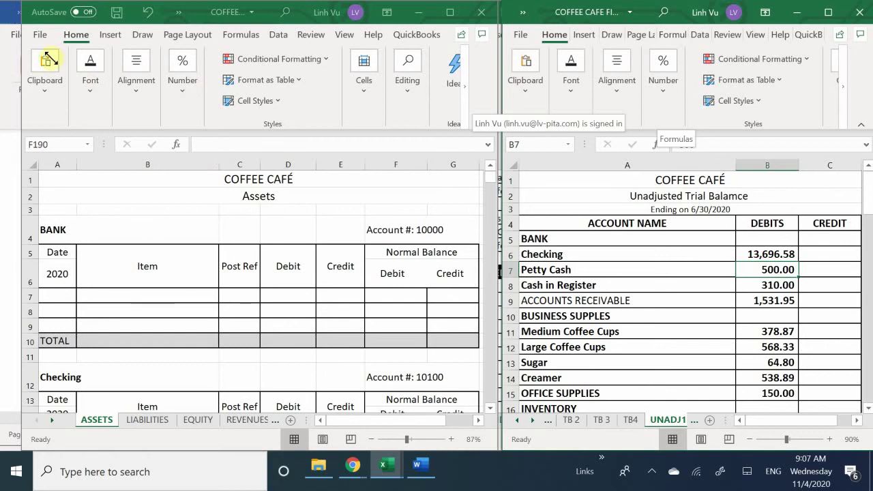
left_click(592, 239)
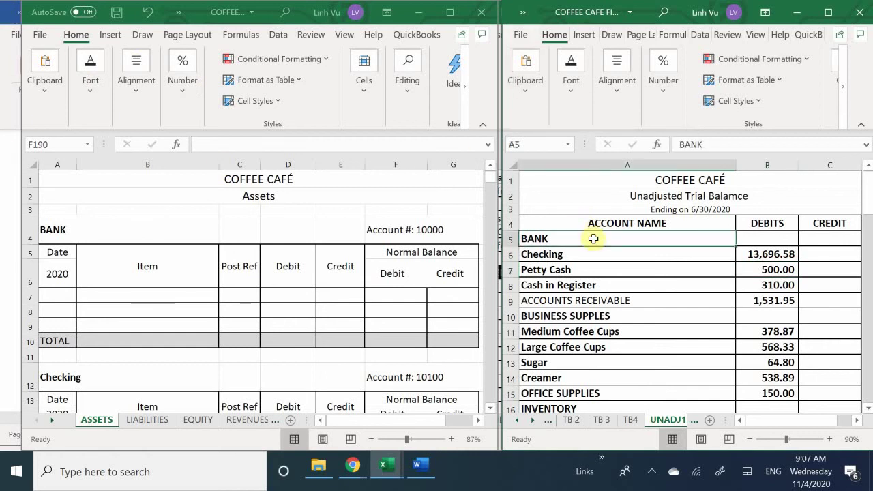
left_click(563, 256)
left_click(560, 270)
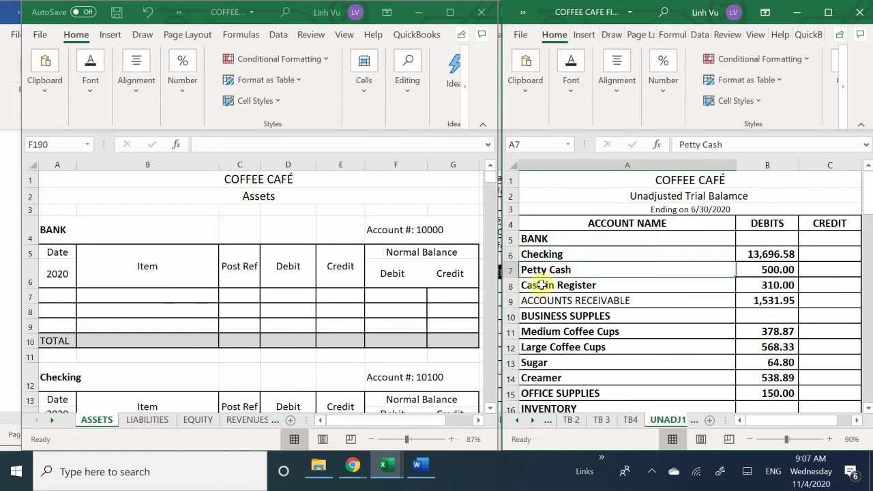
left_click(549, 285)
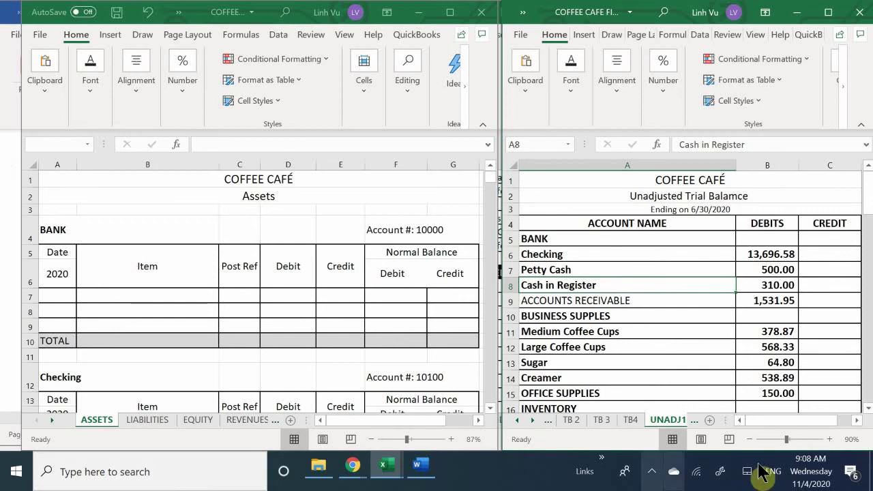
Step: Create a copy of the UNADJ1 sheet in the same workbook, placed before the ADJ TB sheet
right_click(666, 419)
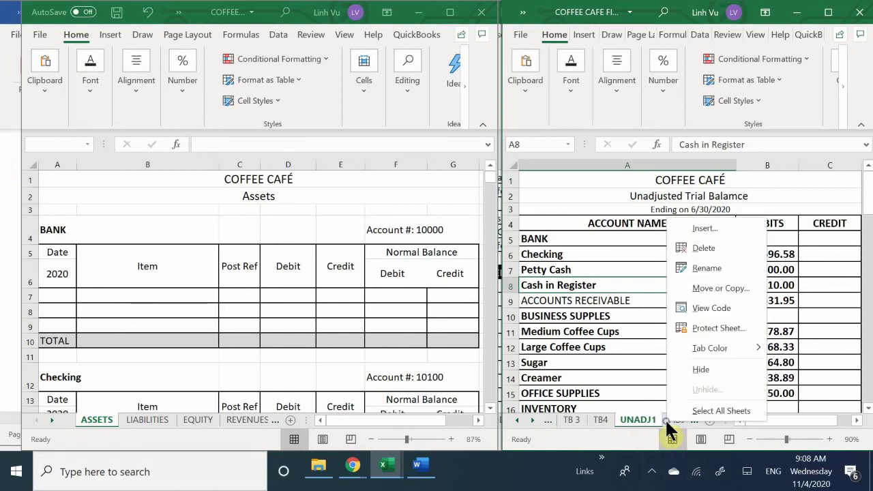
left_click(635, 418)
right_click(635, 418)
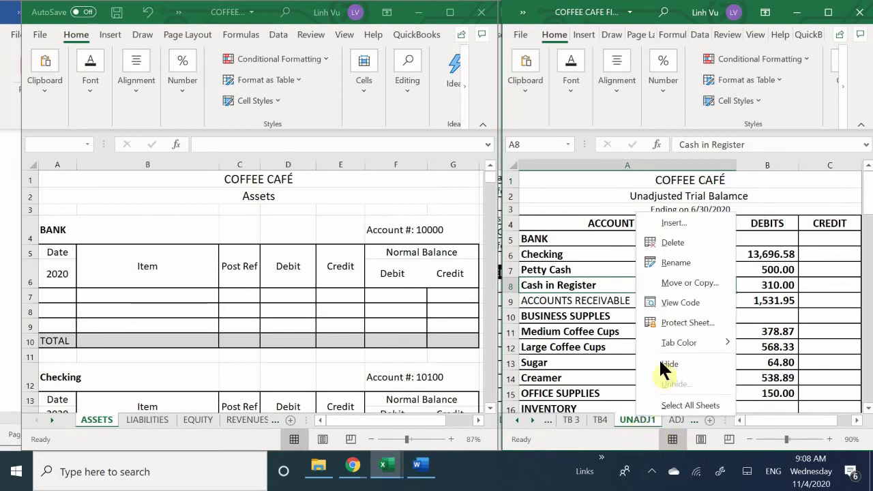
left_click(685, 282)
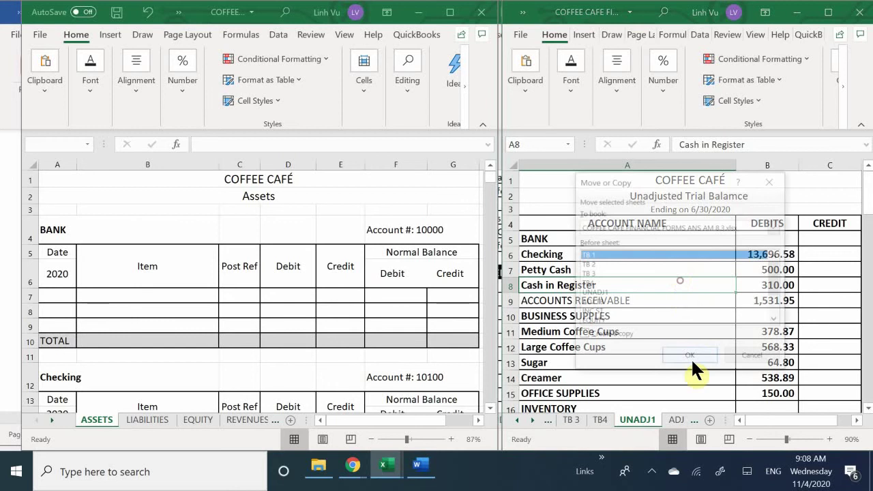
left_click(602, 334)
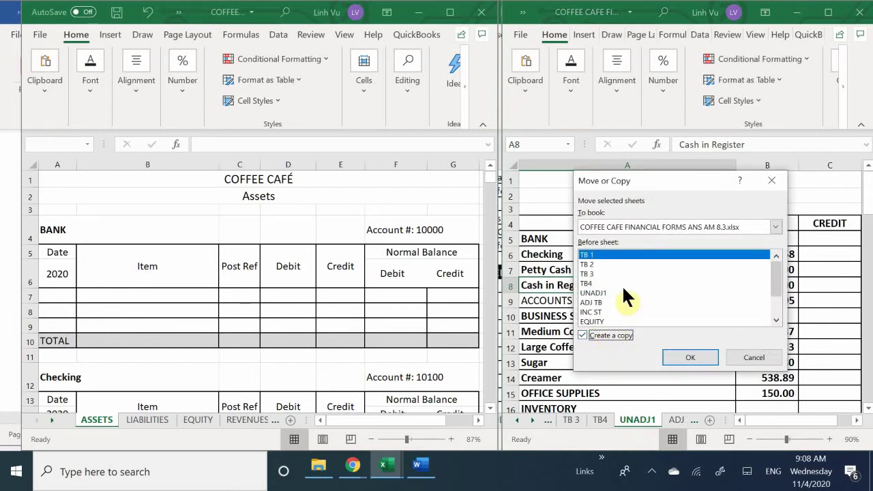
left_click(592, 302)
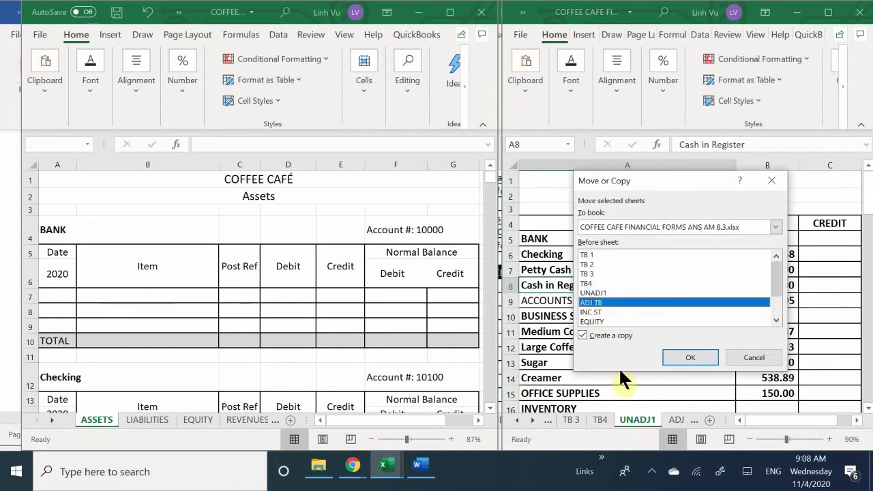
left_click(678, 354)
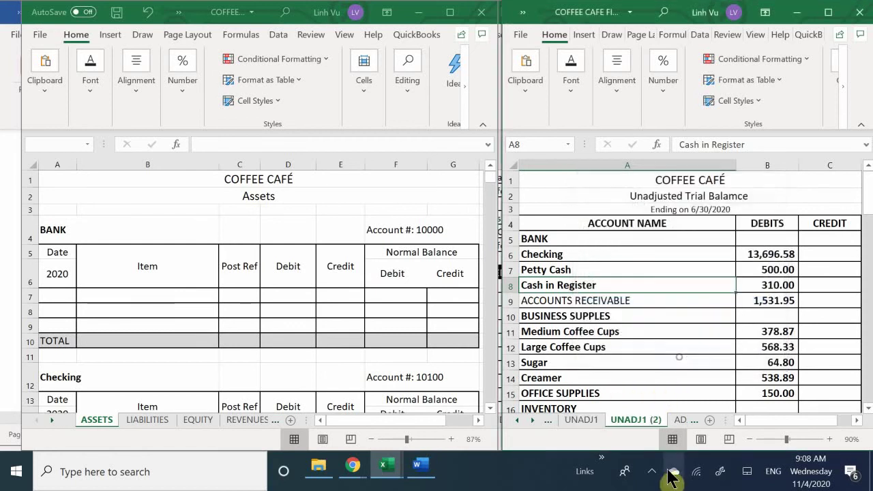
Step: Rename the copied trial balance sheet as ADJ TB1 (2)
double_click(619, 417)
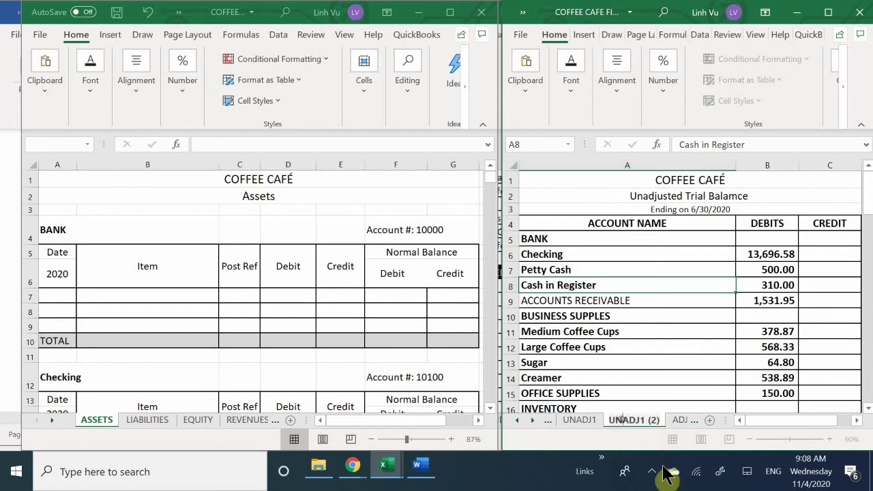
key("Home")
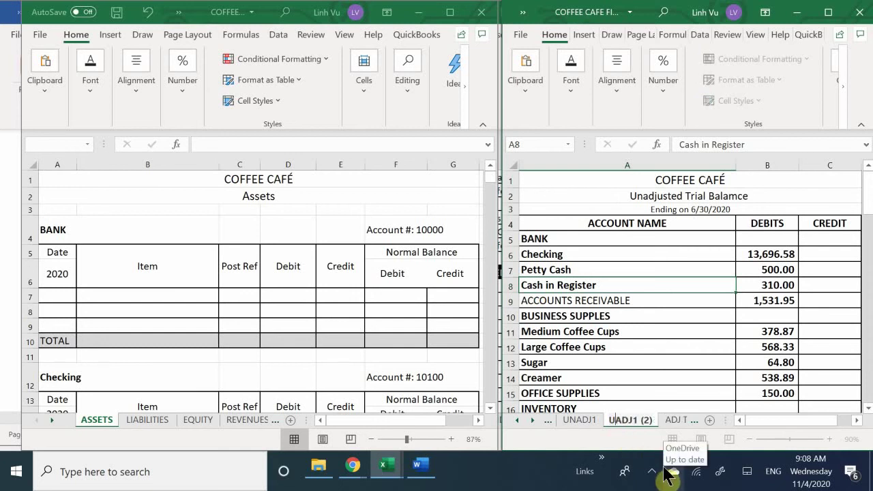
key("Delete")
key("Delete")
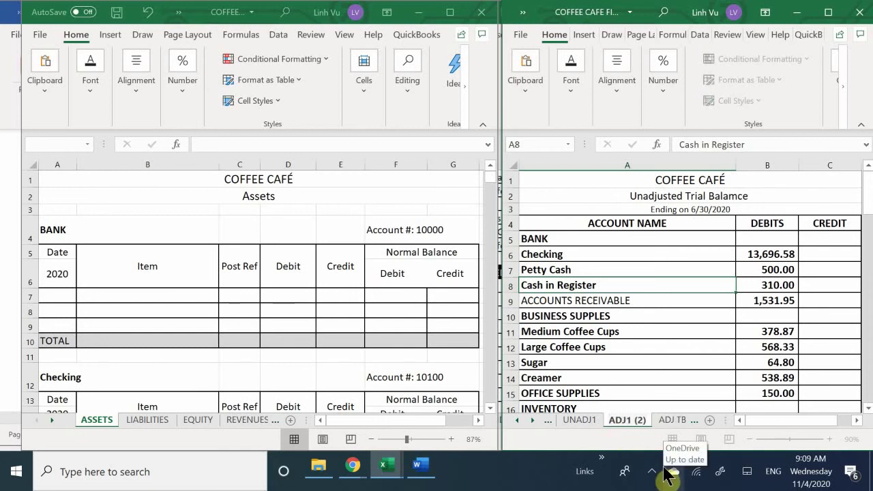
key("BackSpace")
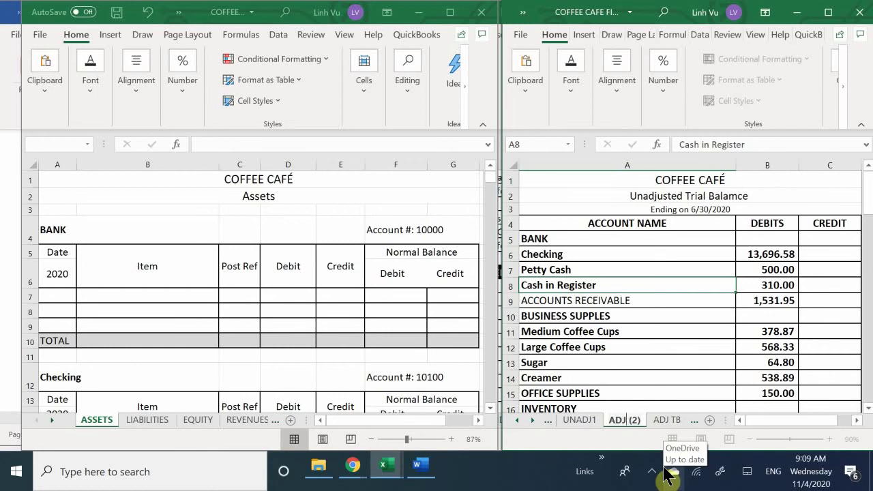
key("shift+End")
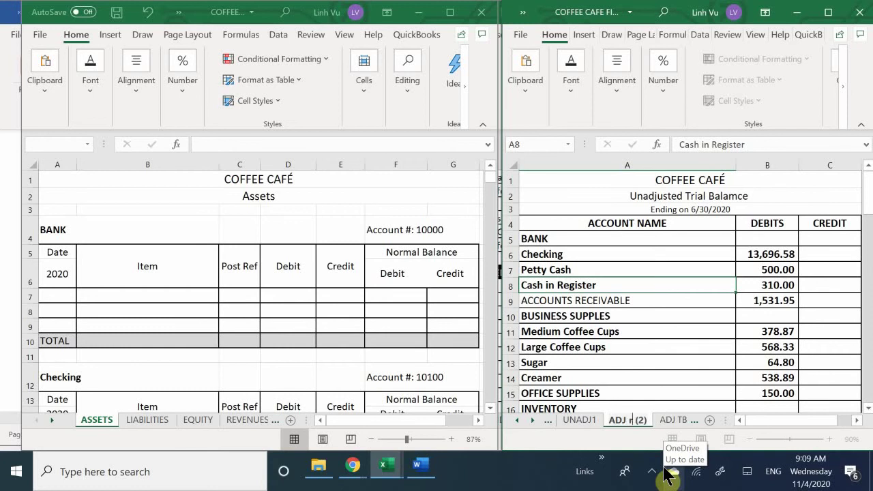
type("TN")
key("BackSpace")
type("H")
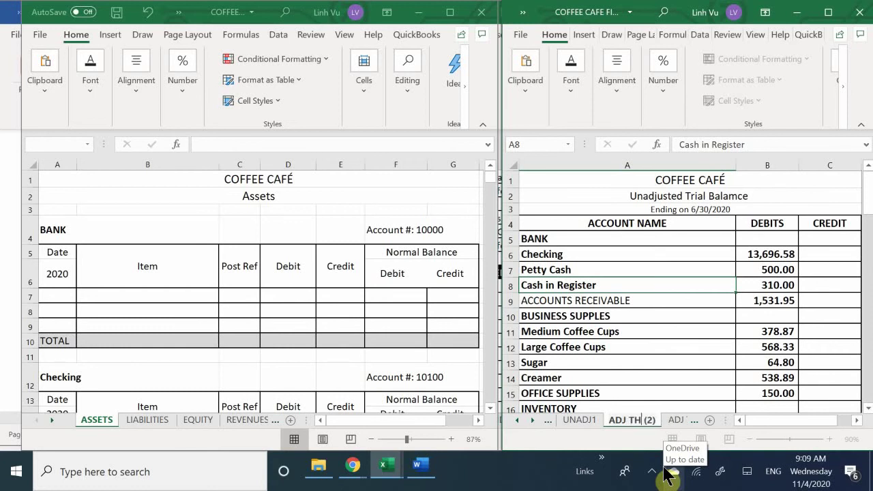
key("BackSpace")
type("M")
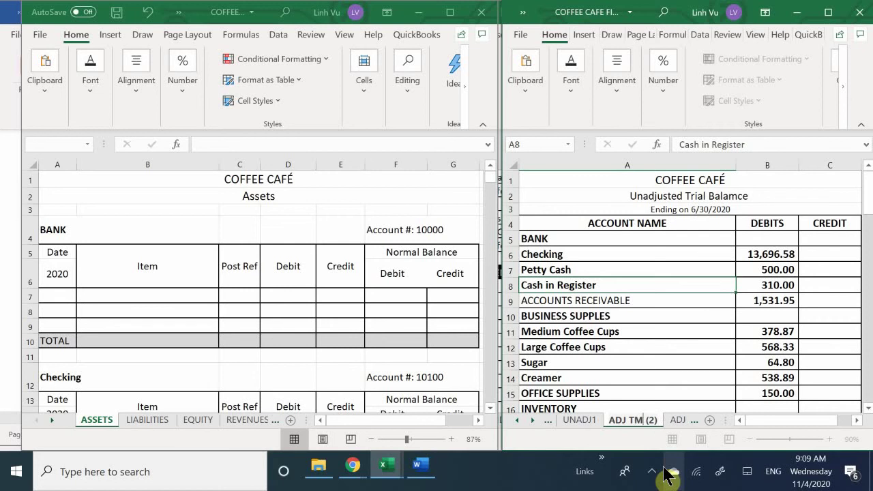
key("BackSpace")
type("B1")
key("Return")
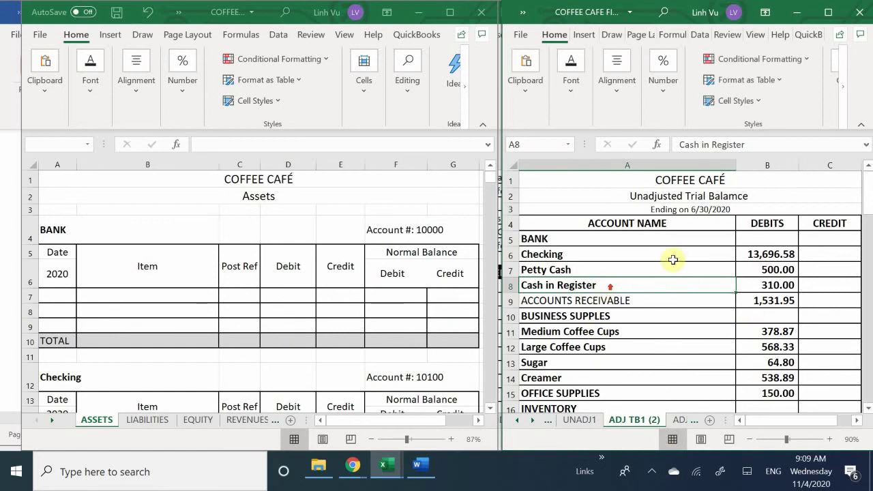
Step: Insert a blank column C between the DEBITS and CREDIT columns of the ADJ TB1 (2) sheet
scroll(566, 293, "down", 15)
scroll(563, 302, "up", 15)
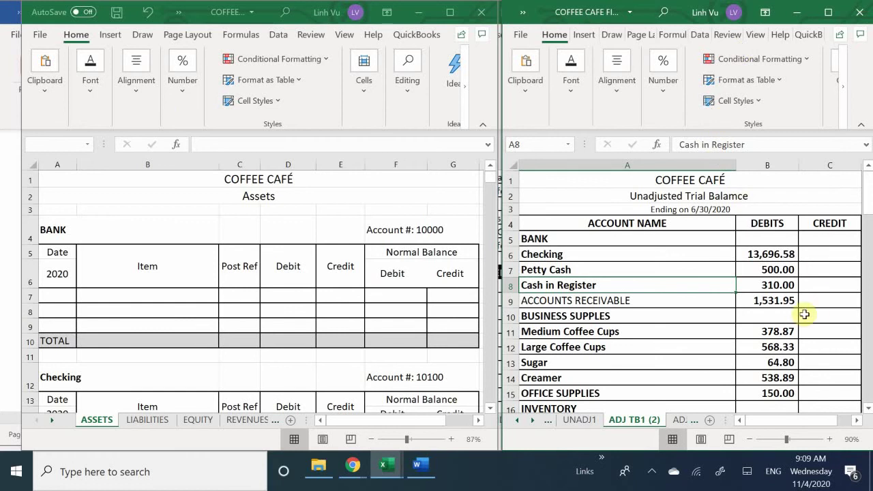
left_click(814, 165)
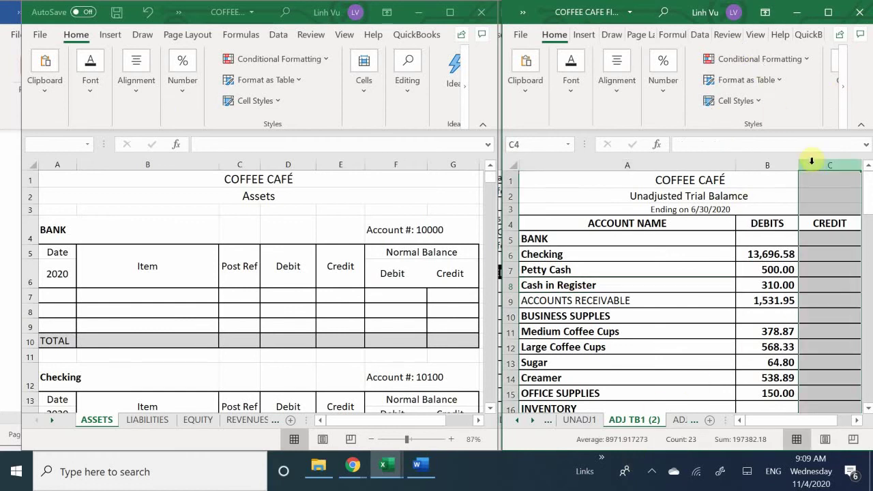
left_click_drag(770, 420, 770, 152)
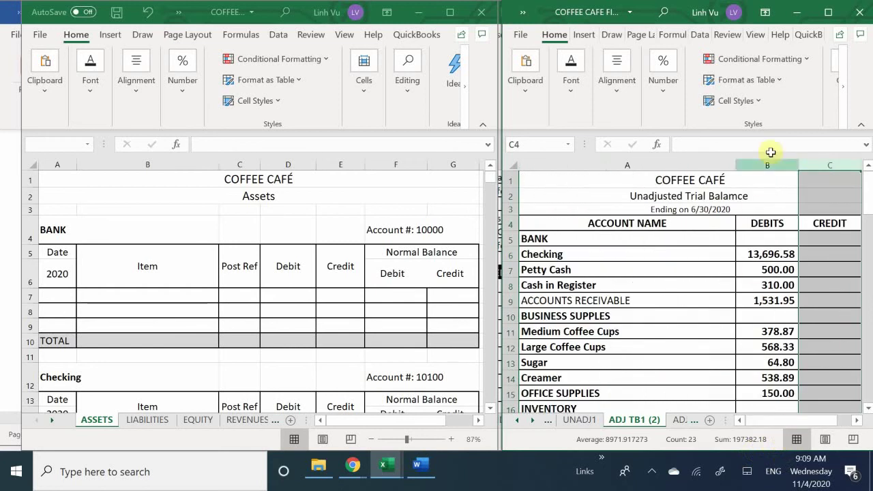
left_click(824, 165)
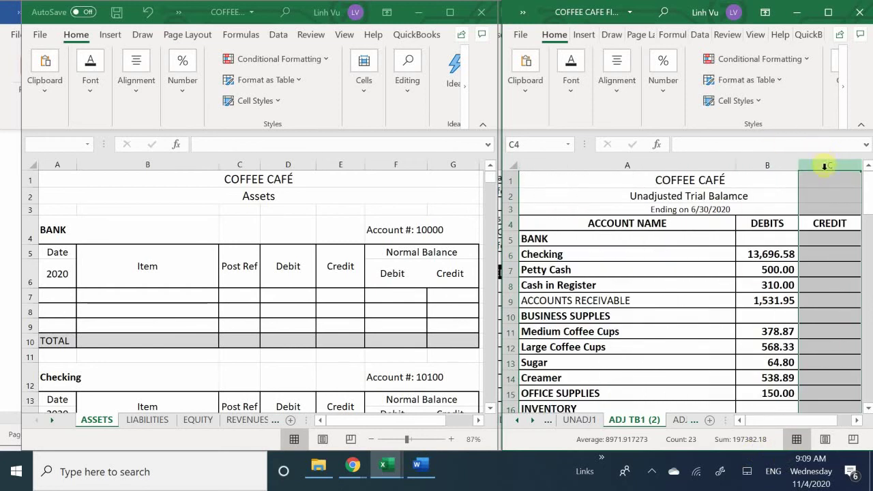
right_click(822, 164)
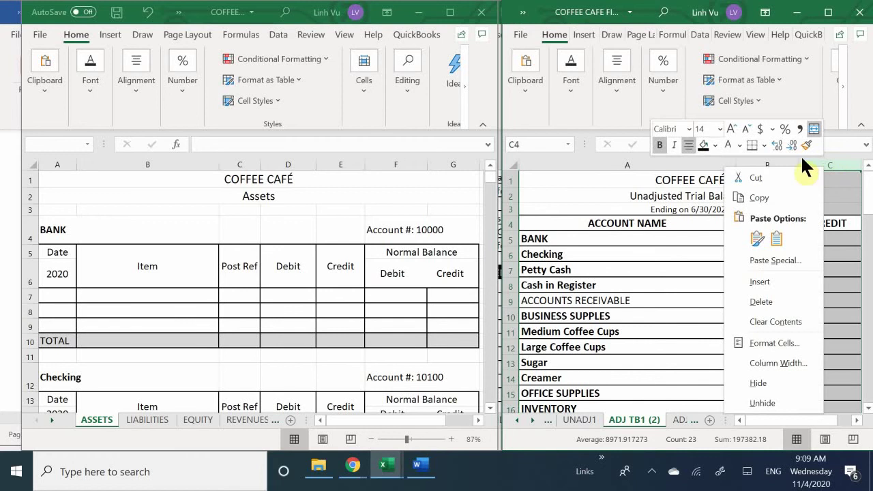
left_click(775, 281)
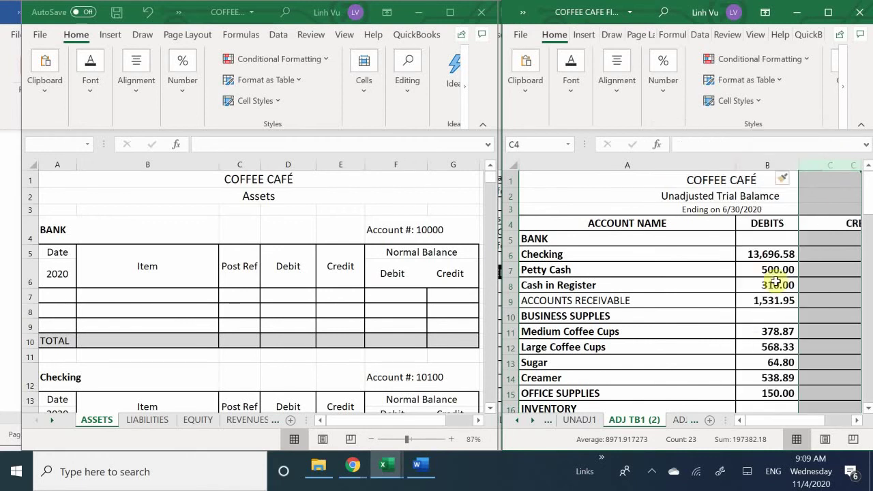
left_click(836, 252)
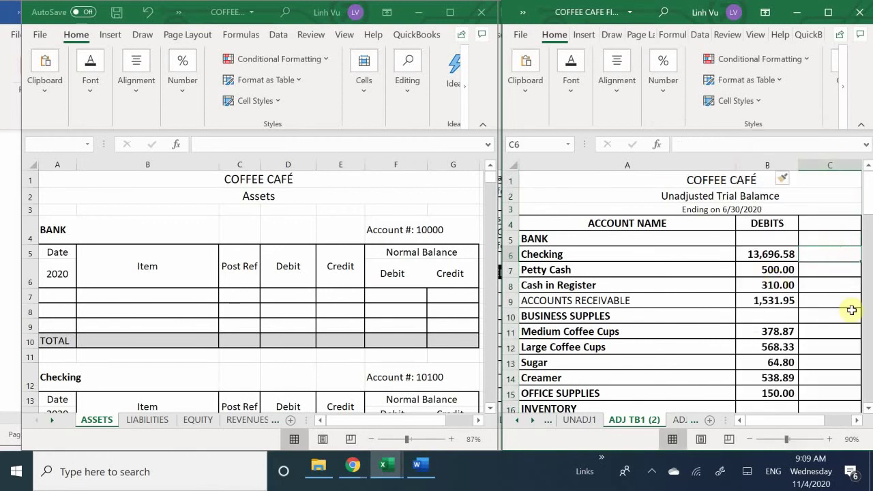
Step: Insert a second blank column at D, directly before the CREDIT column of the trial balance
key("Right")
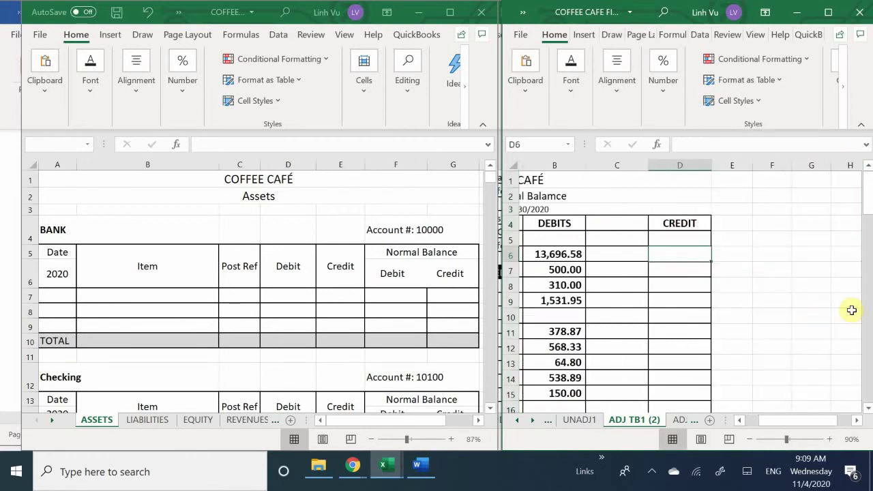
left_click(690, 222)
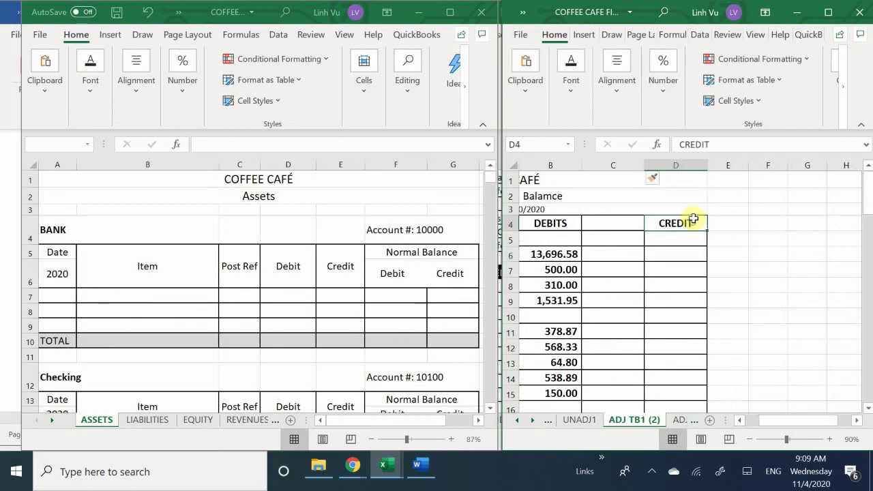
left_click(672, 164)
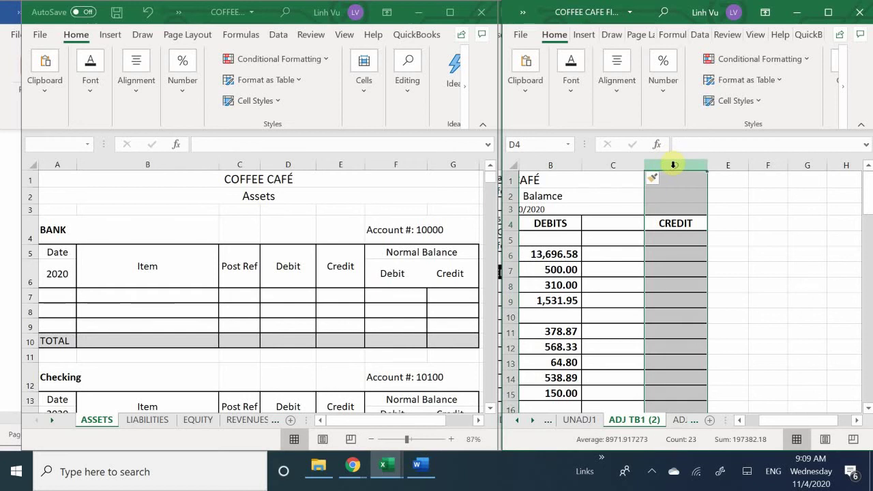
scroll(687, 228, "down", 9)
scroll(693, 248, "up", 7)
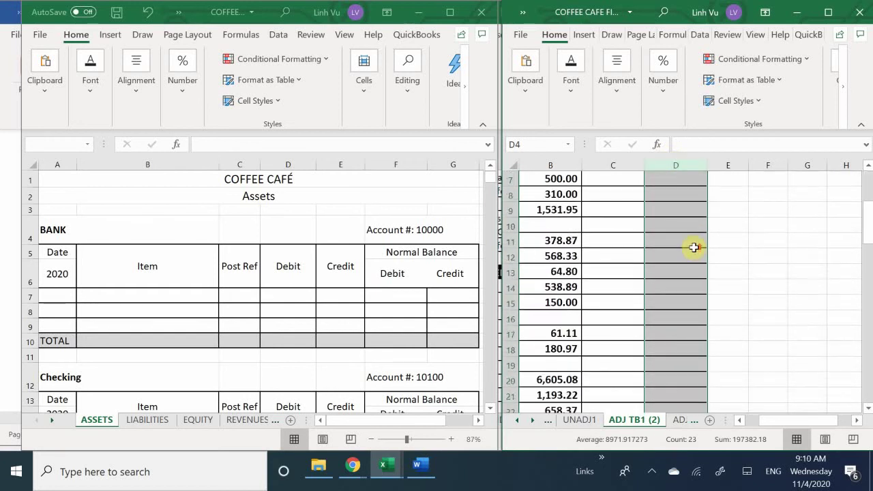
scroll(694, 247, "up", 2)
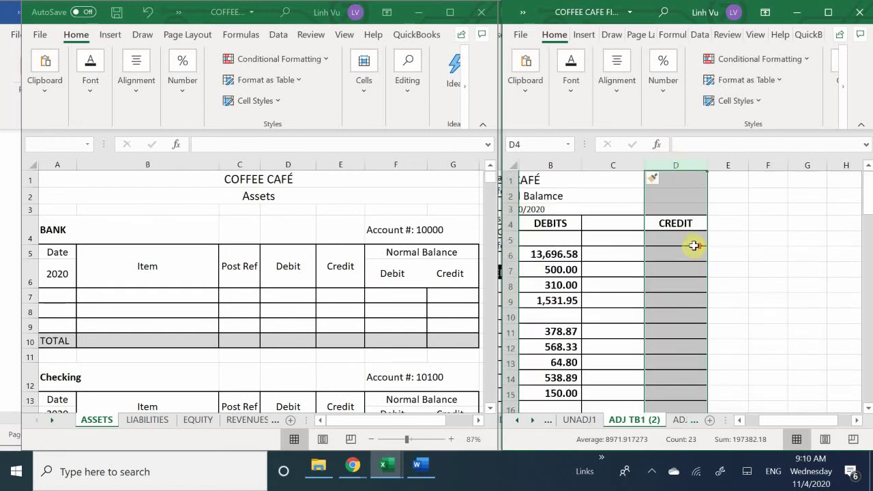
left_click(733, 171)
right_click(727, 164)
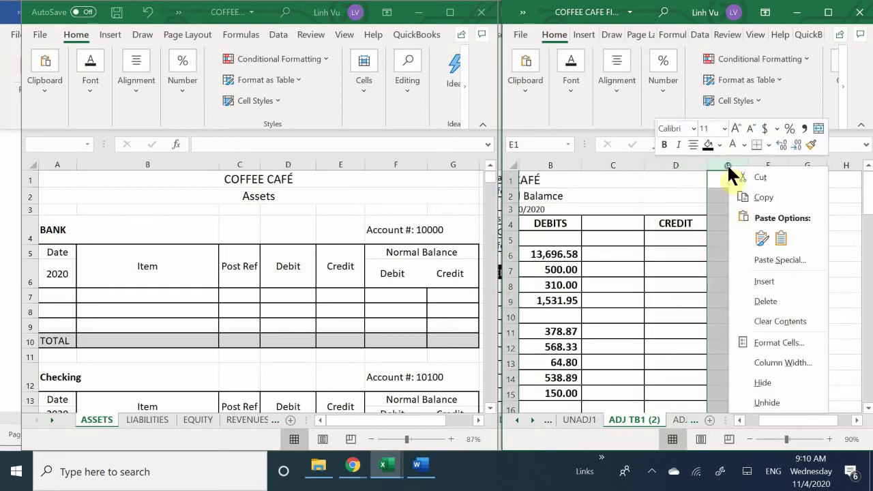
key("i")
left_click(669, 163)
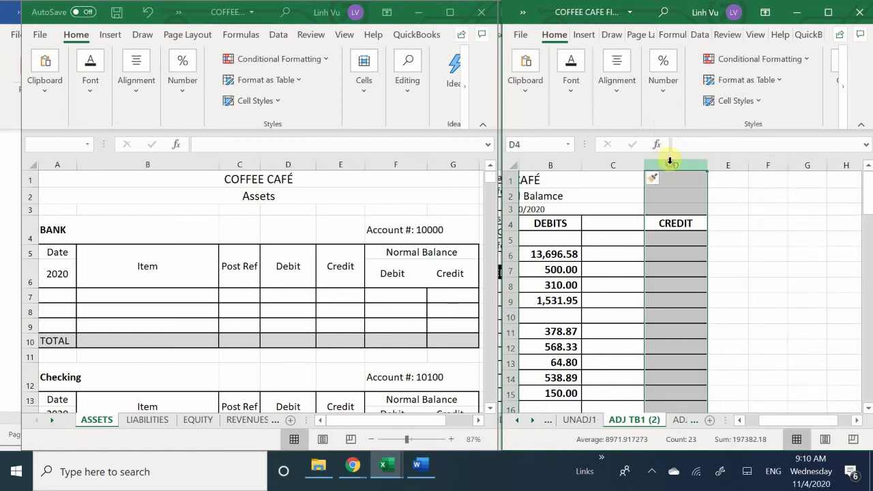
right_click(665, 164)
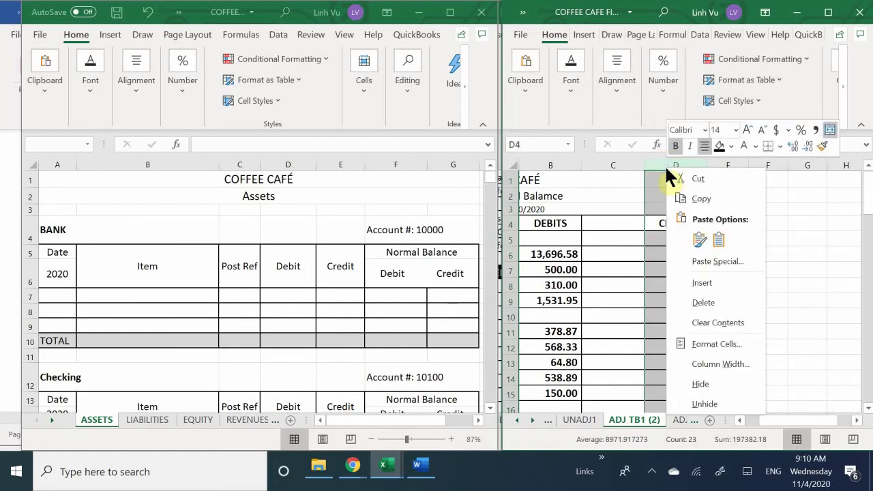
left_click(723, 287)
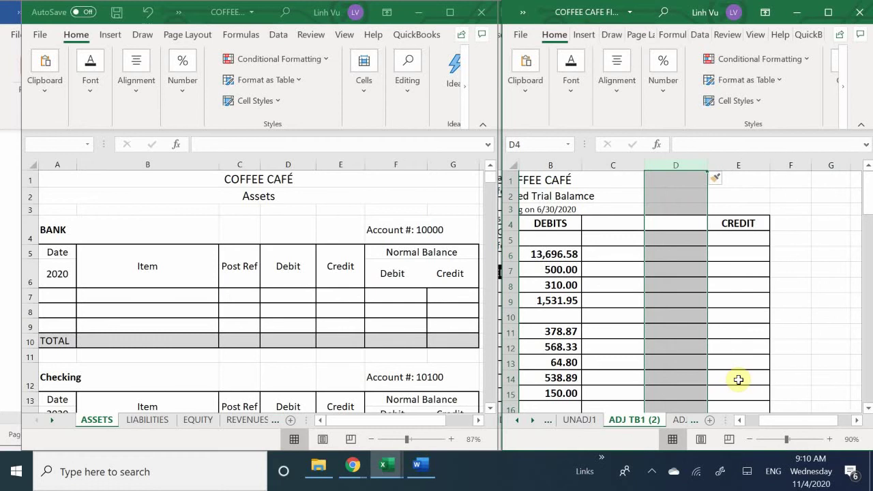
Step: Enter the column headings DEBIT in C4 and CREDITS in D4
left_click(608, 225)
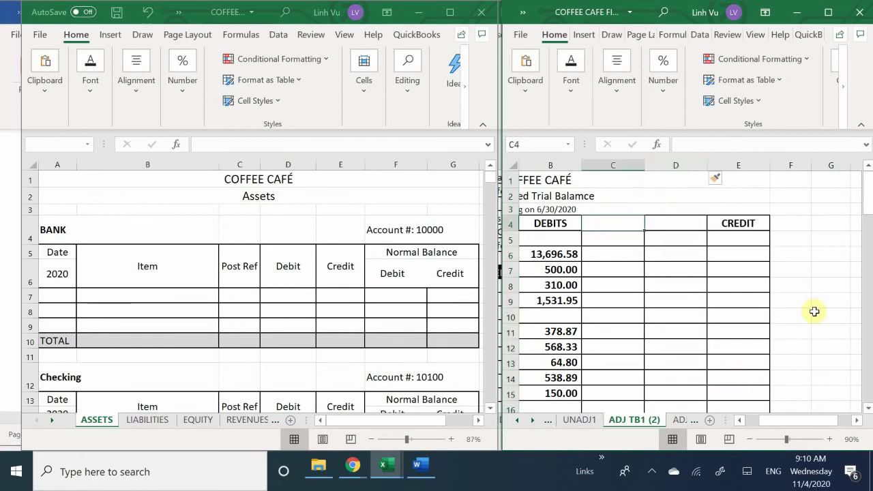
type("DEN")
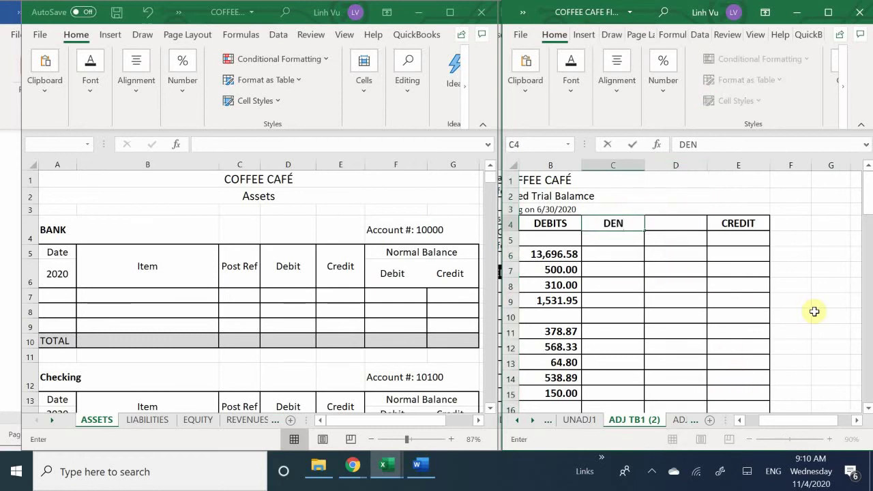
key("BackSpace")
type("BIT")
key("Tab")
type("C")
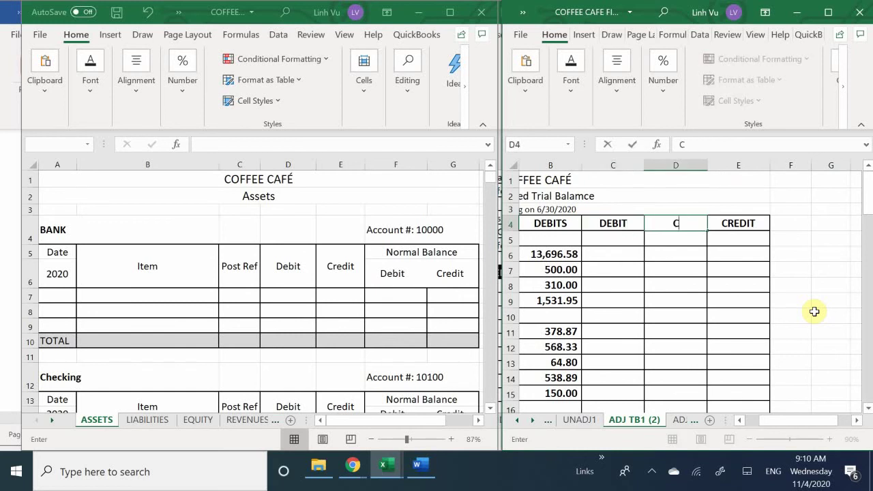
type("REDITS")
key("Return")
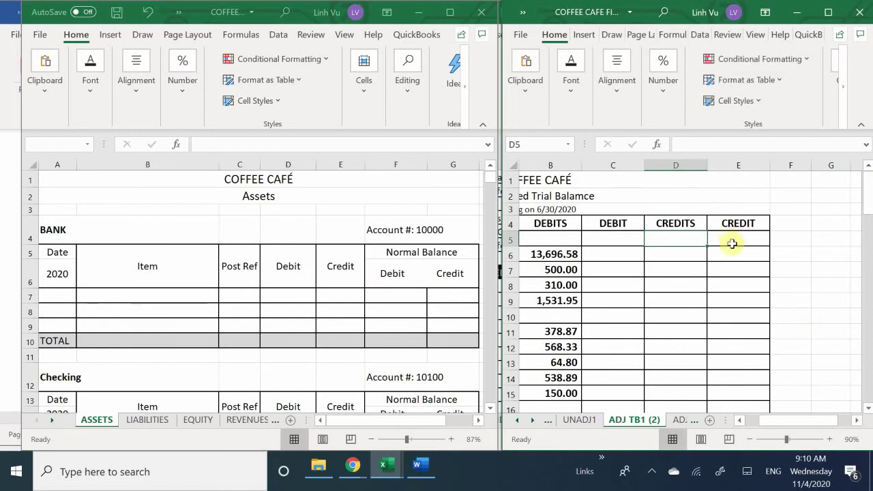
Step: Copy the CREDIT amounts from E5 down through the total row into the CREDITS column starting at D5
left_click_drag(734, 240, 741, 364)
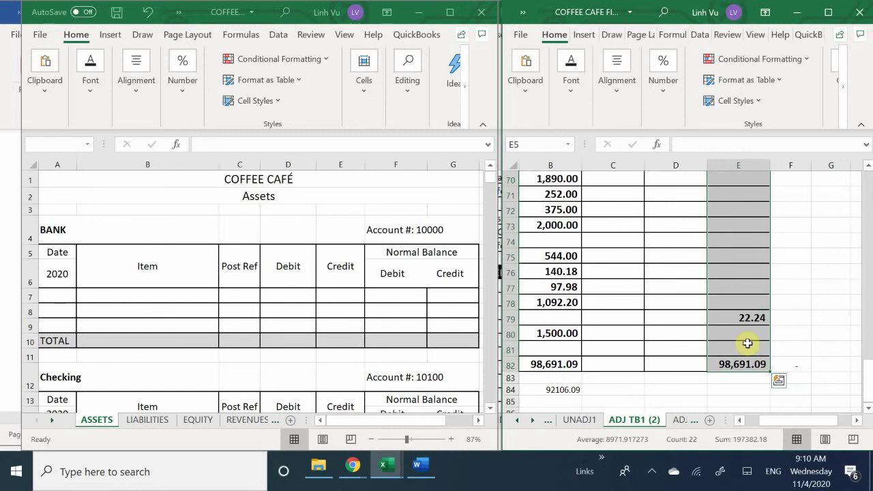
key("ctrl+c")
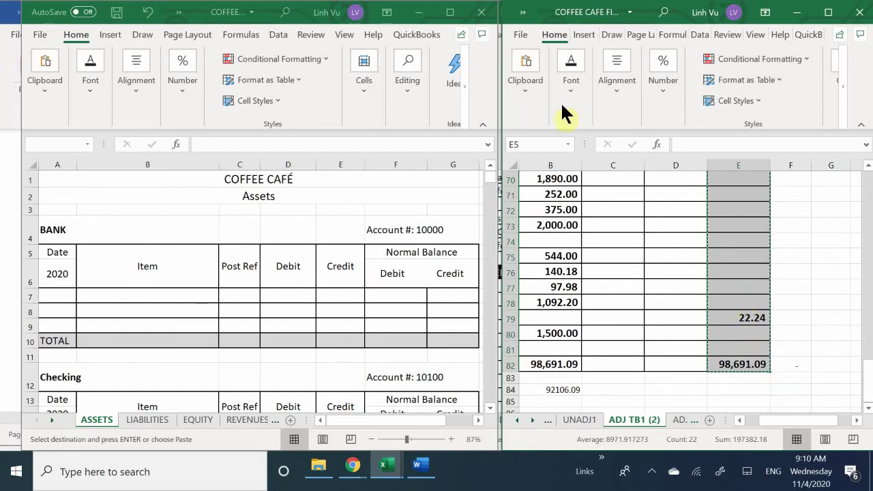
scroll(683, 237, "up", 20)
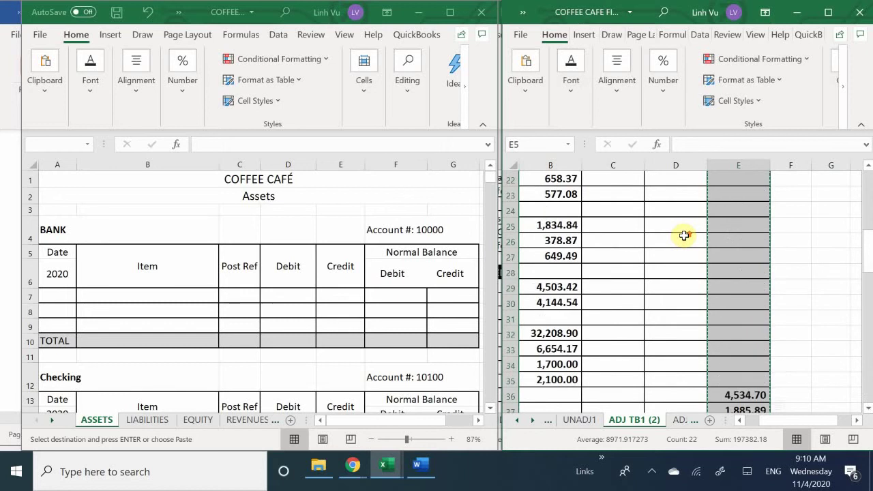
scroll(684, 236, "up", 2)
left_click(675, 238)
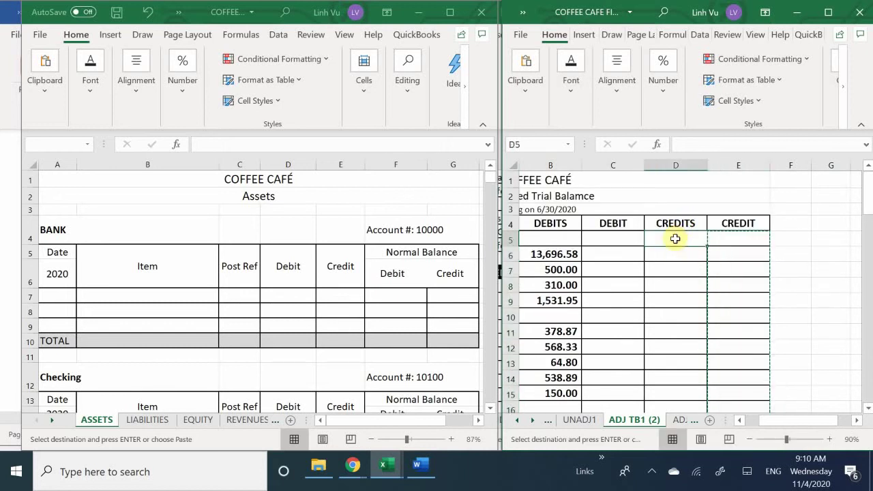
key("ctrl+v")
scroll(718, 280, "down", 7)
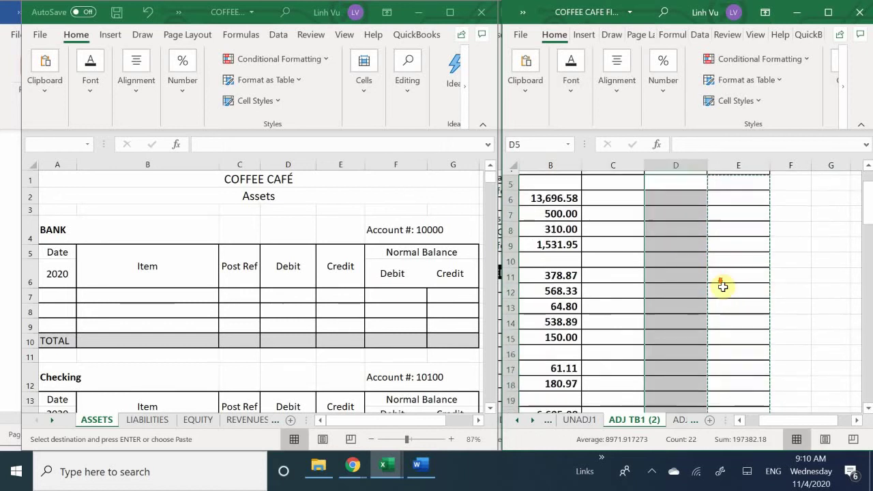
scroll(735, 297, "down", 3)
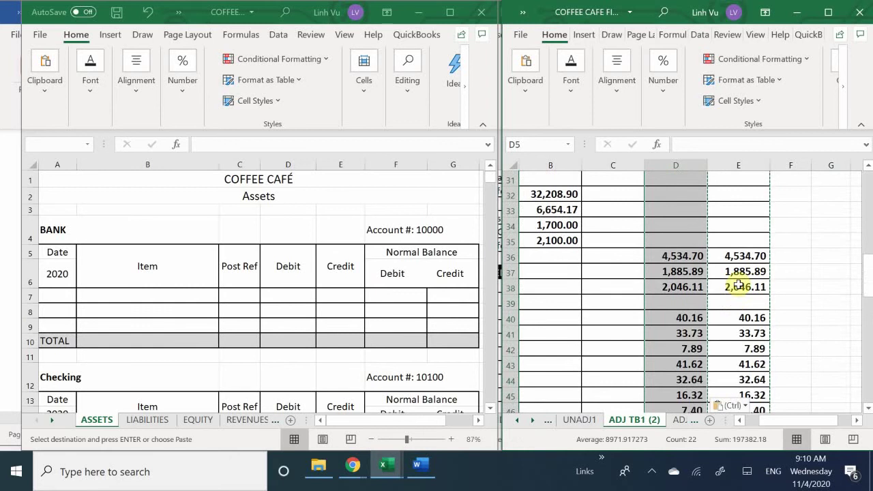
left_click(738, 285)
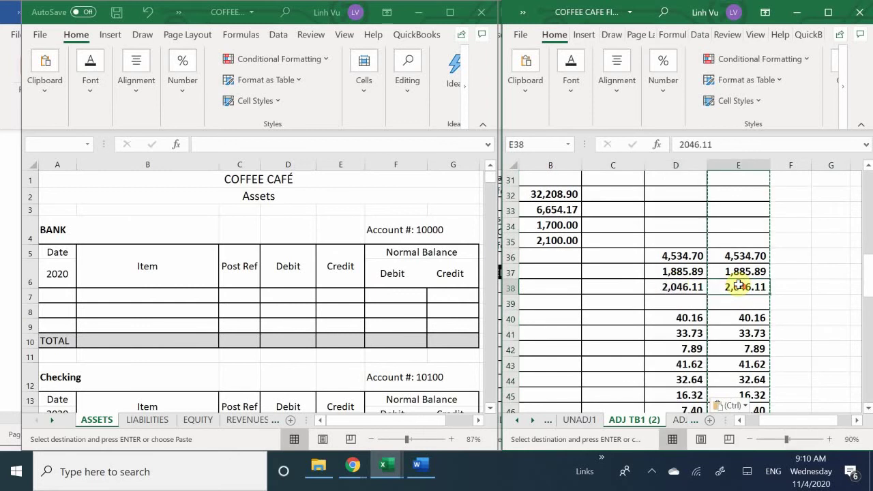
scroll(736, 283, "up", 10)
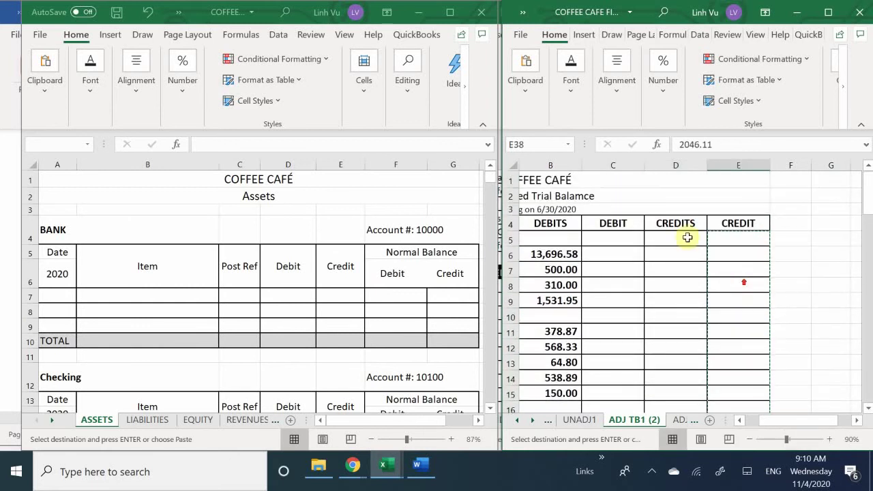
Step: Set the Checking debit in B6 to 12,578.80, the final Checking balance in the ledger's ASSETS sheet
left_click(615, 236)
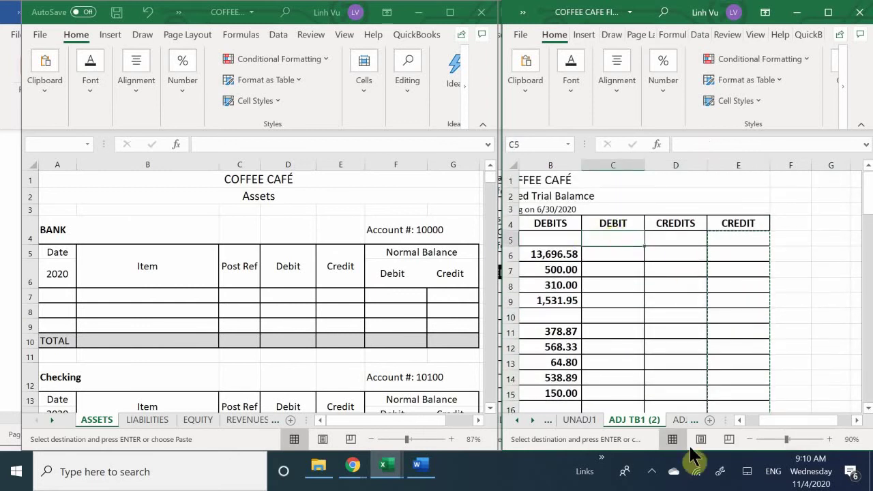
left_click_drag(797, 419, 755, 428)
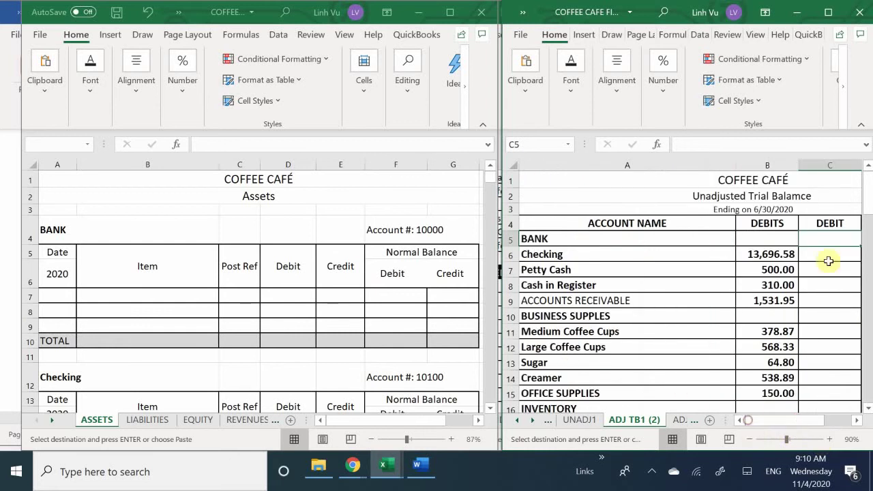
left_click(789, 267)
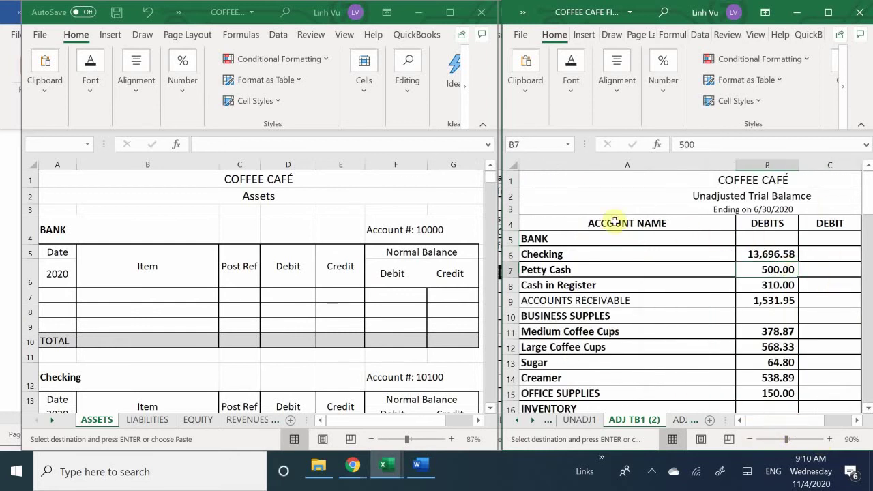
left_click(766, 254)
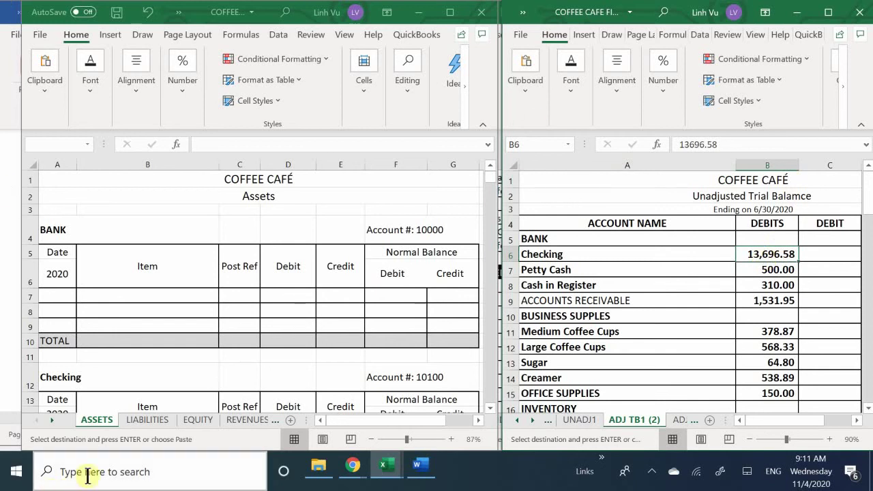
left_click(193, 370)
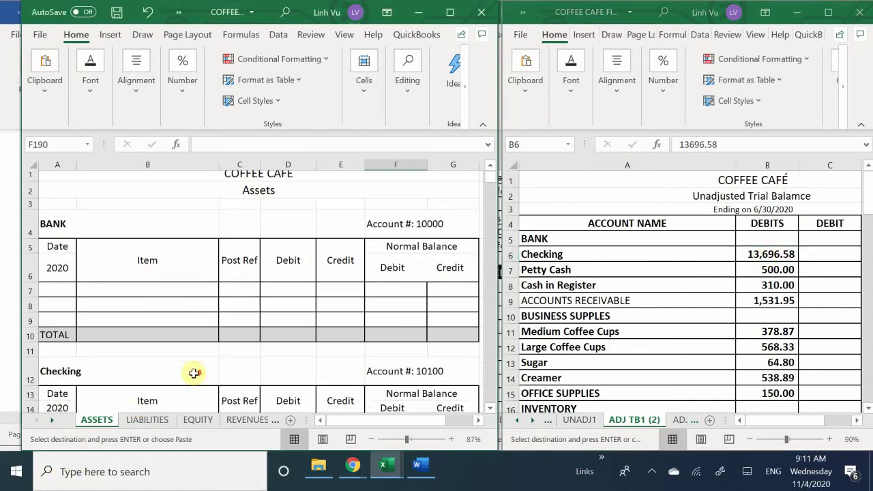
scroll(194, 375, "down", 5)
scroll(194, 375, "down", 8)
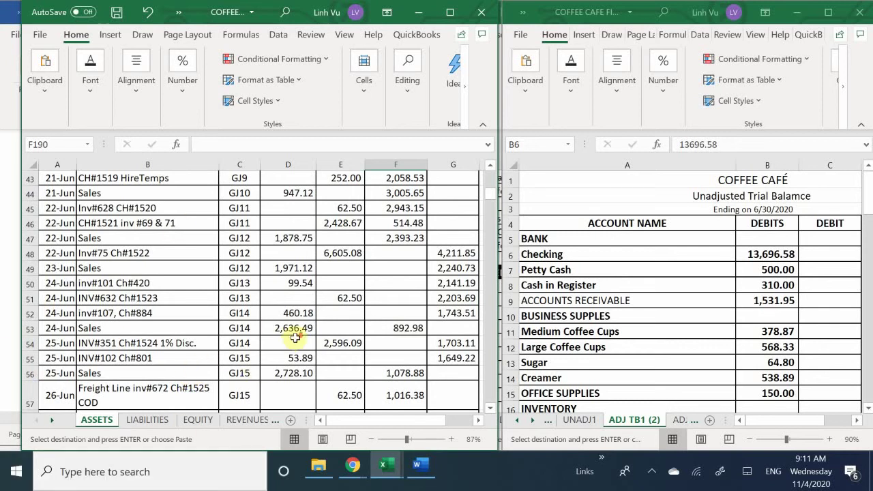
scroll(293, 334, "down", 3)
scroll(293, 334, "down", 5)
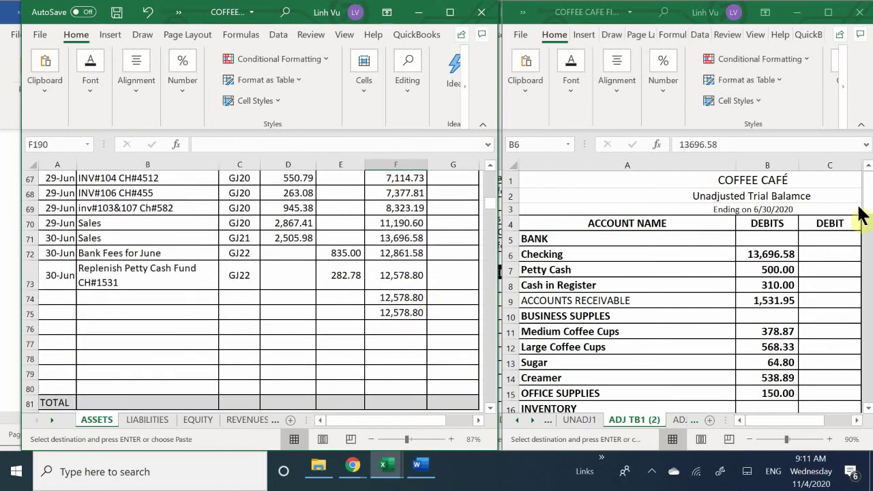
left_click(748, 253)
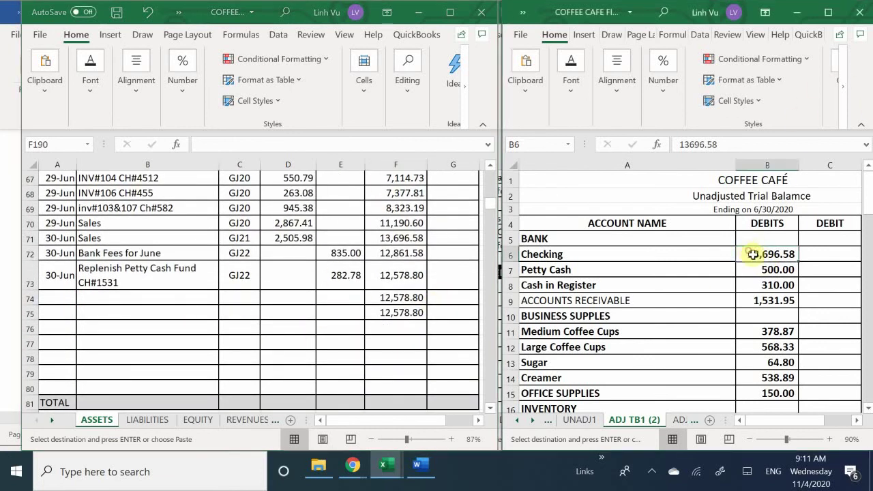
type("12,578.")
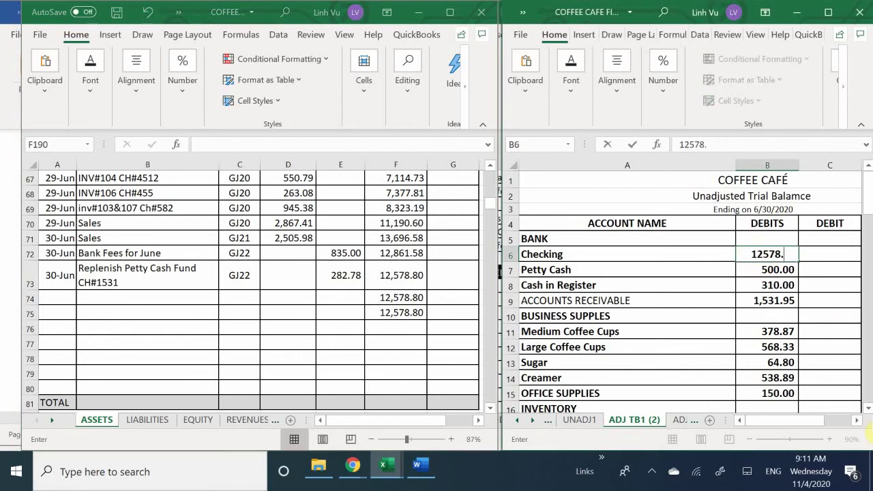
type("80")
key("Return")
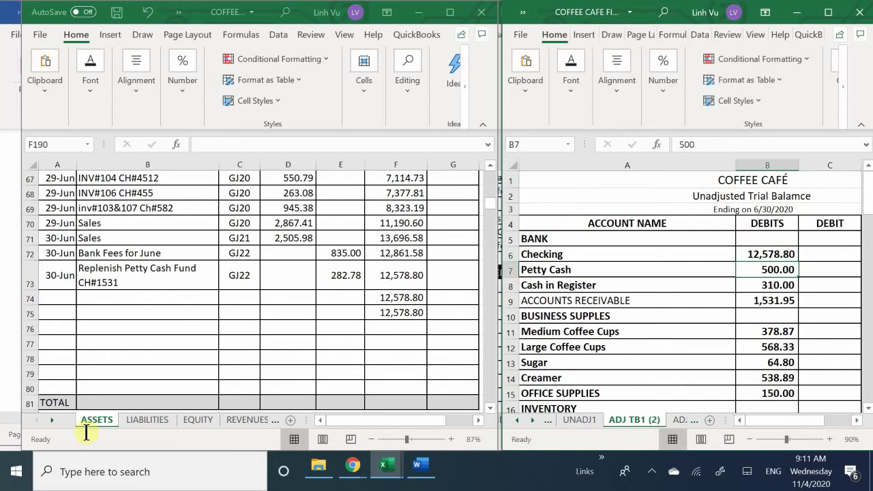
Step: Check the Petty Cash and Cash in Register balances in the ledger's ASSETS sheet against the trial balance
scroll(285, 335, "down", 2)
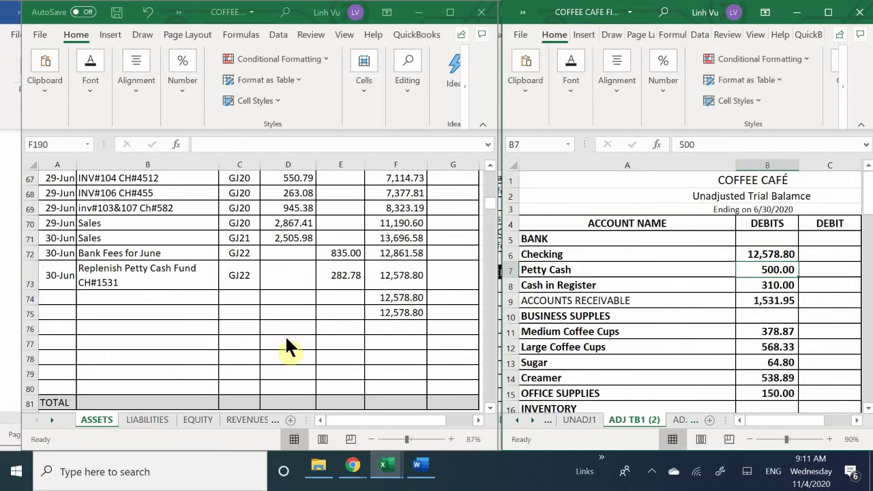
scroll(285, 335, "down", 4)
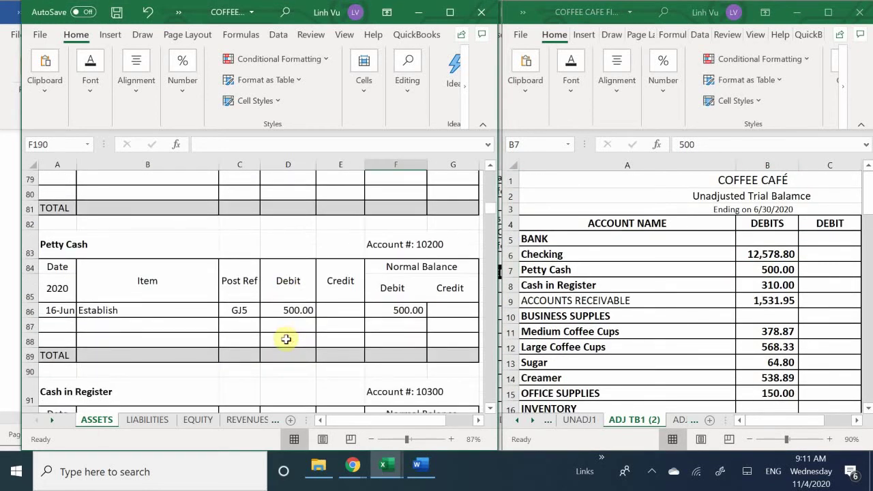
scroll(286, 339, "down", 3)
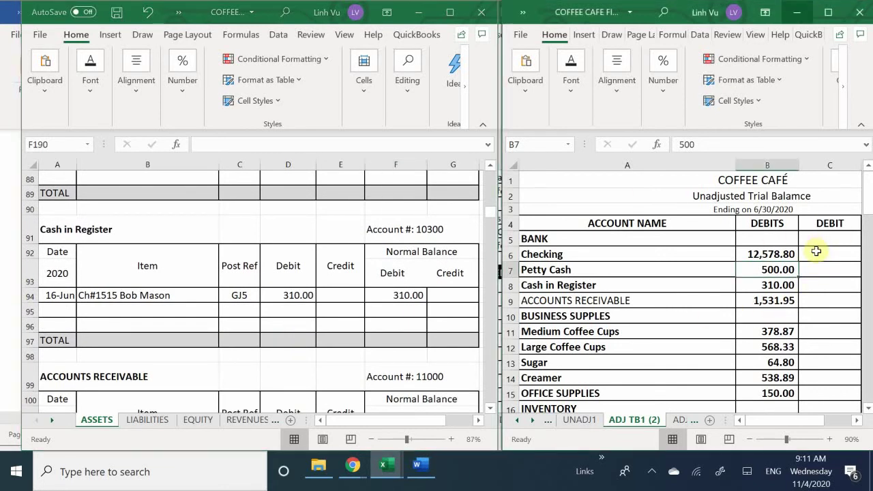
Step: Change the font color of the DEBIT column cells C5 through C82 to a dark blue
left_click_drag(824, 238, 611, 381)
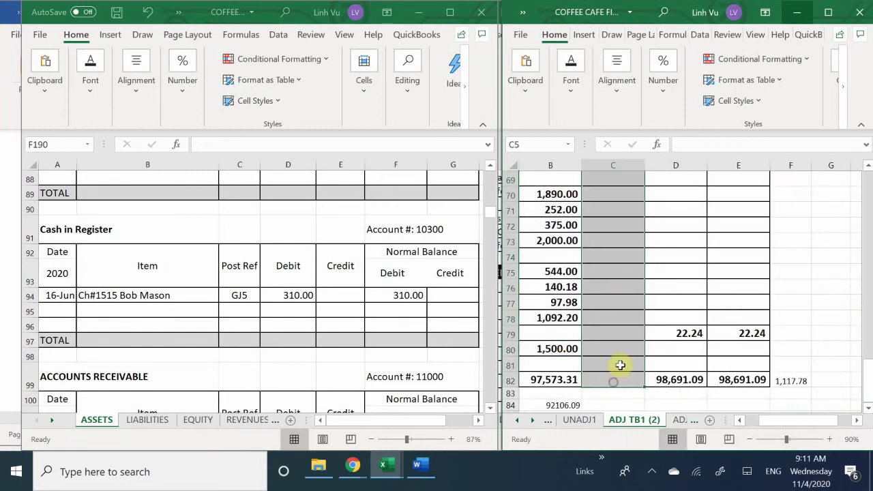
left_click(570, 99)
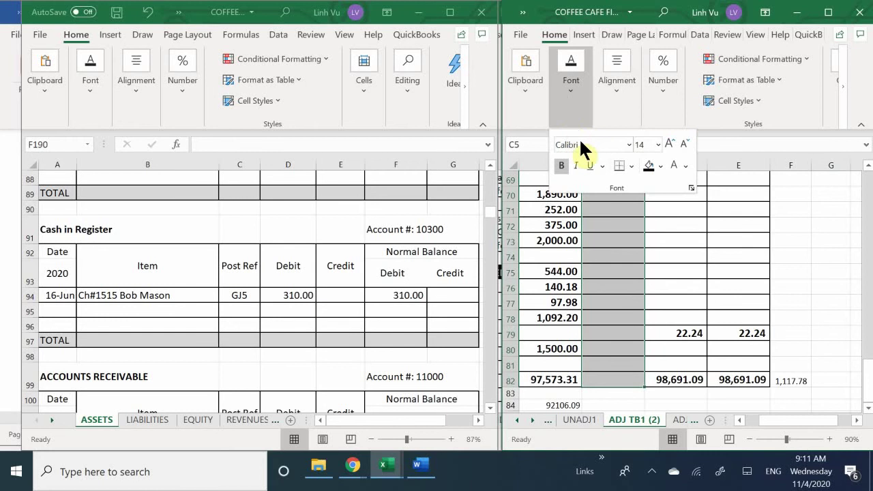
left_click(661, 166)
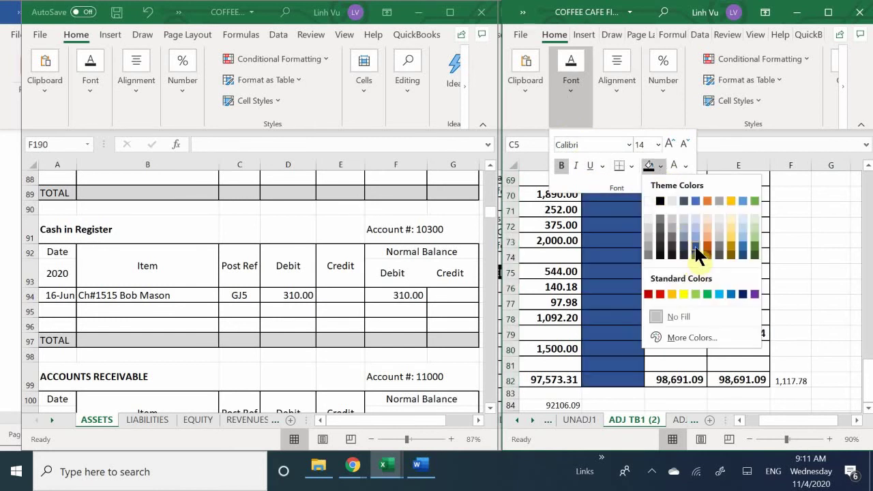
left_click(685, 165)
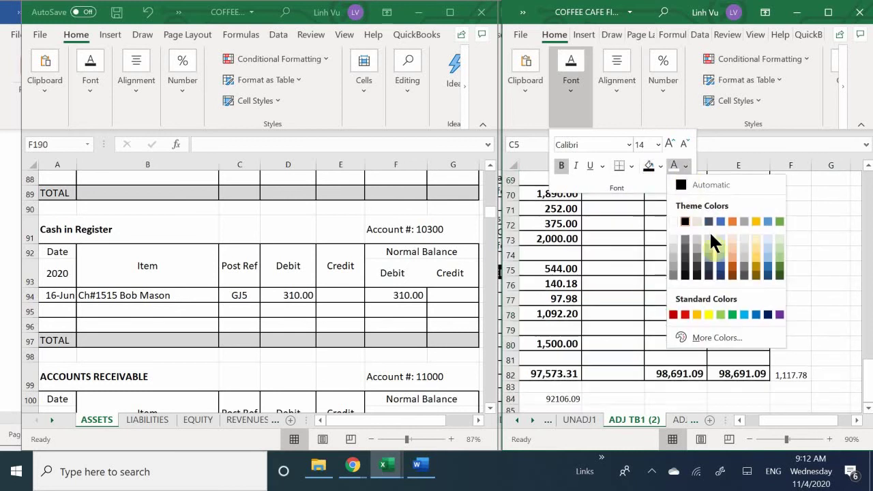
left_click(723, 273)
scroll(720, 273, "up", 20)
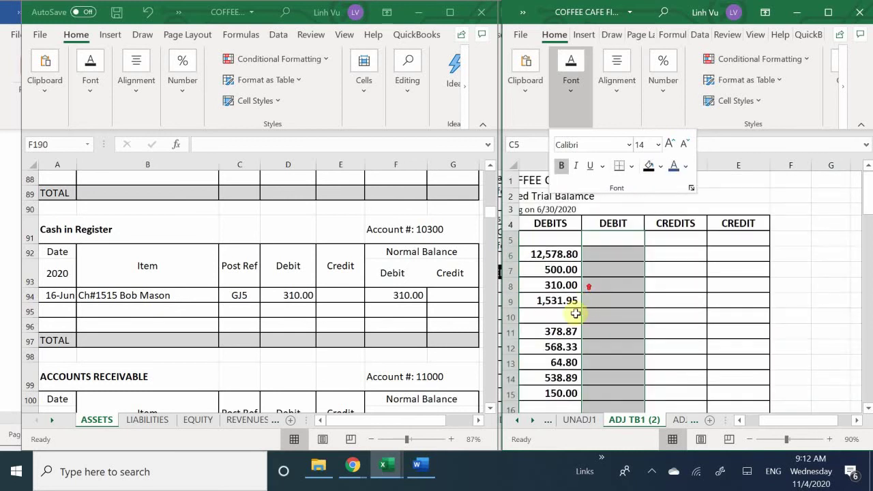
Step: Start a formula beginning with =SU in the BANK row's DEBIT cell, C5
left_click(598, 252)
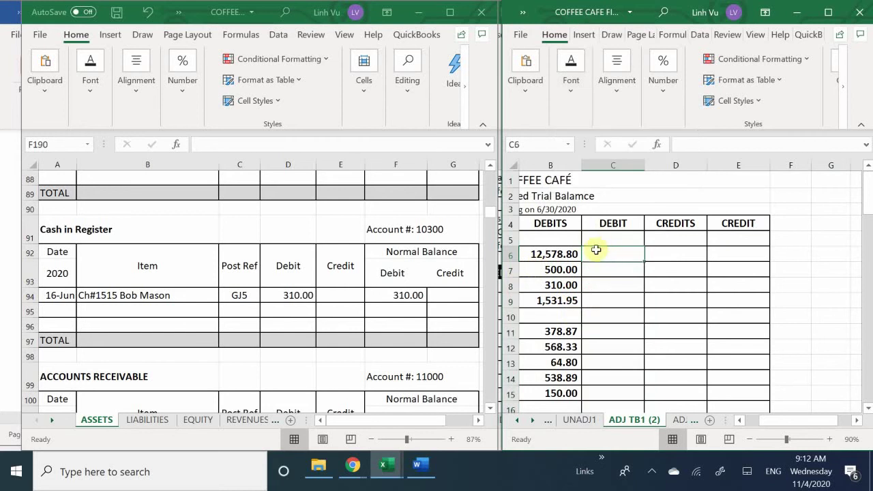
left_click(601, 240)
key("Left")
key("Left")
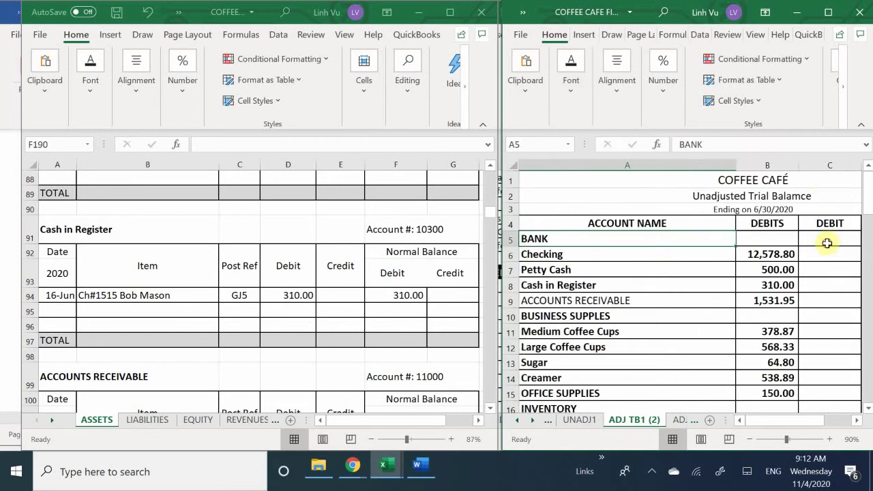
left_click(827, 244)
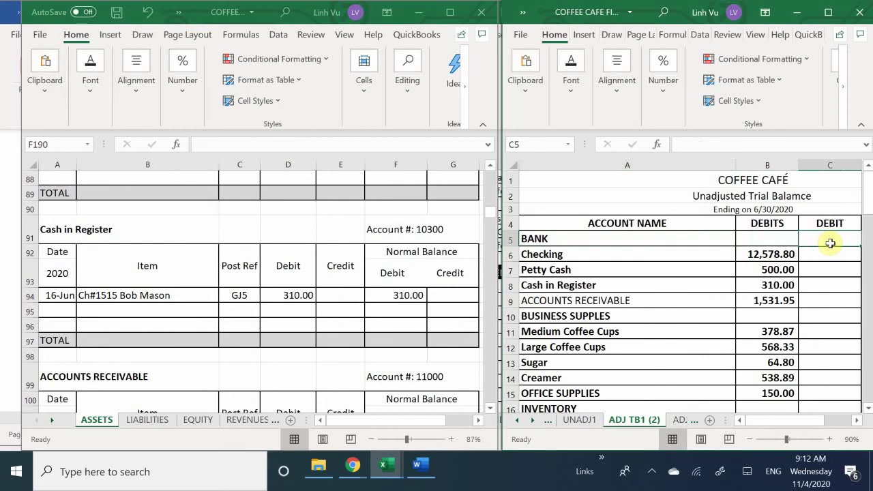
type("=")
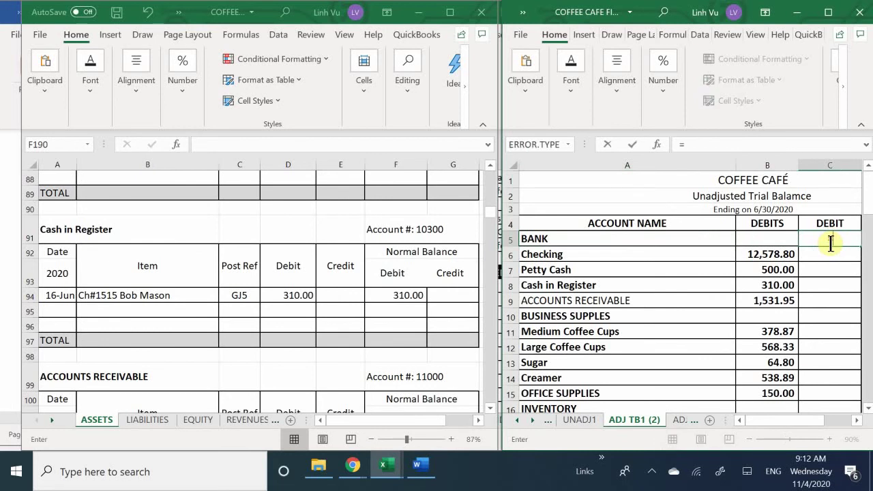
type("S")
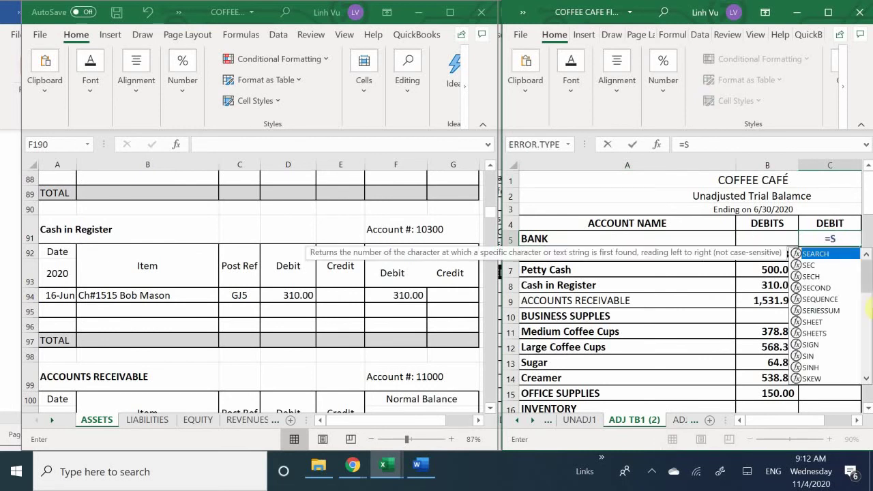
type("Y")
key("BackSpace")
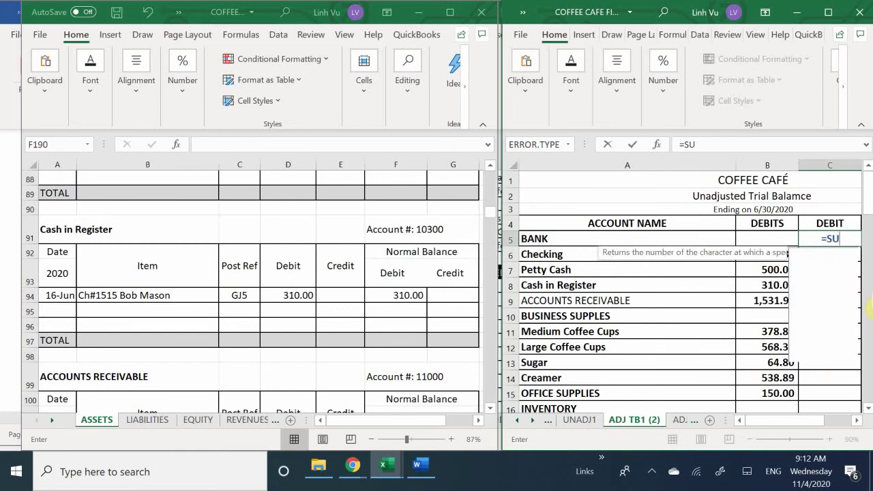
Step: Enter a SUM formula in the BANK row's DEBIT cell C5 that totals B7:B9
type("UM")
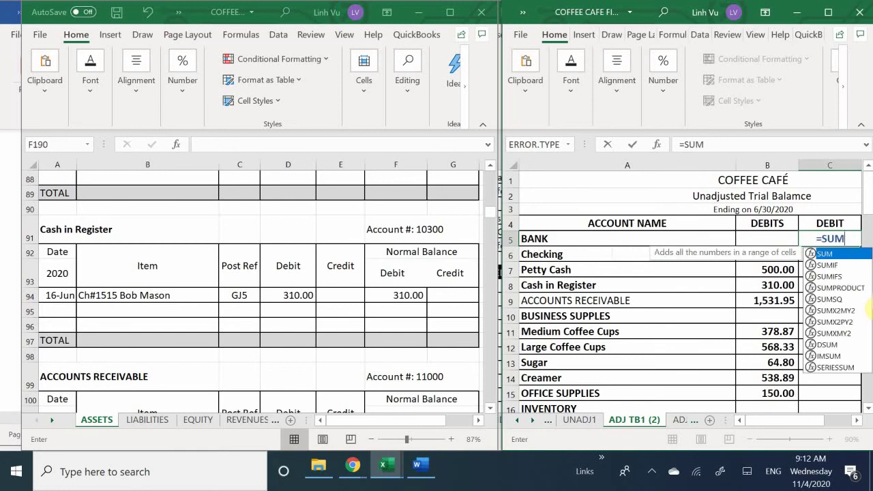
type("(")
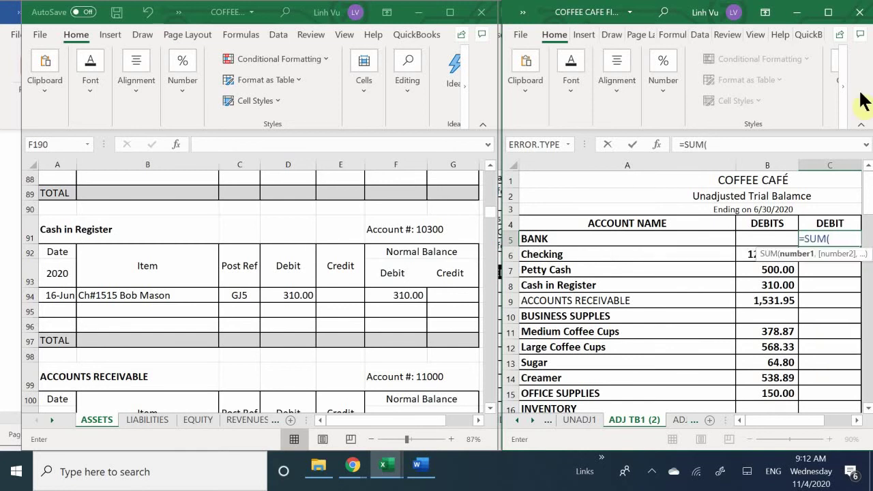
left_click_drag(756, 270, 760, 298)
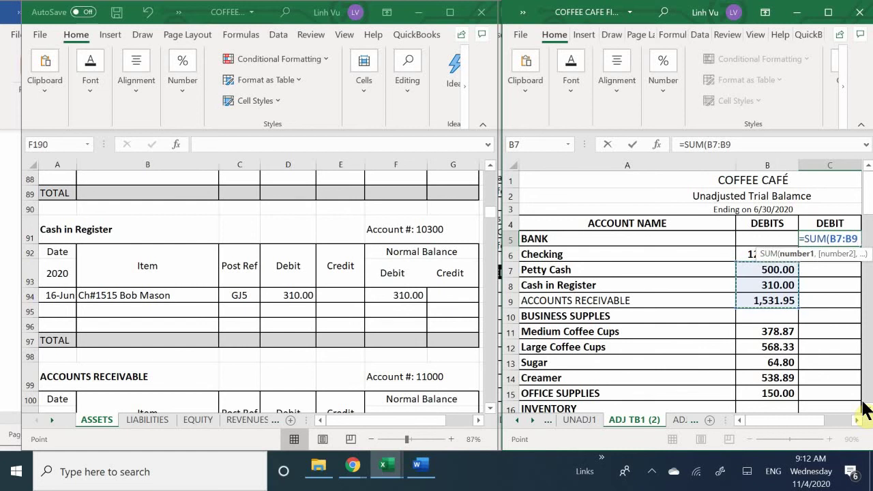
key("Return")
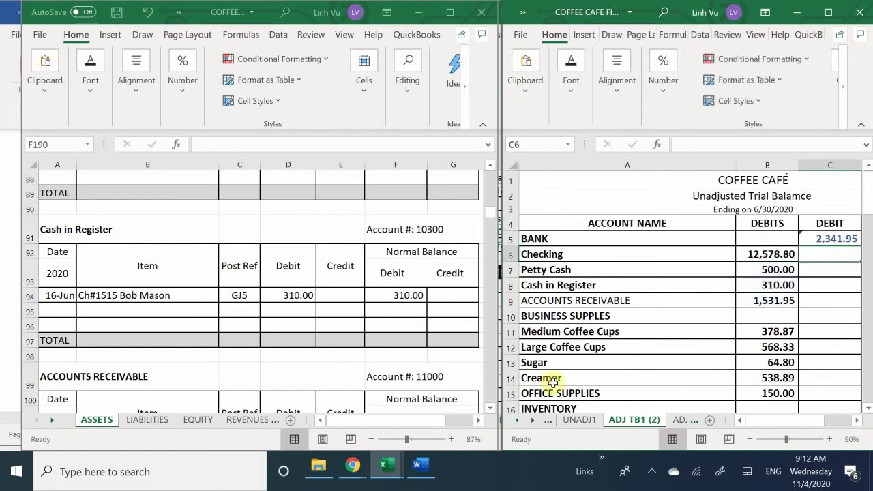
Step: Replace the BANK formula in C5 with a SUM of the Checking, Petty Cash and Cash in Register debits, B6:B8
left_click_drag(775, 418, 787, 420)
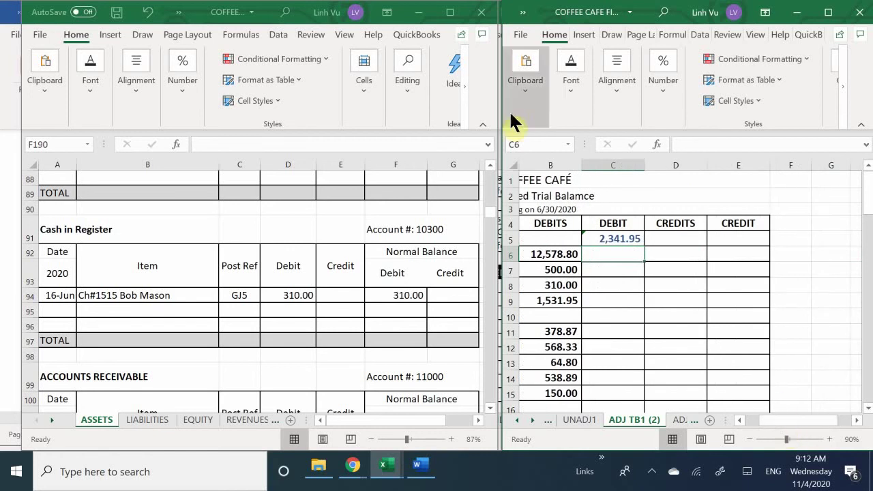
left_click(585, 239)
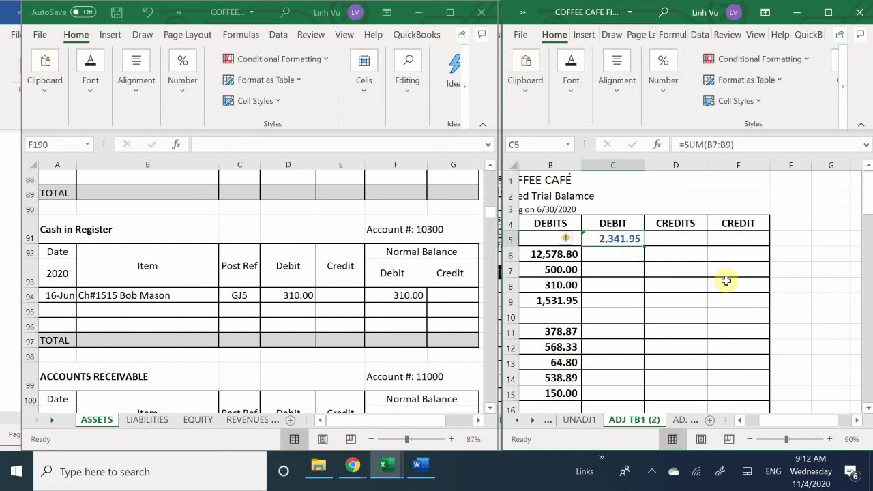
type("=SYM")
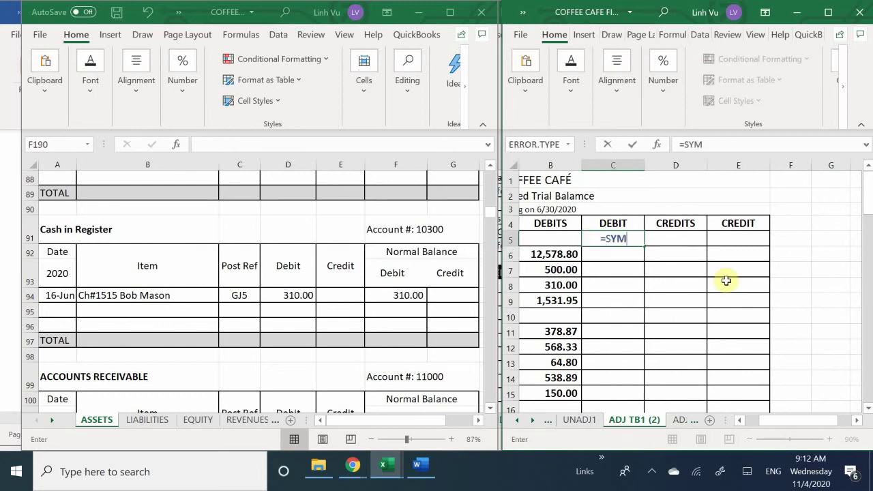
key("BackSpace")
key("BackSpace")
type("U")
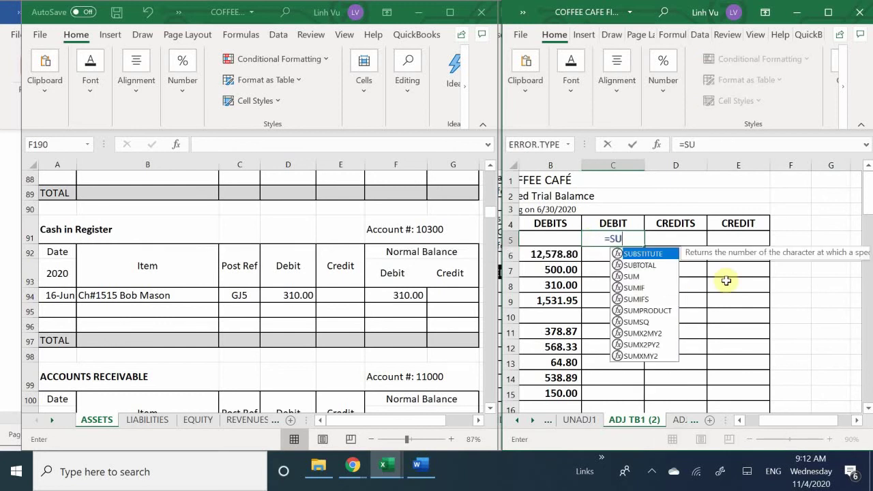
type("M")
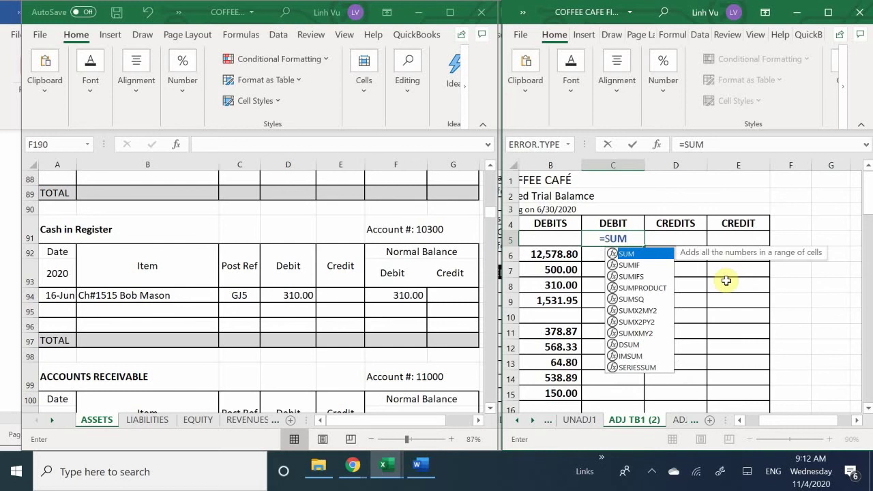
type("(")
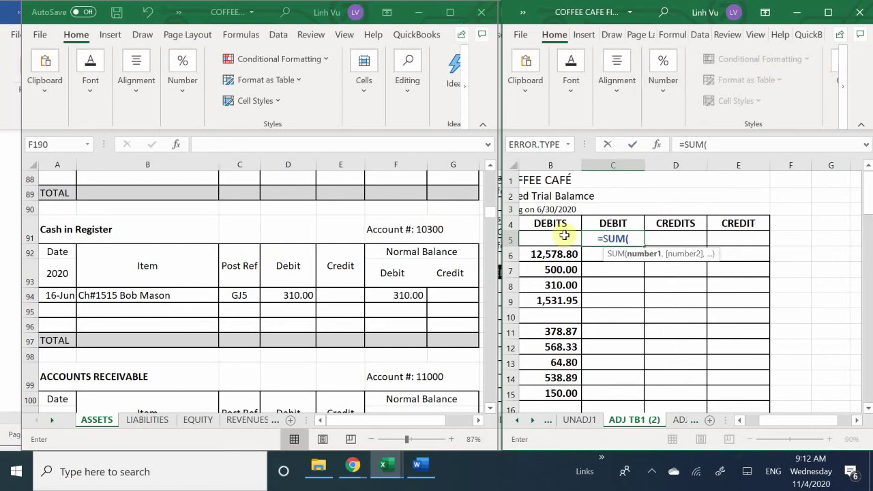
left_click_drag(562, 253, 559, 281)
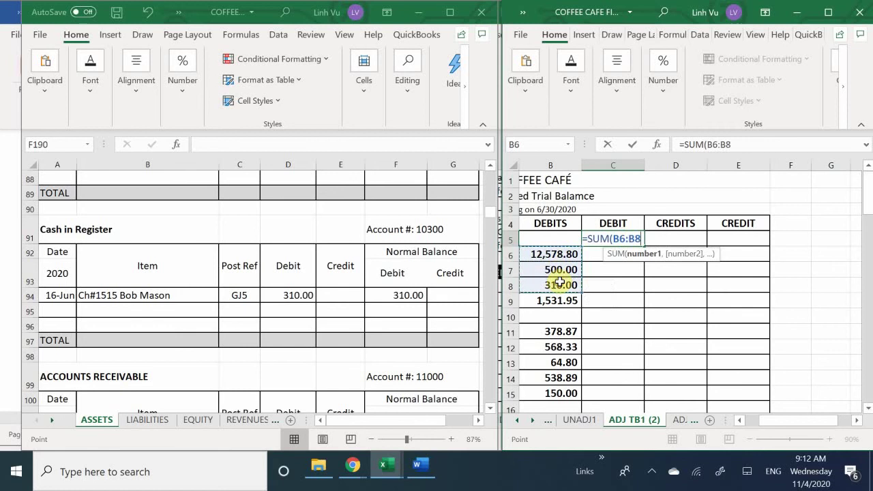
key("Return")
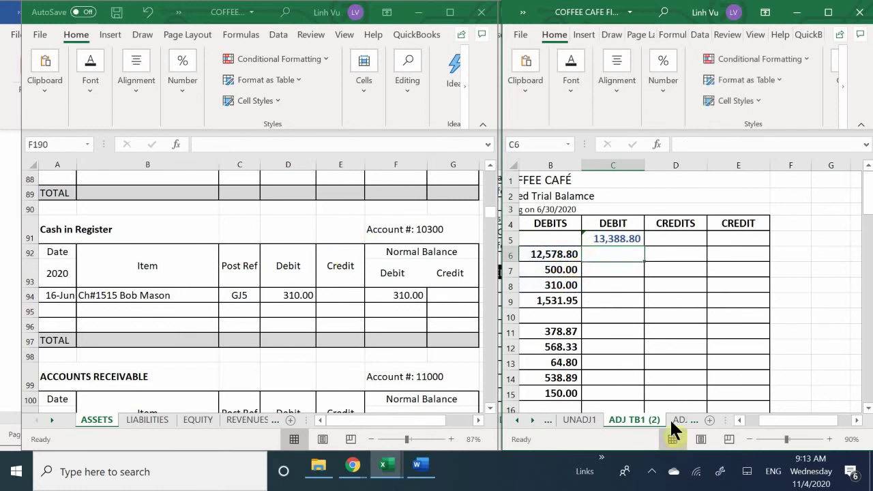
Step: Review the Accounts Receivable and Allowance For Doubtful Accounts ledgers on the ASSETS sheet
left_click(739, 420)
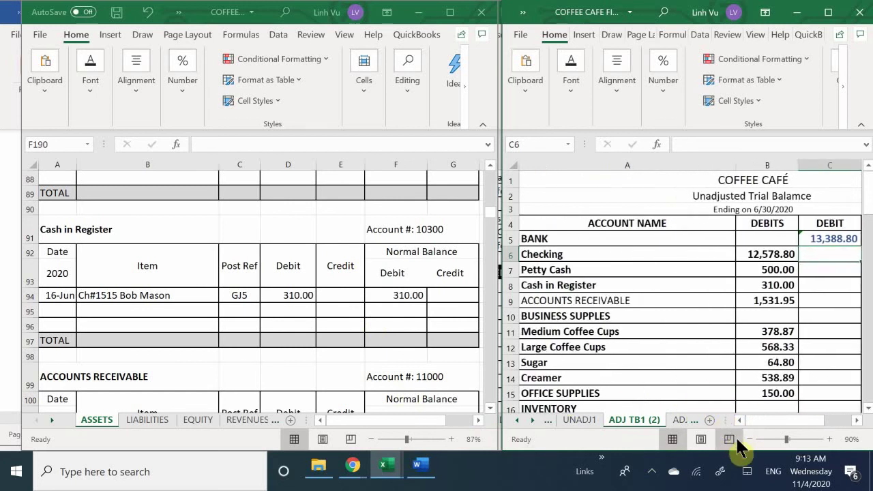
left_click(748, 439)
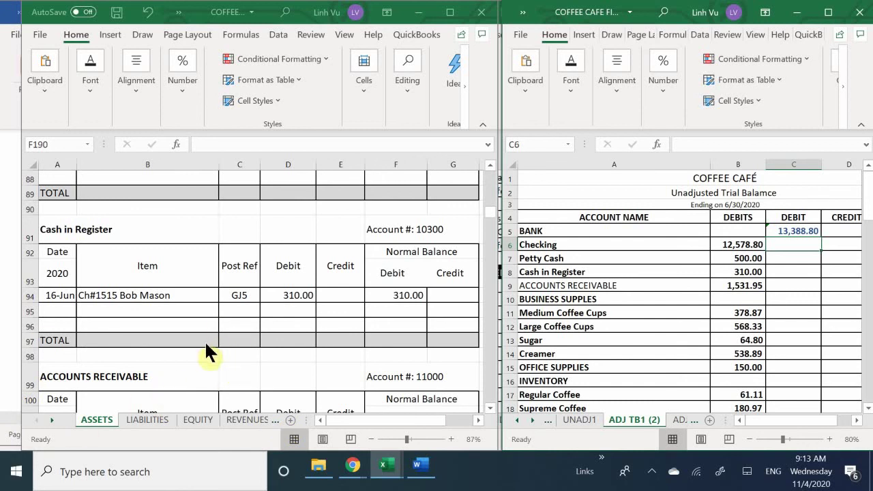
left_click(215, 356)
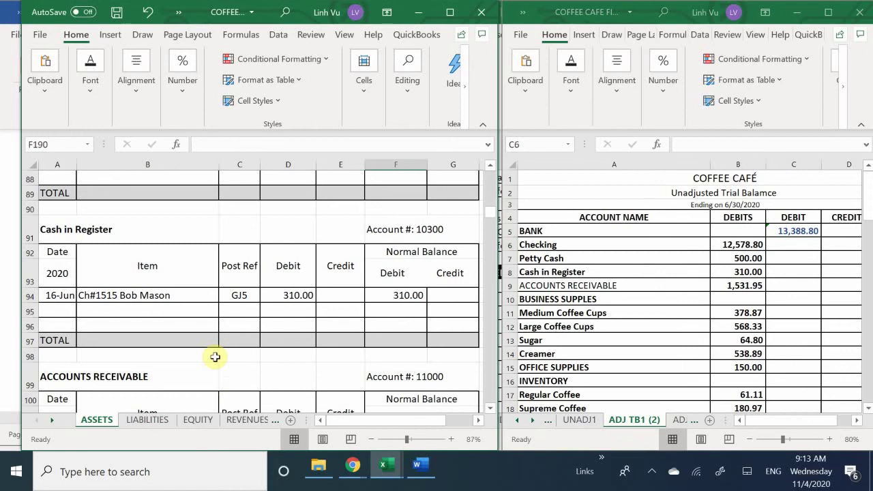
scroll(215, 357, "down", 1)
scroll(215, 356, "down", 1)
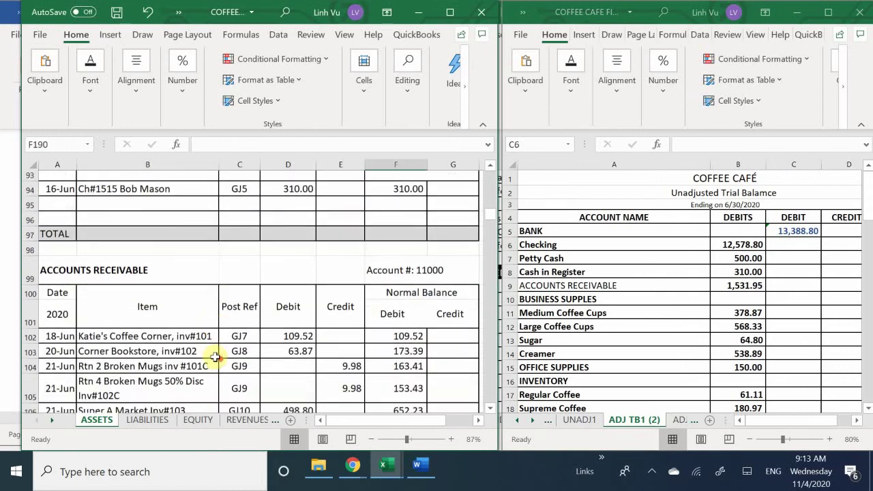
scroll(215, 357, "down", 4)
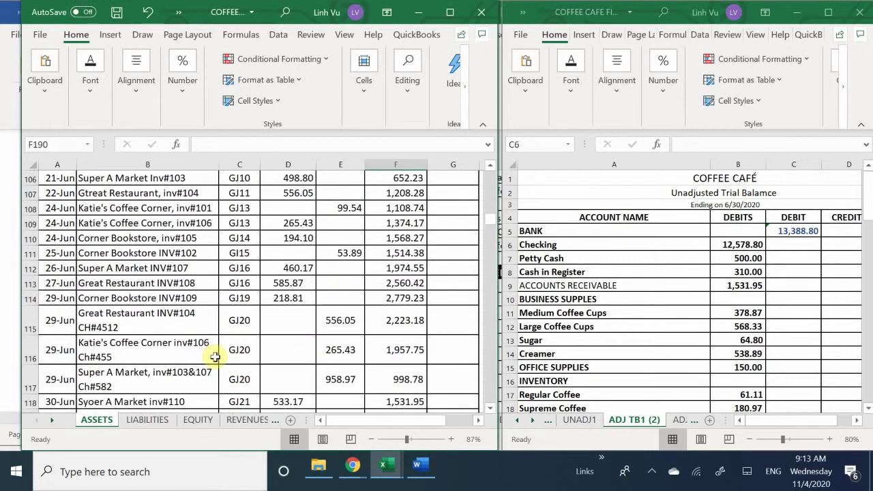
scroll(215, 357, "down", 2)
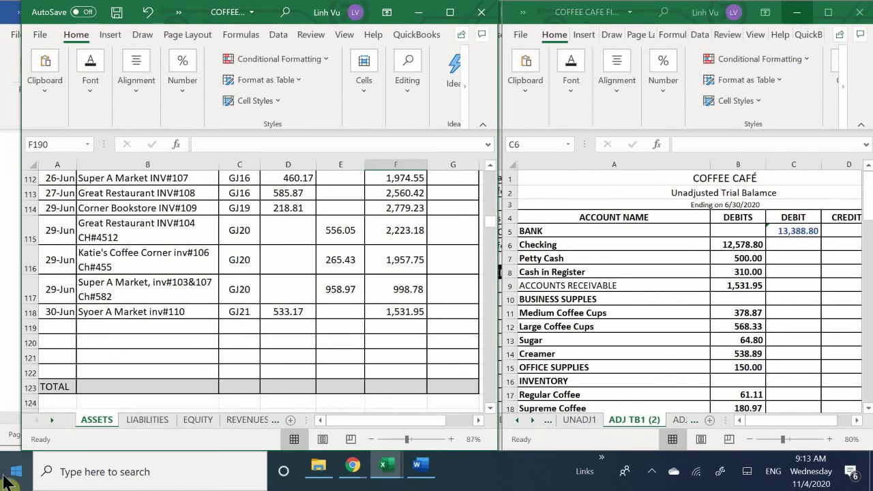
scroll(254, 326, "down", 1)
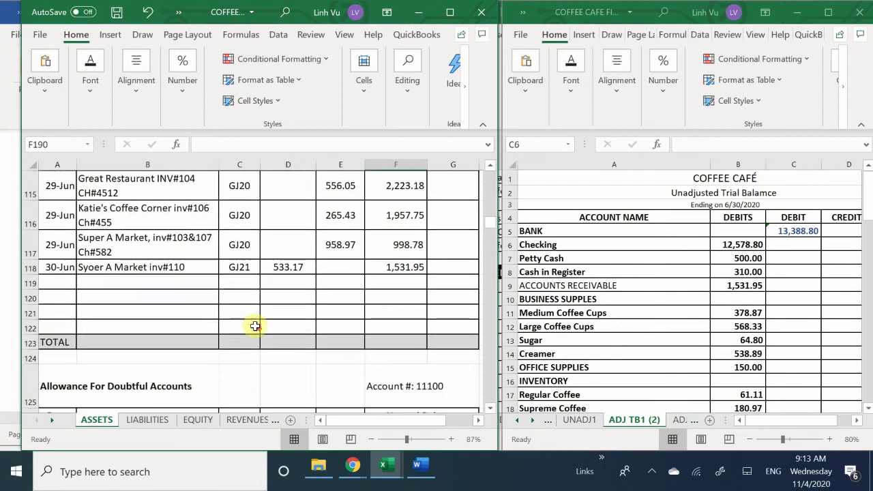
scroll(254, 326, "down", 2)
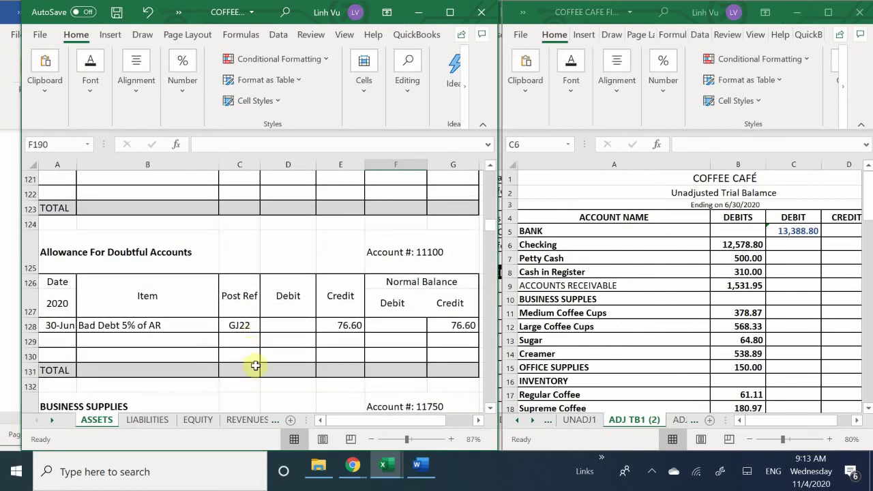
Step: Insert a blank row above BUSINESS SUPPLES in the ADJ TB1 (2) trial balance
left_click(510, 300)
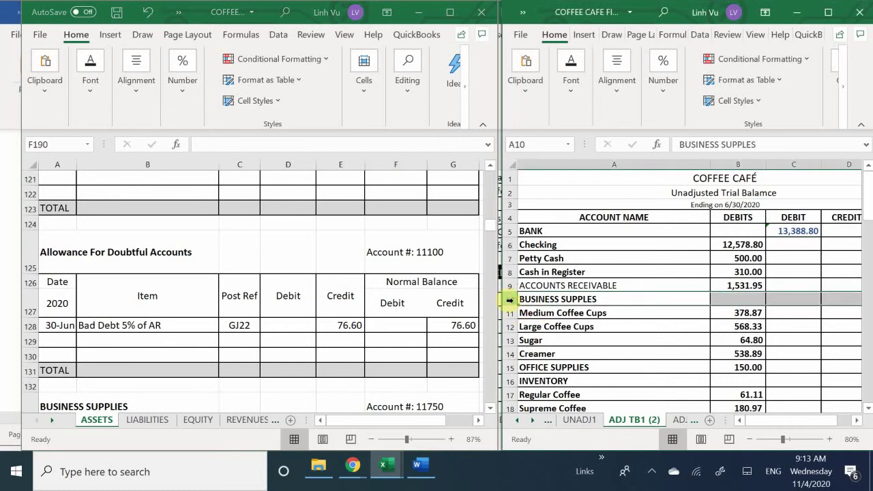
right_click(510, 299)
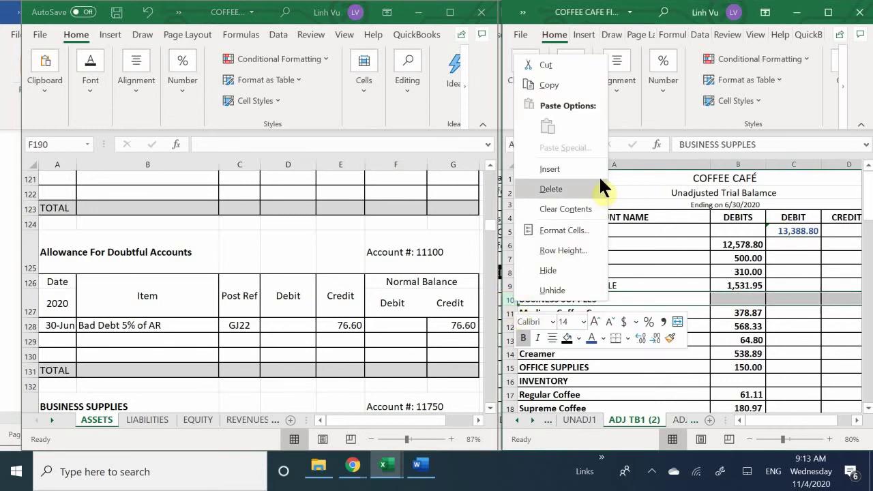
left_click(573, 170)
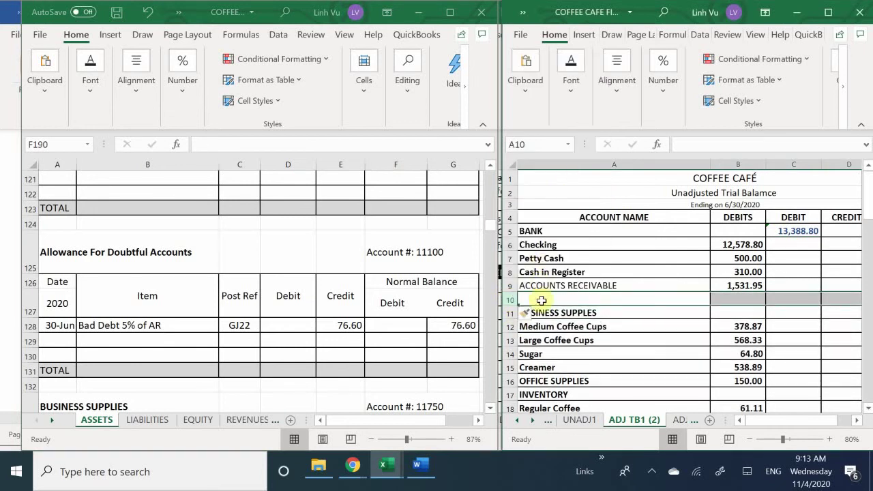
Step: Name the account in the new row 10 "Allowance For Doubtful Accounts"
type("A")
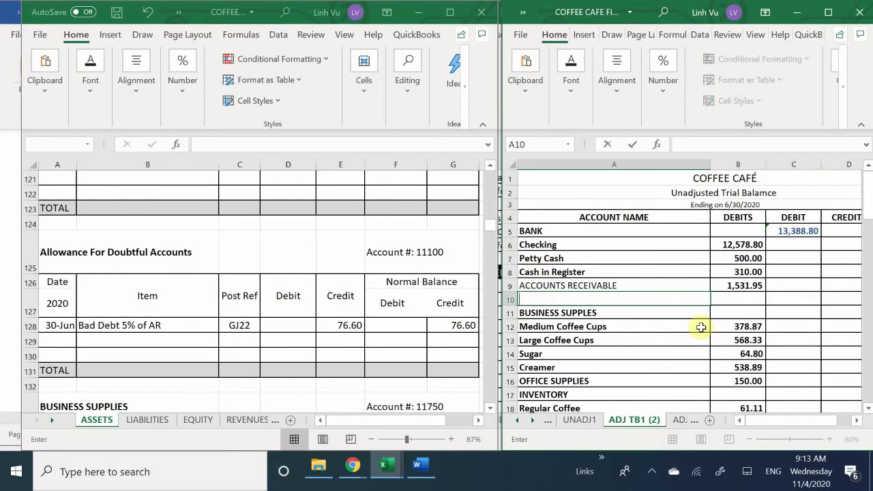
key("BackSpace")
type("Ak")
type("llowa")
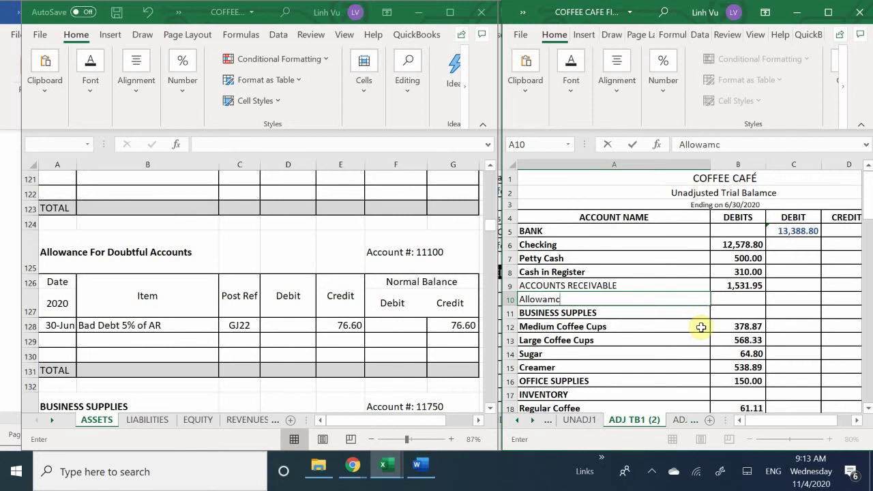
type("nce fo")
key("BackSpace")
key("BackSpace")
type("For Doubtfy")
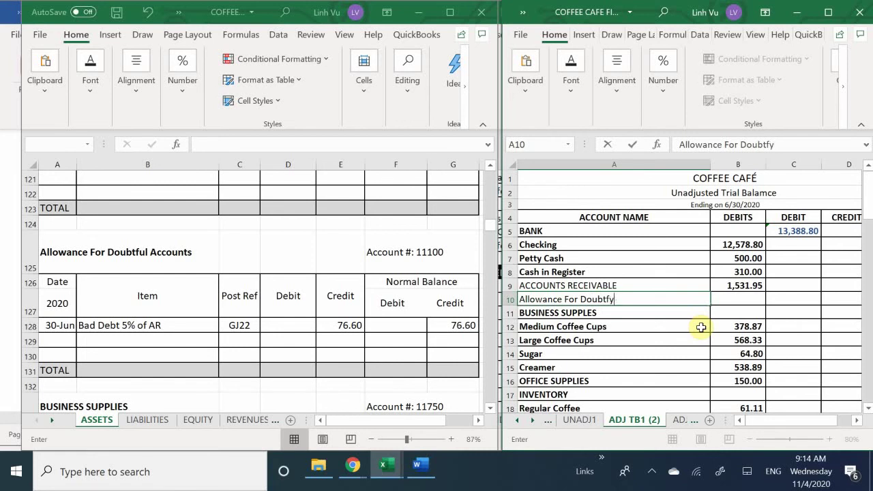
key("BackSpace")
type("ul Accounts")
key("Return")
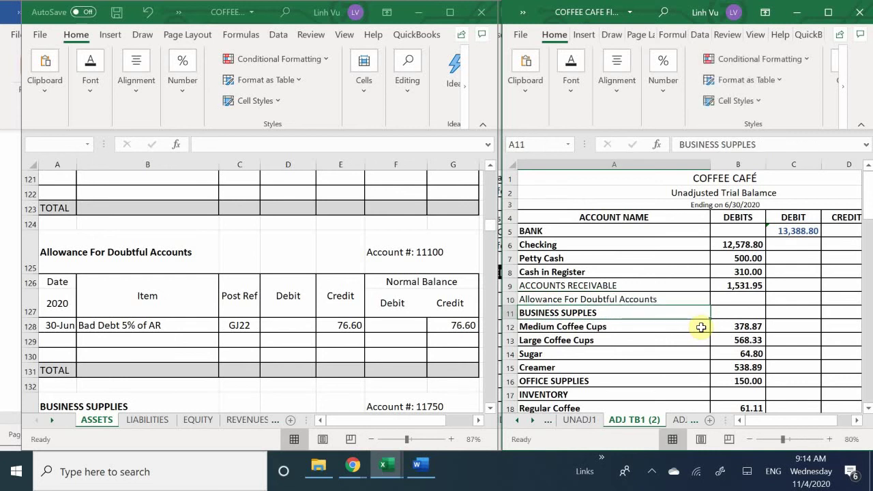
Step: Enter 76.60 in the CREDITS column for Allowance For Doubtful Accounts, cell D10
key("Right")
key("Up")
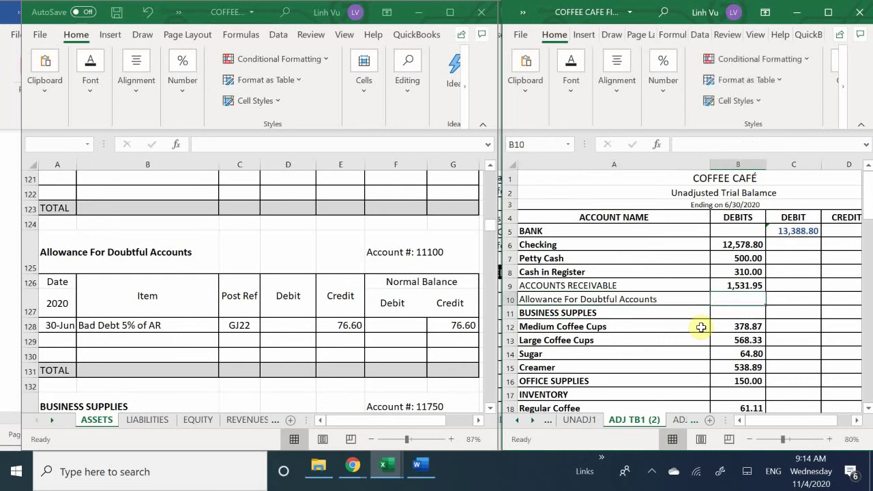
key("Right")
key("Right")
key("Left")
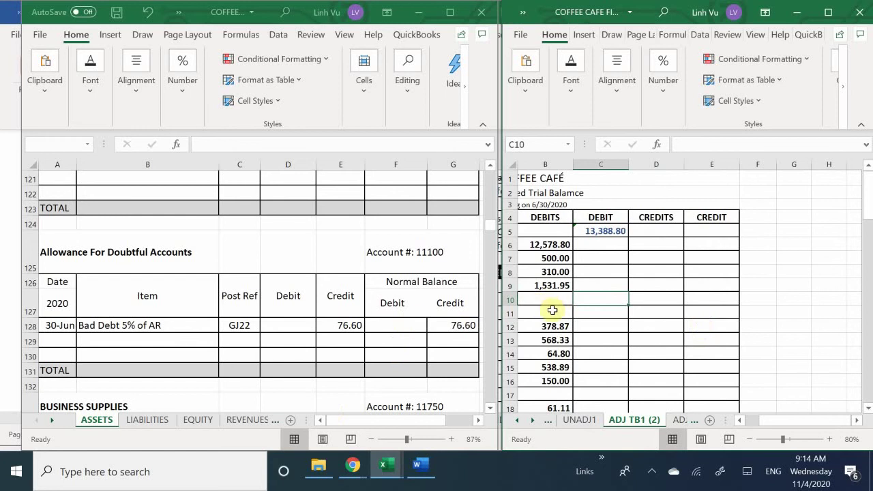
left_click(647, 299)
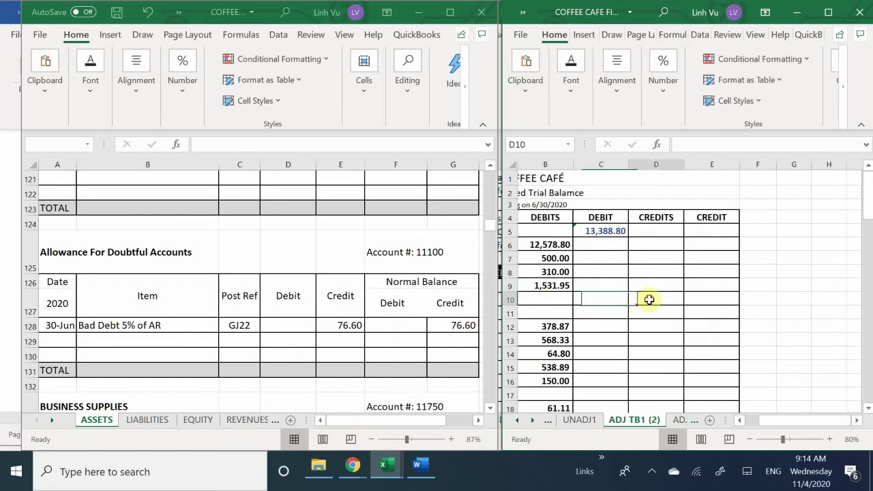
type("76.60")
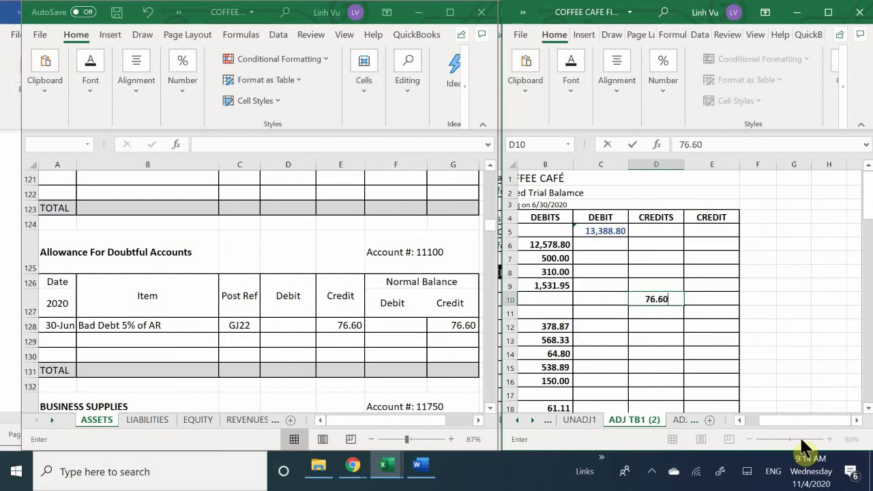
key("Return")
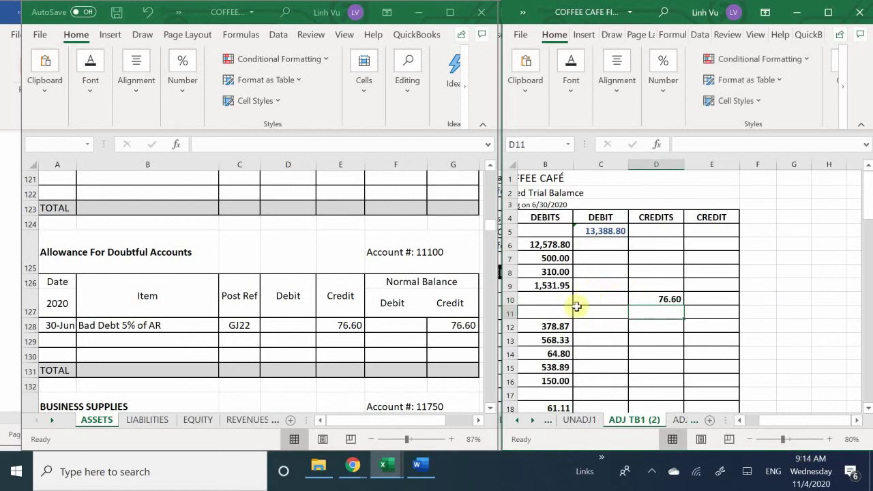
Step: Compute net accounts receivable in the DEBIT column, cell C9, with the formula =B9-D10
left_click(593, 286)
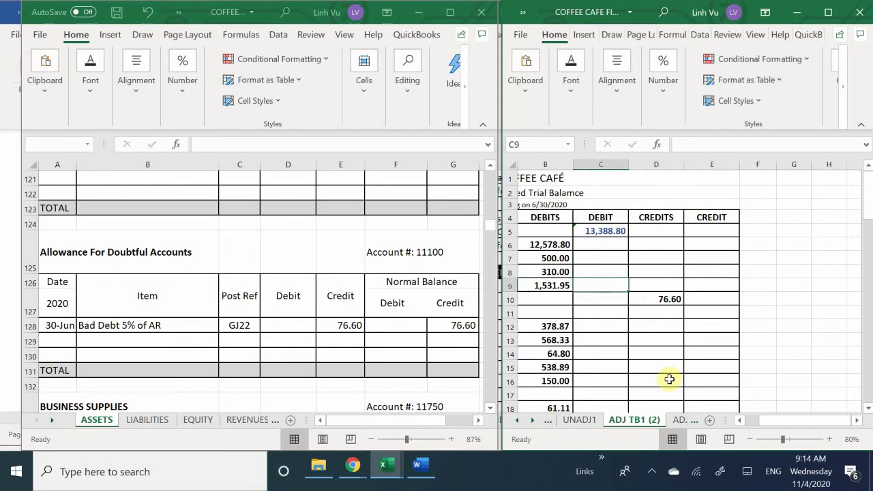
type("=")
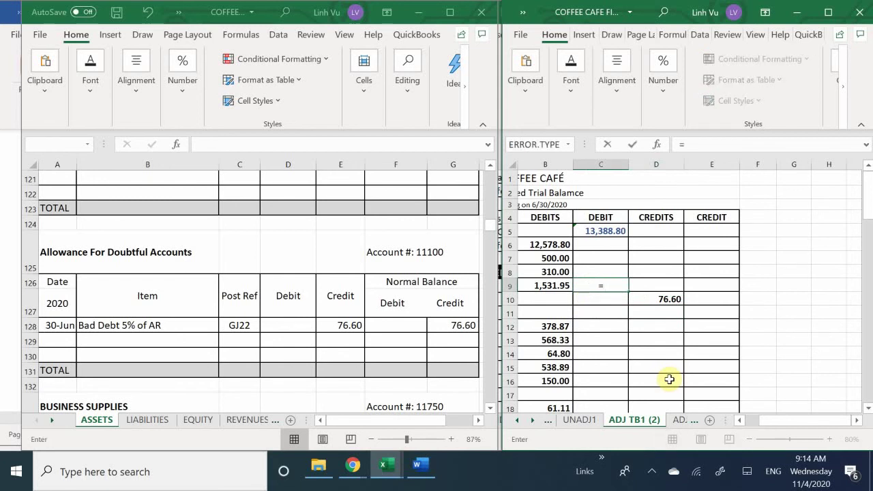
key("Left")
type("-")
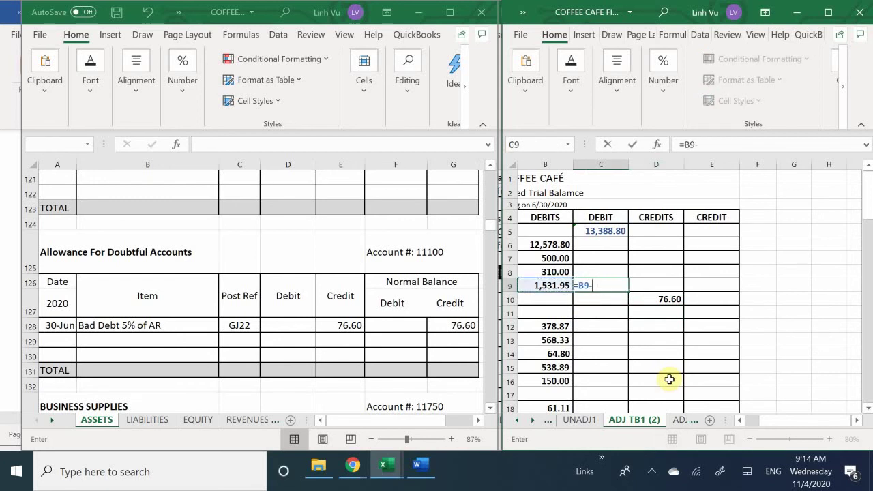
key("Down")
key("Right")
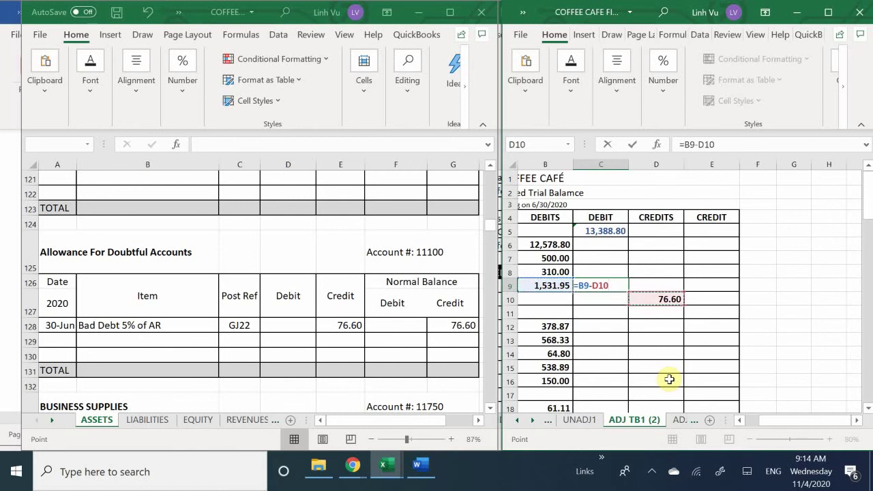
key("Return")
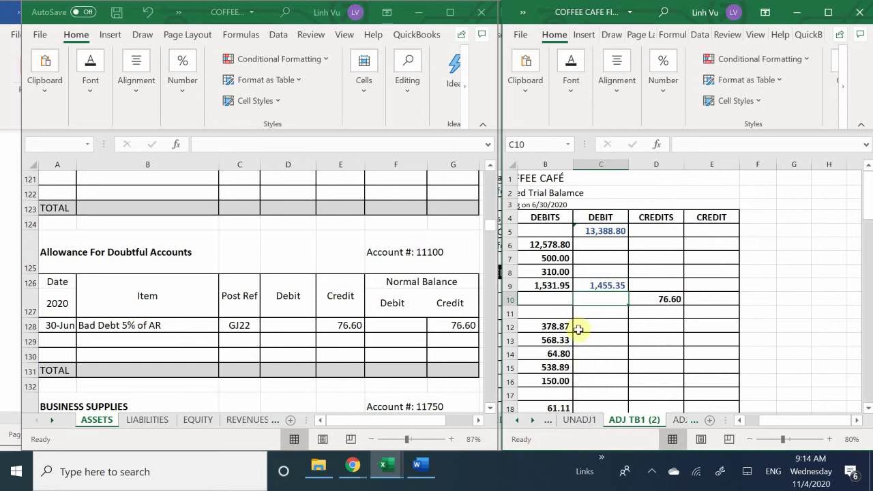
Step: Look up the Medium Coffee Cups ledger on the ASSETS sheet and set its trial balance debit in B12 to 92.17
left_click(549, 317)
key("Left")
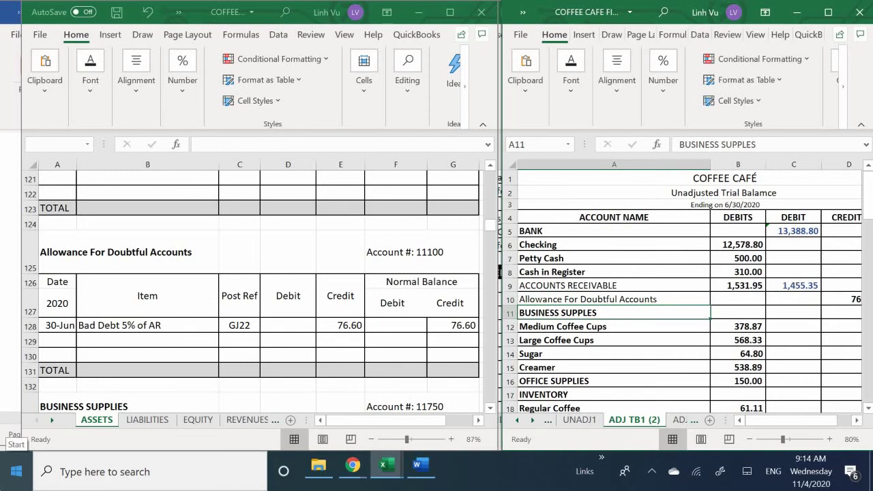
key("Right")
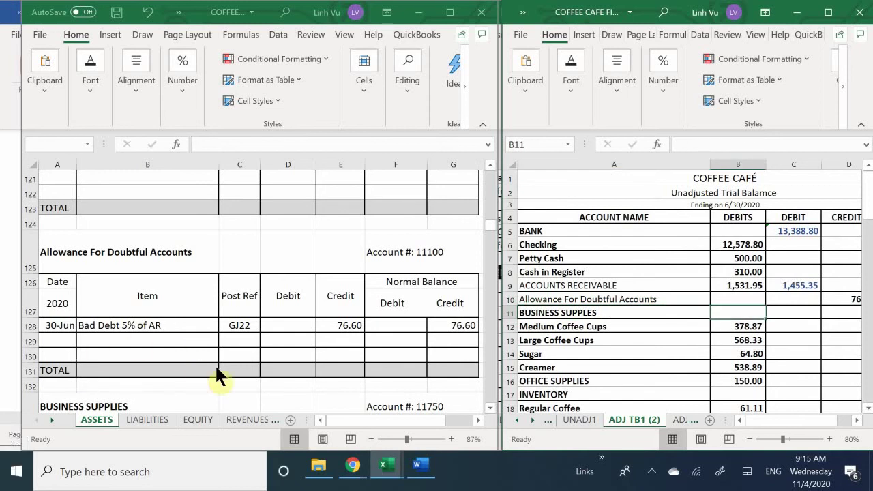
left_click(243, 386)
scroll(242, 386, "down", 3)
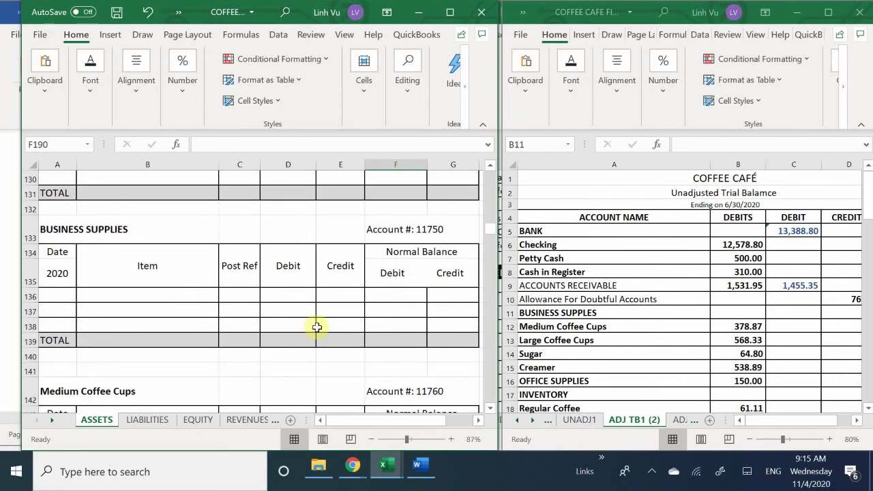
scroll(317, 327, "down", 3)
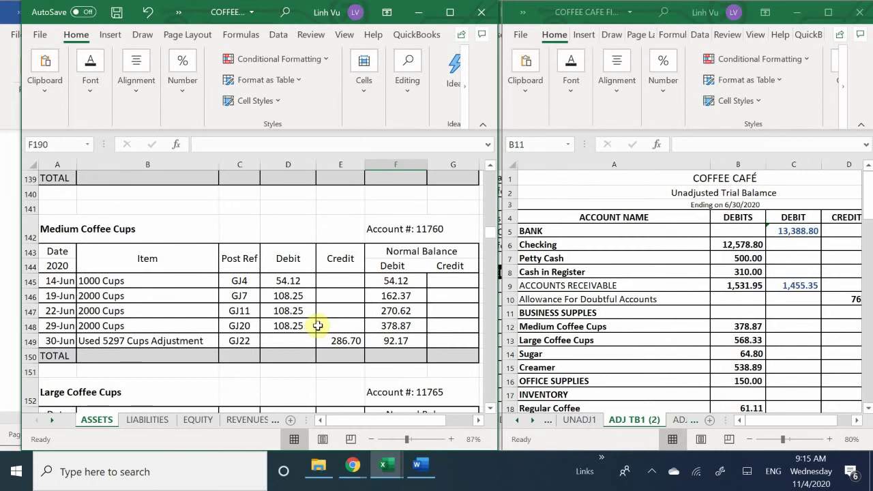
scroll(318, 326, "up", 2)
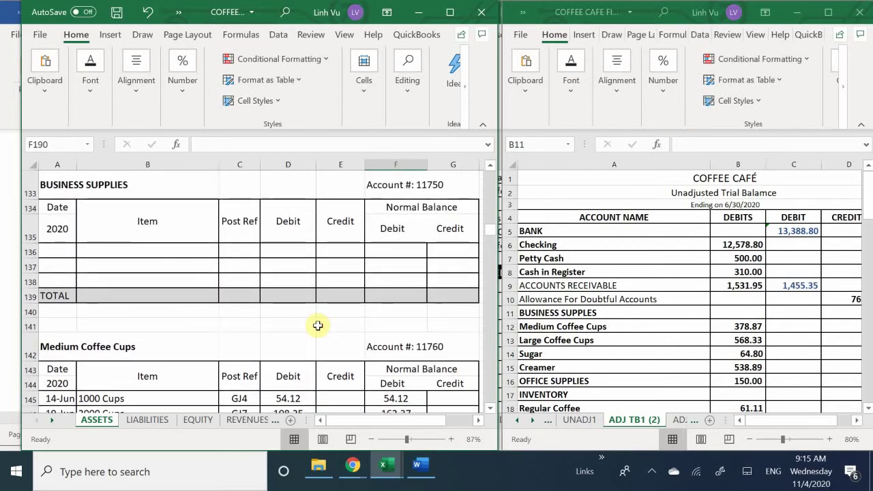
scroll(318, 326, "up", 1)
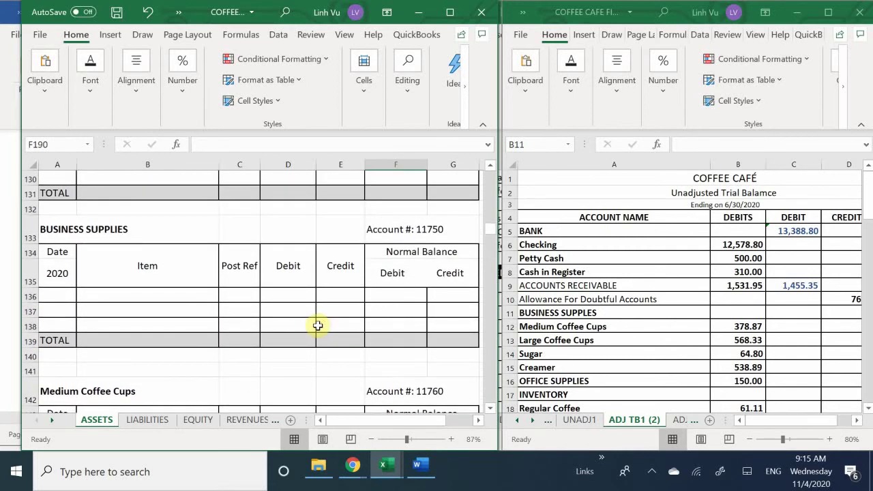
scroll(318, 326, "down", 3)
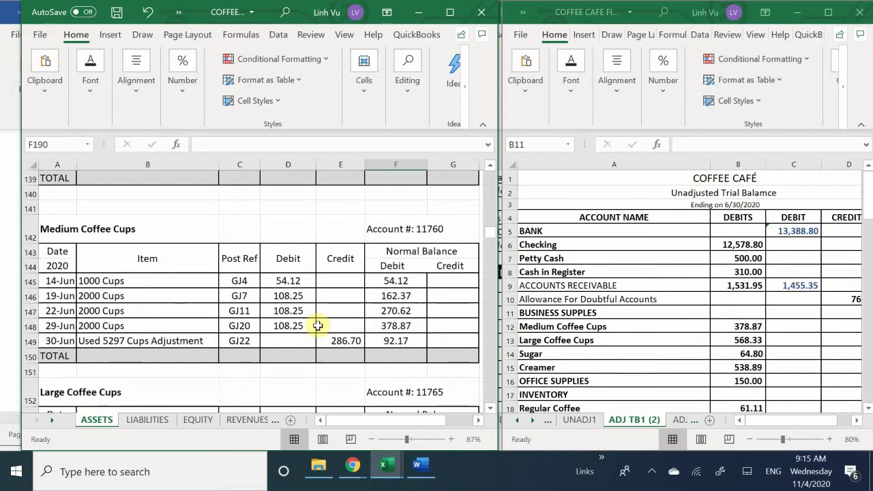
scroll(318, 326, "down", 1)
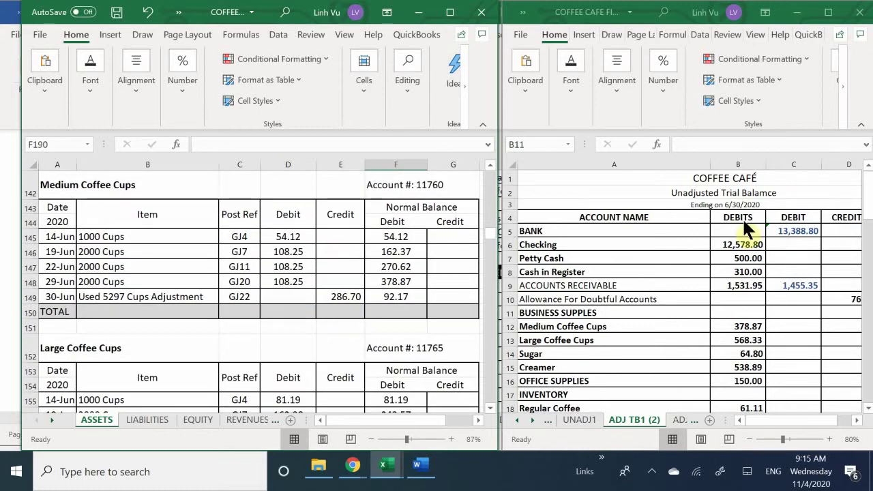
left_click(736, 327)
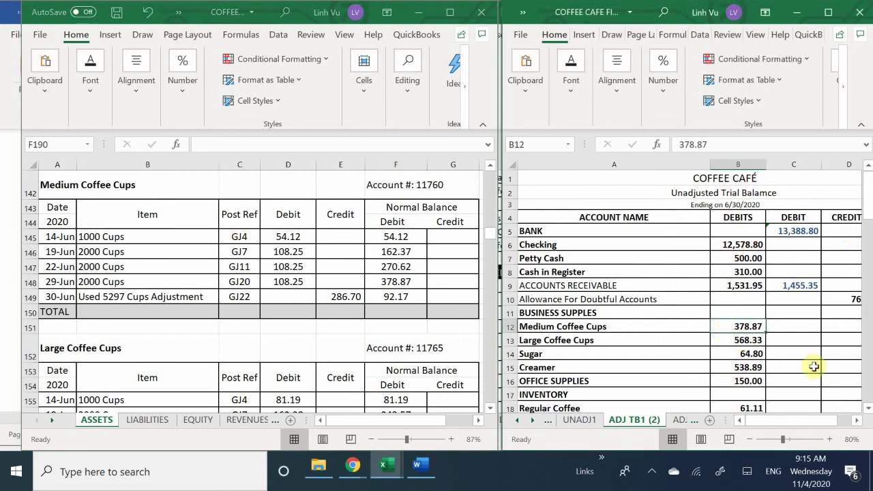
type("92.")
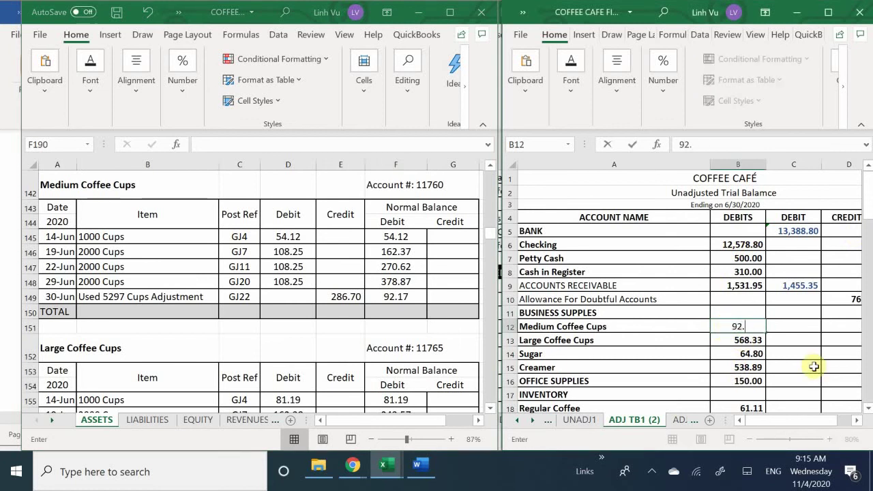
type("17")
key("Return")
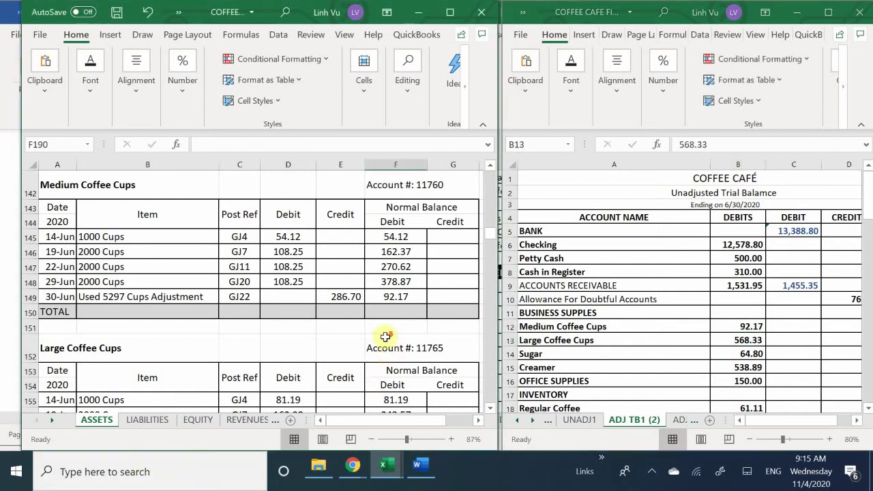
Step: Set the Large Coffee Cups debit in B13 to the adjusted ledger balance of 216.70
scroll(384, 338, "down", 3)
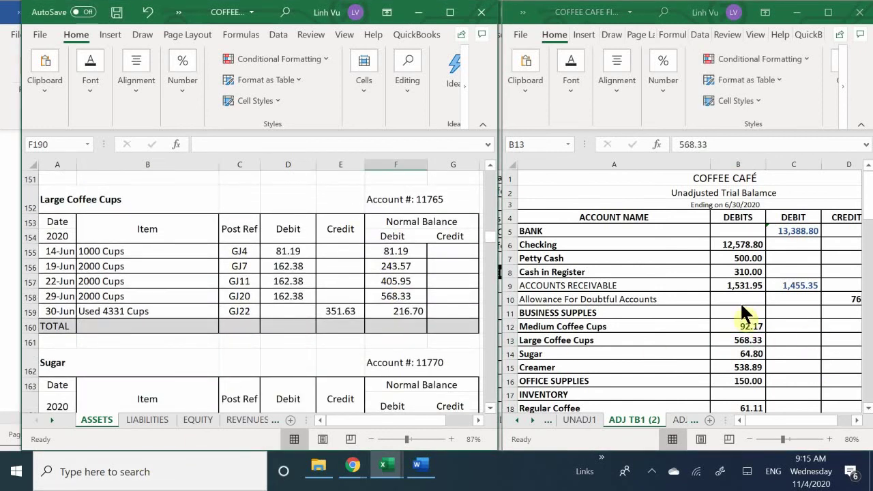
left_click(733, 341)
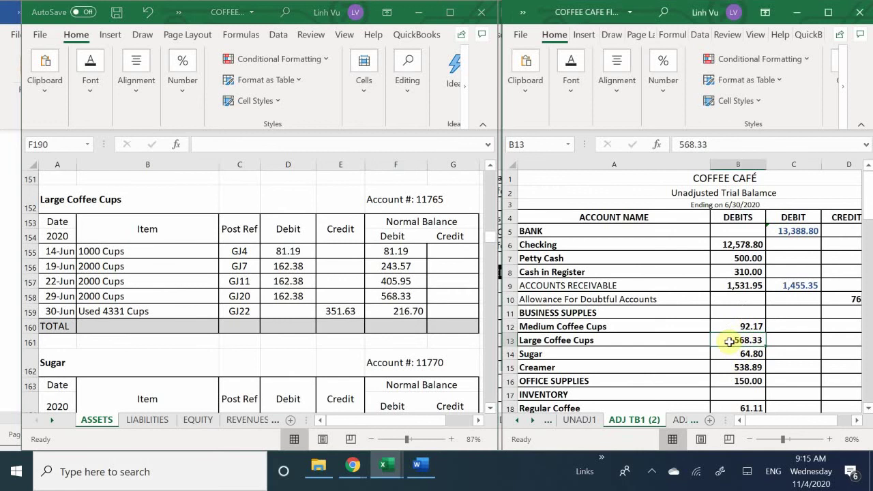
type("2")
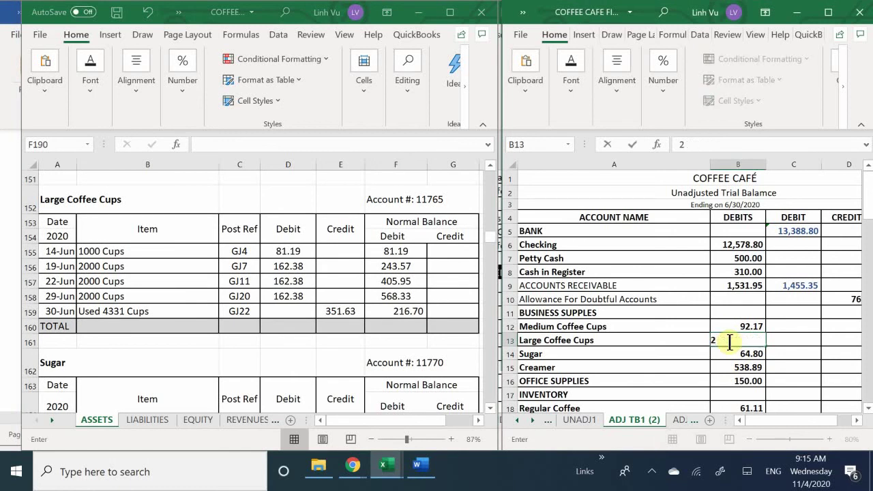
type("16.70")
key("Return")
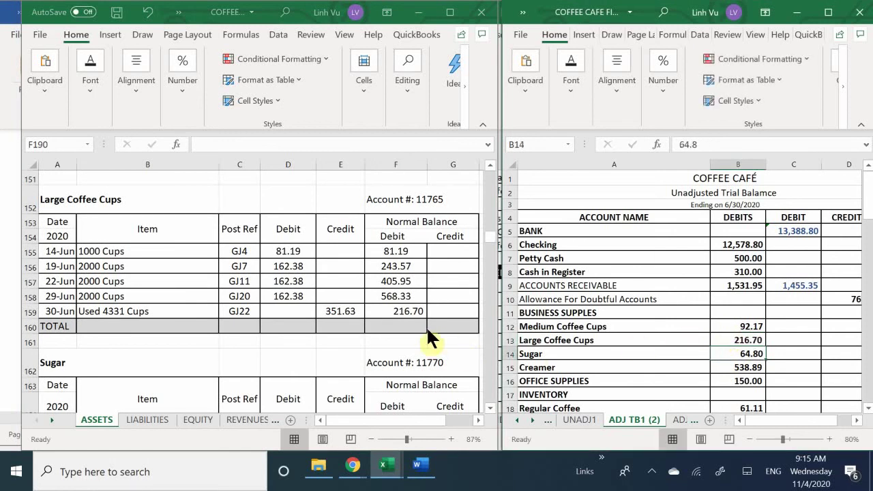
Step: Set the Sugar debit in B14 to the adjusted ledger balance of 21.60
scroll(426, 326, "down", 4)
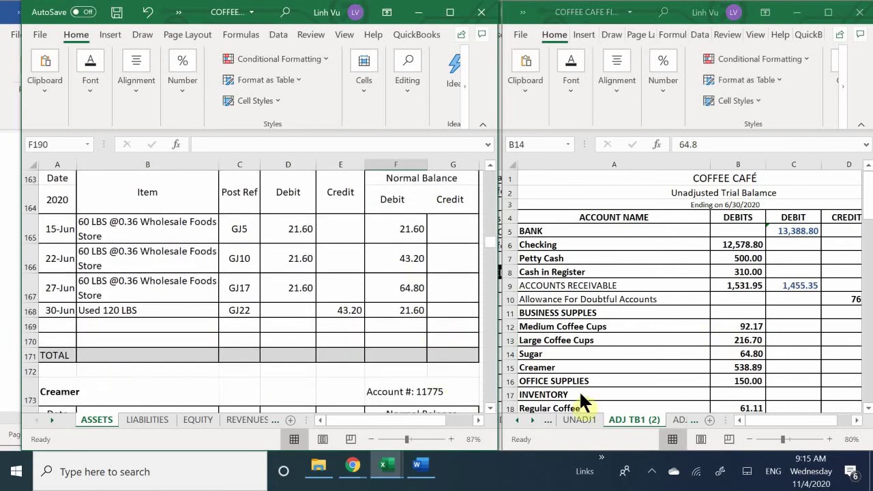
left_click(748, 352)
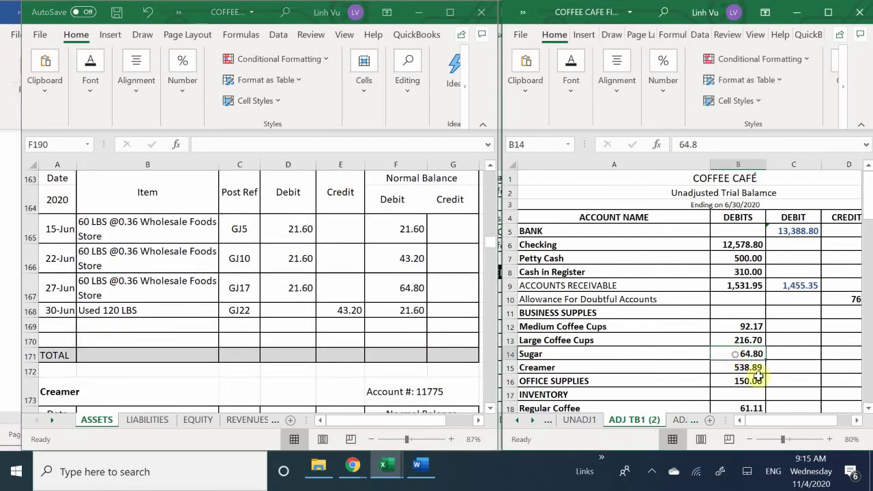
type("21.")
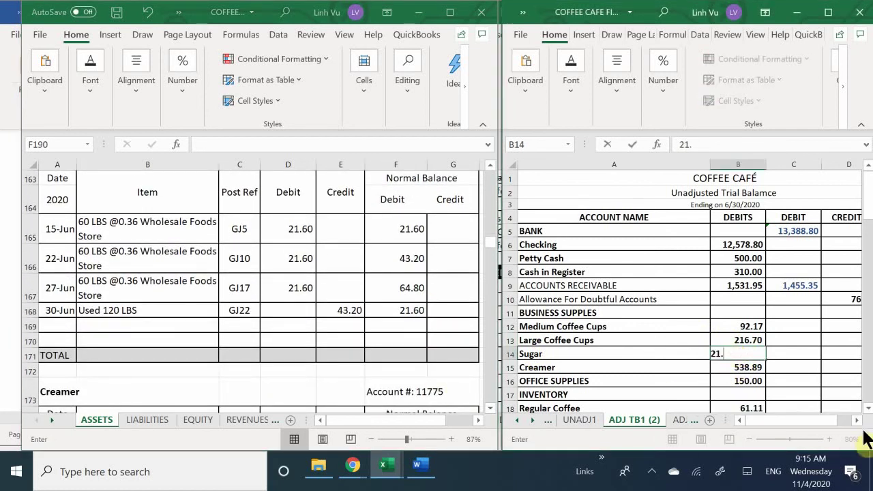
type("60")
key("Return")
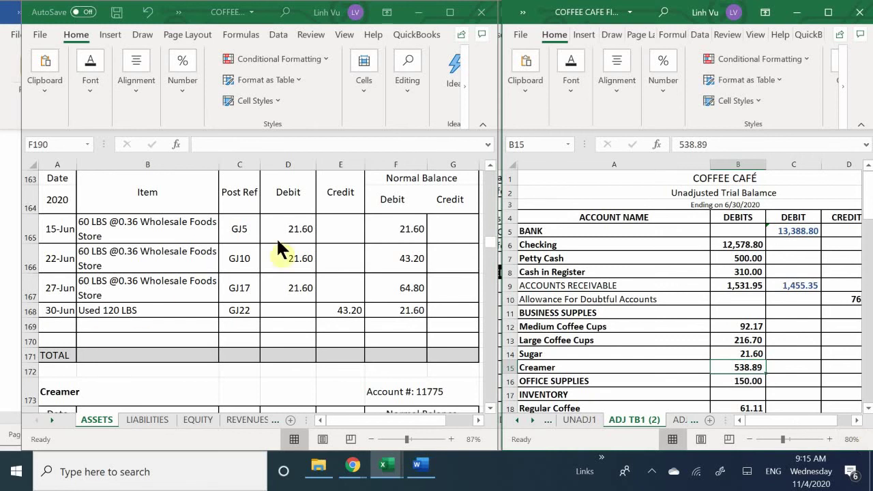
Step: Set the Creamer debit in B15 to the adjusted ledger balance of 179.63
scroll(425, 356, "down", 3)
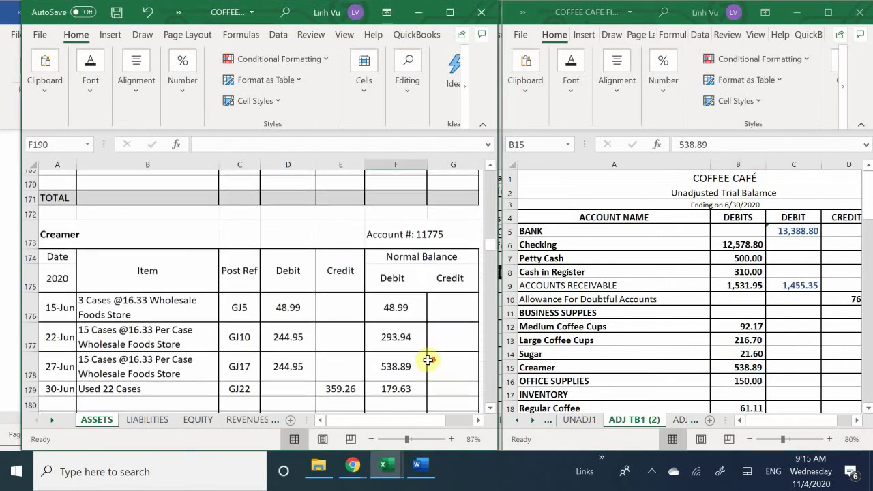
scroll(428, 359, "down", 2)
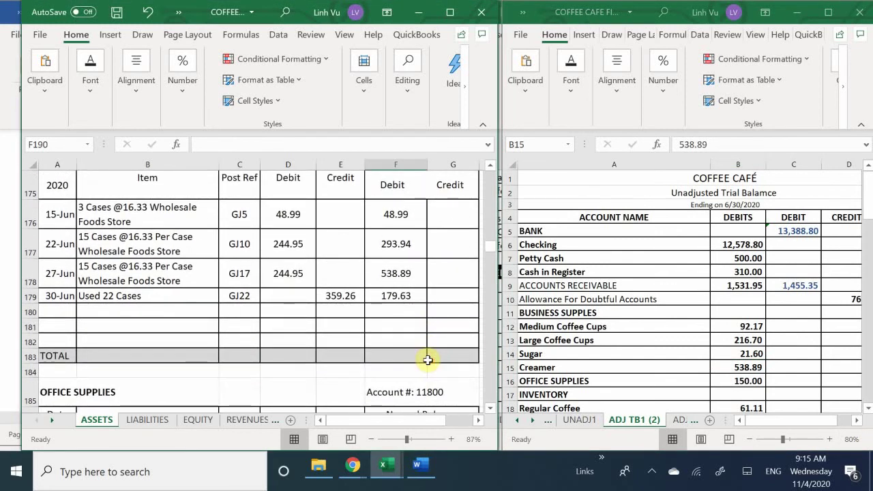
left_click(721, 366)
type("179")
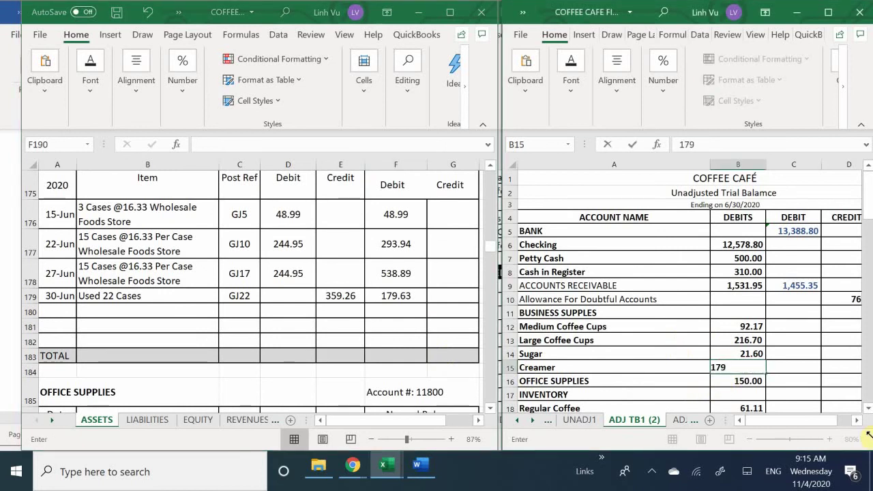
type(".63")
key("Return")
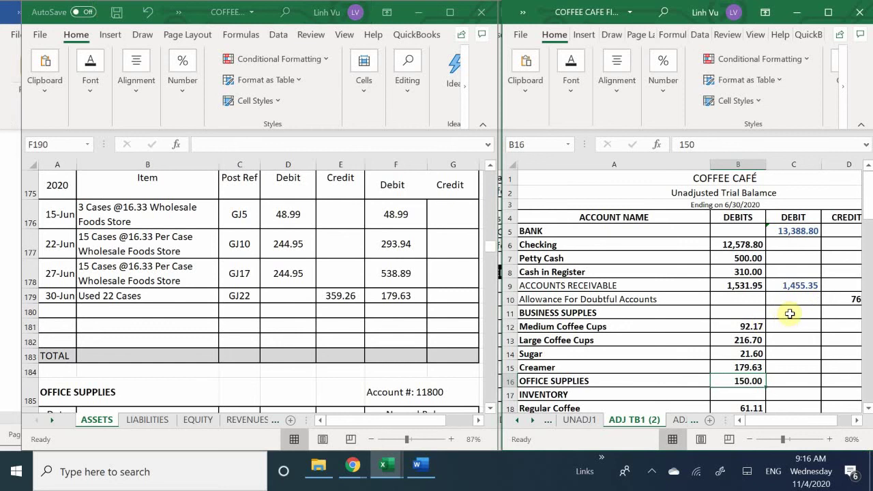
Step: Total the BUSINESS SUPPLES group in cell C11 by summing the debits in B12:B15
left_click(790, 313)
type("=sy")
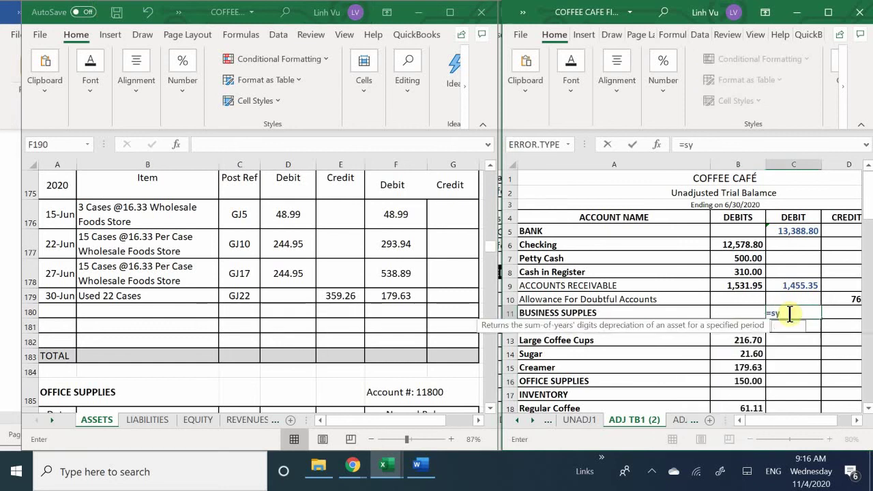
key("BackSpace")
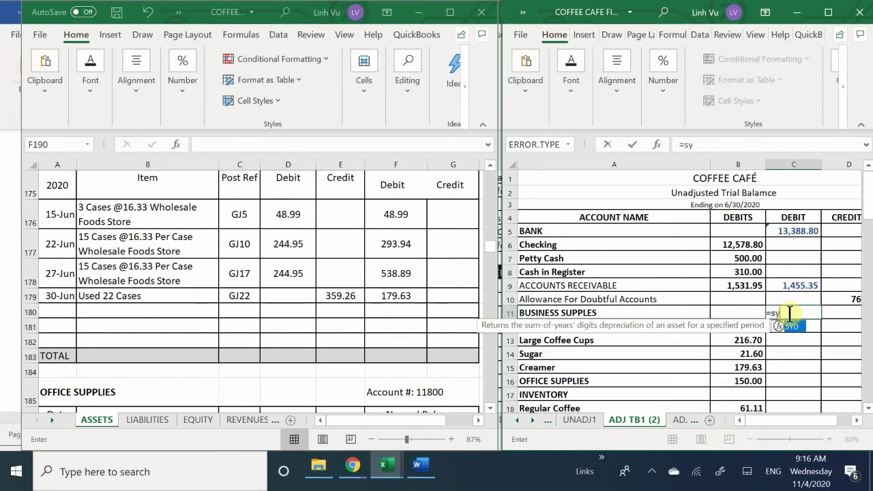
type("t")
key("BackSpace")
type("um")
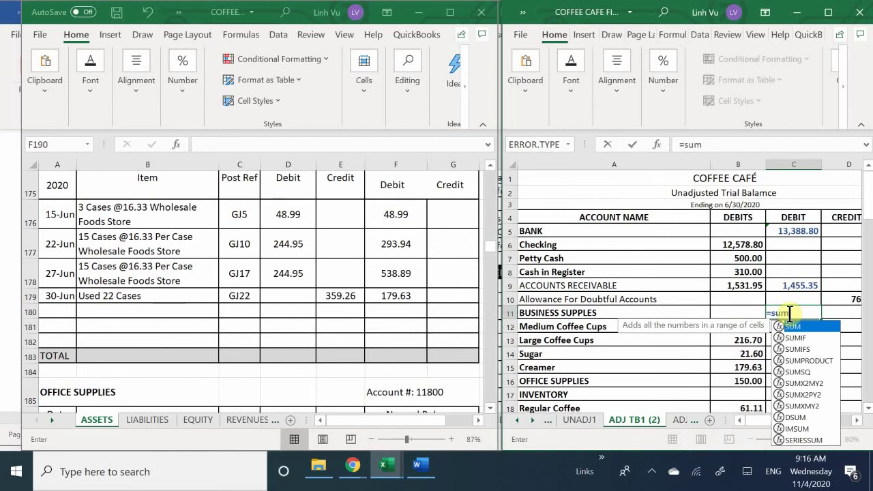
key("Tab")
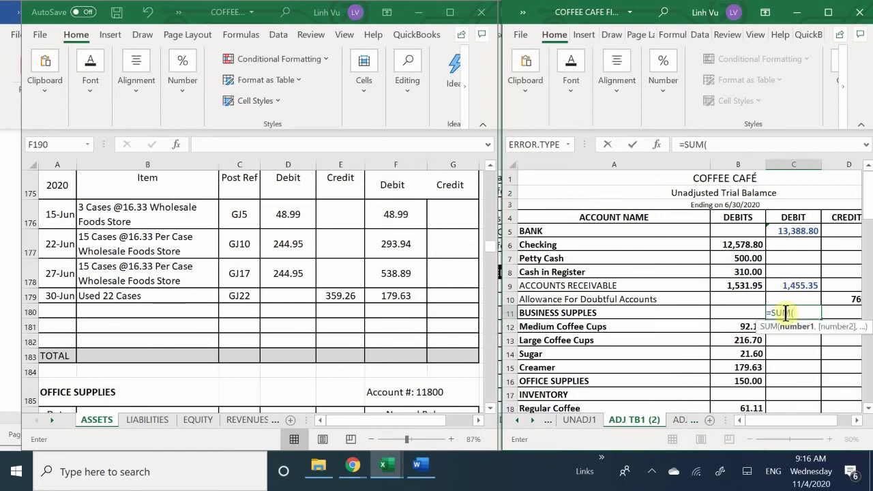
left_click_drag(729, 328, 735, 363)
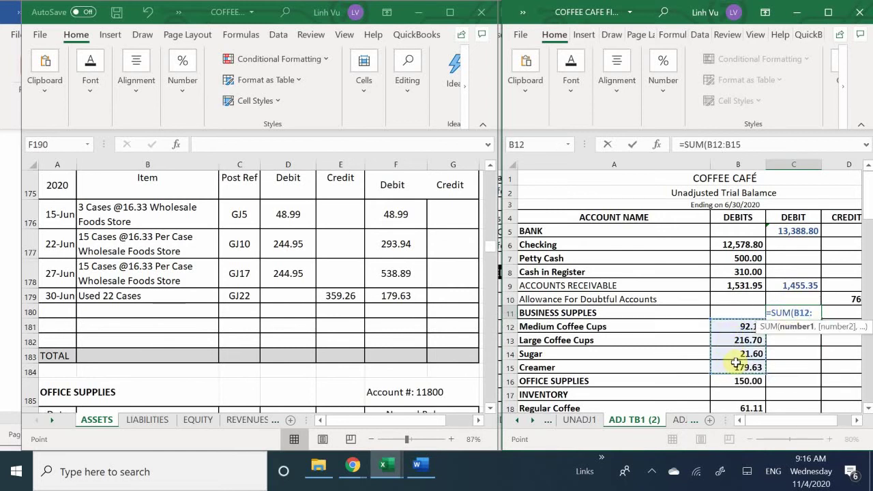
key("Return")
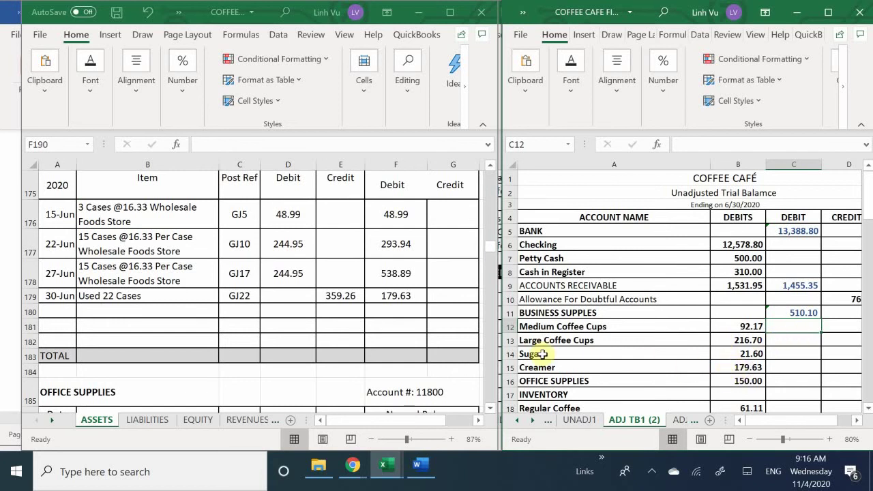
Step: Set the OFFICE SUPPLIES debit in B16 to the adjusted ledger balance of 80.00
left_click(394, 305)
scroll(392, 314, "down", 3)
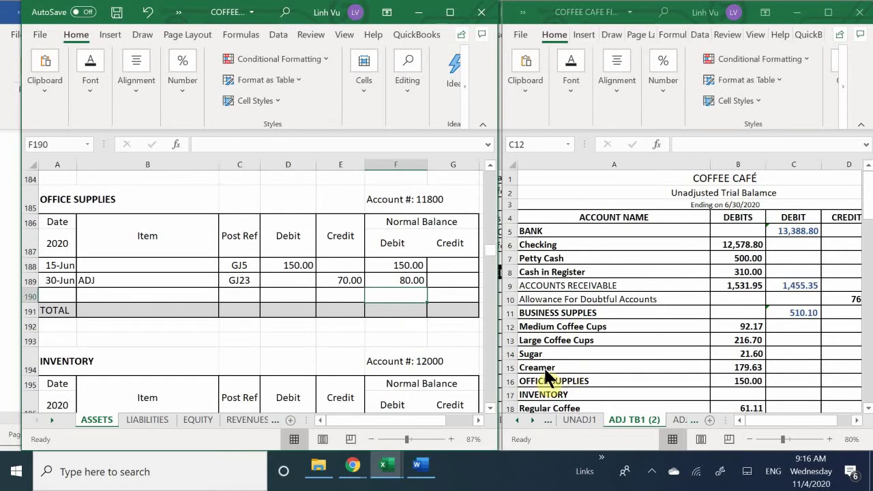
left_click(726, 375)
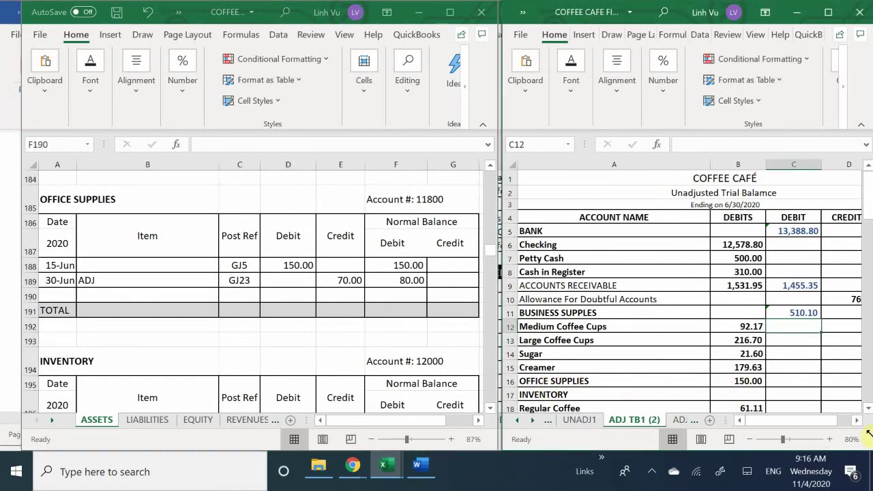
type("80")
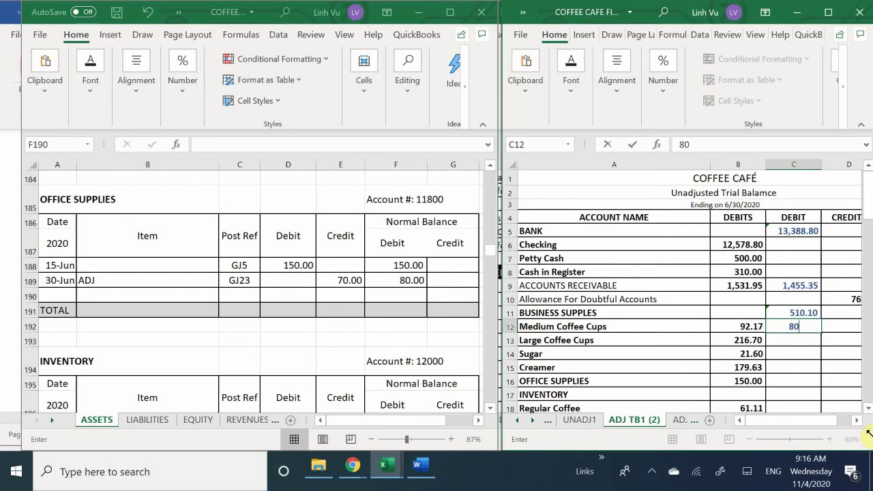
key("Escape")
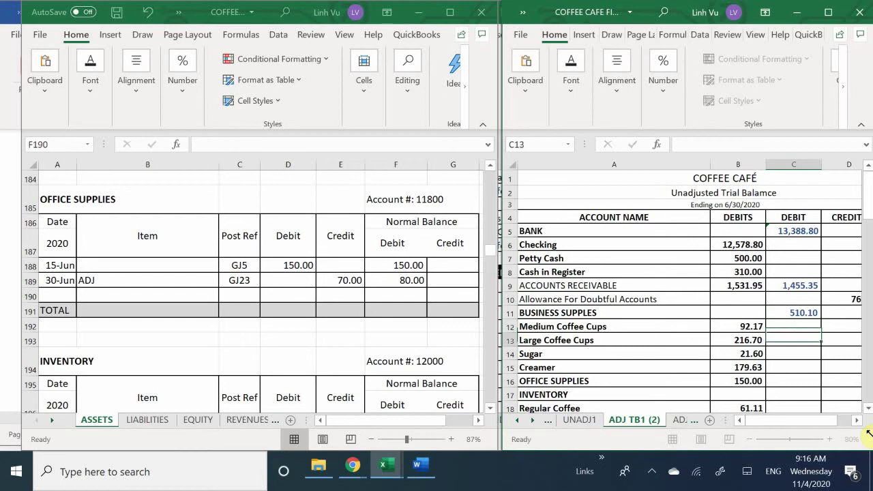
key("Down")
key("Down")
key("Down")
key("Down")
key("Left")
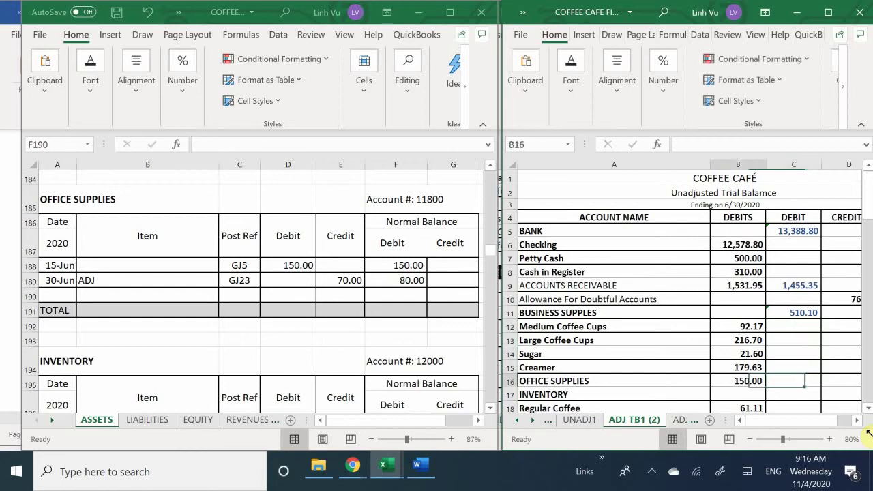
type("80")
key("Return")
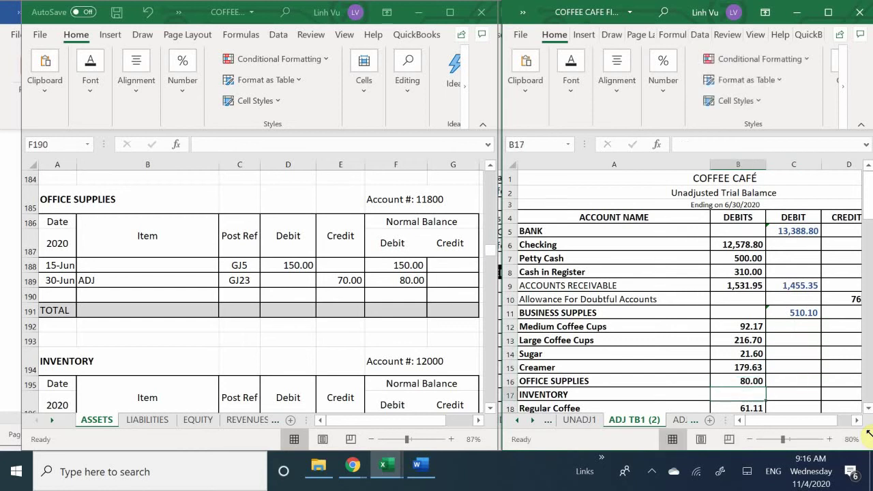
Step: Check the Regular Coffee, Supreme Coffee and Ceramic Coffee Mugs ledger balances against the trial balance's INVENTORY accounts
left_click(805, 390)
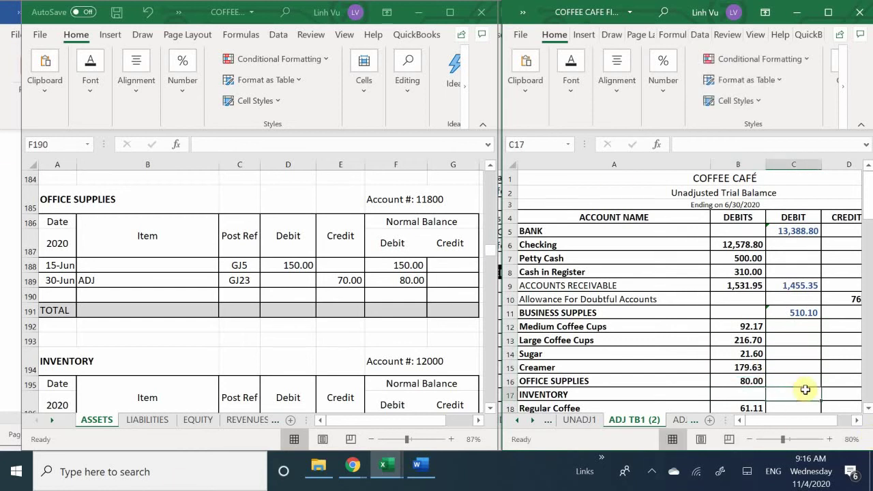
scroll(805, 389, "down", 2)
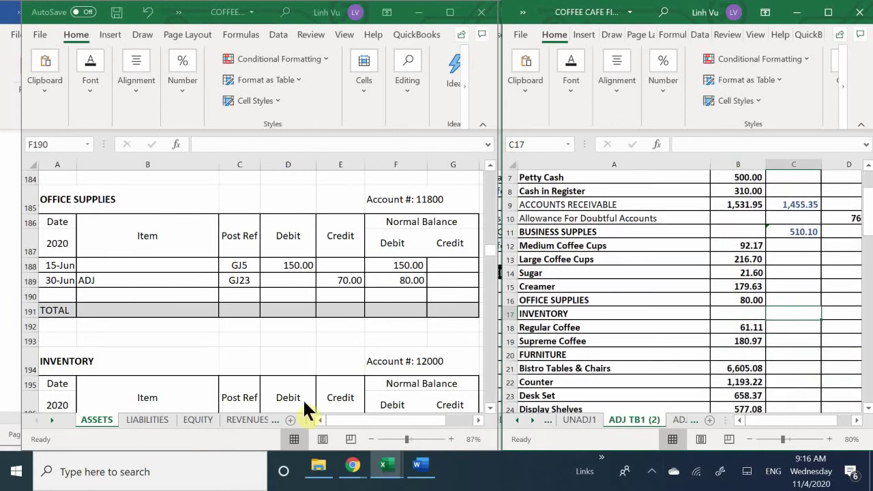
left_click(318, 346)
scroll(317, 345, "down", 4)
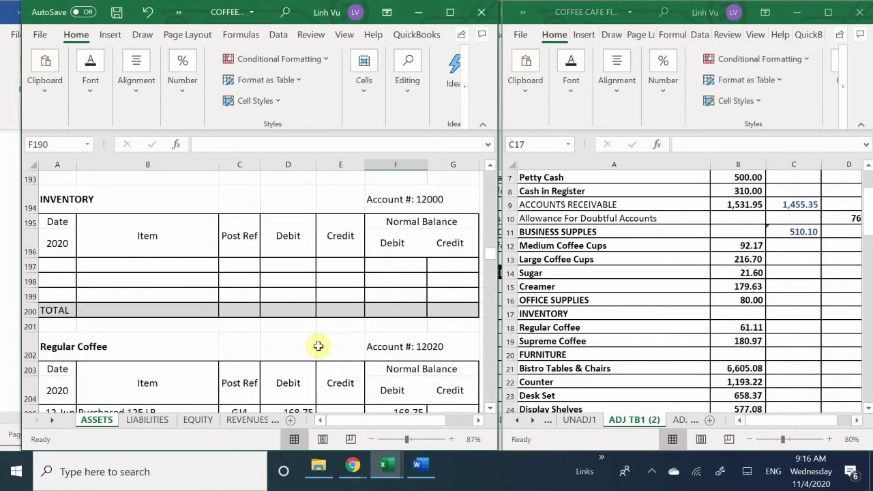
scroll(318, 346, "down", 7)
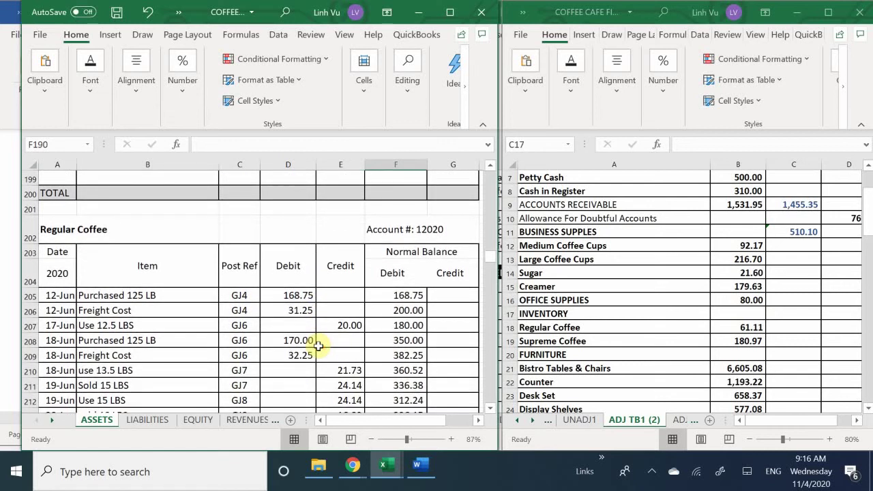
scroll(318, 346, "down", 6)
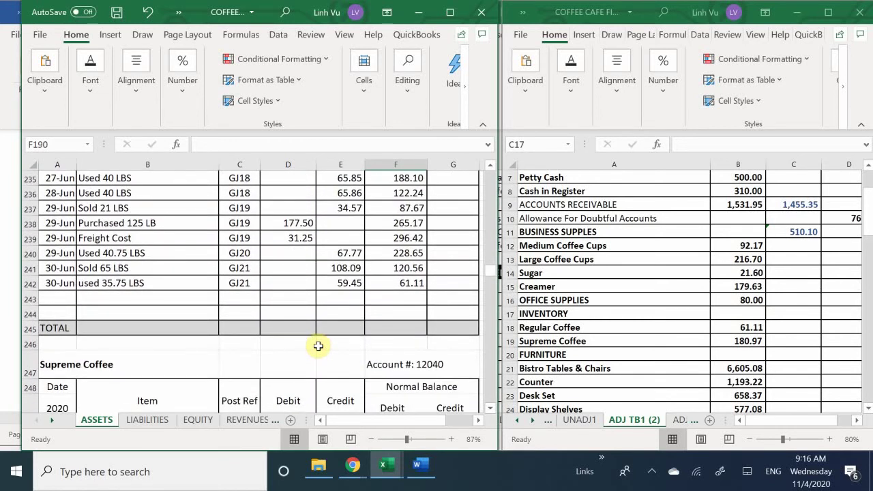
scroll(318, 346, "down", 8)
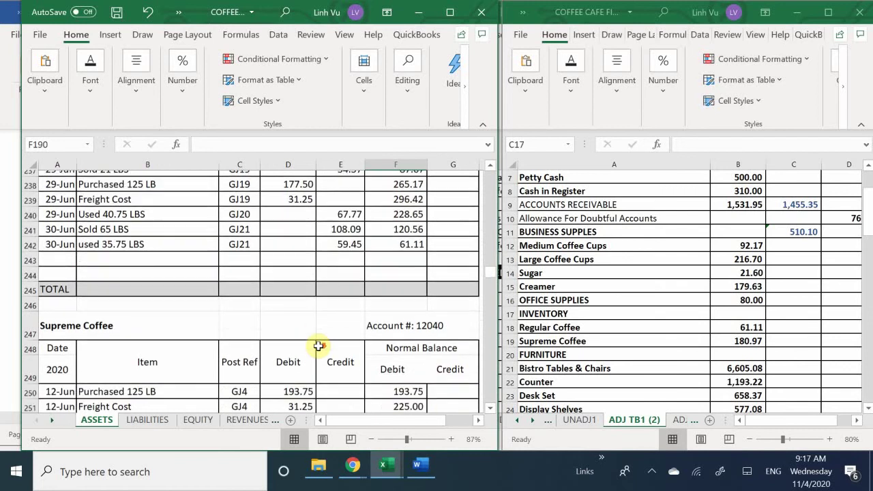
scroll(322, 348, "down", 7)
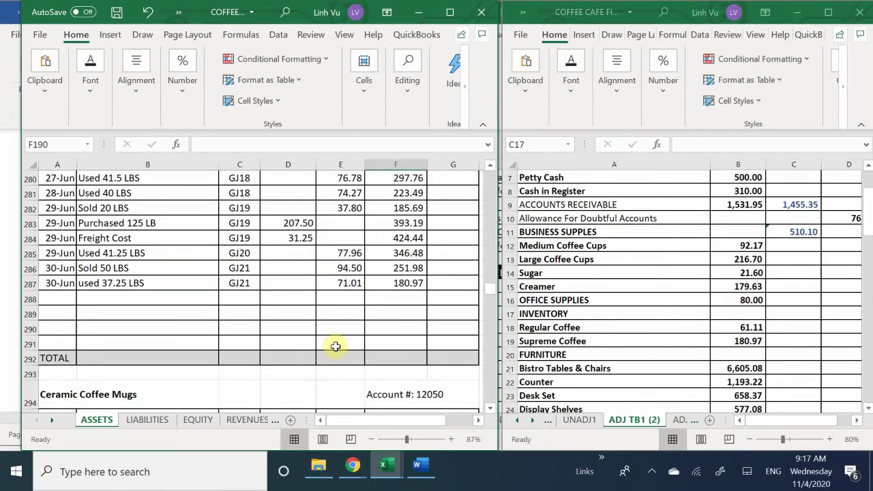
scroll(323, 350, "down", 4)
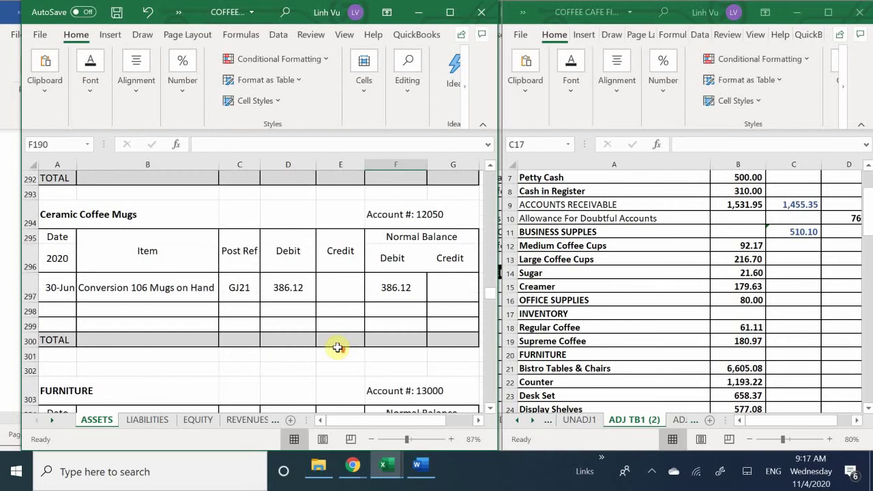
scroll(335, 347, "up", 1)
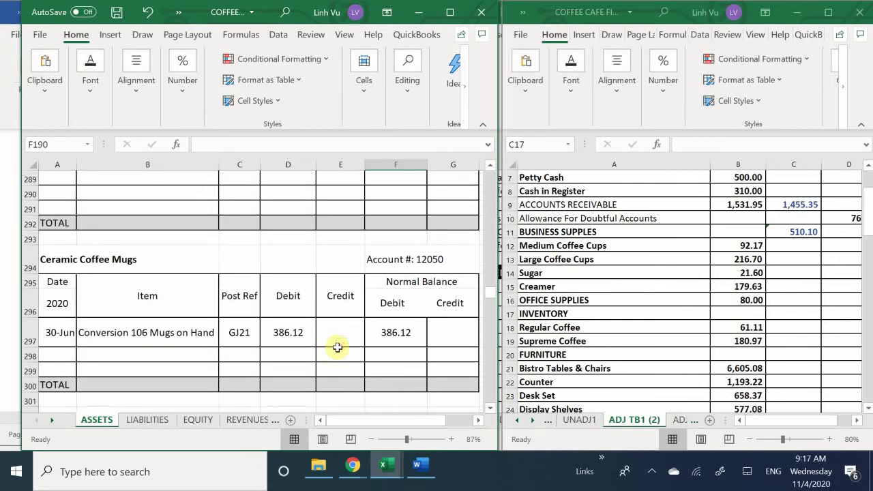
Step: Insert a row above FURNITURE in the trial balance and name the new account Ceramic Coffee Mugs
left_click(509, 355)
right_click(513, 355)
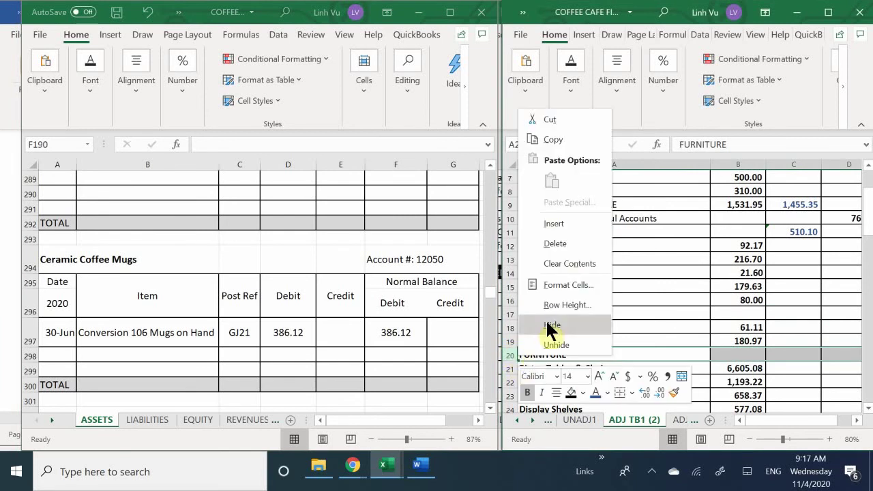
left_click(558, 225)
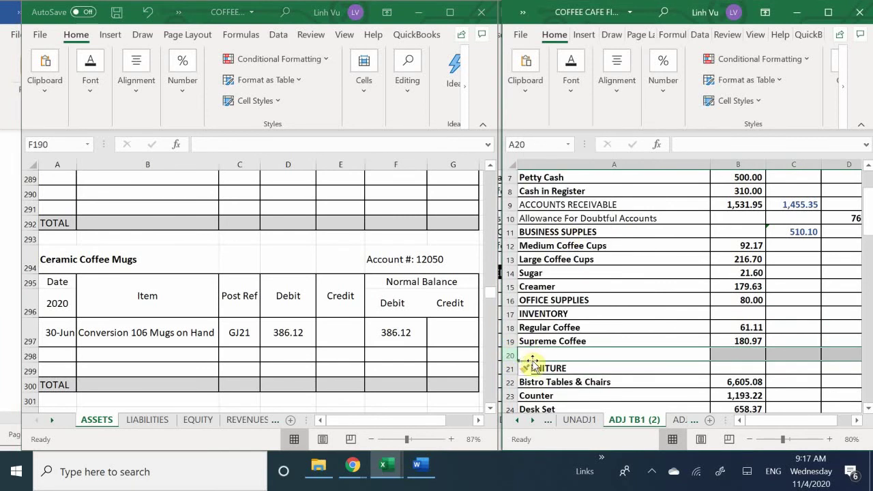
type("X")
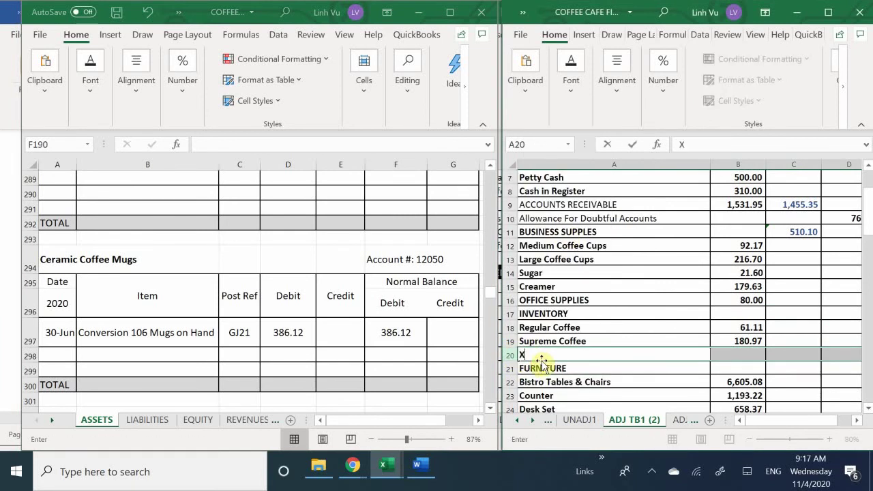
key("BackSpace")
type("C")
type("eran")
type("ic Cio")
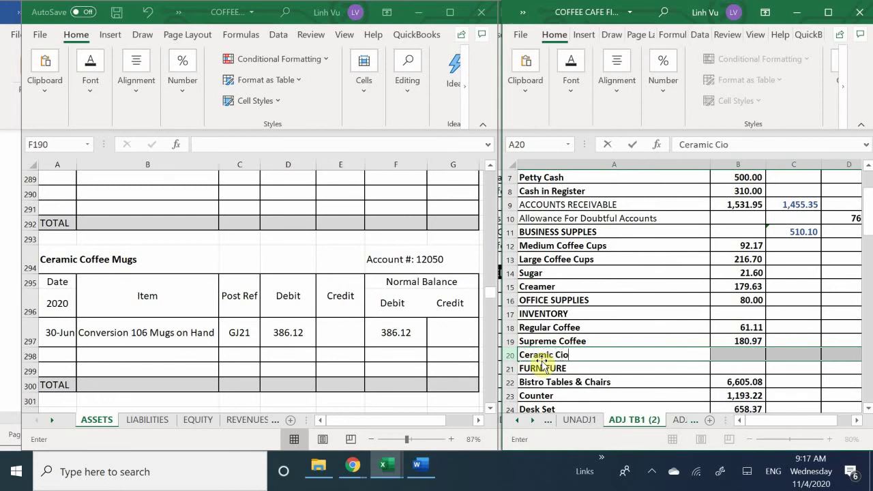
key("BackSpace")
key("BackSpace")
type("offee Mu")
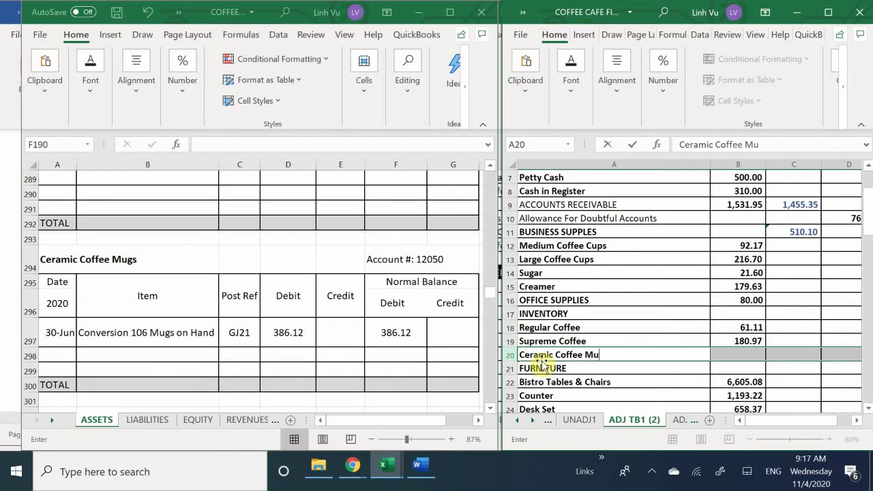
type("gs")
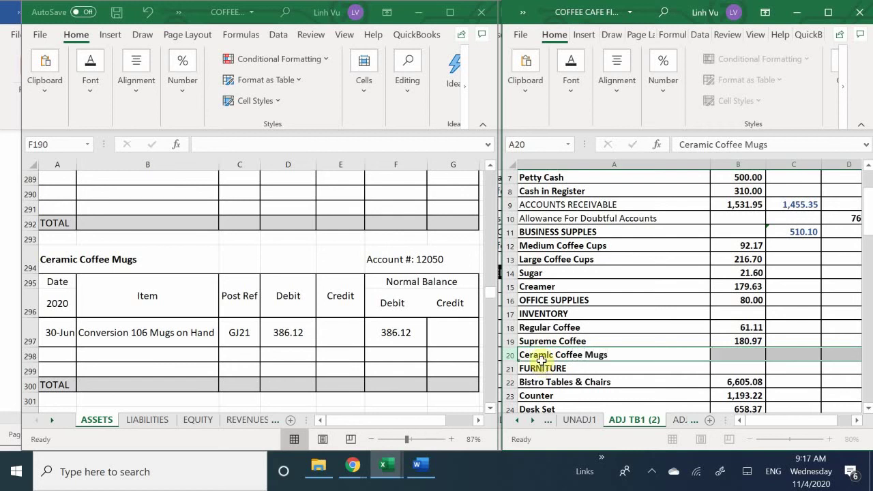
Step: Enter the Ceramic Coffee Mugs ledger balance of 386.12 as its debit in B20
key("Tab")
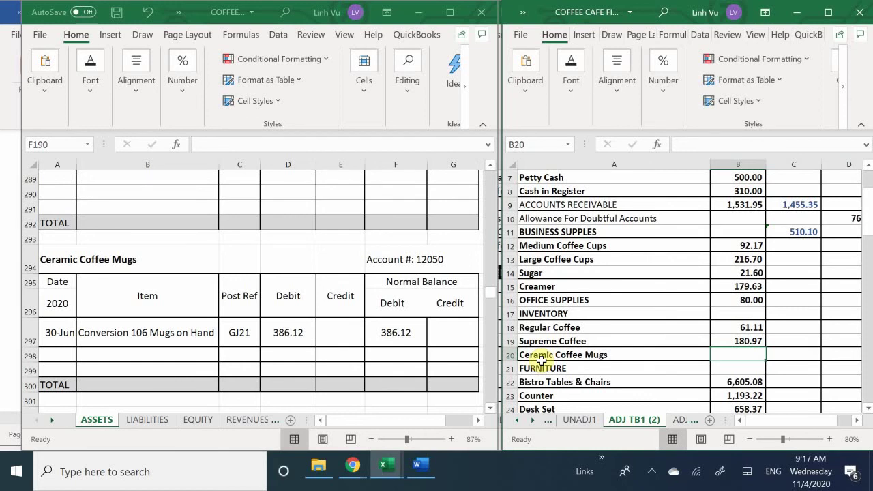
type("3")
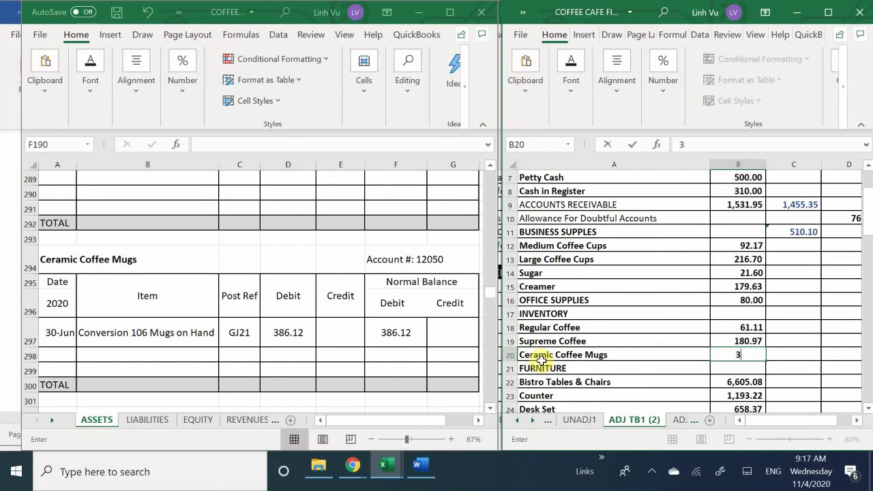
type("86.12")
key("Return")
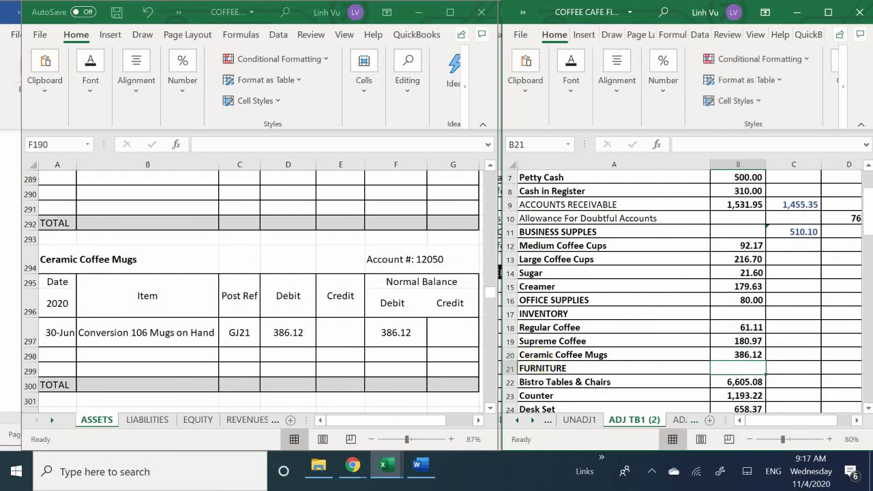
Step: Total the INVENTORY group in cell C17 by summing the debits in B18:B20
left_click(792, 318)
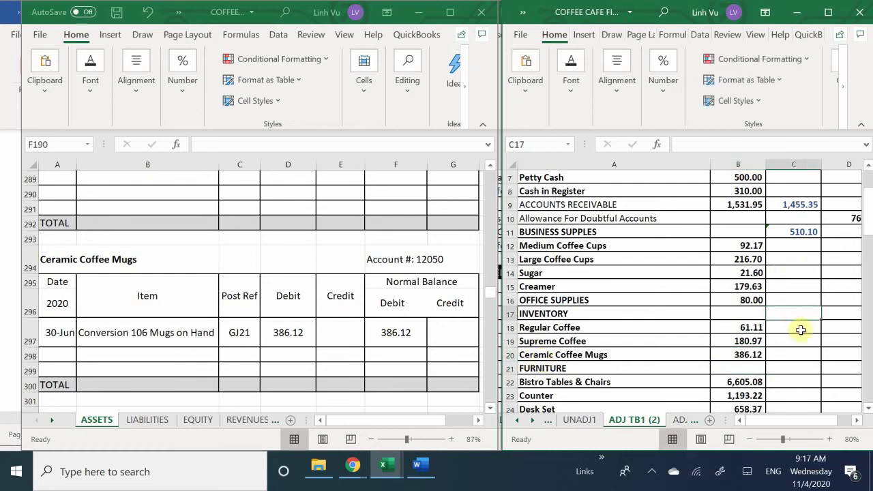
type("=s")
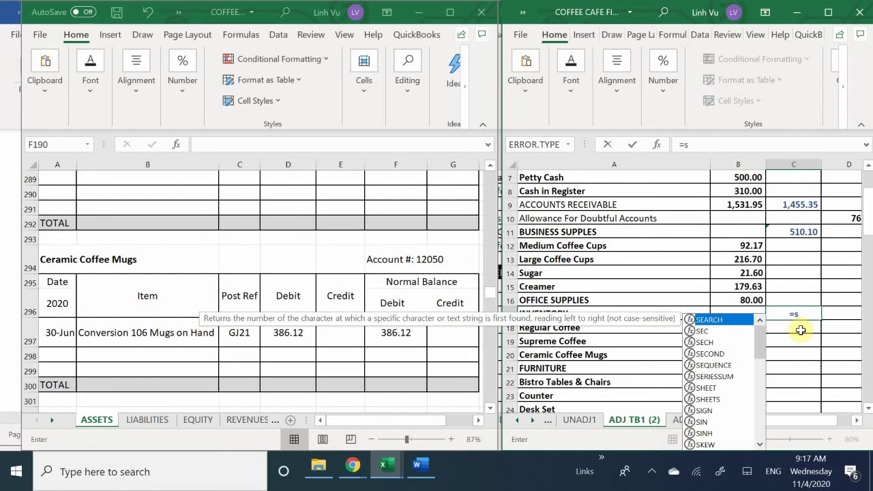
type("y")
type("m")
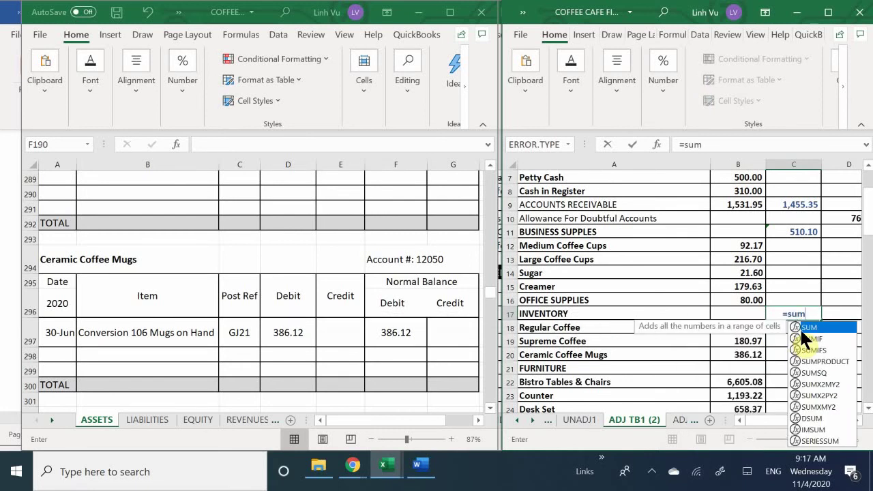
double_click(802, 329)
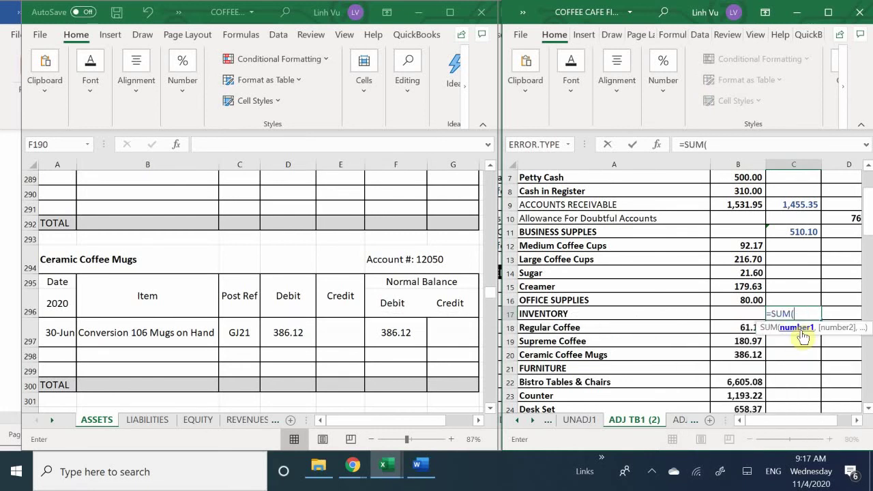
left_click(745, 330)
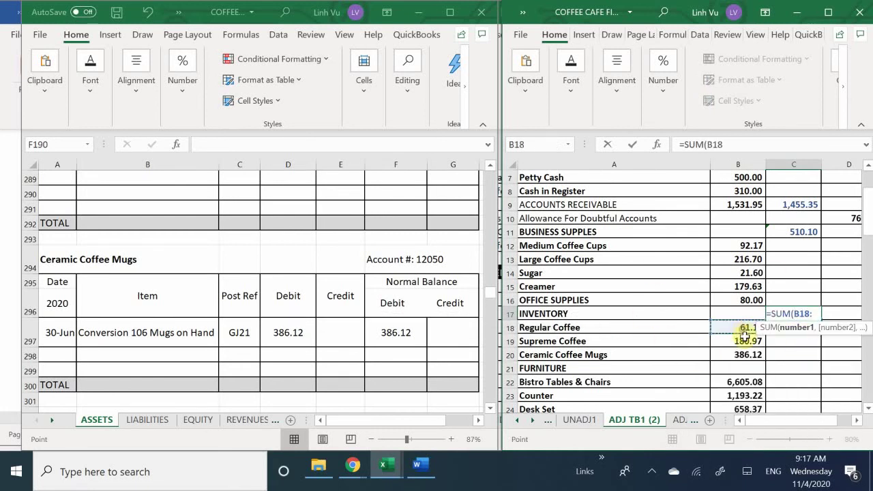
left_click_drag(745, 330, 747, 354)
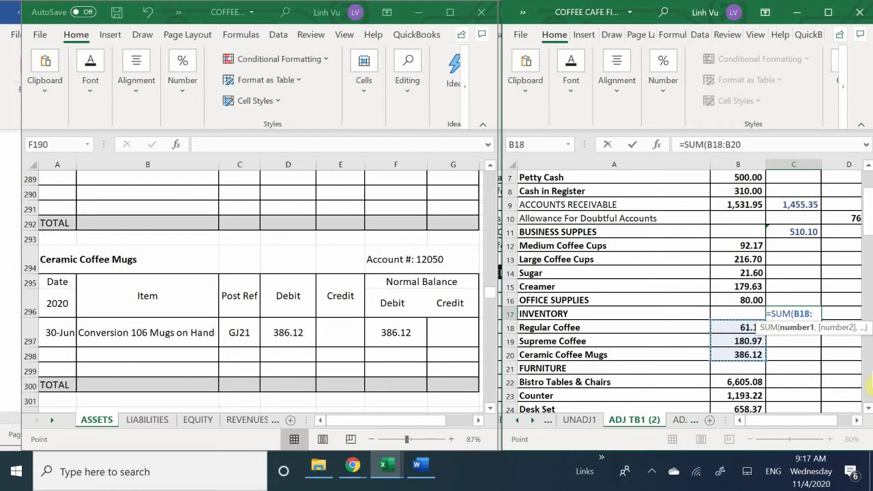
key("Return")
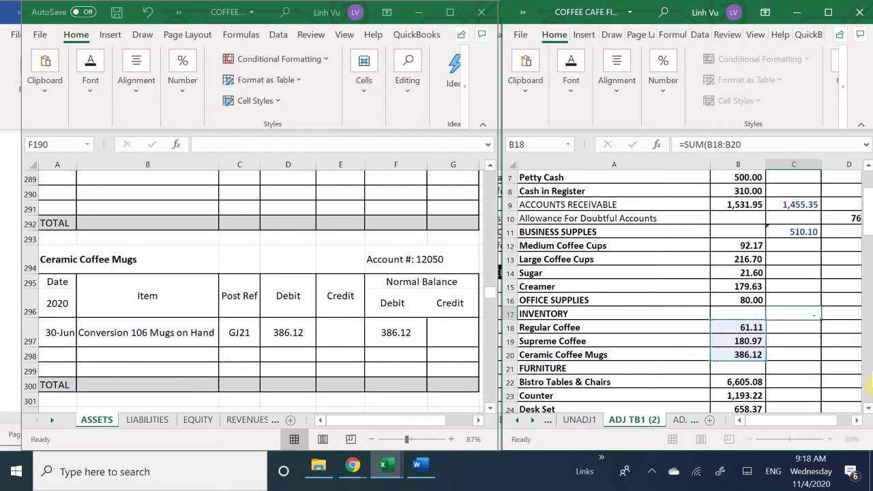
scroll(870, 375, "up", 1)
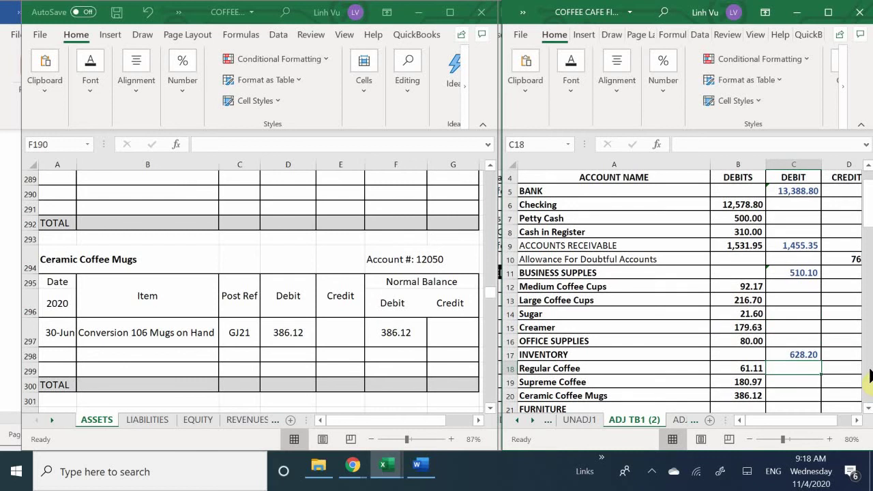
scroll(870, 376, "down", 1)
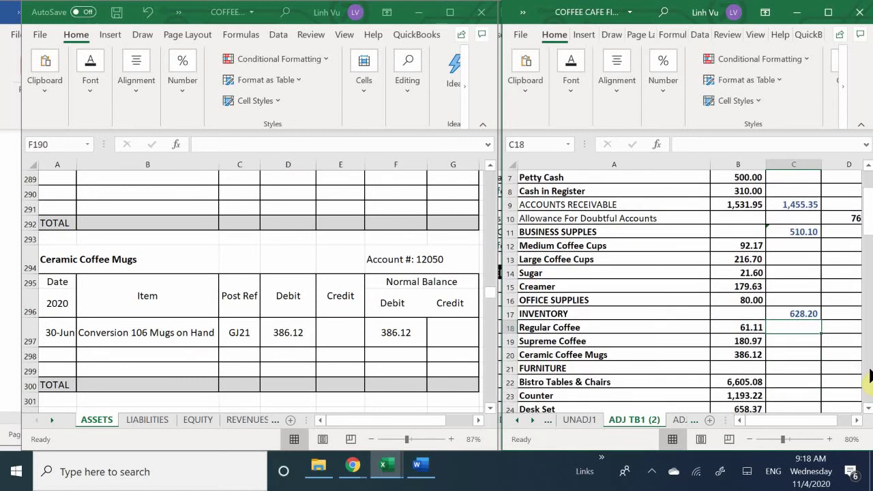
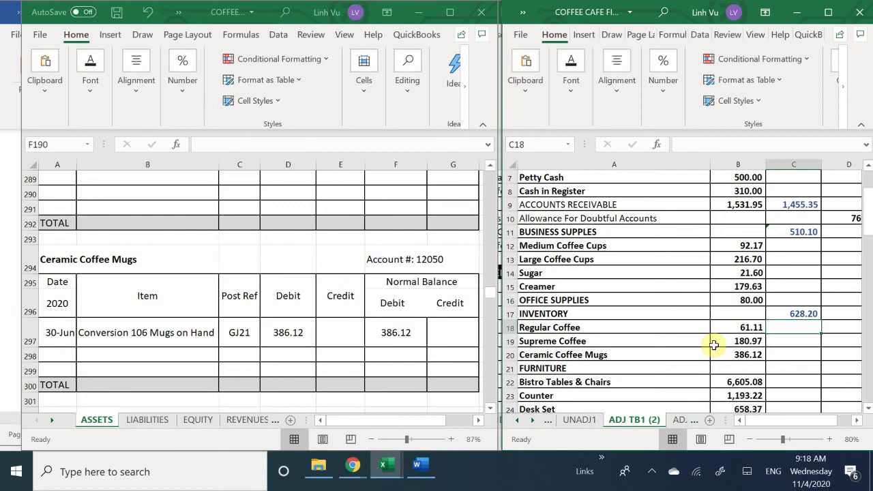
left_click(786, 316)
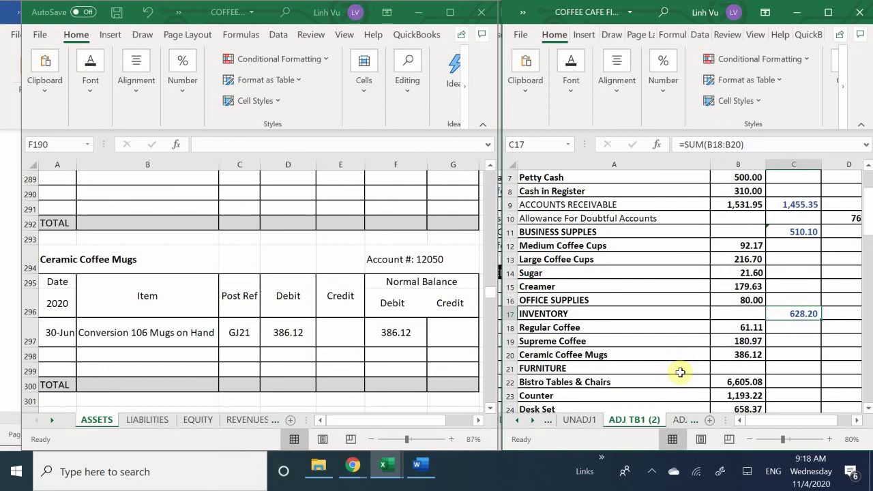
Step: Compare the trial balance's FURNITURE accounts with the Furniture, Bistro Tables & Chairs and Accumulated Depreciation - Tables ledgers
left_click(789, 367)
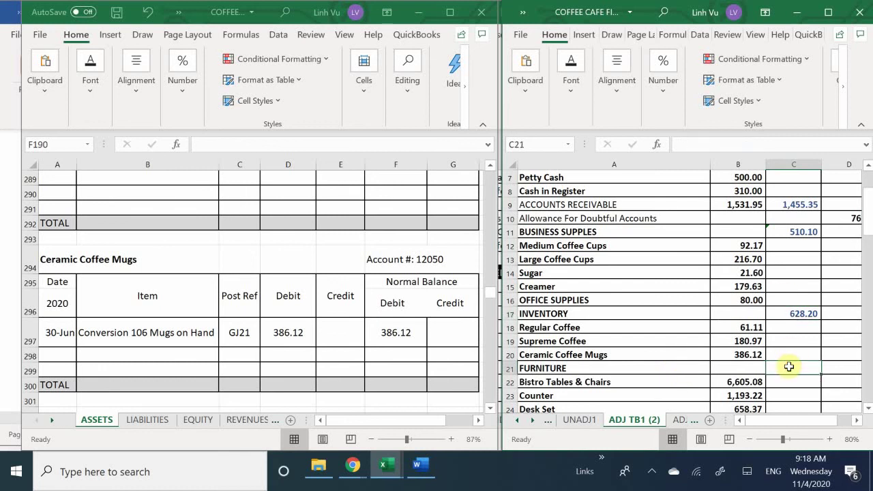
scroll(789, 367, "down", 1)
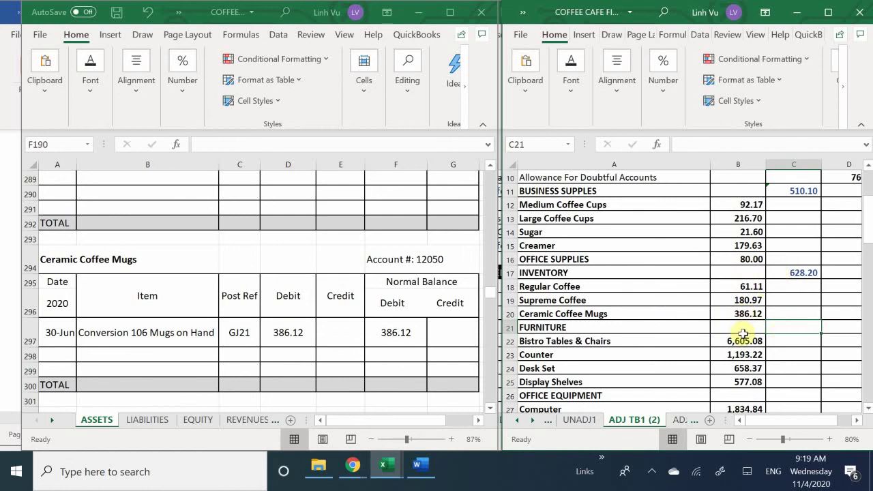
scroll(742, 333, "down", 1)
left_click(728, 300)
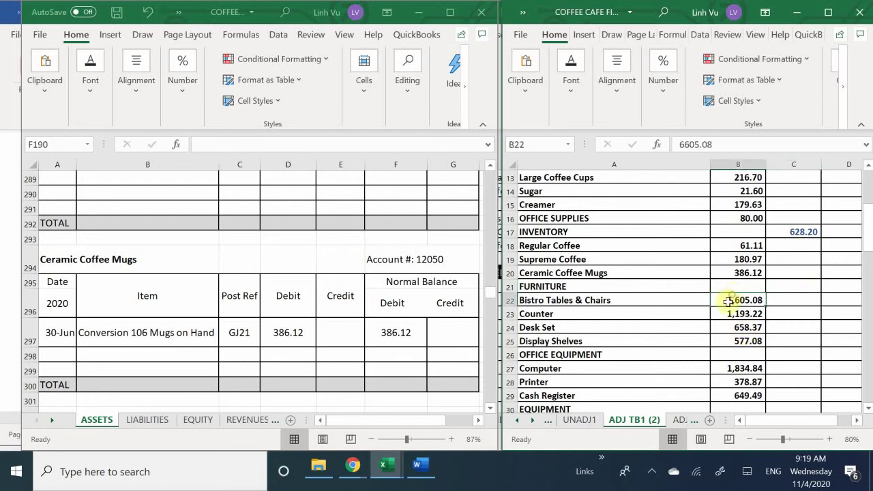
left_click(727, 332)
left_click(729, 298)
left_click(729, 332)
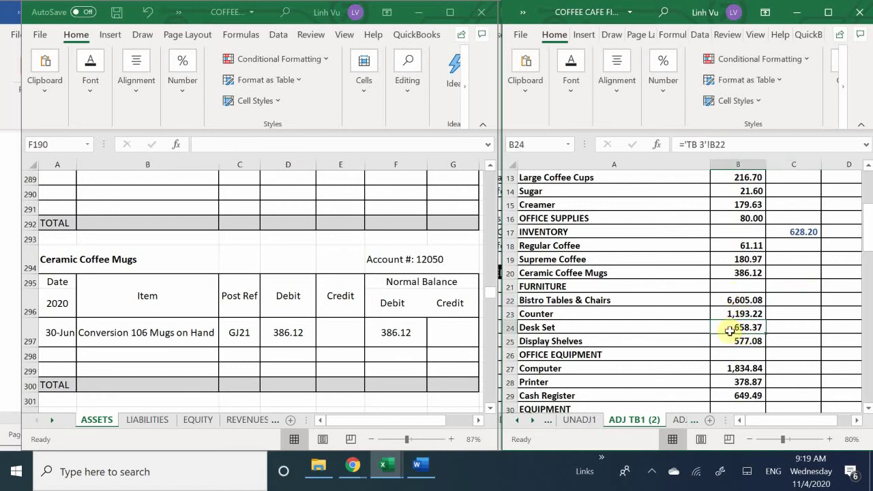
left_click(181, 334)
scroll(181, 336, "down", 3)
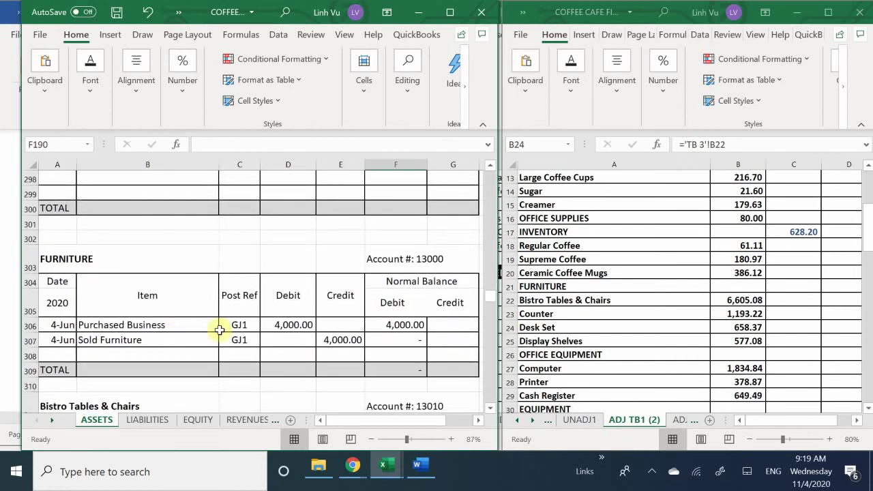
scroll(213, 335, "down", 1)
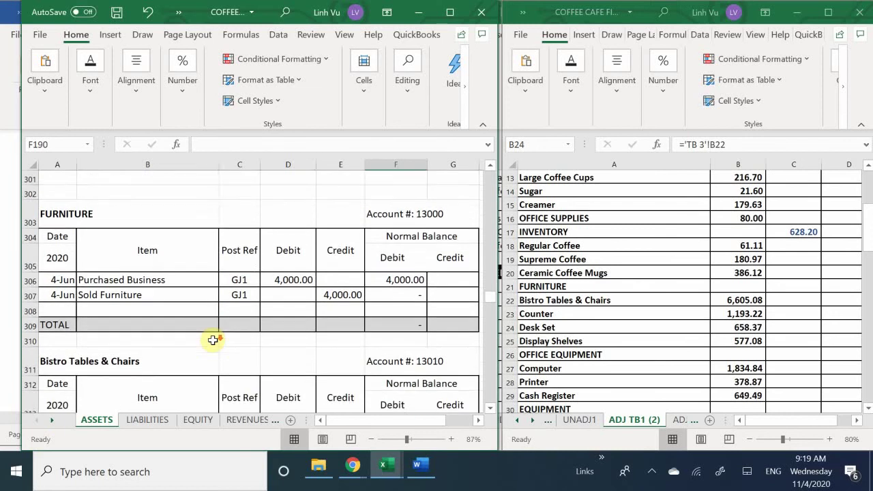
scroll(213, 340, "down", 2)
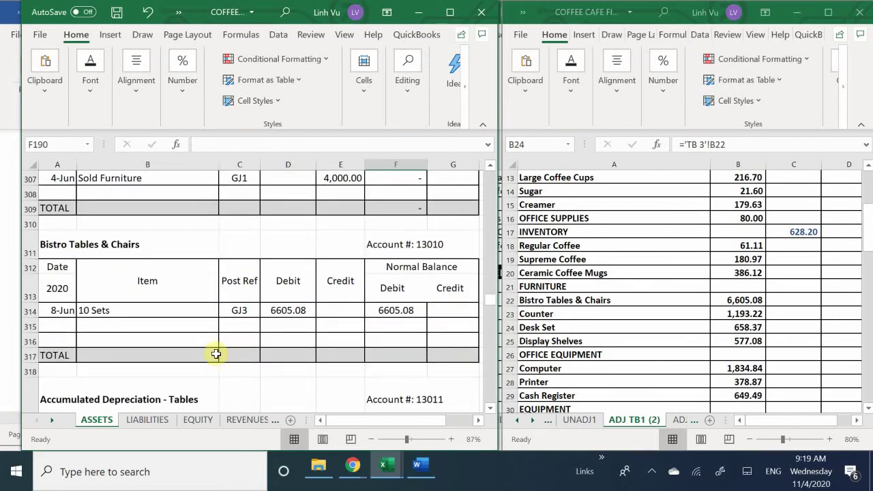
scroll(216, 354, "down", 3)
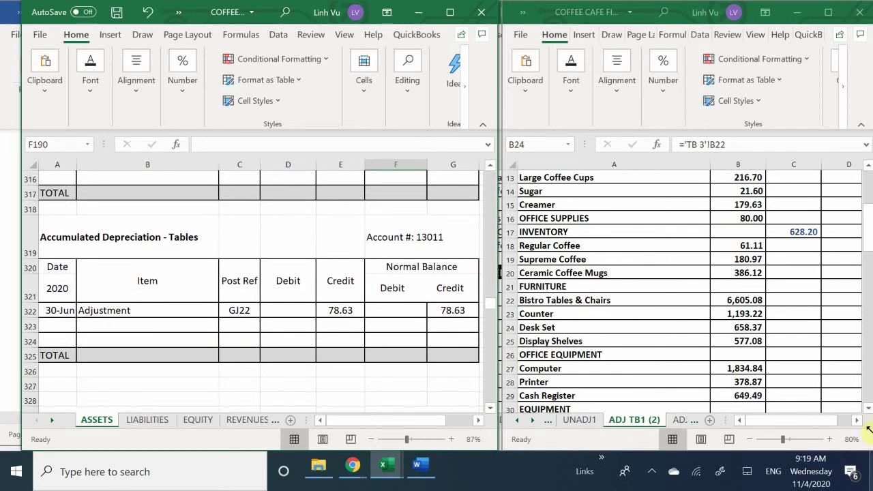
Step: Insert a blank row below each of the Bistro Tables & Chairs, Counter and Desk Set accounts in the trial balance
left_click(511, 314)
right_click(510, 314)
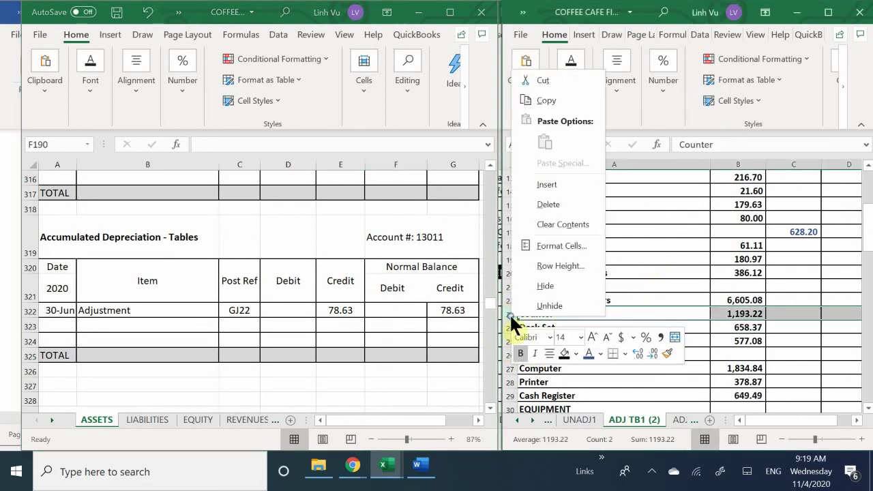
left_click(557, 184)
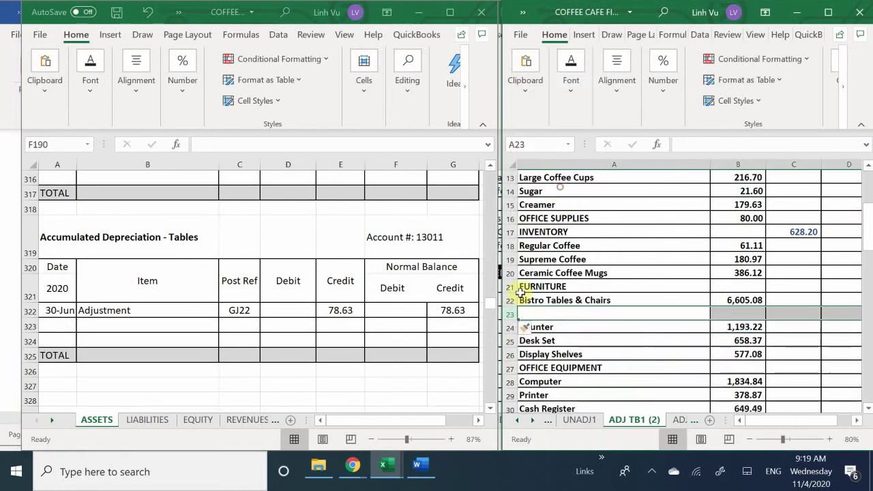
left_click(508, 341)
right_click(509, 341)
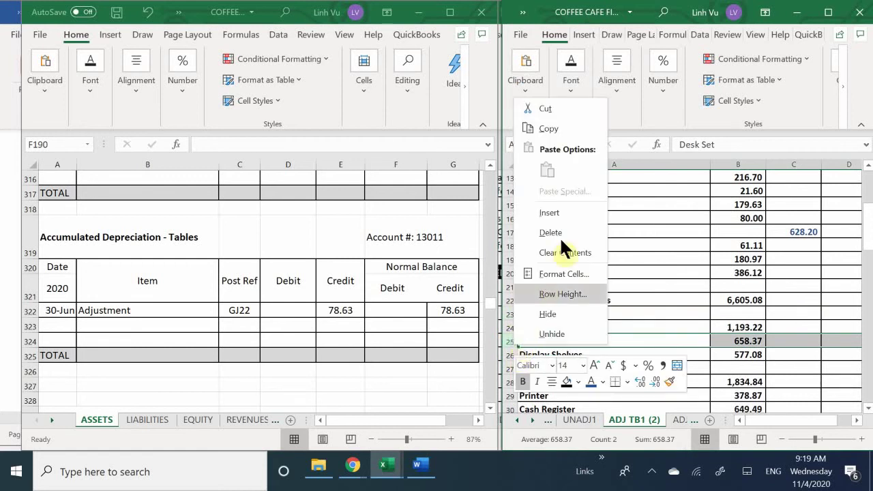
left_click(573, 212)
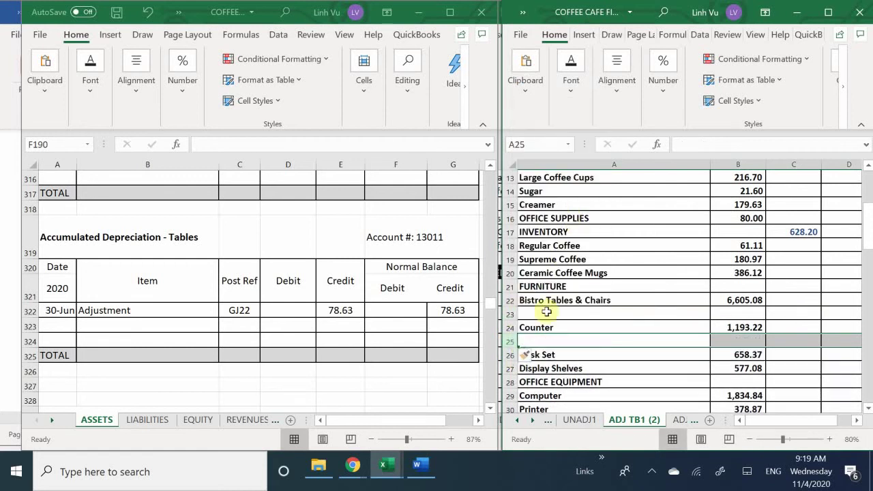
left_click(508, 382)
left_click(508, 369)
right_click(508, 369)
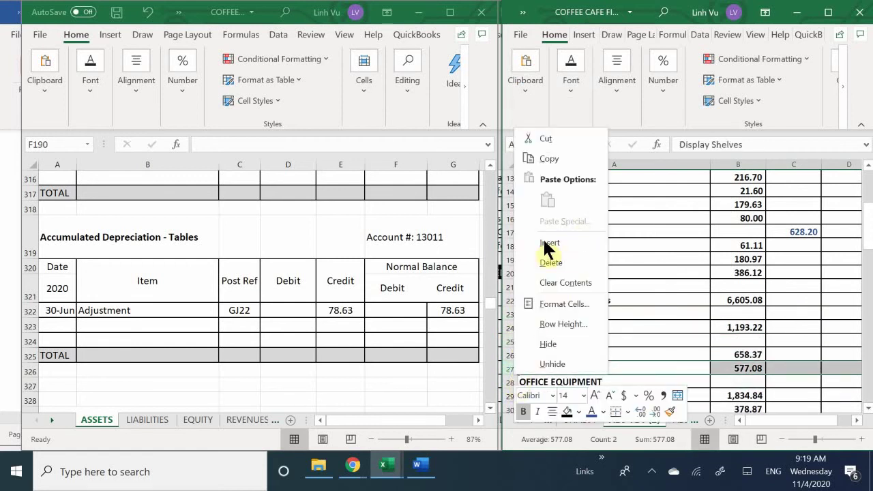
left_click(545, 245)
Step: Name the blank account row below Bistro Tables & Chairs "Accum. Depreciation - Tables" in A23
left_click(545, 314)
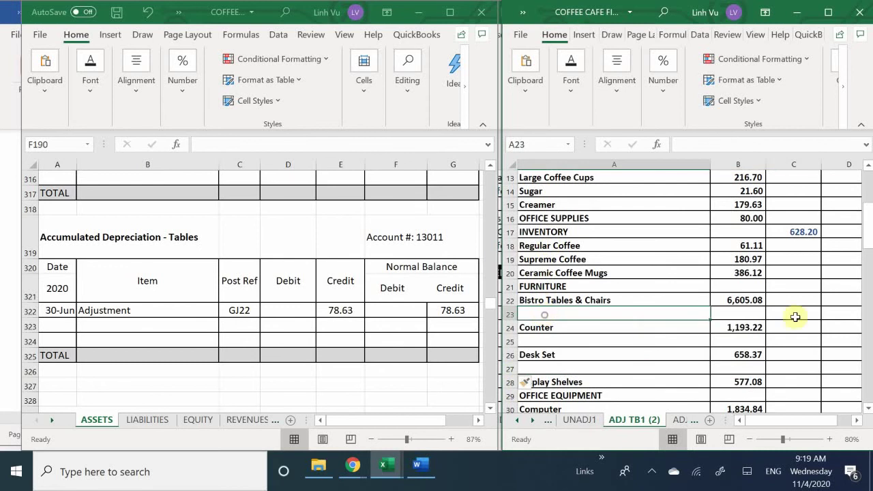
type("A")
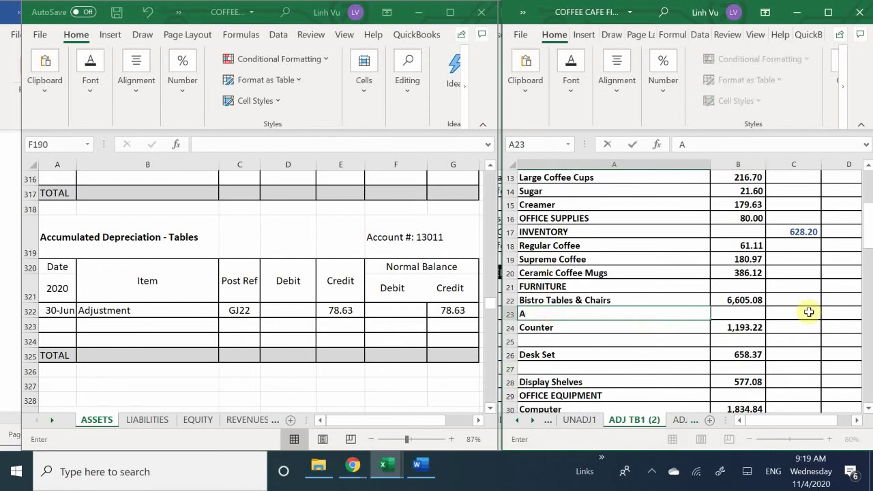
type("ccum. Depreci")
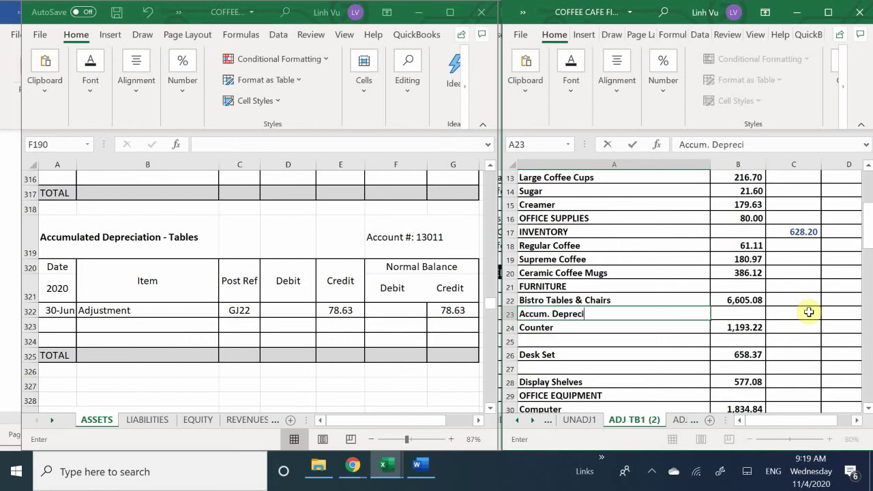
type("ation - Tab")
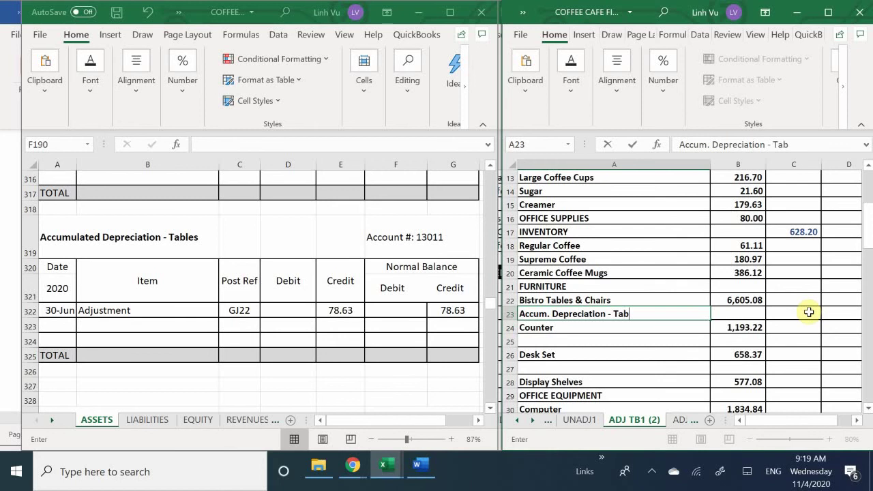
type("les")
key("Return")
Step: Name the blank account row below Counter "Accum. Depreciation - Counter" in A25
key("Return")
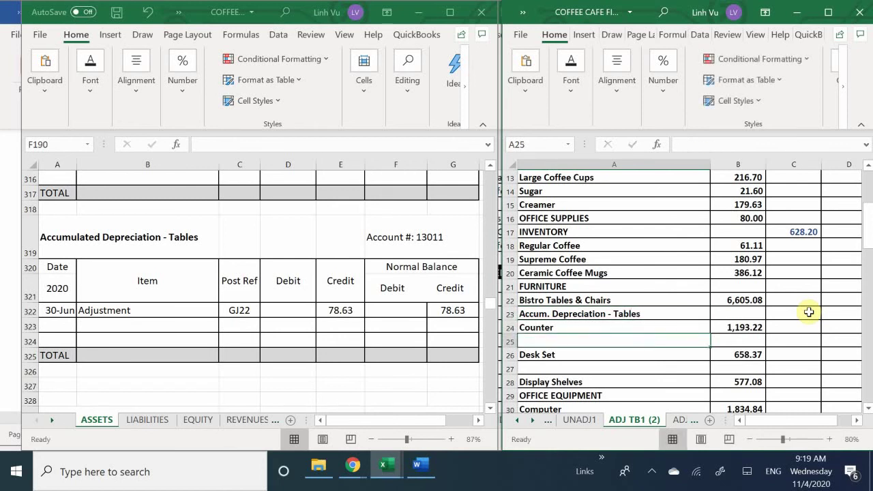
type("C")
key("BackSpace")
type("Acc")
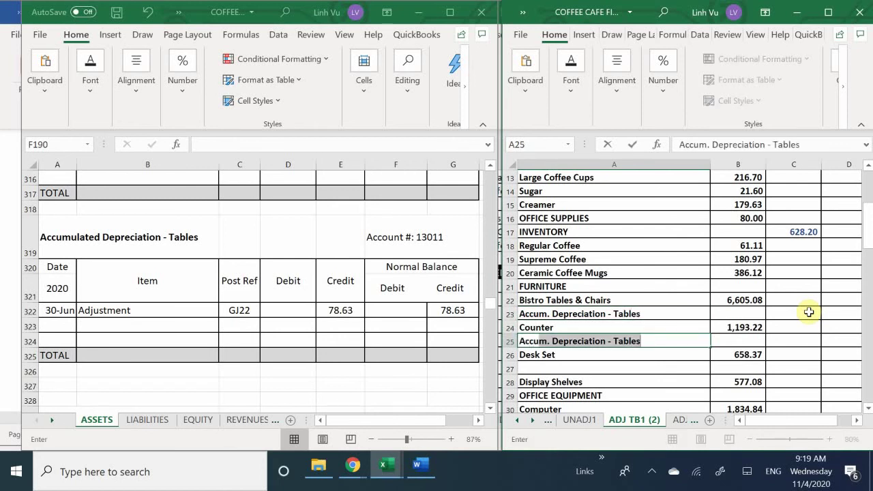
type("um. Depreciation")
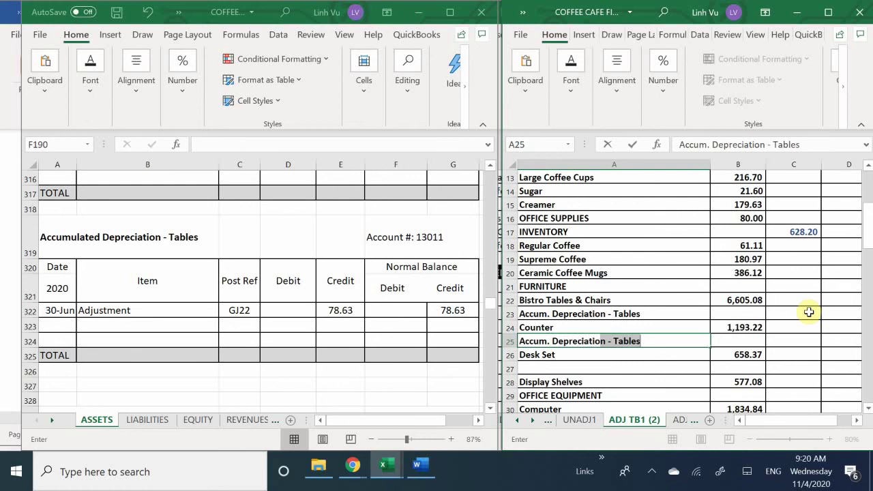
key("BackSpace")
key("BackSpace")
key("BackSpace")
type("on")
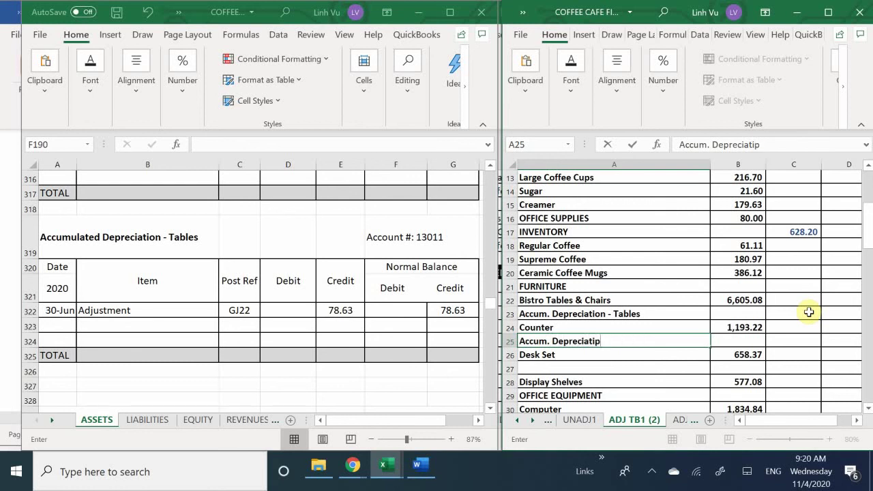
key("BackSpace")
type("n - Counter")
key("Return")
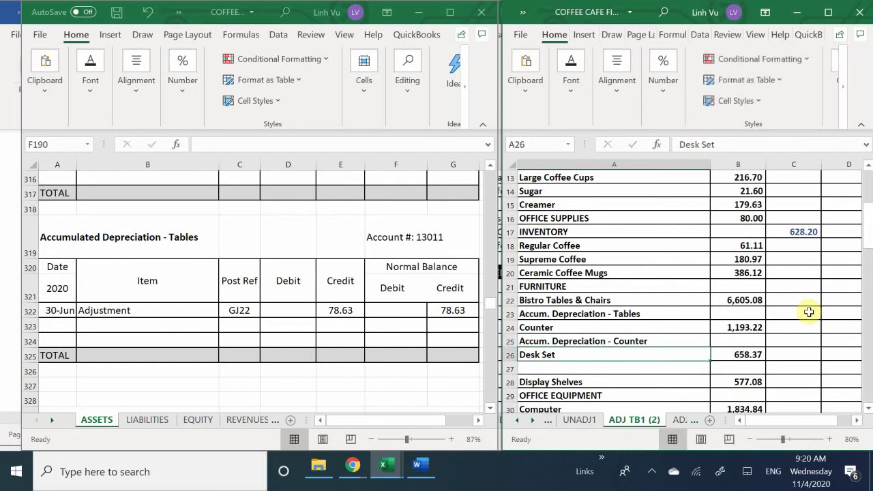
Step: Name the blank account row below Desk Set "Accum. Depreciatiom - Desk" in A27
key("Return")
type("Acc")
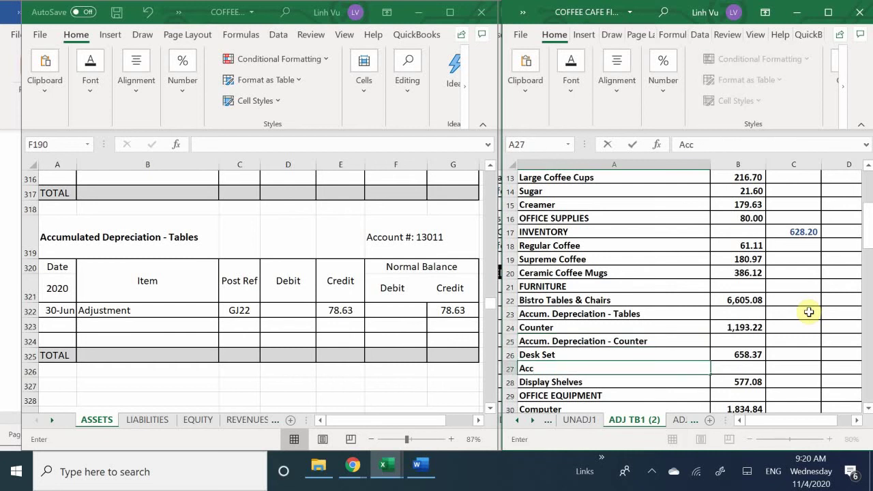
type("um. Depreci")
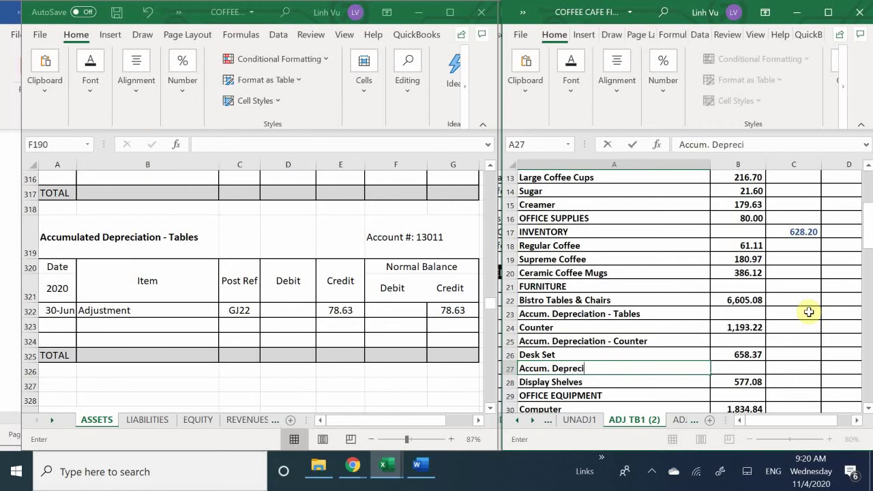
type("atiom - Desk")
key("Return")
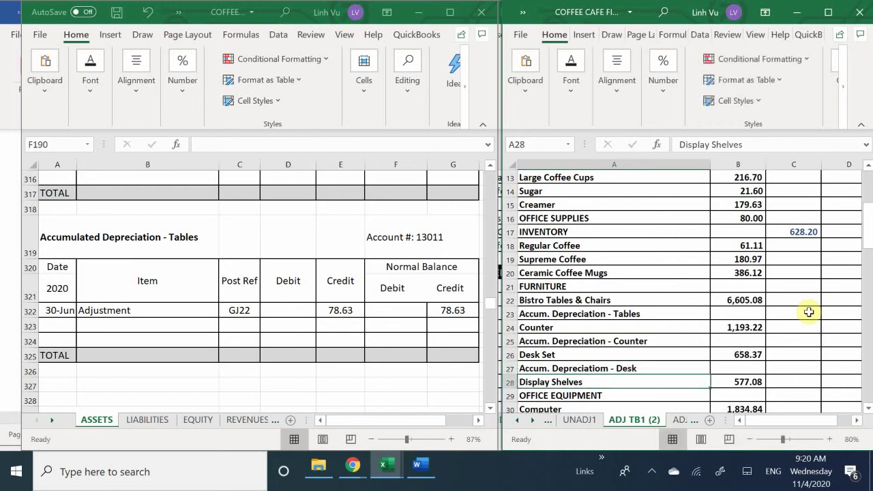
Step: Insert a row above OFFICE EQUIPMENT and name the new account "Accum. Depreciation - Shelves" in A29
right_click(504, 397)
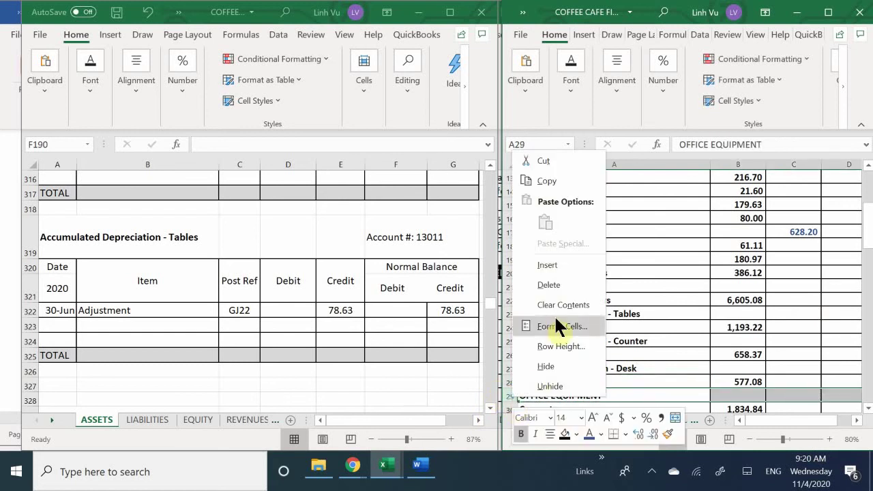
left_click(554, 264)
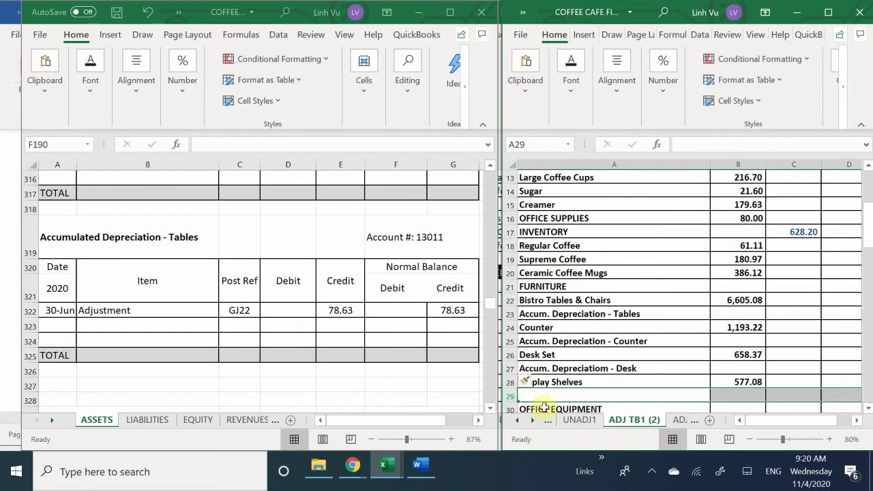
type("A")
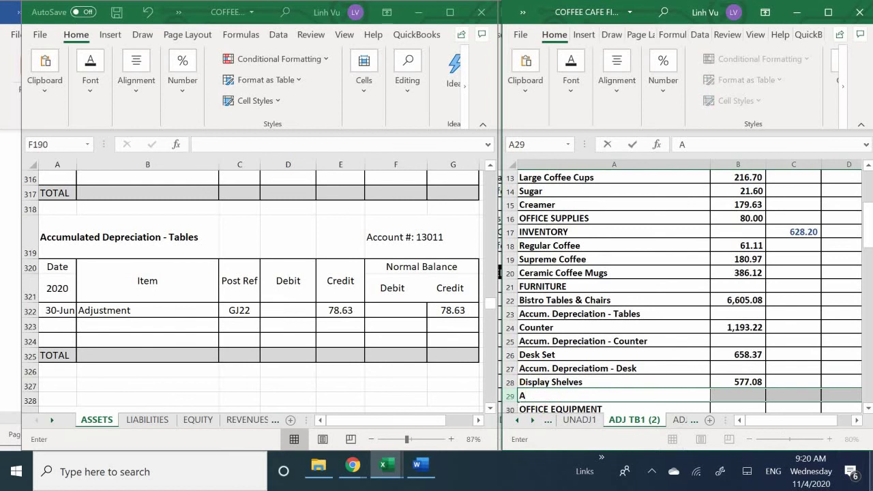
type("ccum. Depr")
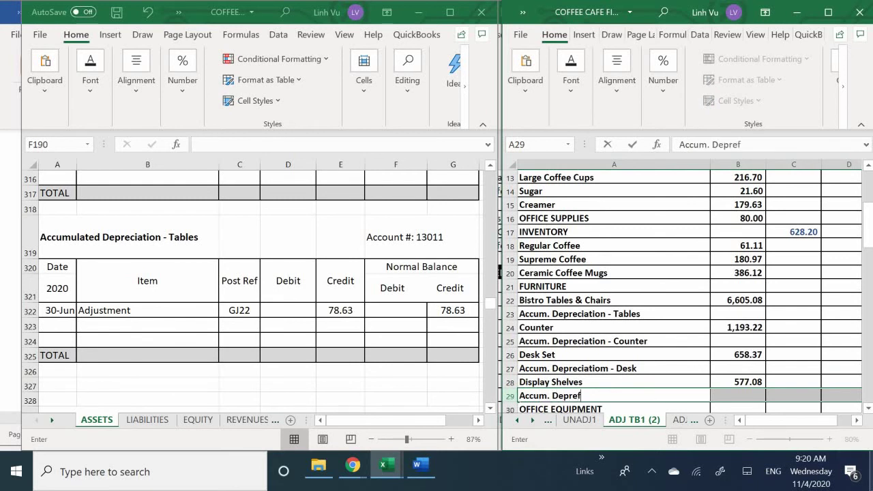
type("ef")
key("BackSpace")
type("coa")
key("BackSpace")
key("BackSpace")
type("iatpm")
key("BackSpace")
key("BackSpace")
key("BackSpace")
type("iom")
key("BackSpace")
key("BackSpace")
type("n S")
key("BackSpace")
key("BackSpace")
type("- She")
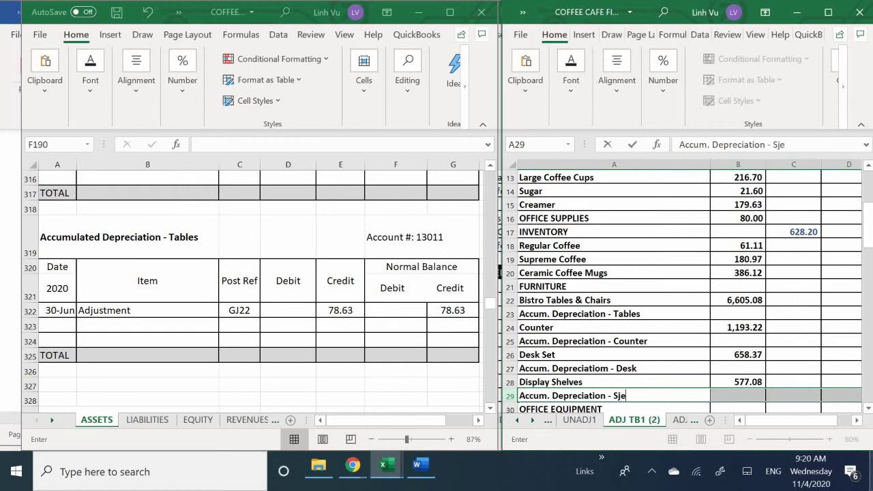
key("BackSpace")
key("BackSpace")
type("helves")
key("Tab")
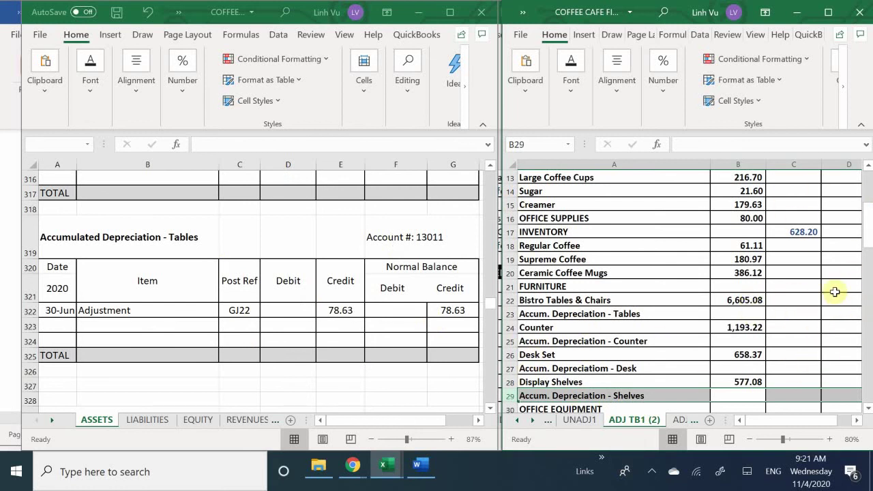
Step: Enter 78.63 as the credit balance of Accum. Depreciation - Tables in D23 of the trial balance
scroll(846, 300, "up", 3)
scroll(858, 303, "up", 2)
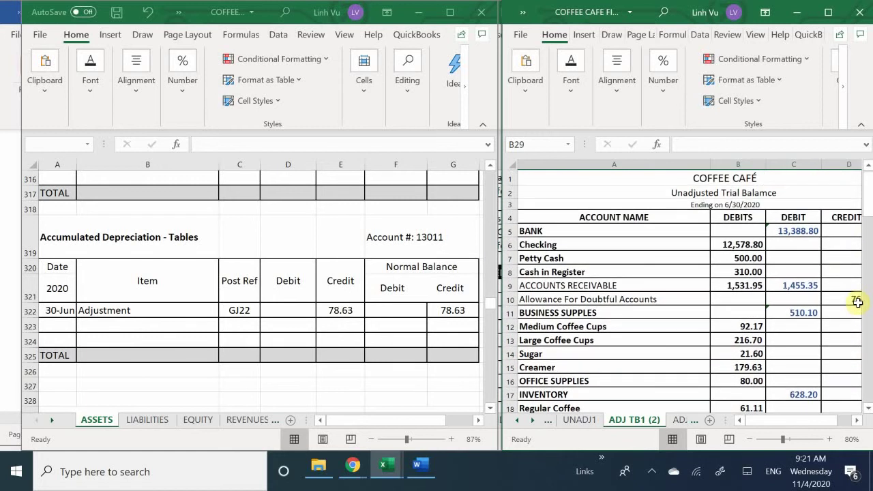
scroll(794, 272, "down", 3)
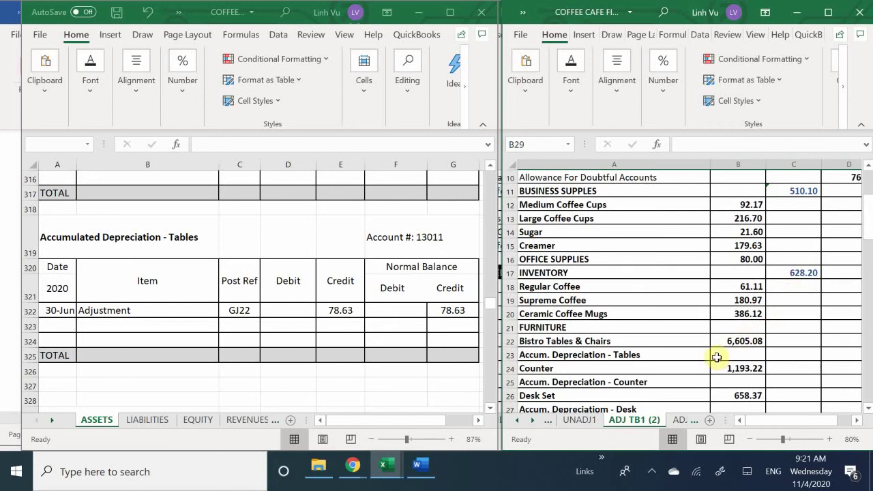
left_click(847, 357)
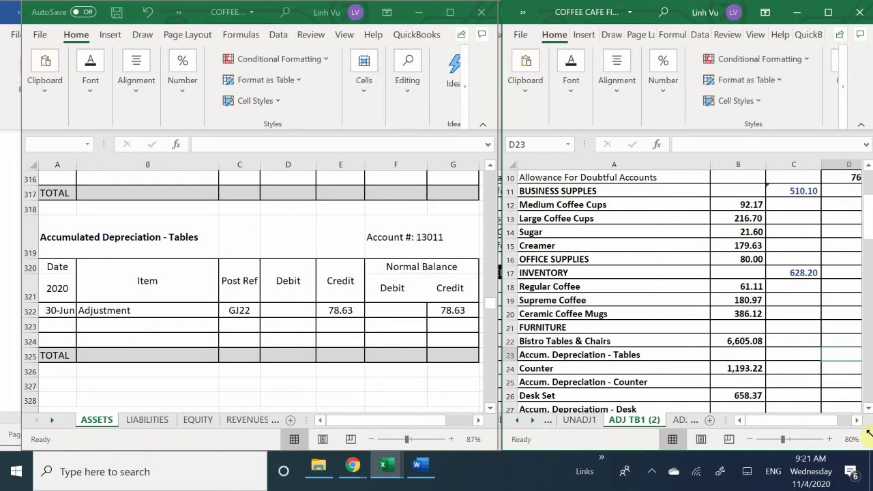
type("78.63")
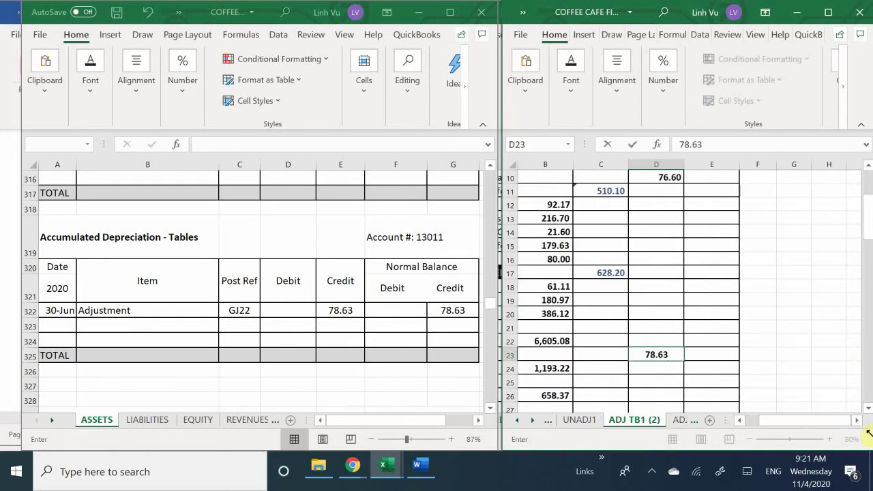
key("Return")
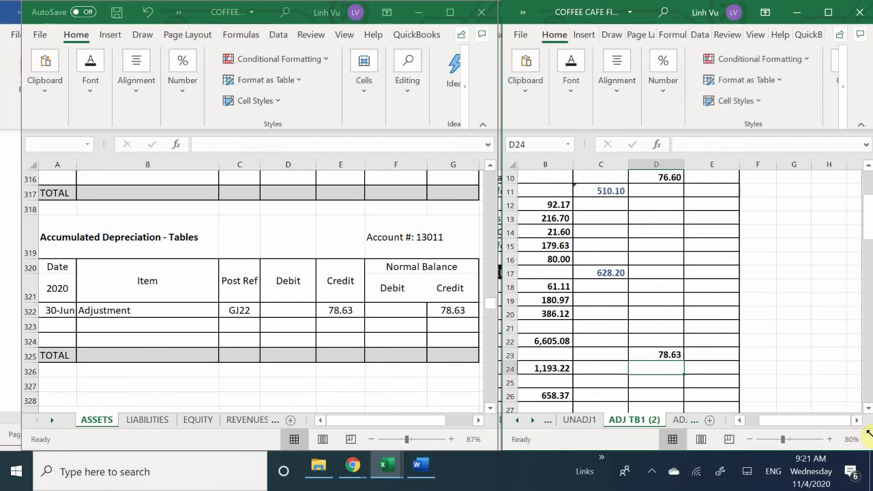
Step: Find the Accumulated Depreciation - Counter ledger and enter its 14.21 credit balance in D25 of the trial balance
key("Return")
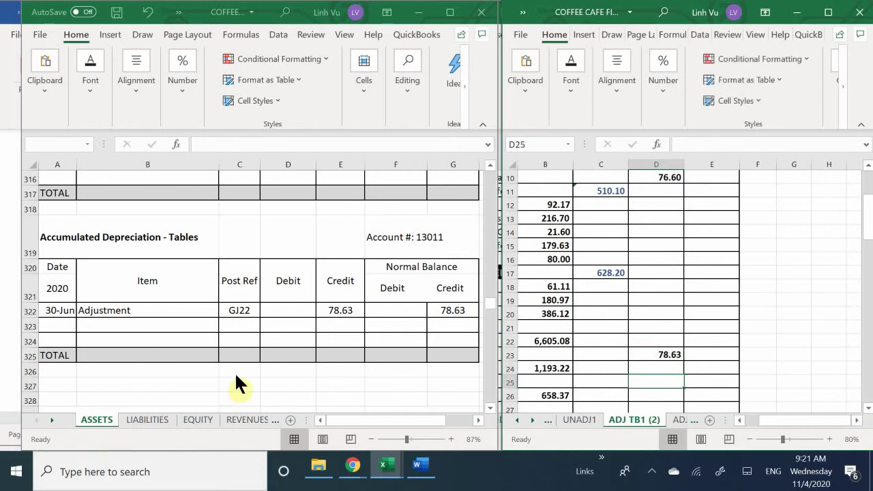
left_click(328, 367)
scroll(329, 366, "down", 4)
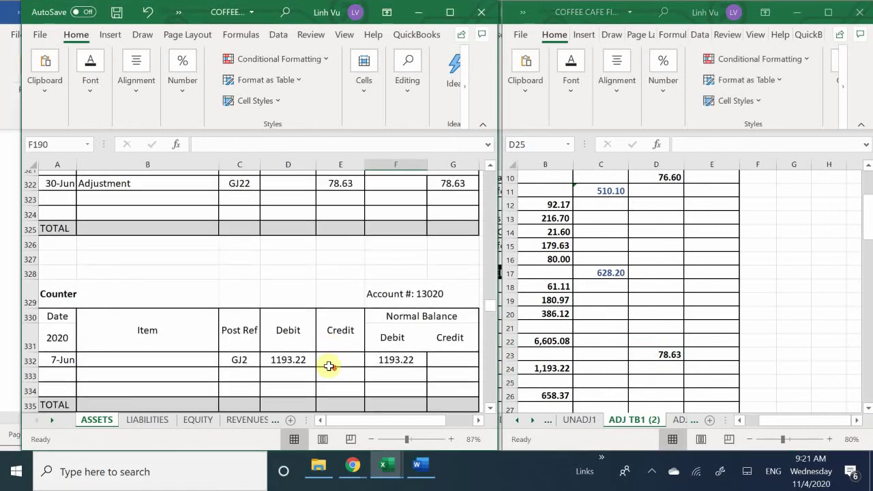
scroll(328, 367, "down", 2)
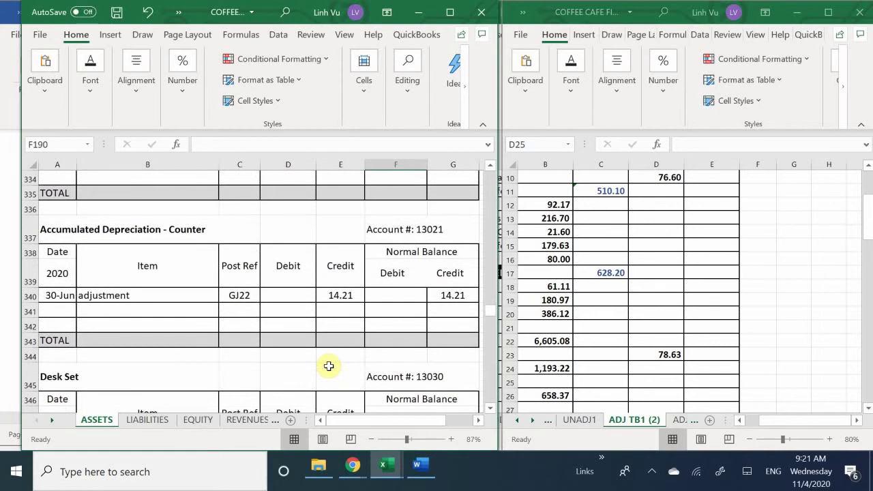
left_click(651, 381)
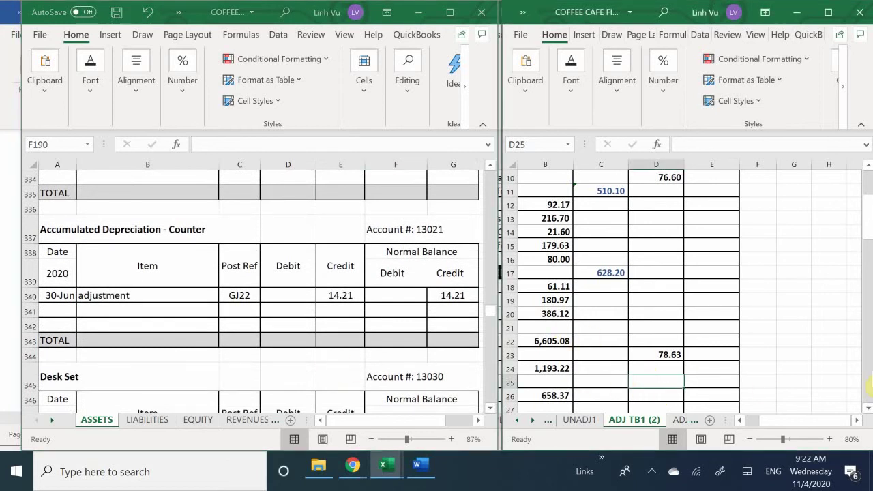
type("14.21")
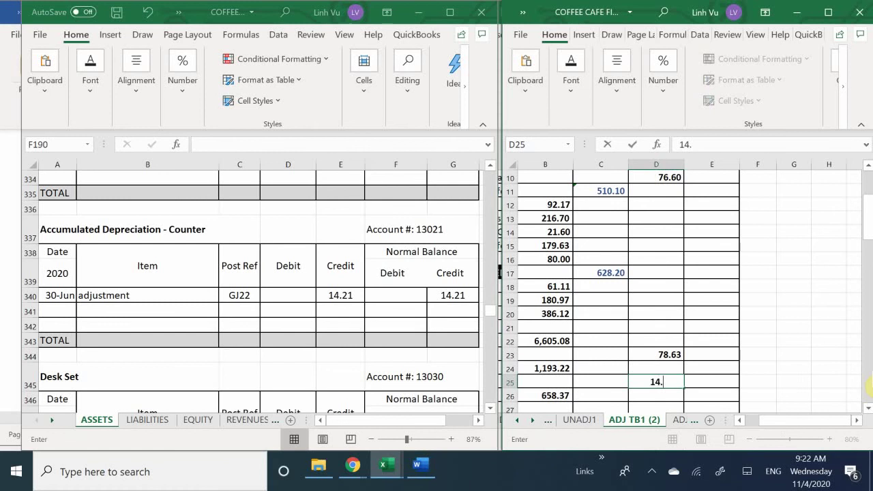
key("Return")
Step: Find the Accumulated Depreciation - Desk ledger and enter its 7.84 credit balance in D27 of the trial balance
key("Return")
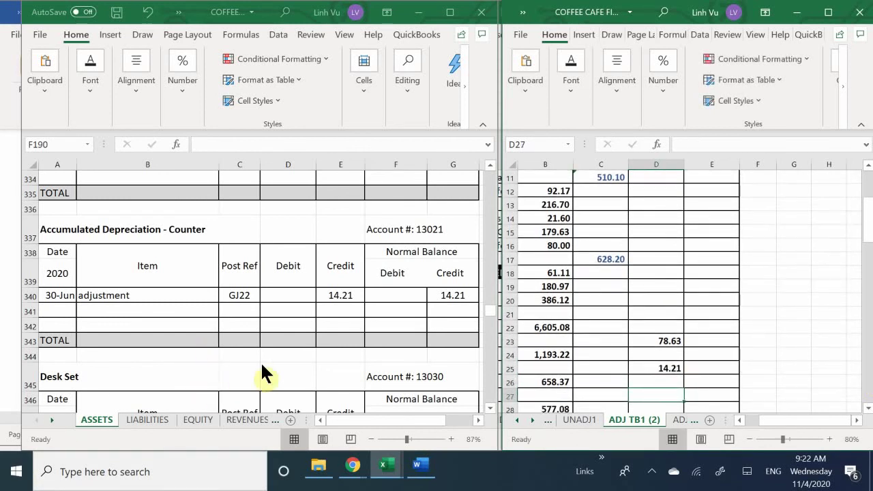
scroll(332, 368, "down", 2)
scroll(332, 368, "down", 3)
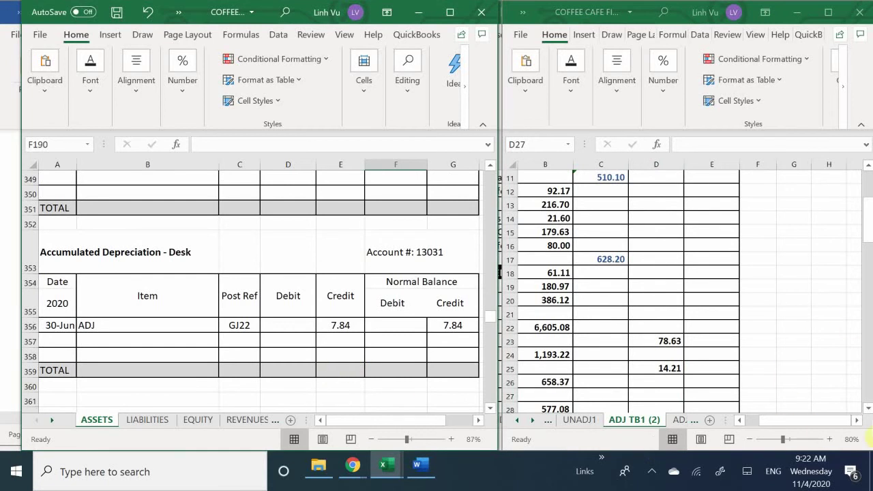
left_click(655, 393)
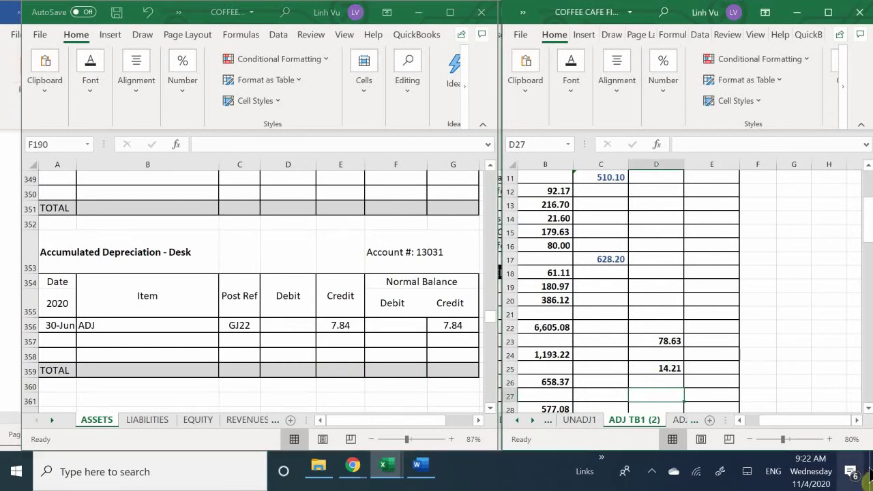
type("7.8")
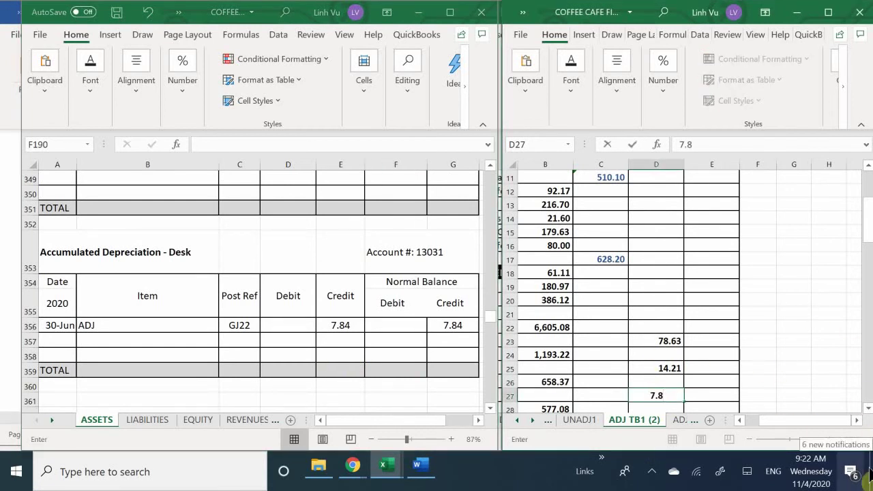
type("4")
key("Return")
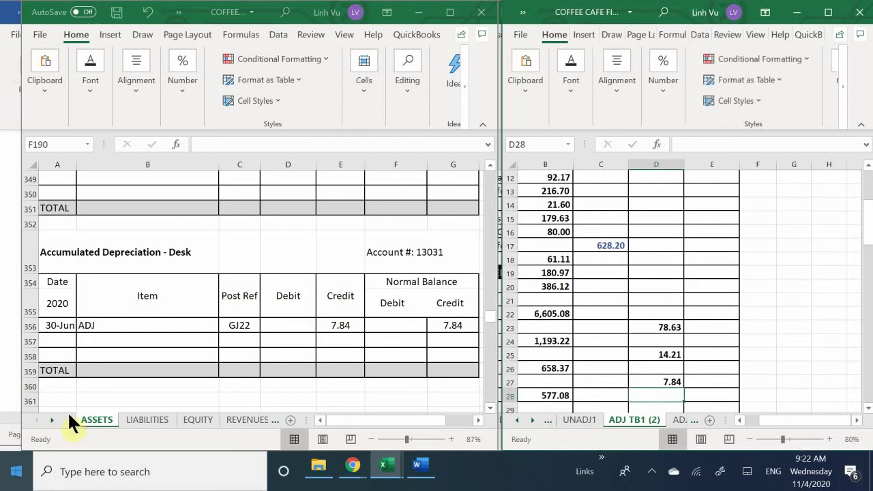
Step: Find the Accumulated Depreciation - Shelves ledger and enter its 6.87 credit balance in D29 of the trial balance
scroll(329, 365, "down", 4)
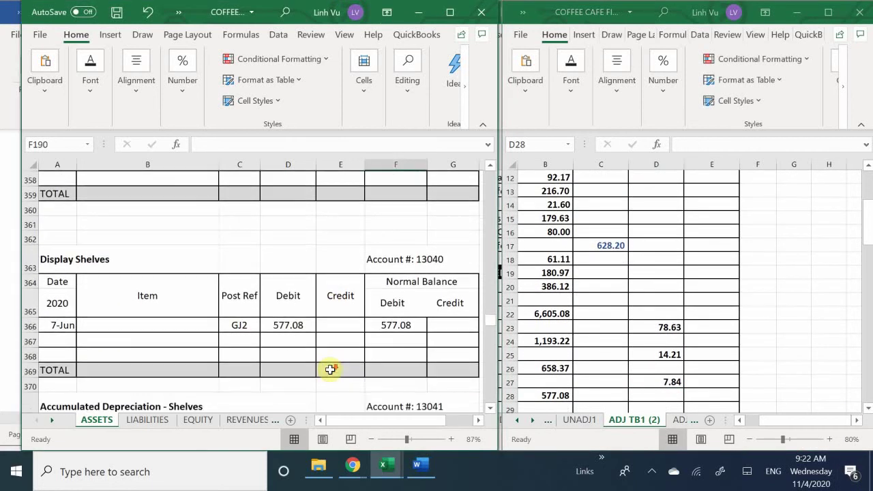
scroll(330, 369, "down", 2)
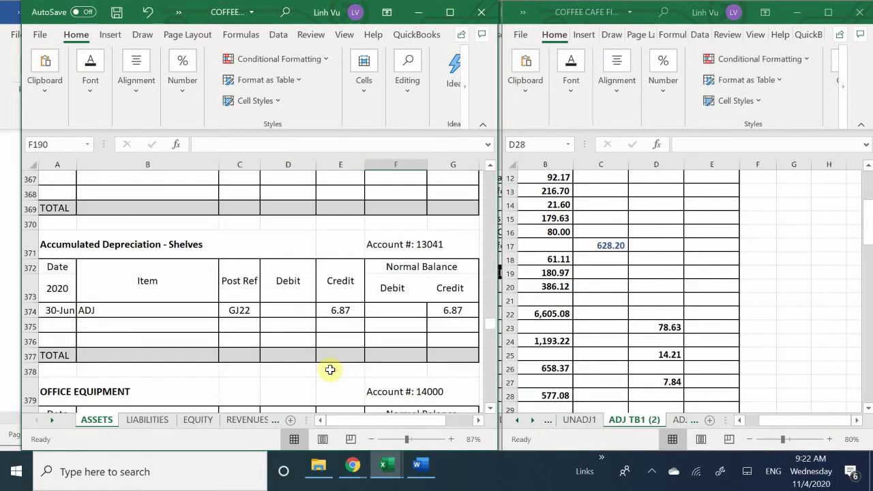
left_click(648, 406)
type("6.")
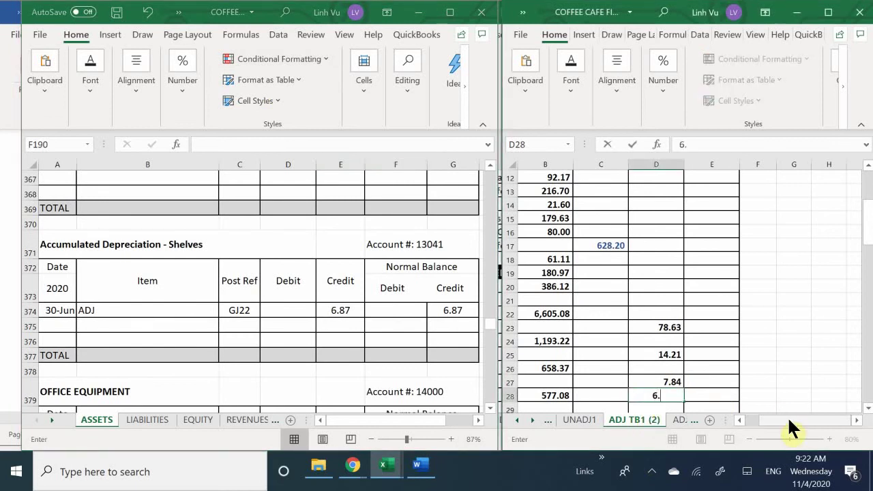
key("BackSpace")
key("BackSpace")
key("Return")
type("6.87")
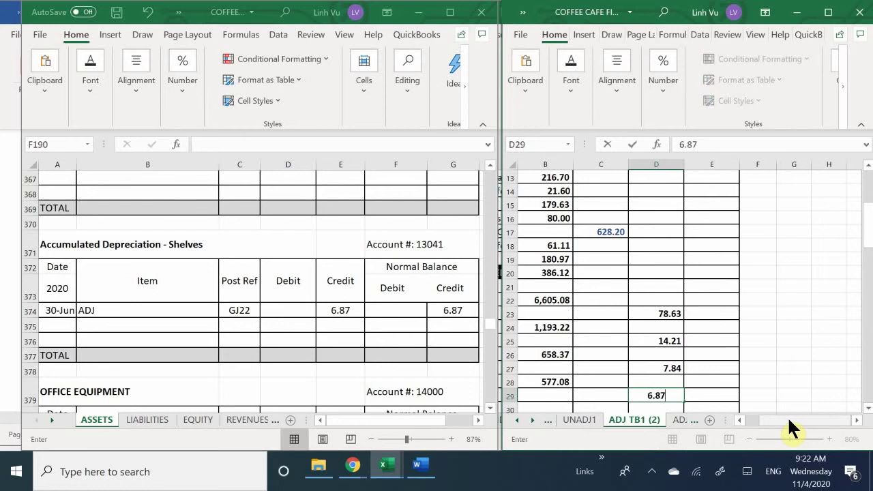
key("Return")
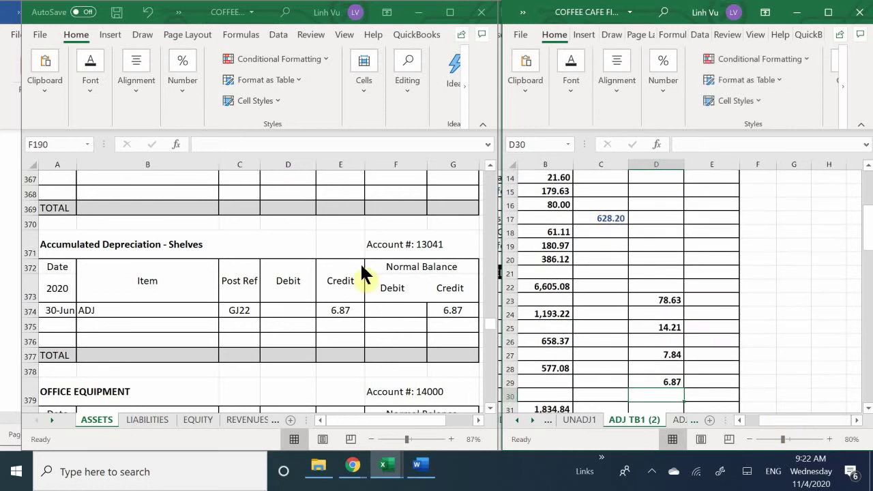
Step: Compute the net FURNITURE total in C21 with the formula =B22-D23+B24-D25+B26-D27+B28-D29
left_click(585, 276)
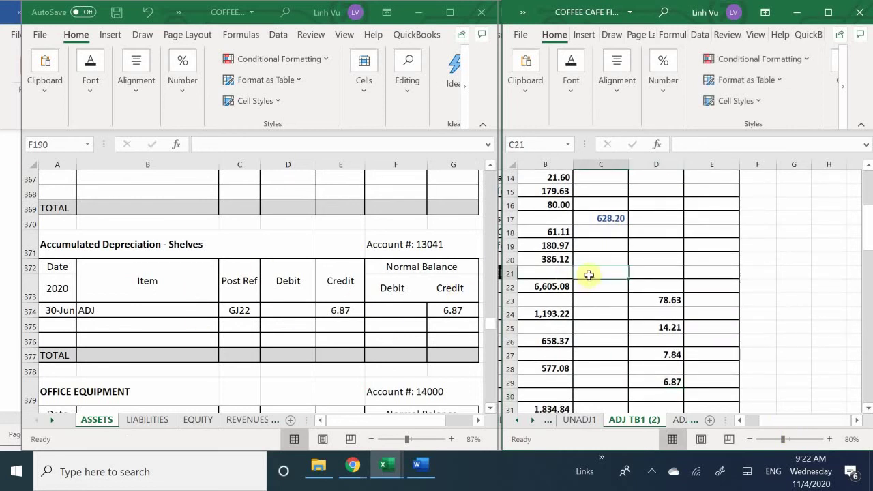
type("=")
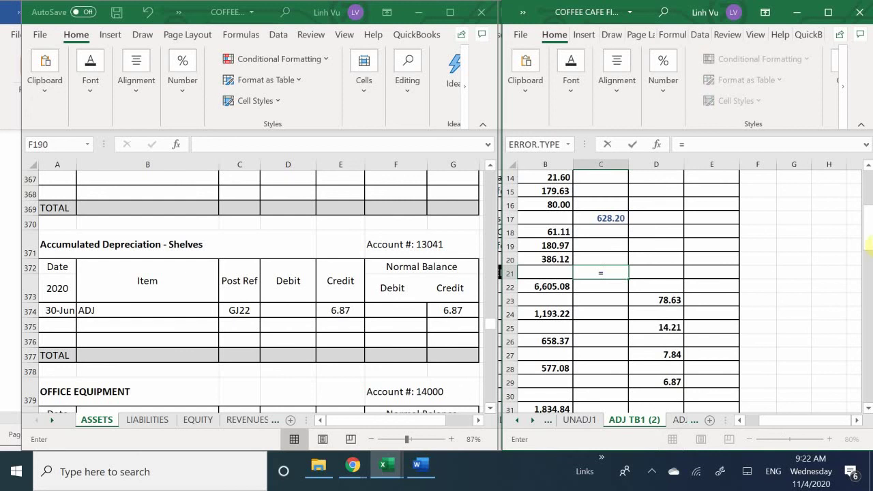
left_click(552, 287)
type("-")
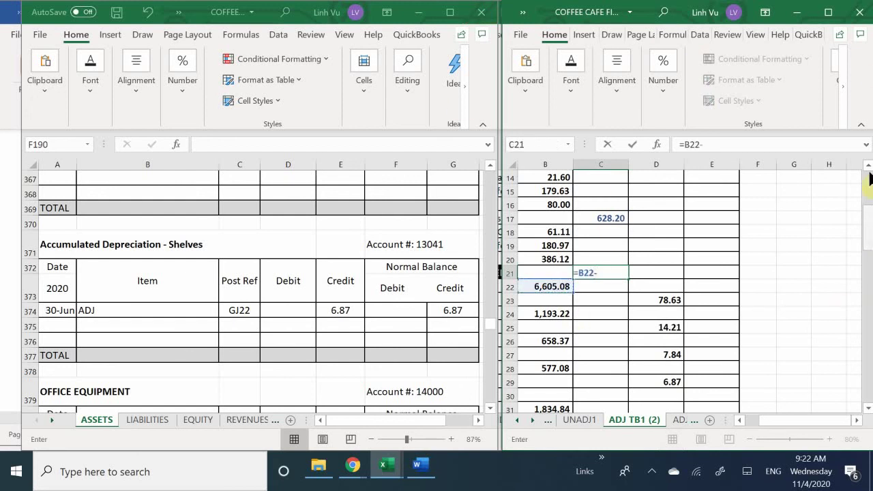
left_click(661, 301)
type("+")
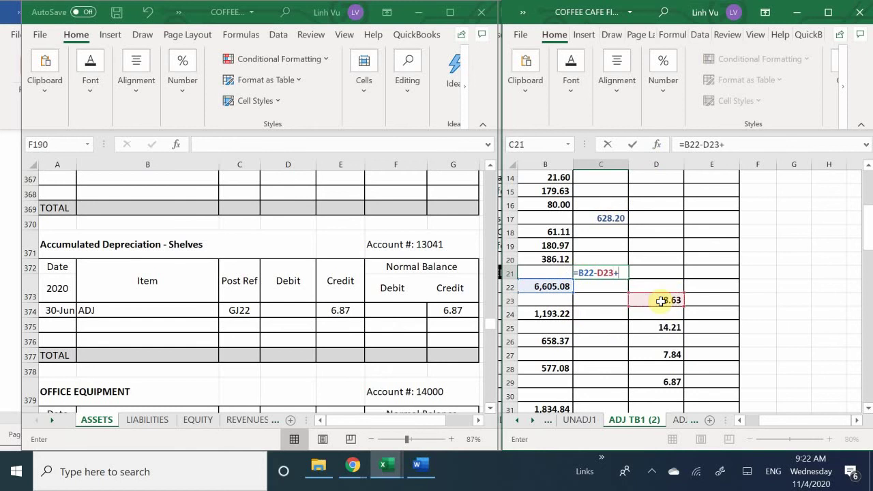
left_click(556, 314)
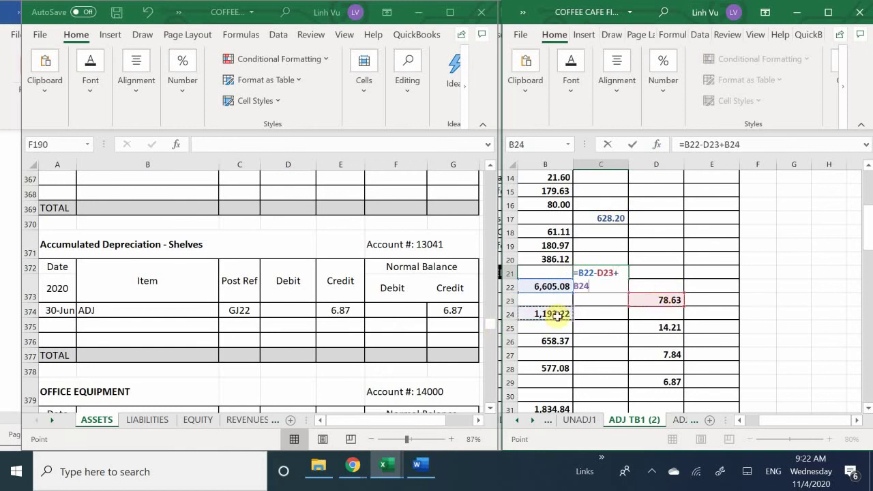
type("-")
left_click(656, 327)
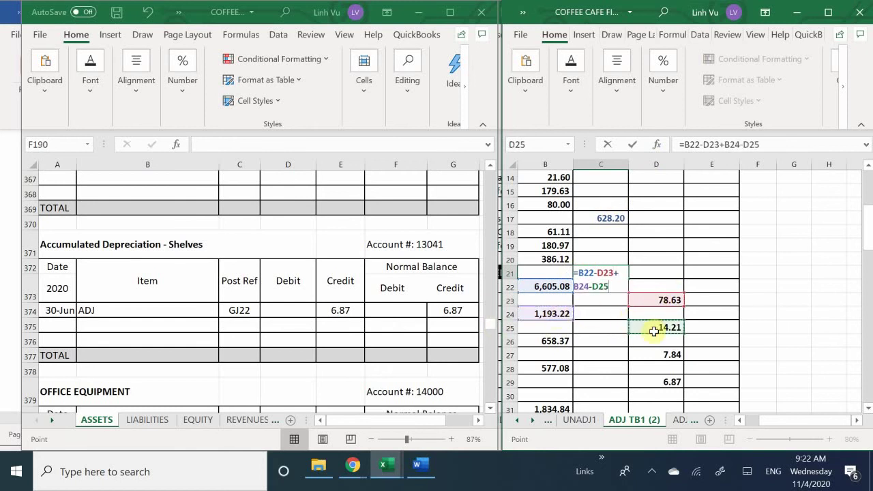
type("+")
left_click(552, 344)
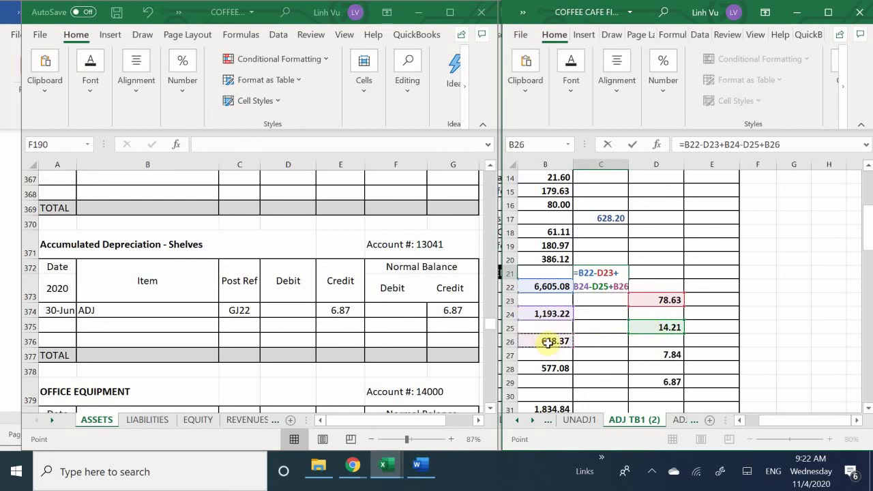
type("-")
left_click(650, 354)
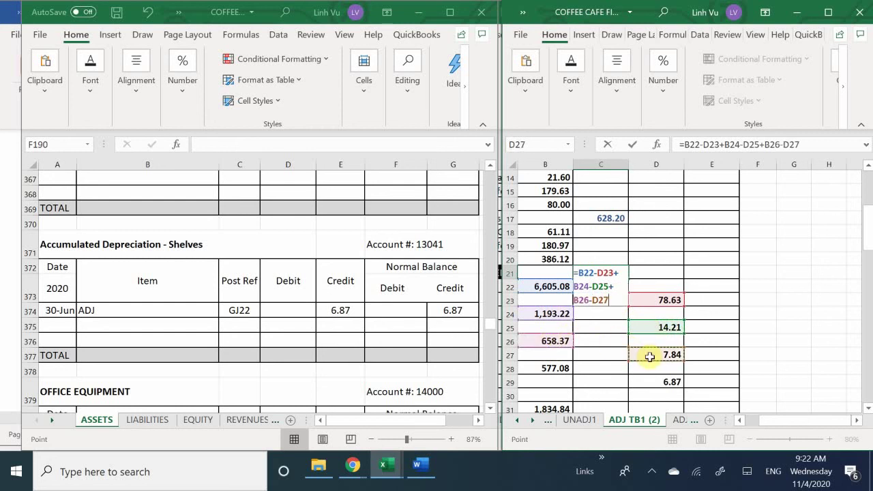
type("+")
left_click(540, 369)
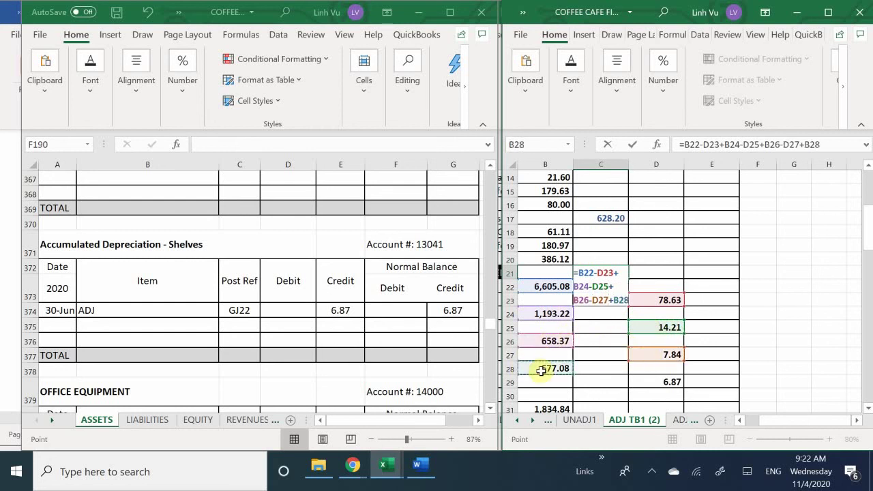
type("-")
left_click(660, 383)
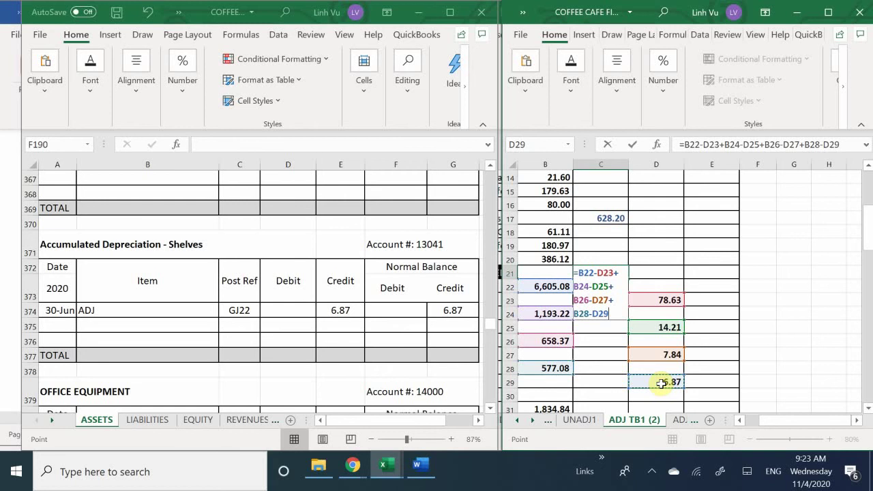
key("Return")
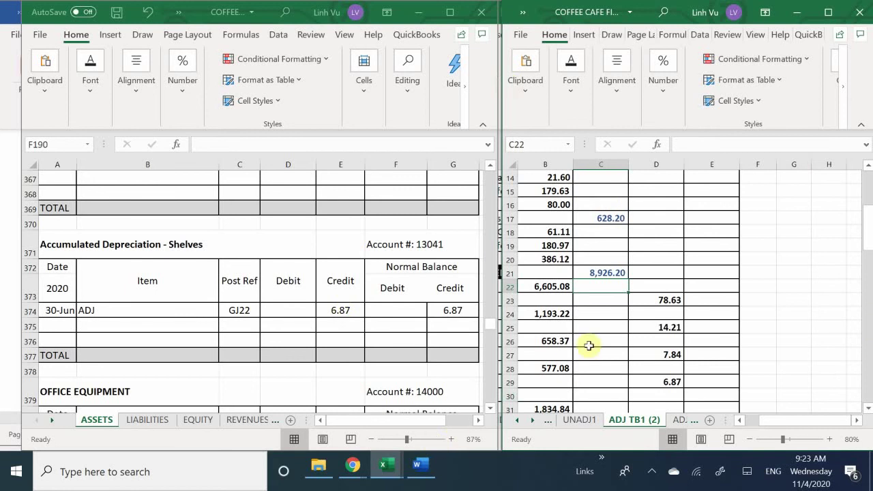
left_click(546, 386)
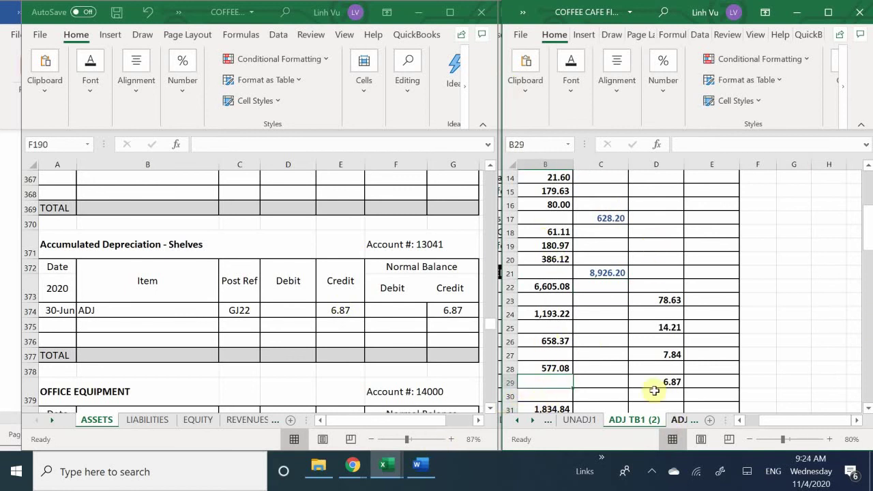
left_click(557, 396)
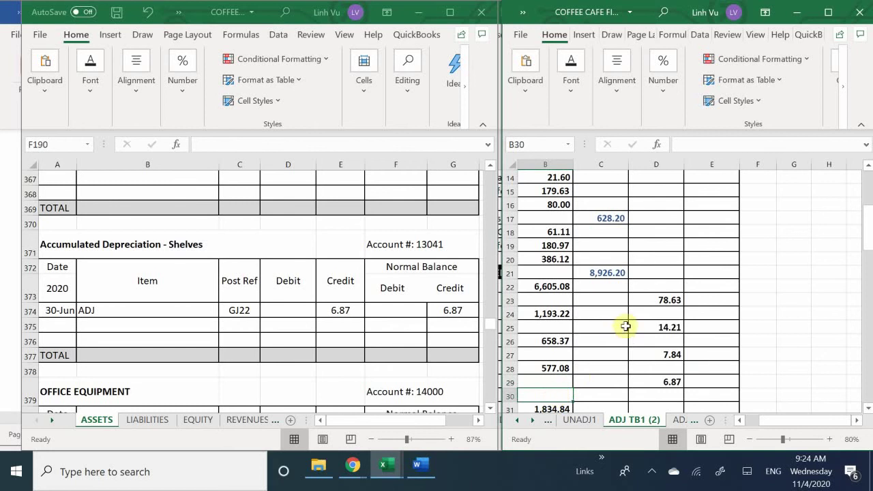
scroll(634, 307, "up", 4)
scroll(634, 287, "up", 2)
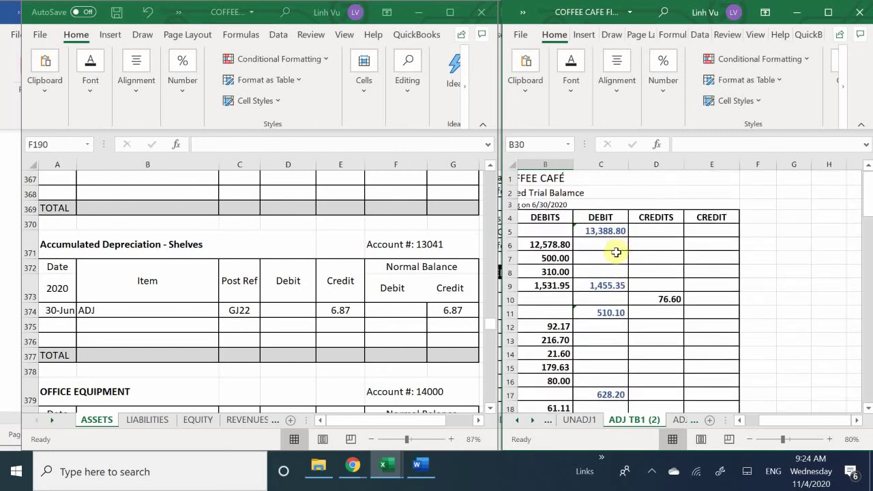
scroll(616, 252, "down", 4)
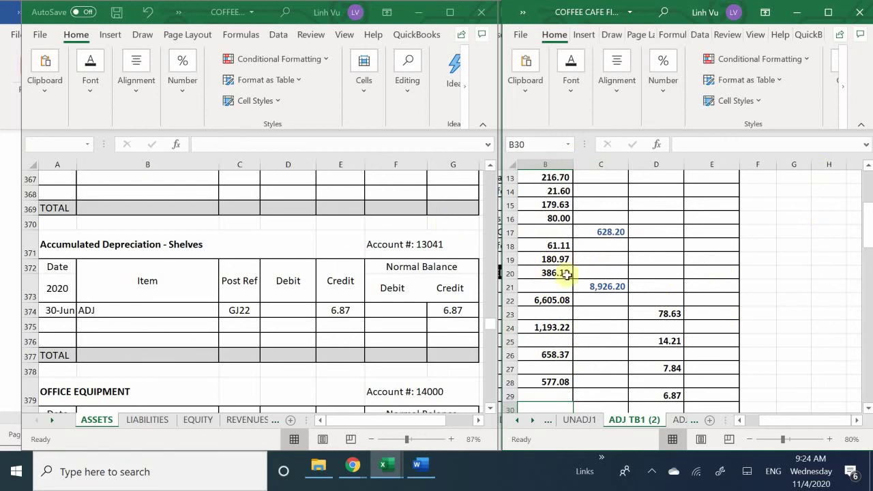
Step: Insert a blank row beneath each of the Computer, Printer and Cash Register accounts in the trial balance
left_click(551, 300)
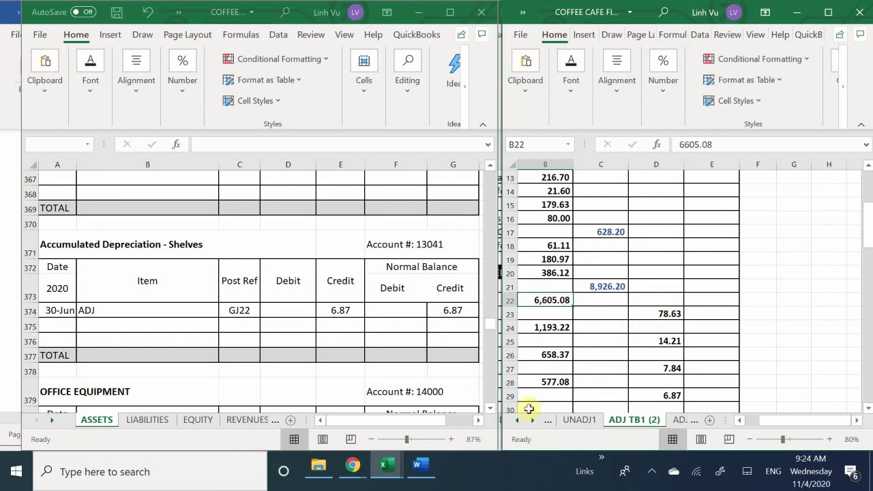
scroll(545, 314, "down", 2)
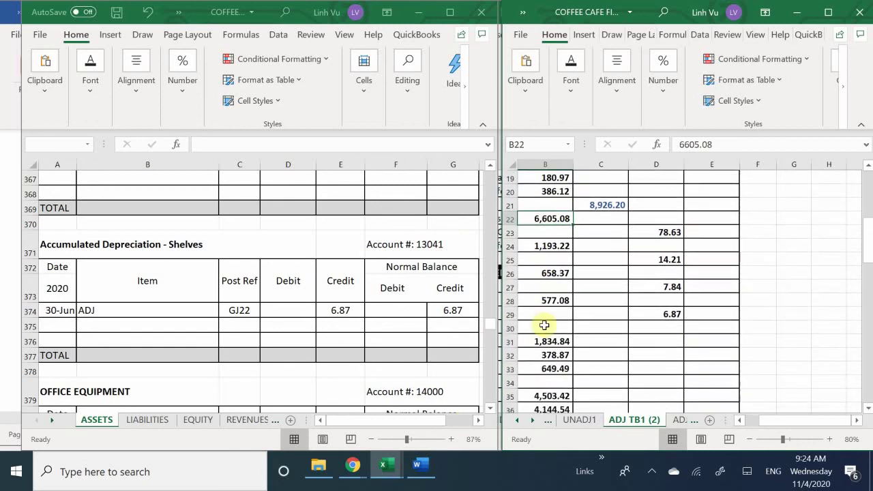
left_click(779, 419)
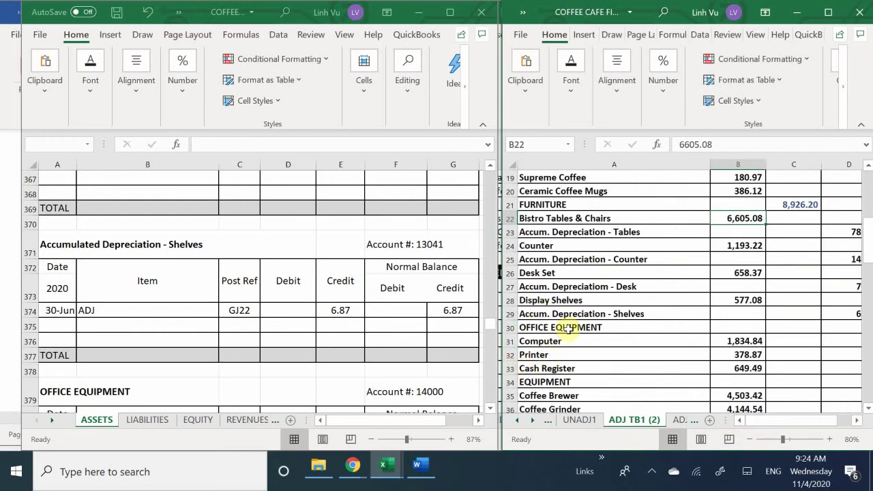
left_click(505, 354)
right_click(506, 355)
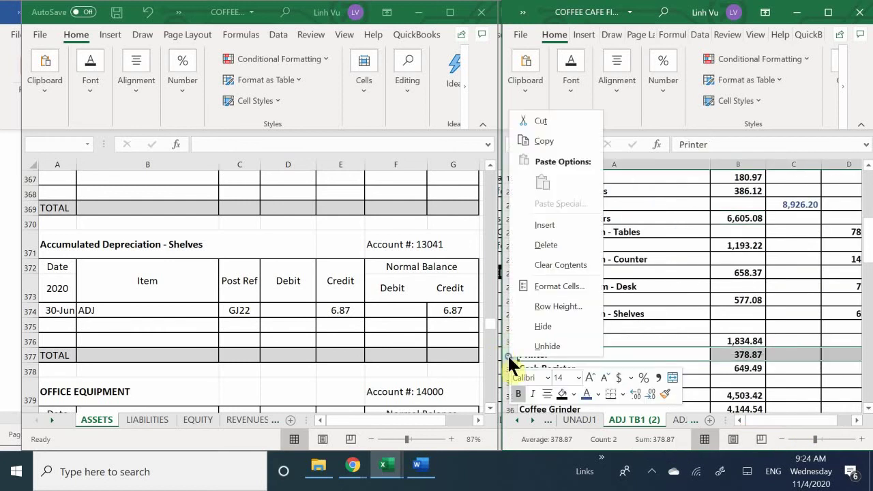
left_click(554, 223)
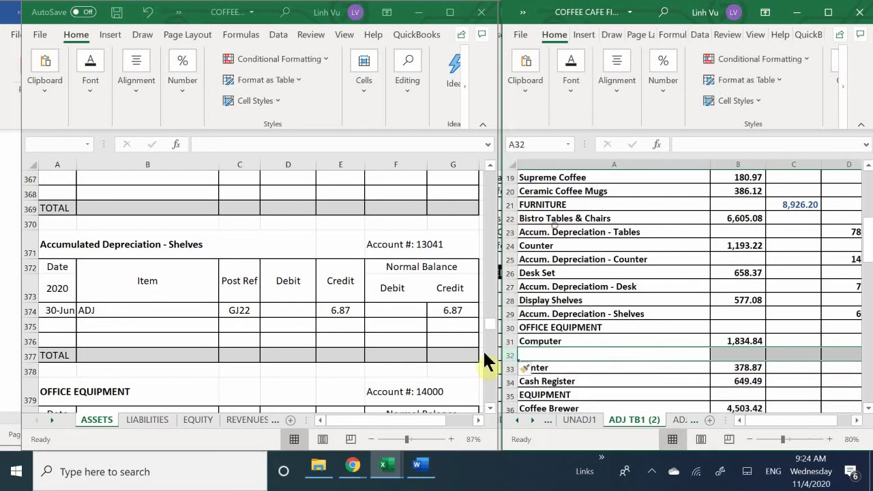
right_click(511, 381)
left_click(548, 253)
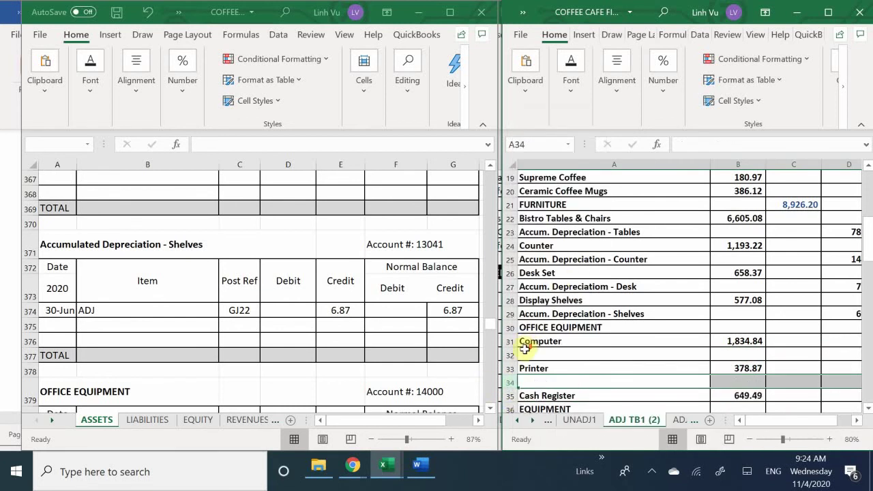
scroll(511, 361, "down", 1)
right_click(510, 373)
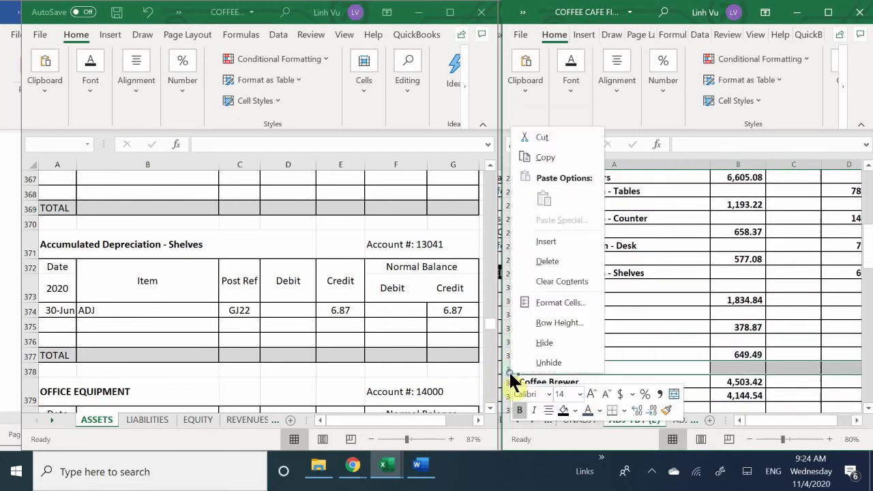
left_click(575, 251)
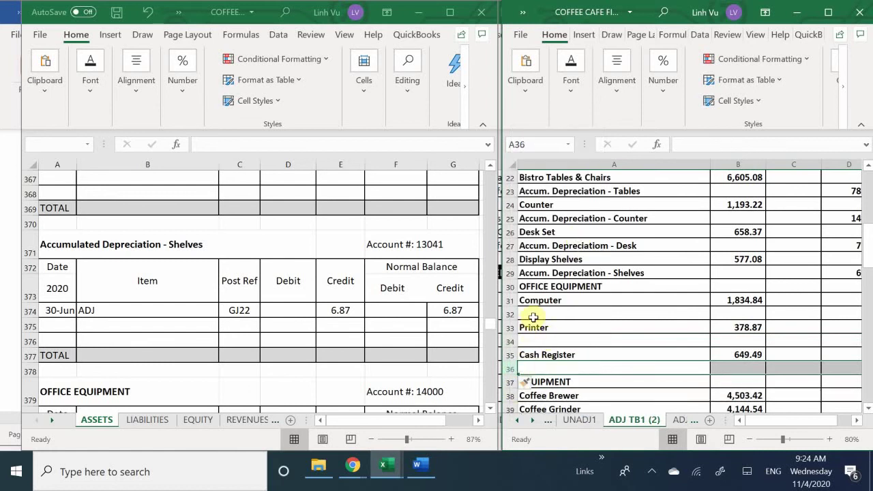
Step: Label the blank row beneath Computer, A32, as "Accum. Depreciation - Computer"
left_click(525, 314)
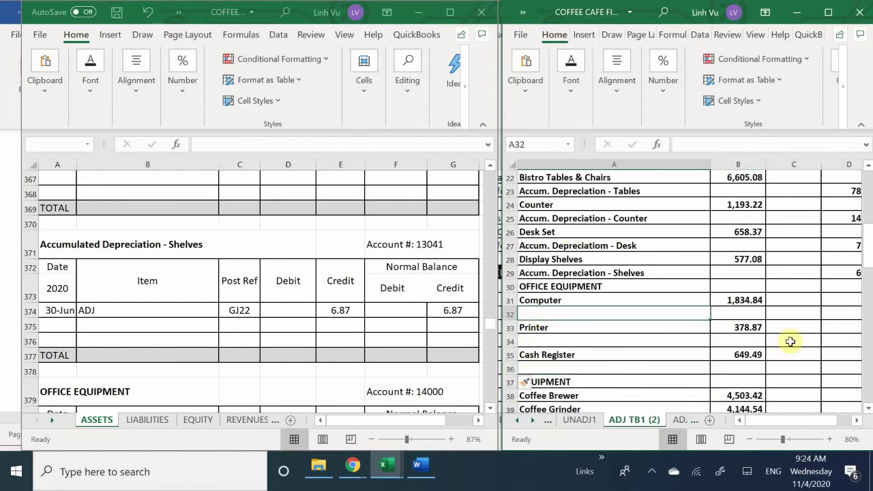
type("Accu")
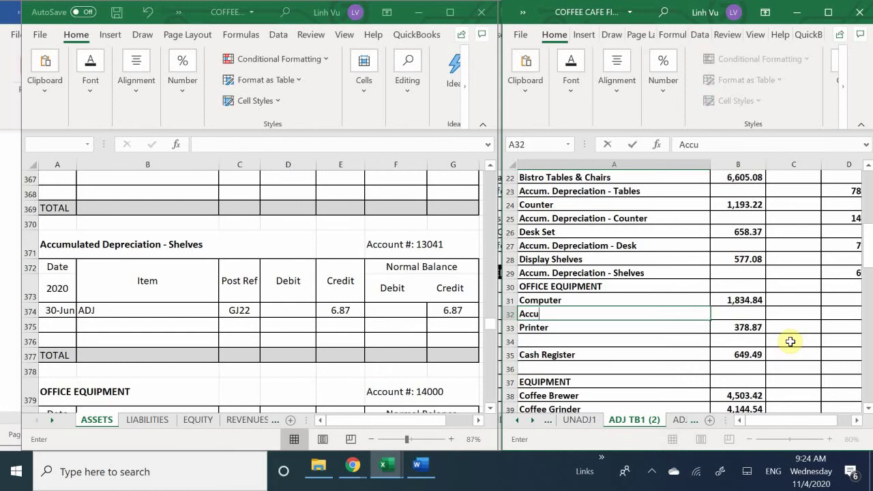
type("m. Deprecu")
key("BackSpace")
type("iation - Co")
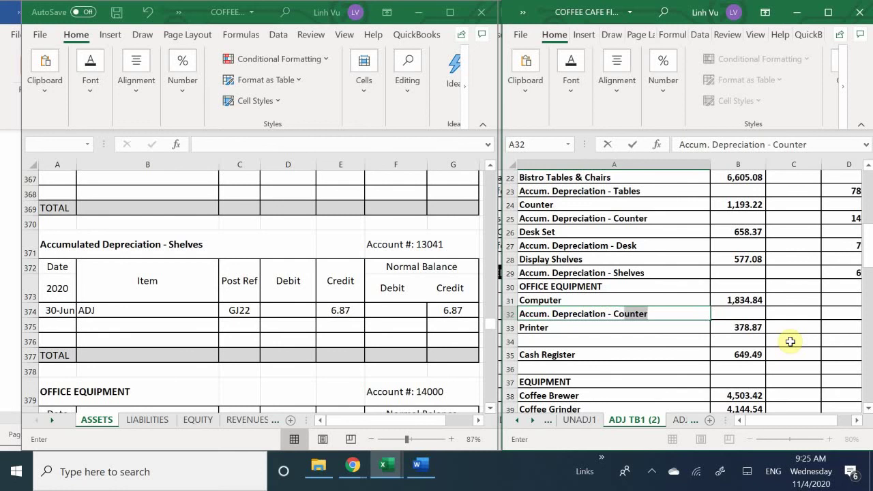
type("mpute")
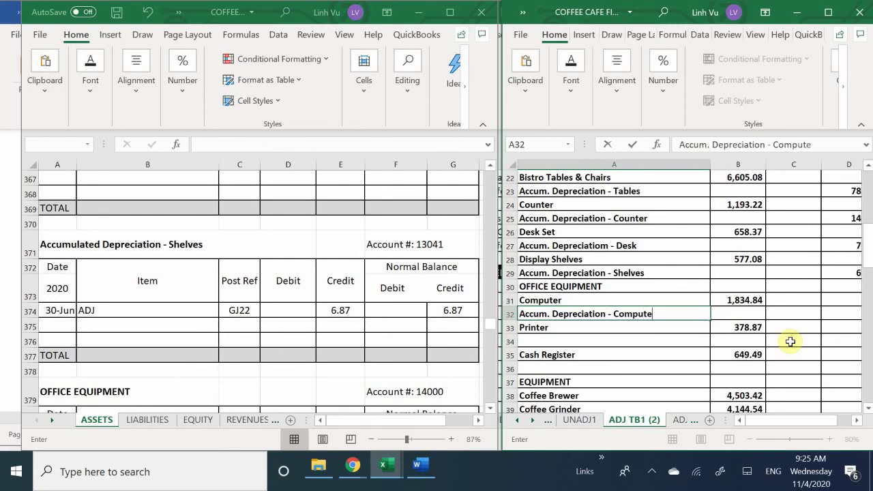
type("r")
key("Return")
key("Return")
Step: Label the blank row beneath Printer, A34, as "Accum. Depreciation - Printer"
type("Accu")
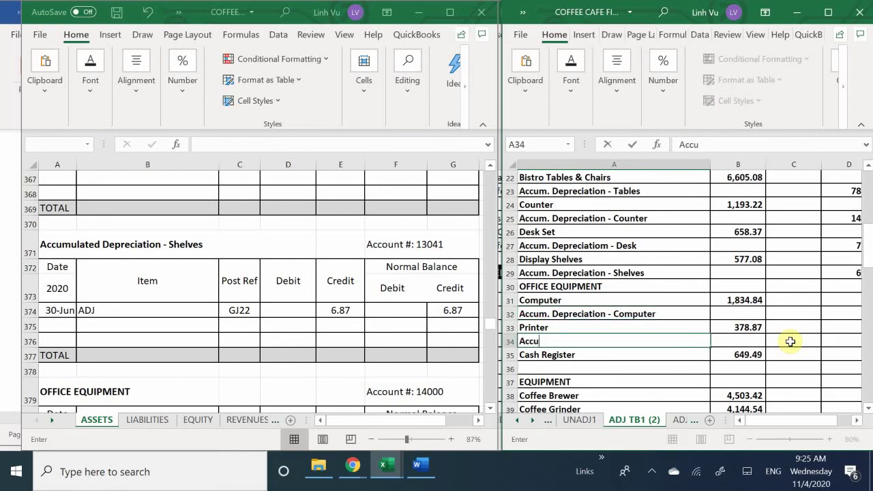
type("m")
type(". De[r")
type("rec")
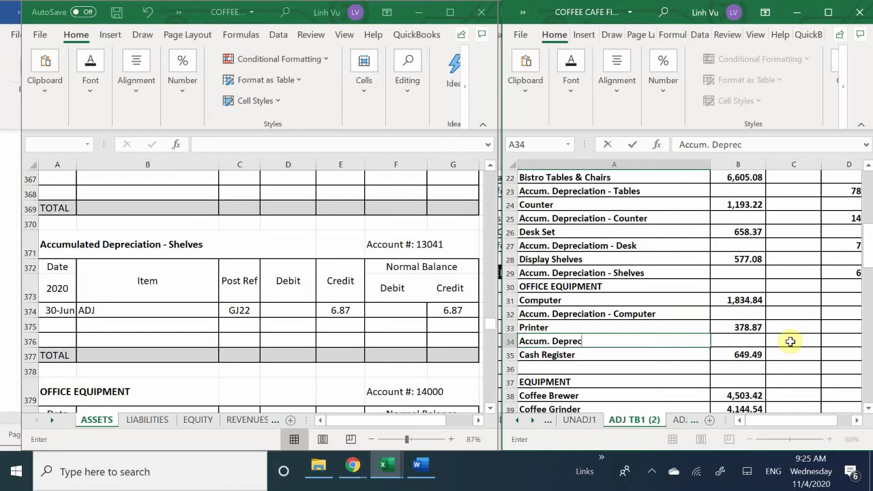
type("iationm -")
key("BackSpace")
key("BackSpace")
key("BackSpace")
type("- Printer")
key("Return")
key("Return")
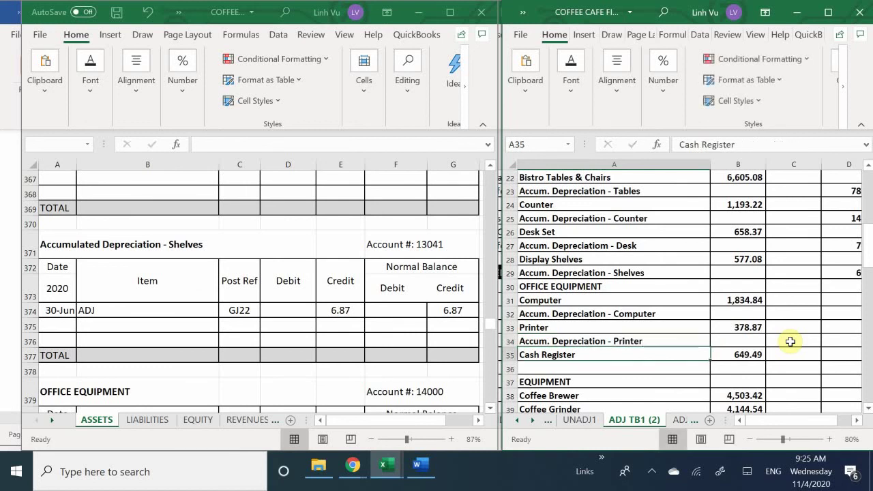
Step: Label the blank row beneath Cash Register, A36, as "Accum. Depreciation - Register"
type("Acc")
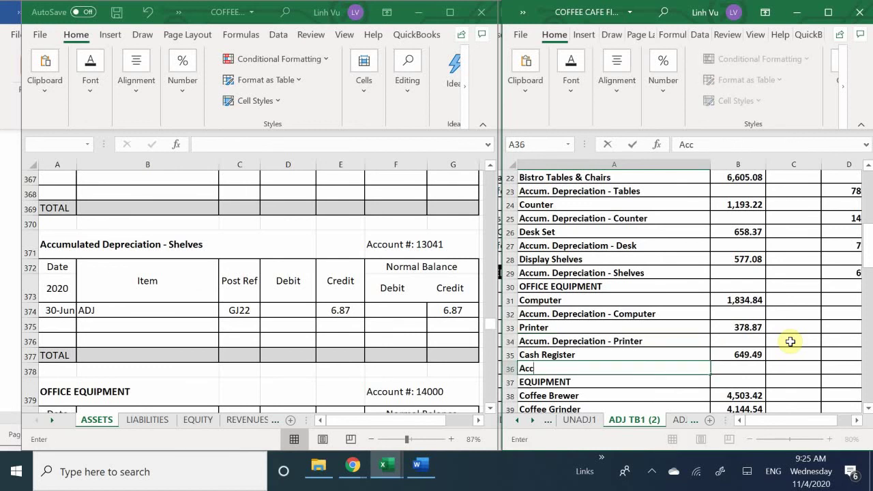
type("iu")
key("BackSpace")
key("BackSpace")
type("um")
type(". De[re")
type("preciation -")
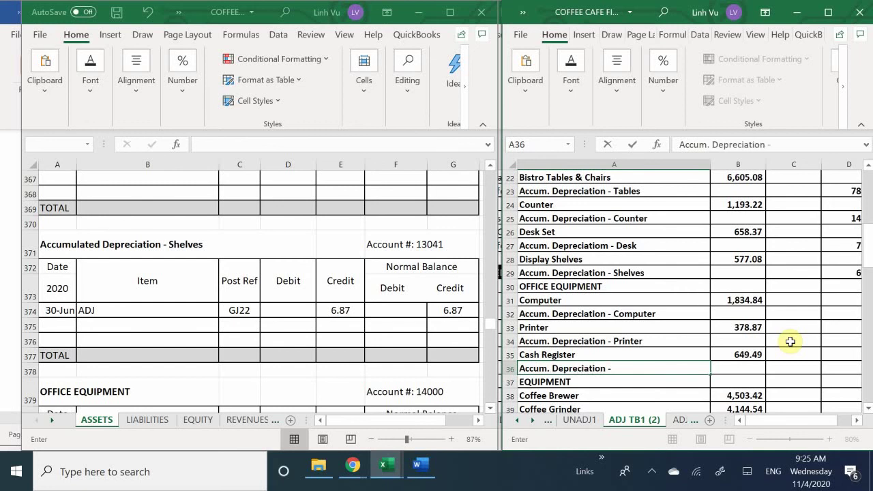
type(" Register")
key("Return")
Step: Find the Accumulated Depreciation - Computer ledger and enter its 61.16 credit balance in D32 of the trial balance
key("Right")
key("Right")
key("Up")
key("Up")
key("Up")
key("Up")
key("Up")
key("Up")
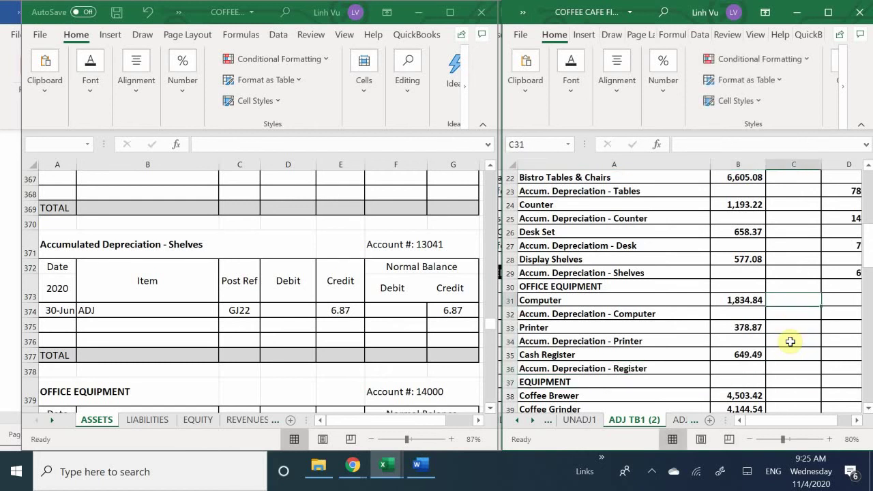
key("Down")
key("Right")
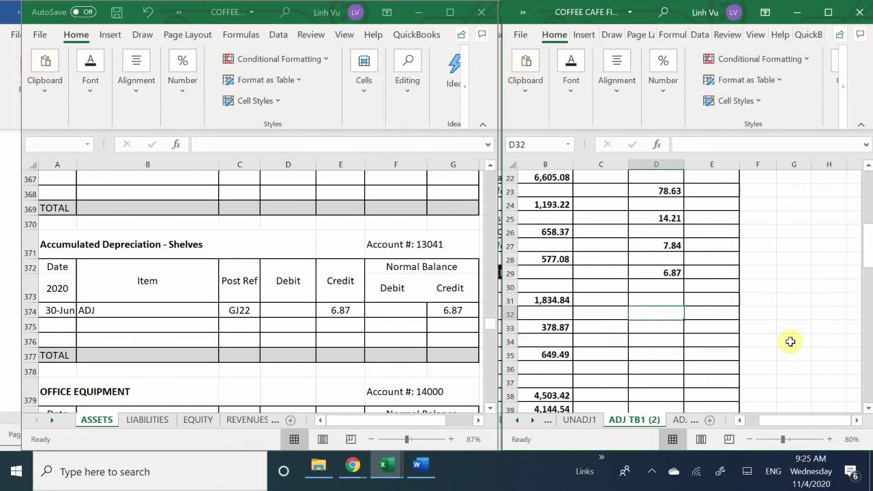
left_click(271, 373)
scroll(273, 371, "down", 4)
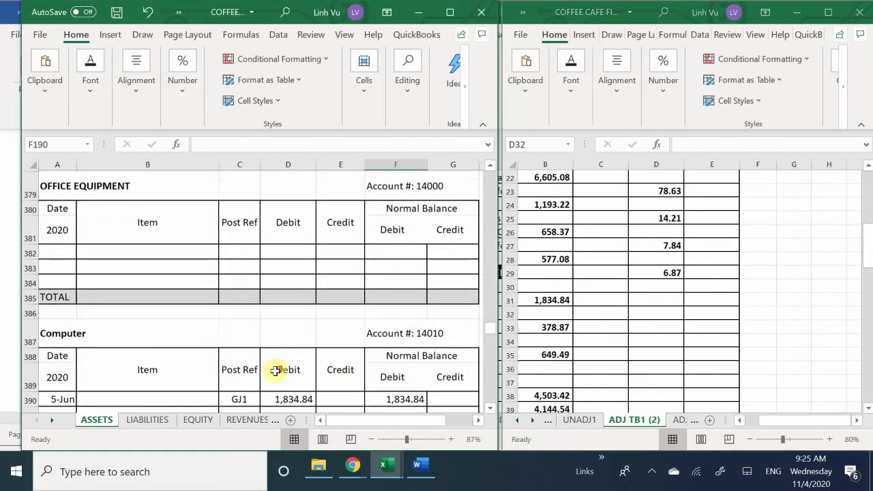
scroll(275, 370, "down", 2)
scroll(274, 370, "down", 3)
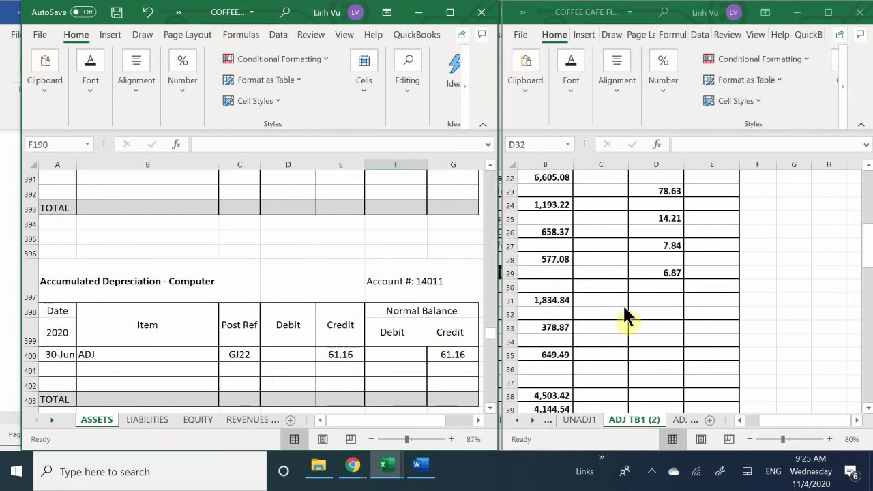
left_click(648, 314)
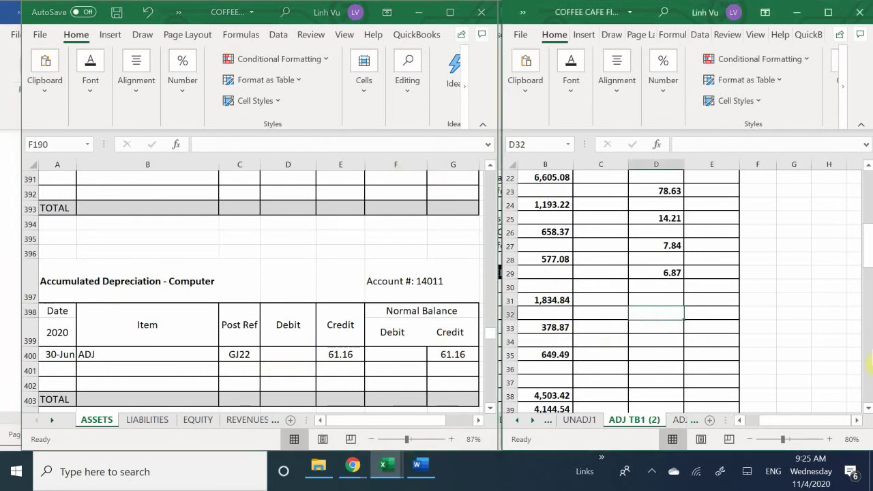
type("61.16")
key("Return")
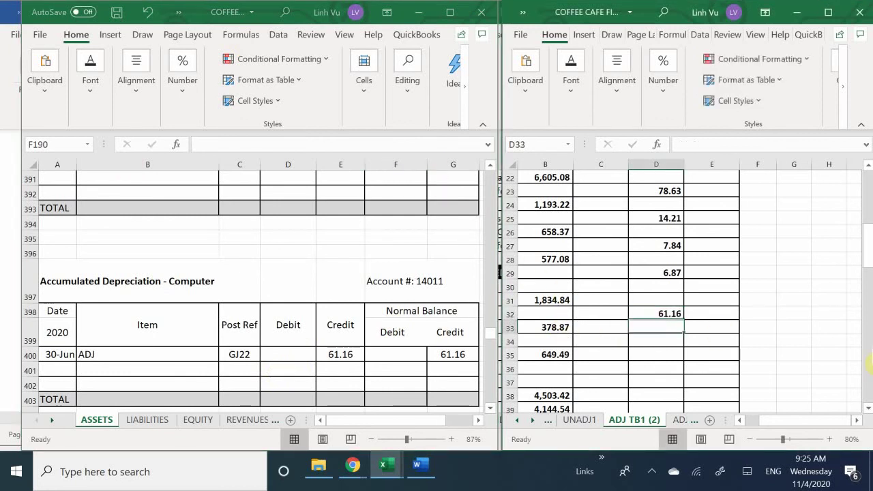
Step: Find the Accumulated Depreciation - Printer ledger and enter its 12.63 credit balance in D34 of the trial balance
key("Down")
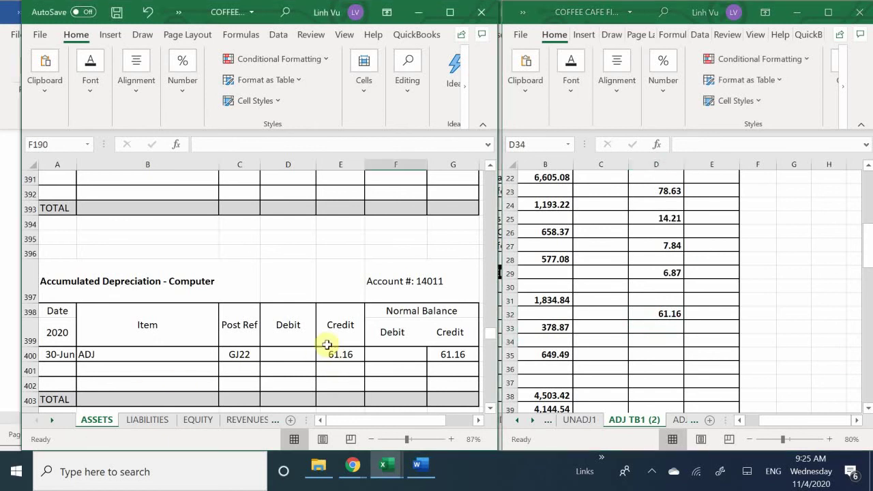
scroll(327, 346, "down", 4)
scroll(327, 345, "down", 2)
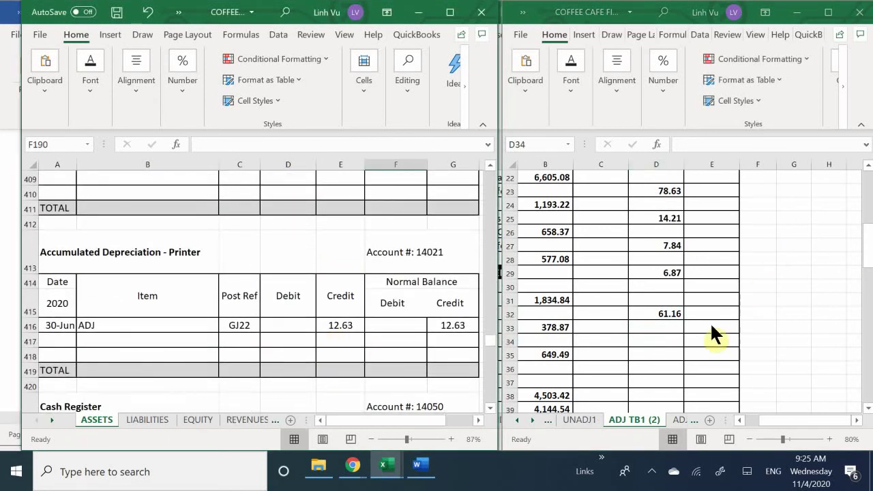
left_click(662, 336)
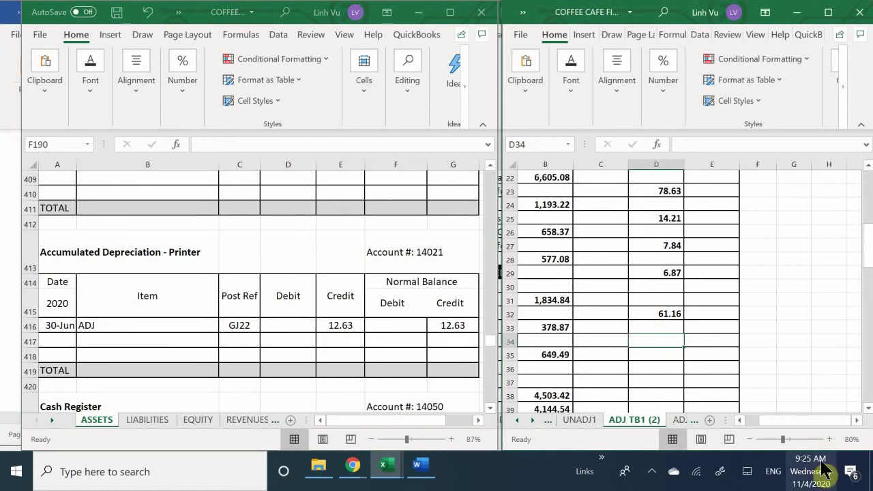
type("12.63")
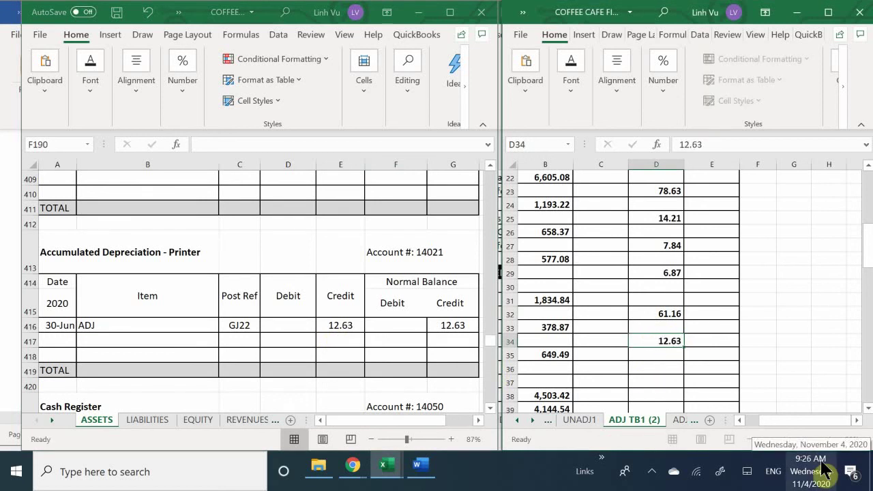
key("Return")
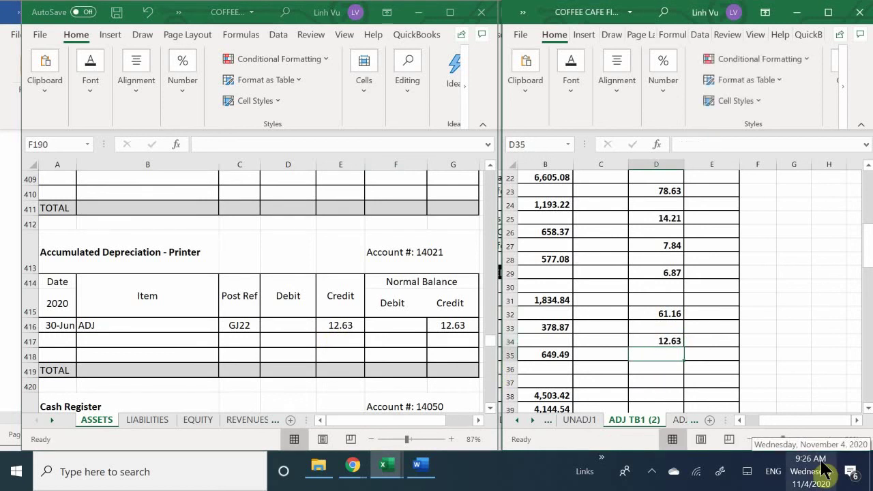
Step: Find the Accumulated Depreciation - Register ledger and enter its 21.65 credit balance in D36 of the trial balance
left_click(327, 329)
scroll(327, 329, "down", 5)
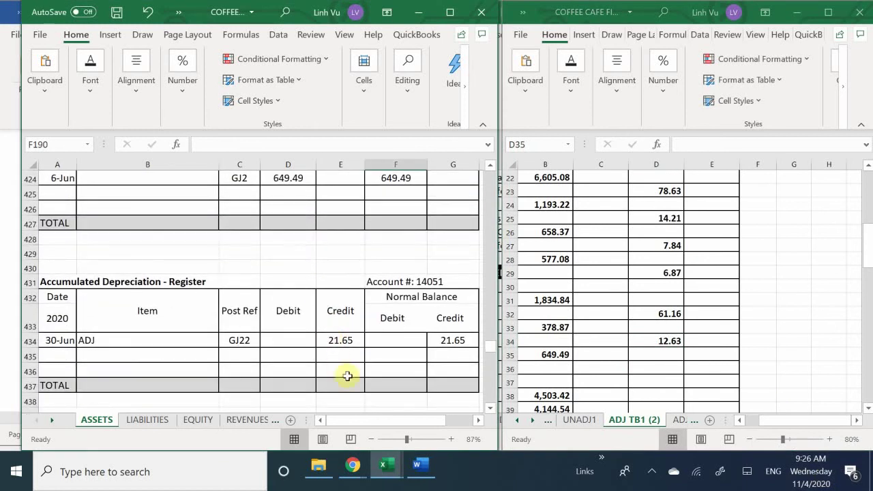
left_click(648, 360)
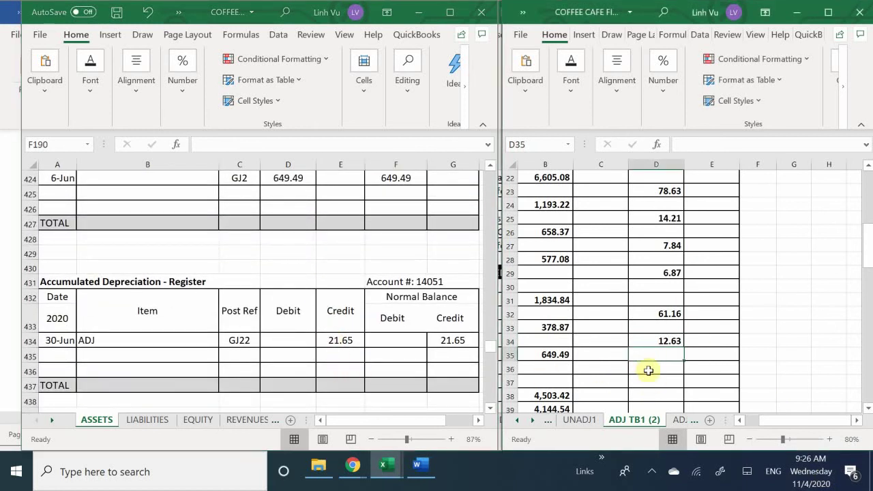
left_click(648, 370)
type("21.65")
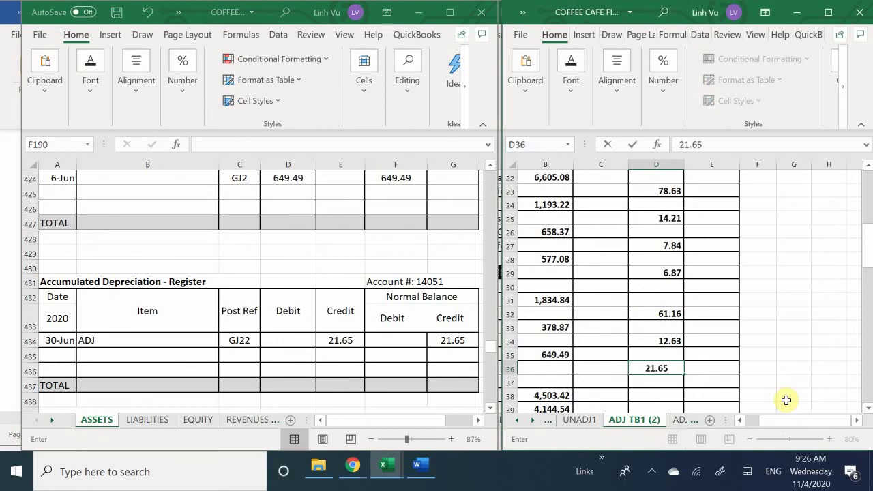
key("Return")
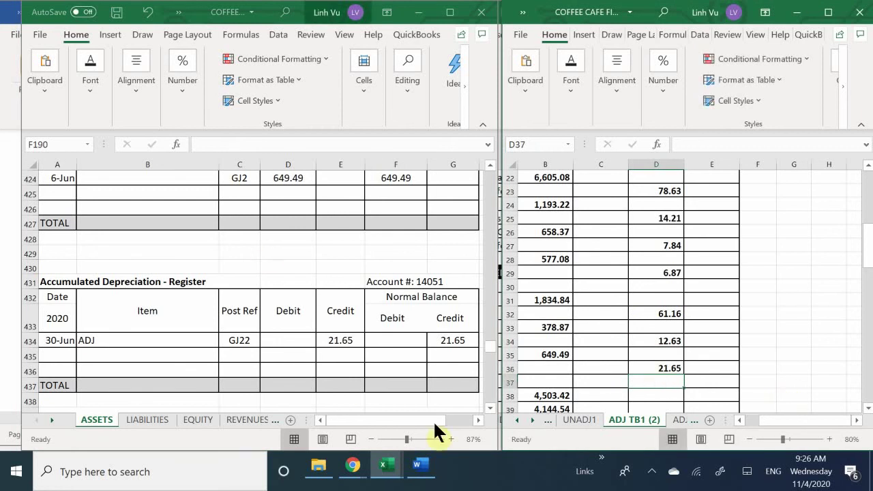
Step: Compute the net OFFICE EQUIPMENT total in C30 with the formula =B31-D32+B33-D34+B35-D36
left_click(594, 285)
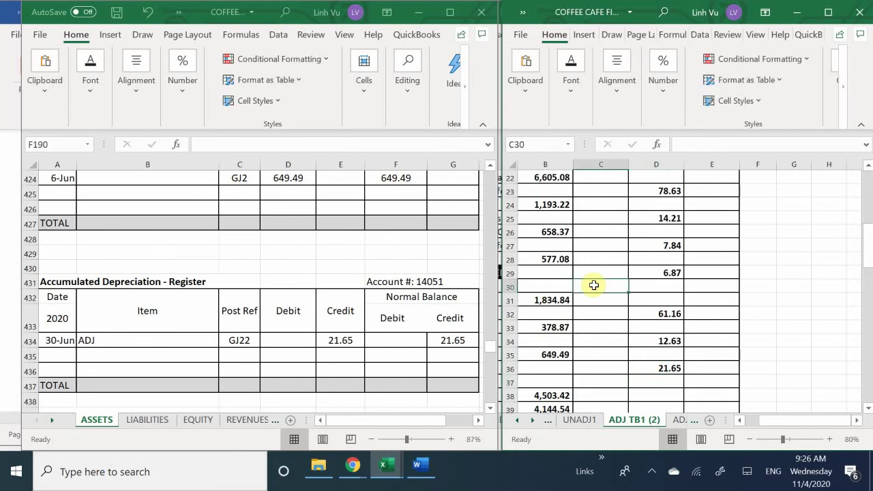
key("Home")
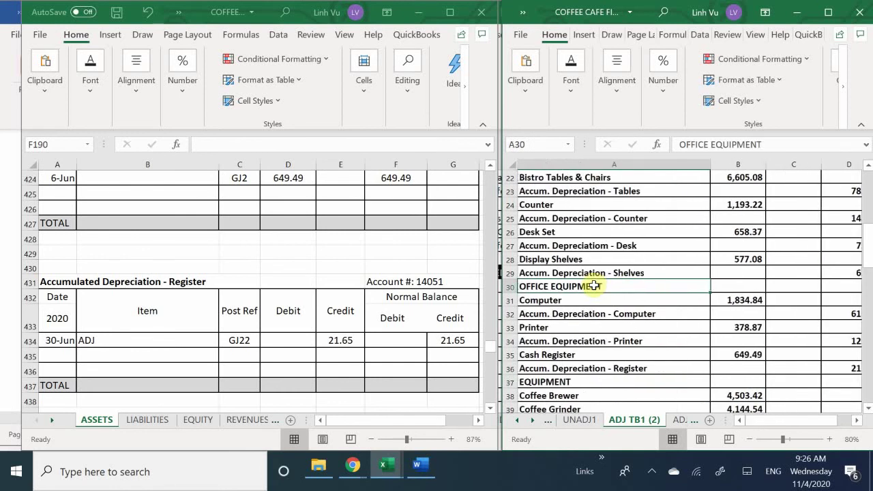
key("Right")
key("Right")
key("Right")
key("Right")
key("Left")
key("Left")
key("Left")
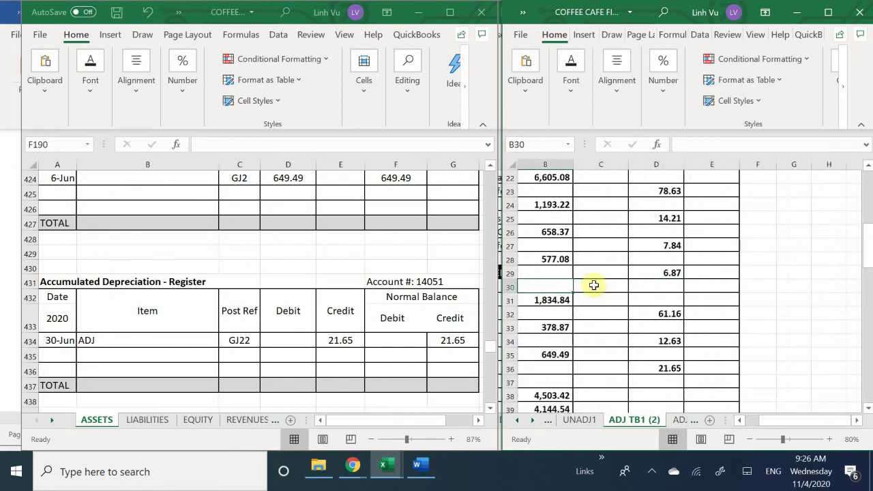
key("Right")
type("=")
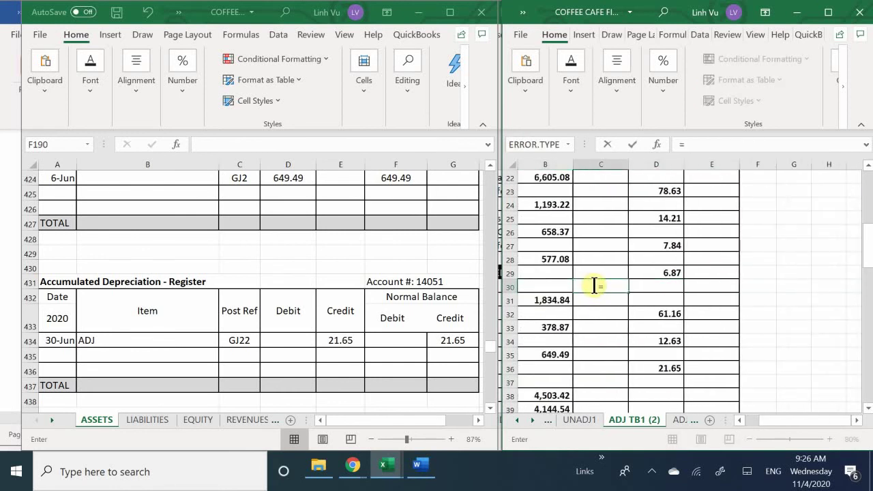
left_click(553, 300)
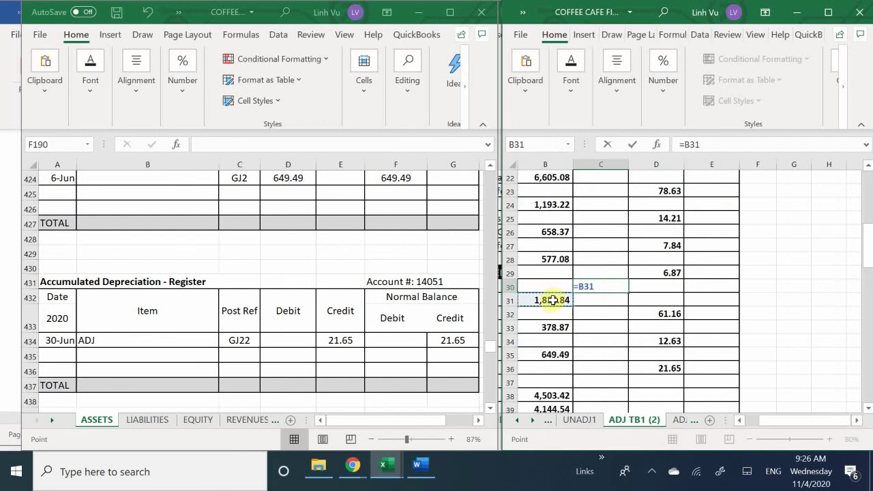
type("-")
left_click(648, 312)
type("+")
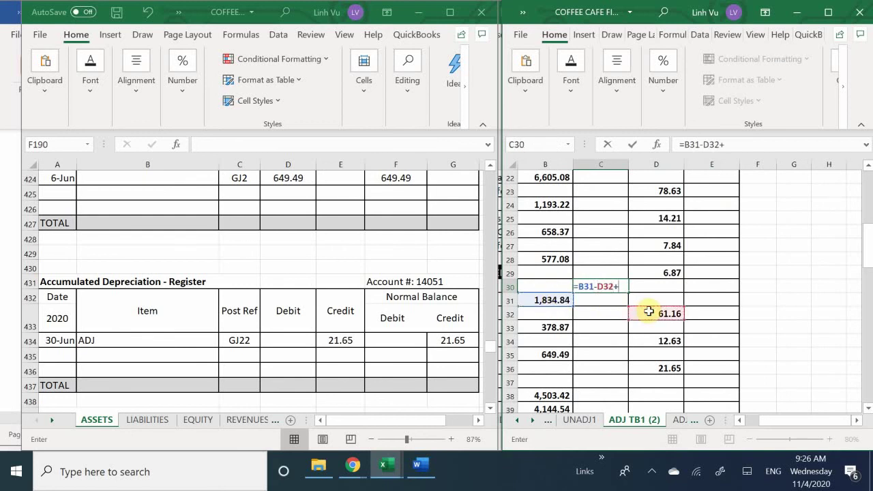
left_click(558, 328)
type("-")
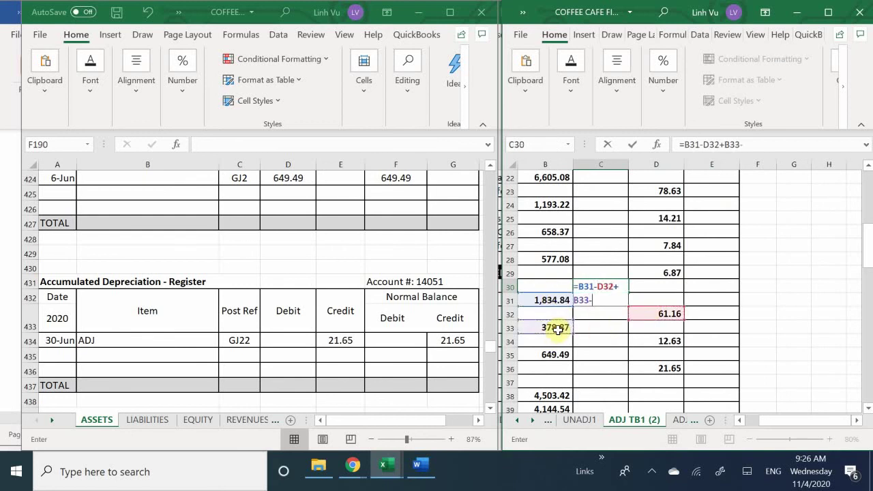
left_click(645, 342)
type("+")
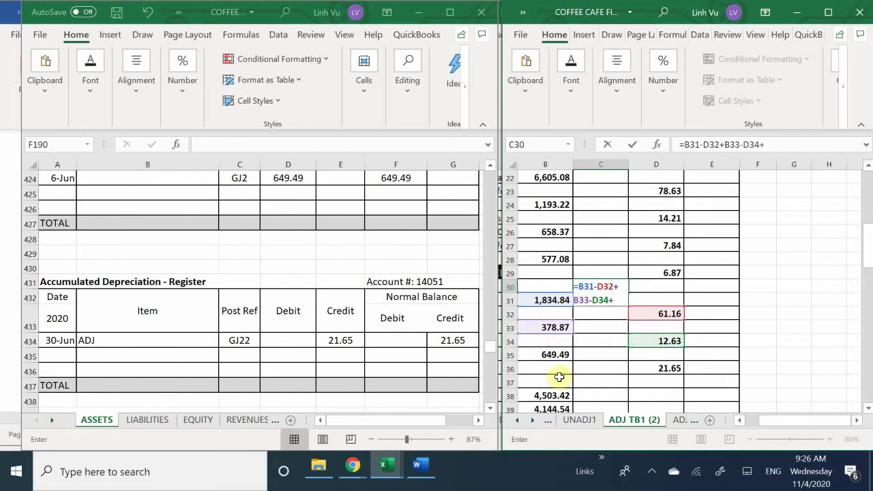
left_click(564, 354)
type("-")
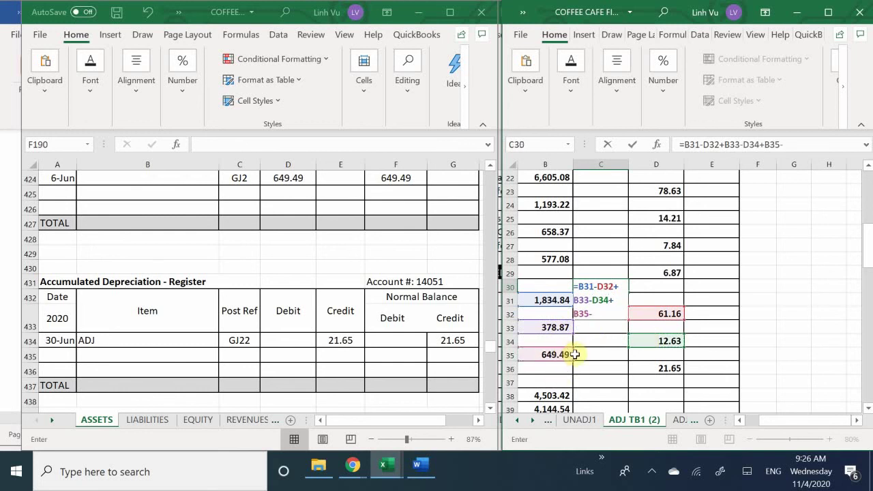
left_click(666, 369)
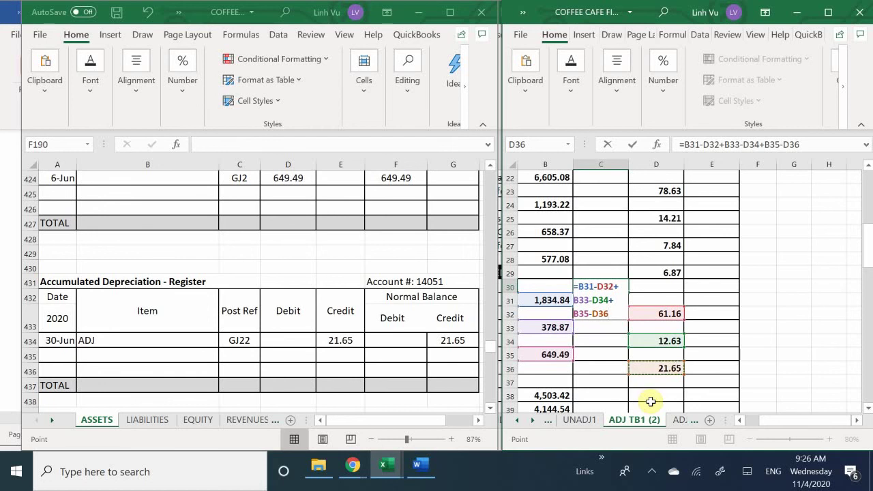
key("Return")
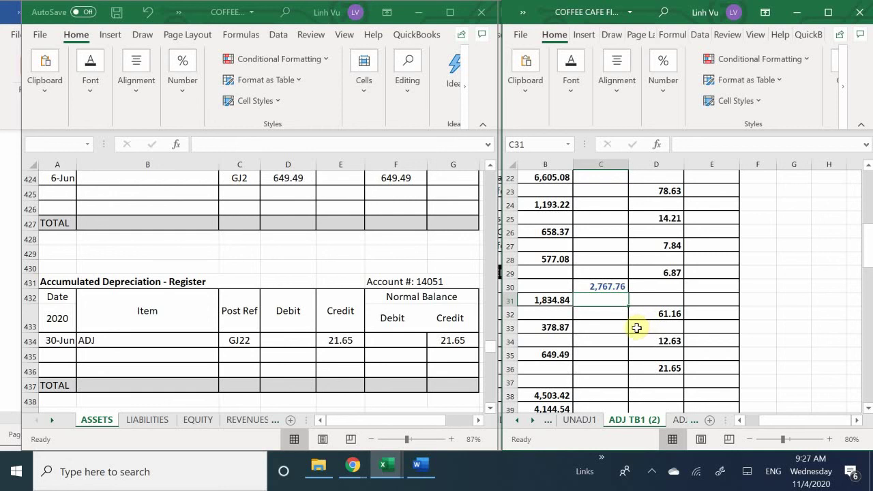
Step: Insert a blank row beneath Coffee Brewer and another beneath Coffee Grinder in the EQUIPMENT group
left_click(583, 382)
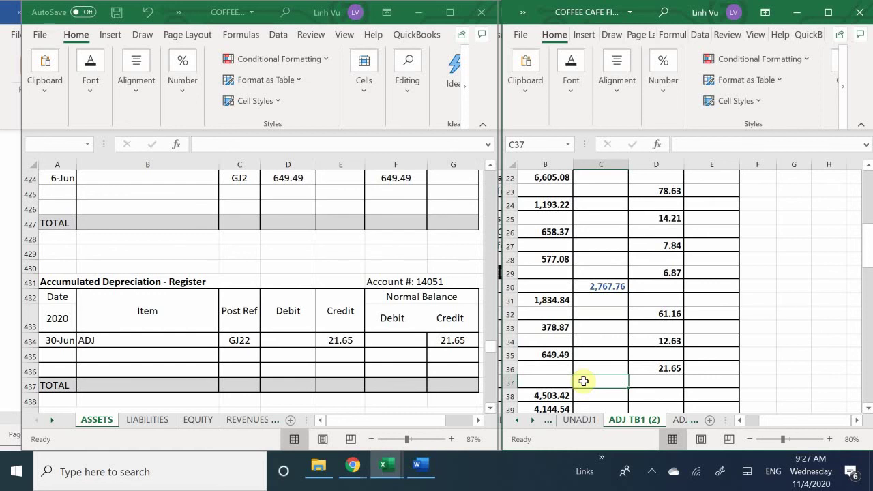
scroll(580, 353, "down", 1)
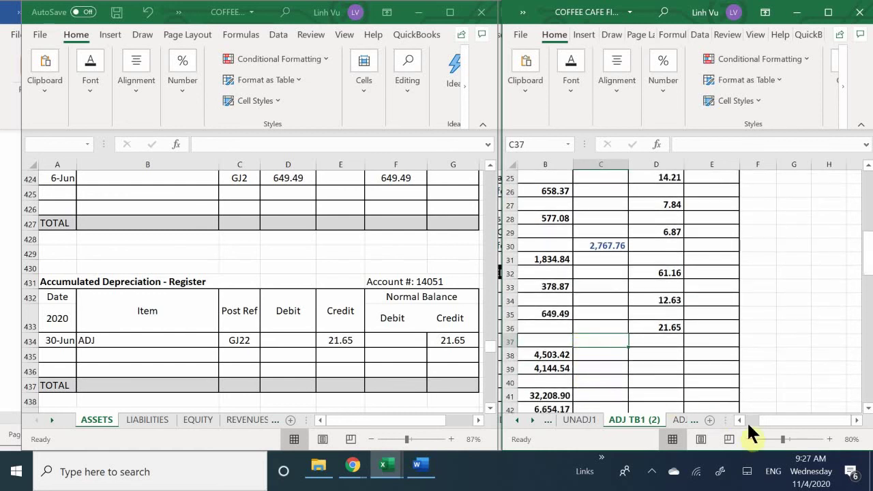
left_click_drag(798, 418, 745, 433)
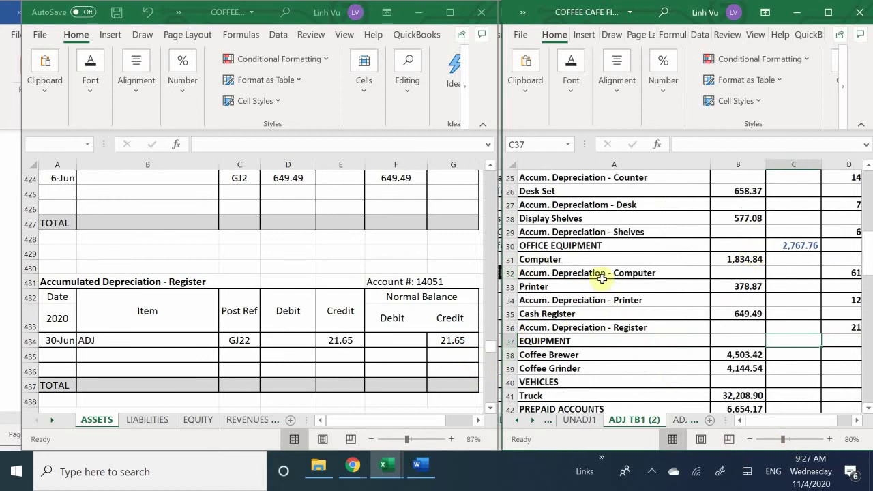
left_click(543, 337)
scroll(542, 337, "down", 1)
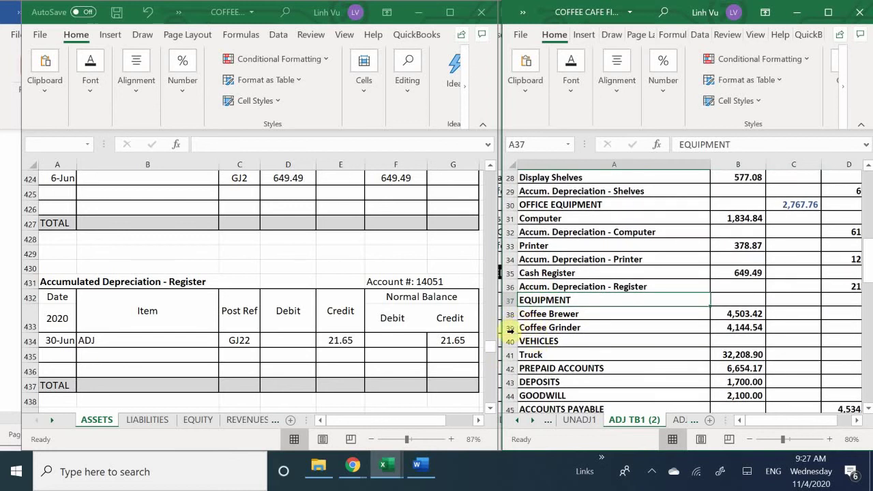
right_click(508, 329)
key("Escape")
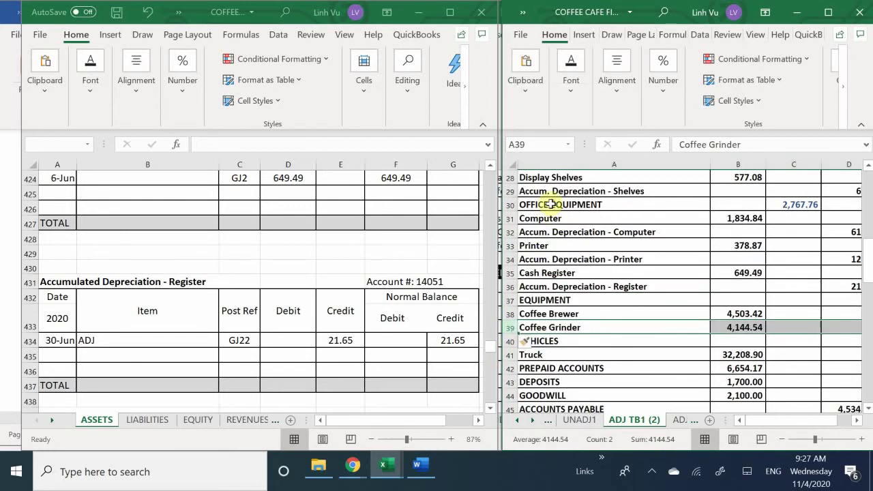
right_click(509, 356)
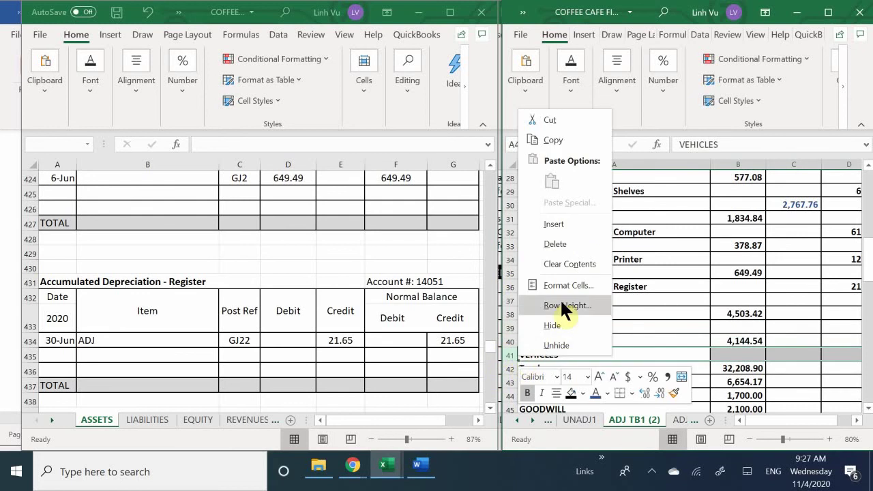
left_click(573, 225)
Step: Label the blank row beneath Coffee Brewer, A39, as "Accum. Depreciarion - Brewer"
left_click(553, 326)
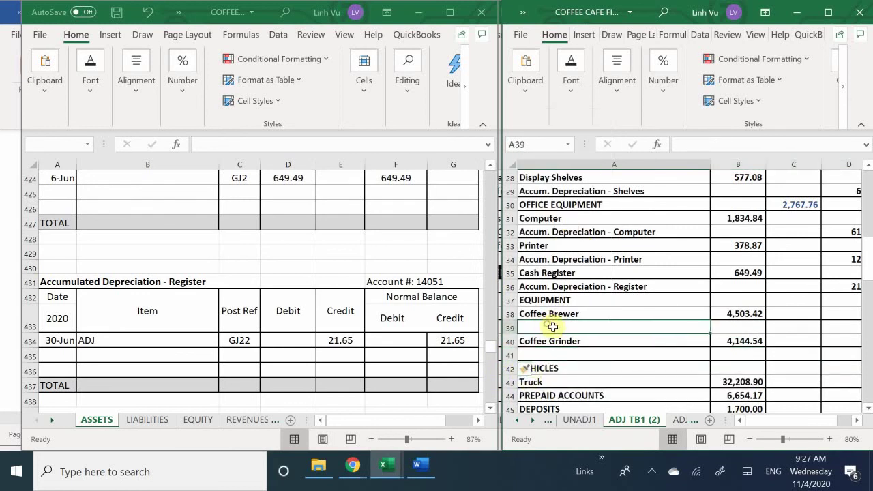
type("Acc")
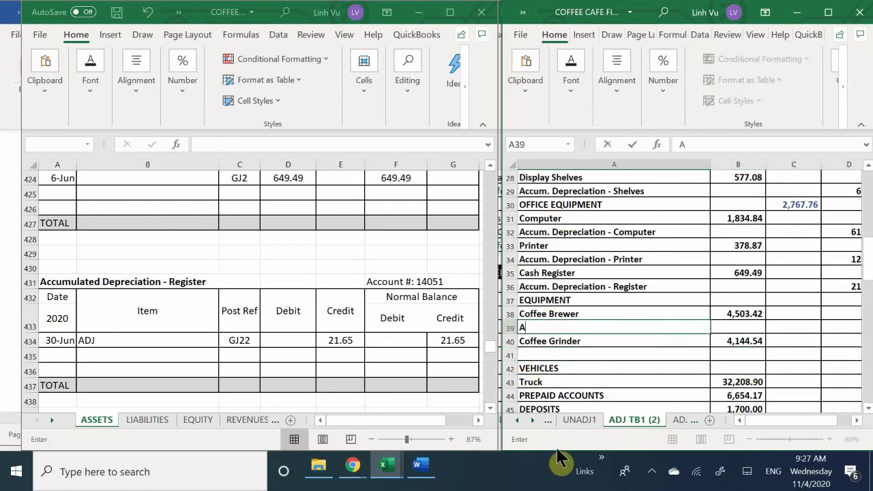
key("BackSpace")
key("BackSpace")
type("um. Depreciario")
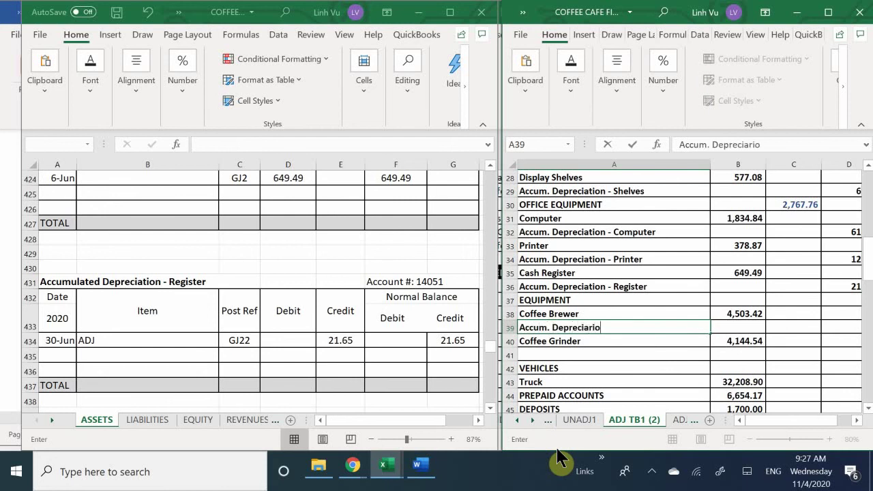
type("n - Brew")
key("Return")
Step: Label the blank row beneath Coffee Grinder, A41, as "Accum. Depreciation - Grinder"
key("Return")
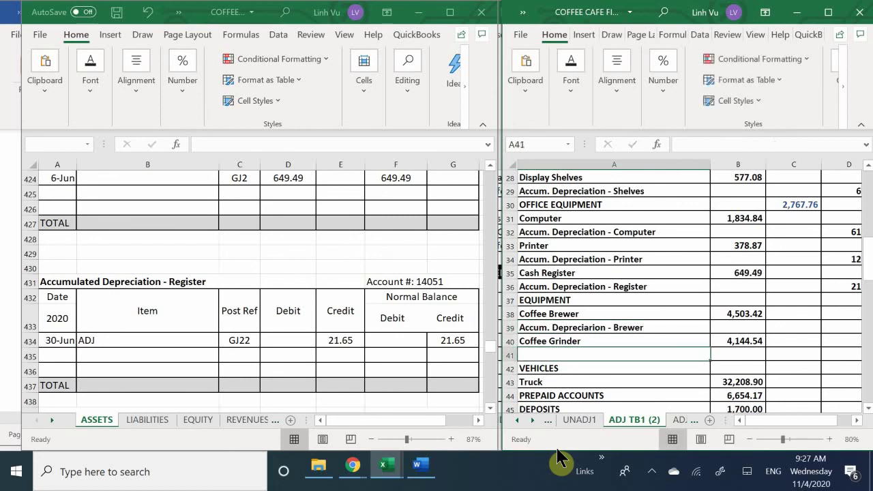
type("Accyn")
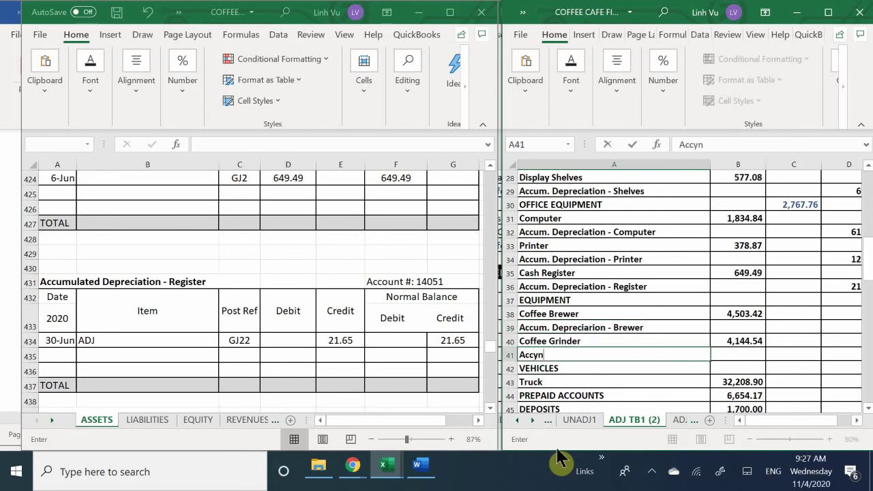
key("BackSpace")
key("BackSpace")
type("um. Depreciation")
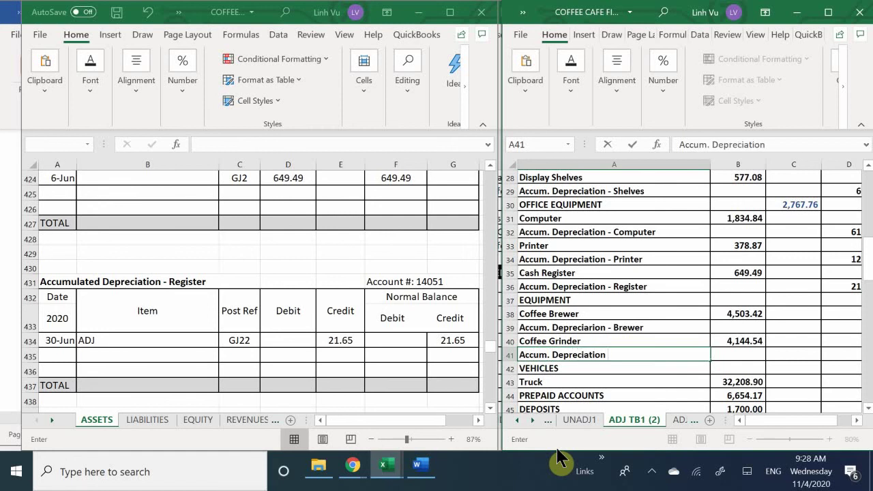
type(" - Grinder")
key("Right")
Step: Find the Accumulated Depreciation - Brewer ledger and enter its 96.17 credit balance in D39 of the trial balance
key("Right")
key("Up")
key("Up")
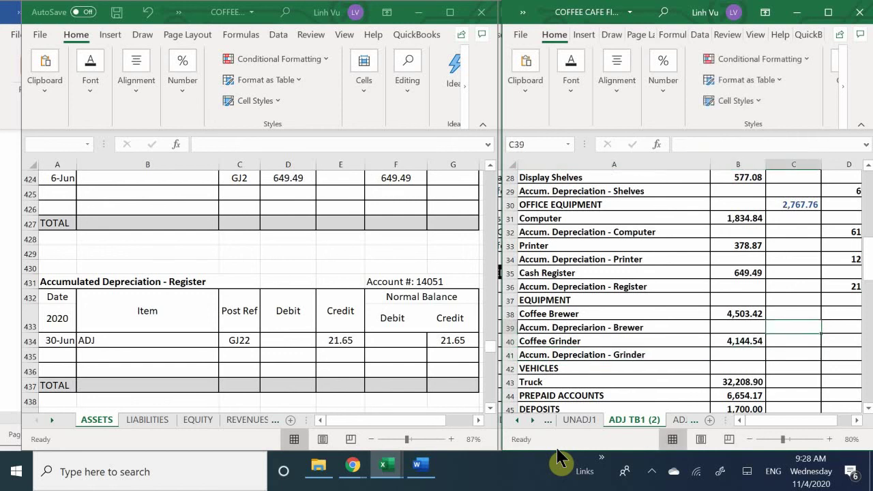
key("Right")
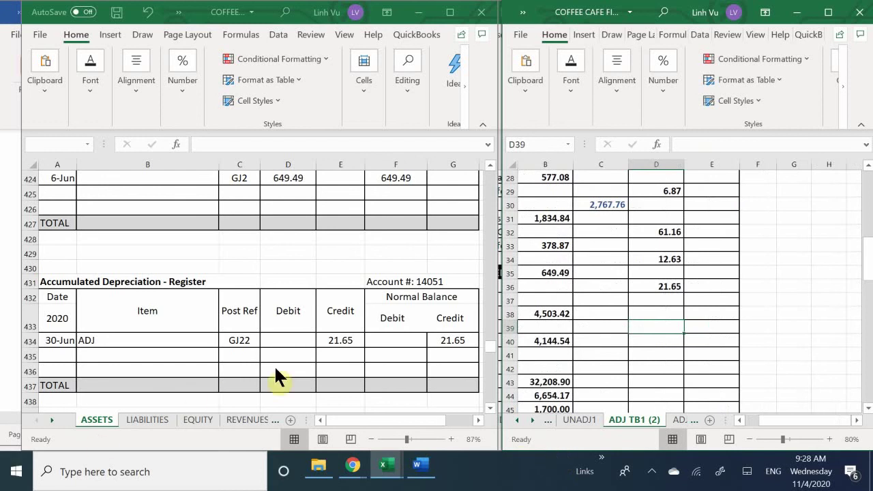
left_click(307, 356)
scroll(308, 356, "down", 3)
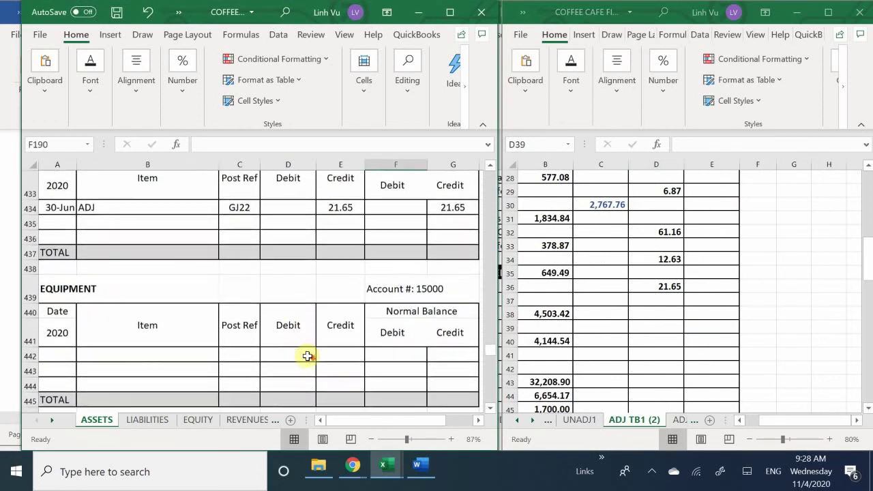
scroll(308, 356, "down", 3)
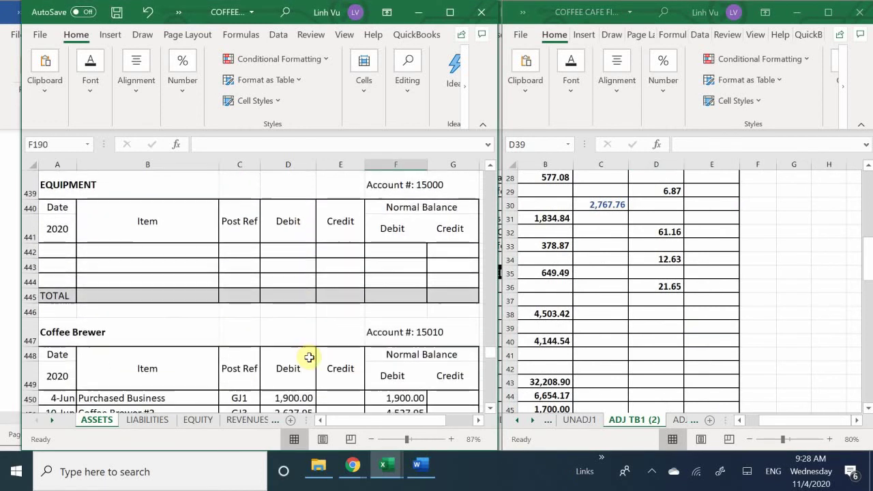
scroll(309, 358, "down", 3)
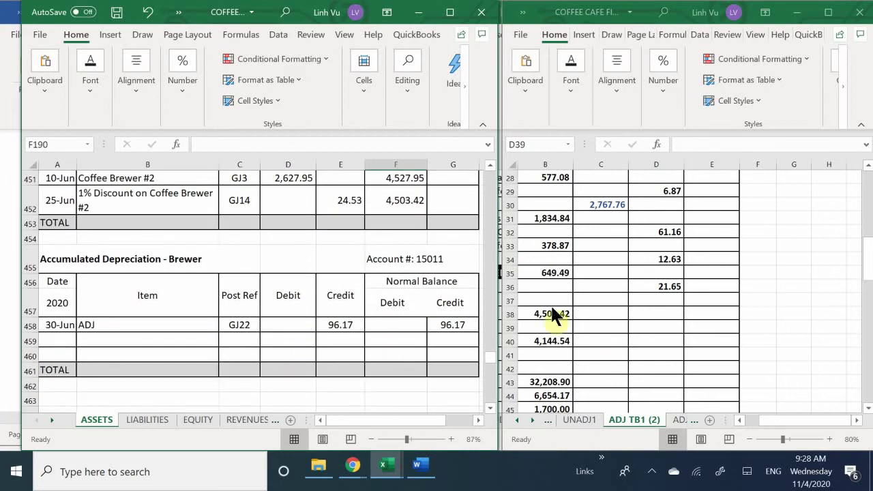
left_click(649, 330)
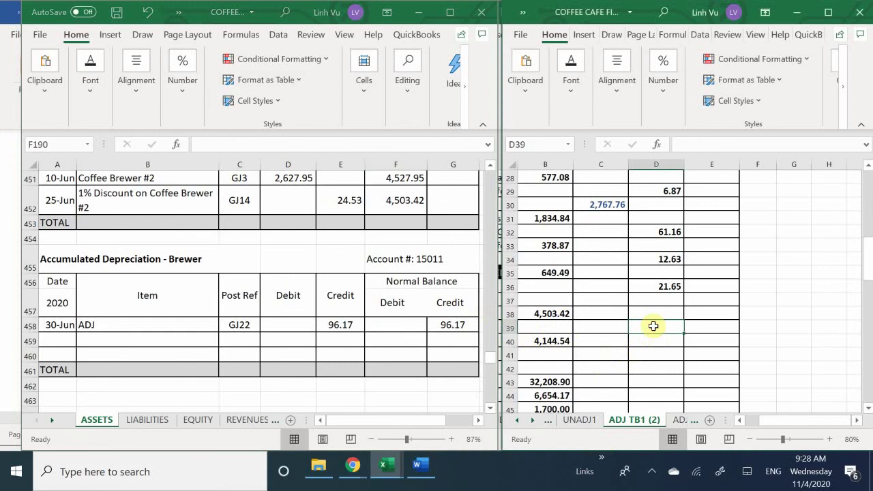
type("96.17")
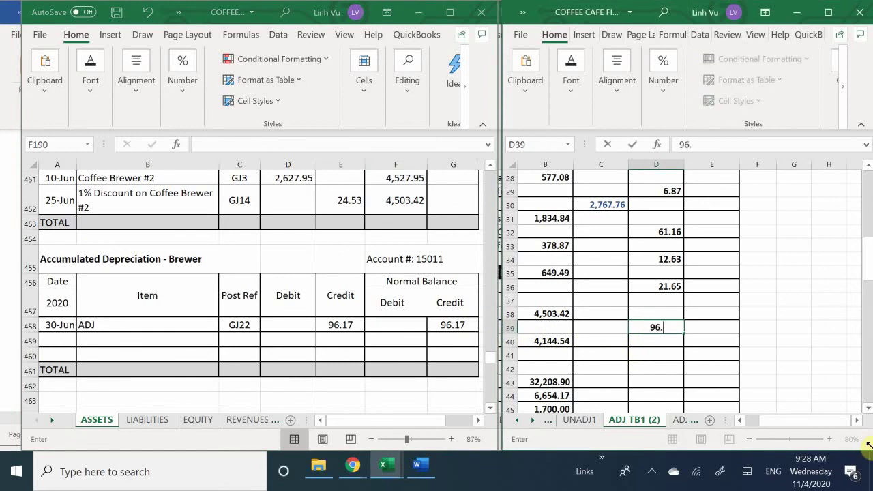
key("Return")
Step: Find the Accumulated Depreciation - Grinder ledger and enter its 69.08 credit balance in D41 of the trial balance
key("Return")
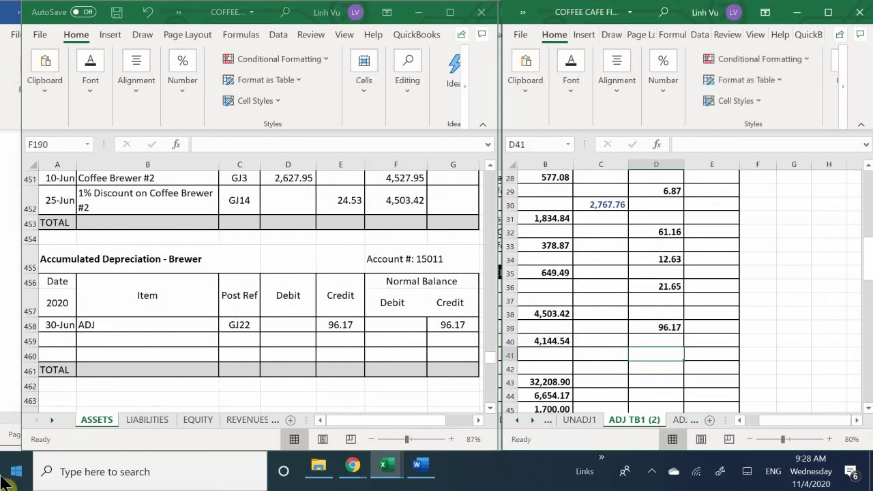
left_click(373, 331)
scroll(374, 325, "down", 2)
scroll(374, 325, "down", 3)
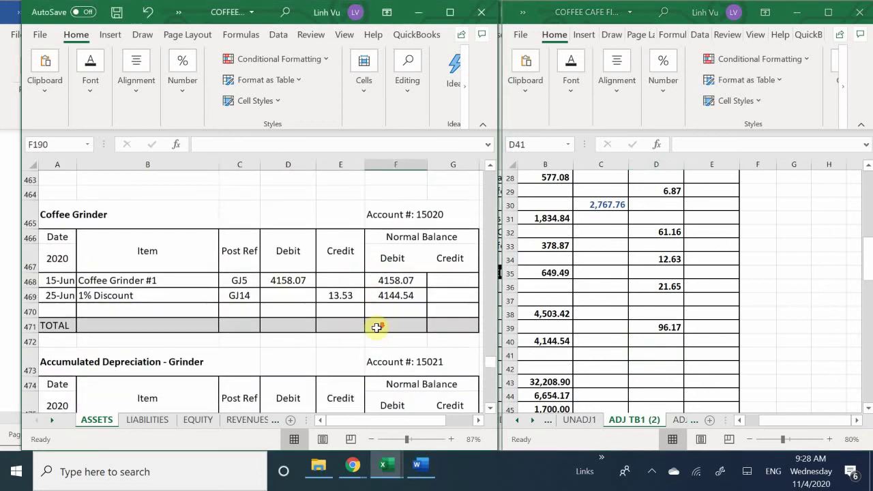
scroll(377, 328, "down", 1)
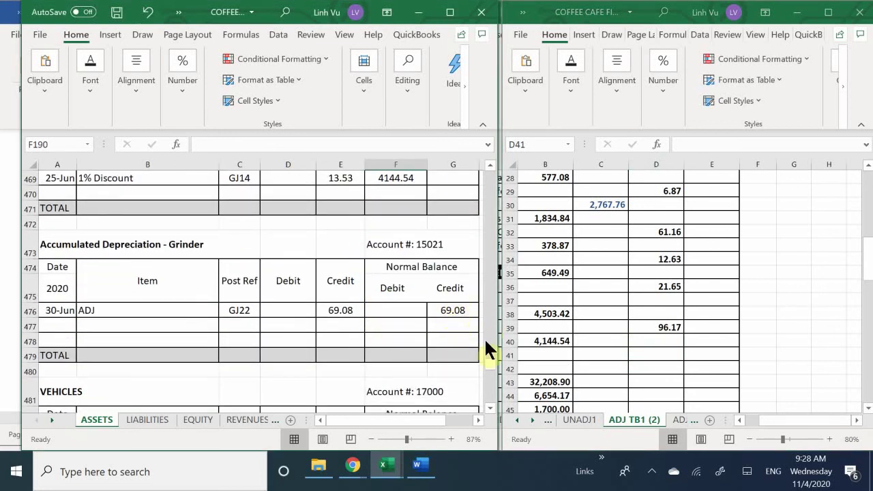
left_click(653, 354)
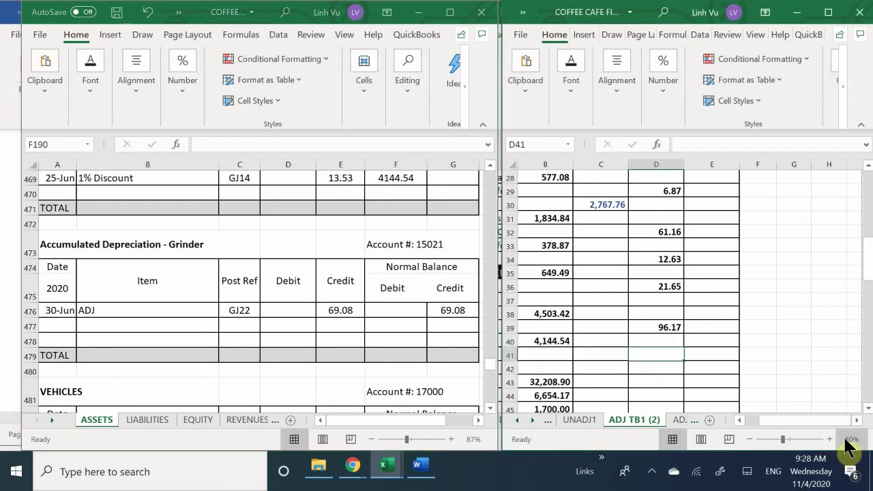
type("69.")
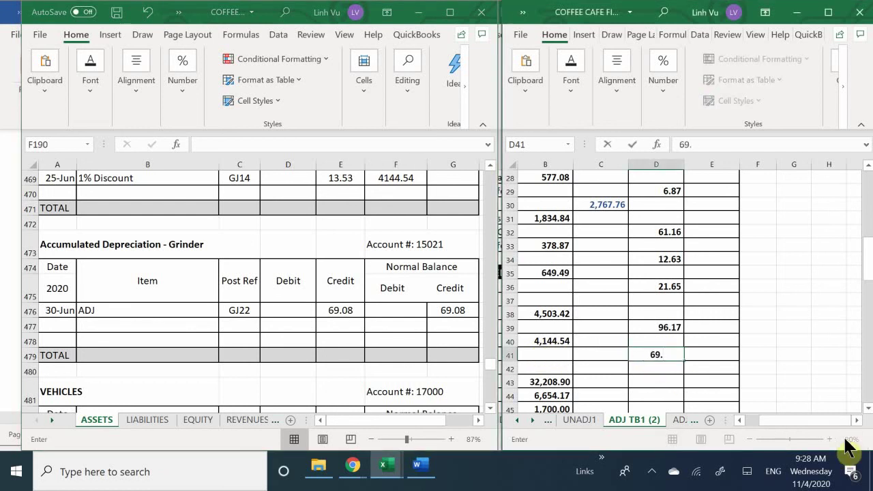
type("08")
key("Return")
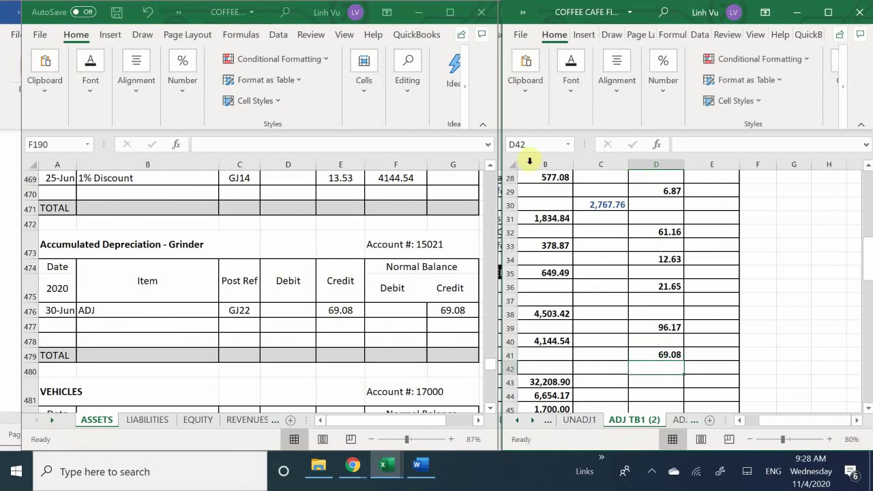
Step: Compute the net EQUIPMENT total in C37 with the formula =B38-D39+B40-D41
left_click(590, 301)
key("Left")
key("Left")
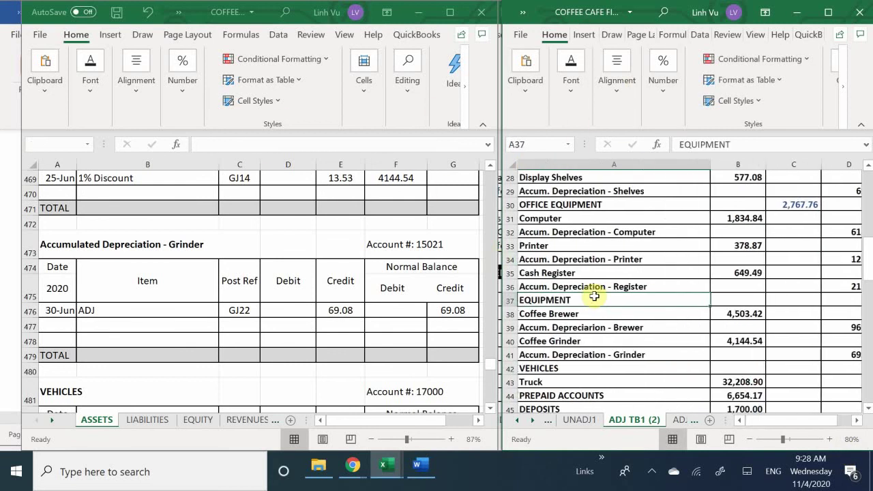
key("Right")
key("Right")
key("Right")
key("Right")
key("Left")
key("Left")
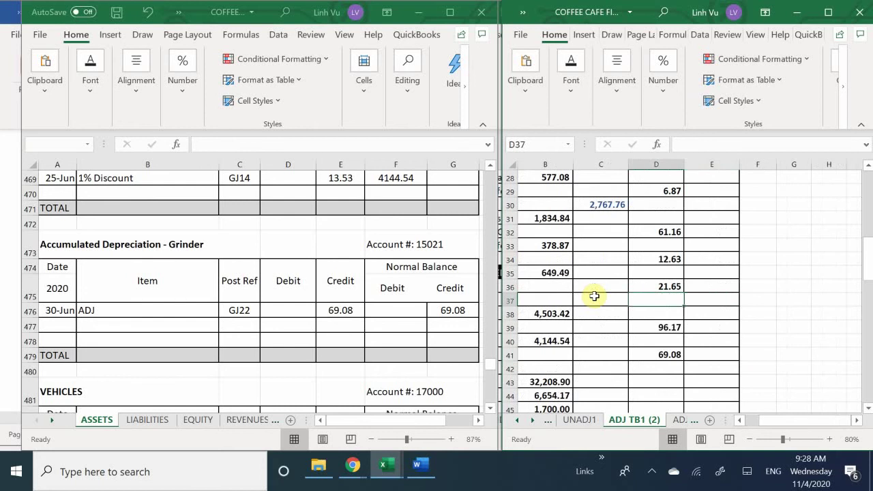
type("=s")
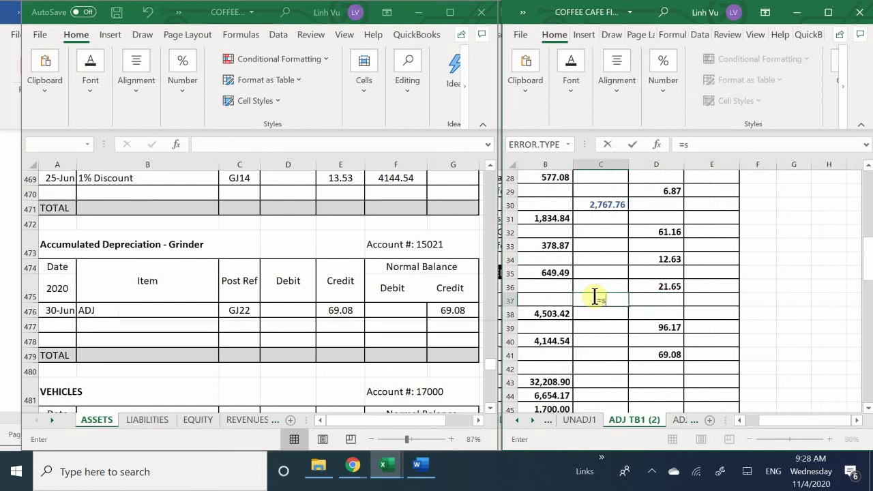
key("BackSpace")
type("=")
left_click(542, 315)
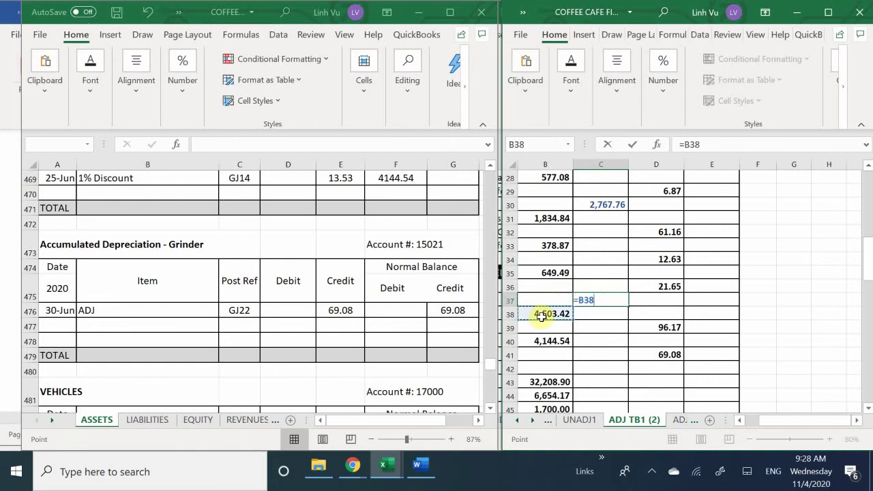
type("-")
left_click(646, 337)
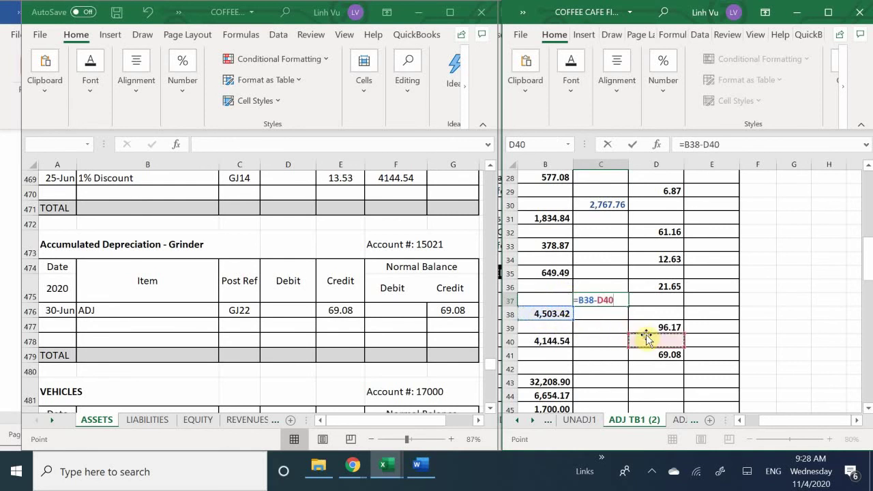
left_click(648, 327)
type("+")
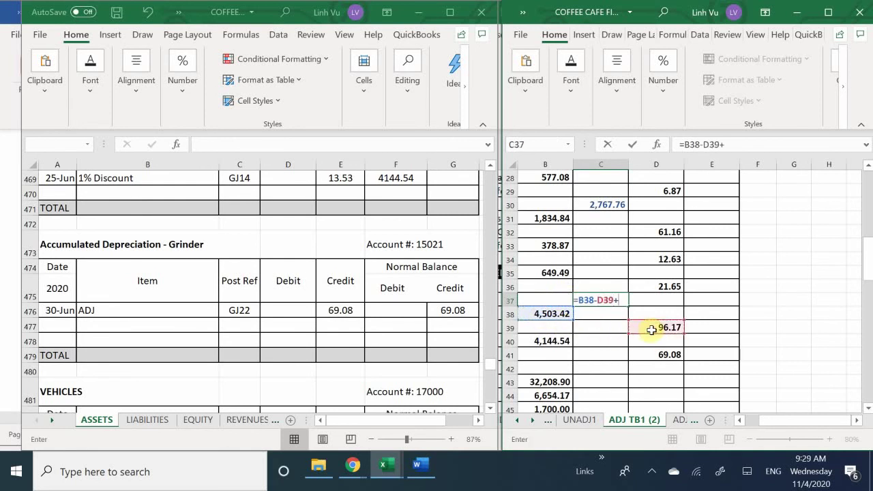
left_click(550, 342)
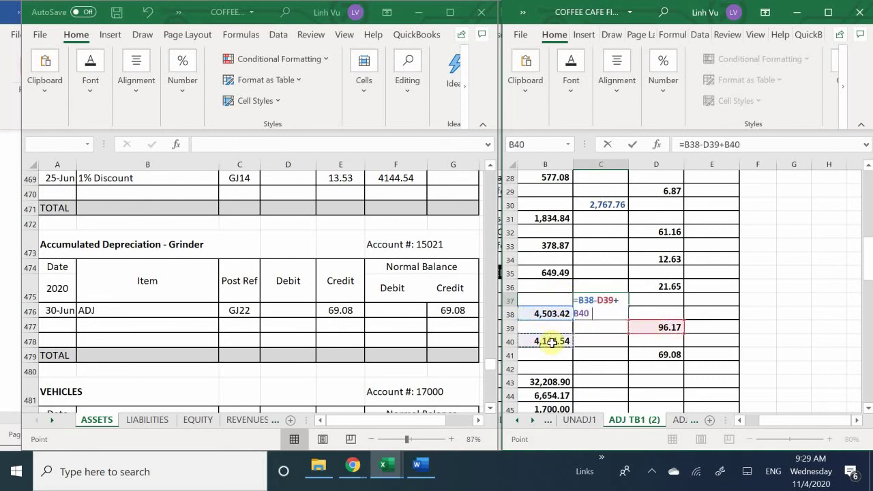
type("-")
left_click(635, 355)
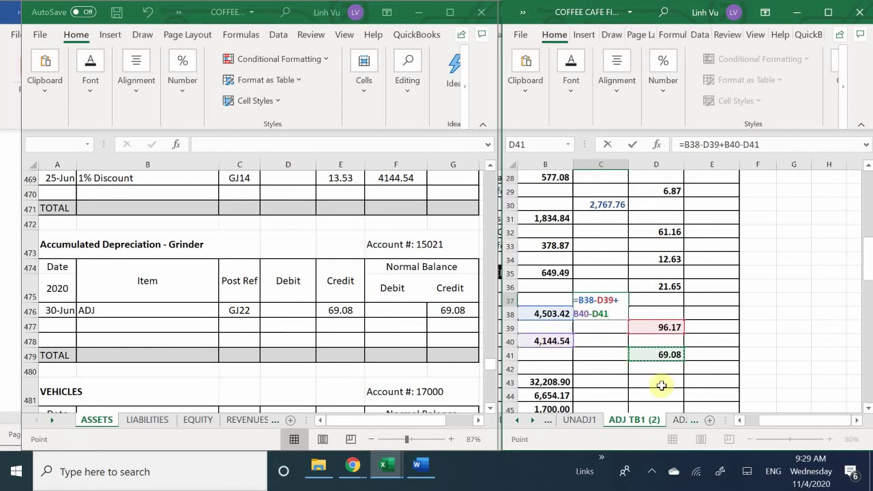
key("Return")
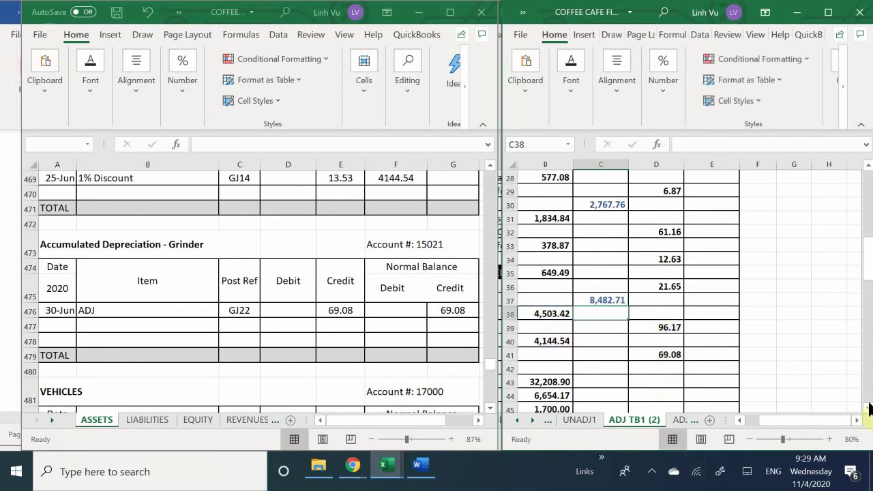
Step: Insert a row beneath Truck in the VEHICLES group and label A44 "Accum. Depreciation - Truck"
scroll(588, 331, "down", 1)
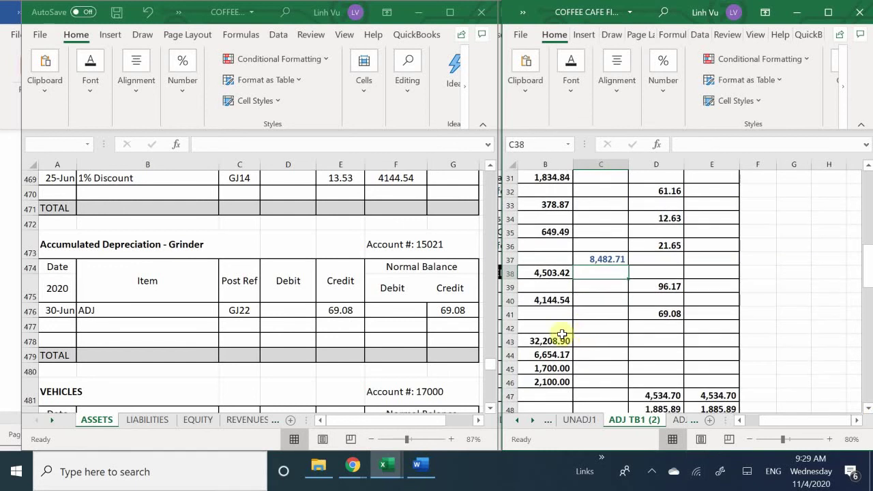
left_click(560, 339)
key("Left")
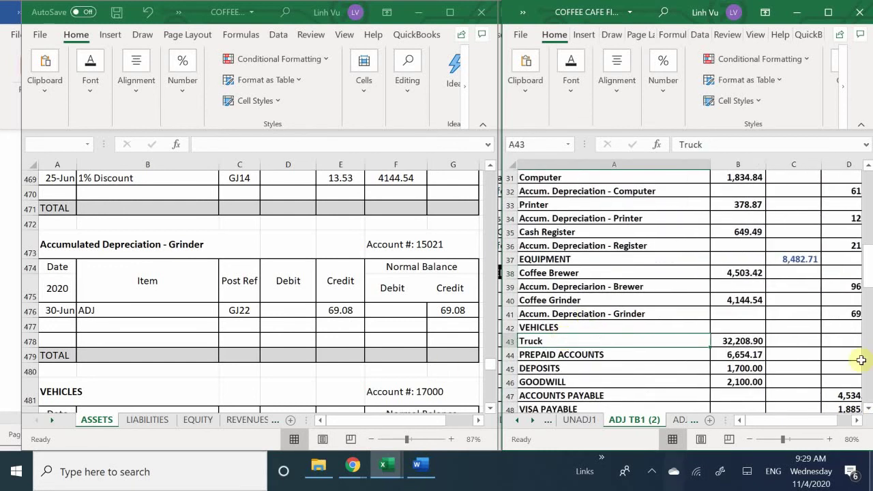
left_click(510, 354)
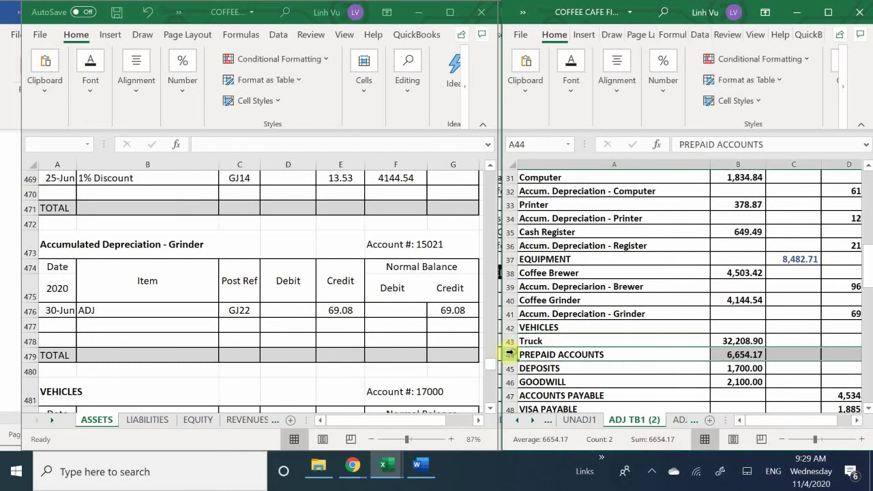
right_click(509, 354)
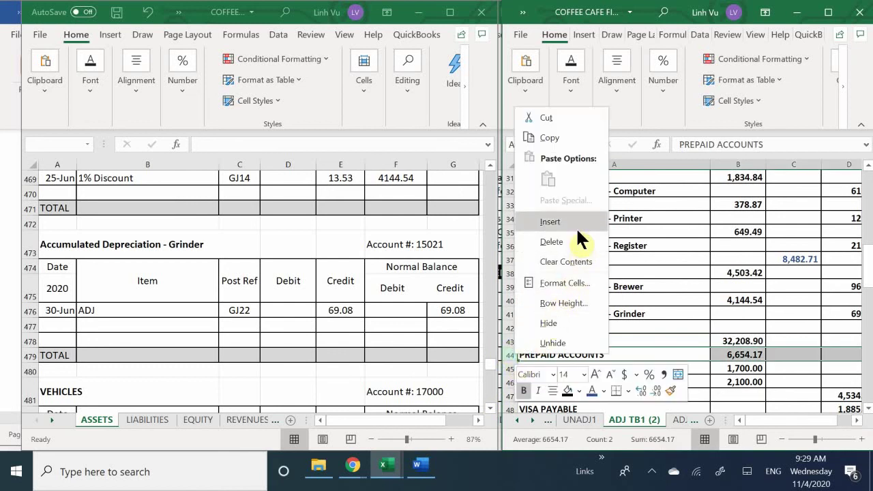
left_click(577, 225)
left_click(544, 352)
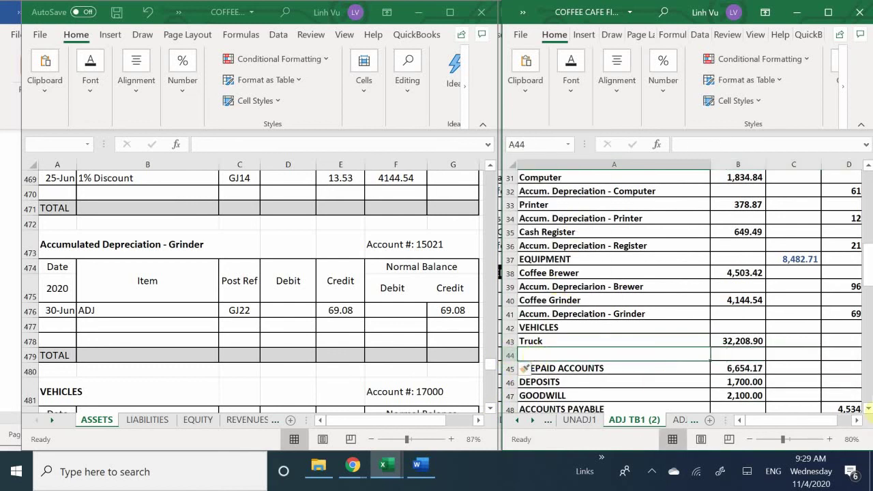
type("Acc")
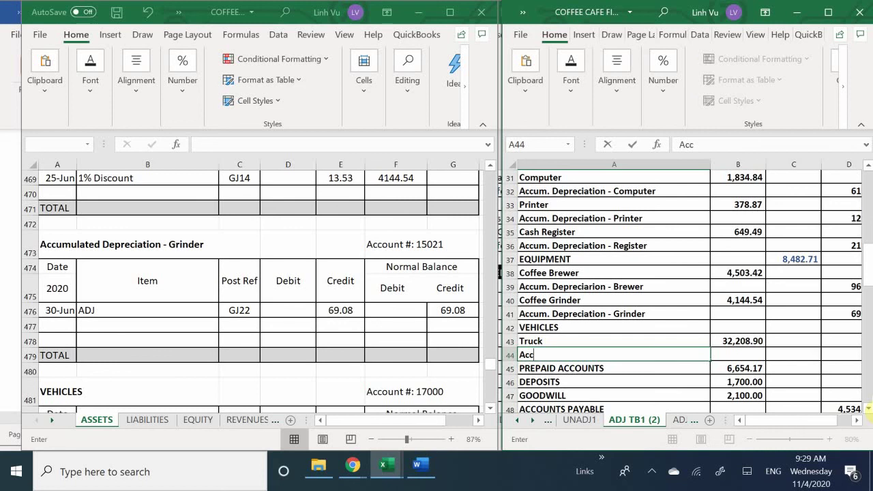
type("um. Depreciation")
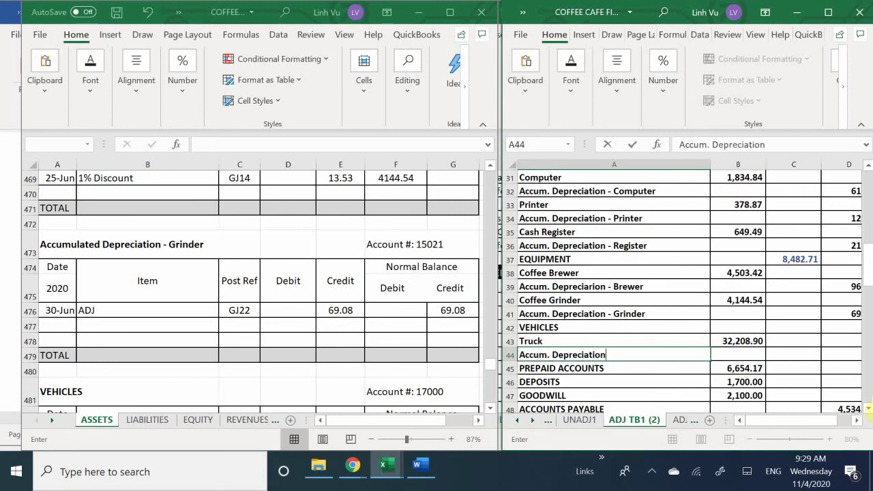
type(" - Truck")
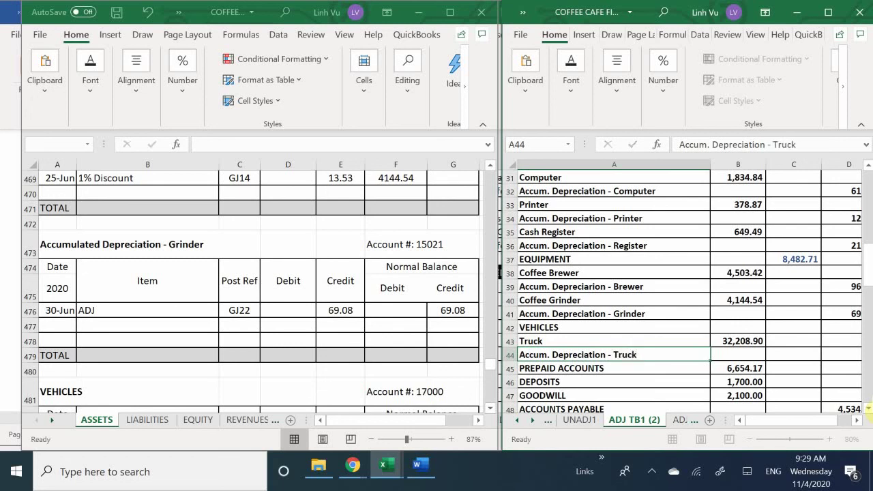
Step: Find the Accumulated Depreciation – Truck ledger and enter its 257.67 credit balance in D44 of the trial balance
key("Tab")
key("Tab")
key("Tab")
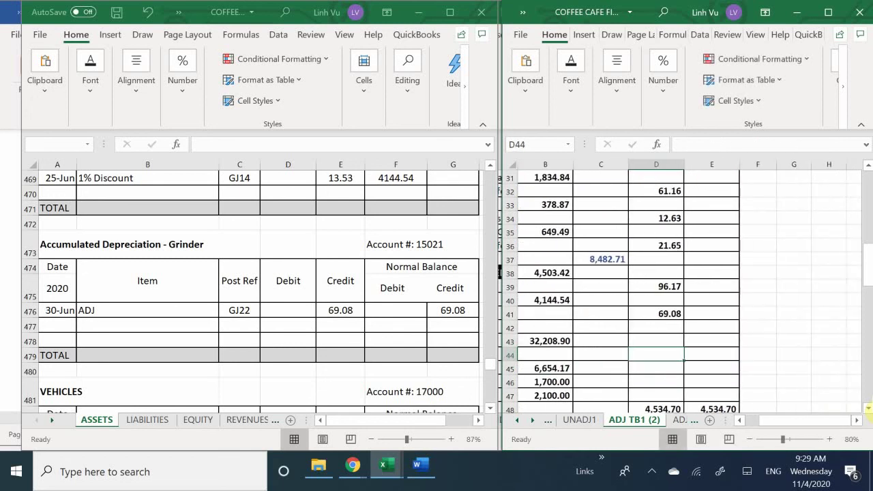
left_click(347, 352)
scroll(348, 346, "down", 5)
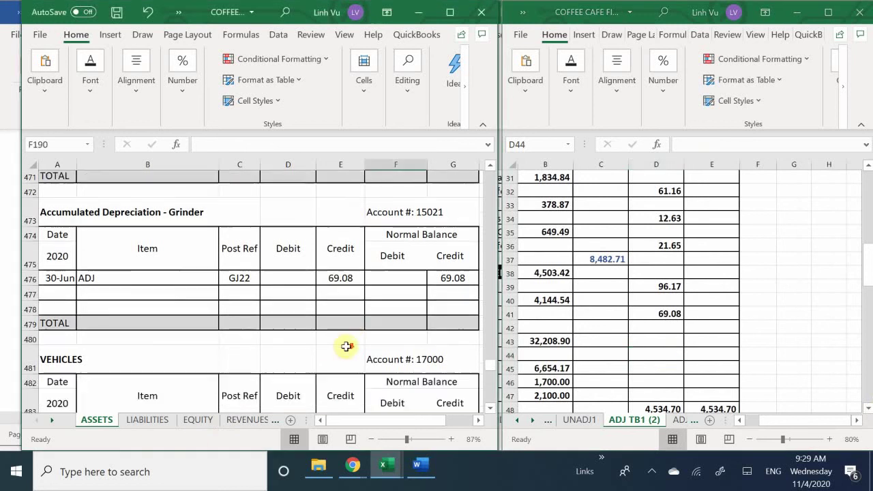
scroll(349, 347, "down", 1)
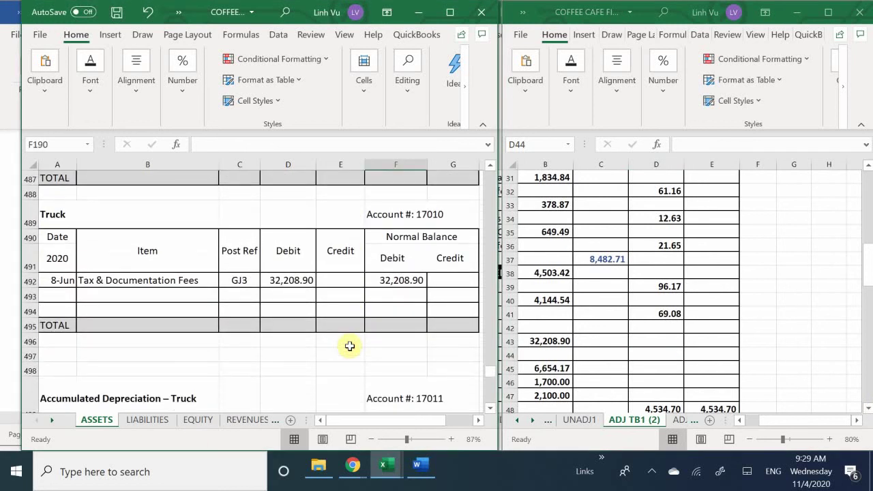
scroll(349, 347, "down", 3)
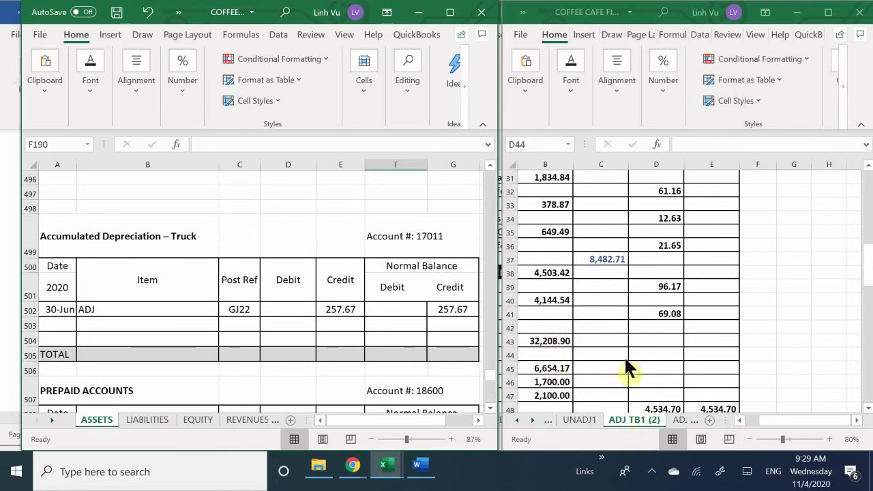
double_click(641, 355)
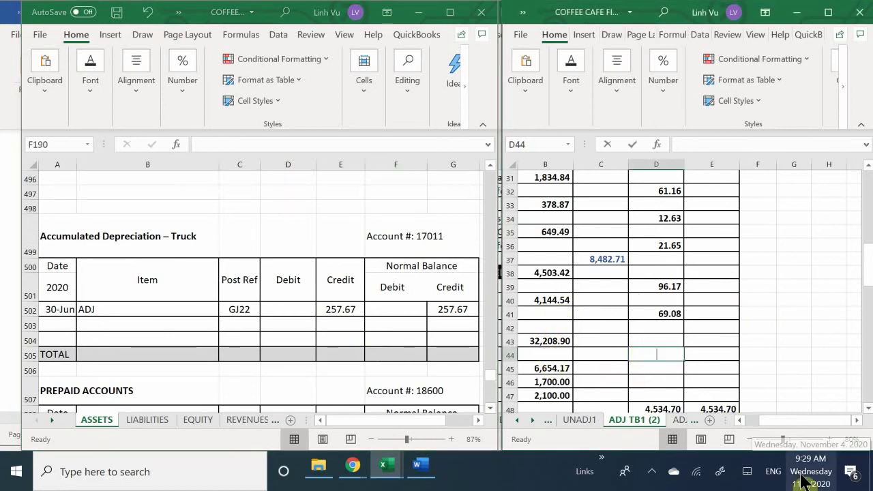
type("257.")
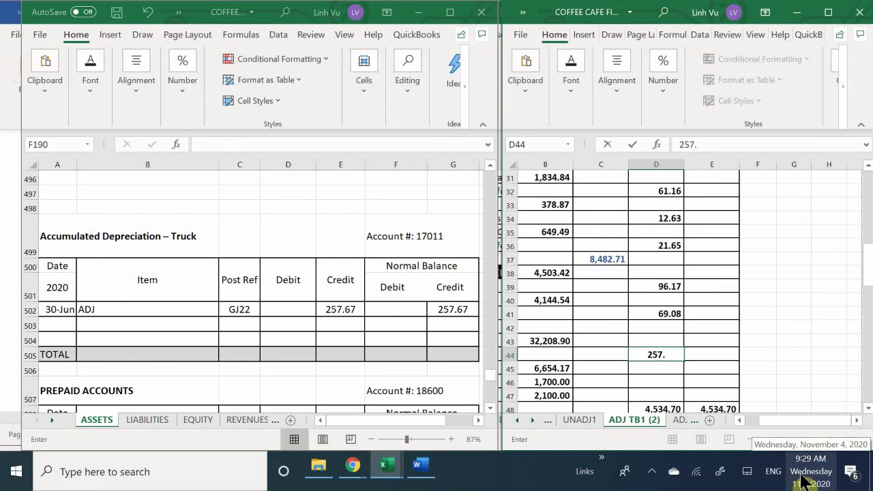
type("5")
key("BackSpace")
type("67")
key("ctrl+Return")
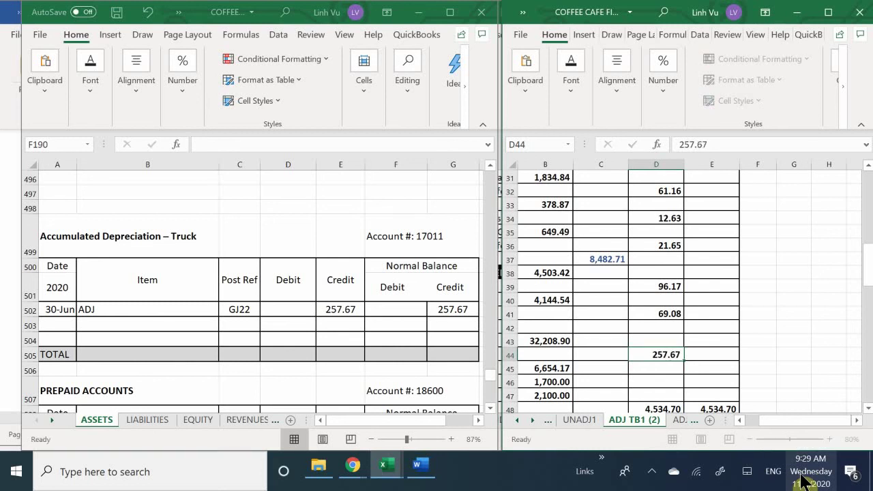
key("Return")
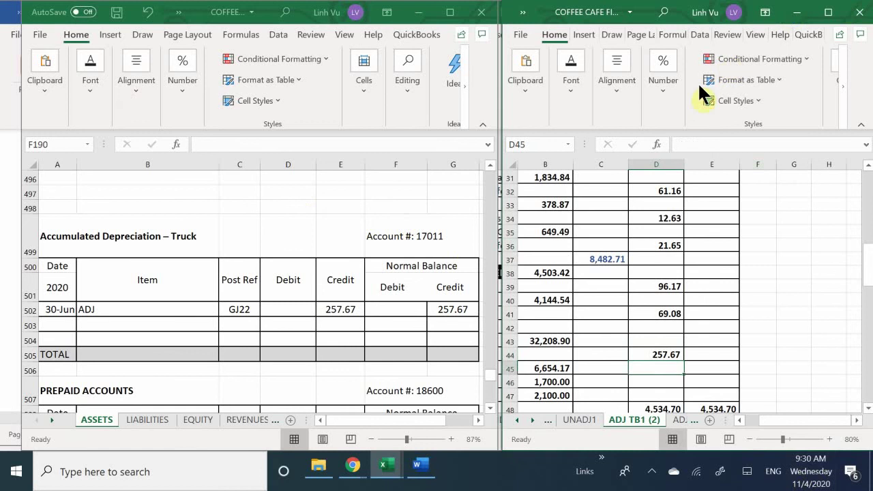
Step: Compute the net VEHICLES total in C42 by subtracting the truck's accumulated depreciation from its cost, =B43-D44
left_click(598, 324)
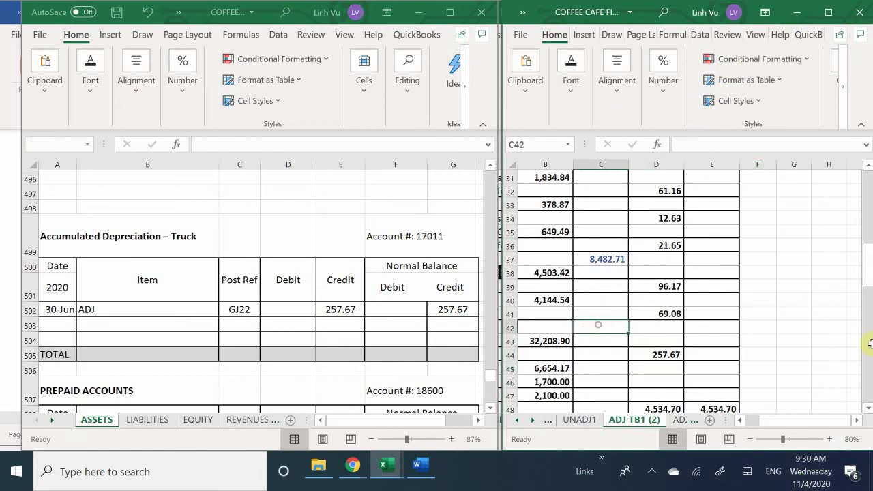
type("=")
key("Down")
key("Left")
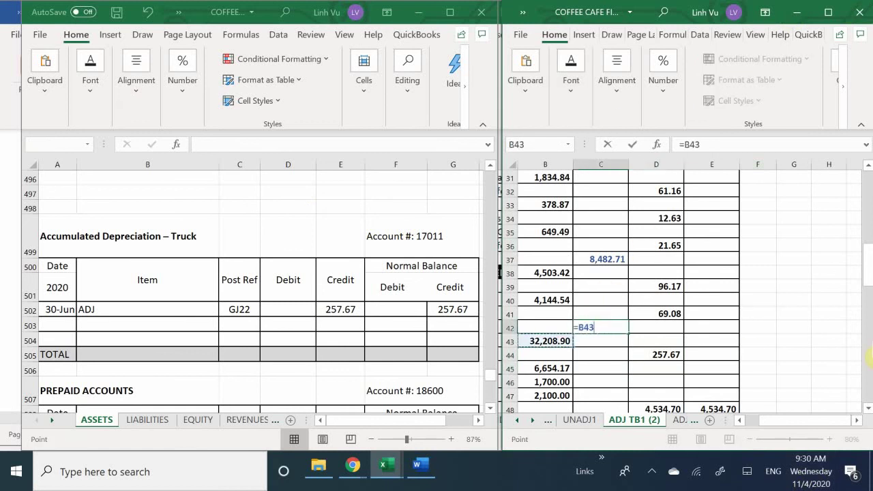
type("-")
key("Down")
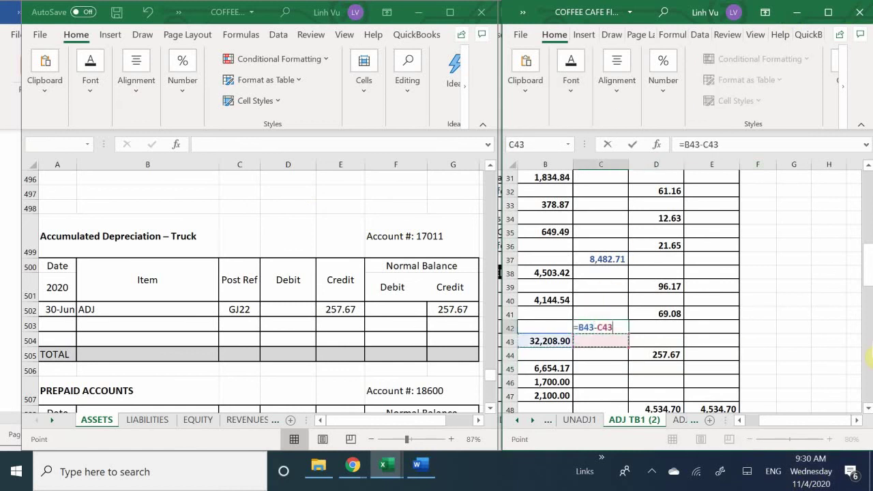
key("Right")
key("Down")
key("Return")
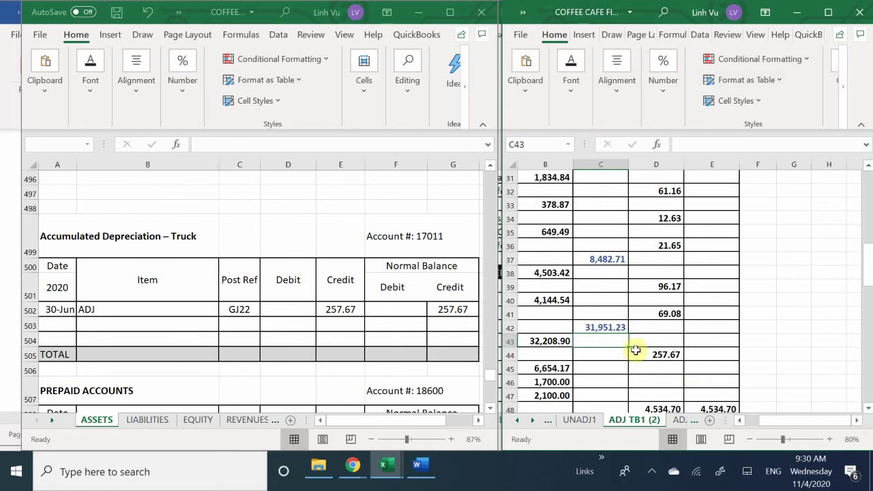
Step: Compare the Prepaid Accounts, Deposits and Goodwill ledger balances with their amounts on the trial balance
scroll(635, 352, "down", 1)
left_click(603, 332)
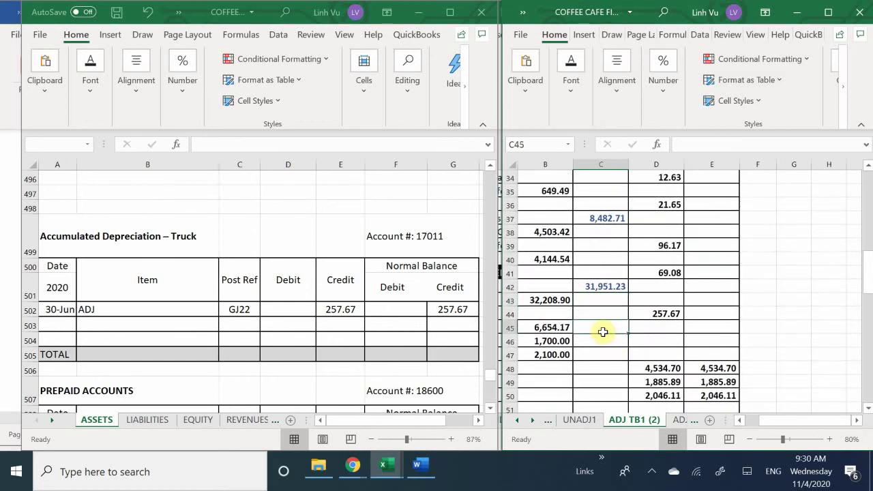
key("Home")
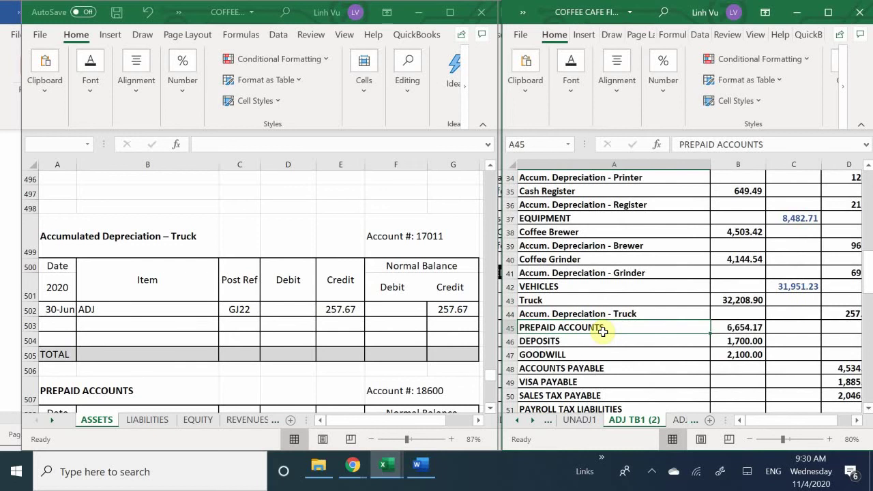
key("Right")
key("Right")
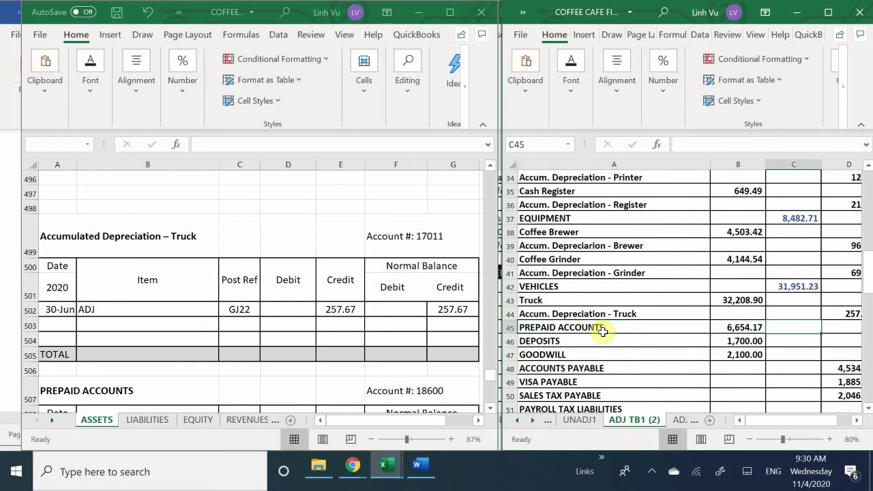
left_click(282, 351)
scroll(282, 350, "down", 4)
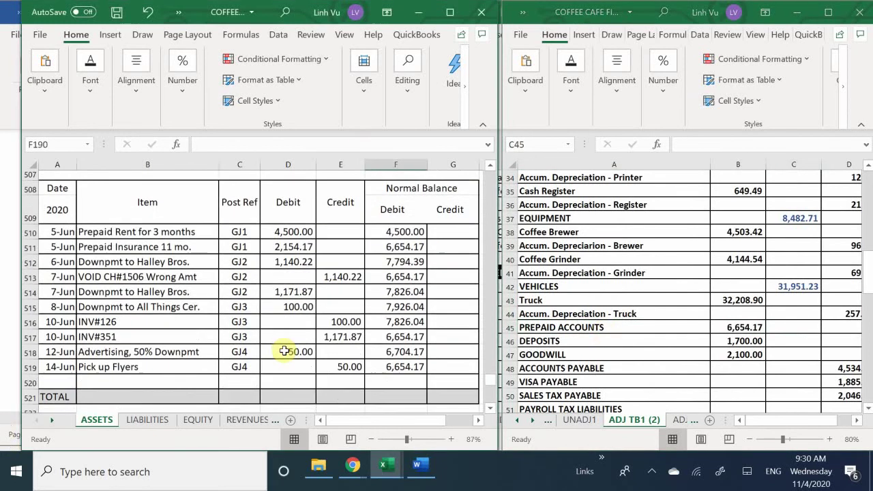
scroll(283, 351, "down", 5)
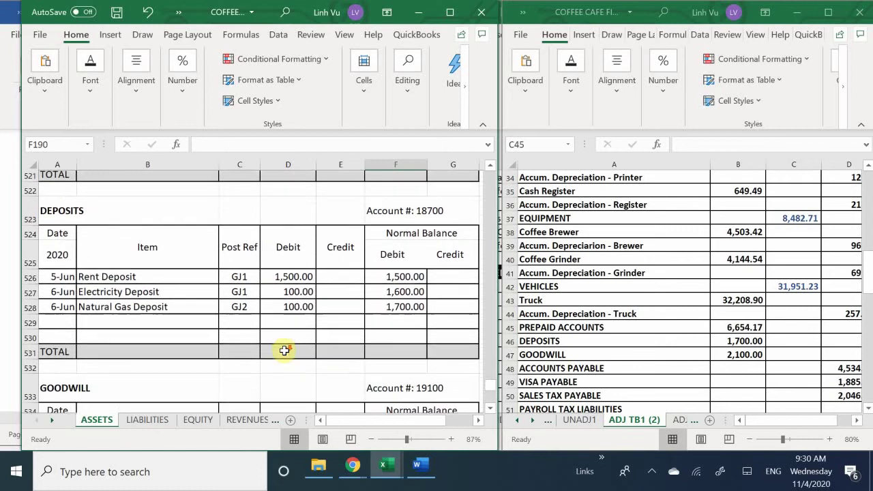
scroll(283, 351, "down", 3)
scroll(283, 351, "up", 7)
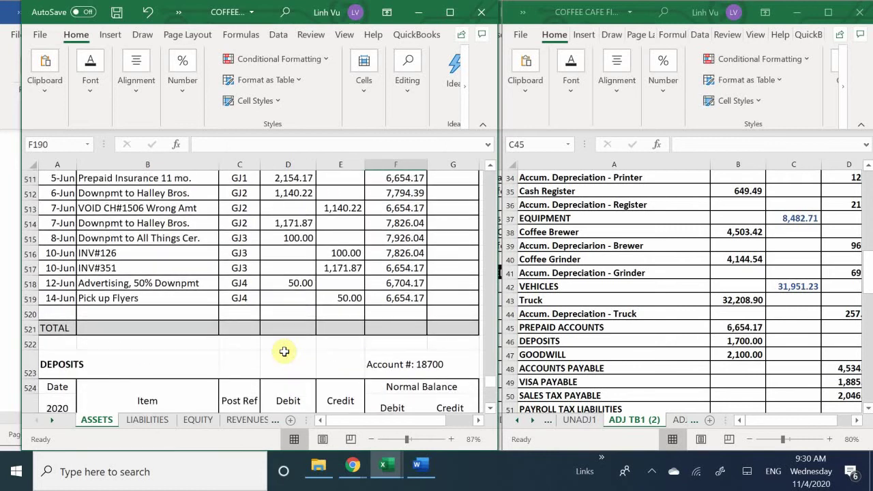
scroll(283, 351, "up", 3)
scroll(283, 351, "down", 2)
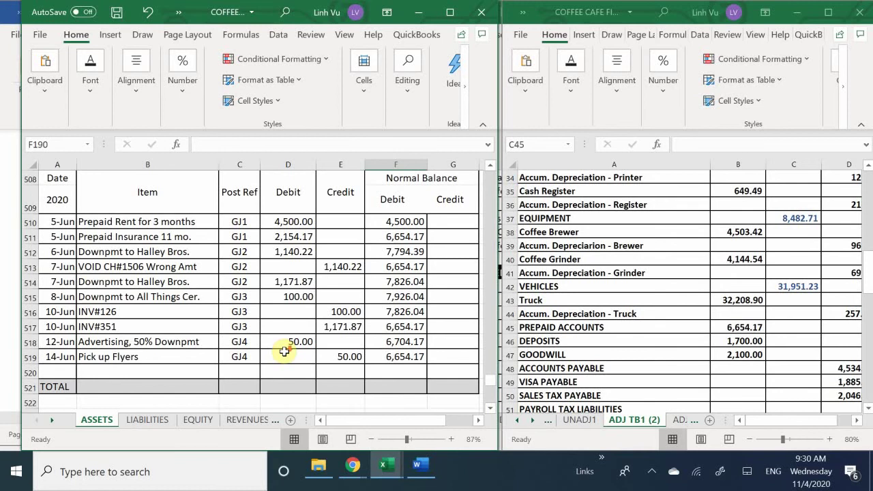
scroll(283, 351, "down", 4)
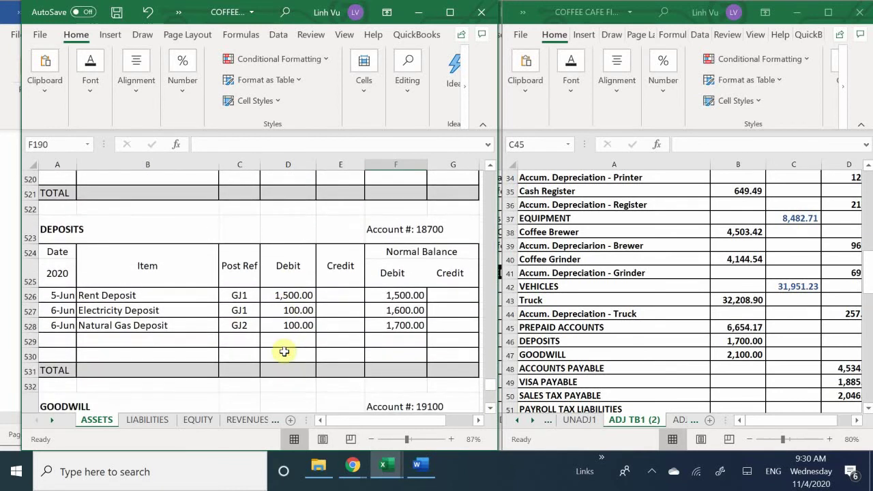
scroll(284, 351, "down", 3)
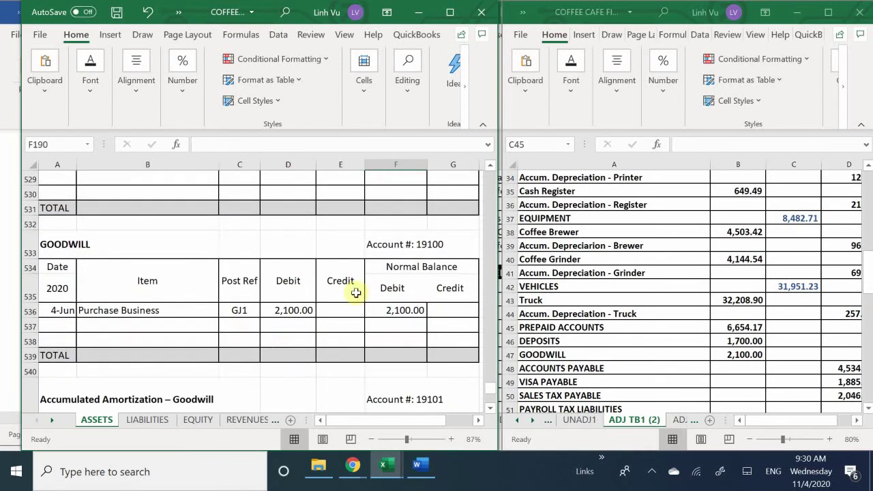
Step: Carry the PREPAID ACCOUNTS and DEPOSITS balances into the total column with =B45 in C45 and =B46 in C46
left_click(785, 303)
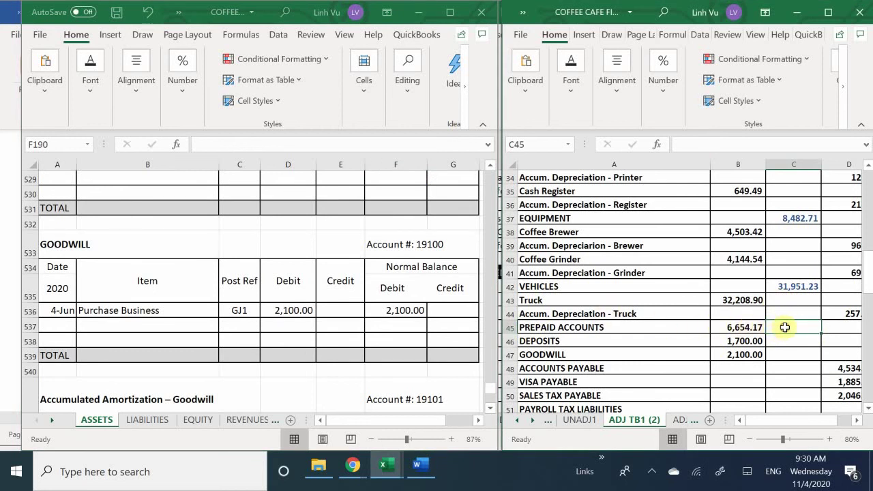
type("=")
key("Left")
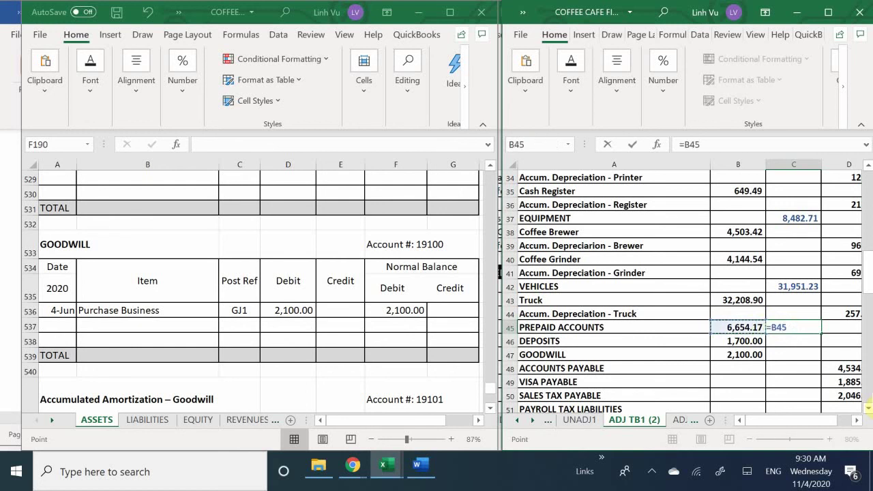
key("Return")
type("=")
key("Left")
key("Return")
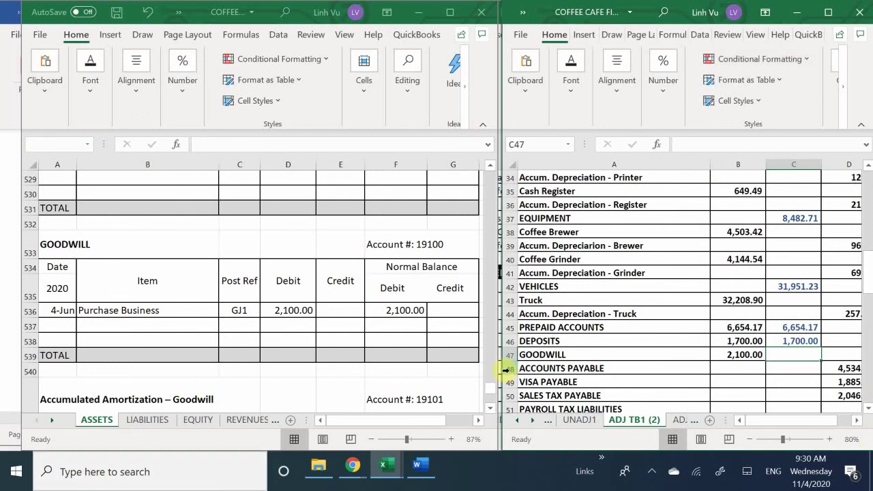
Step: Insert a row beneath GOODWILL and label A48 "Accum. Amortization - Goodwill"
left_click(510, 369)
right_click(515, 370)
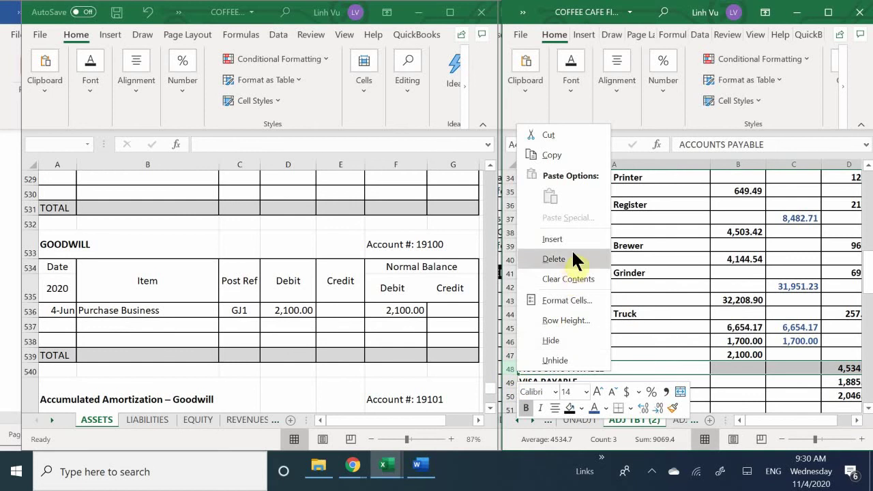
left_click(554, 239)
left_click(544, 371)
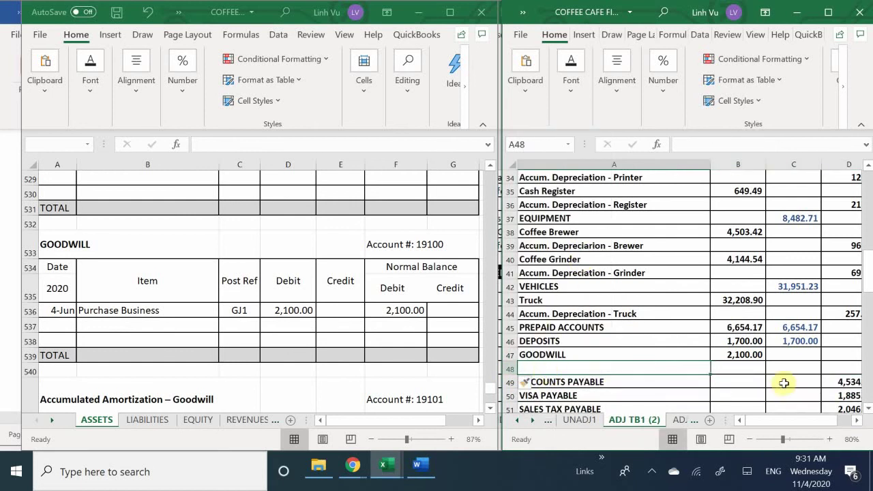
type("Accym")
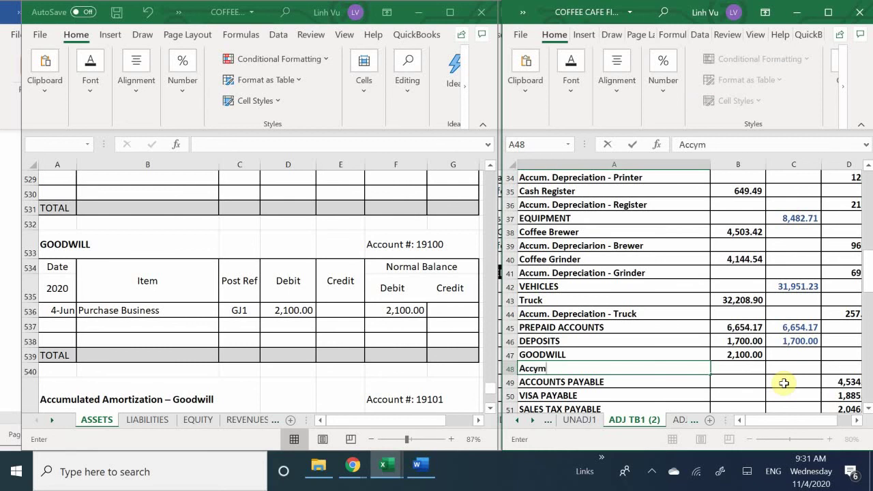
key("BackSpace")
key("BackSpace")
type("um. Amortization")
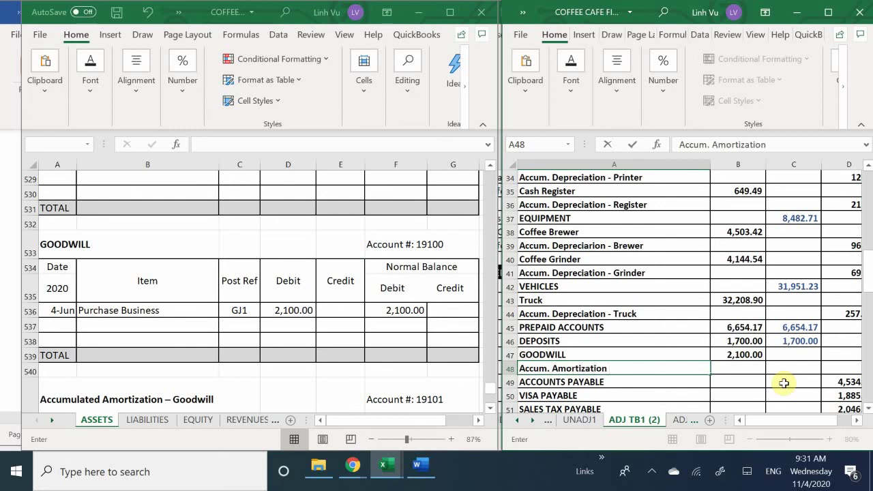
type(" - Goo")
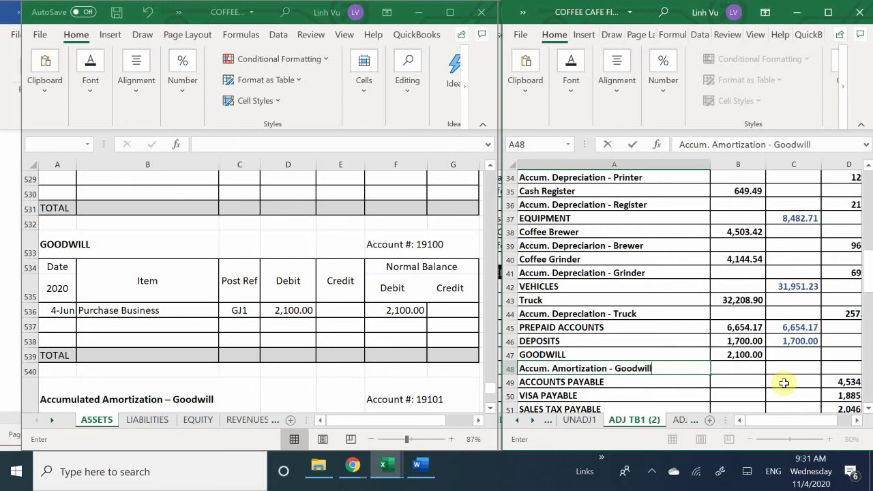
type("dwill")
key("Return")
Step: Find the Accumulated Amortization – Goodwill ledger and enter its 11.67 credit balance in D48 of the trial balance
key("Right")
key("Up")
key("Right")
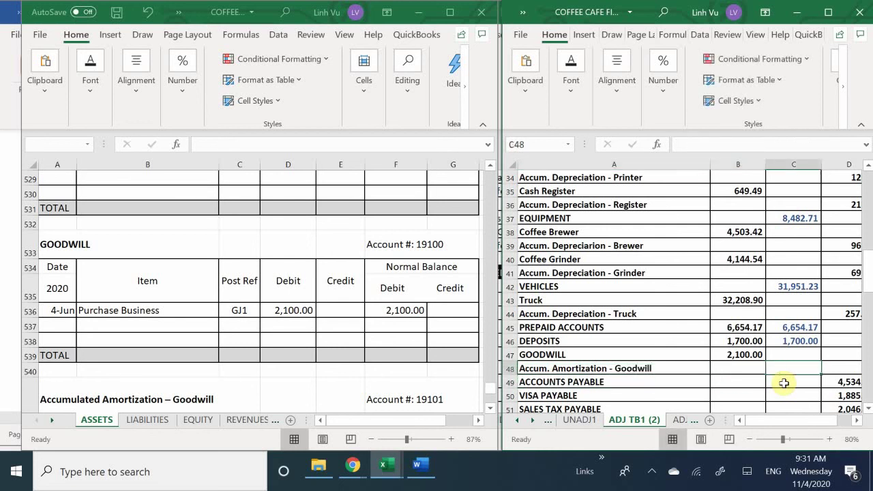
key("Right")
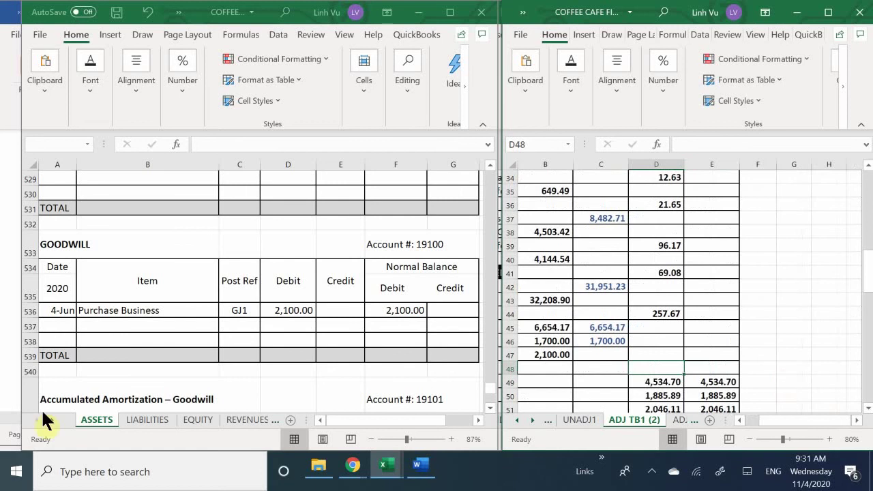
left_click(261, 351)
scroll(261, 352, "down", 3)
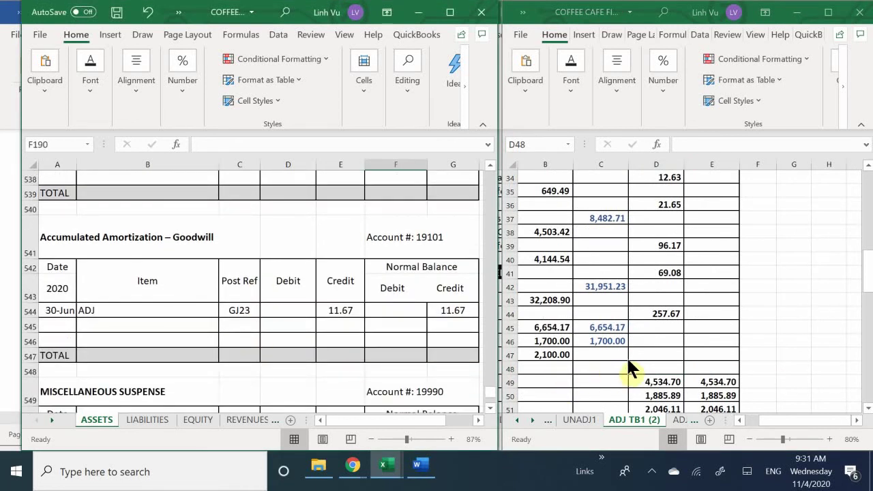
left_click(646, 364)
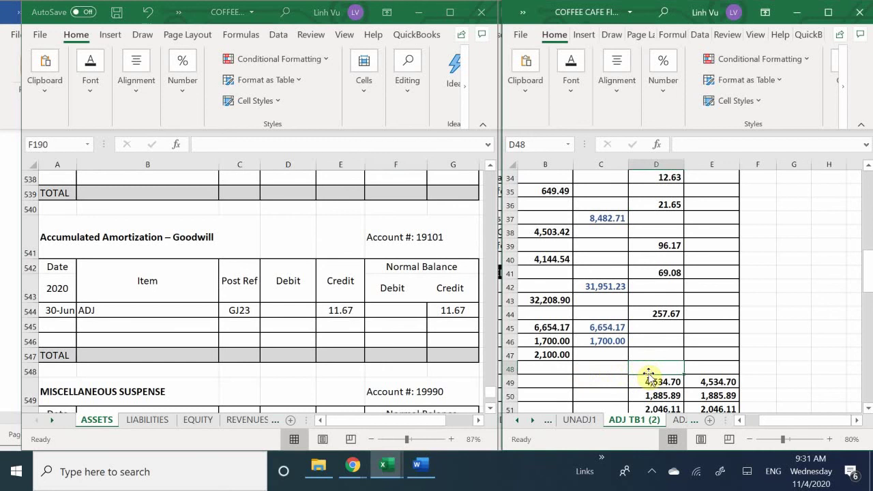
type("11.67")
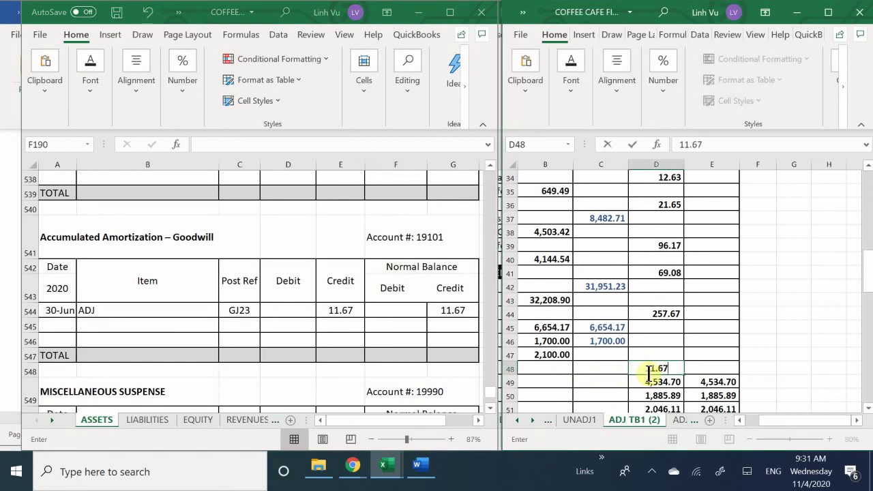
key("Return")
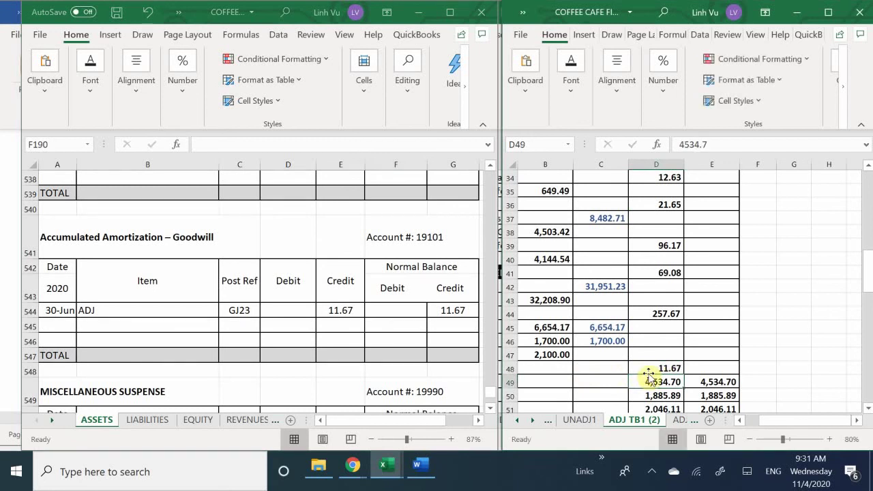
Step: Compute the net GOODWILL total in C47 by subtracting its accumulated amortization, =B47-D48
left_click(593, 355)
type("=")
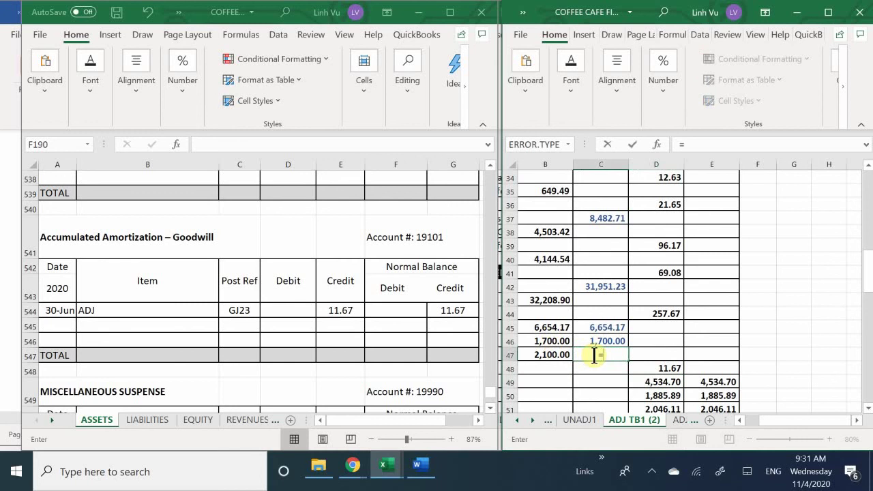
key("Left")
type("-")
key("Down")
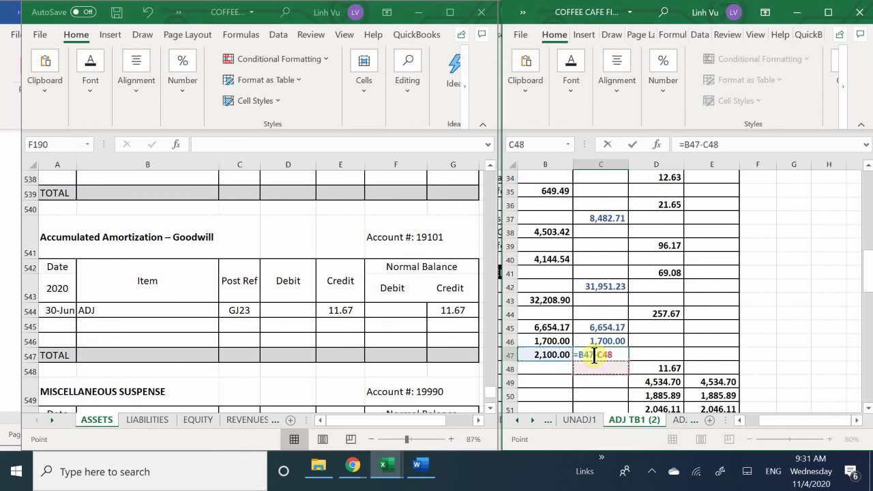
key("Right")
key("Return")
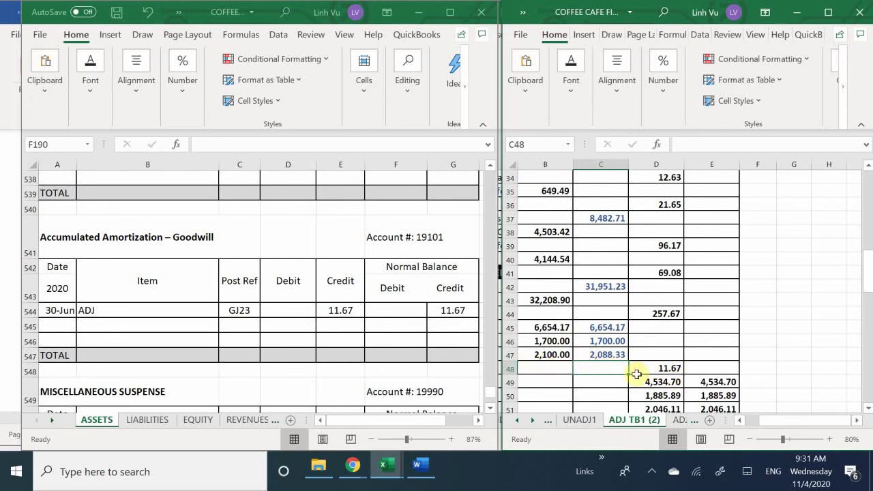
Step: Clear the old credit totals for Accounts Payable, Visa Payable and Sales Tax Payable in E49 through E51
scroll(643, 364, "down", 1)
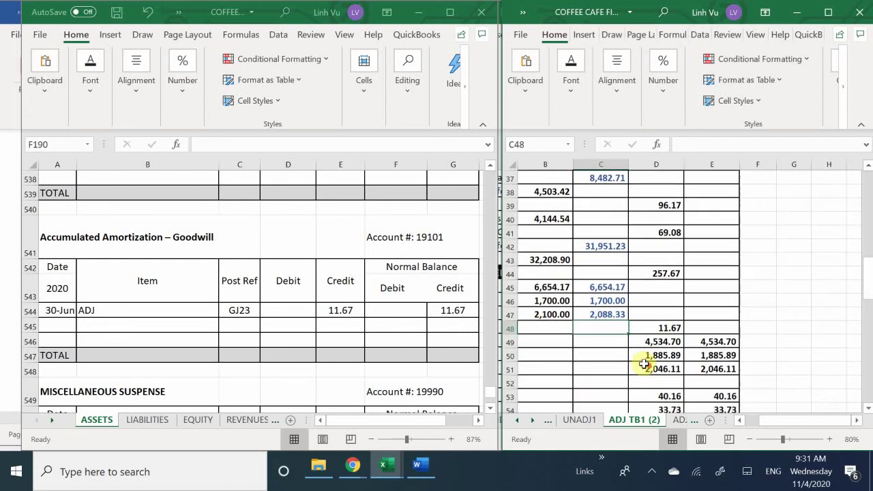
left_click(706, 341)
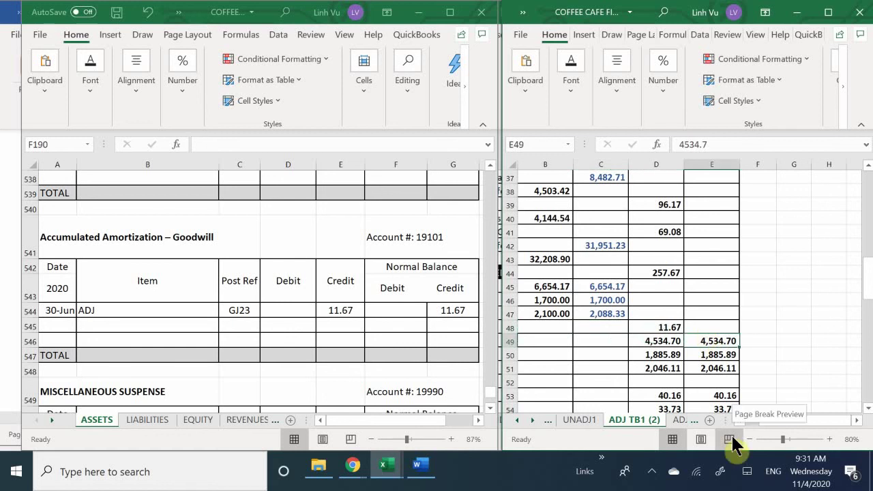
key("Delete")
key("Down")
key("Delete")
key("Down")
key("Delete")
key("Down")
key("Down")
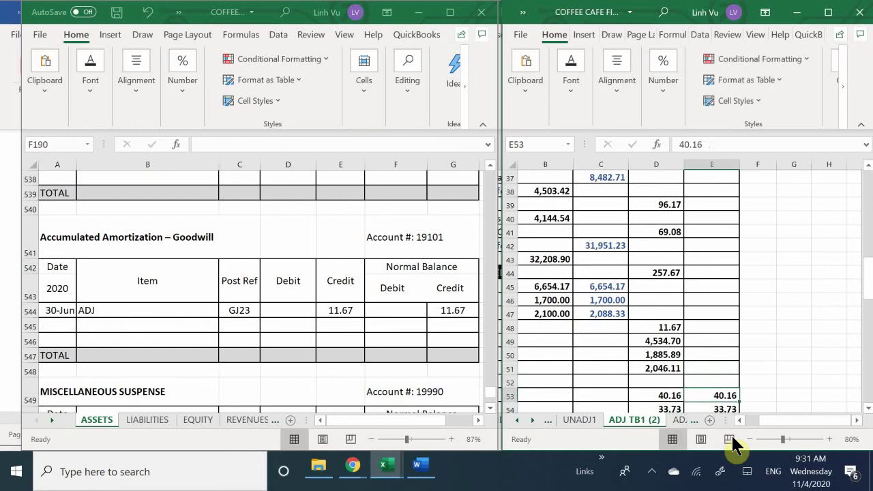
Step: Check the Accounts Payable ledger's closing balance on the LIABILITIES sheet against its amount in D49 of the trial balance
key("Up")
key("Up")
key("Up")
key("Up")
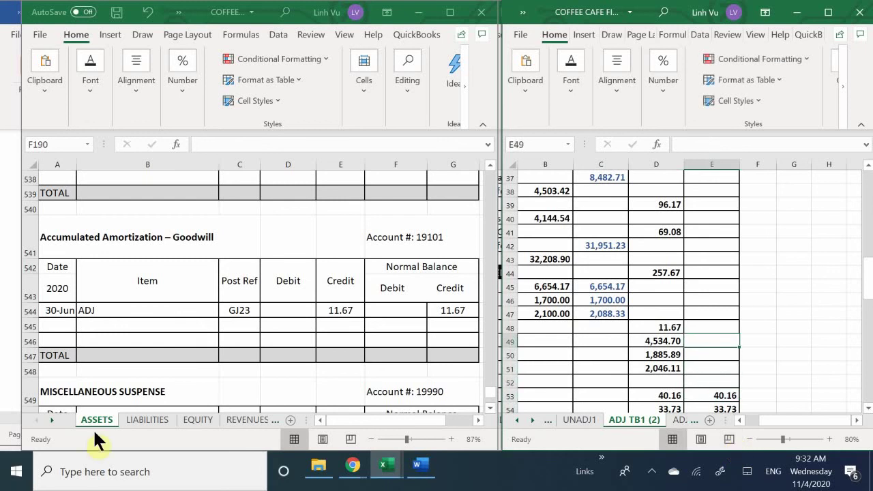
left_click(141, 419)
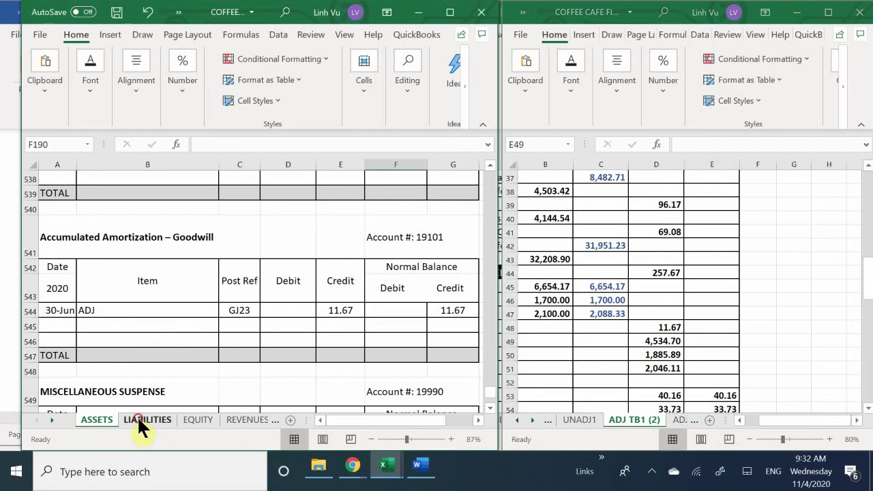
scroll(205, 262, "up", 20)
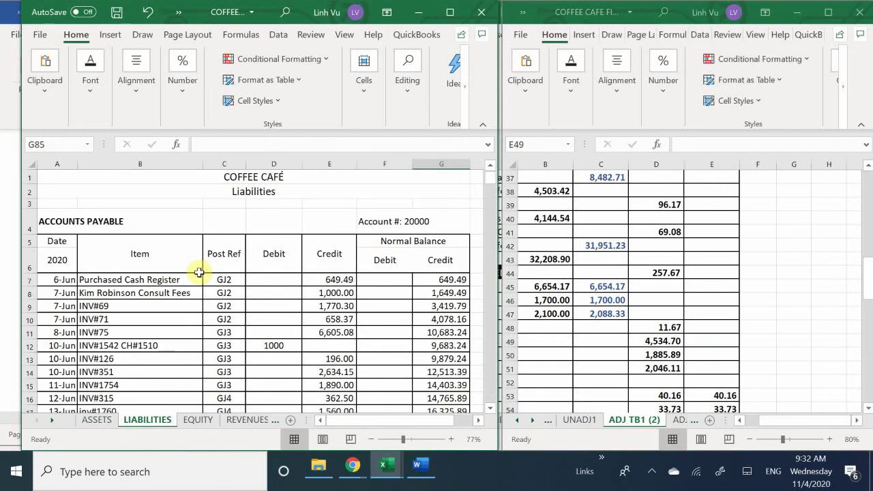
scroll(199, 273, "down", 6)
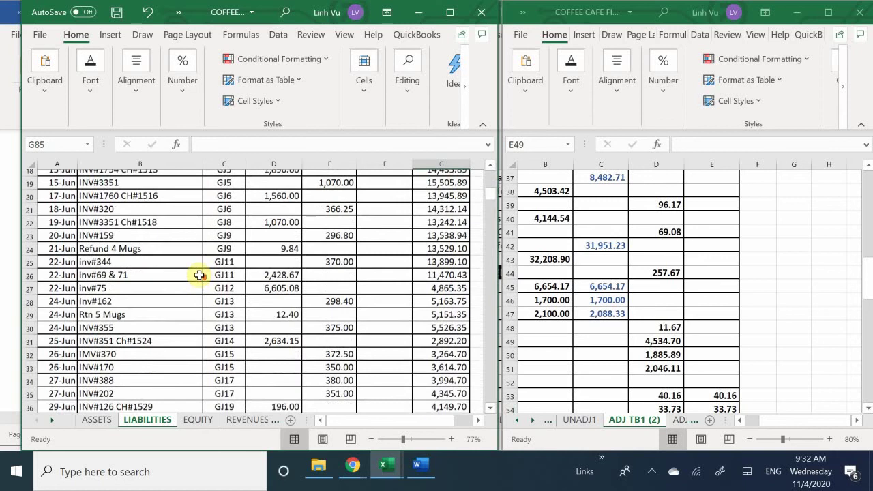
scroll(198, 275, "down", 3)
scroll(203, 275, "up", 1)
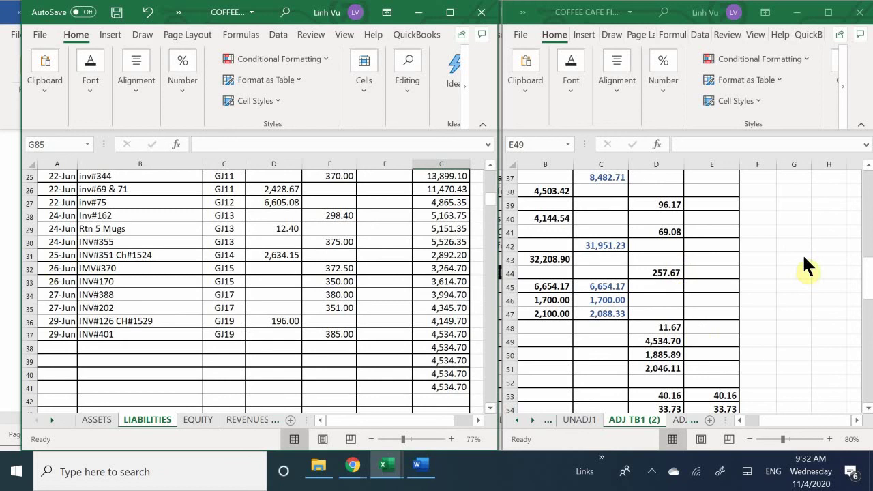
left_click(708, 335)
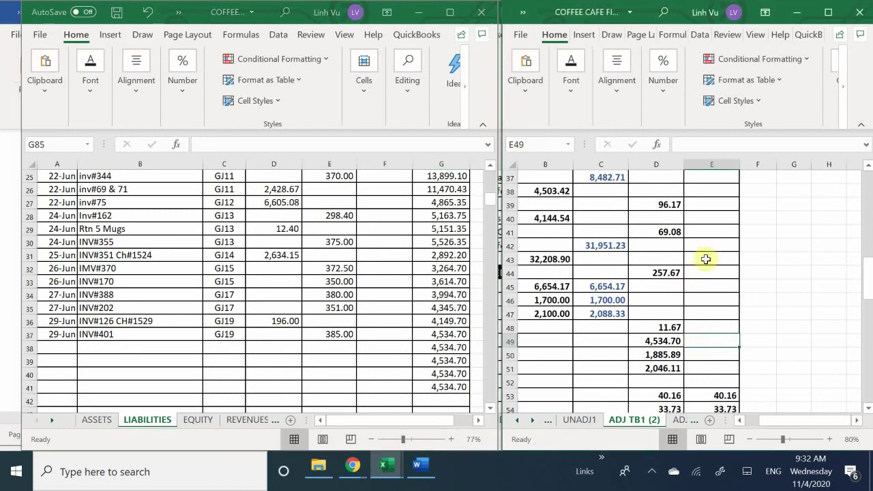
Step: Apply the blue font colour to the credit totals column from E48 down to E95
left_click_drag(705, 338, 720, 376)
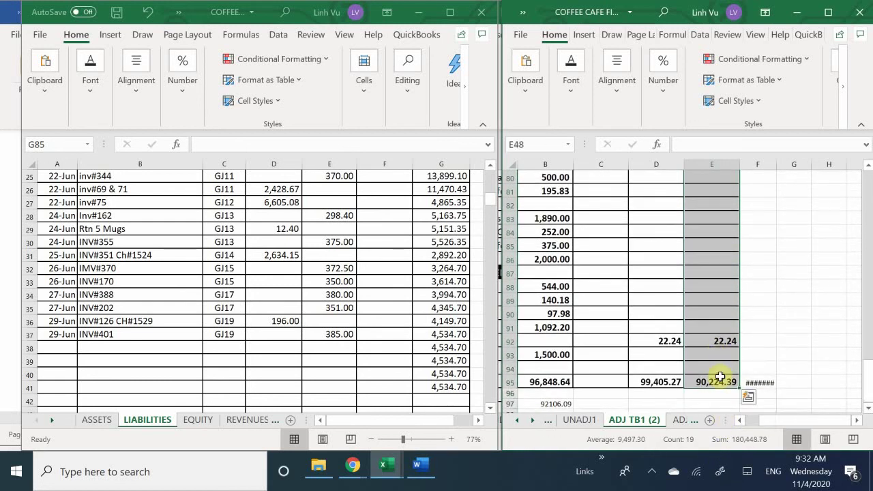
left_click(582, 99)
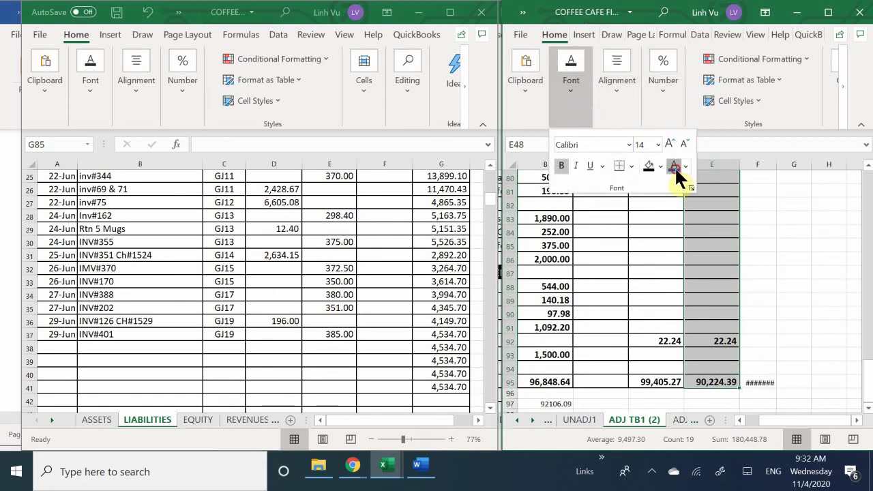
left_click(675, 166)
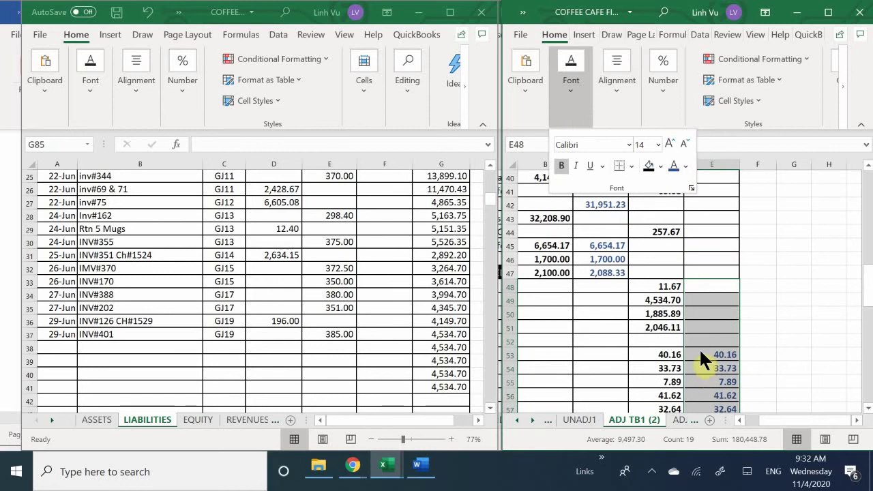
scroll(701, 350, "up", 5)
scroll(700, 350, "up", 5)
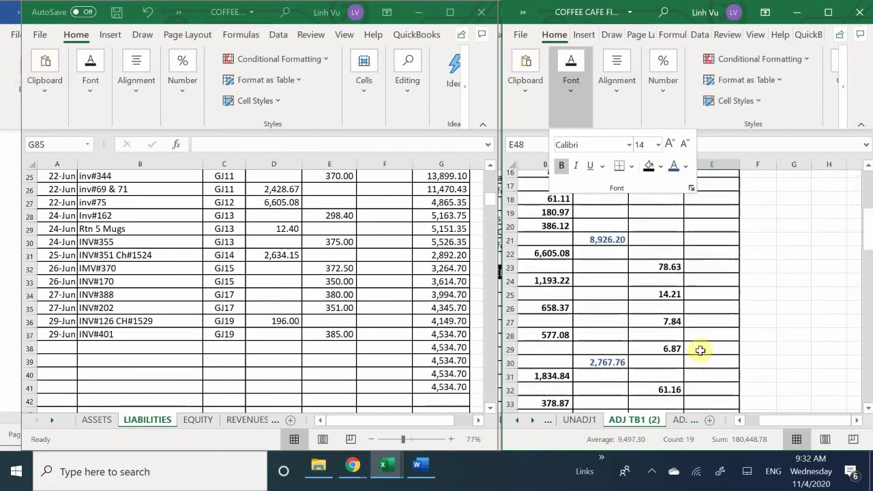
scroll(702, 352, "down", 4)
scroll(702, 352, "down", 5)
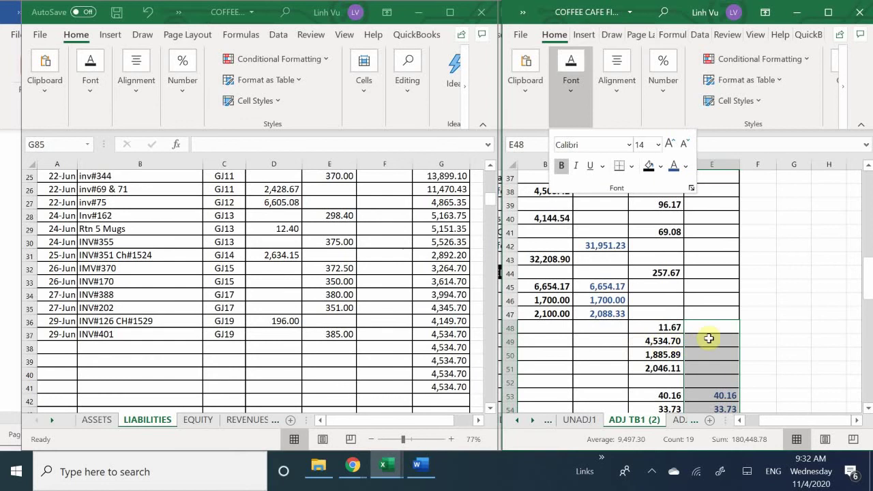
Step: Fill the Accounts Payable credit total in E49 with a reference to its amount, =D49
left_click(708, 339)
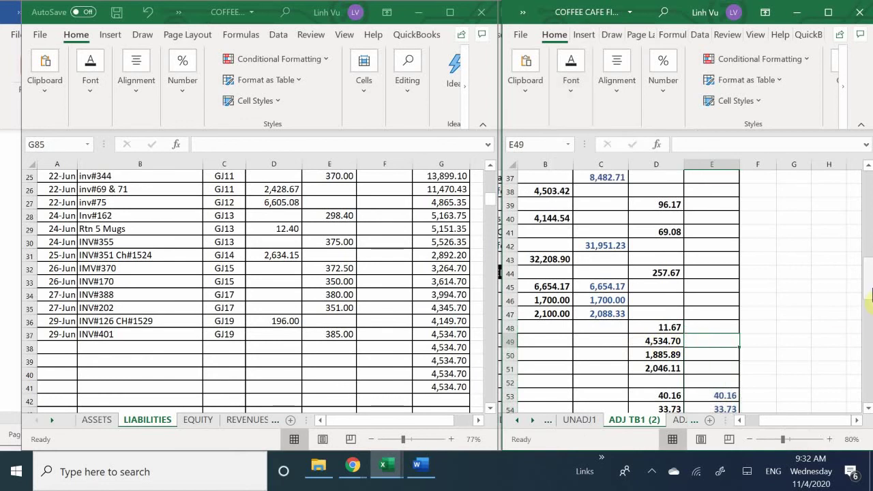
type("=")
key("Left")
key("Return")
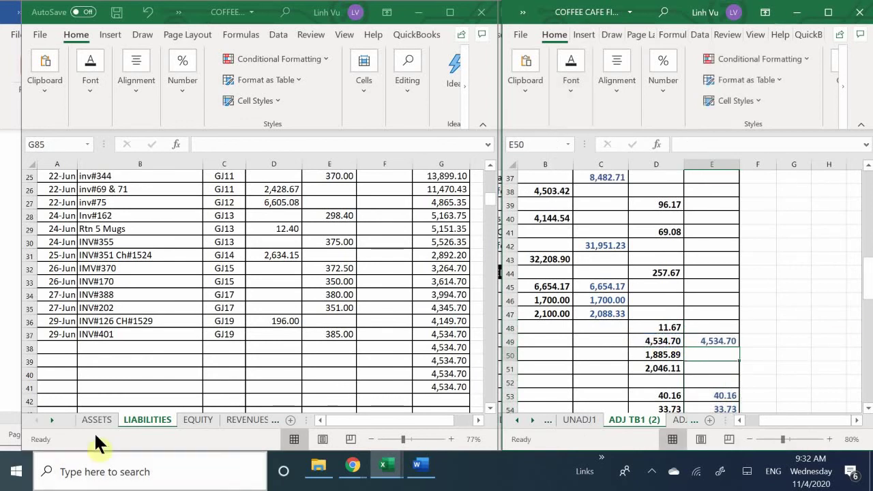
Step: Check the Visa Payable ledger's closing balance on the LIABILITIES sheet against its amount in D50
left_click(286, 307)
scroll(285, 307, "down", 8)
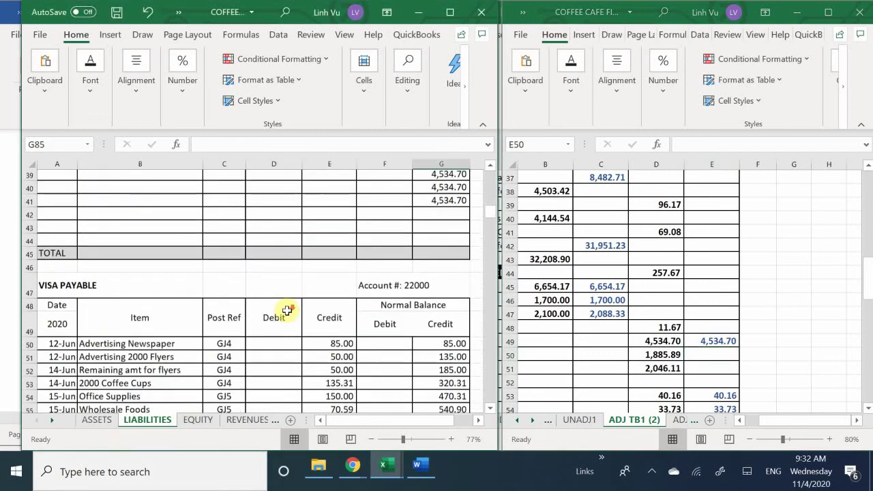
scroll(283, 315, "down", 2)
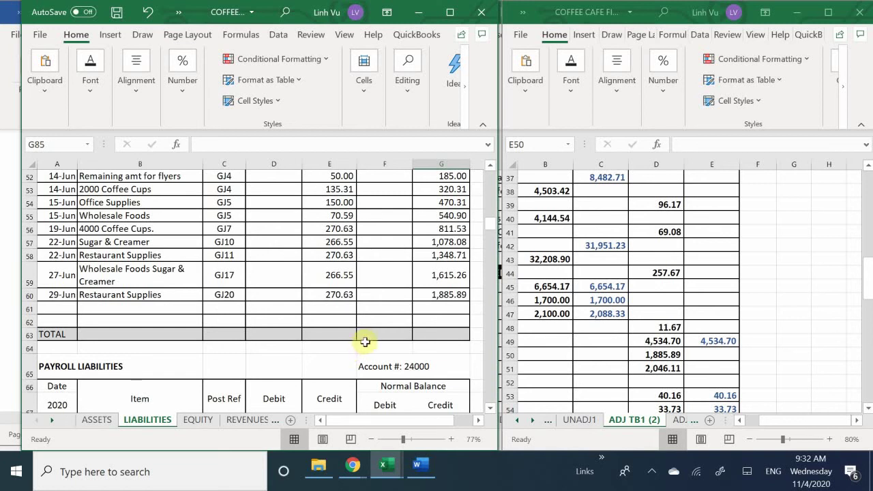
left_click(703, 352)
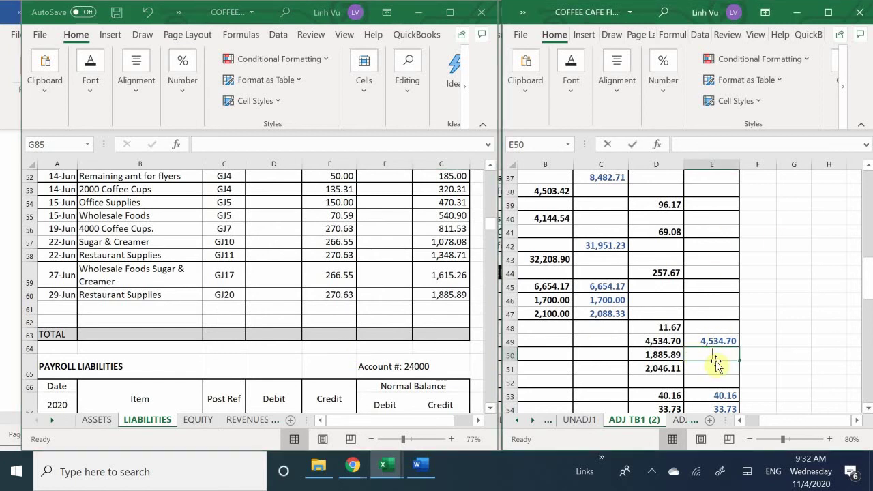
type("=")
key("Left")
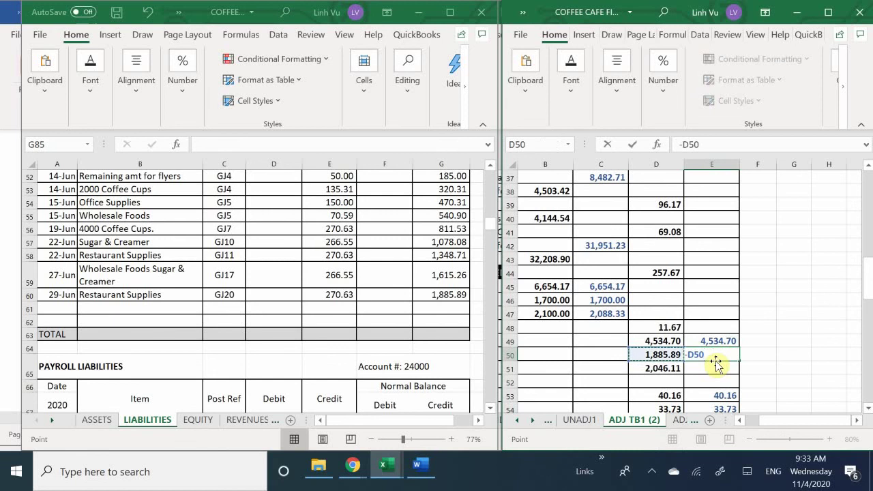
key("Return")
Step: Set the Visa Payable credit total in E50 to reference its amount, =D50
left_click(706, 355)
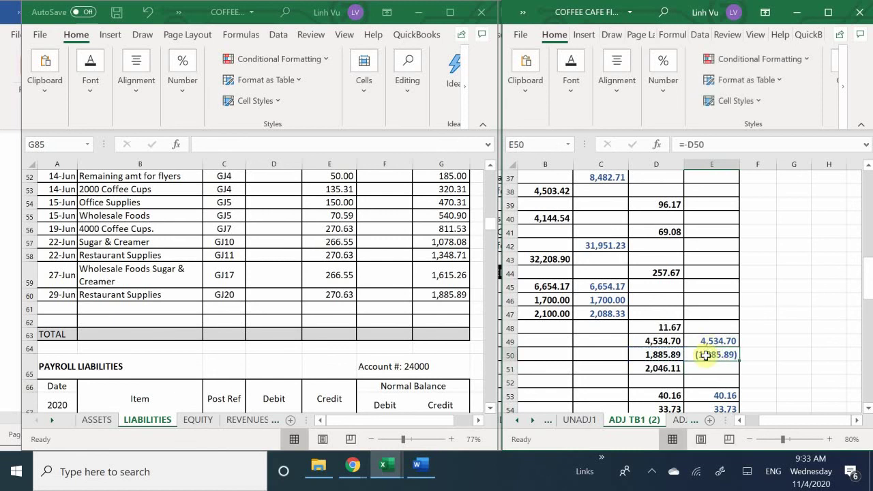
type("=")
key("Left")
key("Return")
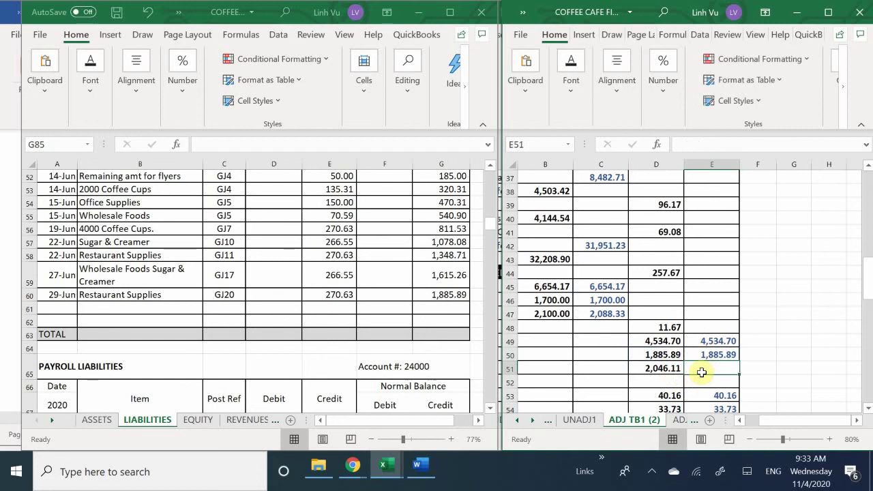
Step: Review the account labels and credit amounts from Sales Tax Payable through the payroll tax liabilities in the trial balance
left_click(596, 368)
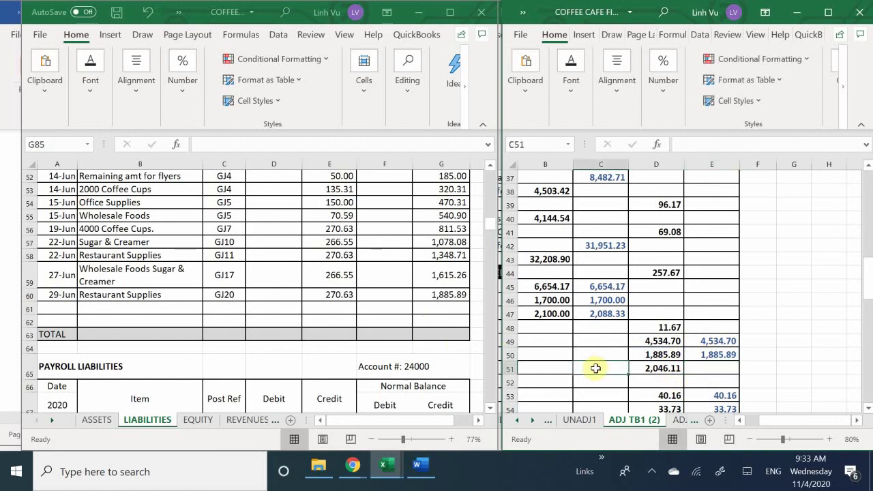
key("Home")
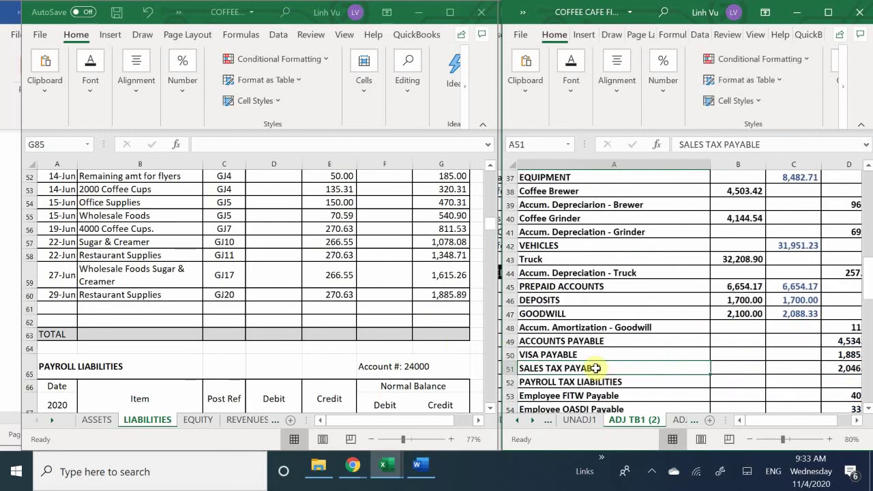
key("Right")
key("Right")
key("Right")
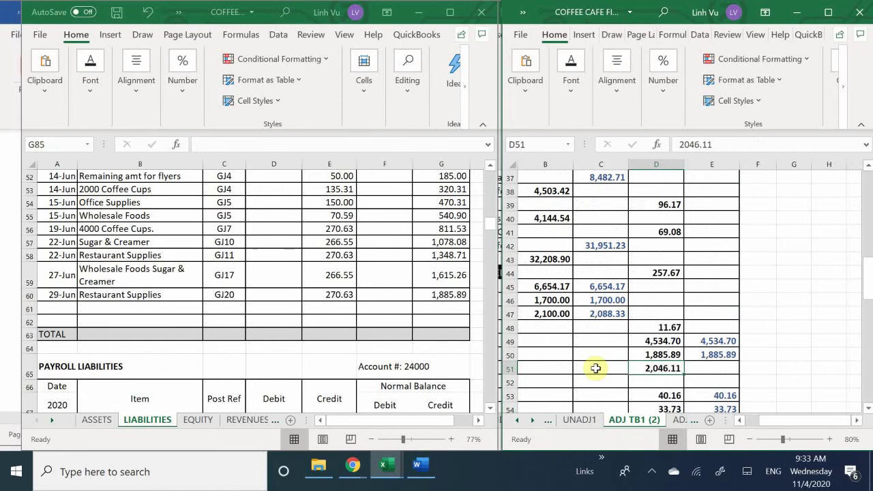
key("Down")
key("Down")
key("Down")
key("Down")
key("Down")
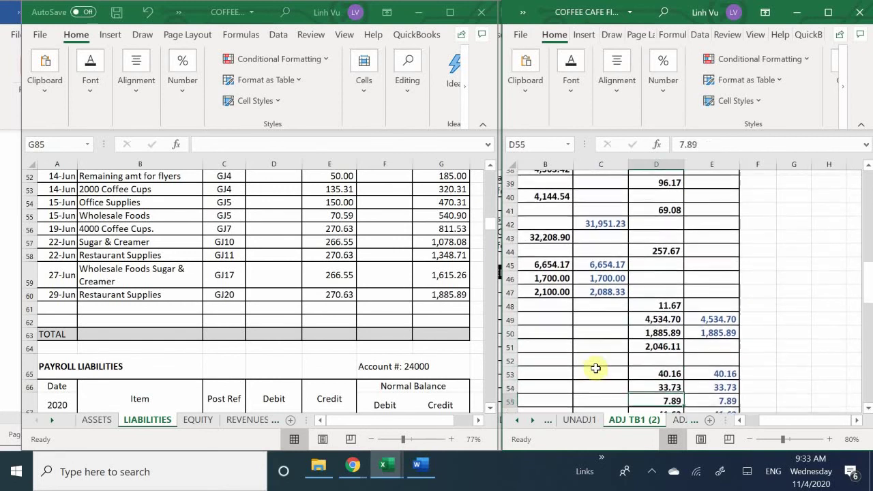
key("Up")
key("Up")
key("Up")
key("Left")
key("Left")
key("Left")
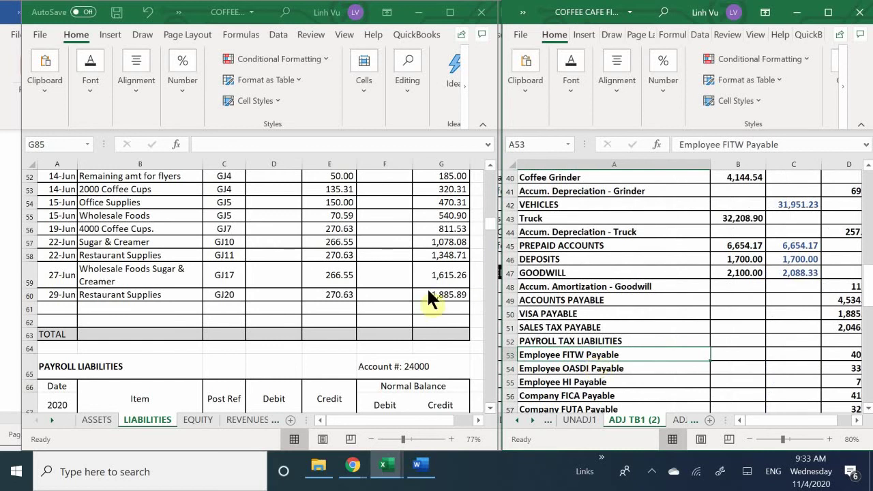
Step: Find the Salaries and Wages Payable and Commissions Payable ledgers, and insert two blank rows above Employee FITW Payable at row 53
left_click(145, 356)
scroll(145, 356, "down", 4)
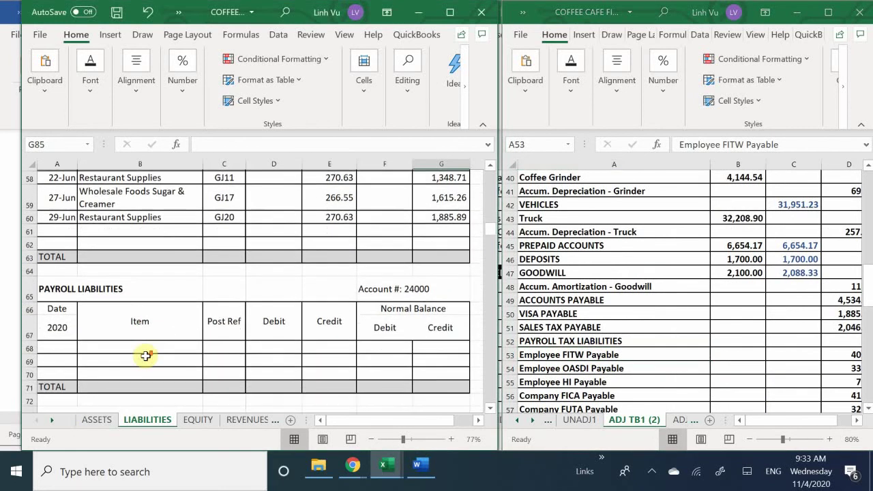
scroll(142, 359, "down", 1)
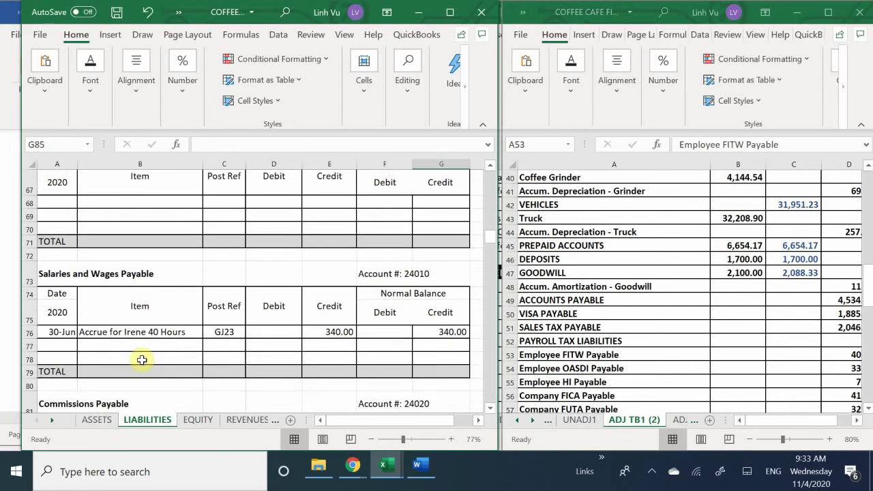
scroll(142, 359, "down", 1)
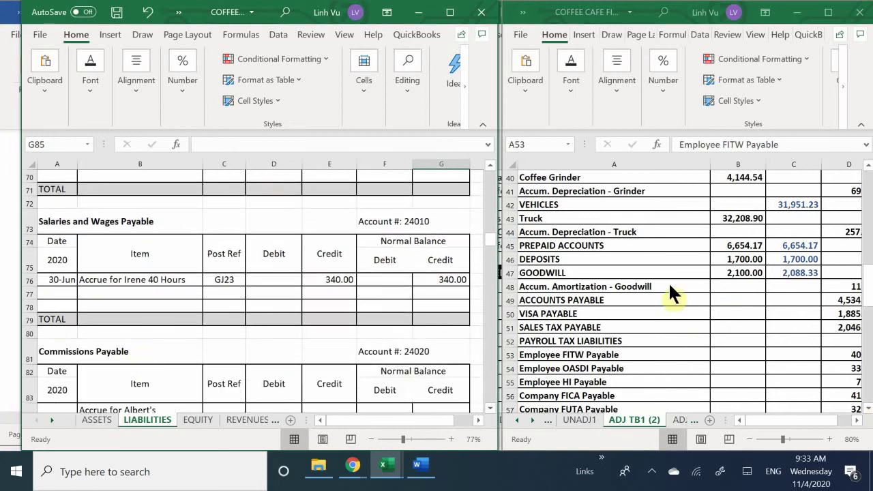
left_click(532, 355)
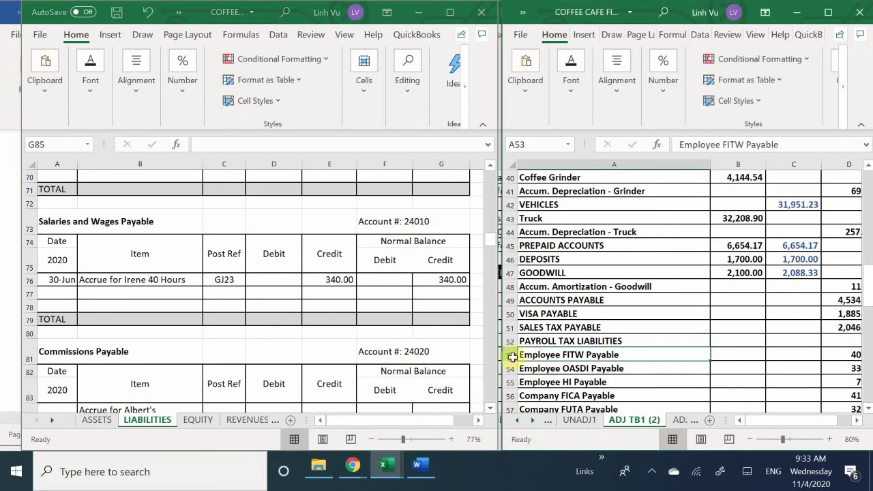
left_click(512, 356)
right_click(512, 356)
left_click(550, 234)
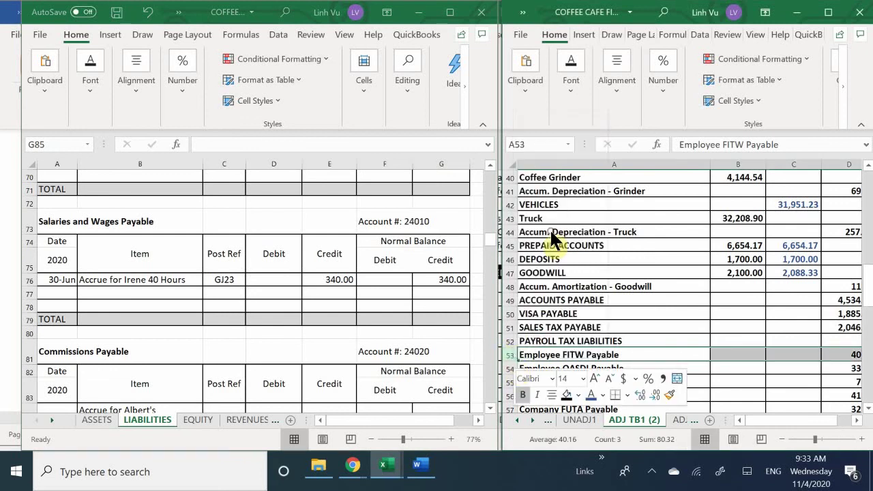
right_click(512, 356)
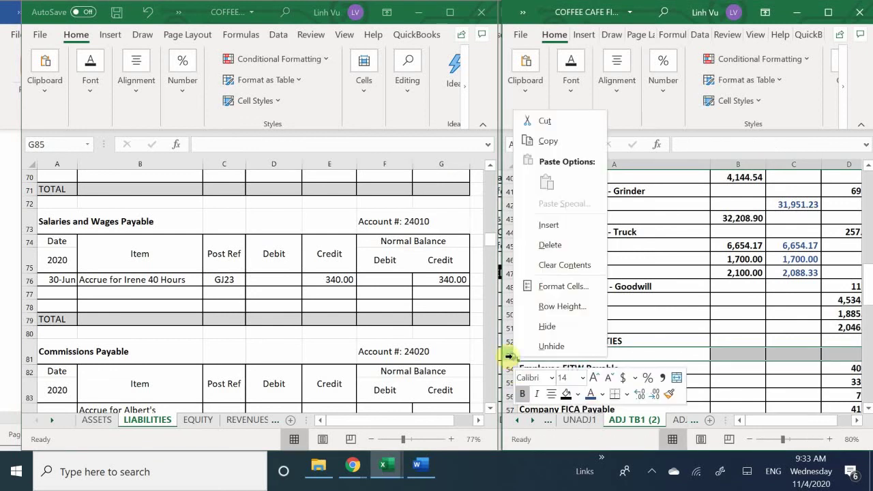
left_click(568, 224)
left_click(549, 356)
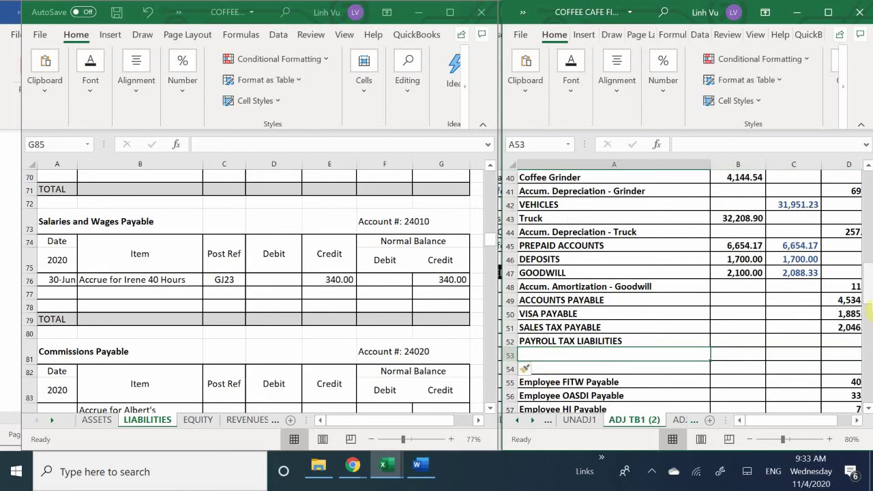
Step: Label the first new row "Salaries & Wages Payable" in A53
type("Sa")
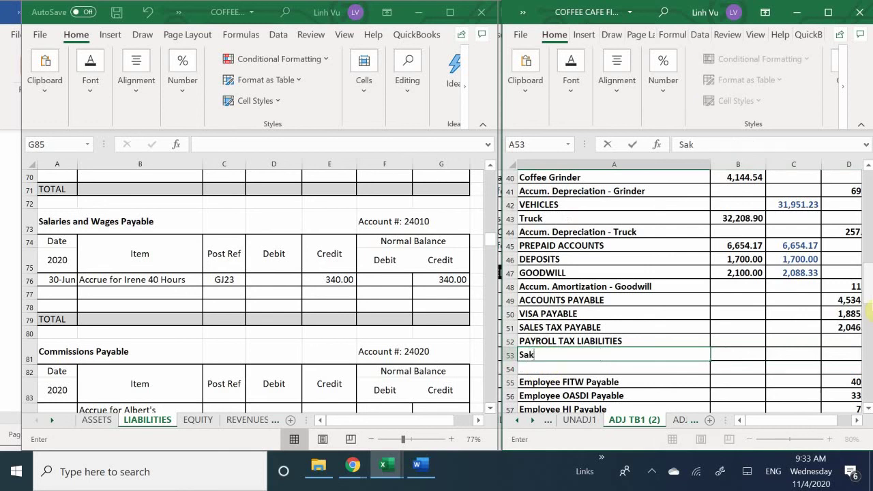
type("laries &W")
key("BackSpace")
type("Wages Pay")
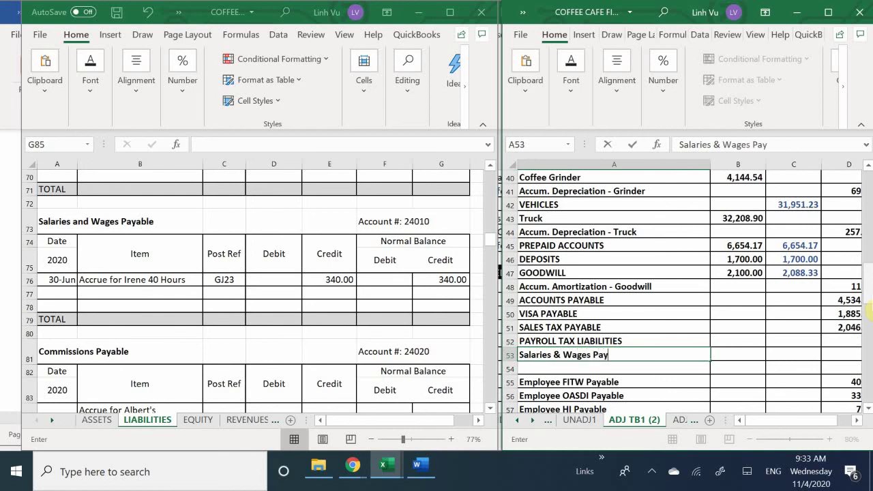
type("able")
key("Return")
Step: Label the second new row "Commissions Payable" in A54
type("Commu")
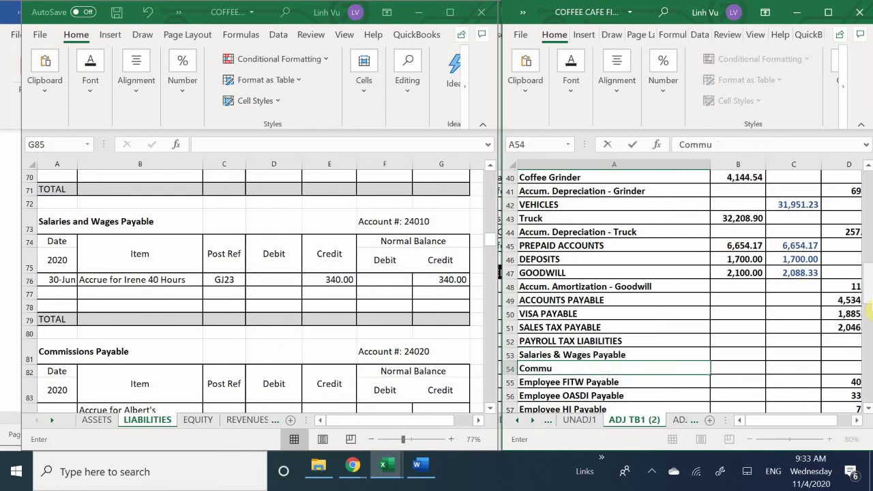
key("BackSpace")
type("ission ")
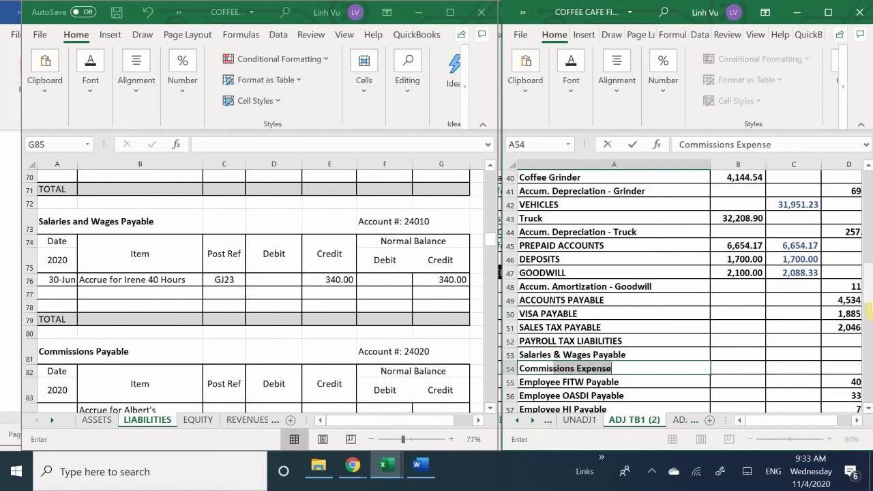
type("s Payb")
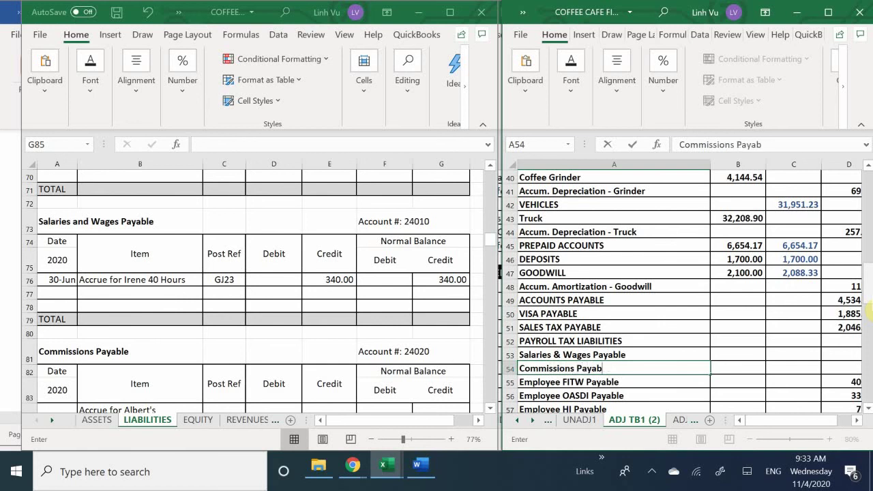
type("le")
key("Tab")
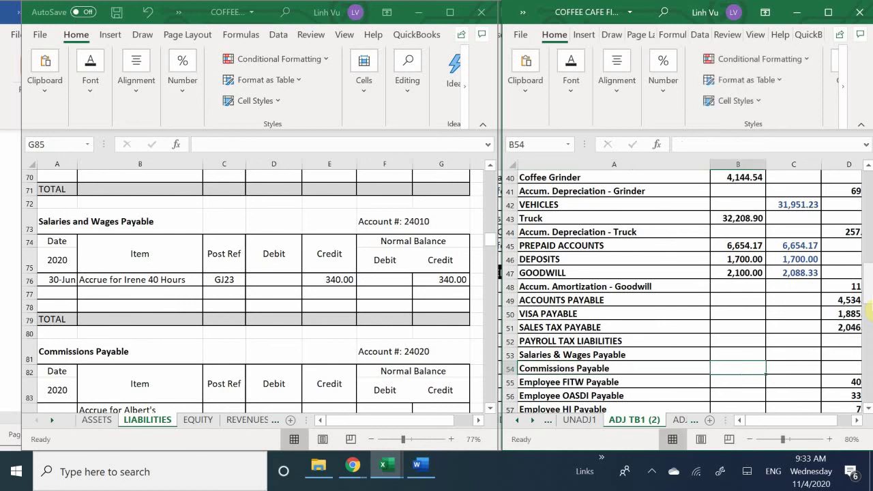
Step: Clear the individual amounts in E55:E61, from Employee FITW Payable through Worker's Comp Payable
left_click(793, 369)
key("Right")
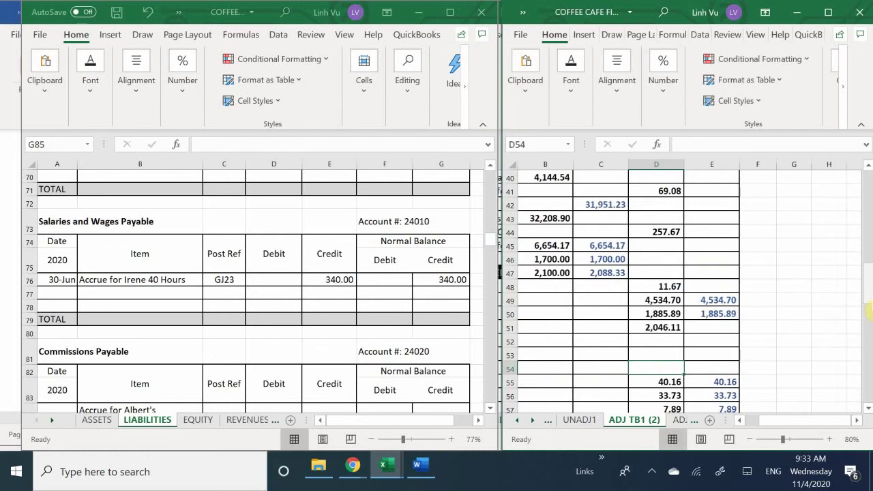
key("Left")
key("Up")
key("Right")
key("Right")
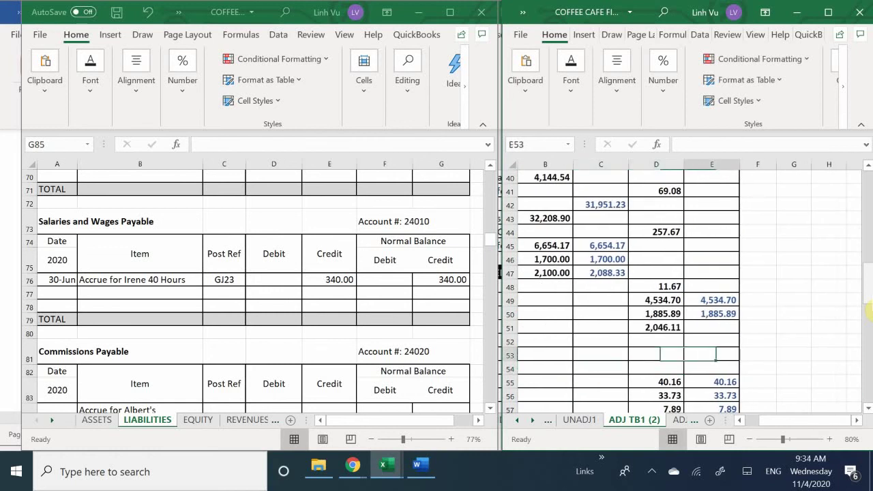
key("Down")
key("Down")
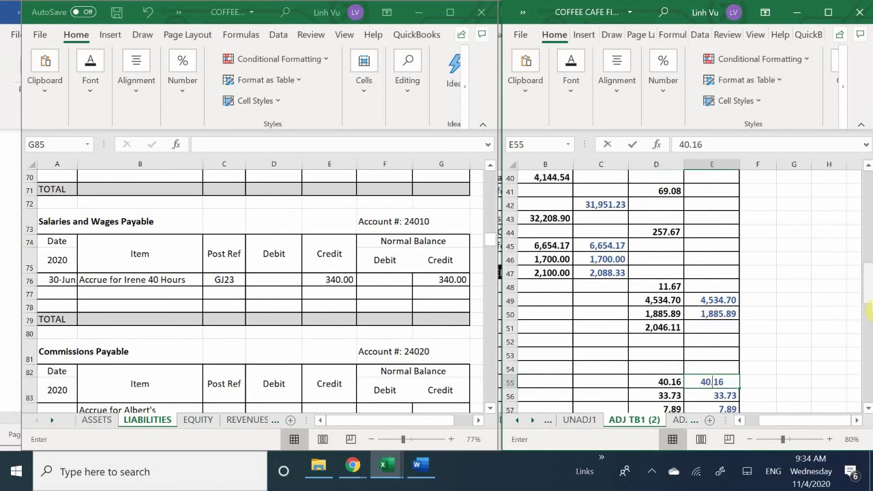
key("Delete")
key("Down")
key("Delete")
key("Down")
key("Delete")
key("Down")
key("Delete")
key("Down")
key("Down")
key("Delete")
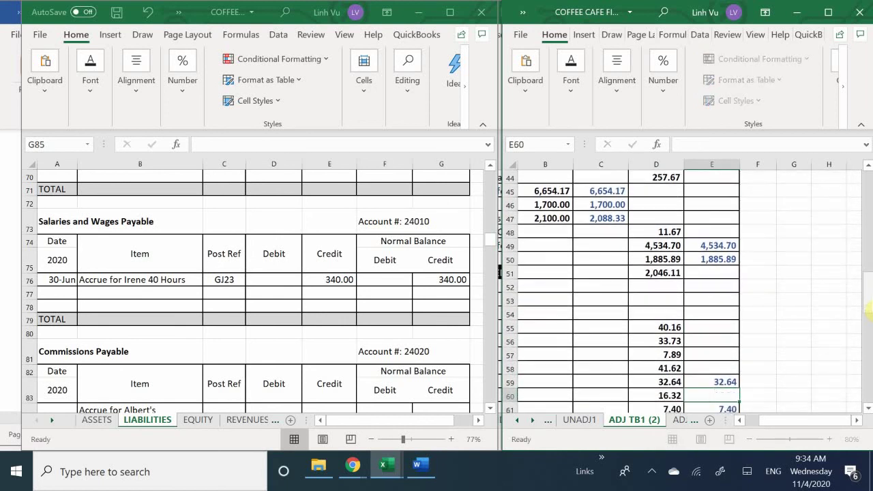
key("Down")
key("Delete")
key("Up")
key("Up")
key("BackSpace")
Step: Enter 340 in D53 as the Salaries & Wages Payable credit balance
key("Up")
key("Up")
key("Up")
key("Up")
key("Up")
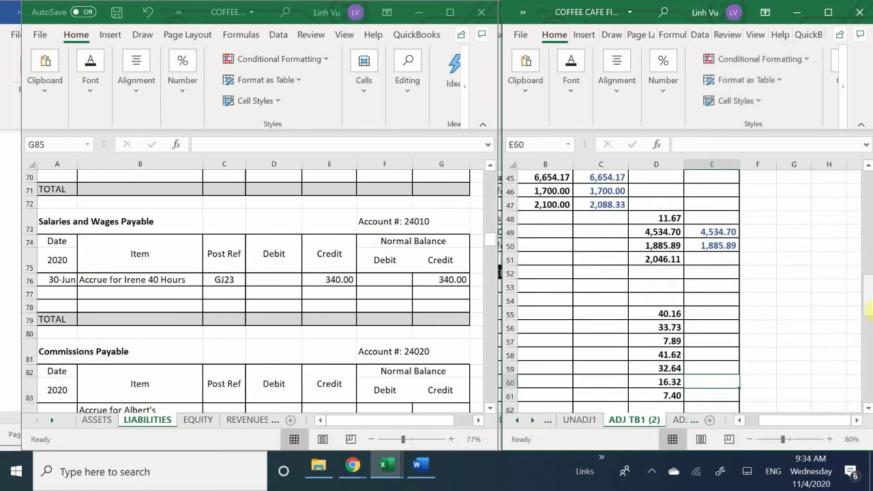
key("Left")
key("Up")
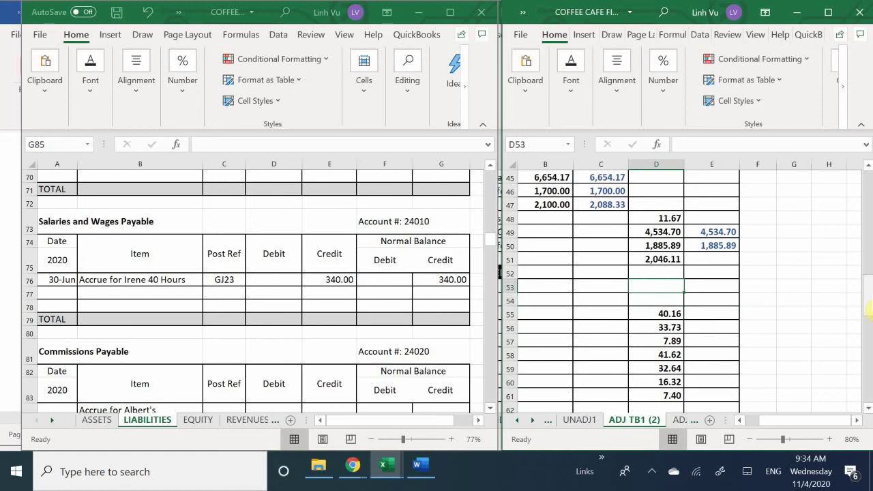
type("3")
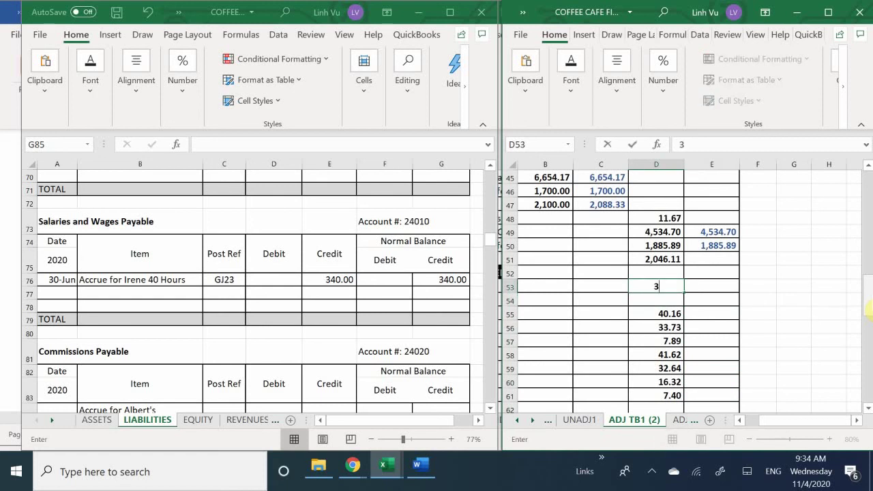
type("40")
key("Return")
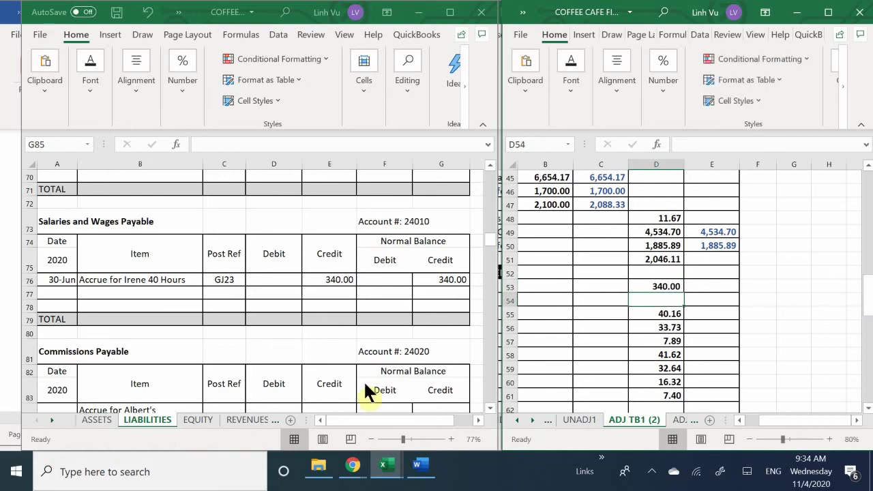
Step: Enter 271.78 from the Commissions Payable ledger in D54 as that account's credit balance
scroll(400, 341, "down", 2)
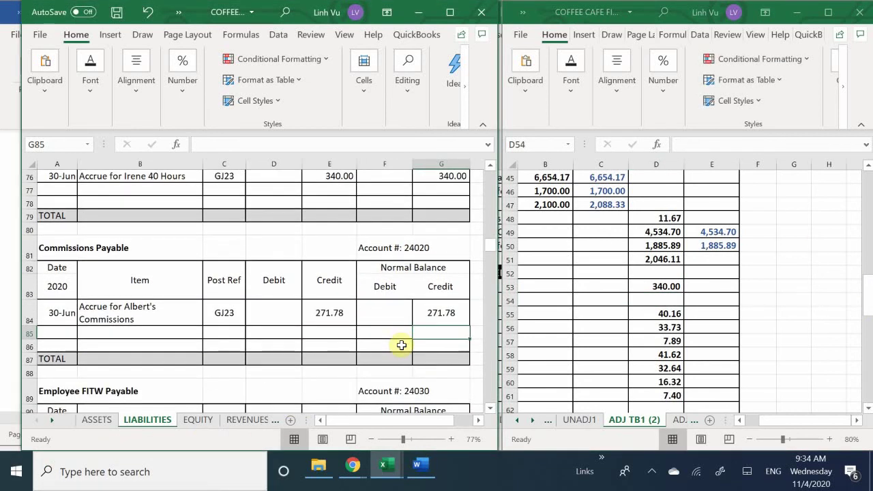
left_click(650, 298)
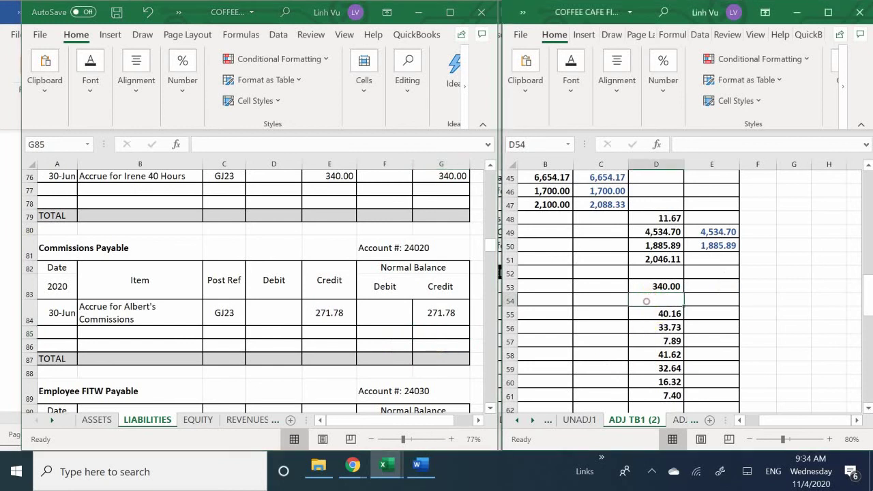
type("271.")
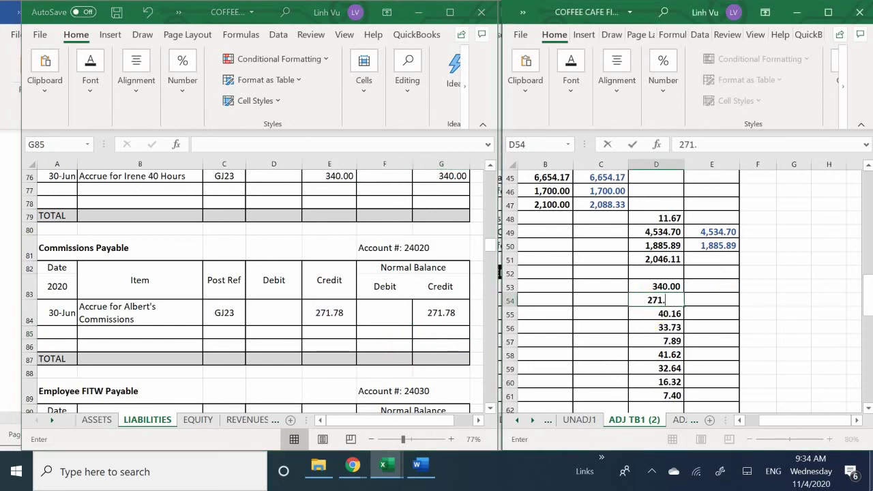
type("78")
key("Return")
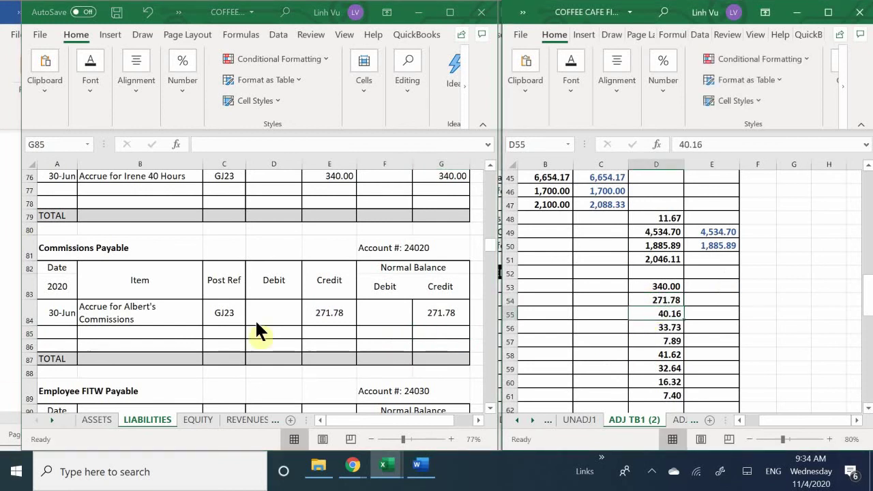
Step: Check the payroll ledgers from Employee FITW through Worker's Comp Payable against the trial balance, and total D53:D61 in E52 with SUM
scroll(355, 298, "down", 2)
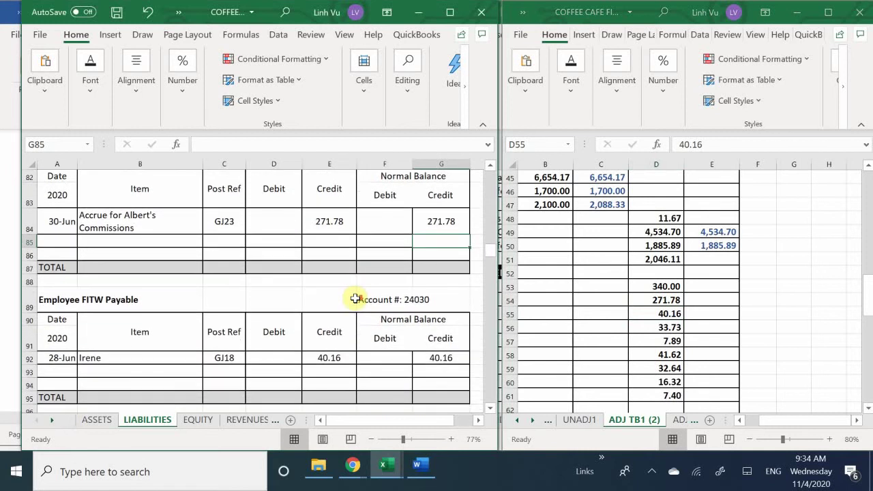
scroll(355, 299, "down", 1)
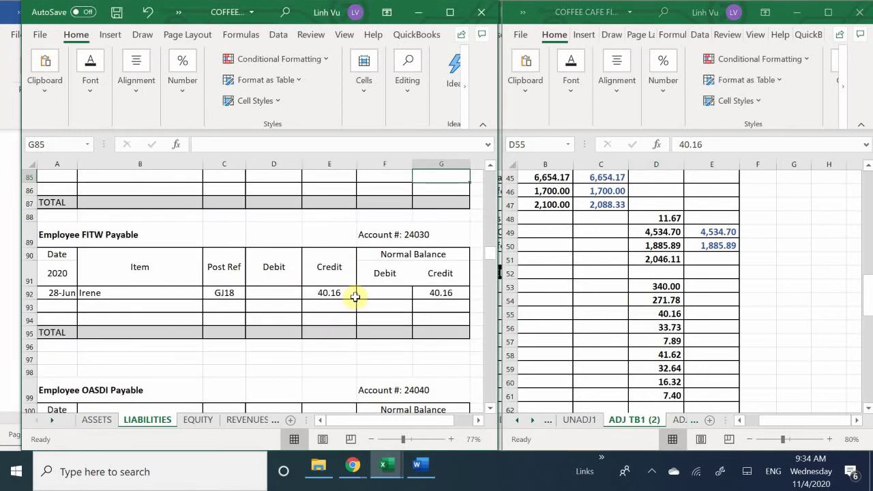
scroll(355, 298, "down", 8)
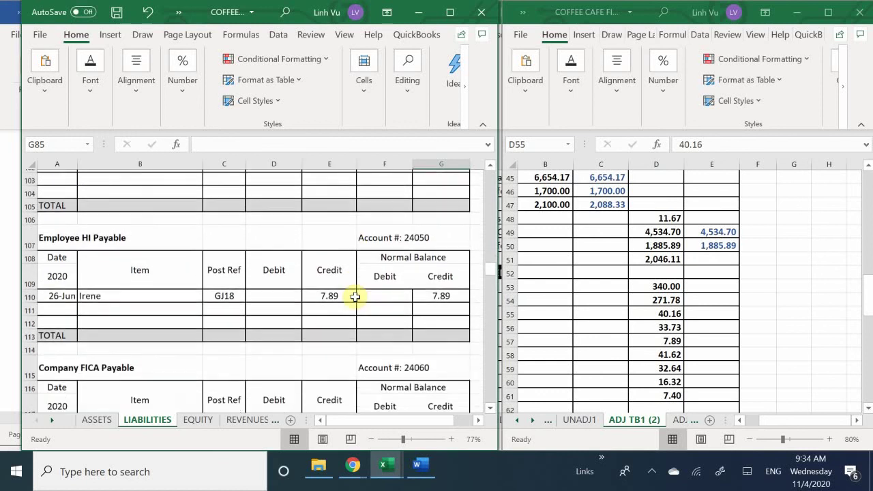
scroll(355, 298, "down", 3)
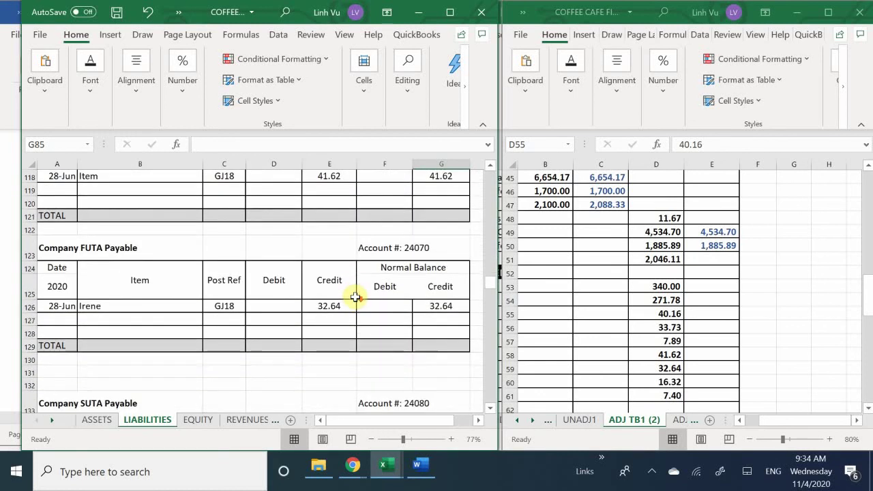
scroll(355, 298, "down", 7)
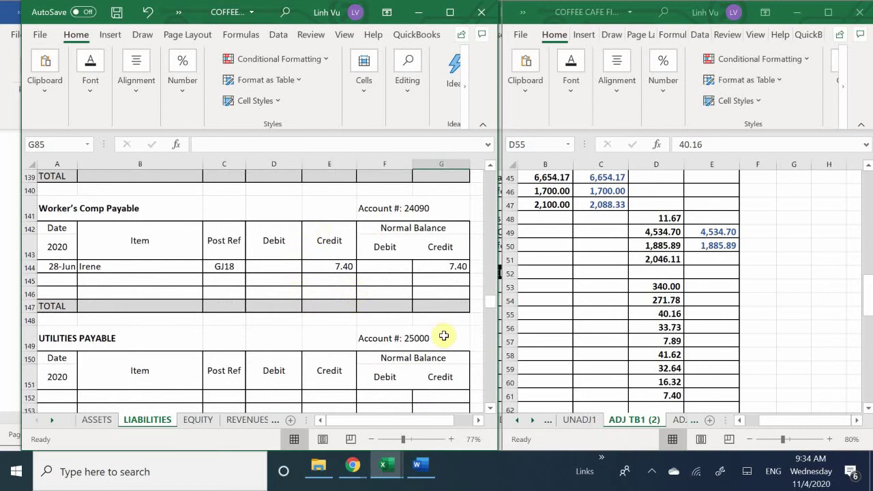
left_click(713, 269)
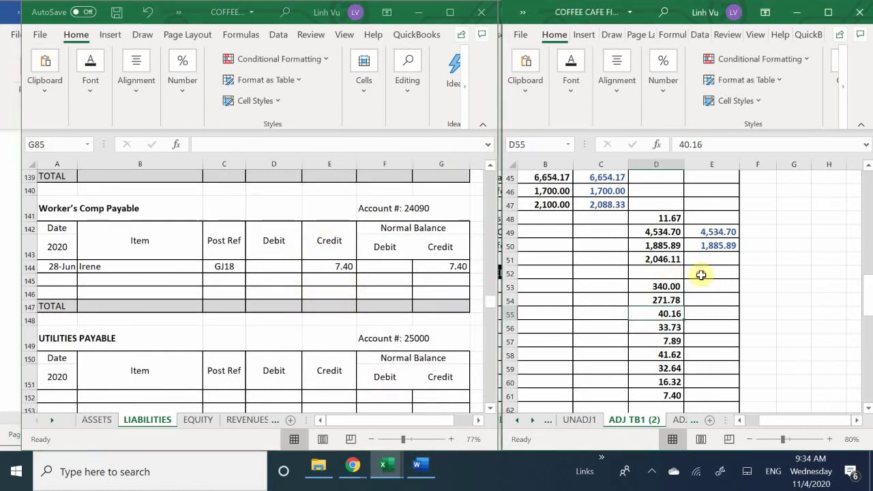
left_click(712, 272)
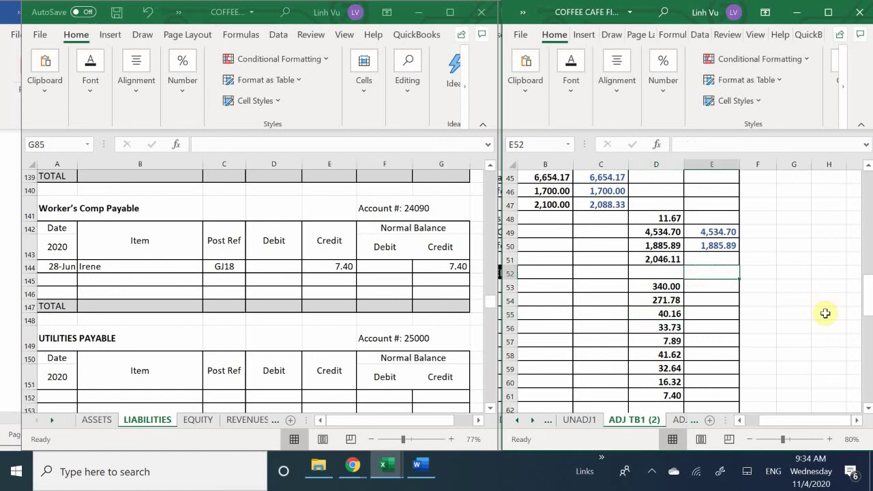
type("=sy")
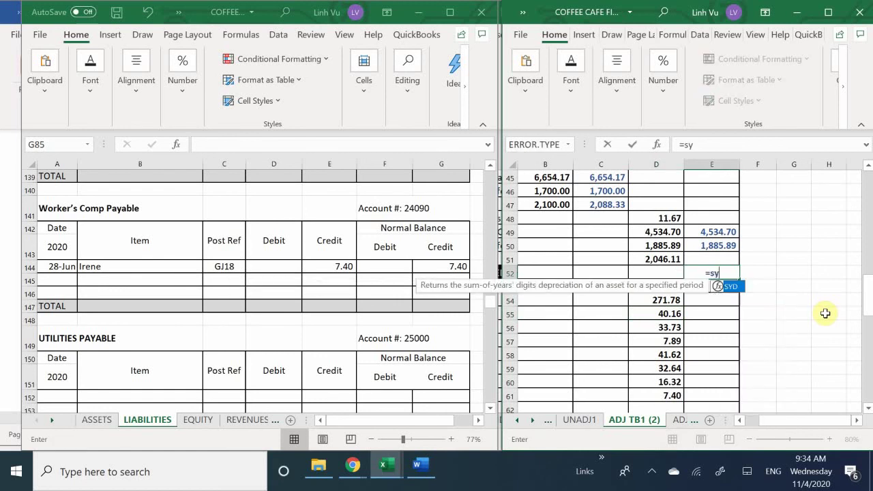
key("BackSpace")
type("um")
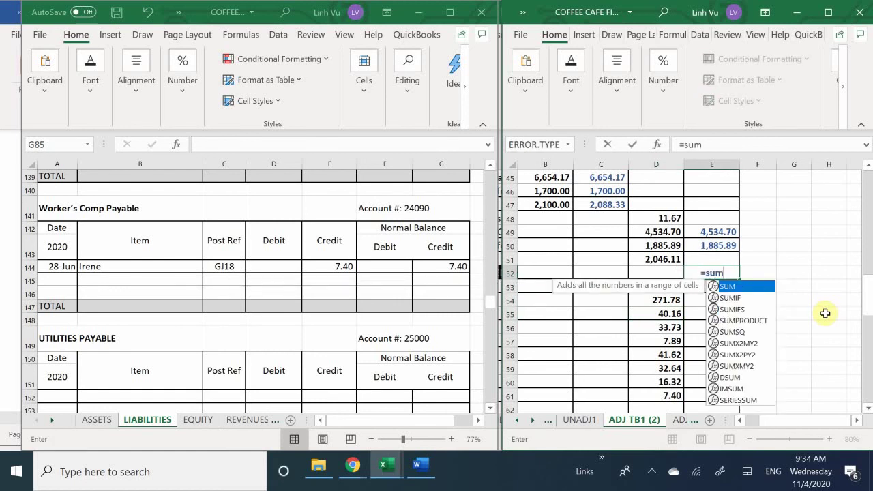
type(")")
key("BackSpace")
type("(")
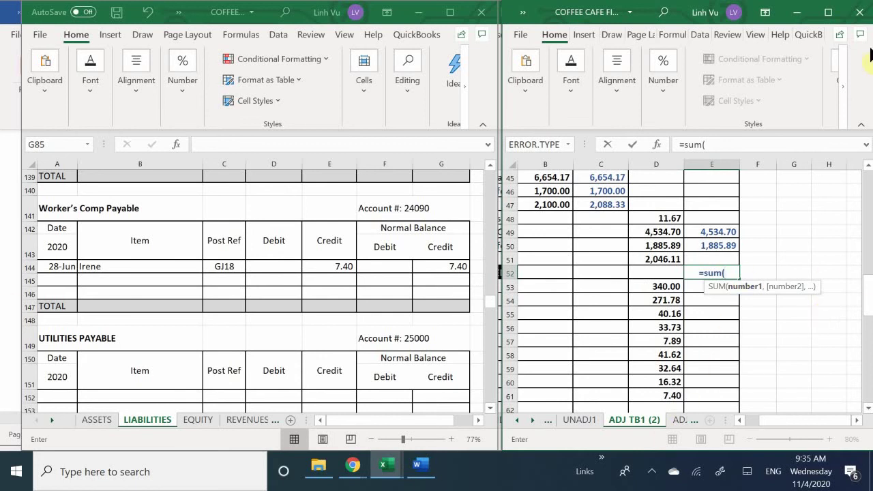
left_click(647, 285)
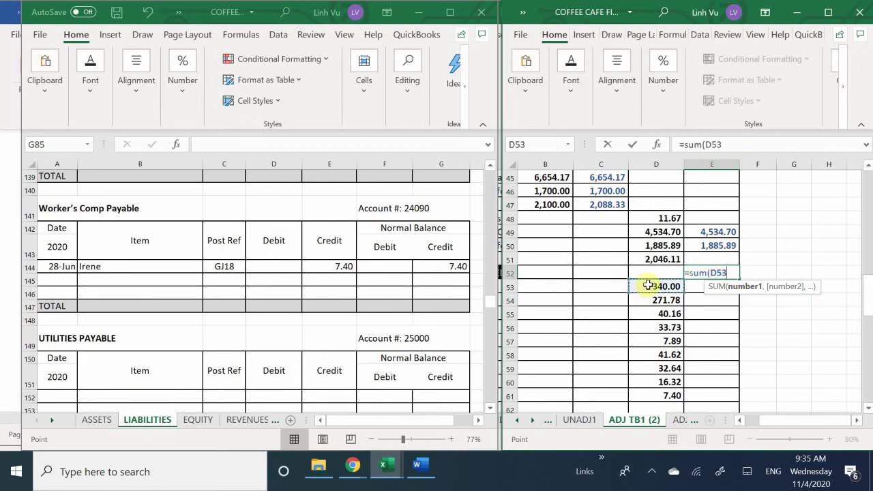
left_click_drag(647, 285, 651, 308)
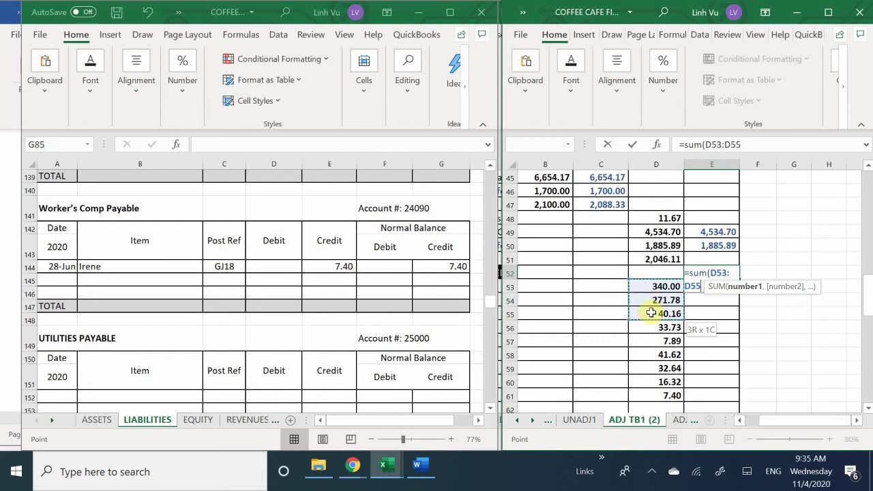
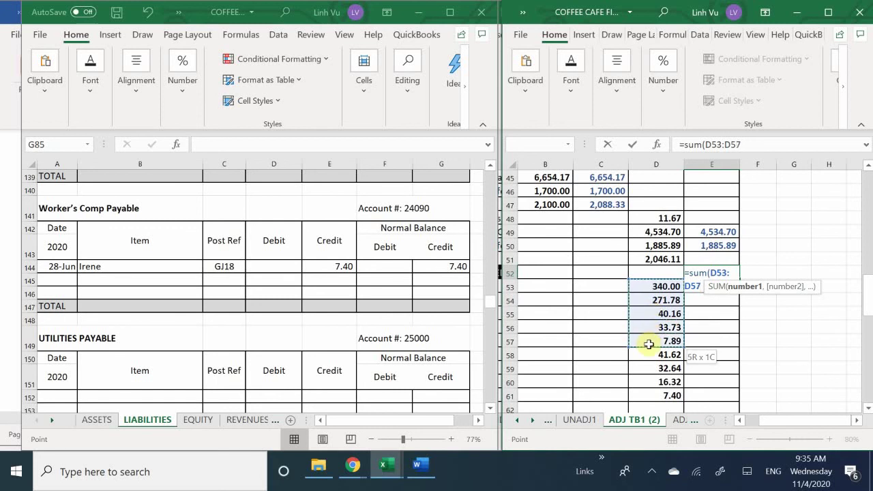
left_click_drag(648, 344, 649, 395)
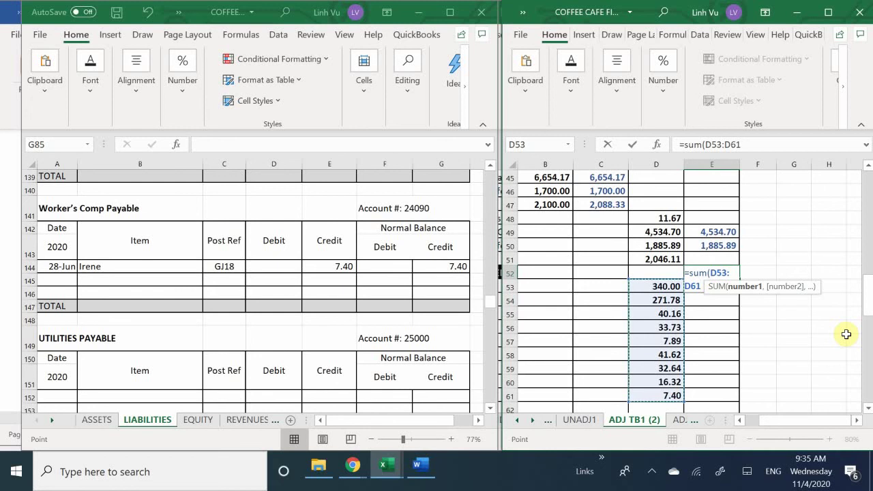
key("Return")
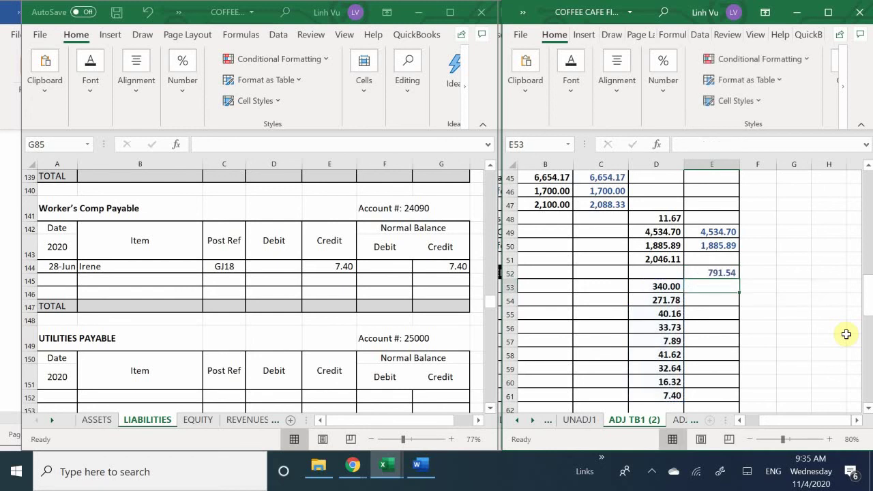
Step: Examine the liability ledgers from Utilities Payable through Unearned Revenue for balances missing from the trial balance
scroll(658, 320, "down", 1)
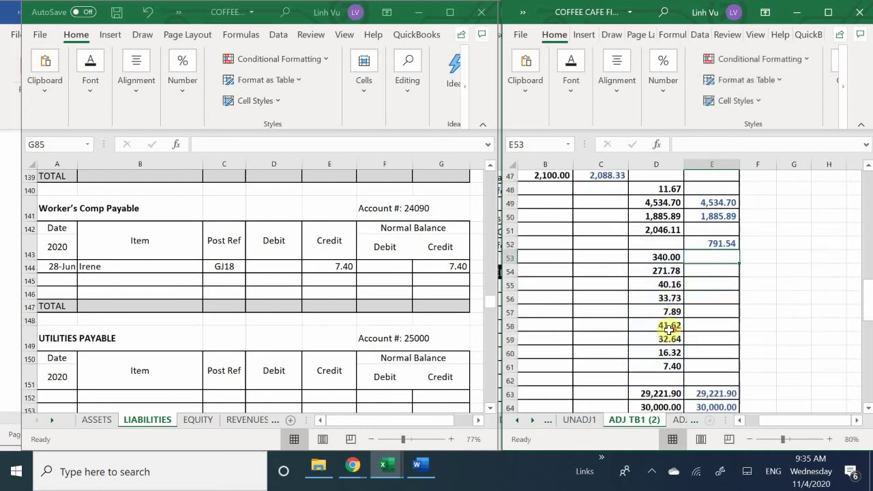
left_click(783, 417)
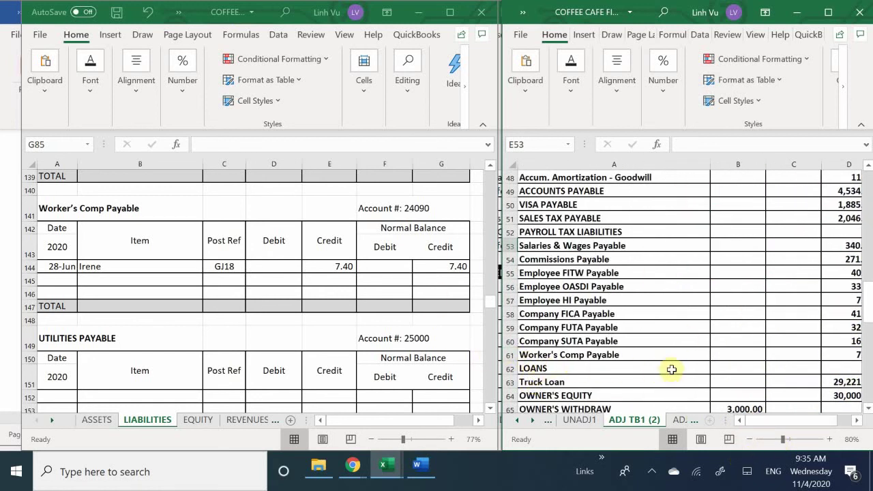
scroll(672, 369, "down", 1)
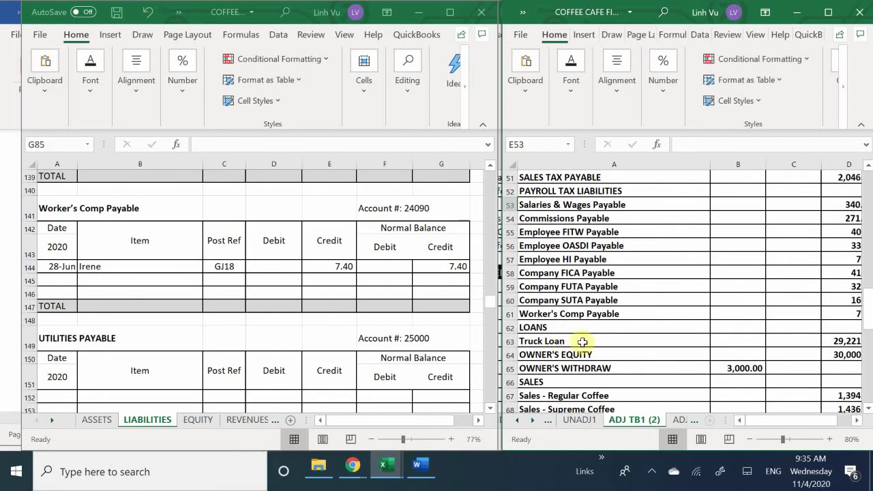
left_click(794, 325)
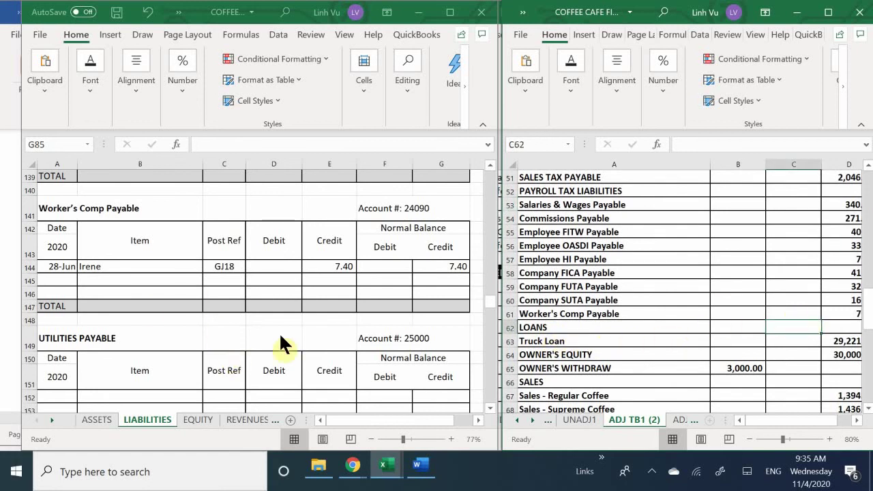
left_click(304, 335)
scroll(304, 335, "up", 6)
scroll(304, 334, "down", 6)
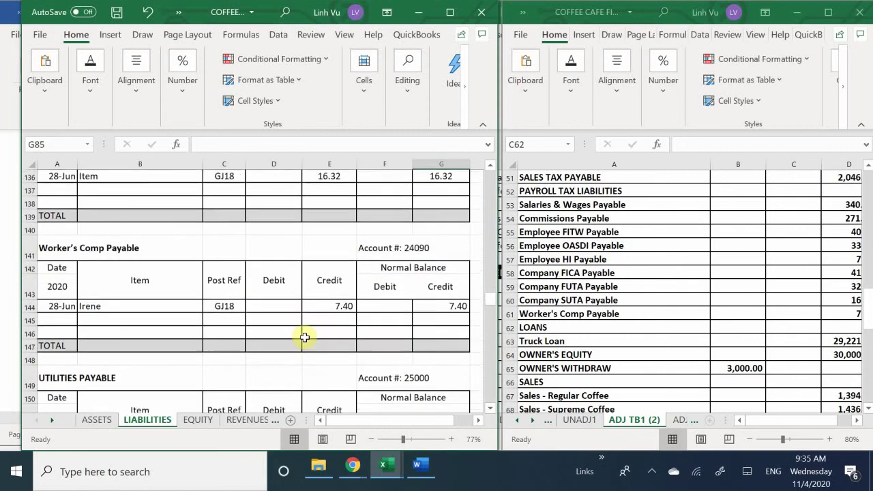
scroll(304, 337, "down", 4)
scroll(306, 336, "up", 2)
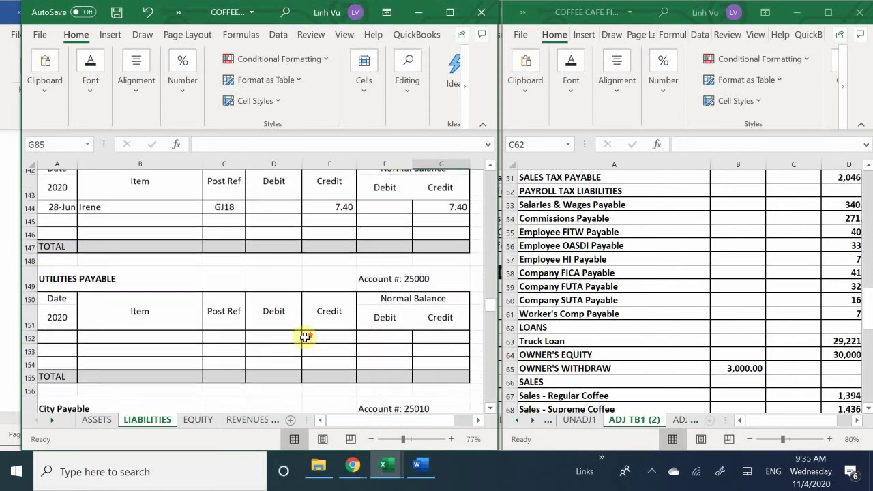
scroll(306, 337, "down", 3)
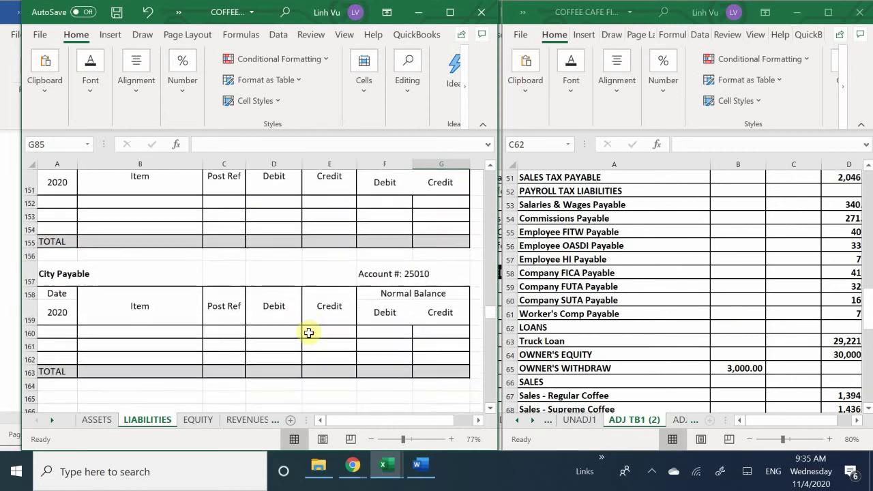
scroll(309, 333, "down", 5)
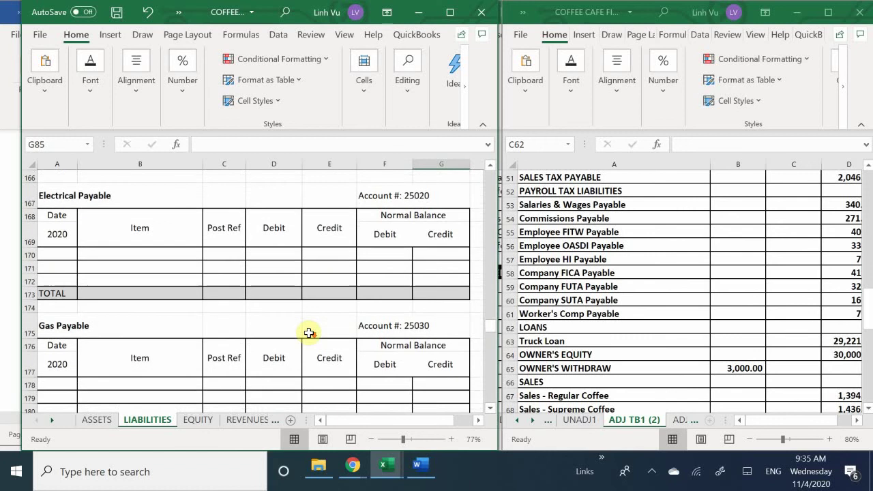
scroll(309, 333, "down", 7)
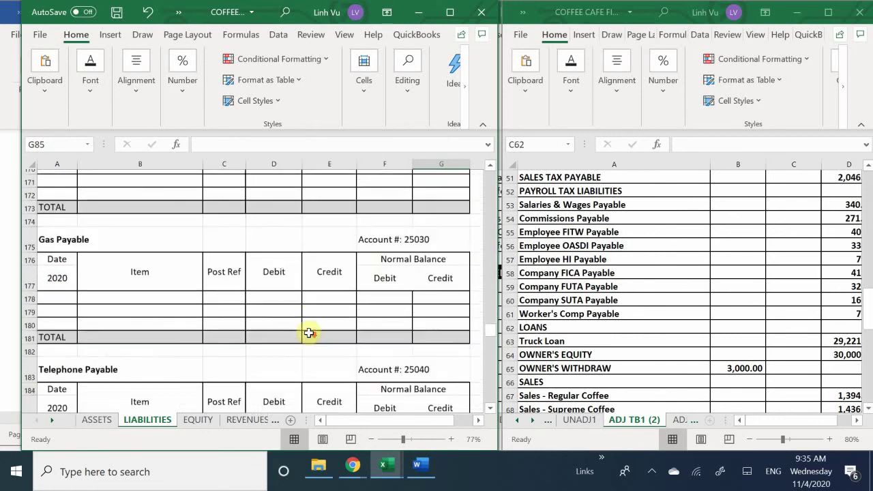
scroll(309, 333, "down", 3)
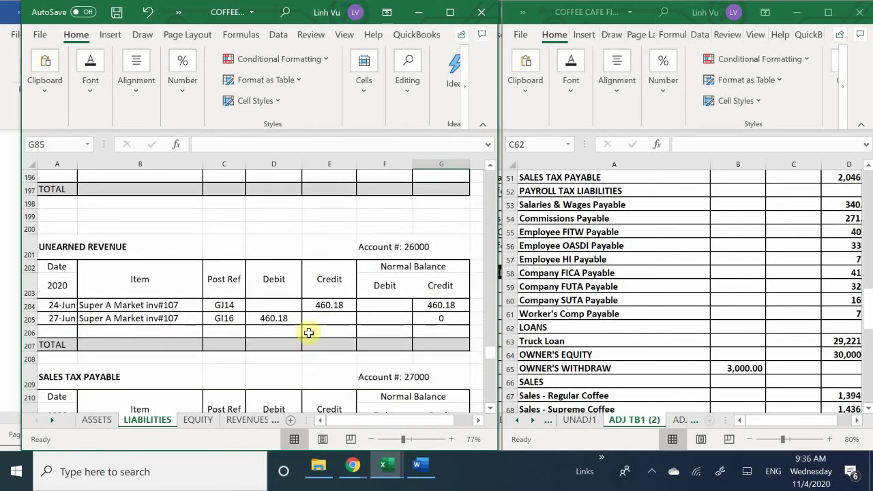
Step: Compare the final balance in the Sales Tax Payable ledger with the account's credit in D51 of the trial balance
scroll(308, 333, "down", 1)
scroll(309, 332, "down", 6)
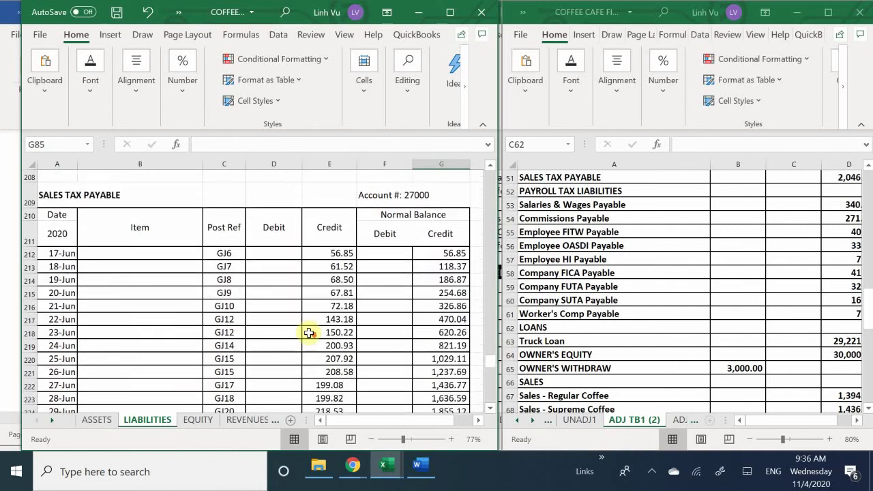
scroll(309, 333, "up", 1)
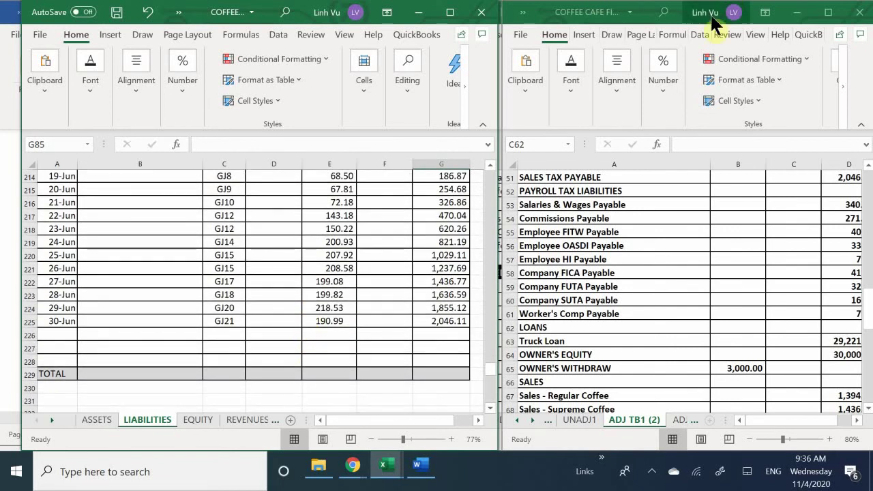
scroll(598, 315, "up", 4)
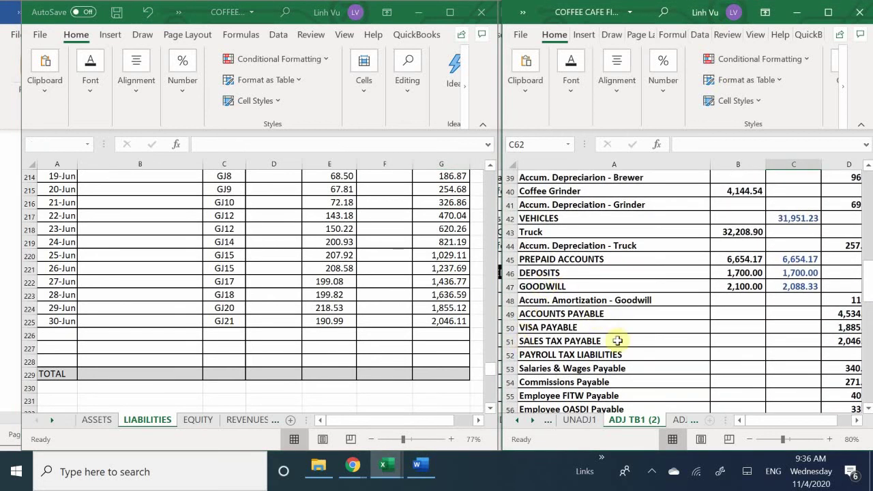
left_click(842, 345)
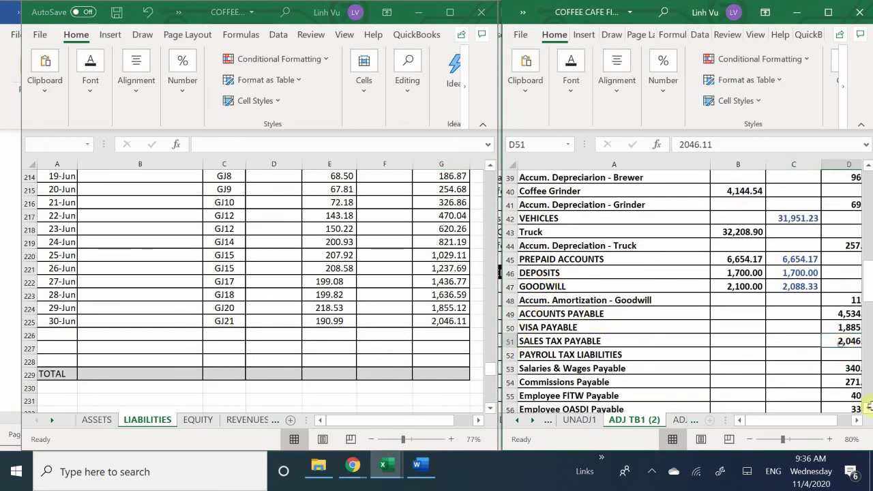
key("Right")
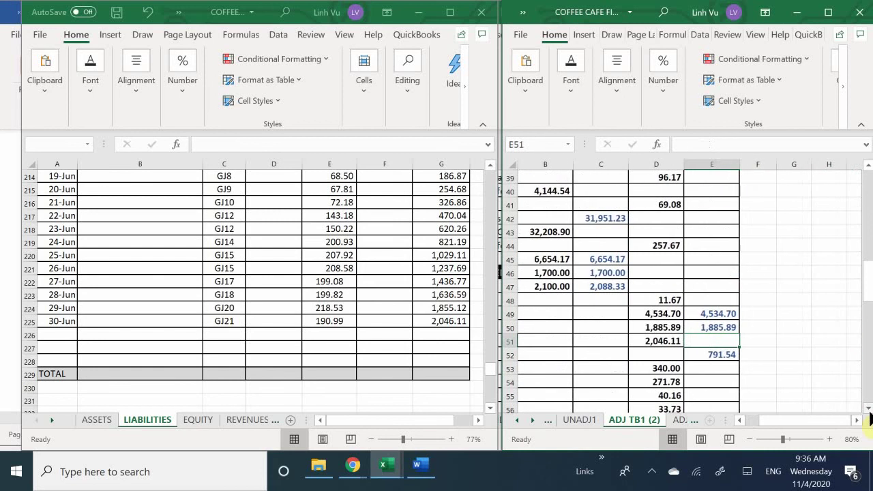
key("Left")
key("Right")
key("Left")
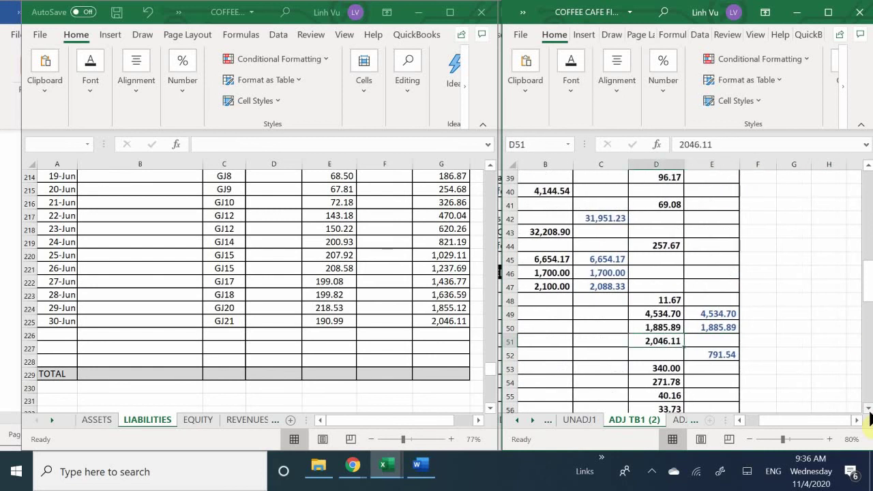
key("Left")
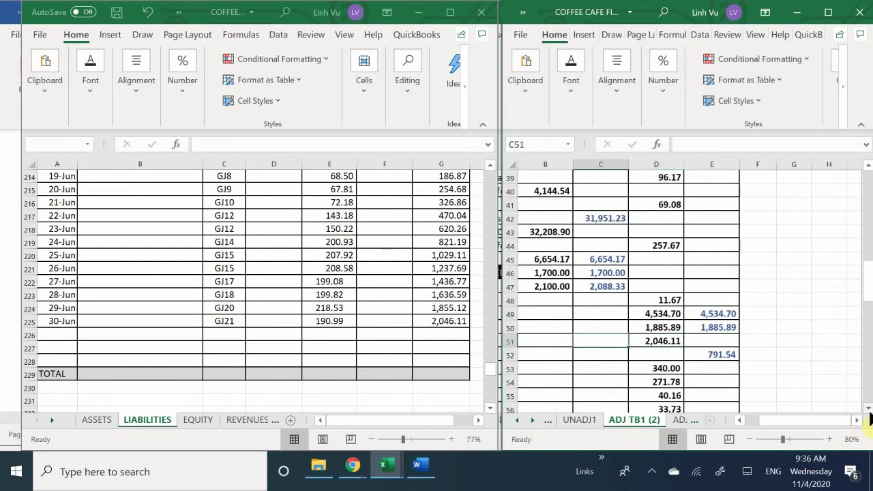
key("Right")
type("=")
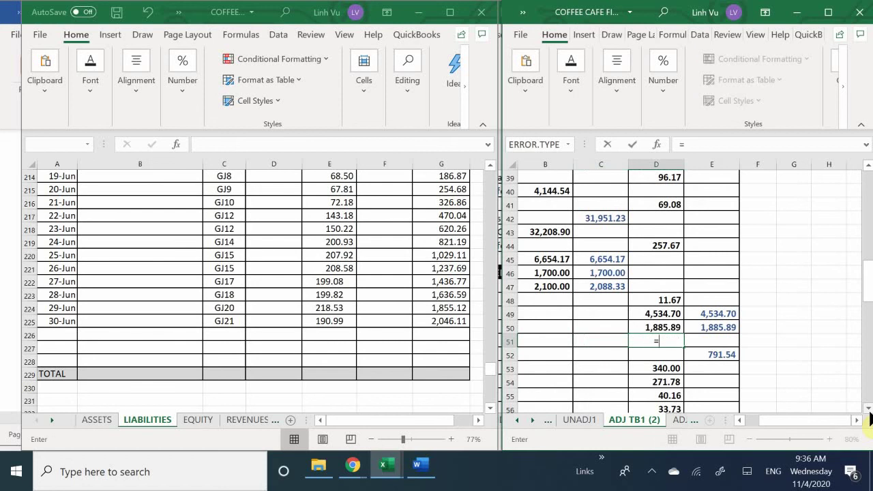
key("Return")
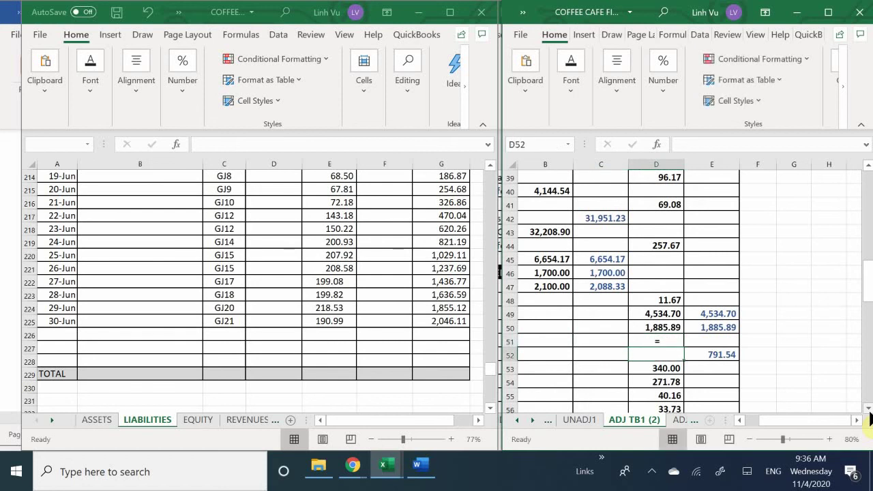
key("Up")
Step: Carry the Sales Tax Payable credit into E51 with a formula referencing D51
key("Right")
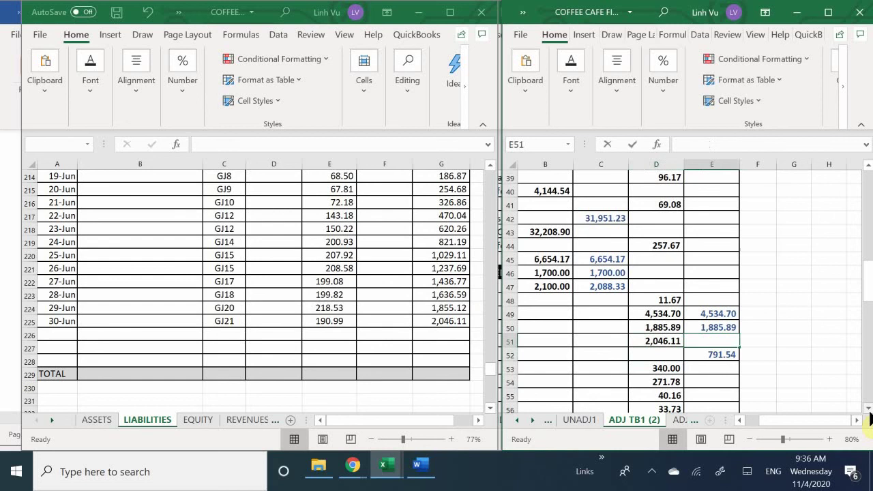
type("=")
key("Left")
key("Return")
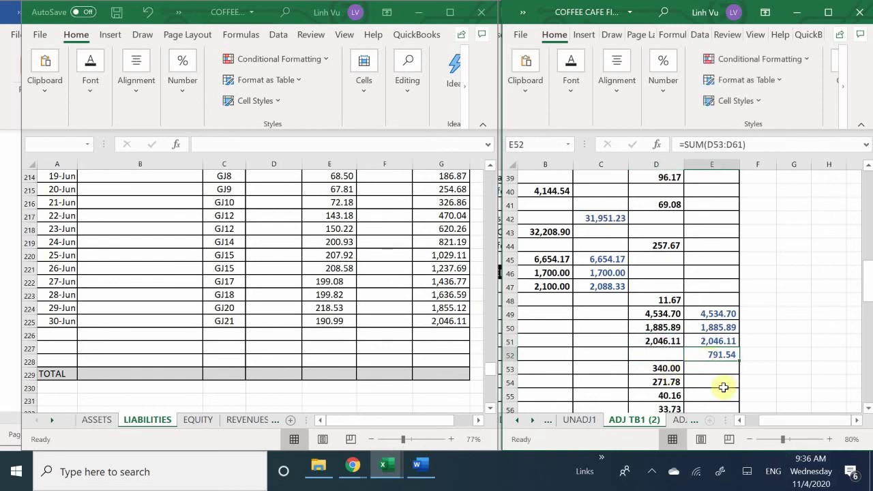
key("BackSpace")
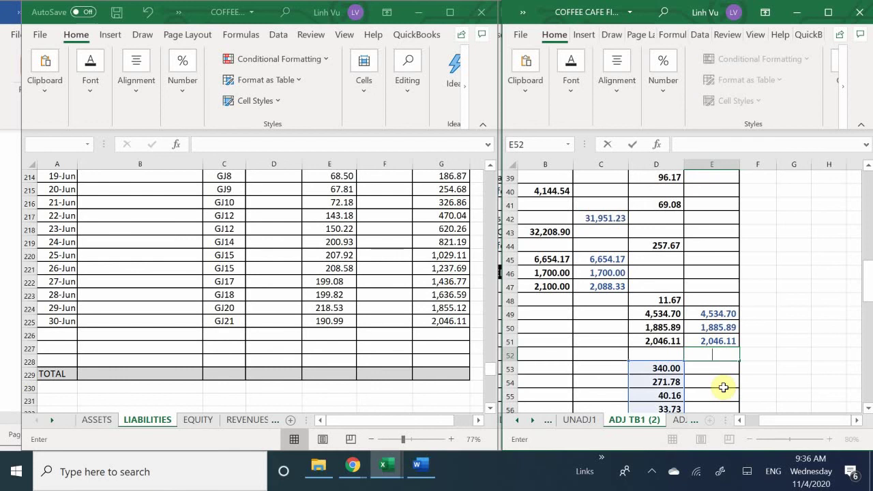
key("Return")
key("ctrl+z")
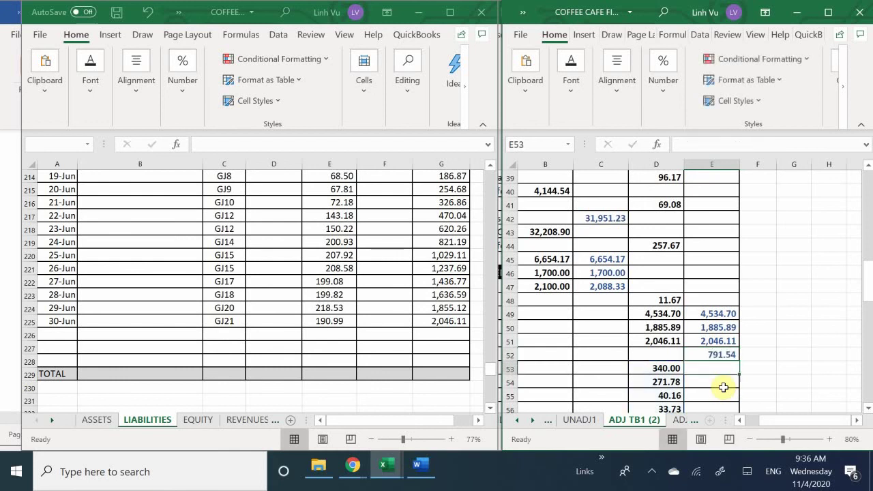
left_click(723, 387)
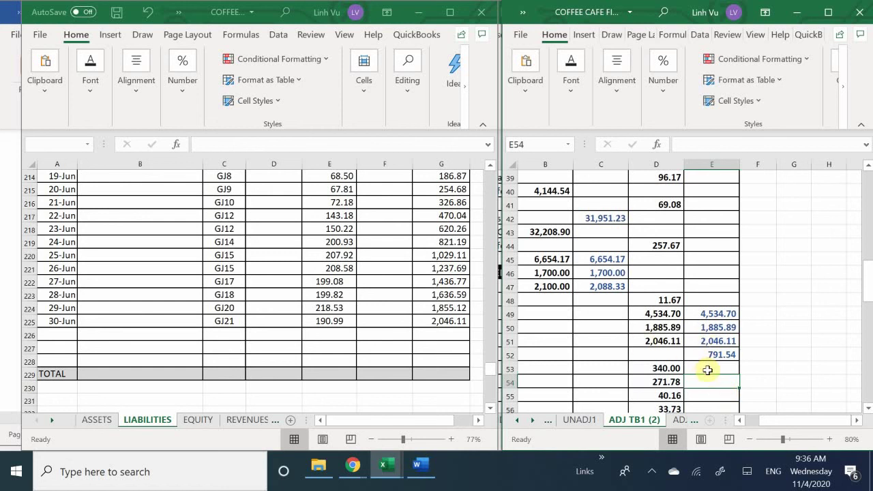
Step: Check the Loans, Business Loan and Truck Loan ledgers against the trial balance, and select E62 in the LOANS row
scroll(708, 369, "down", 4)
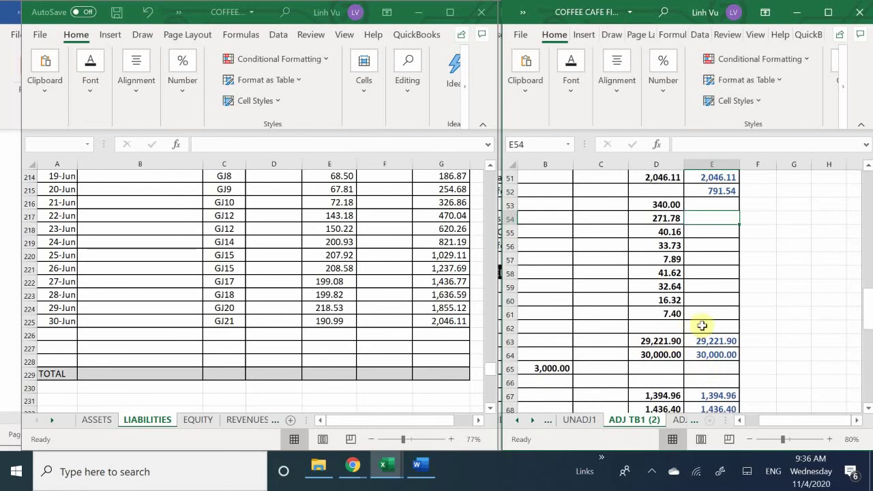
left_click(701, 327)
key("Left")
key("Left")
key("Left")
key("Left")
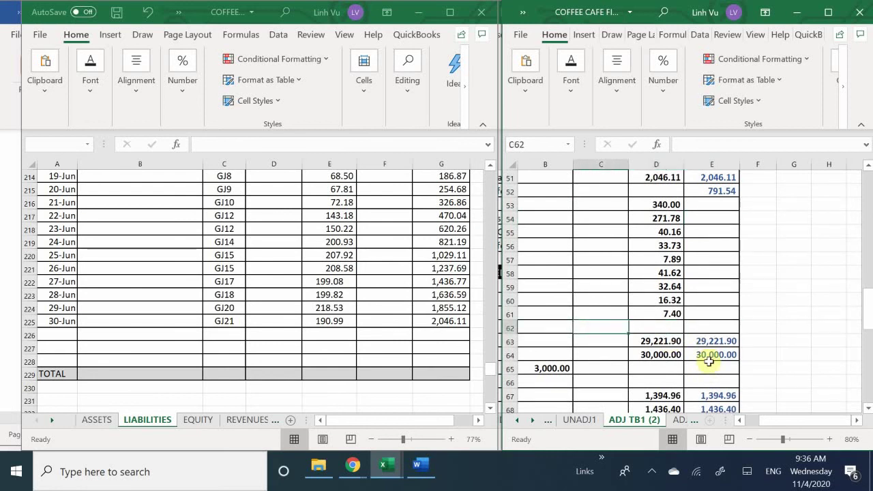
key("Right")
key("Right")
key("Right")
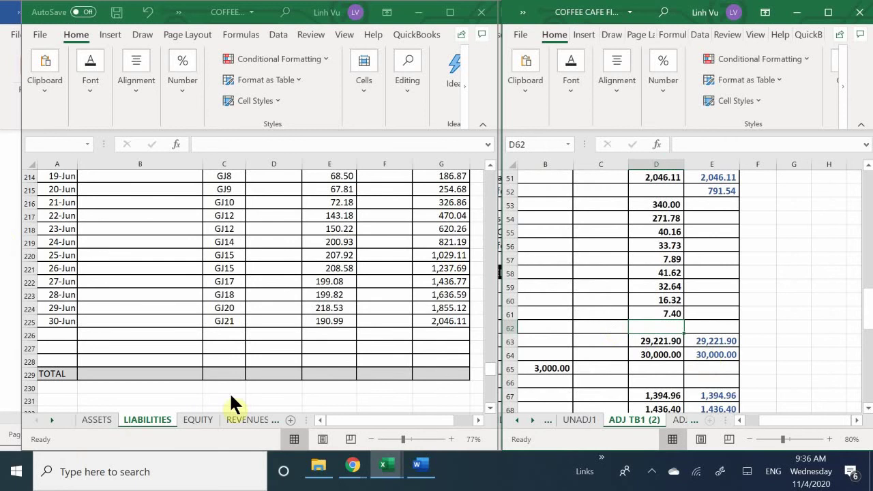
left_click(306, 350)
scroll(302, 339, "down", 7)
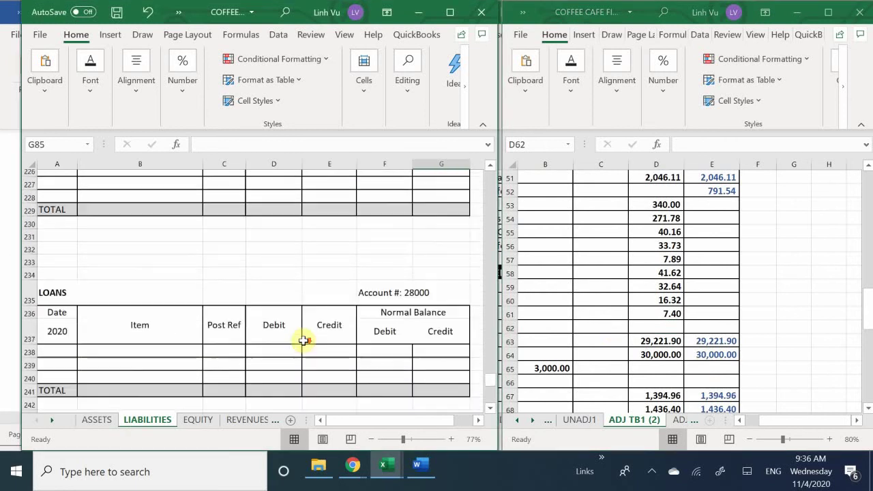
scroll(302, 339, "down", 1)
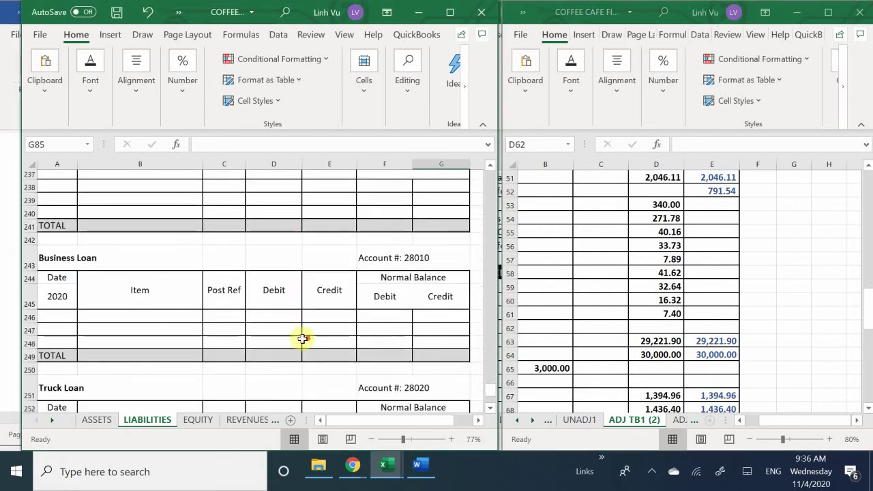
scroll(302, 339, "down", 4)
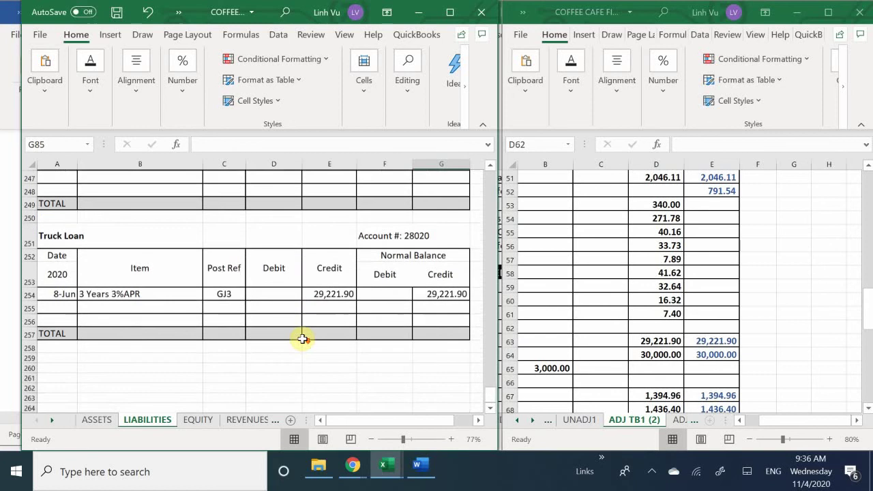
scroll(303, 337, "up", 1)
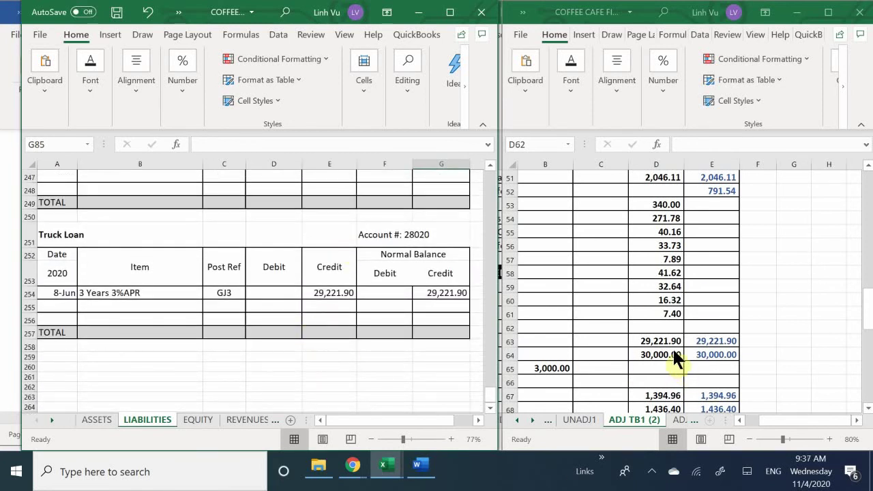
left_click(712, 328)
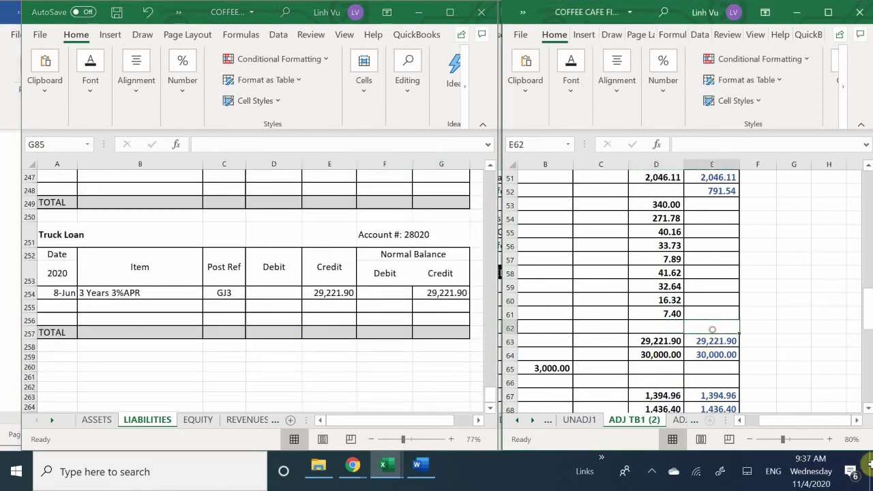
Step: Enter a formula in cell E62 of the LOANS row that pulls the truck loan balance from D63
type("=")
key("Down")
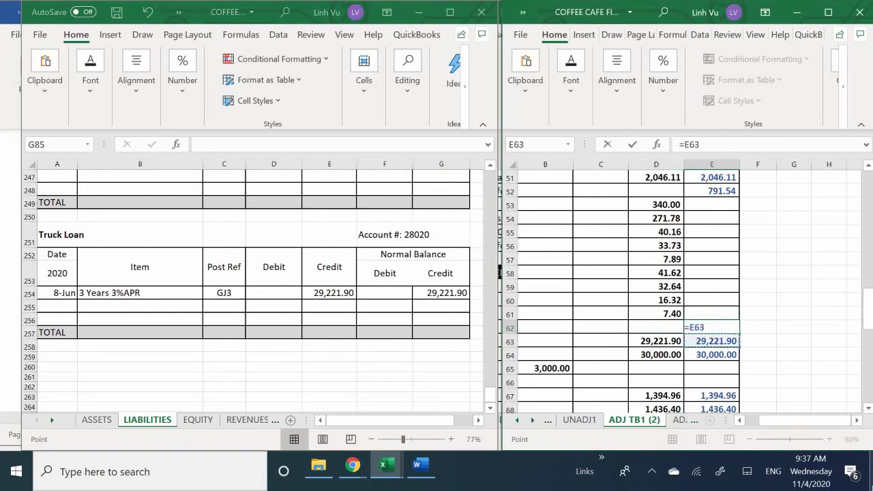
key("Left")
key("Return")
left_click(712, 327)
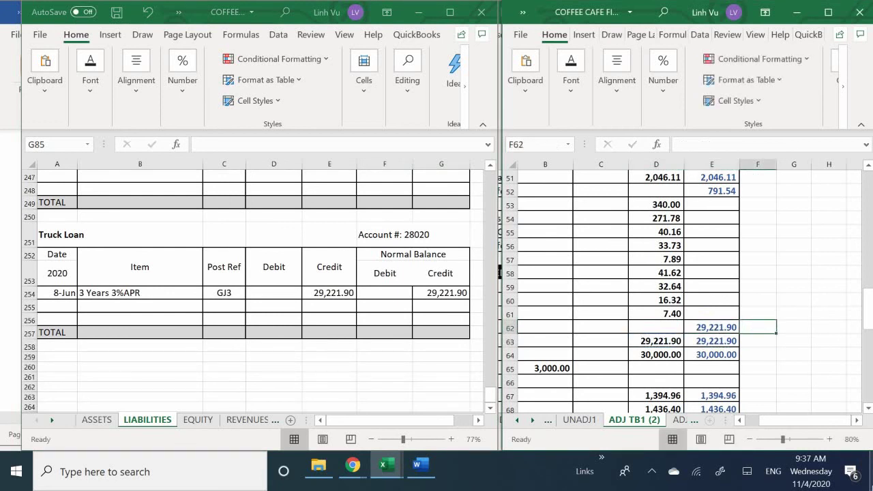
Step: Clear the Truck Loan amount in cell E63 of the ADJ TB1 (2) sheet
left_click(712, 355)
left_click(712, 341)
key("Delete")
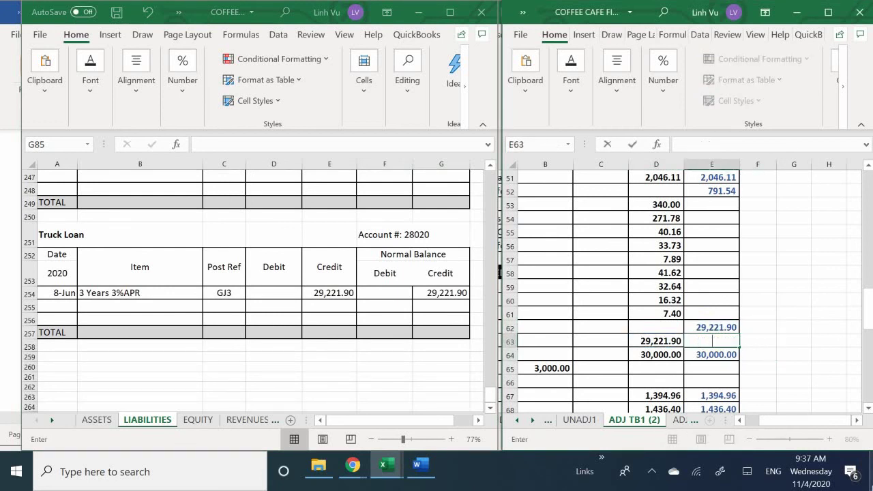
left_click(712, 355)
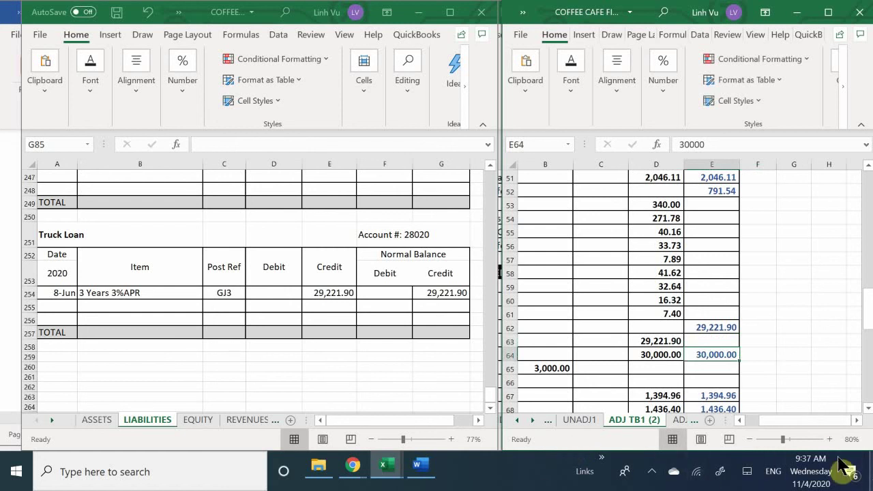
left_click_drag(772, 421, 795, 435)
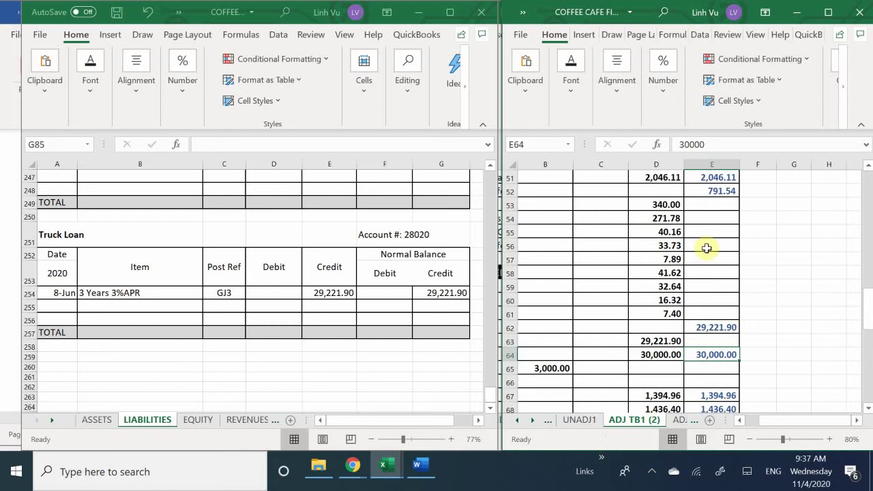
Step: Switch to the ledger workbook's EQUITY sheet and examine the Owner's Withdraw account
left_click(197, 419)
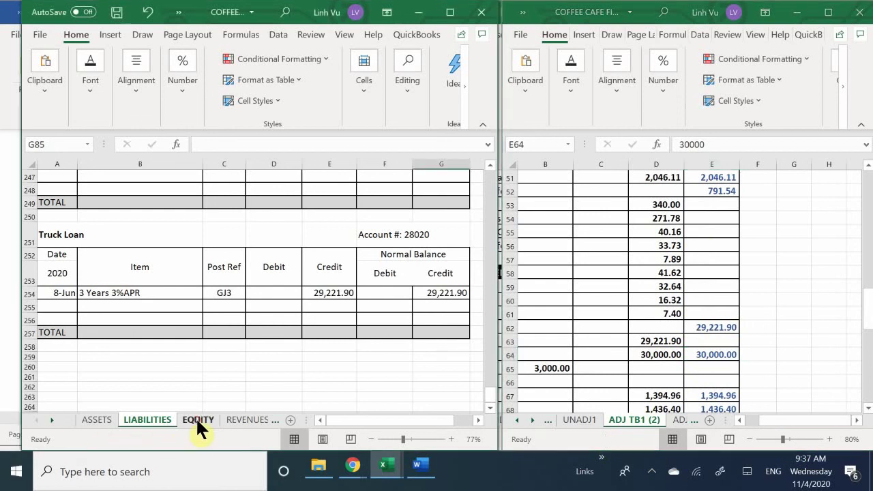
scroll(225, 333, "up", 11)
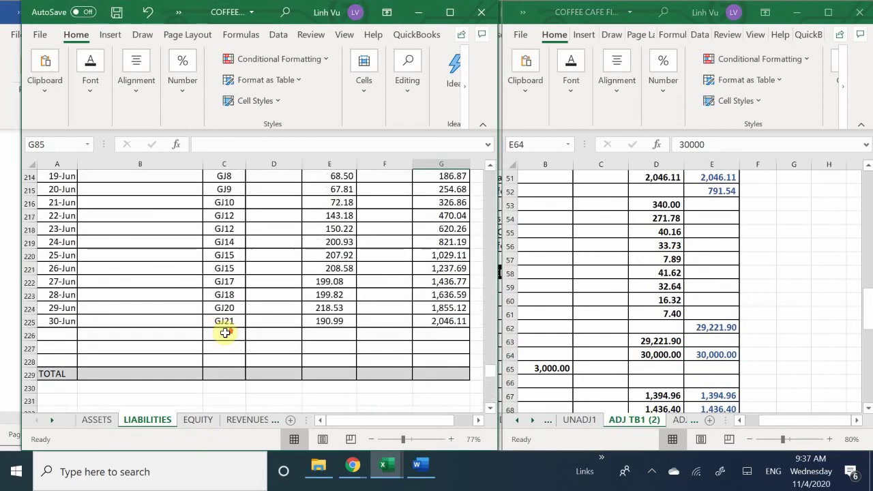
scroll(225, 333, "up", 20)
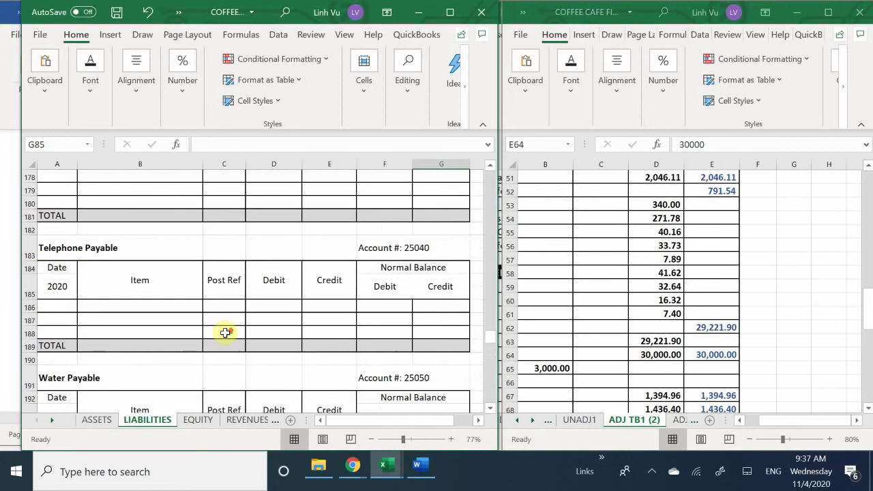
scroll(225, 333, "up", 8)
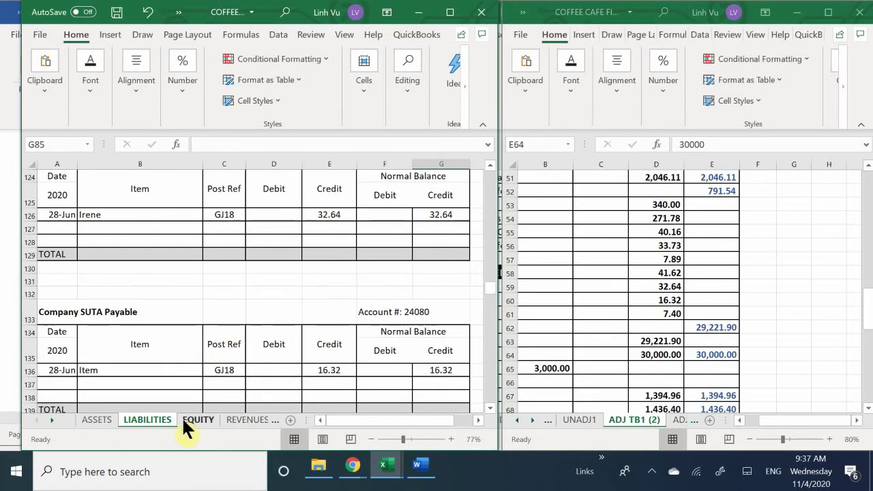
left_click(184, 419)
scroll(234, 317, "down", 2)
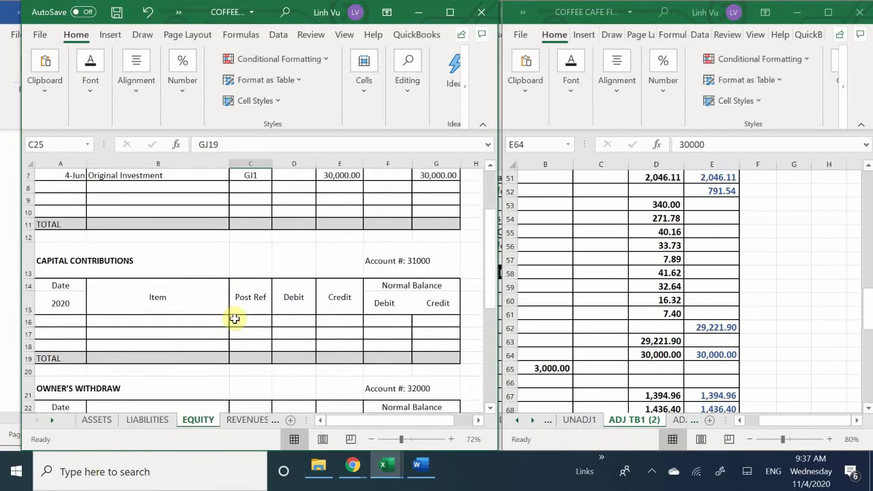
scroll(235, 318, "down", 4)
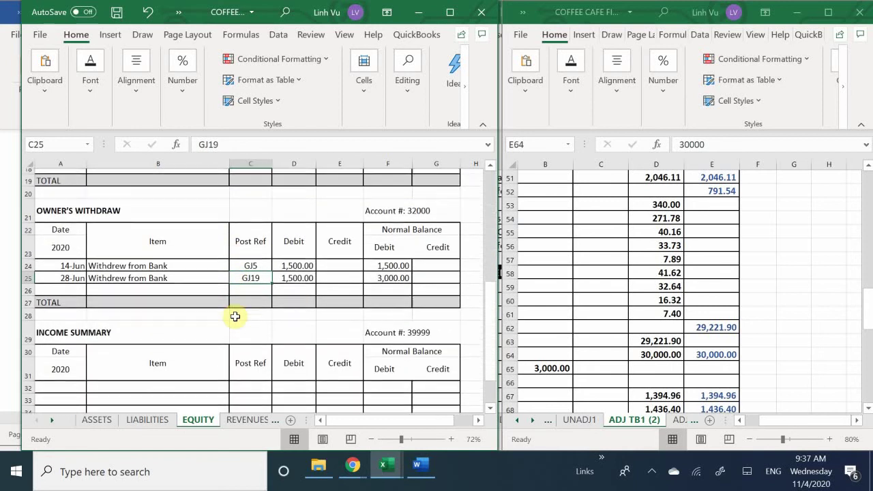
scroll(235, 316, "down", 1)
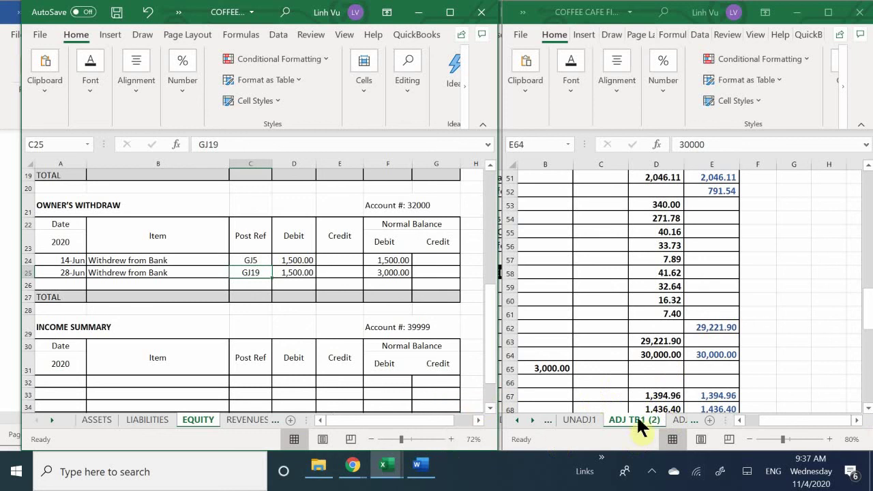
Step: Enter a formula in cell C65 of the trial balance that carries over the owner's withdraw amount from B65
left_click(602, 365)
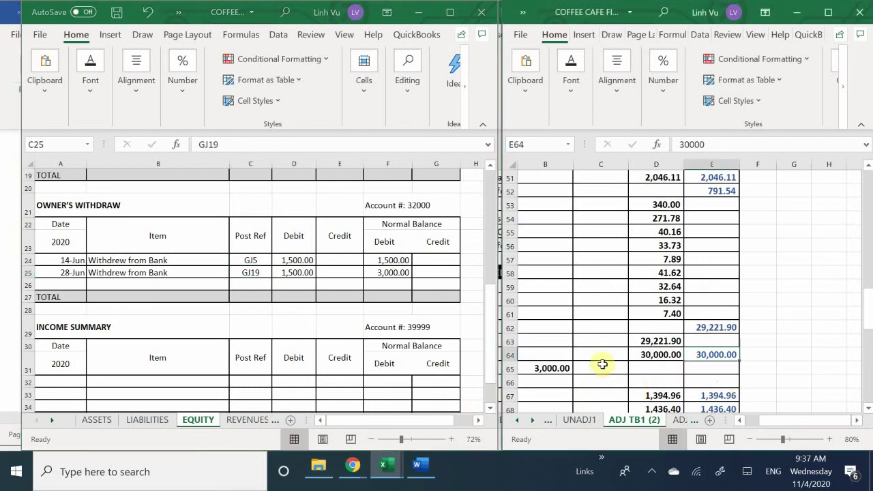
left_click(602, 366)
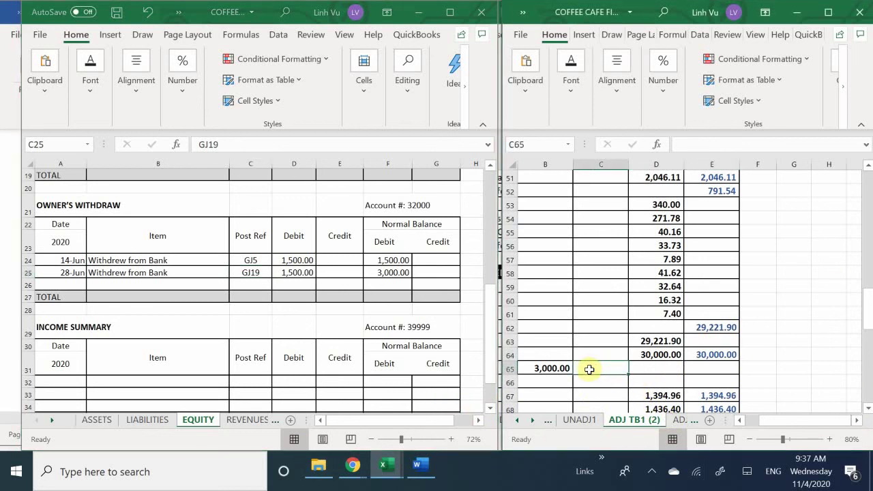
type("=")
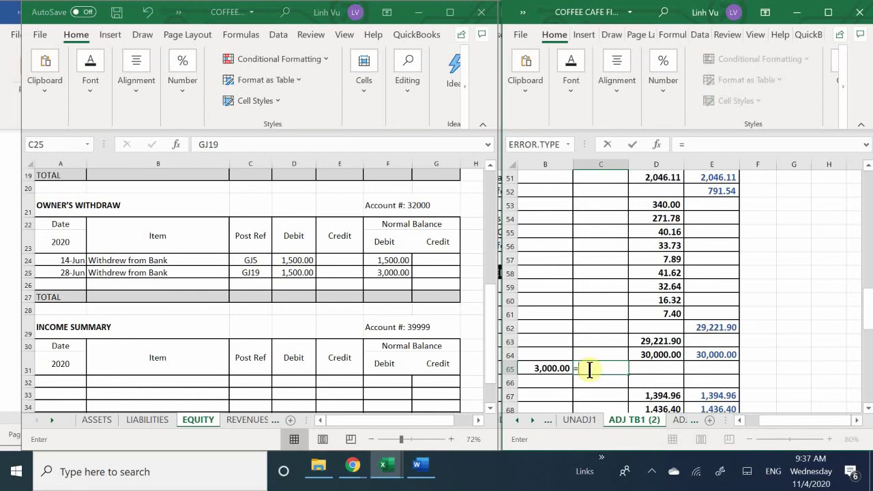
key("Left")
key("Return")
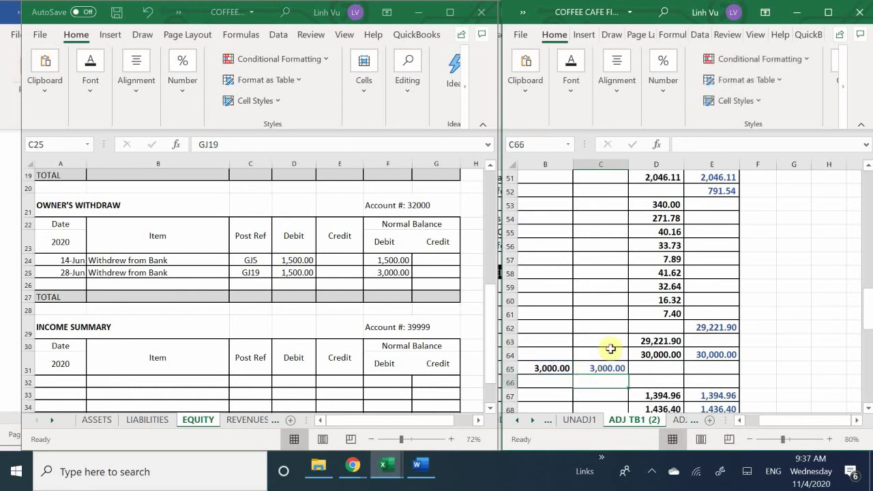
Step: Check the SALES heading in the trial balance, and examine the Sales – Regular Coffee account on the ledger's REVENUES sheet
scroll(610, 349, "down", 1)
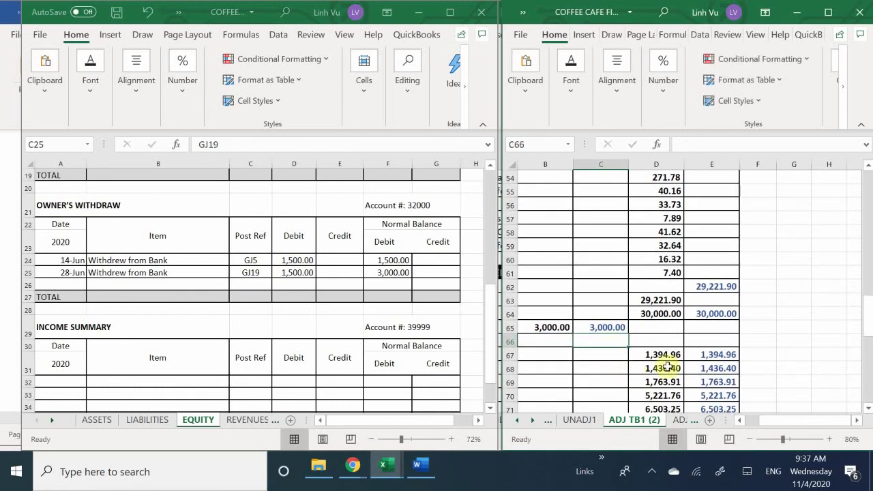
left_click(637, 342)
key("Left")
key("Left")
key("Left")
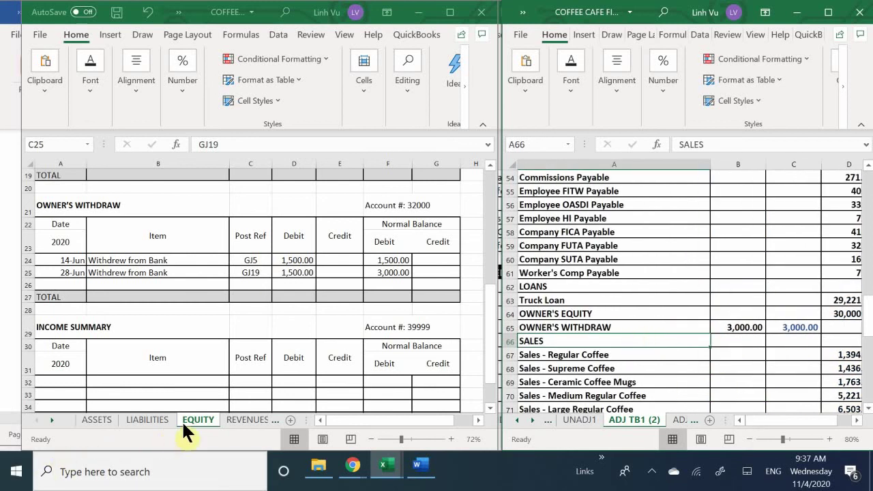
left_click(227, 424)
left_click(237, 421)
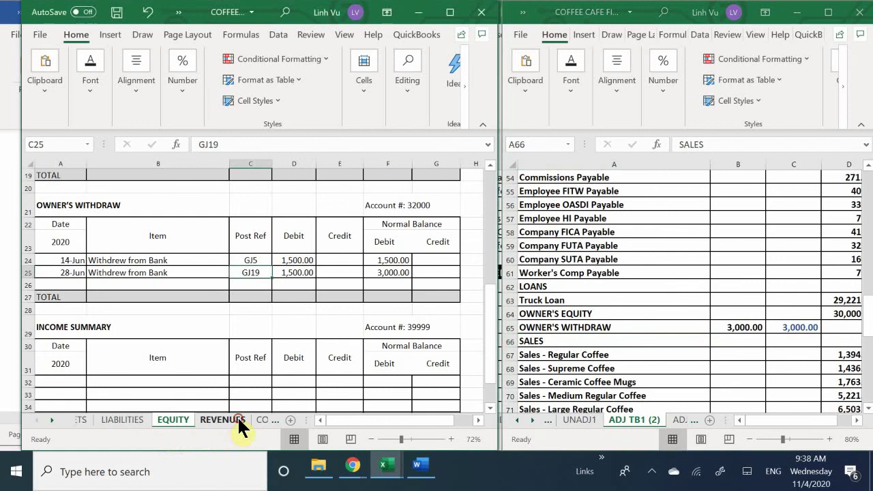
scroll(240, 310, "up", 20)
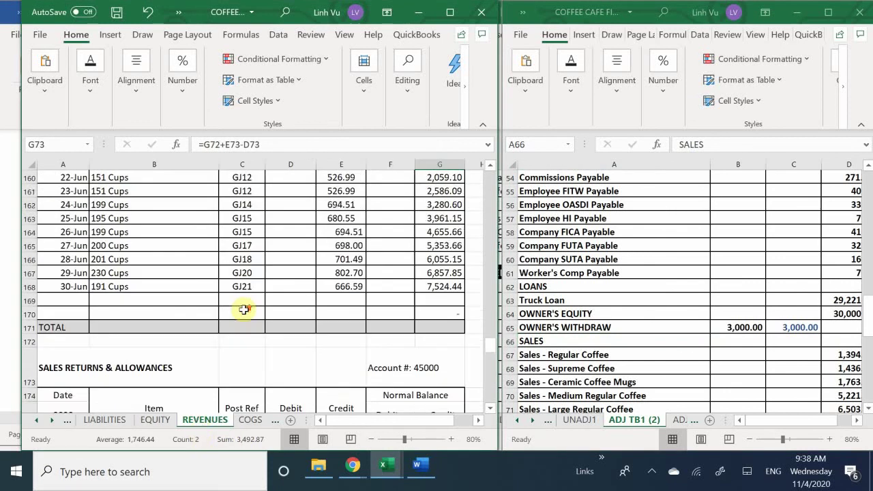
scroll(243, 311, "up", 20)
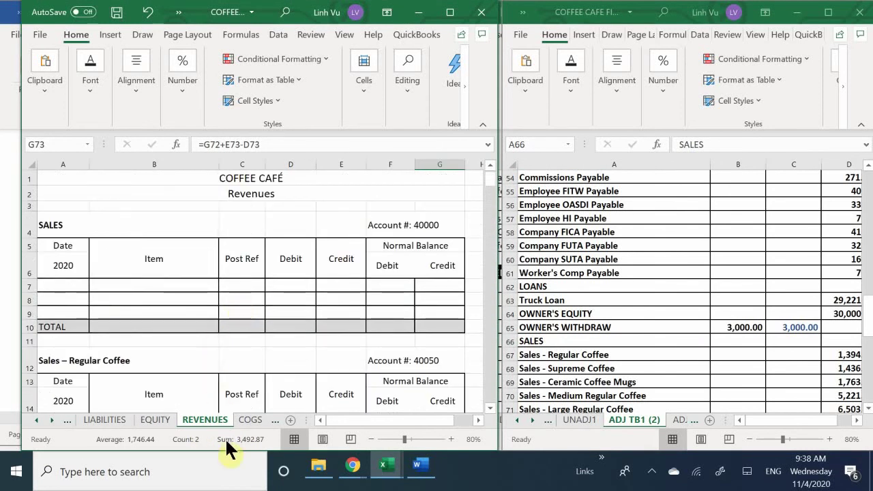
scroll(328, 263, "down", 3)
scroll(327, 264, "down", 4)
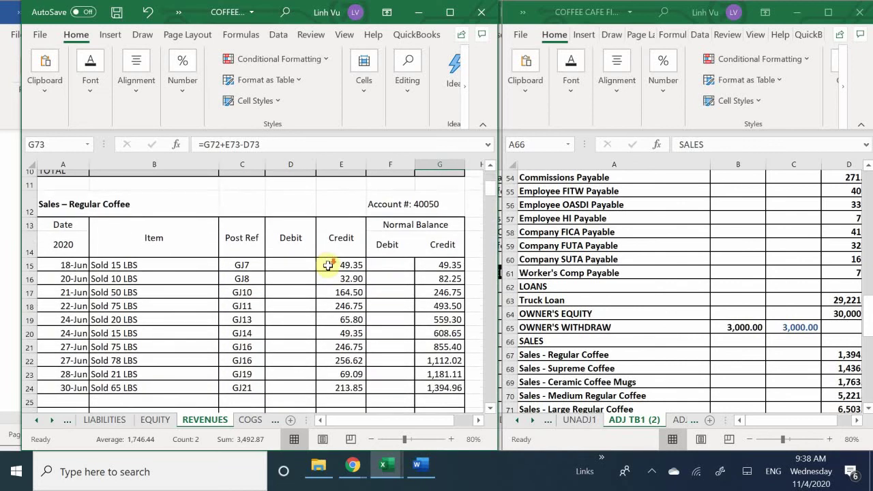
scroll(328, 269, "up", 1)
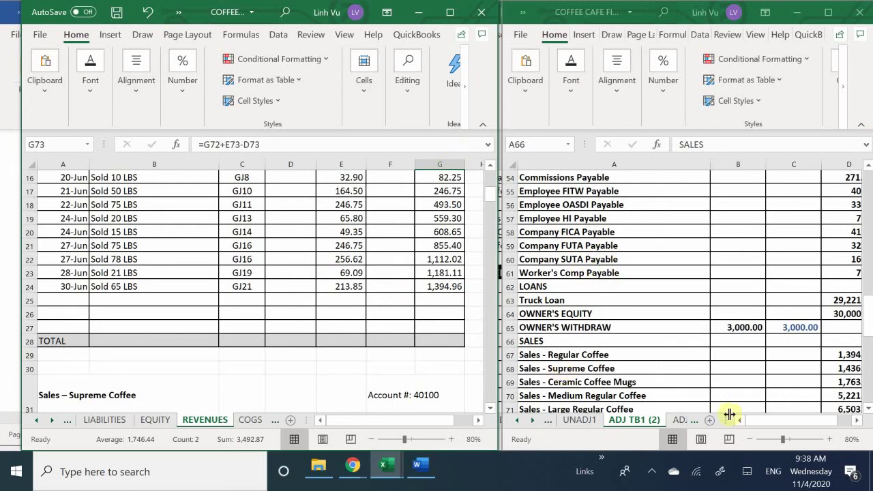
Step: Examine the Supreme Coffee and Ceramic Coffee Mugs sales ledgers against the trial balance amounts
left_click_drag(774, 421, 783, 424)
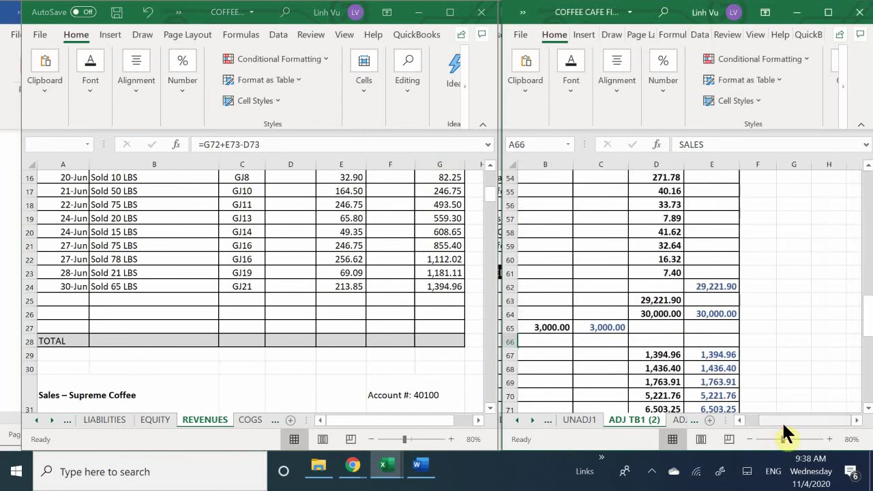
left_click(413, 304)
scroll(414, 302, "down", 4)
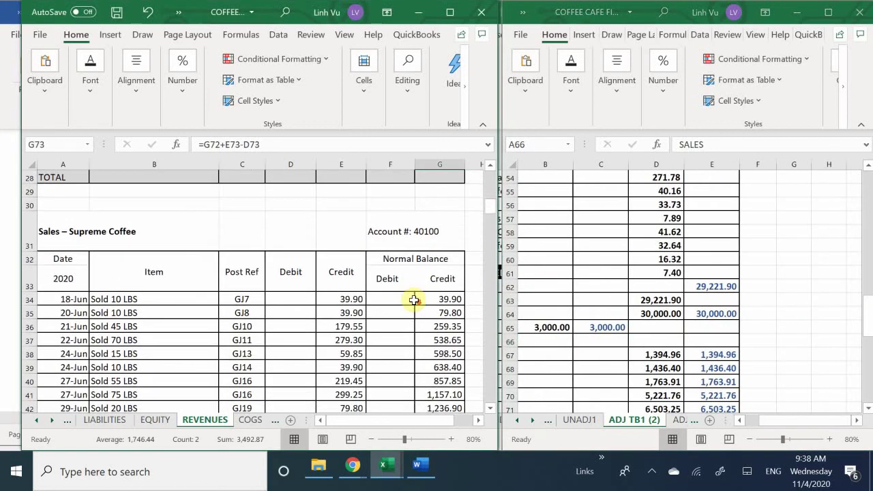
scroll(414, 300, "down", 3)
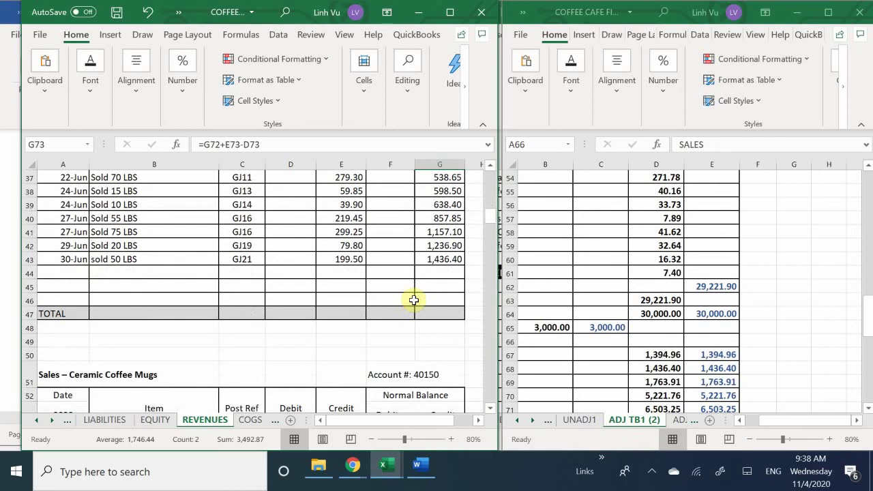
scroll(414, 300, "up", 1)
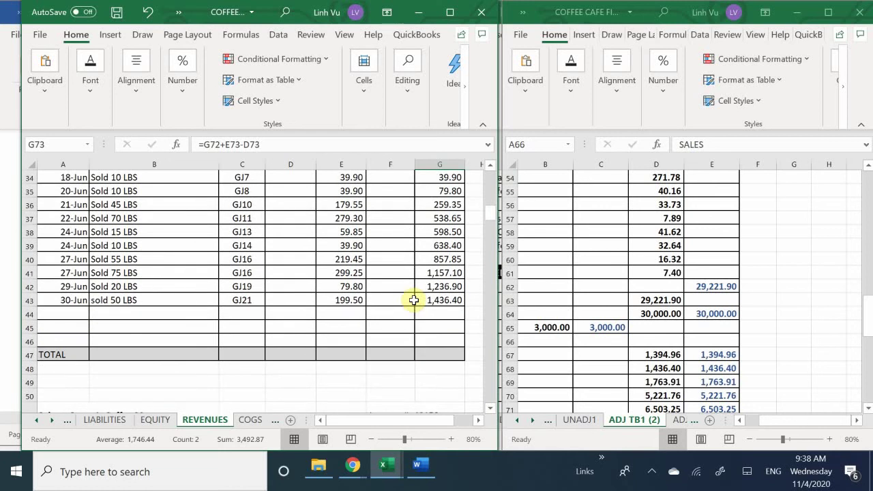
scroll(414, 300, "down", 6)
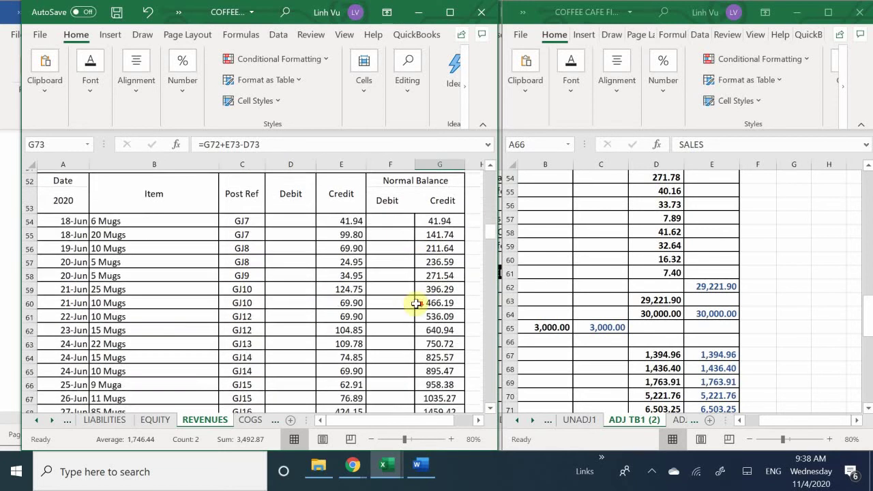
scroll(416, 302, "down", 4)
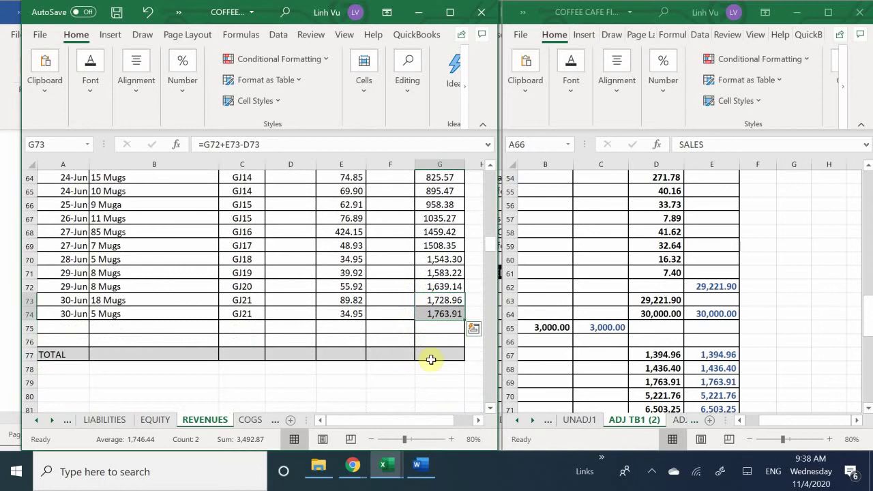
Step: Clear the individual sales account amounts in cells E67 through E73 of the trial balance
left_click(707, 354)
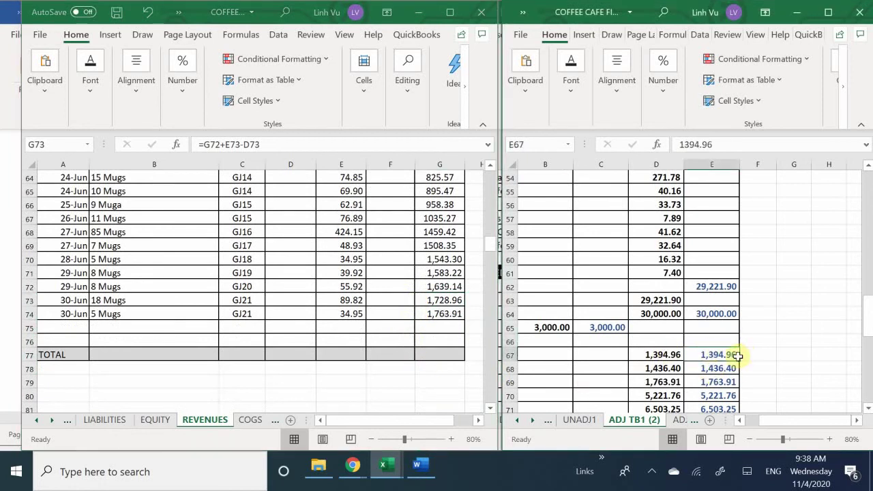
key("BackSpace")
key("Return")
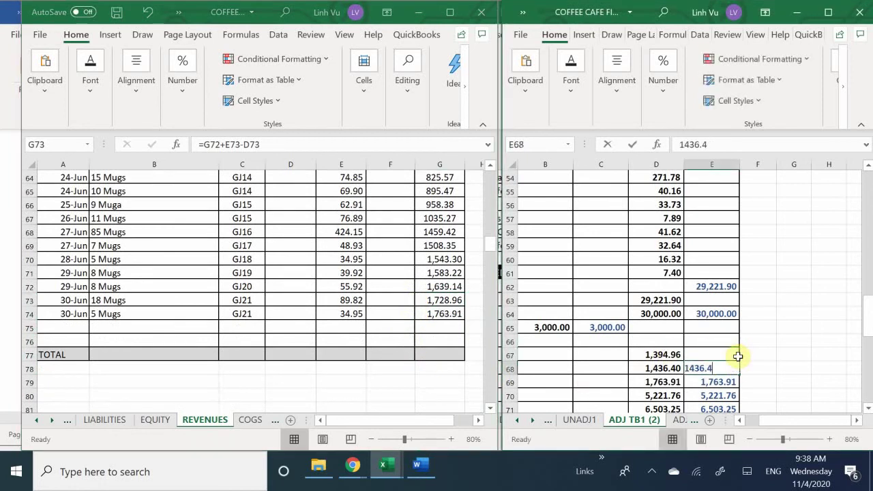
key("BackSpace")
key("Return")
key("BackSpace")
key("Return")
key("BackSpace")
key("Return")
key("BackSpace")
key("Return")
key("BackSpace")
key("Return")
key("BackSpace")
key("Return")
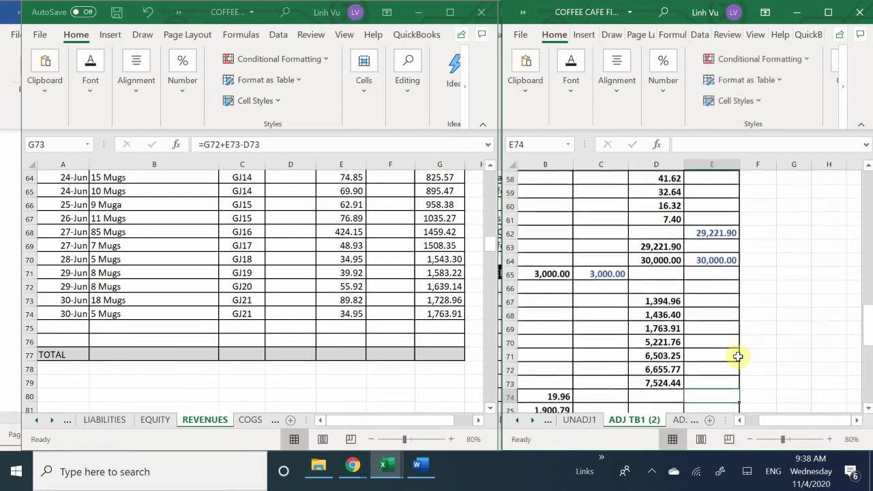
Step: Total the individual sales accounts in the SALES row by entering =SUM(D67:D73) in cell E66 of the trial balance
key("Left")
key("Left")
key("Left")
key("Left")
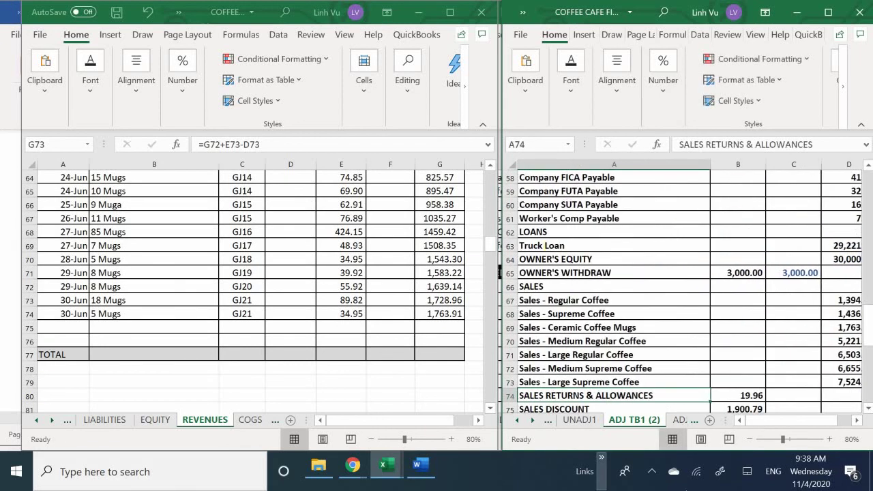
left_click(783, 315)
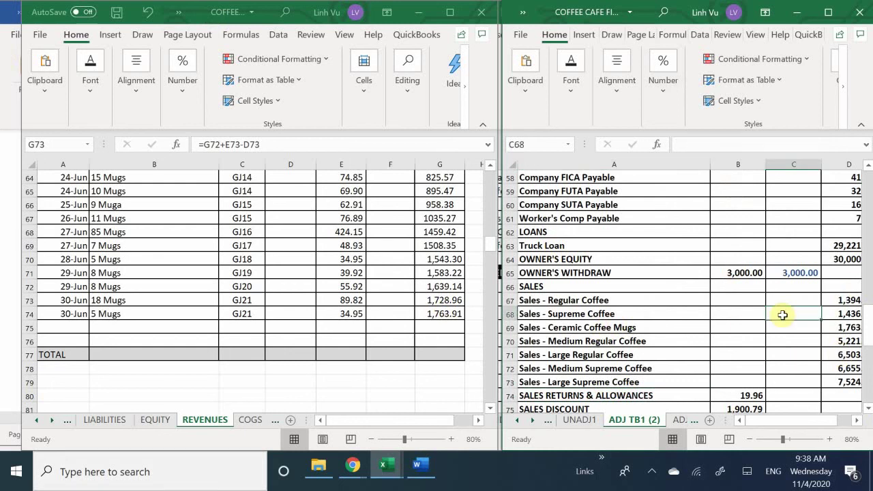
key("Right")
key("Up")
key("Up")
key("Right")
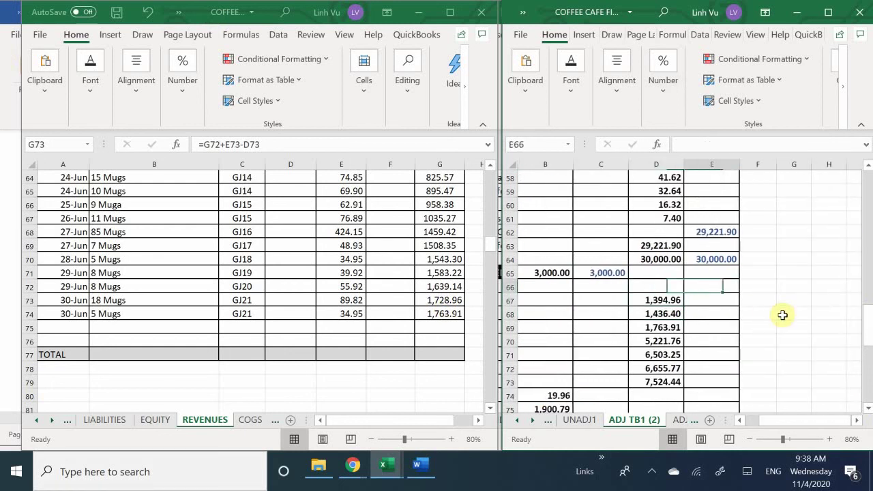
type("=")
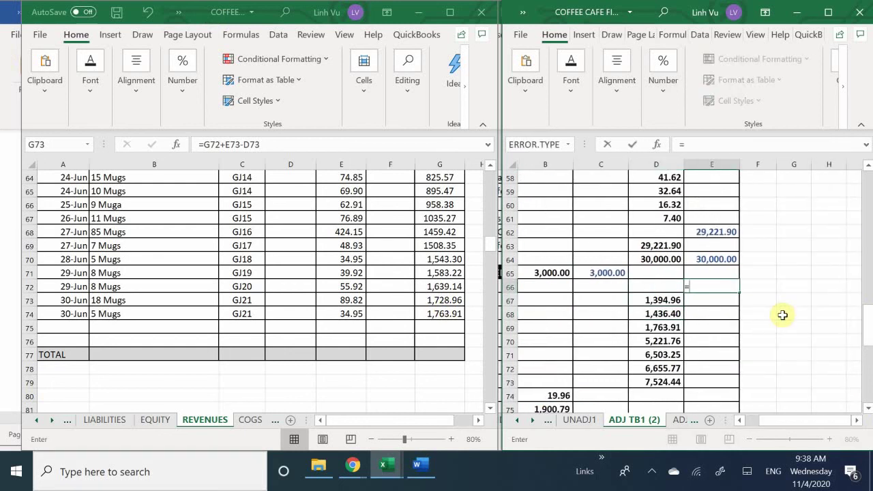
type("sum")
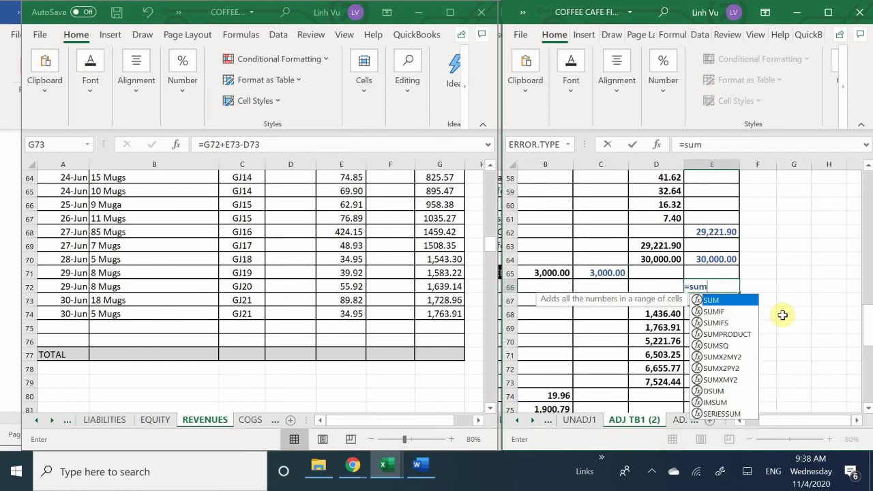
type("(")
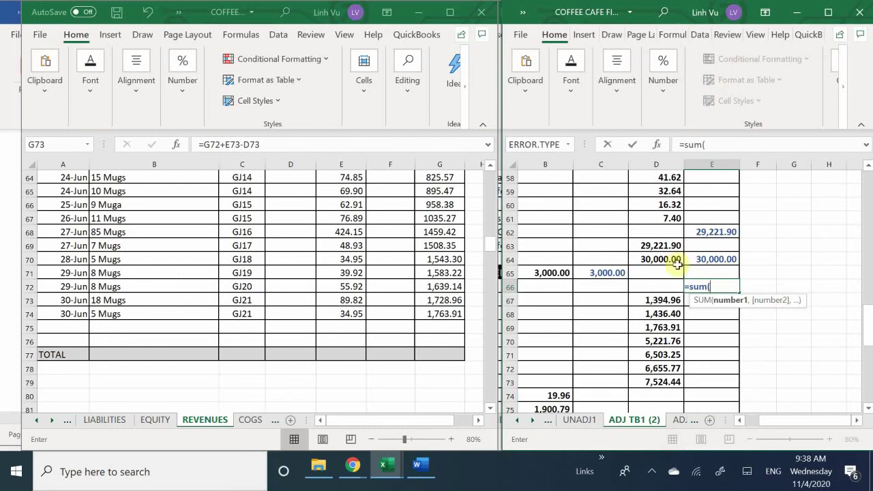
left_click_drag(656, 300, 657, 386)
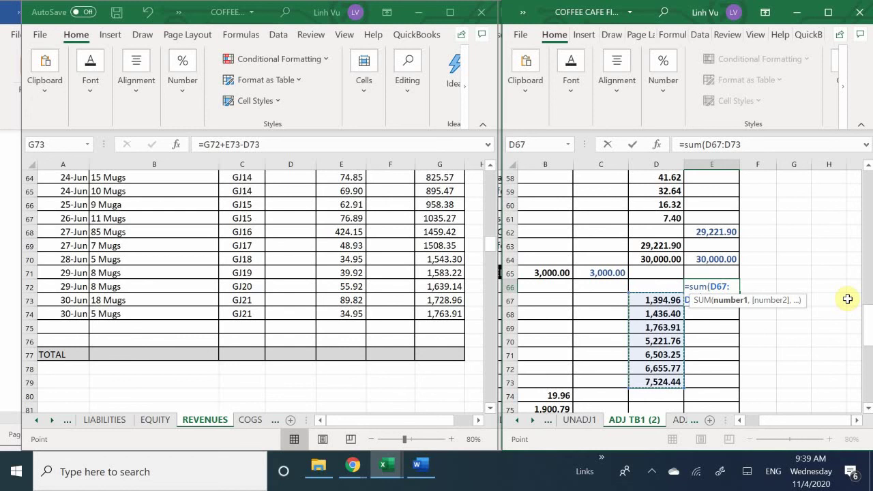
key("Return")
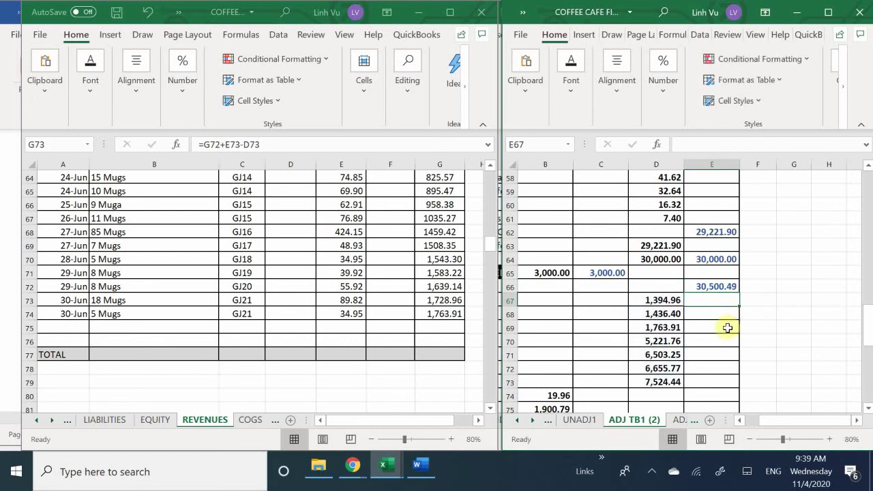
Step: Examine the Large Supreme Coffee, Sales Returns & Allowances and Sales Discount accounts on the ledger's REVENUES sheet
scroll(725, 329, "down", 2)
left_click(644, 313)
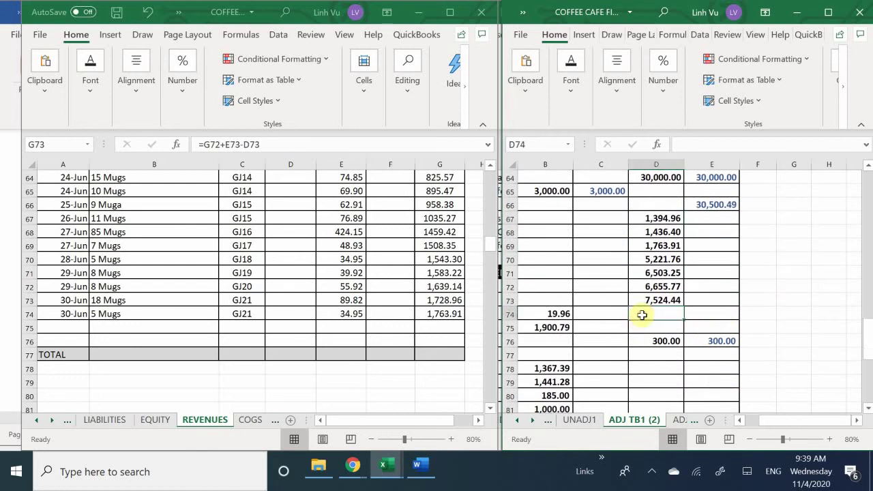
scroll(287, 310, "down", 20)
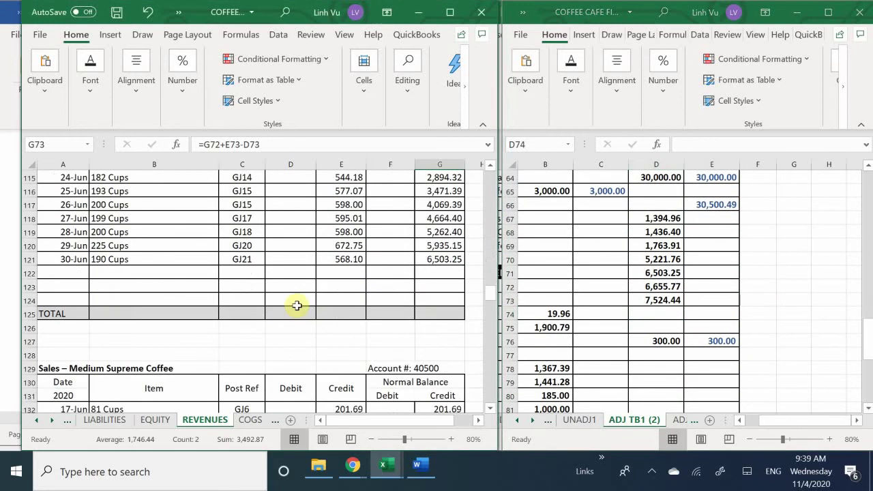
scroll(297, 305, "down", 2)
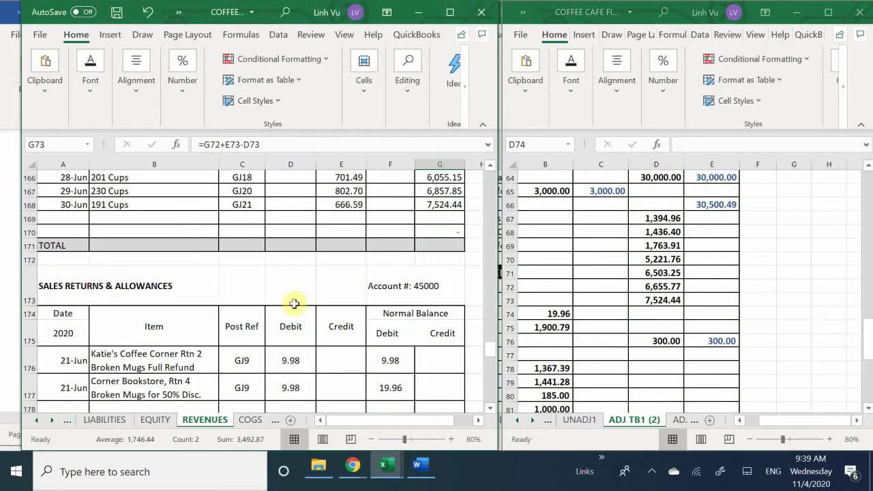
scroll(294, 304, "up", 7)
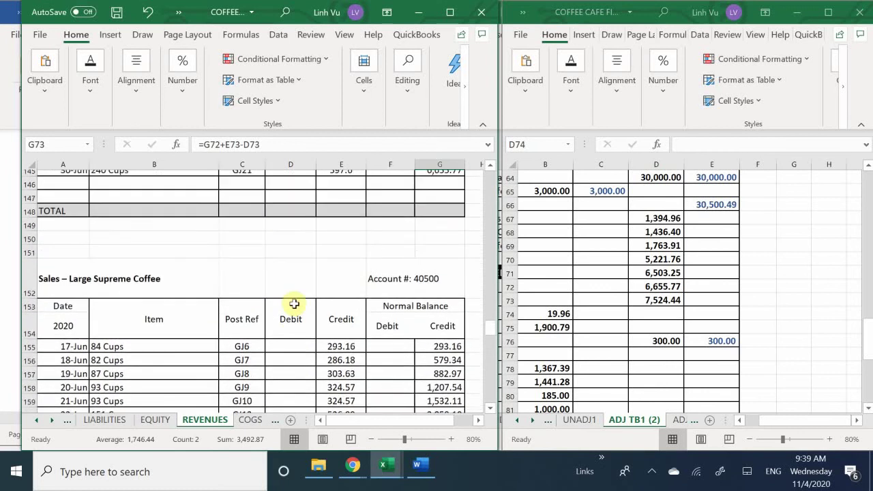
scroll(294, 304, "down", 8)
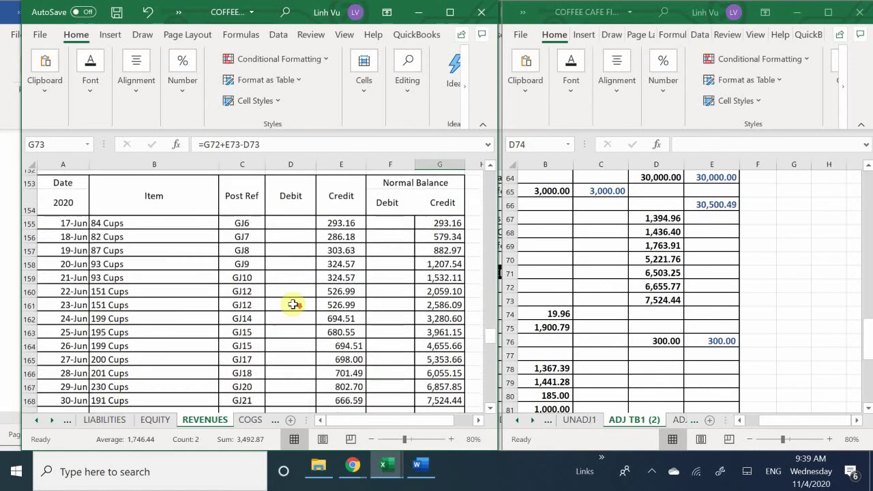
scroll(289, 306, "down", 2)
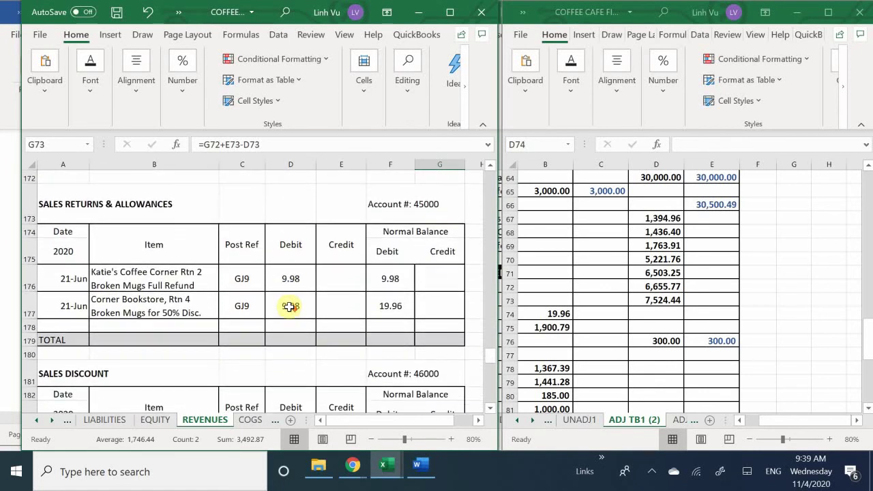
scroll(289, 306, "up", 3)
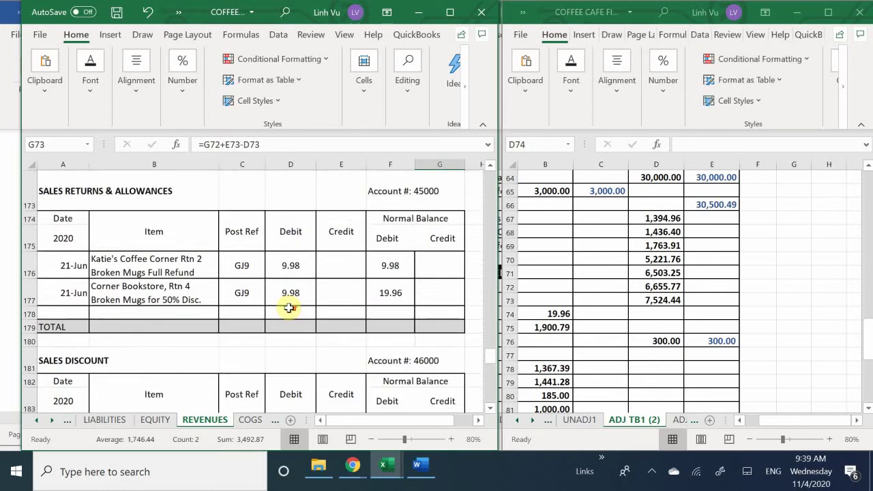
scroll(289, 307, "down", 3)
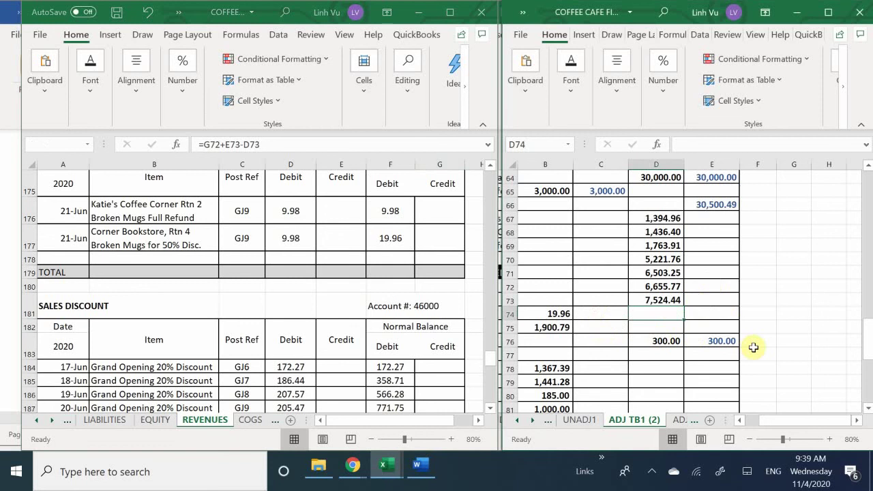
Step: Enter formulas in C74 and C75 that carry over the sales returns and sales discount amounts from B74 and B75
key("Home")
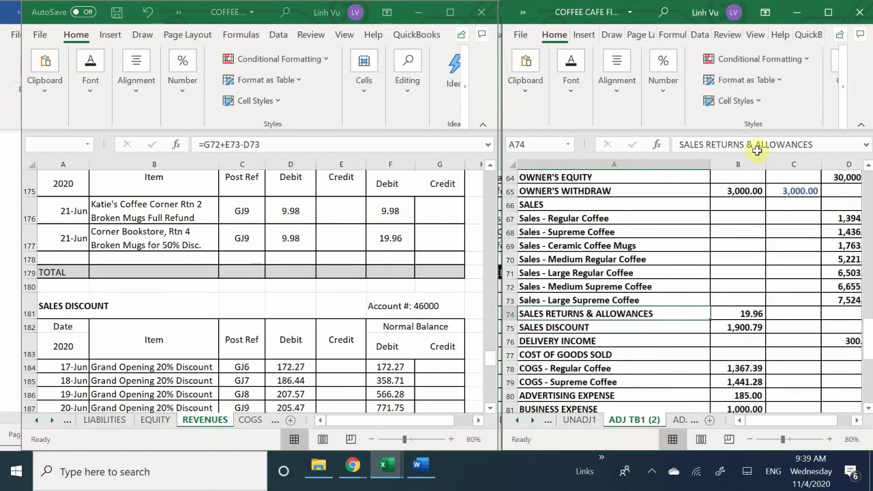
left_click(800, 312)
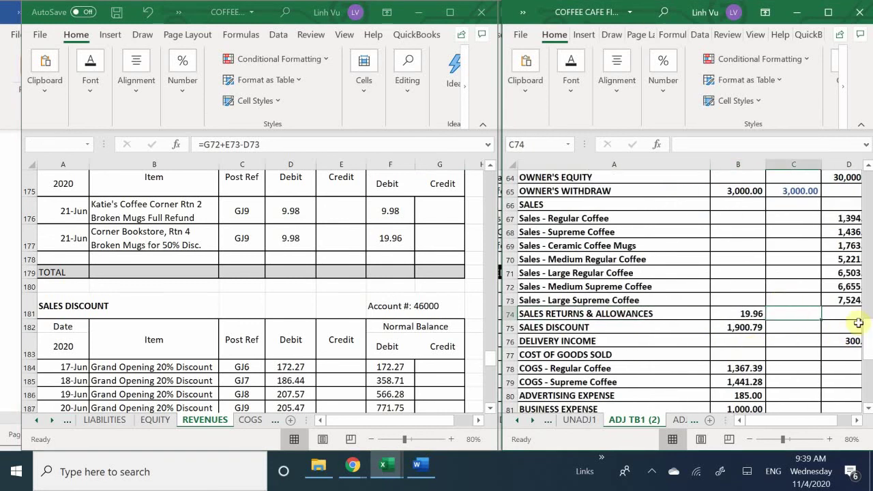
type("=")
key("Left")
key("Return")
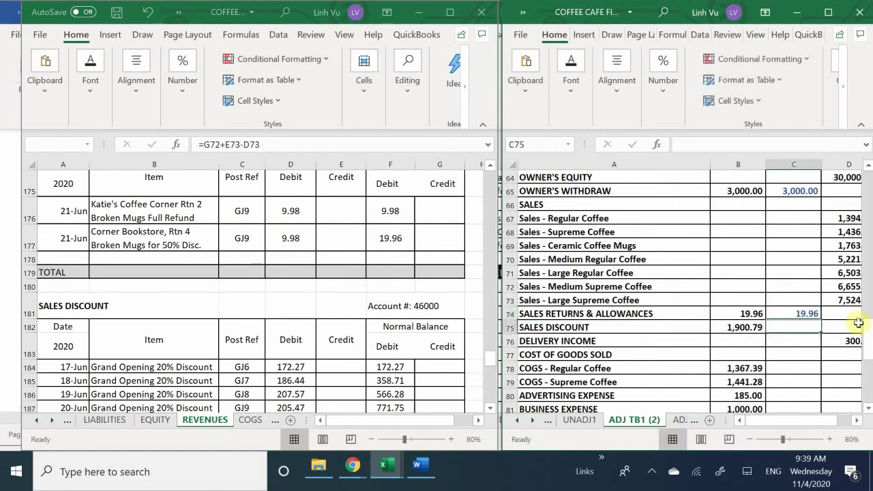
type("=")
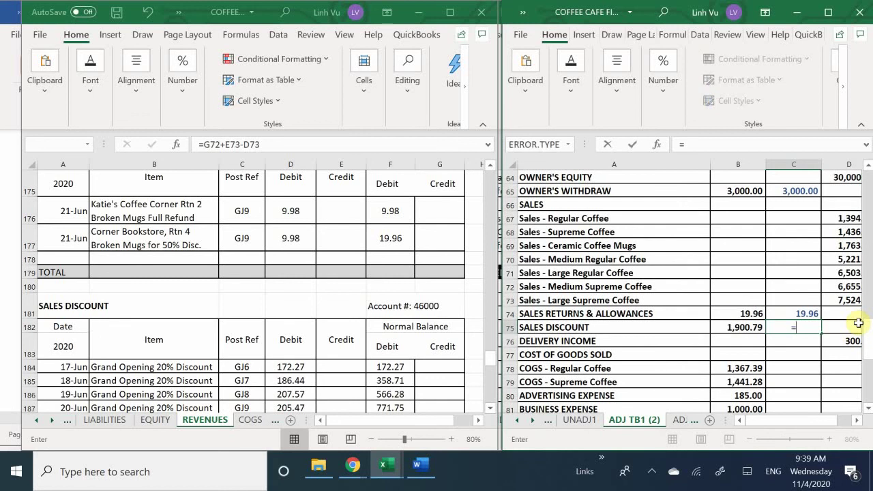
key("Left")
key("Return")
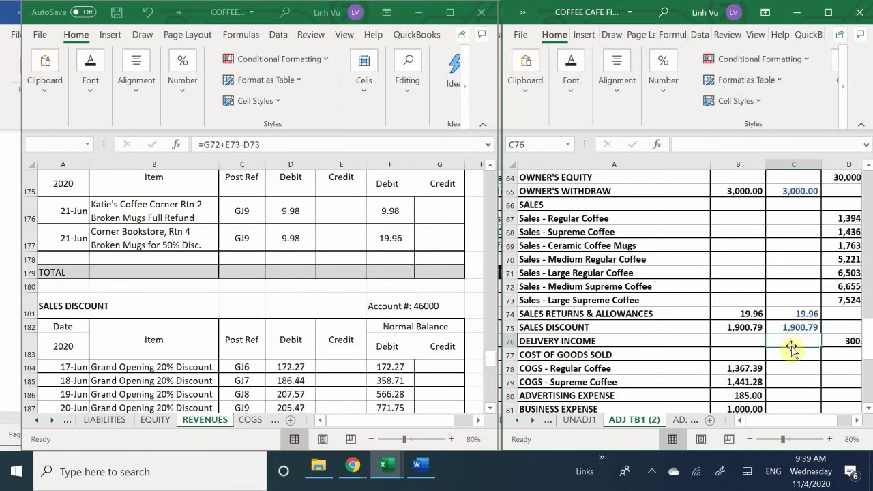
Step: Compare the trial balance's delivery income amounts with the ledger's Delivery Income account, and check the Interest Income account
key("Right")
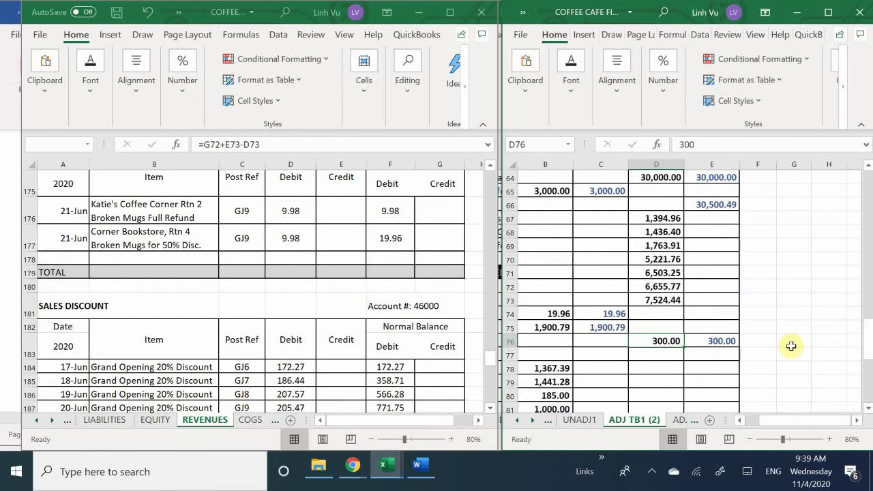
left_click(259, 321)
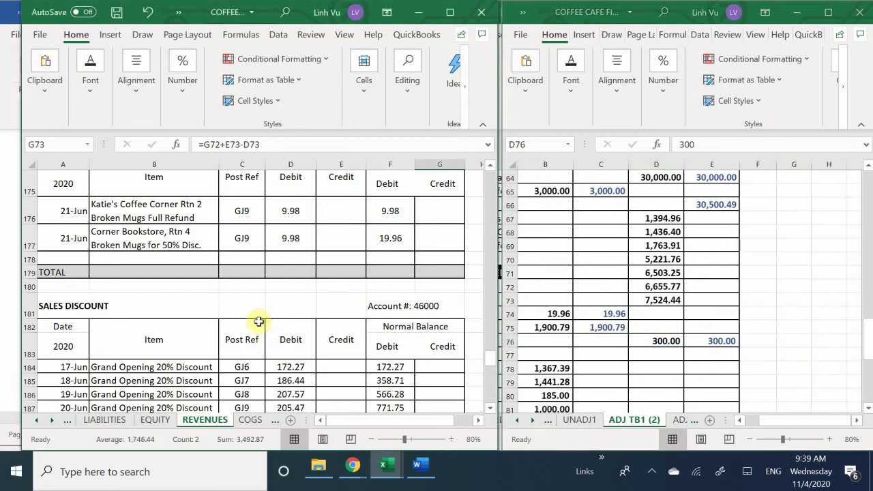
scroll(259, 322, "down", 8)
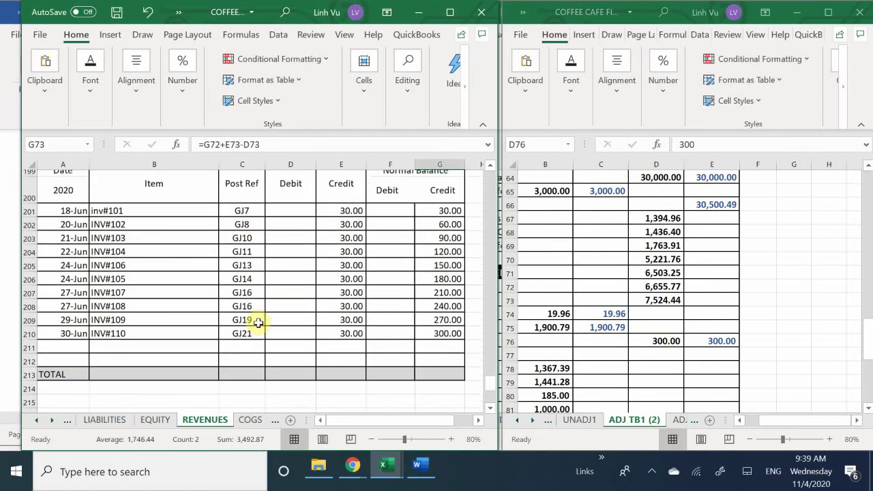
scroll(259, 321, "down", 2)
scroll(263, 321, "down", 1)
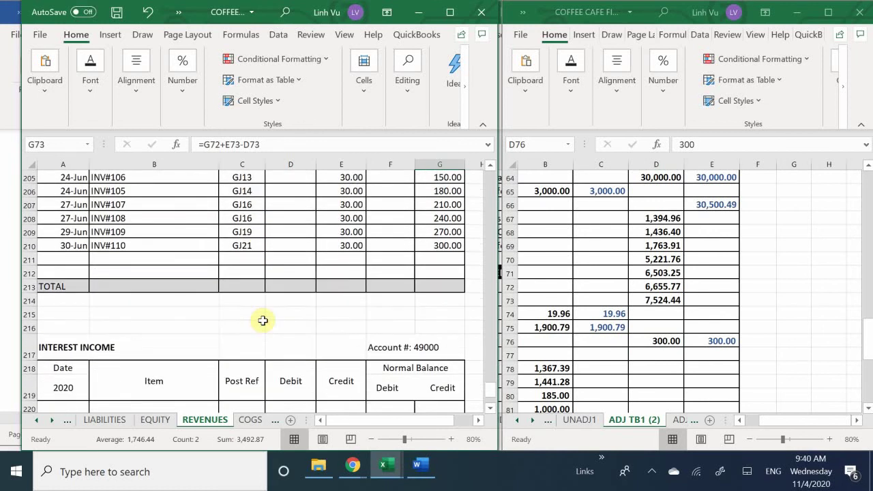
scroll(263, 321, "down", 3)
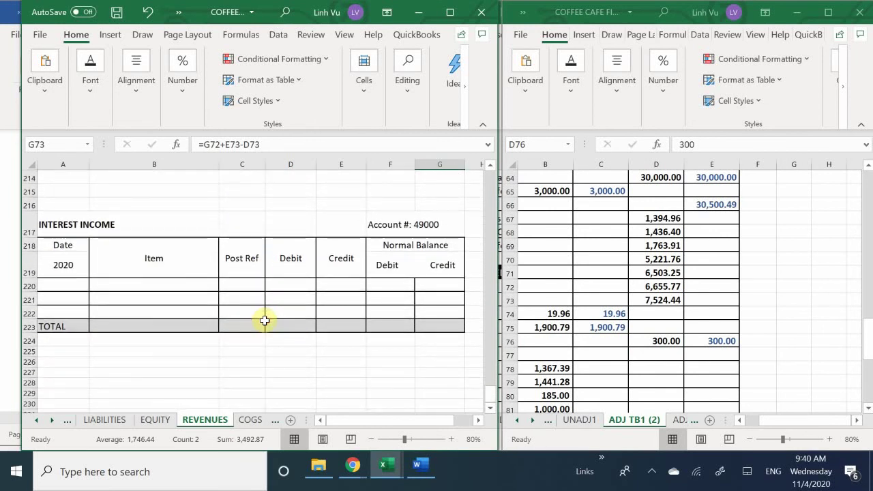
scroll(265, 320, "up", 5)
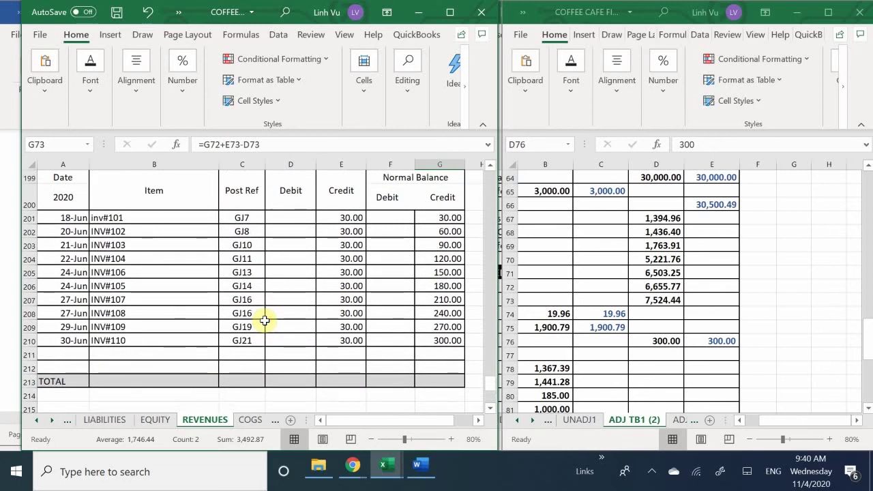
scroll(265, 320, "up", 1)
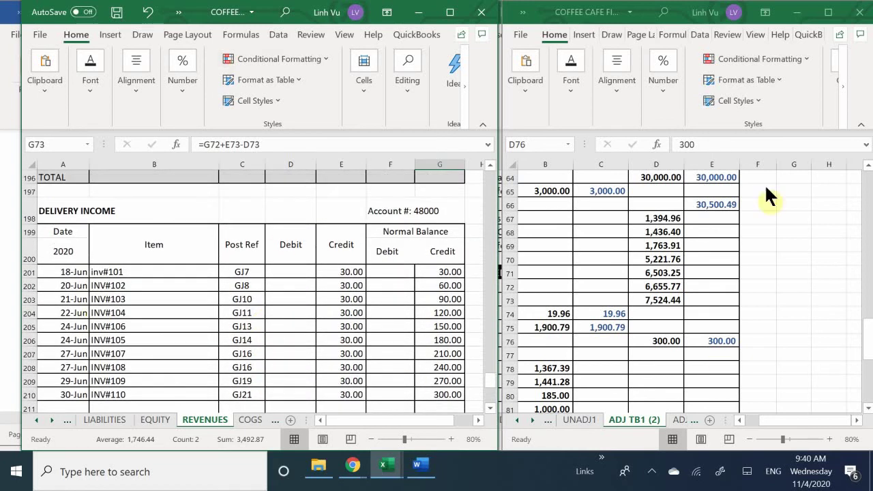
left_click(721, 334)
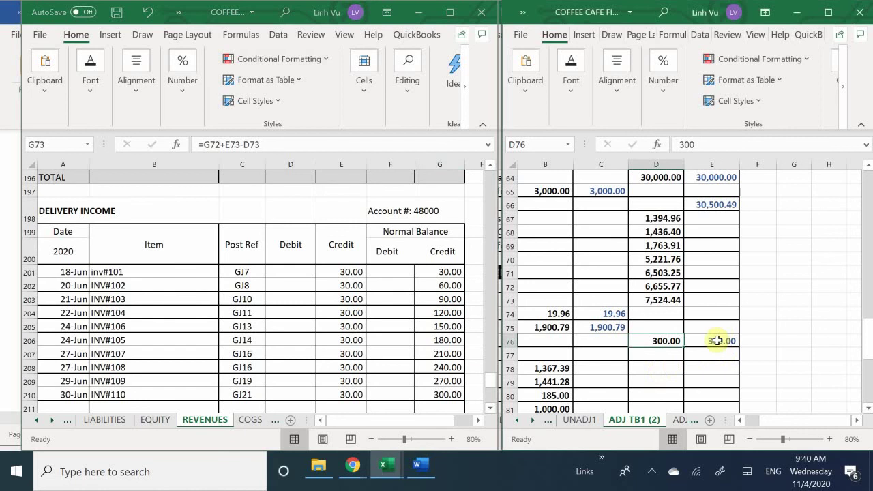
Step: Check the trial balance's COGS – Regular Coffee row, and examine the Cost of Goods Sold accounts on the ledger's COGS sheet
left_click(595, 365)
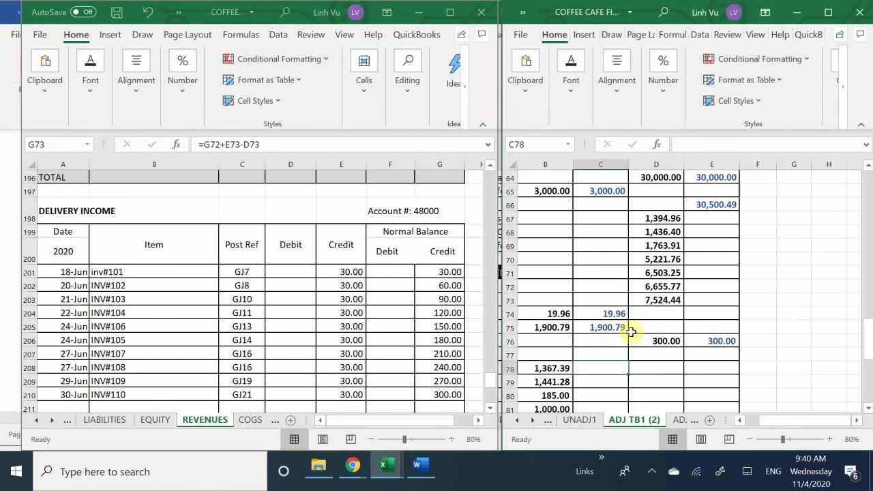
key("Left")
key("Left")
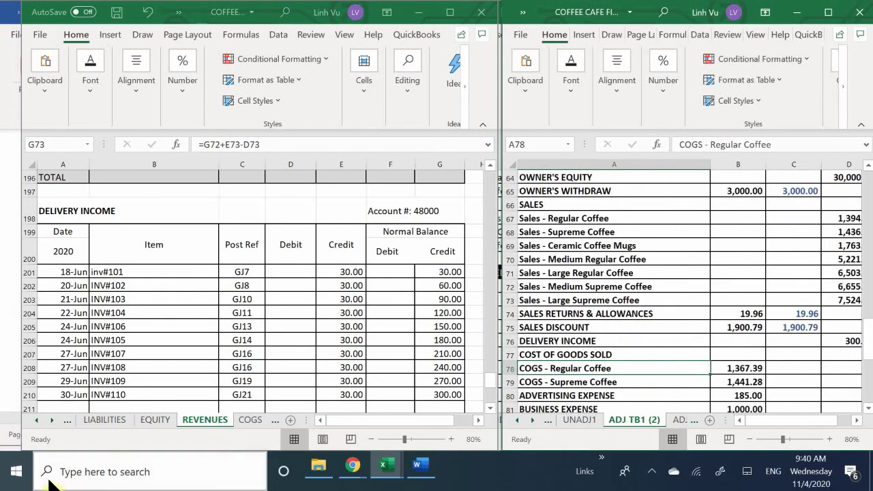
left_click(249, 419)
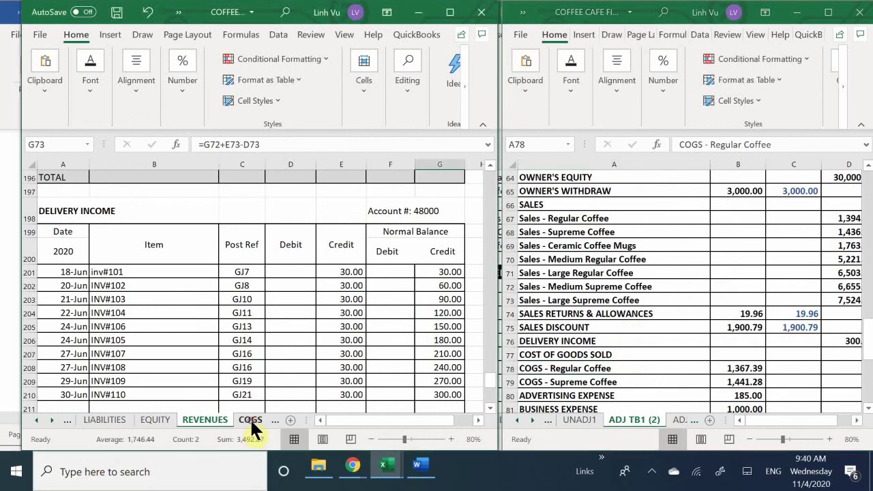
scroll(268, 298, "up", 7)
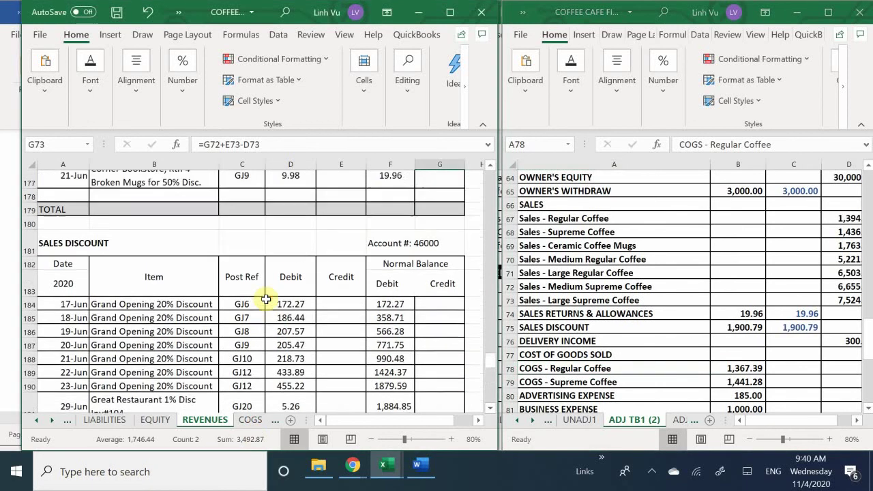
left_click(250, 419)
scroll(299, 264, "up", 20)
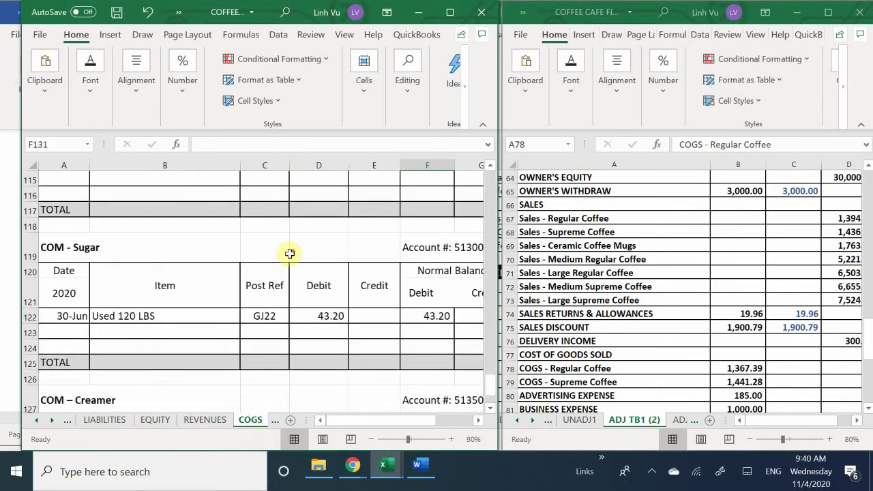
scroll(299, 265, "up", 13)
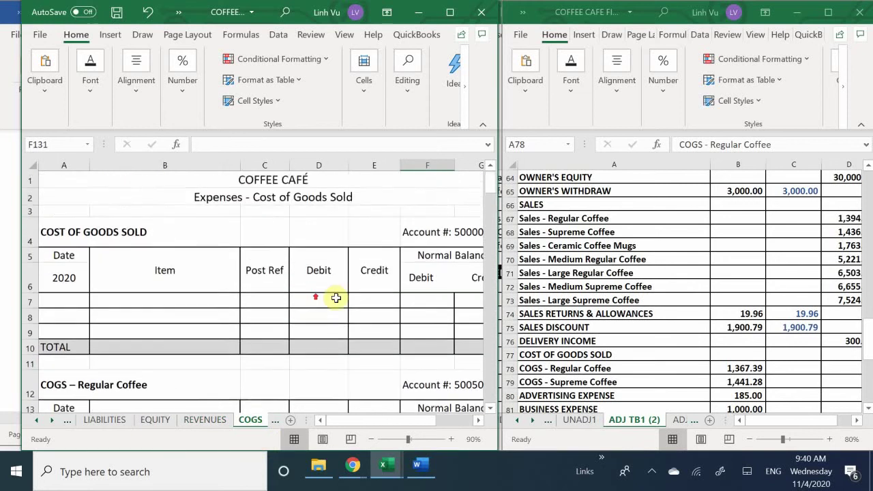
Step: Examine the Regular Coffee, Supreme Coffee and Ceramic Coffee Mugs cost accounts on the ledger's COGS sheet
scroll(364, 279, "down", 2)
scroll(369, 286, "down", 7)
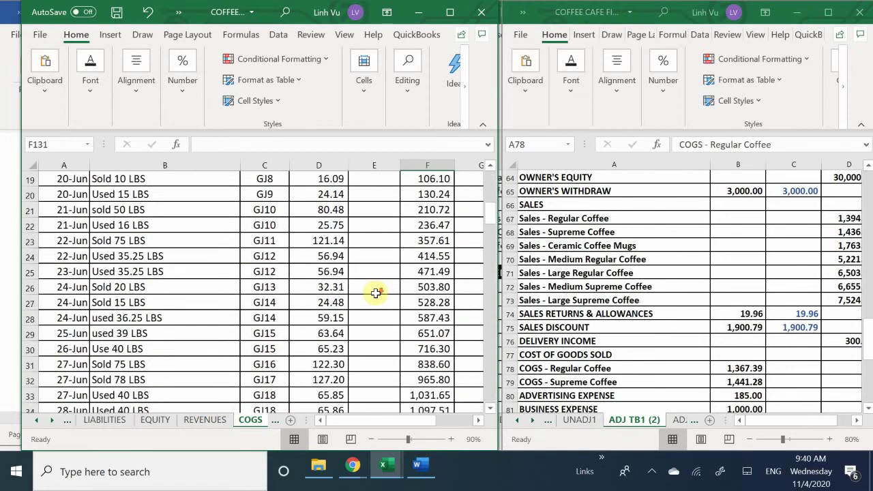
scroll(376, 293, "down", 1)
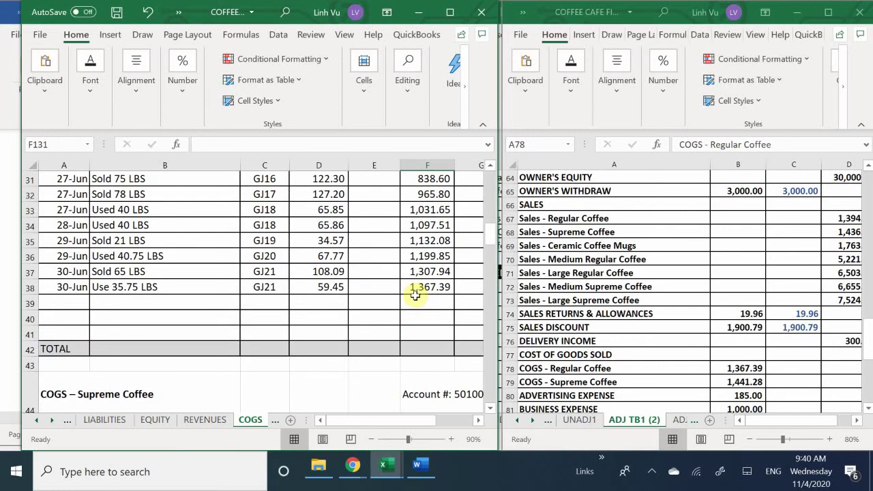
scroll(412, 299, "down", 7)
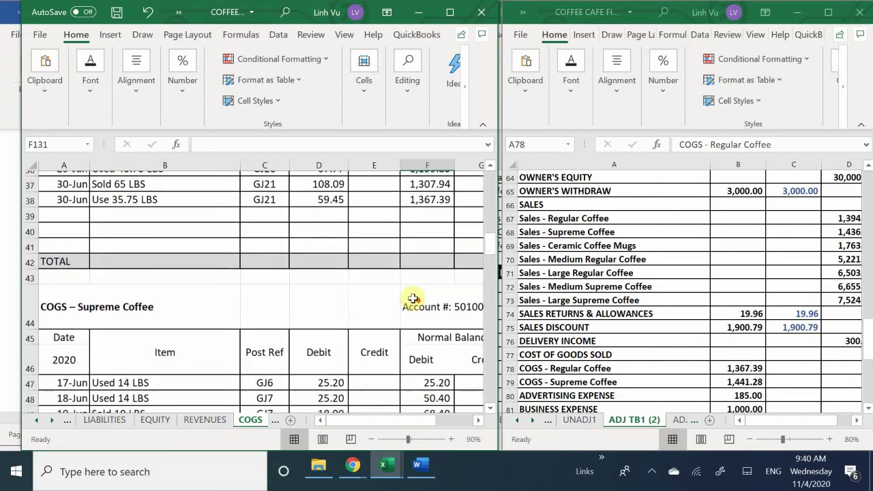
scroll(412, 298, "down", 4)
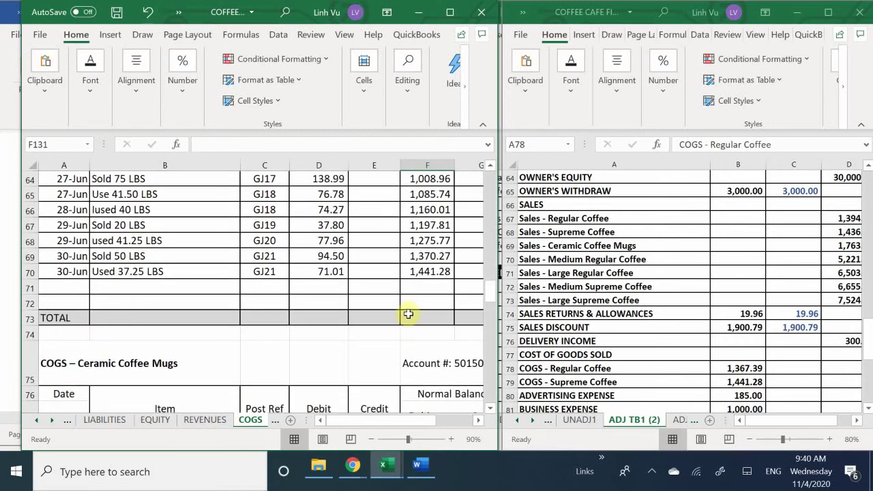
scroll(412, 303, "down", 3)
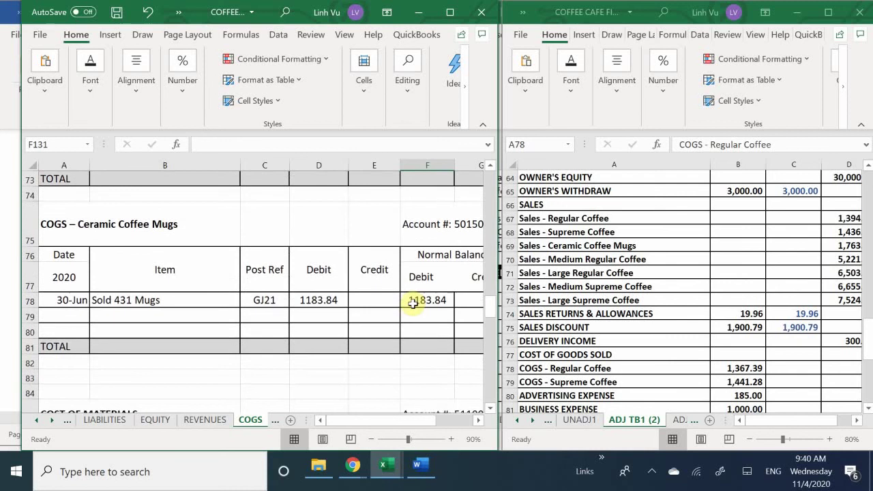
Step: Insert five blank rows above the ADVERTISING EXPENSE row in the adjusted trial balance
left_click(510, 396)
right_click(509, 396)
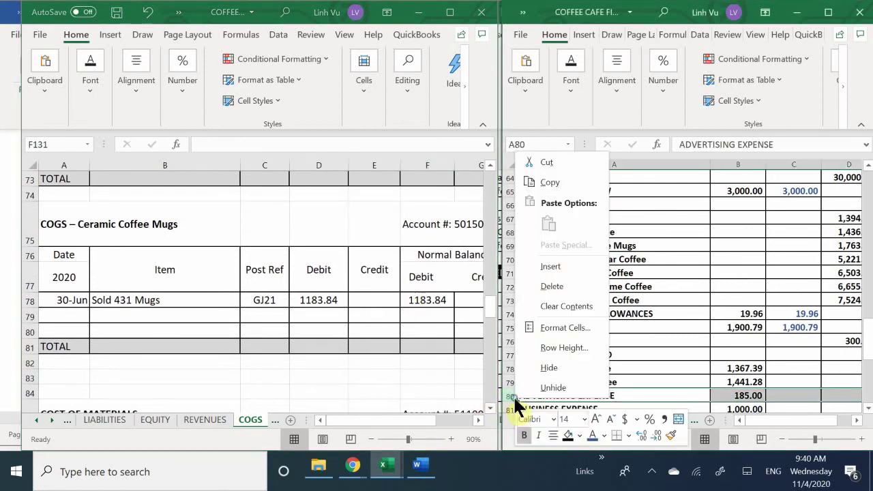
left_click(564, 264)
scroll(535, 356, "down", 1)
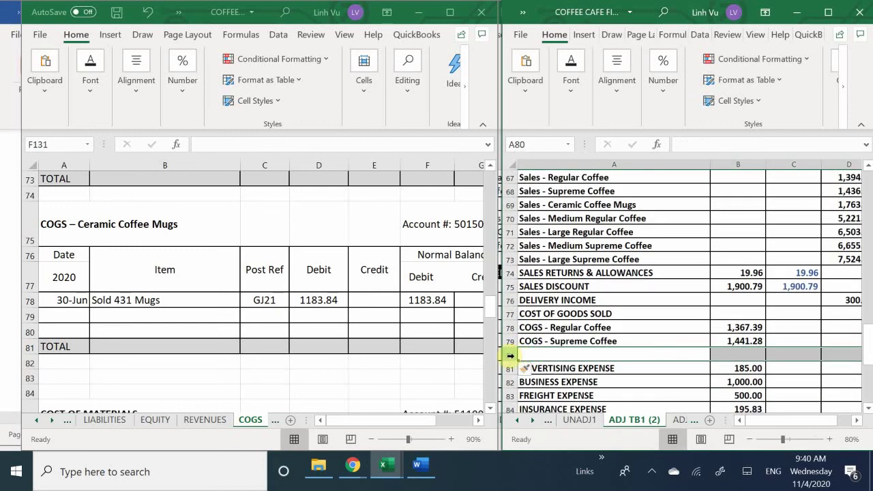
right_click(510, 353)
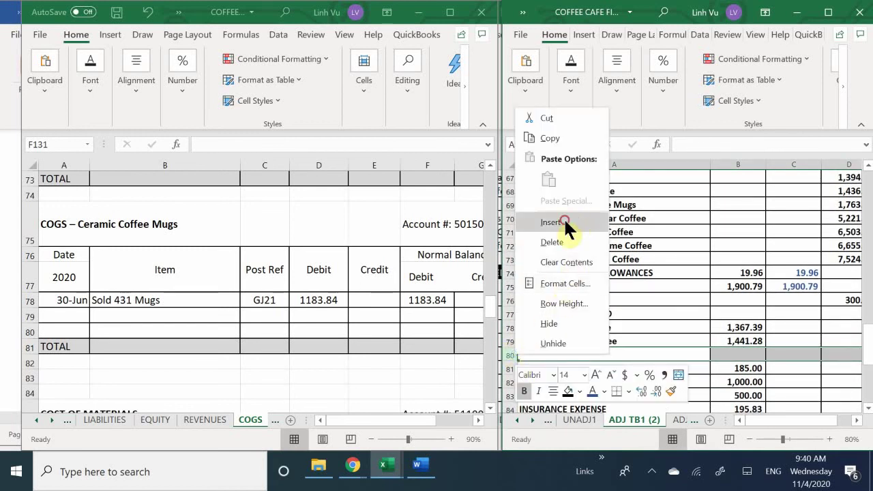
left_click(563, 217)
right_click(512, 355)
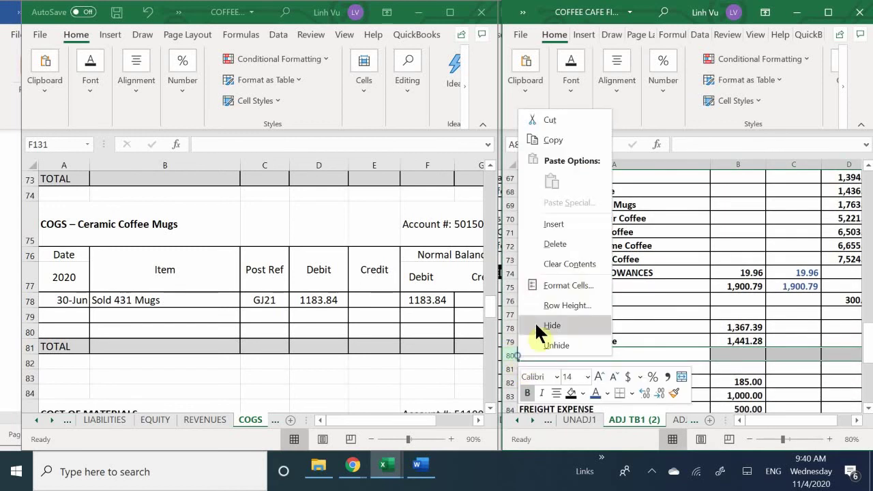
left_click(575, 223)
right_click(512, 356)
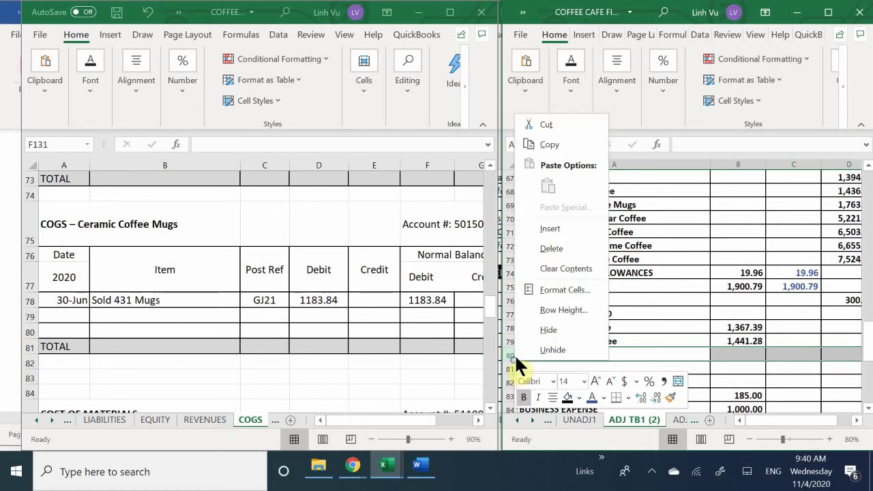
left_click(558, 226)
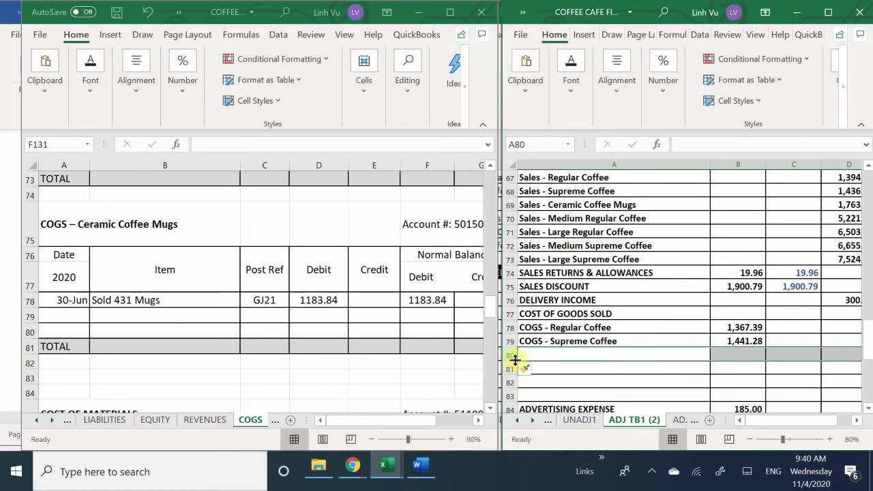
right_click(514, 358)
left_click(565, 227)
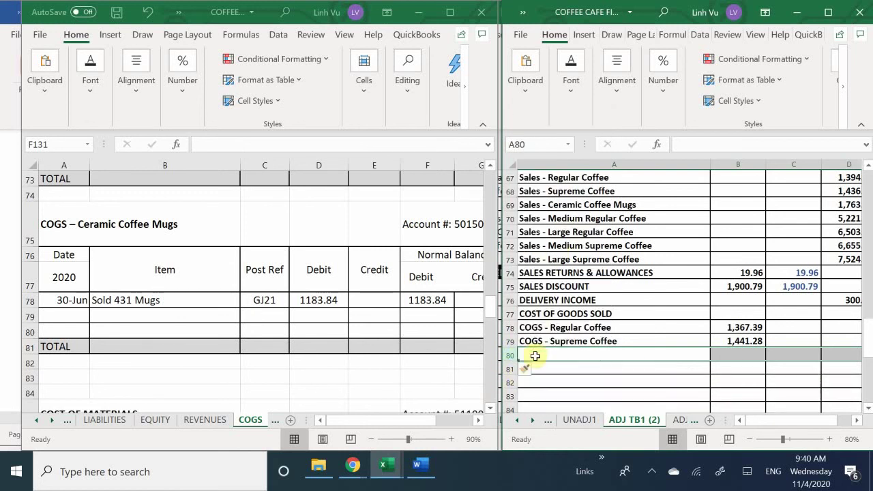
Step: Add a "COGS - Ceramic Coffee Mugs" account in A80 with a debit of 1,183.84 in B80
left_click(537, 360)
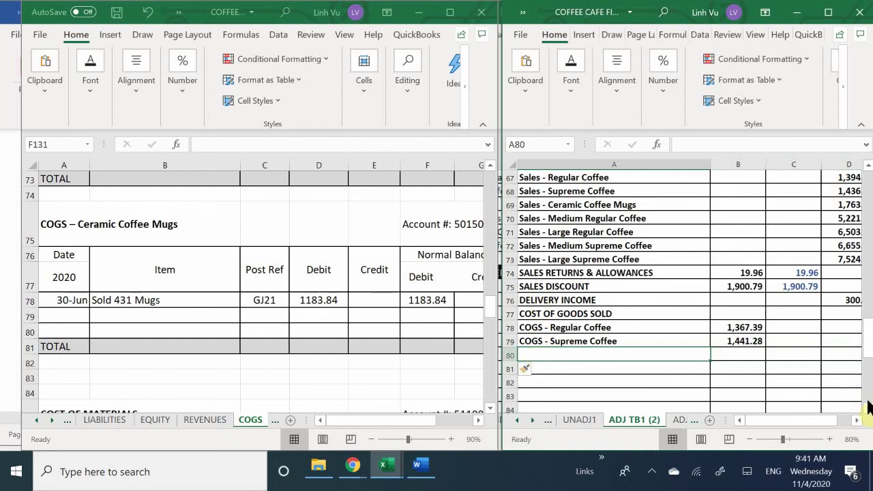
type("COGS")
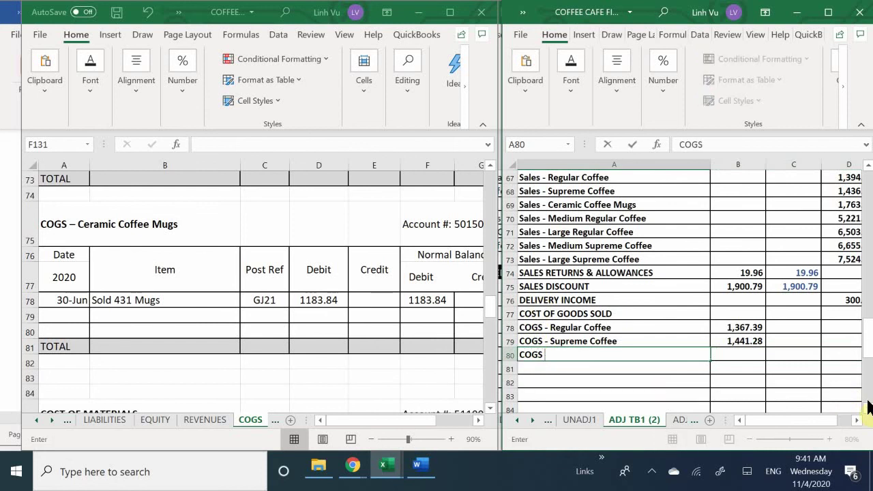
type("- Ceramic Coff")
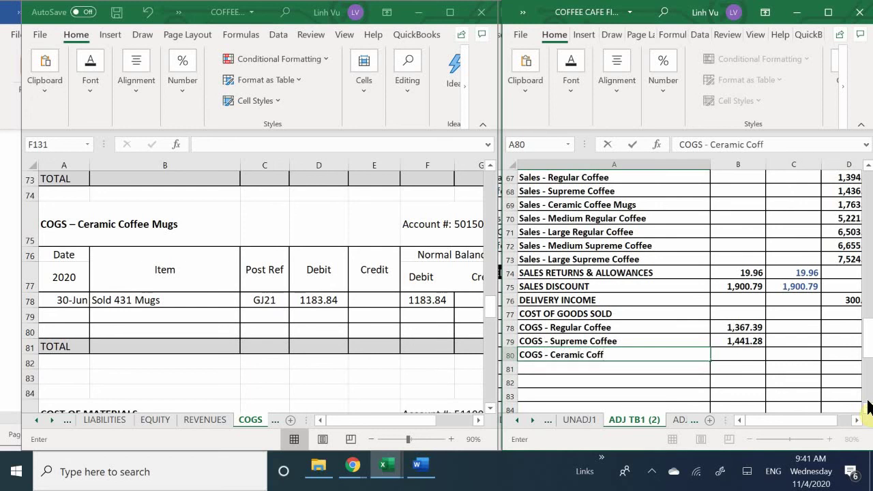
type("ee Mugs")
key("Tab")
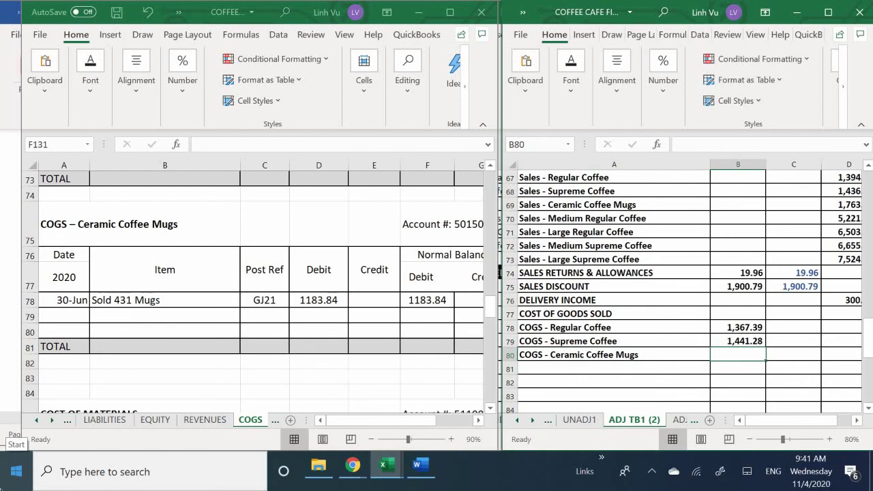
type("1")
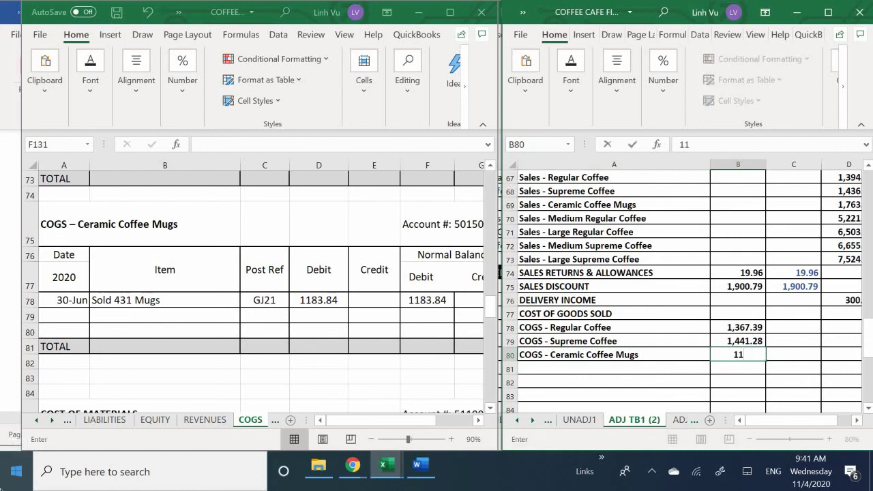
type(",183.84")
key("Return")
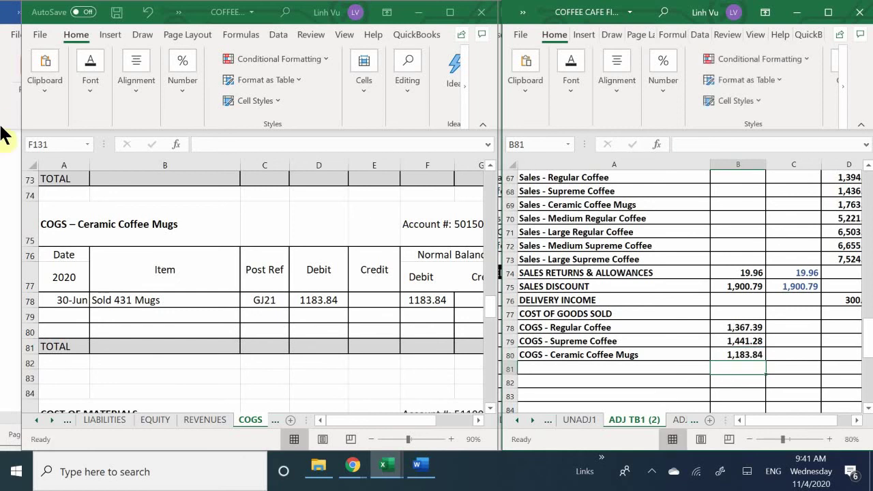
Step: Total the three COGS debit amounts in B78:B80 with a SUM formula in C77 on the COST OF GOODS SOLD row
left_click(795, 312)
type("=")
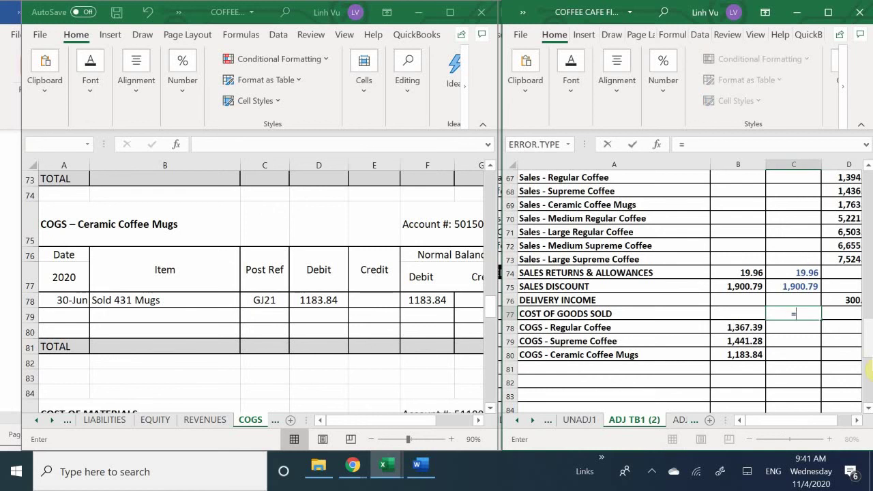
type("sy")
key("BackSpace")
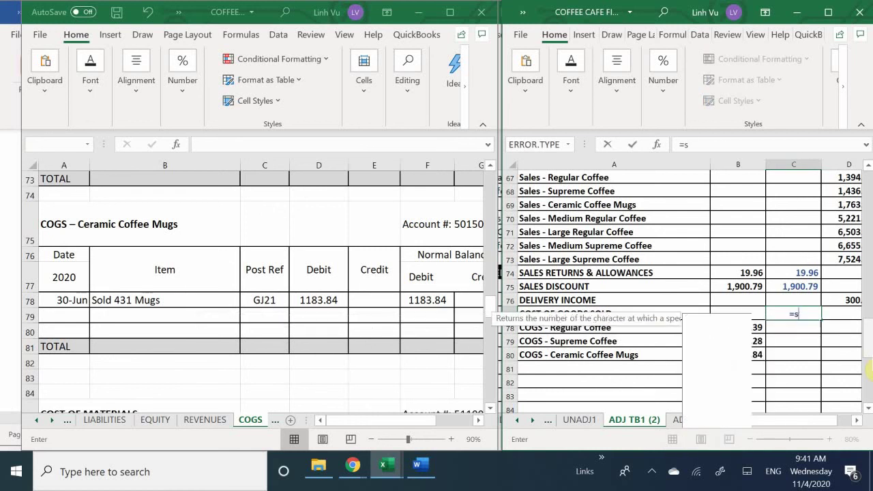
type("um")
key("Tab")
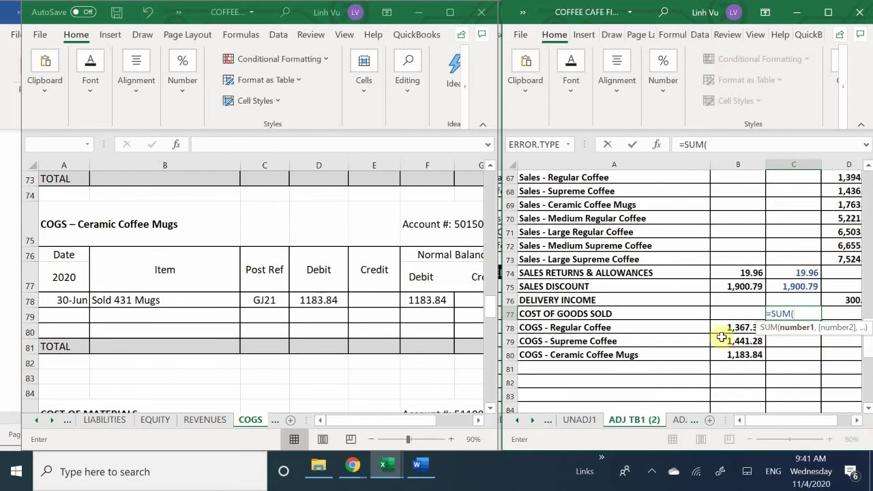
left_click_drag(715, 327, 717, 355)
left_click_drag(783, 422, 794, 397)
key("Return")
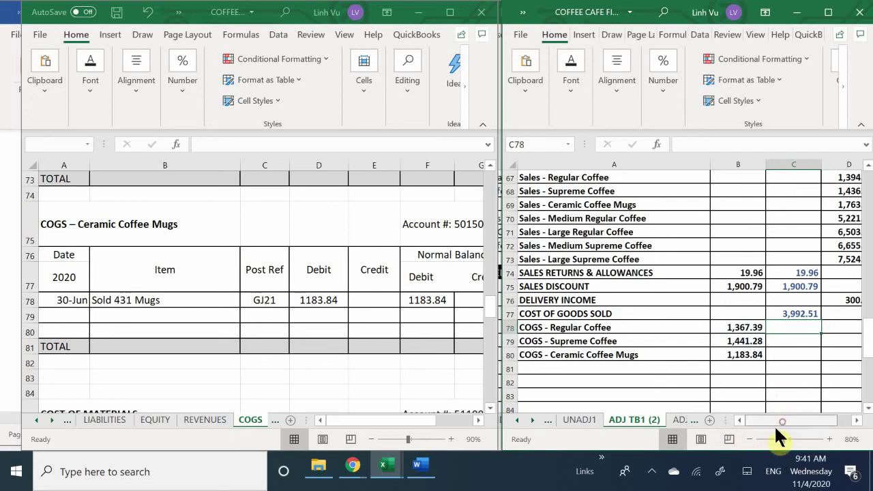
left_click(751, 431)
Step: Find the account heading following COGS – Ceramic Coffee Mugs in the ledger and enter it as "COST OF MATERIALS" in A81
left_click(262, 300)
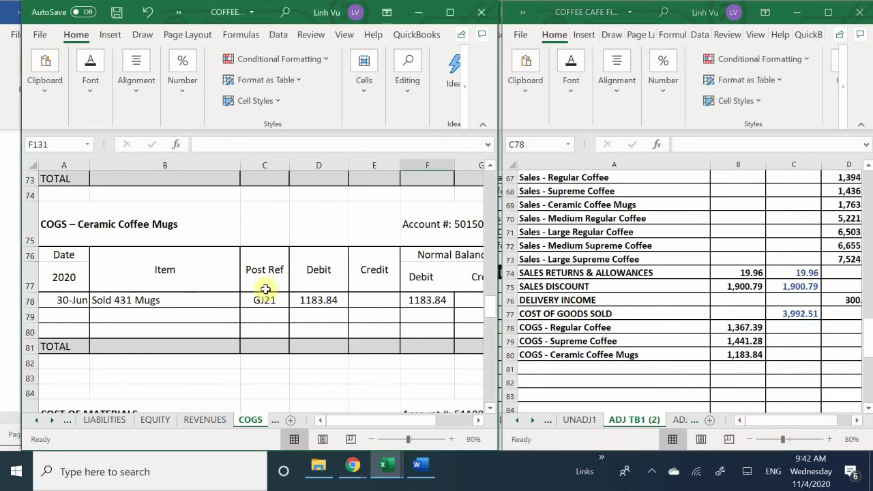
scroll(265, 293, "down", 1)
scroll(265, 289, "down", 2)
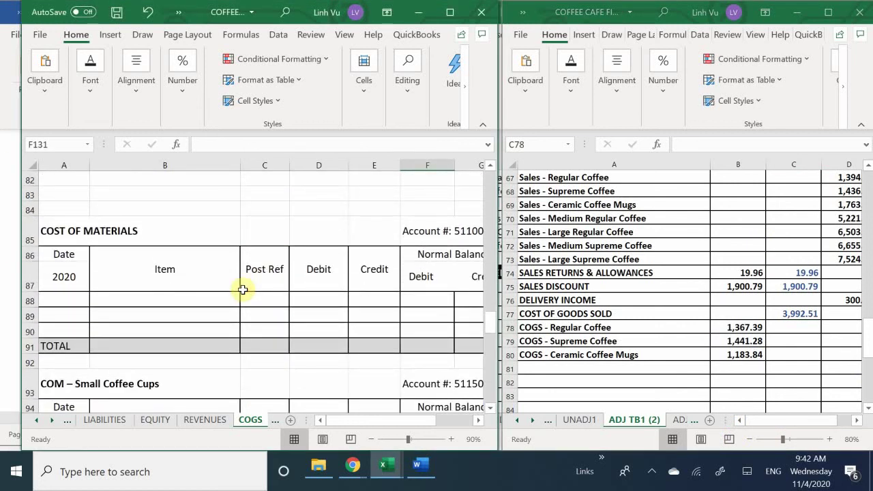
left_click(549, 367)
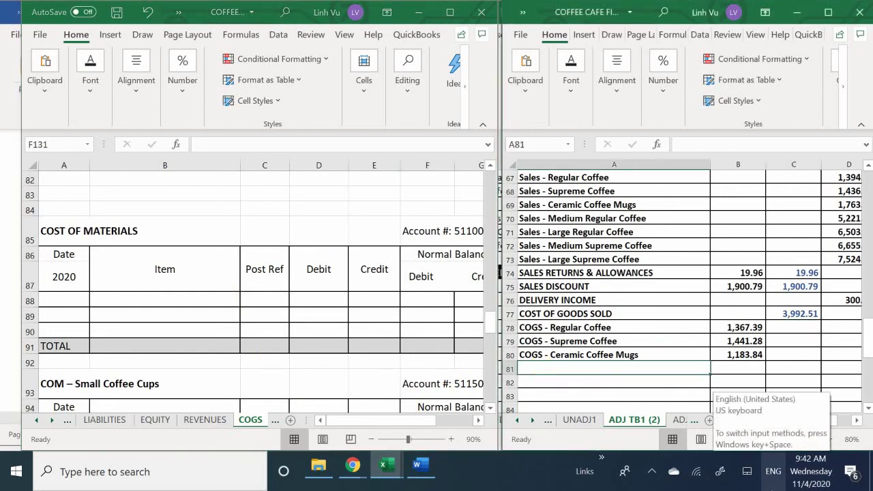
type("C")
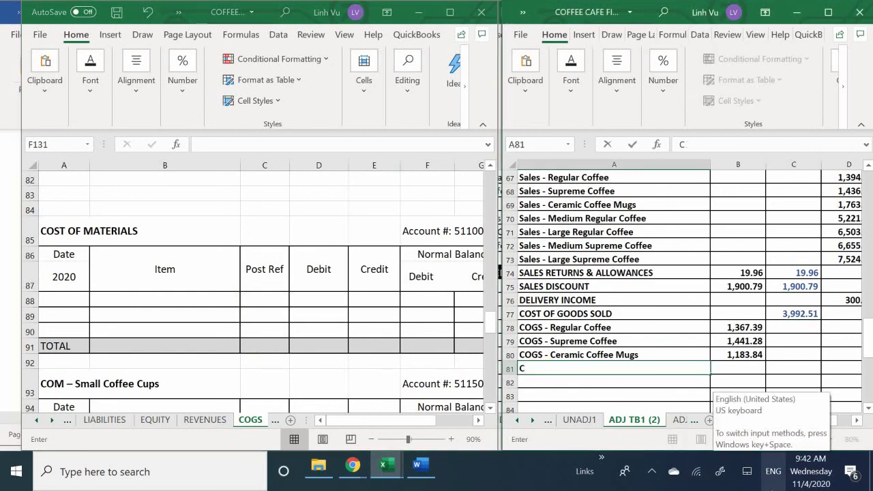
type("OST OF M")
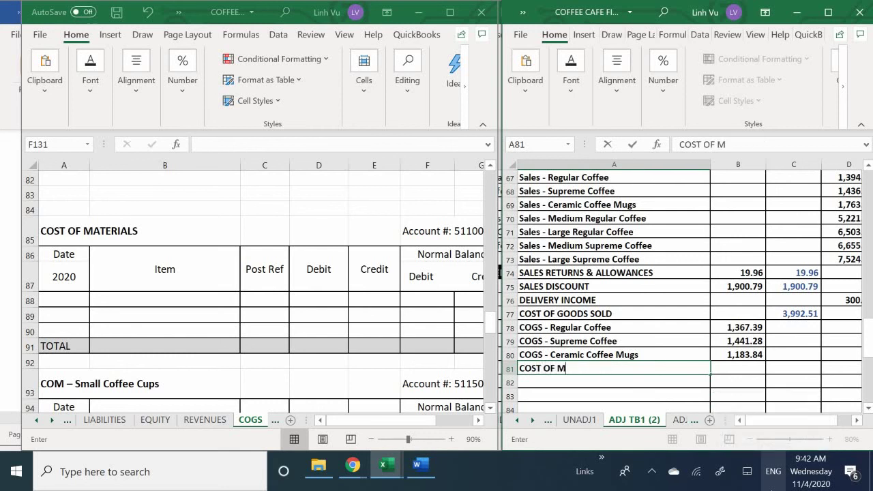
type("ATERIALS")
key("Return")
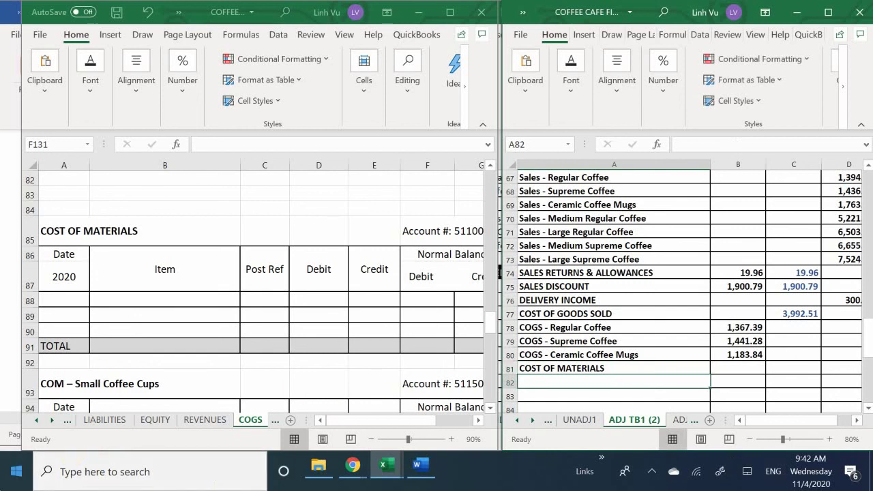
Step: Examine the ledger's COM accounts for coffee cups, sugar and creamer on the COGS sheet
left_click(276, 325)
scroll(278, 328, "down", 2)
scroll(279, 328, "down", 2)
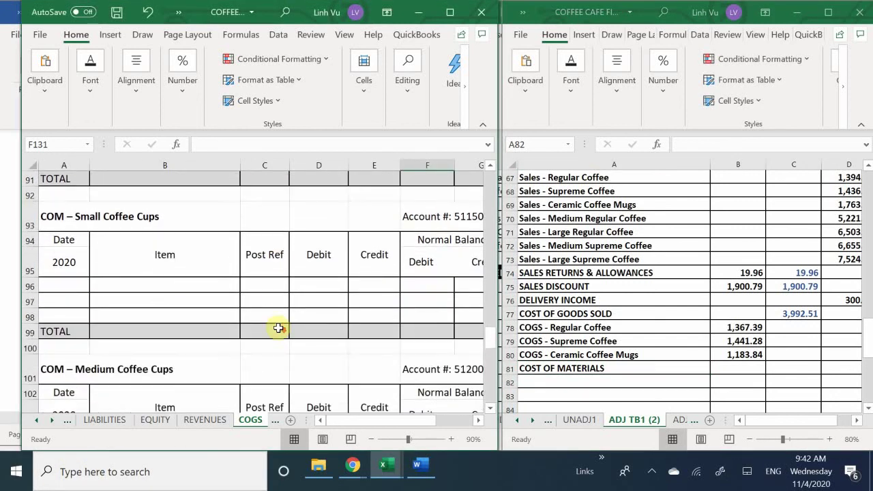
scroll(279, 328, "up", 1)
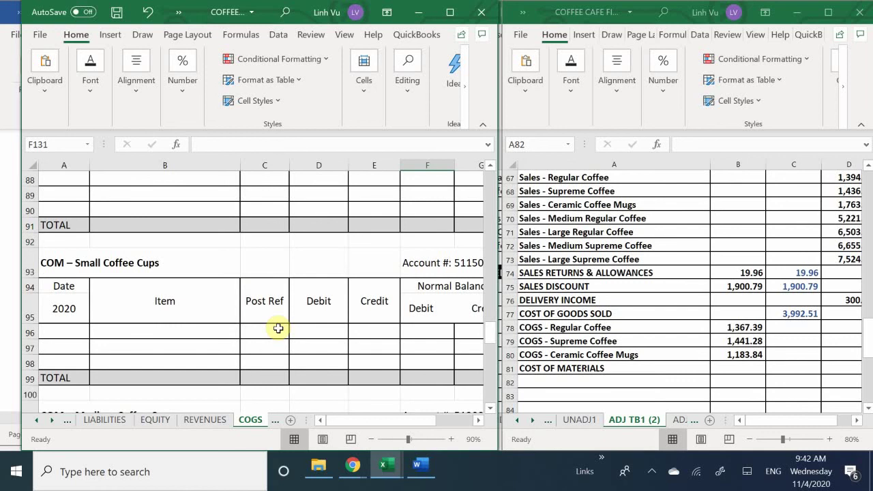
scroll(279, 328, "down", 4)
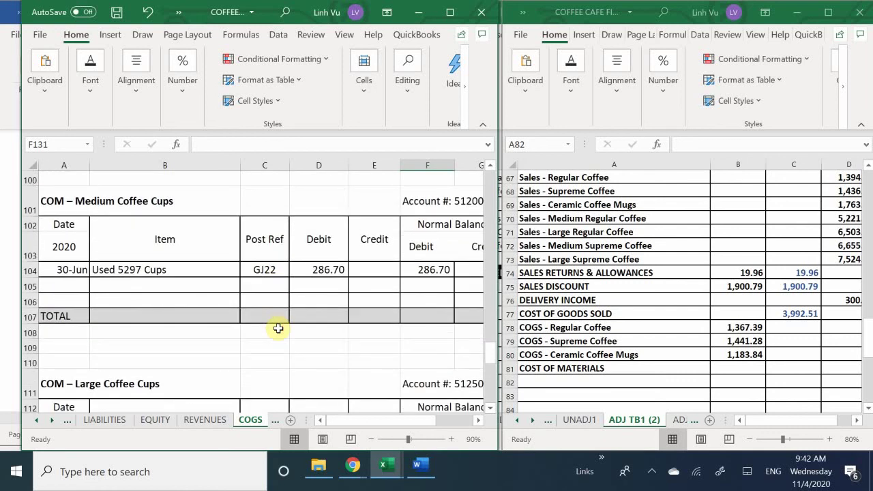
scroll(278, 328, "down", 6)
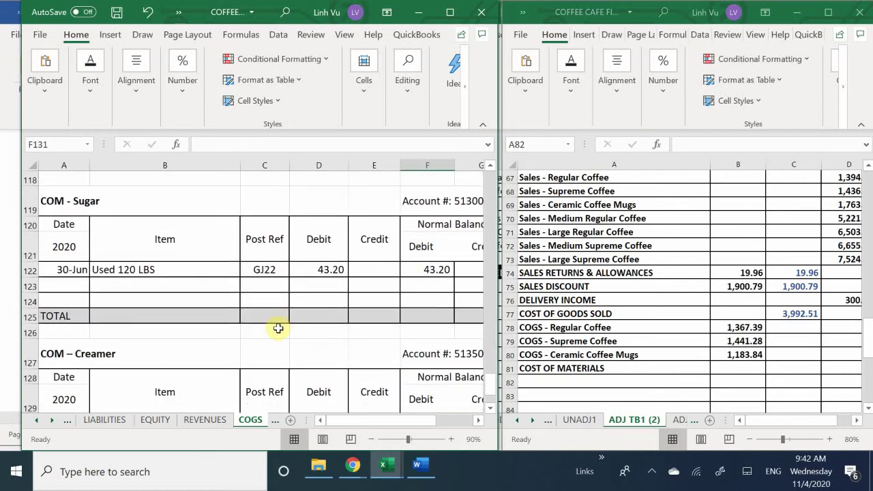
scroll(278, 328, "down", 2)
scroll(279, 328, "up", 8)
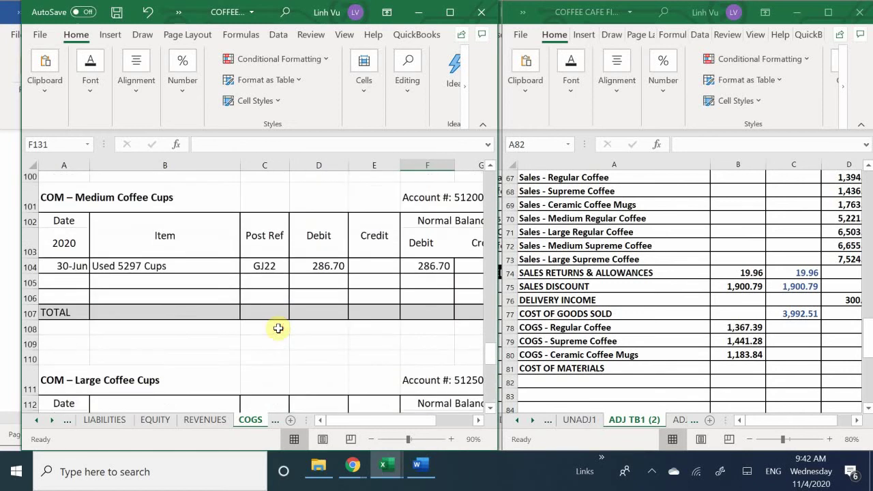
Step: Insert a blank row at row 84, above ADVERTISING EXPENSE, to make room for the cost of materials accounts
scroll(539, 356, "down", 2)
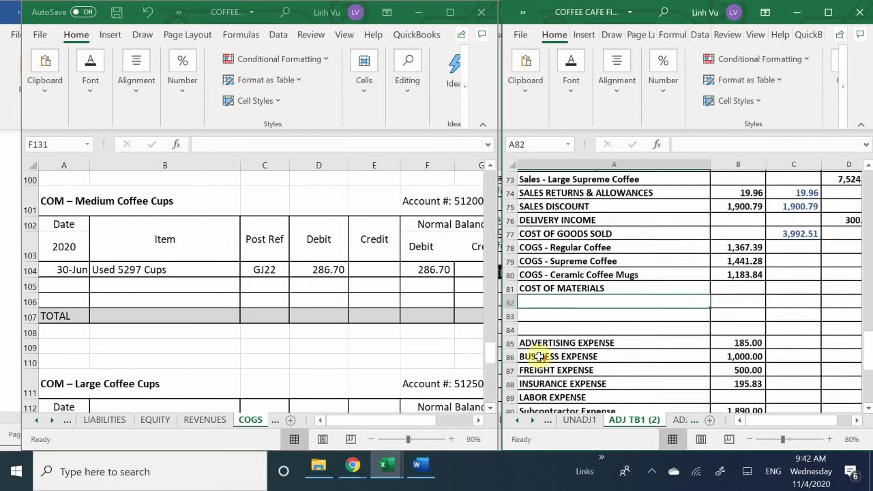
right_click(514, 329)
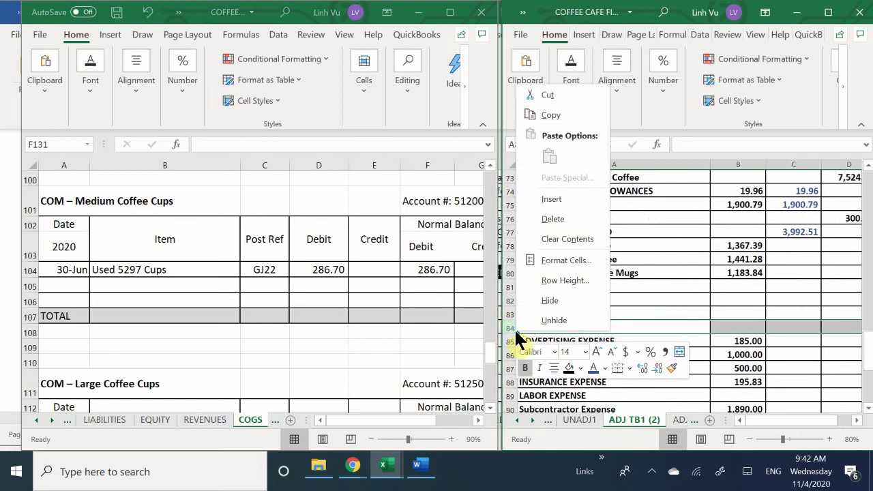
left_click(551, 199)
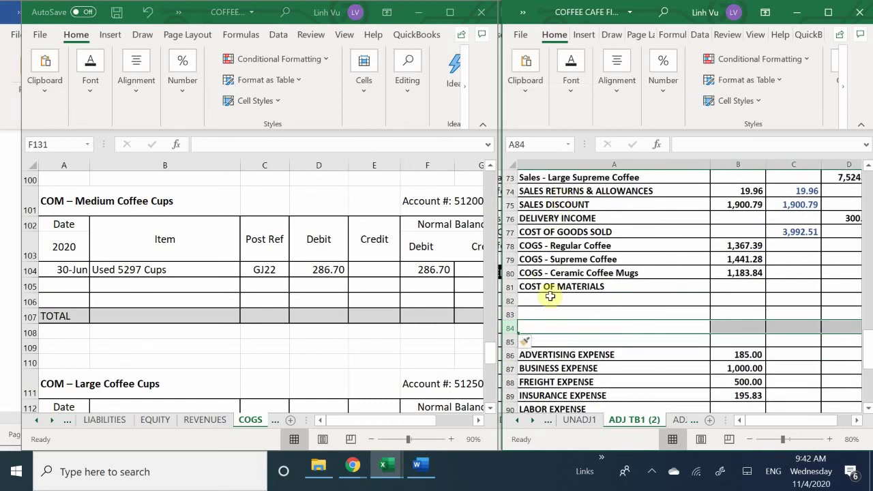
left_click(550, 298)
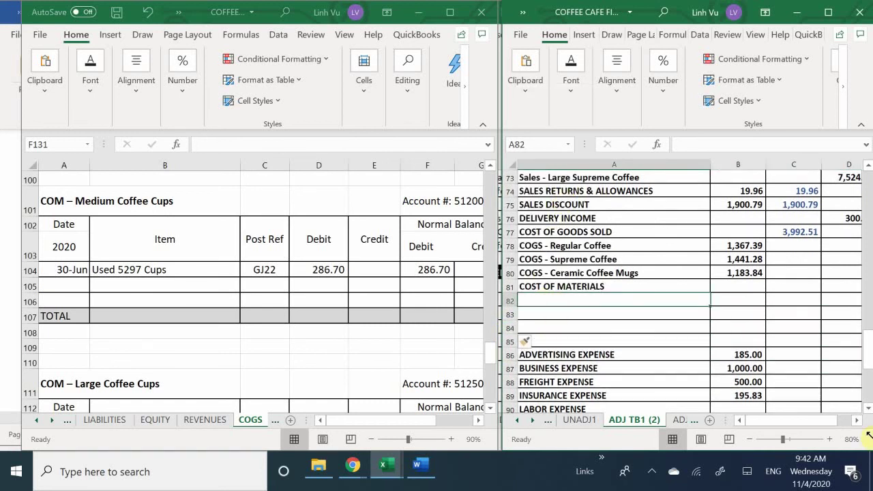
type("x")
key("BackSpace")
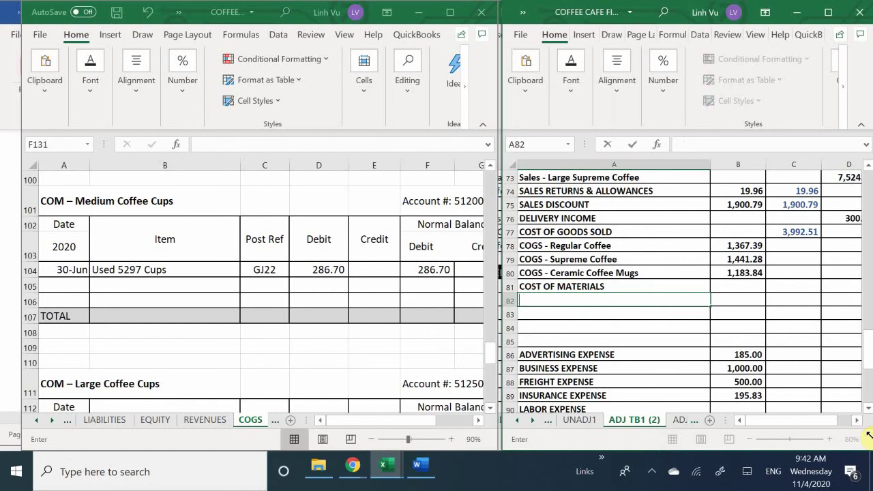
type("CON")
key("BackSpace")
type("M")
key("Tab")
type("-")
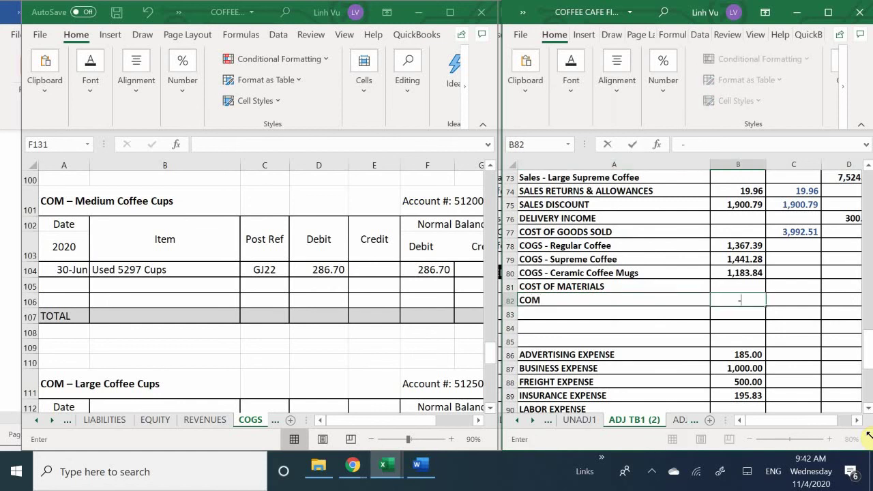
key("Return")
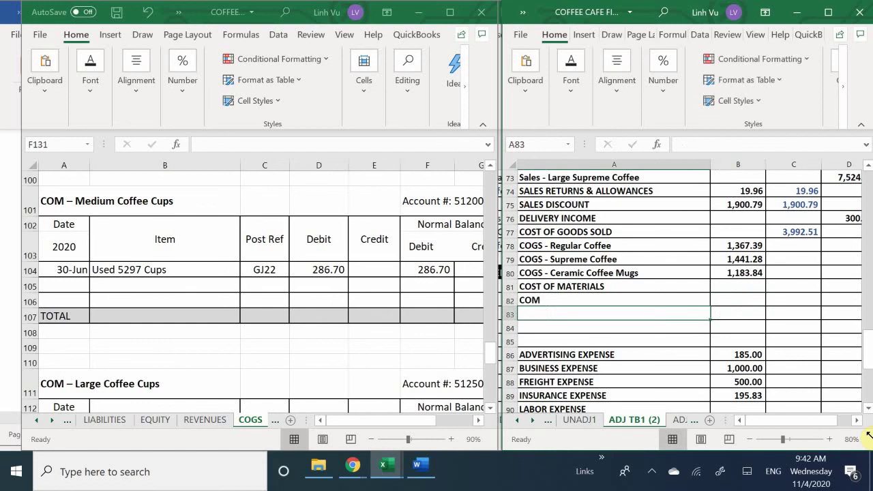
key("Up")
Step: Enter the account name "COM - Medium Coffee Cups" in A82, under COST OF MATERIALS
type("CON")
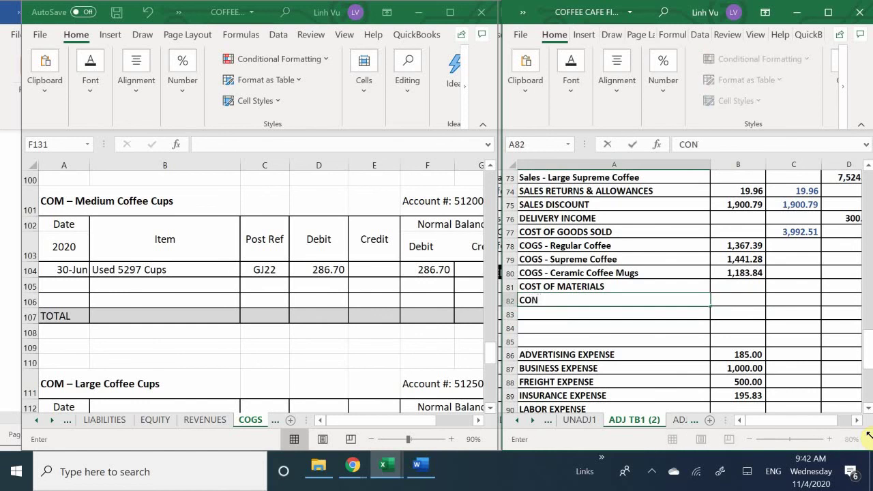
key("BackSpace")
type("M - Medium ")
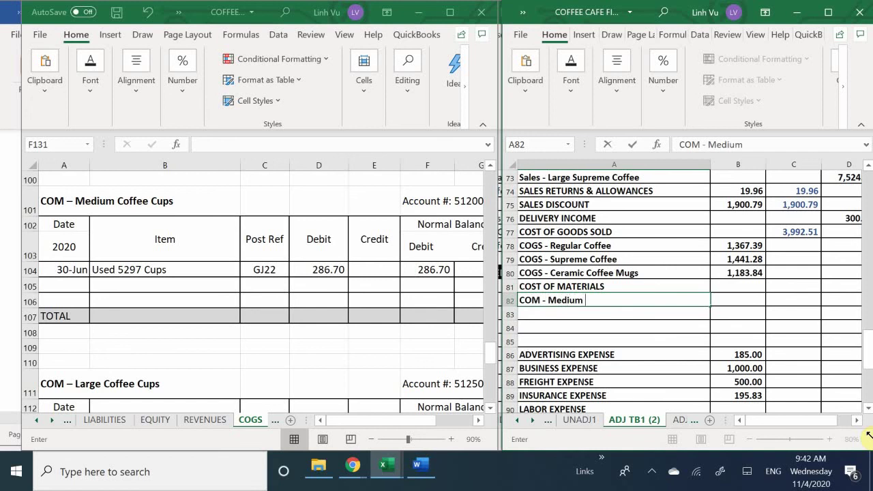
type("Coffee Cu")
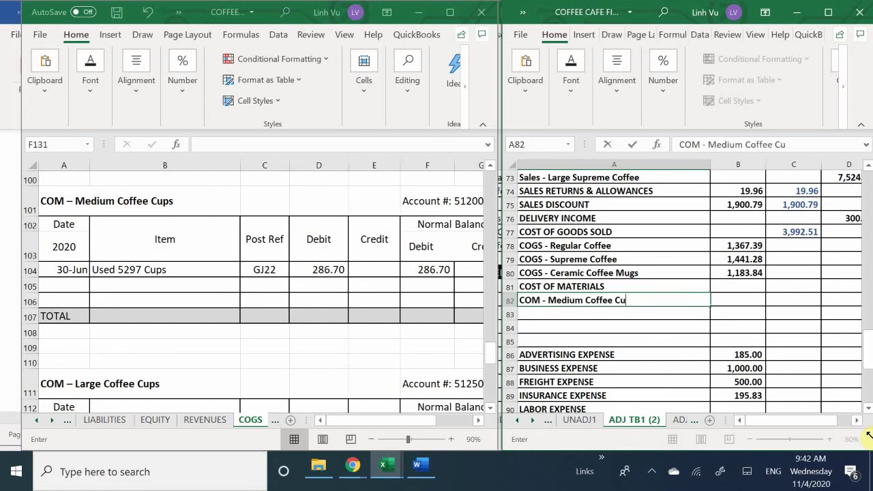
type("ps")
key("Return")
Step: Enter the account name "COM - Large Coffee Cups" in A83
type("CO")
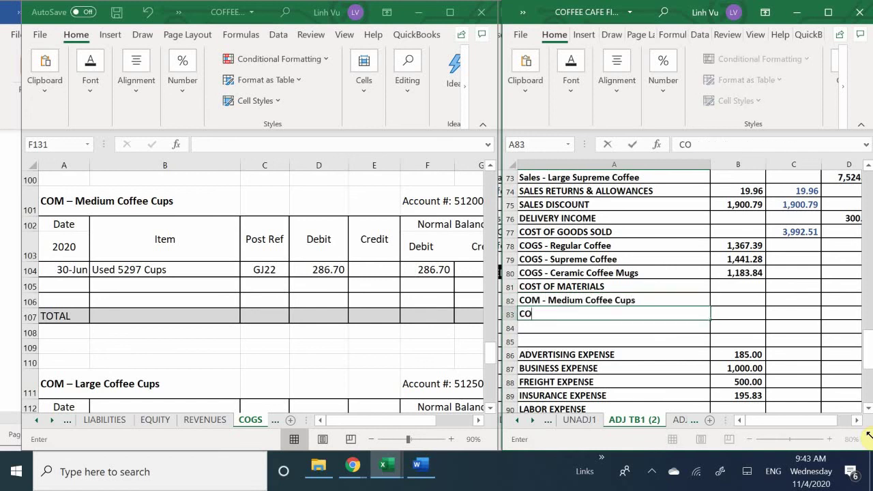
type("M")
key("BackSpace")
type("- Large")
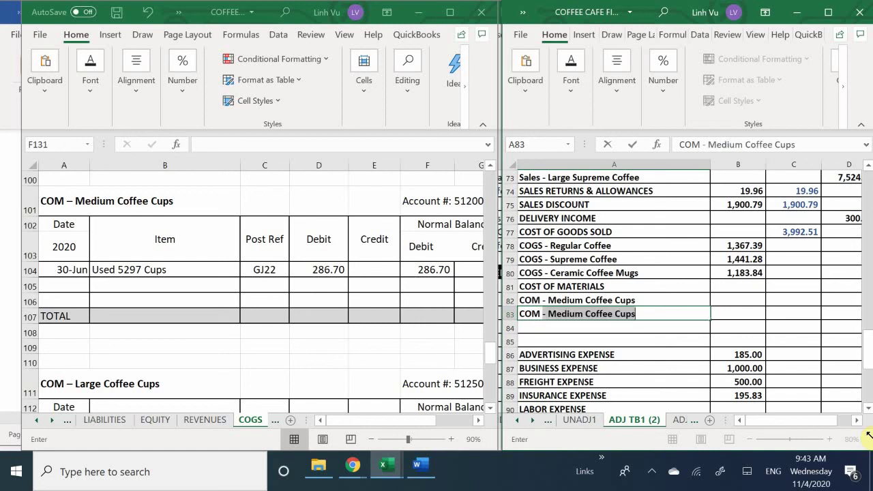
type(" C")
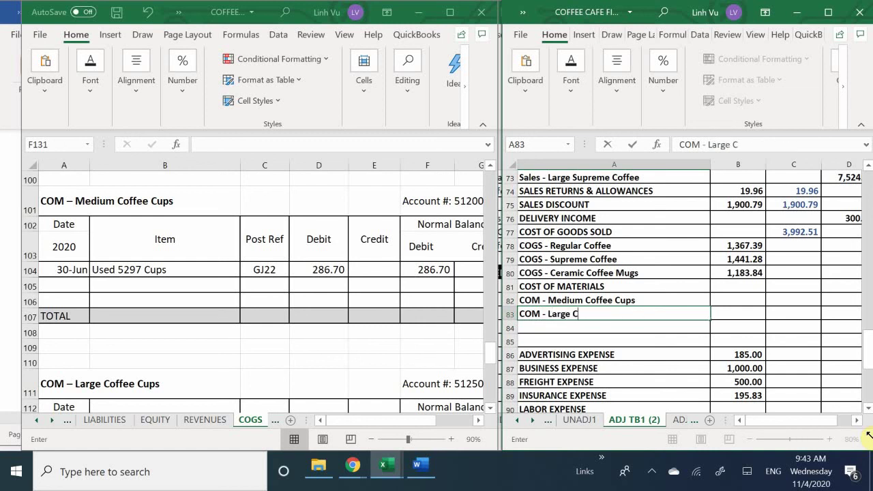
type("offee Cups")
key("Return")
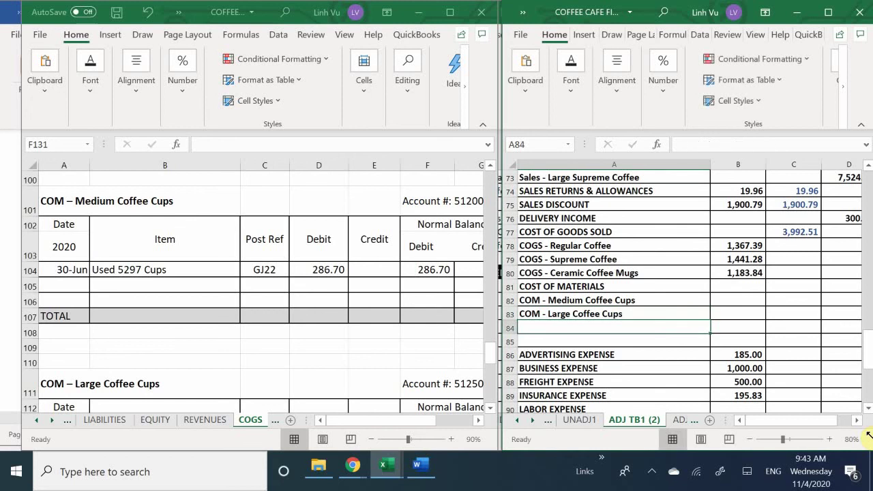
Step: Add the account names "COM - Sugar" in A84 and "COM - Creamer" in A85
type("CP")
key("BackSpace")
type("OM")
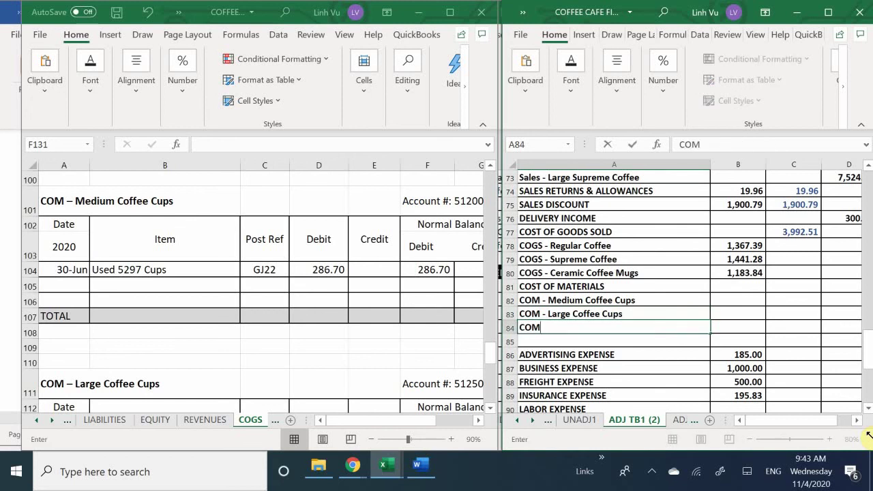
type(" - Sugar")
key("Return")
type("CO")
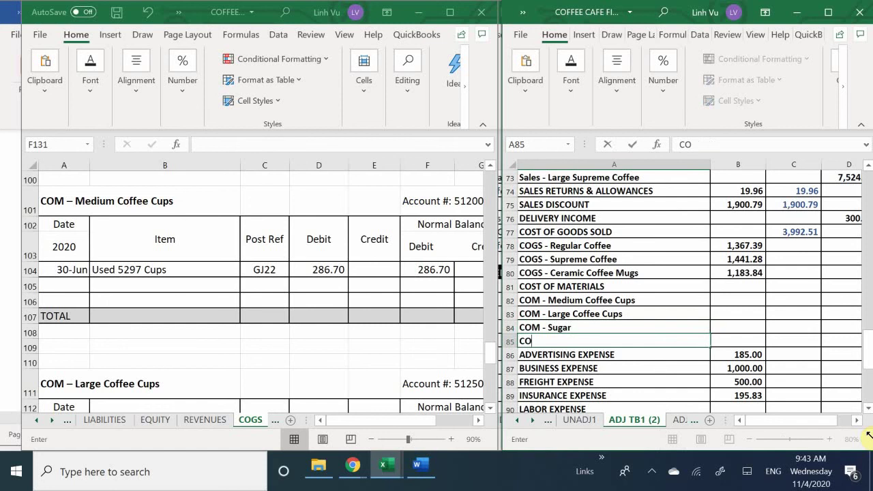
type("M - Creamer")
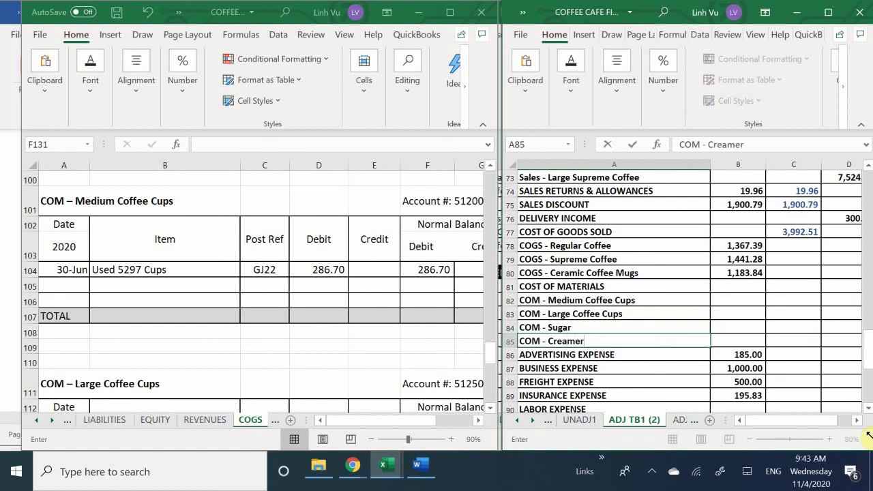
key("Return")
Step: Enter the ledger's medium coffee cups balance of 286.70 as a debit in B82
key("Right")
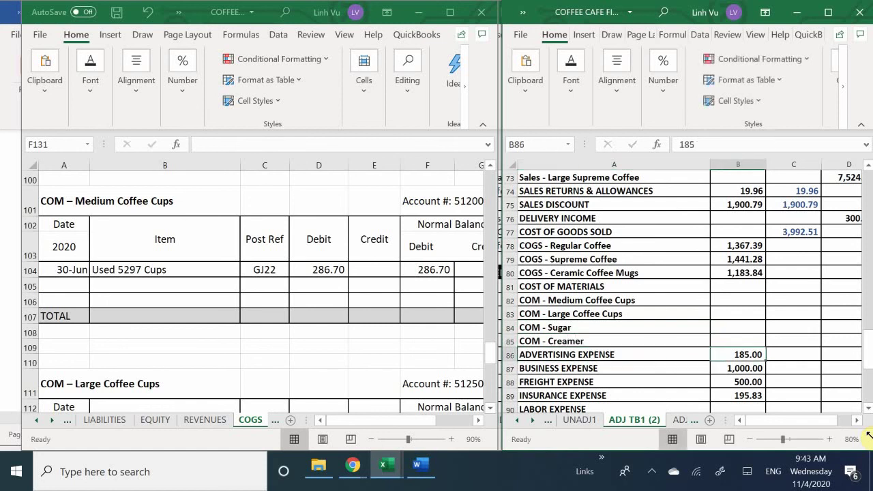
key("Up")
key("Up")
key("Up")
key("Up")
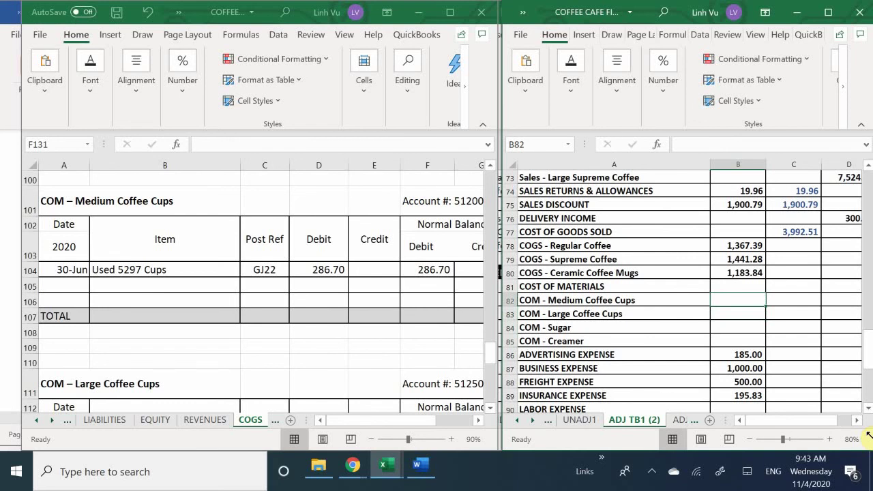
type("2")
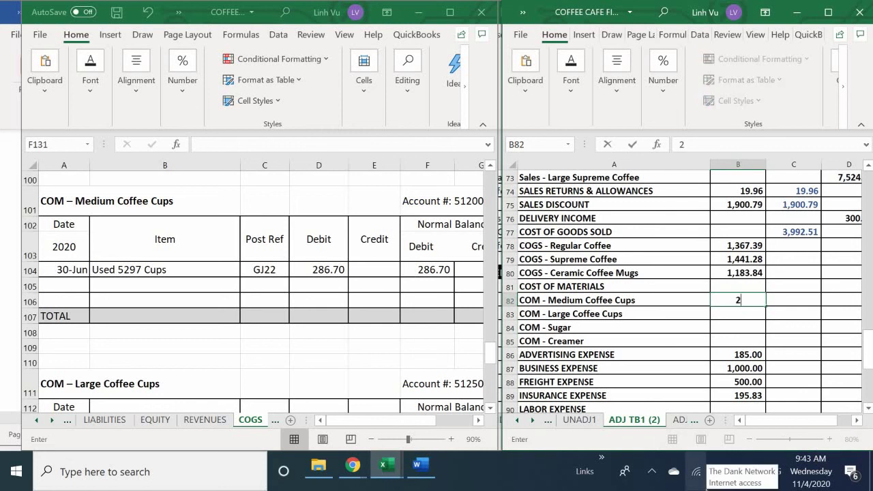
type("86.70")
key("Return")
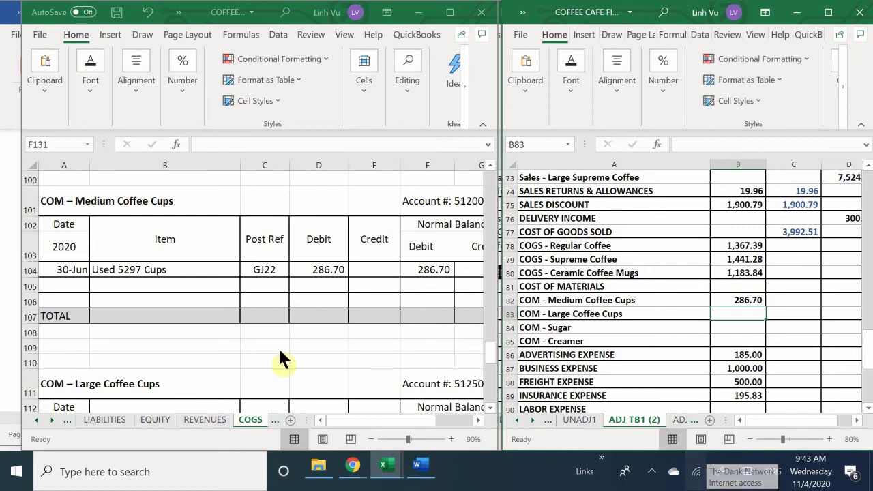
Step: Find the COM – Large Coffee Cups balance in the ledger and enter 351.63 as its debit in B83
scroll(461, 335, "down", 2)
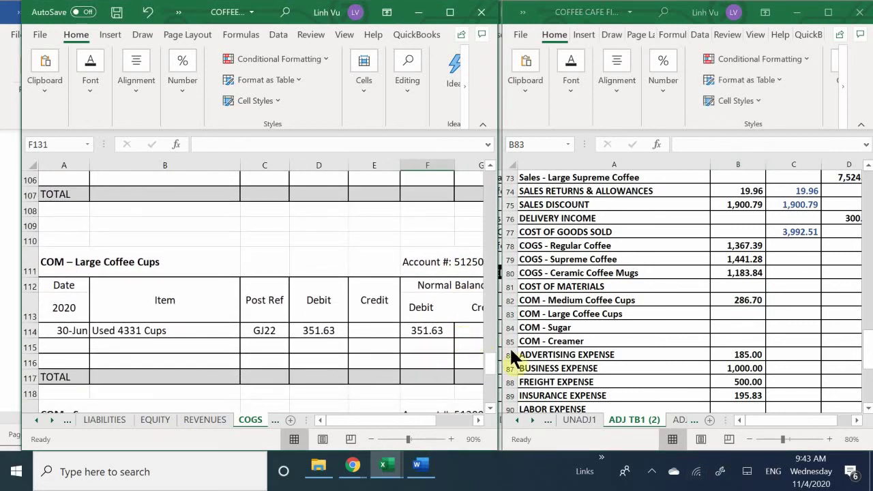
left_click(727, 312)
double_click(727, 312)
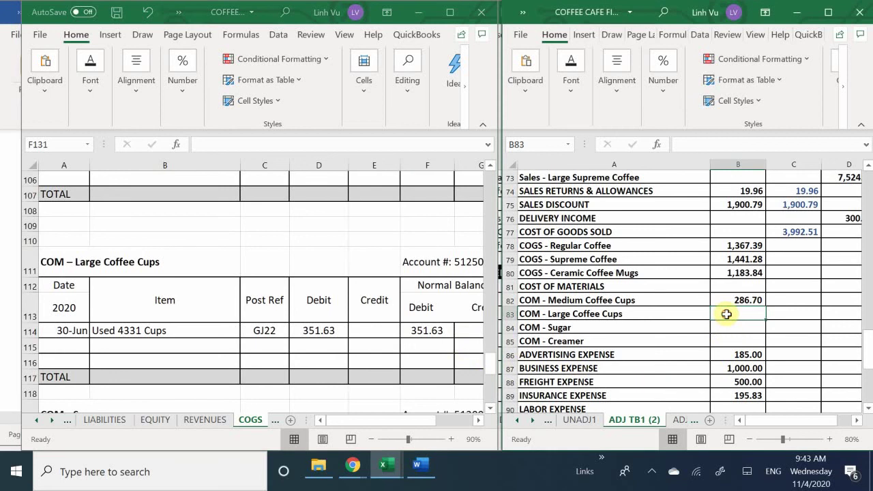
type("3")
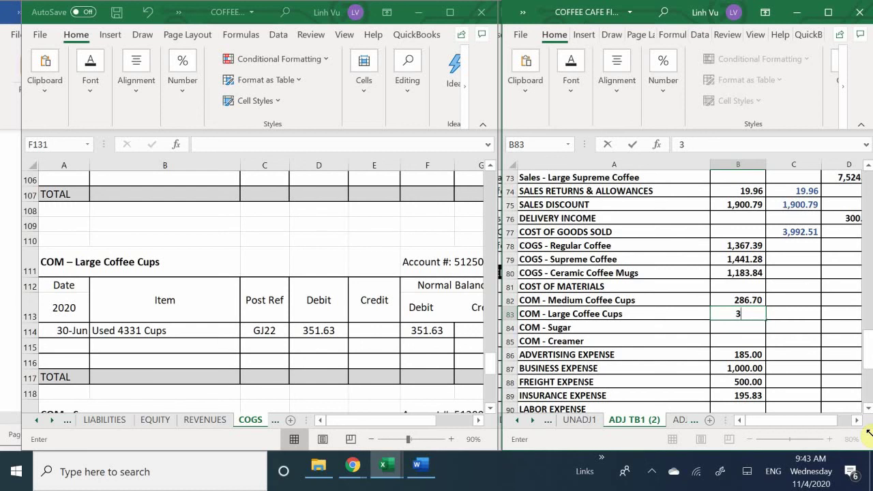
type("51.63")
key("Return")
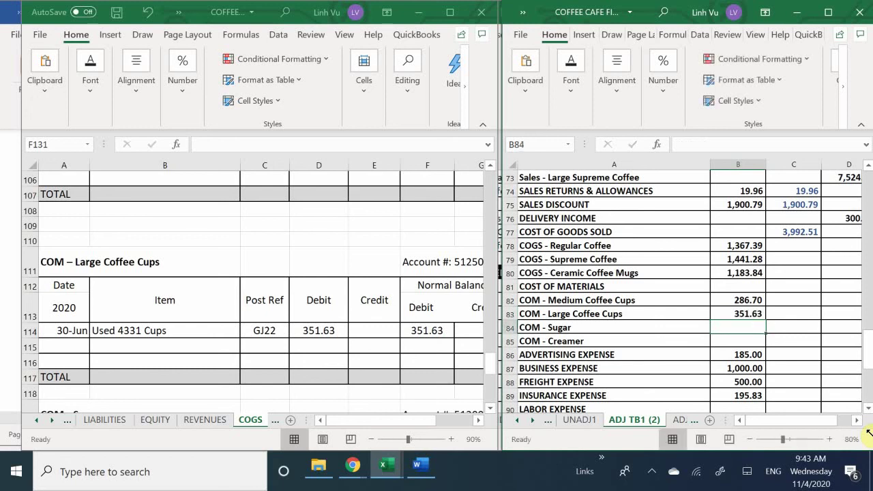
Step: Find the COM - Sugar debit balance in the ledger and select its debit cell B84 on the trial balance
left_click(374, 328)
scroll(379, 331, "down", 1)
scroll(379, 331, "down", 2)
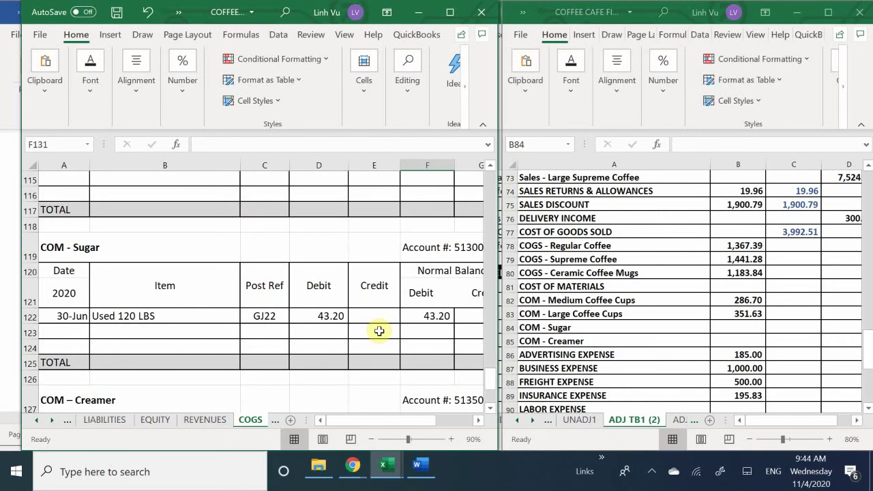
left_click(723, 323)
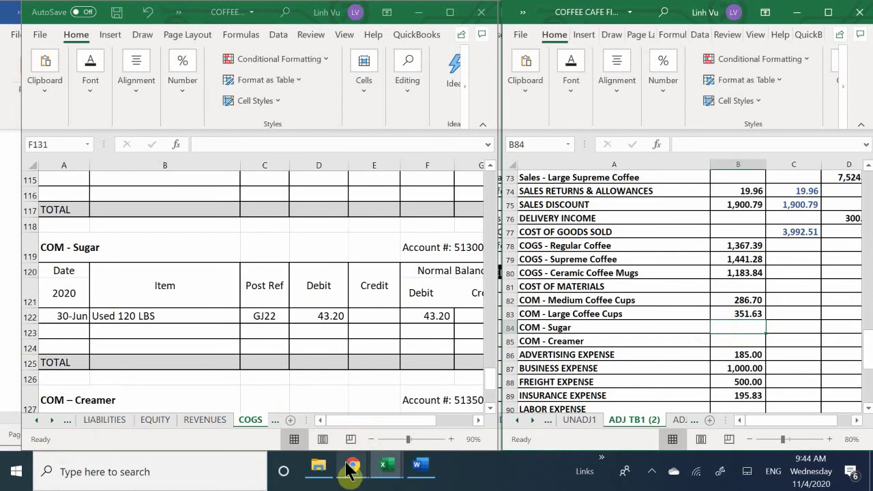
Step: Switch to the Google Meet call in Chrome and mute one participant for everyone in the call
mouse_move(347, 471)
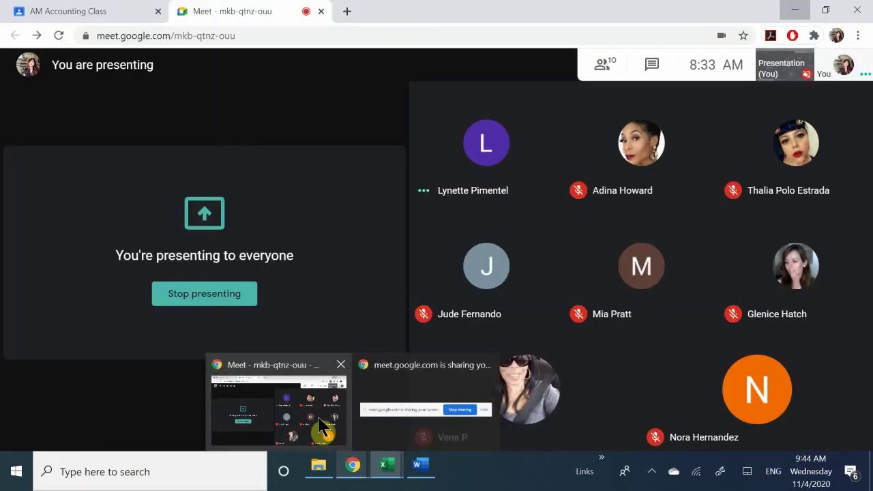
left_click(324, 426)
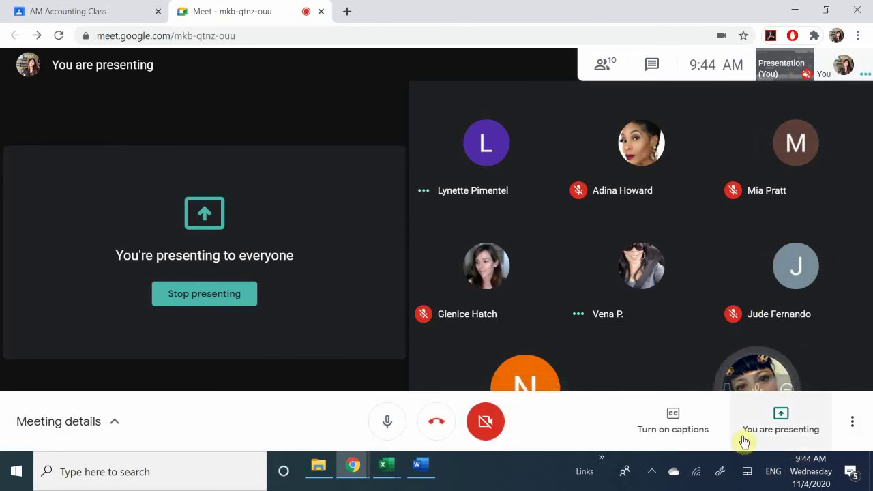
left_click(756, 390)
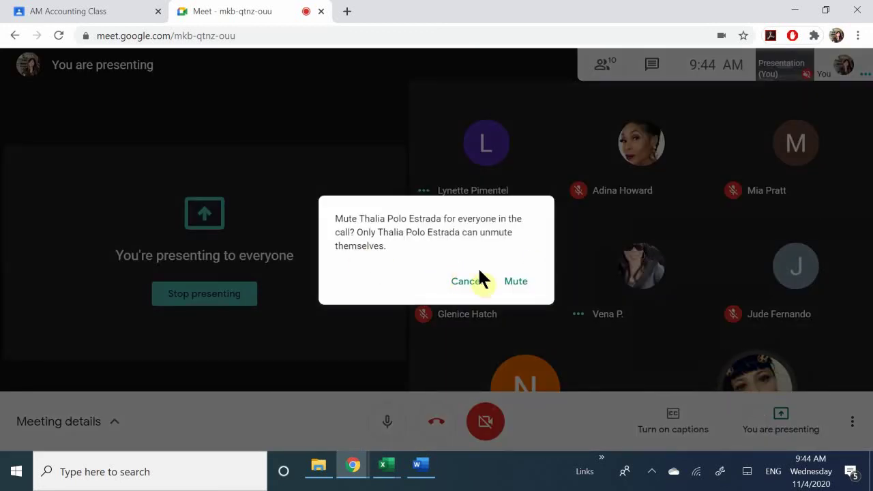
left_click(515, 281)
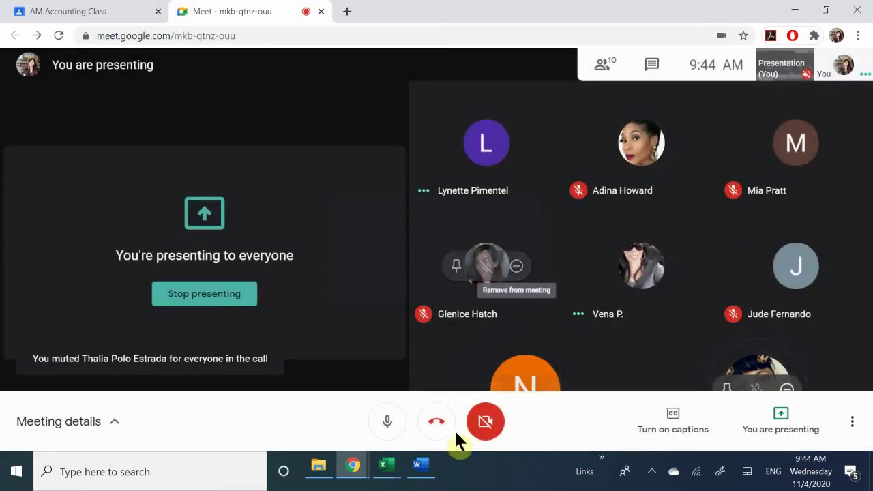
Step: Switch back to Excel and bring up the adjusted trial balance workbook alongside the ledger's COM - Sugar account
left_click(388, 467)
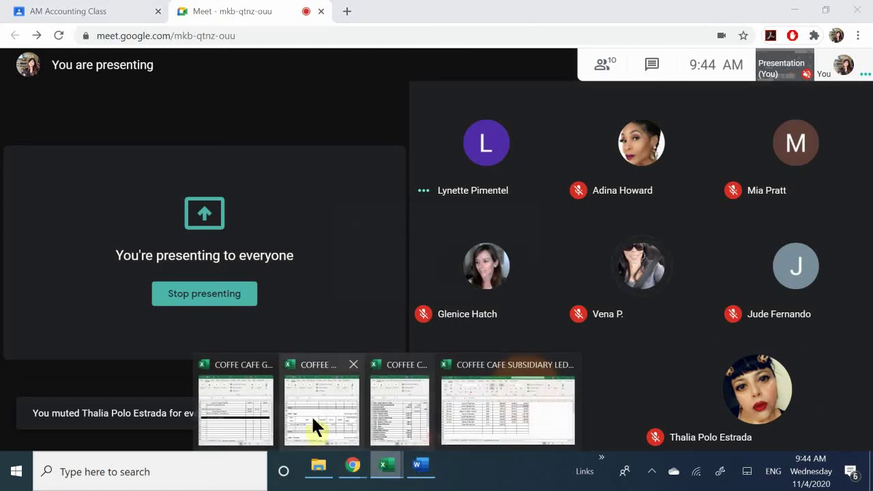
left_click(270, 427)
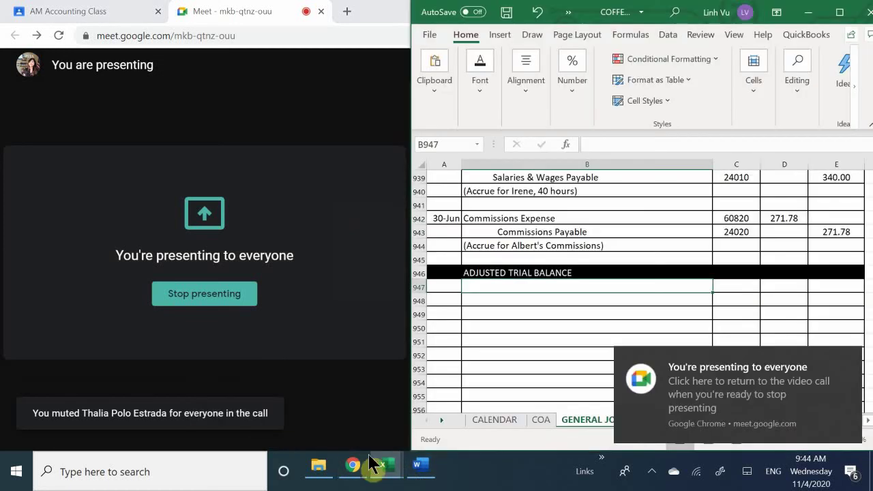
left_click(423, 467)
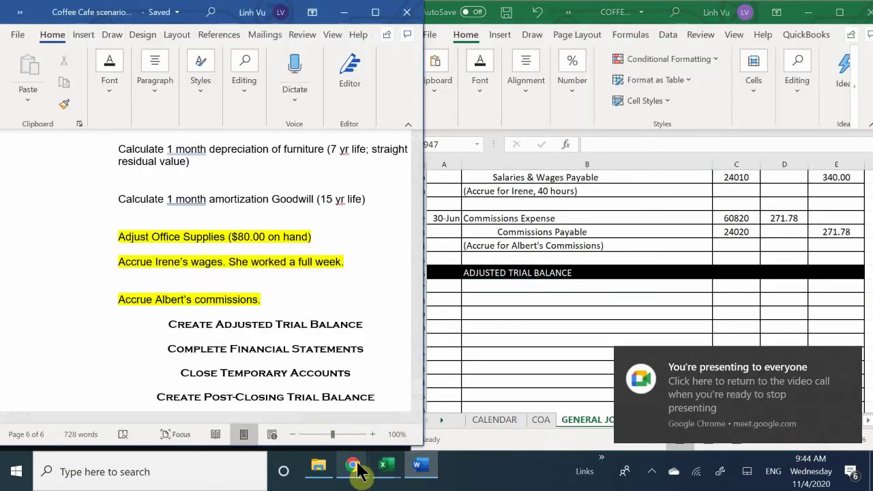
mouse_move(358, 470)
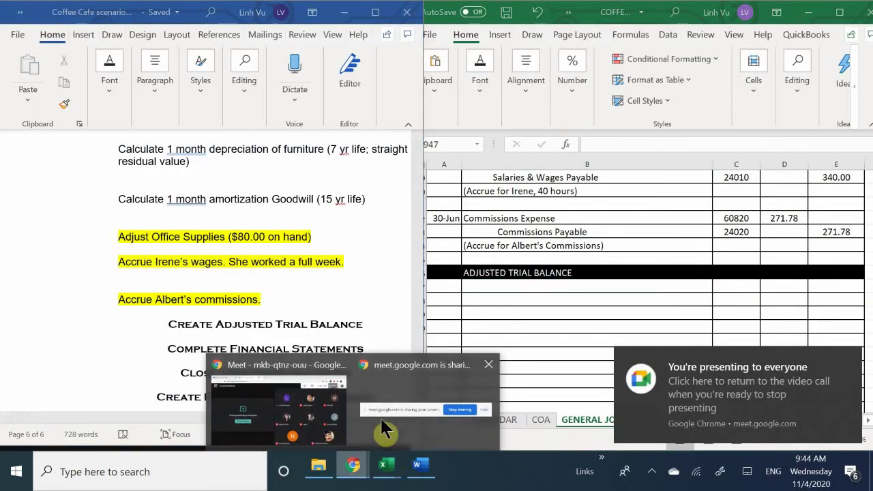
left_click(486, 291)
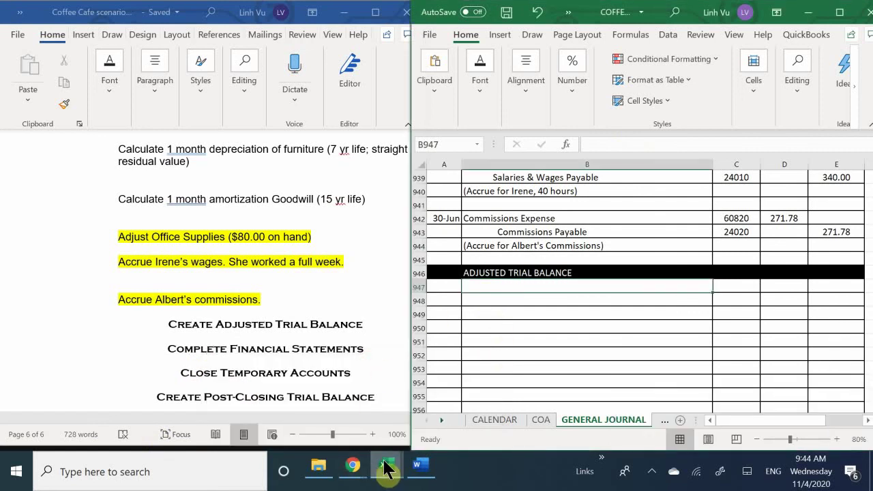
mouse_move(385, 468)
left_click(396, 399)
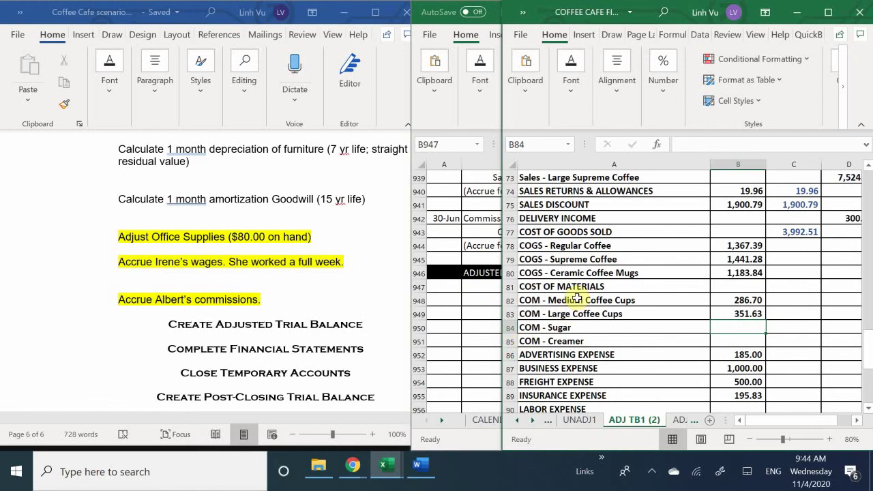
mouse_move(390, 470)
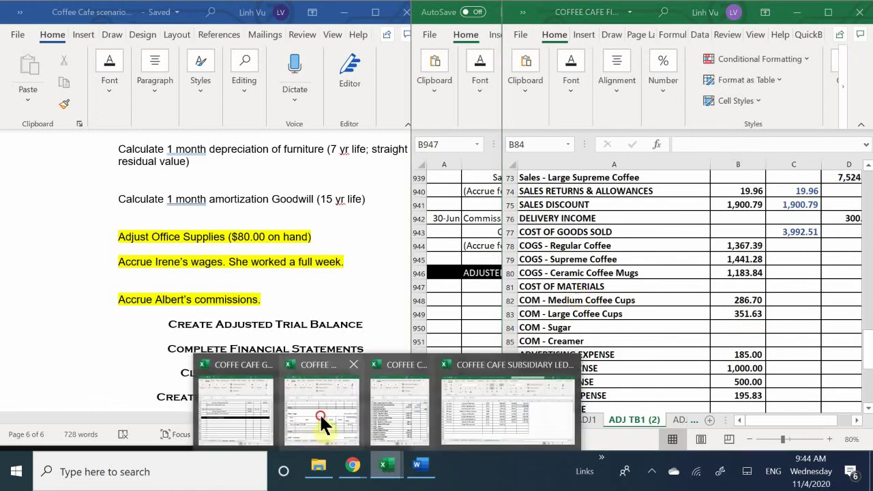
left_click(321, 419)
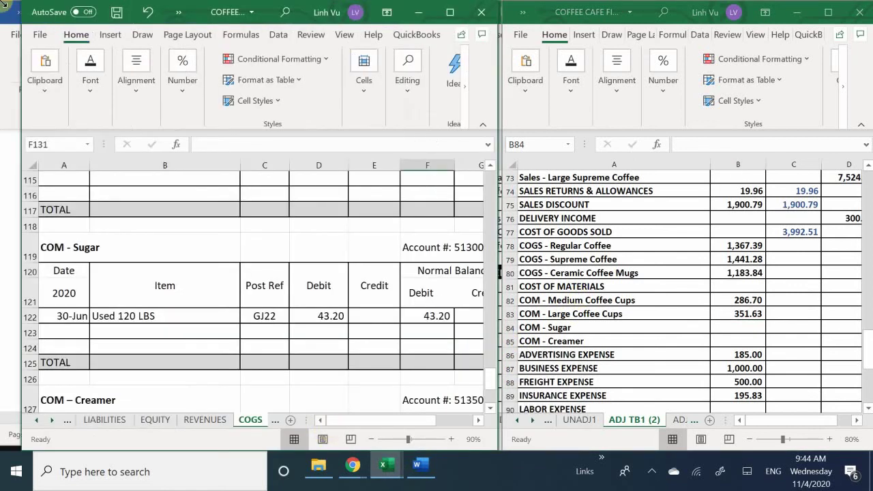
Step: Enter the ledger's COM - Sugar balance of 43.20 as a debit in B84
left_click(759, 338)
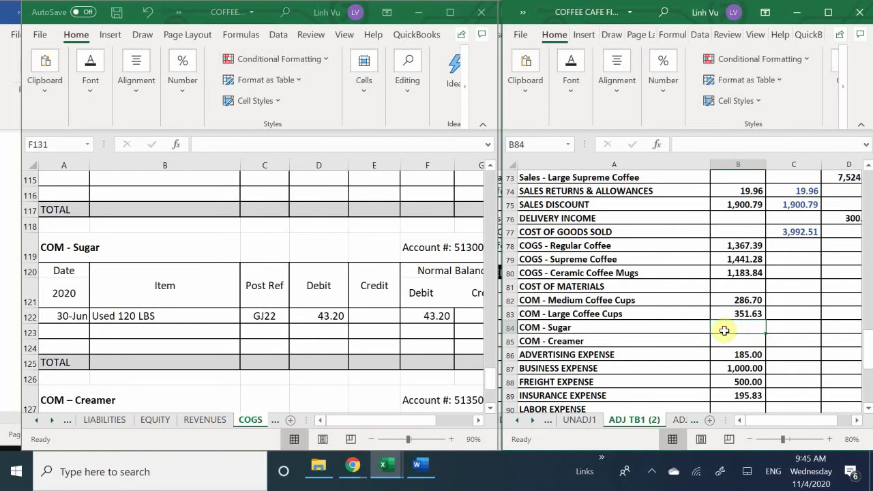
type("43.20")
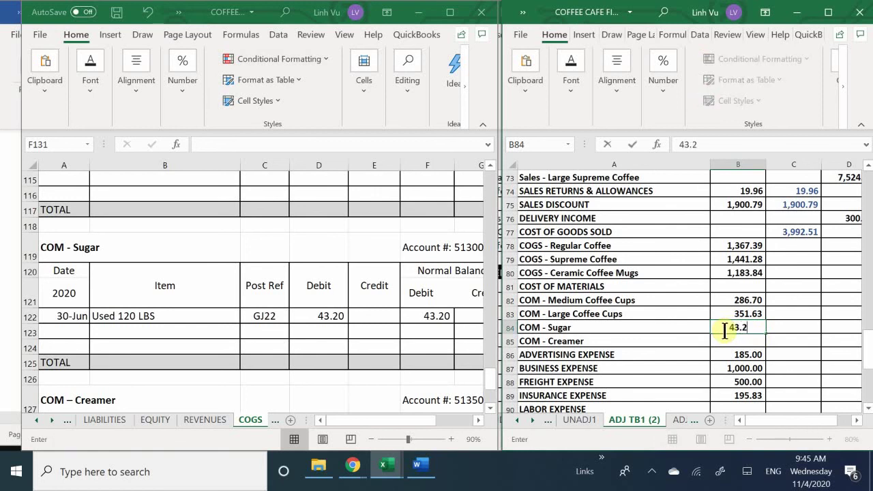
key("Return")
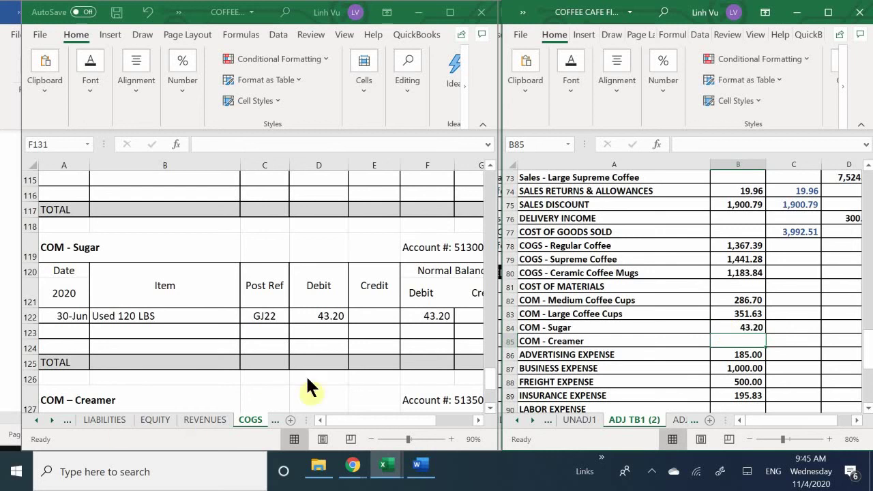
Step: Find the COM – Creamer balance in the ledger and enter 359.26 as its debit in B85
scroll(325, 365, "down", 3)
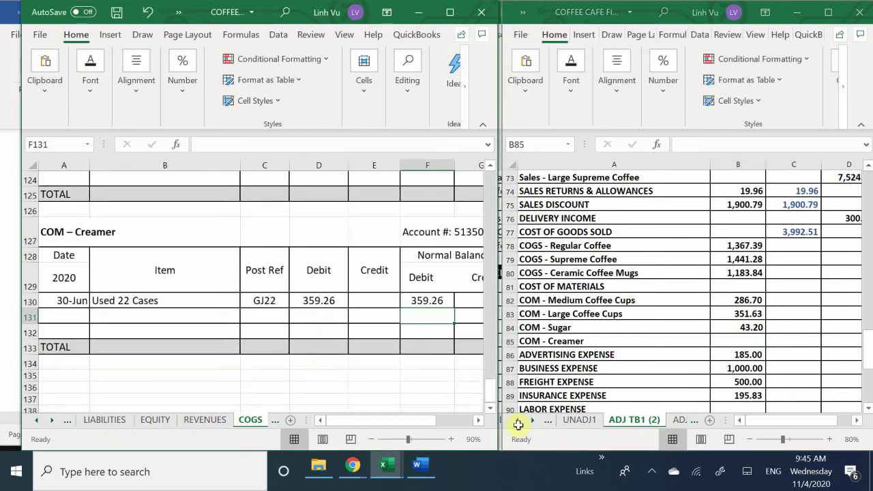
left_click(734, 340)
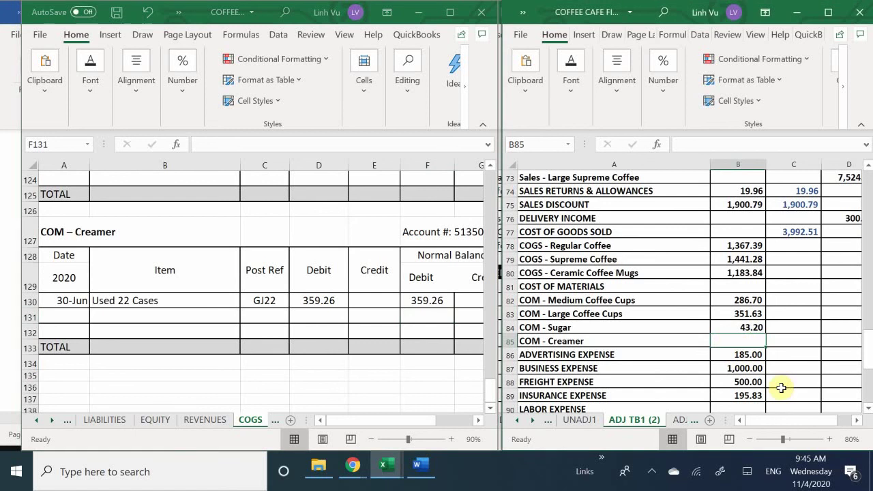
type("359.")
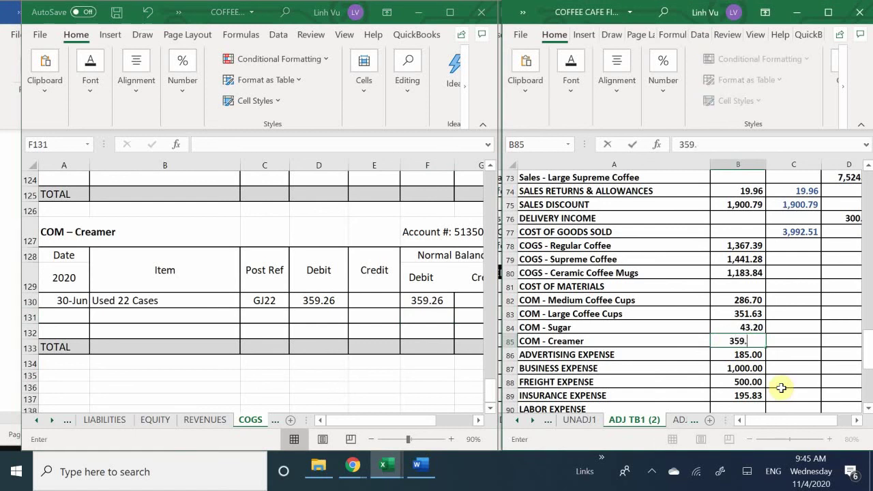
type("26")
key("Return")
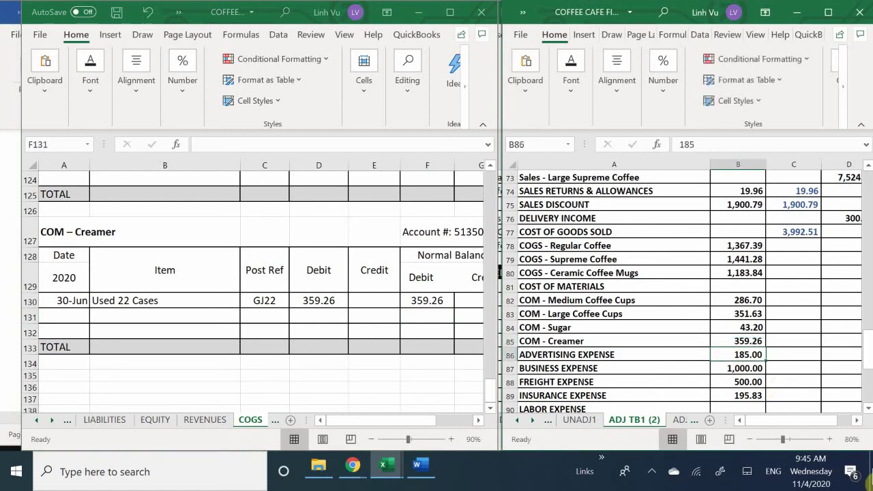
Step: Total the four COM debits with a SUM of B82:B85 in the Cost of Materials summary cell C81
left_click(788, 287)
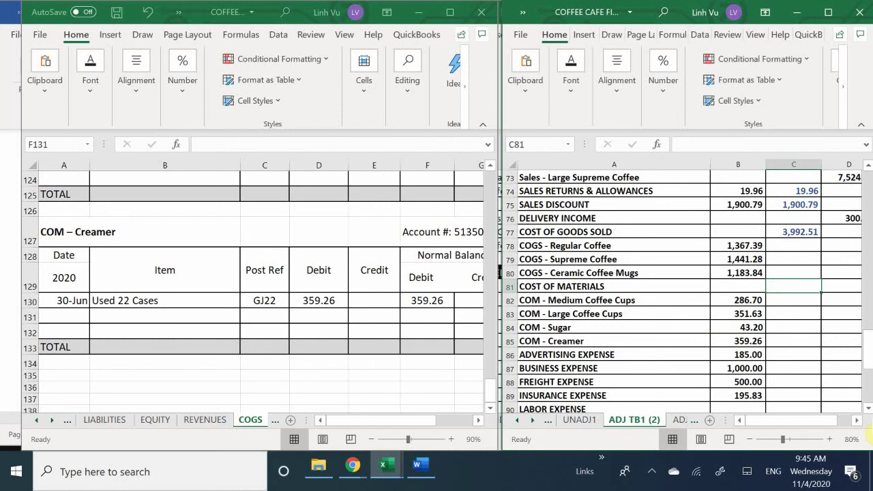
type("=sy")
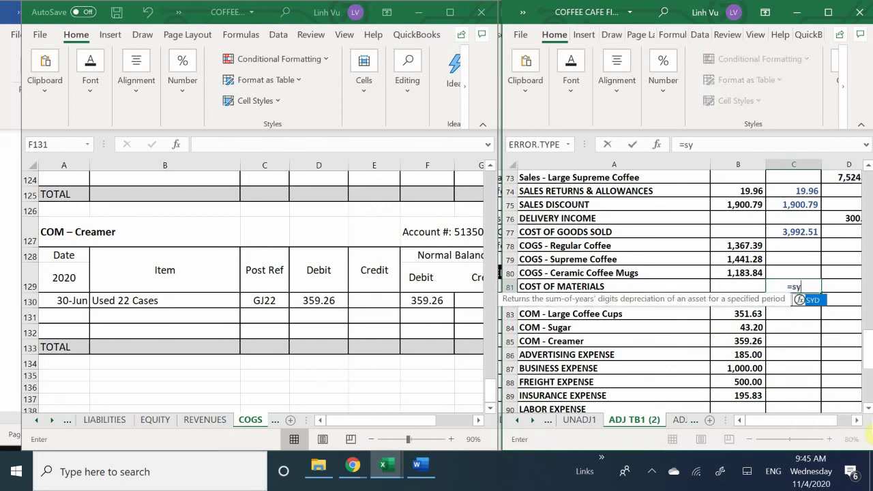
key("BackSpace")
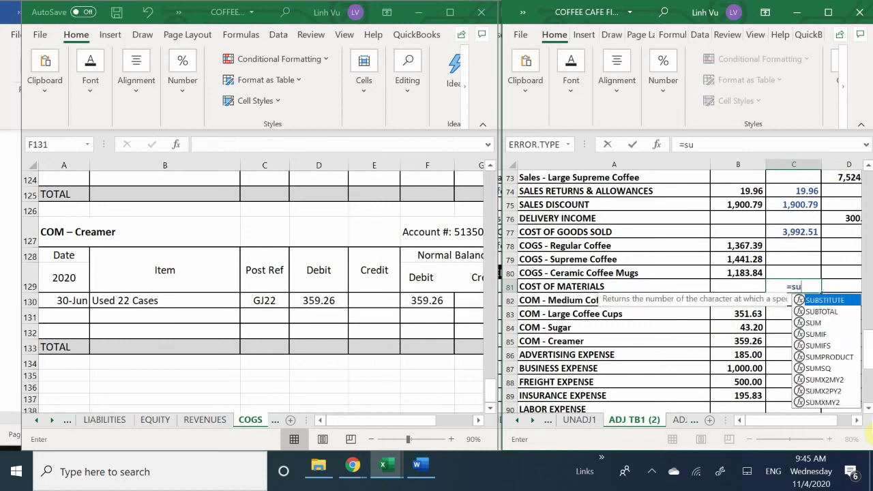
type("un")
key("BackSpace")
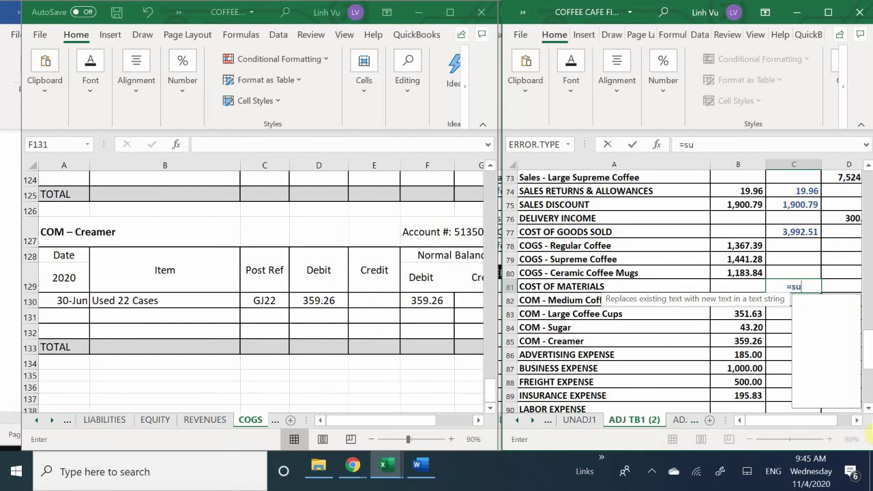
type("m")
key("Tab")
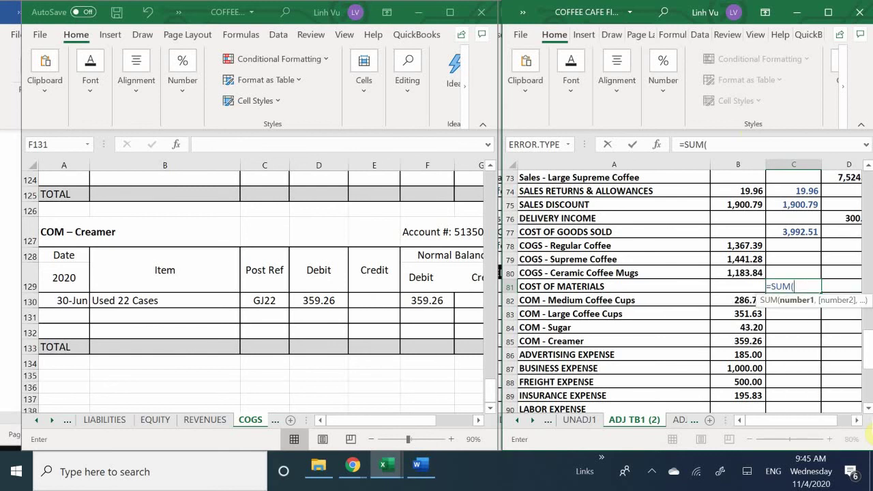
left_click_drag(747, 299, 747, 343)
key("Return")
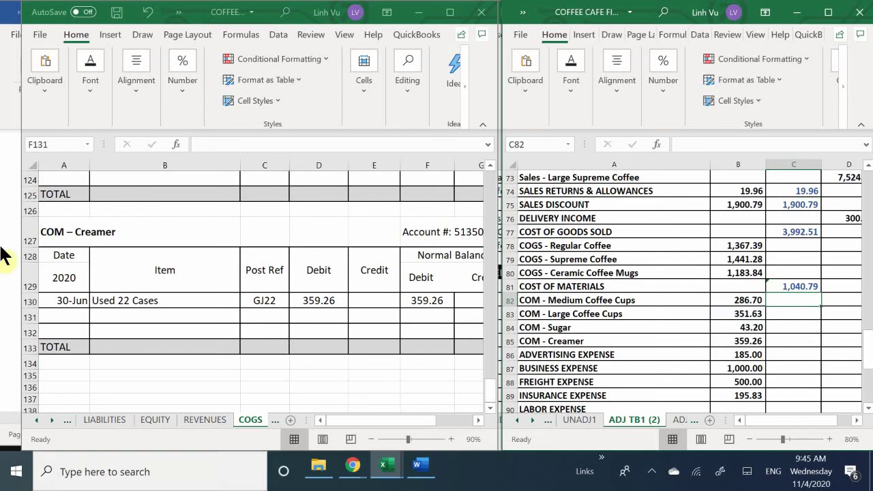
Step: Open the ledger's EXPENSES - OP sheet and go to the Advertising Expense account at its start
left_click(318, 382)
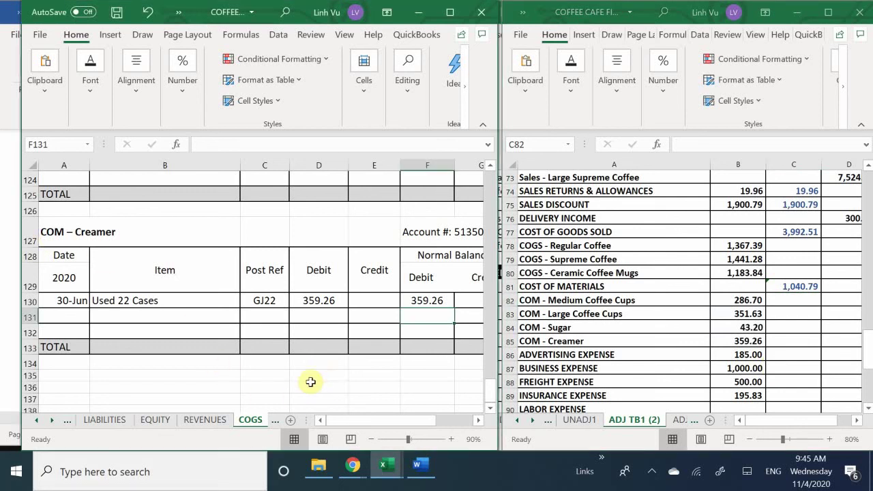
left_click(273, 418)
left_click(273, 418)
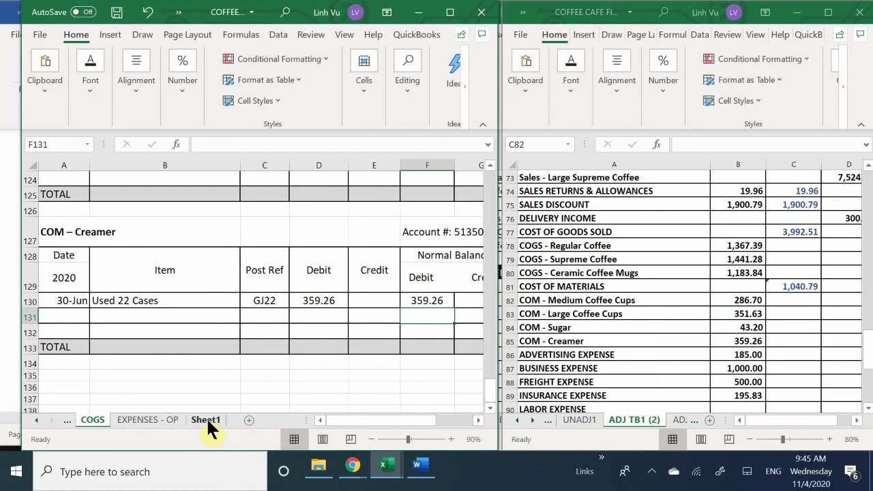
left_click(142, 420)
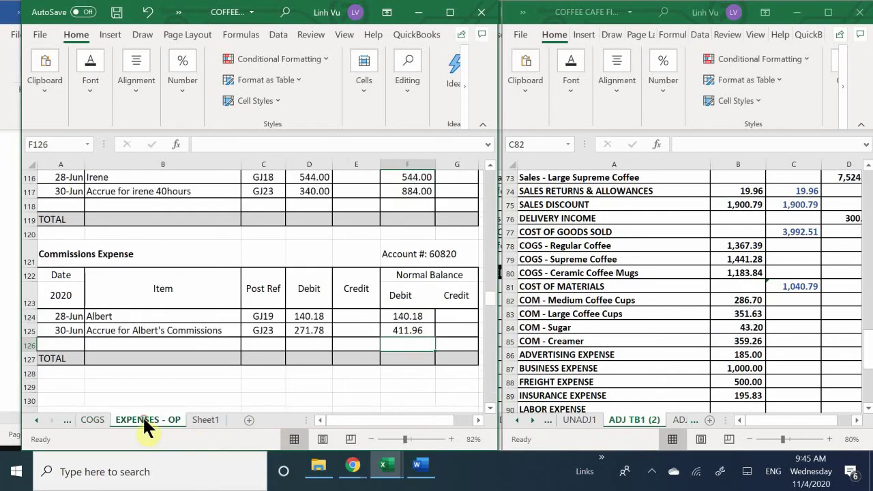
scroll(208, 237, "up", 20)
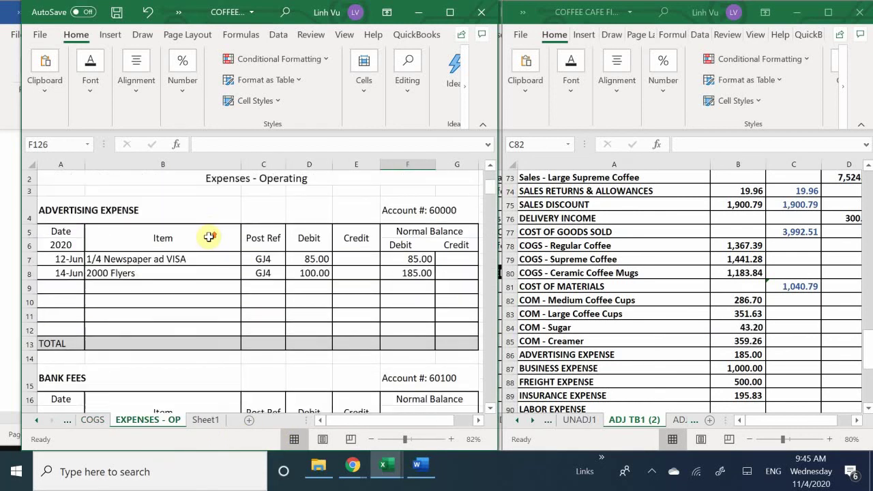
scroll(209, 237, "up", 1)
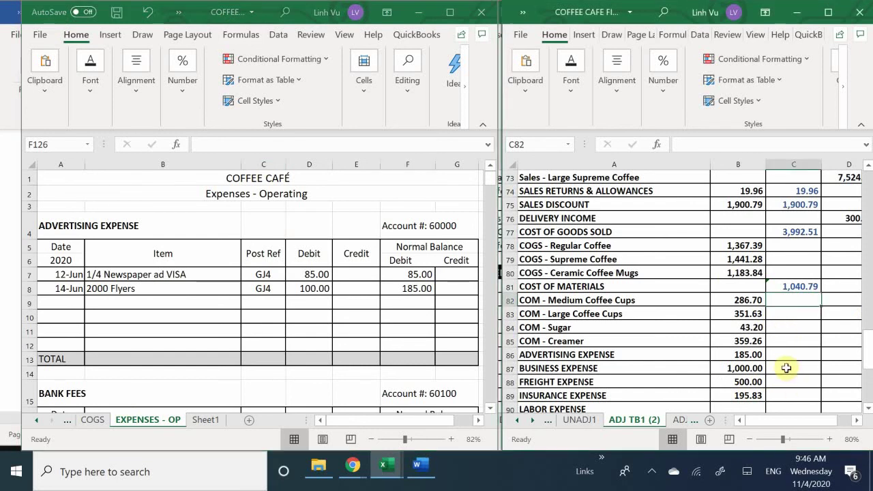
Step: Carry the Advertising Expense debit into summary cell C86 with a formula referencing B86
scroll(787, 368, "down", 1)
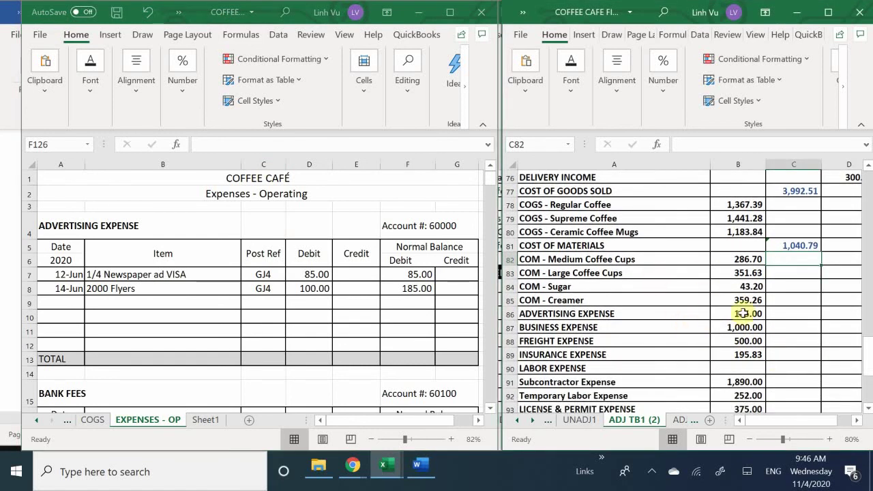
left_click(788, 311)
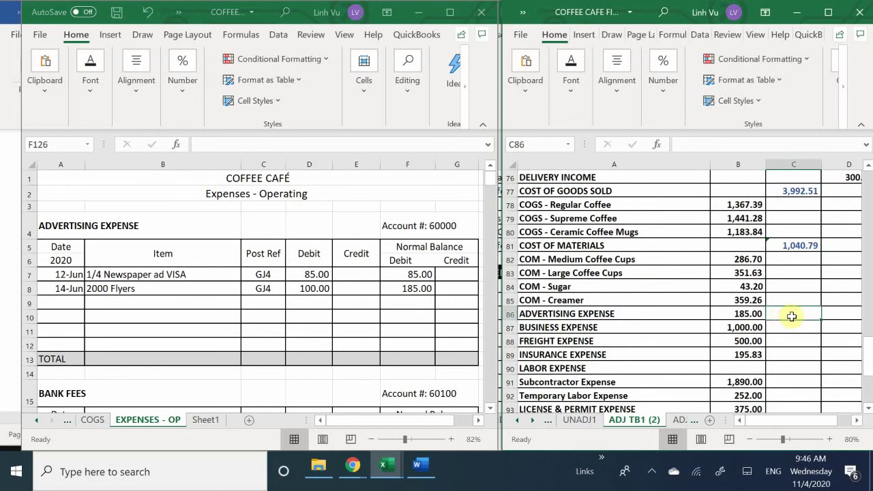
type("=")
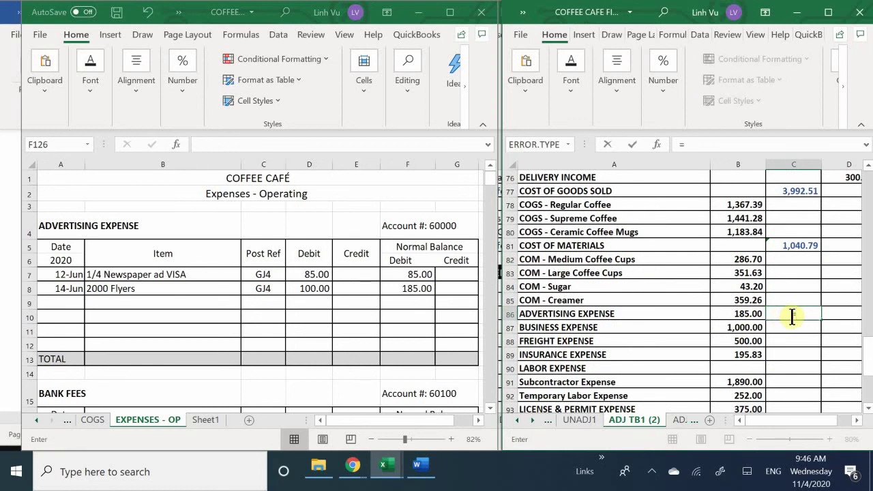
key("Left")
key("Return")
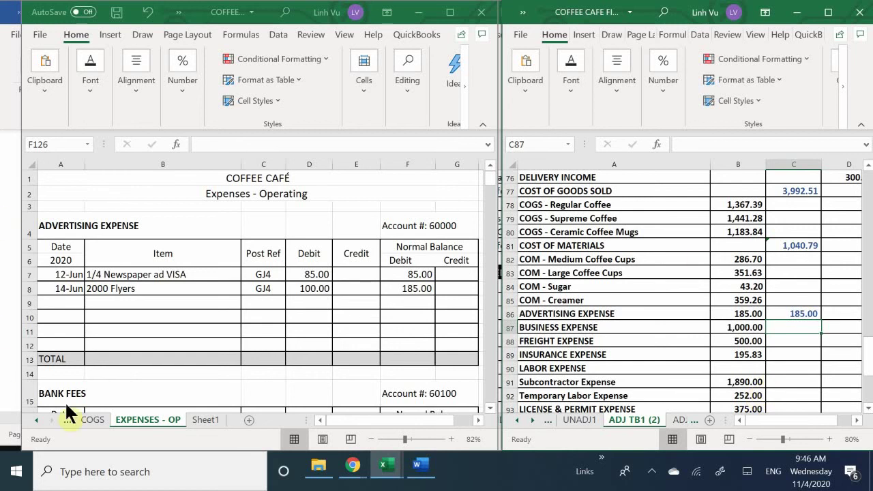
Step: Check the ledger's Bank Fees account and insert a blank row above BUSINESS EXPENSE in the adjusted trial balance
scroll(297, 339, "down", 3)
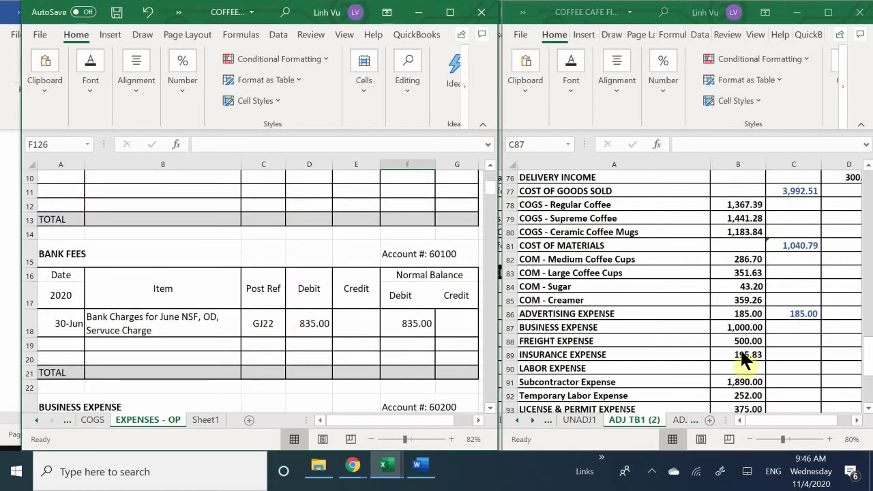
left_click(729, 329)
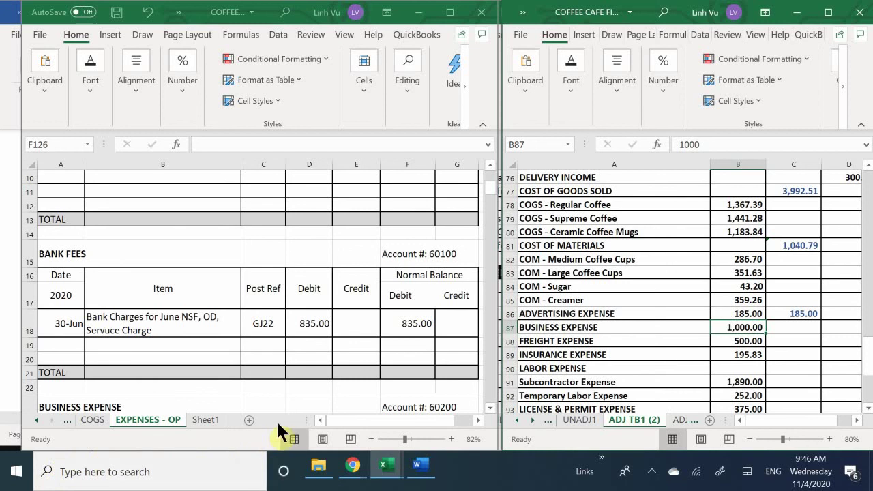
left_click(349, 418)
left_click_drag(357, 423, 368, 434)
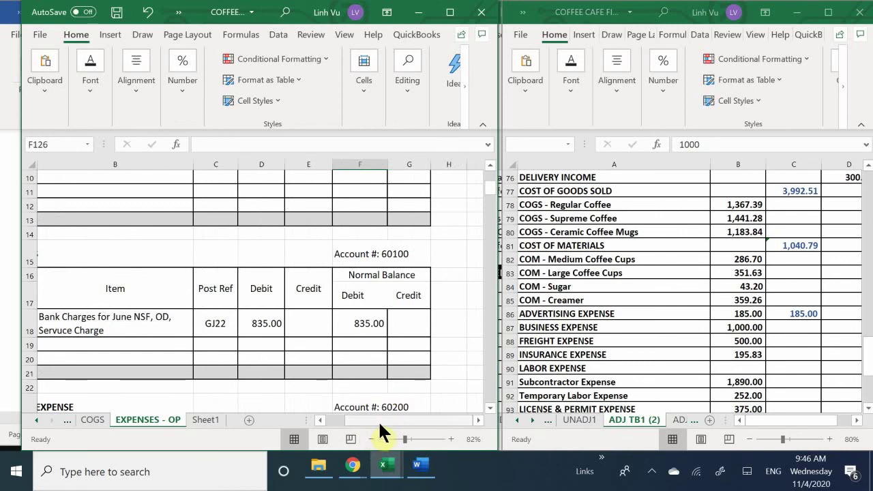
left_click_drag(375, 421, 288, 426)
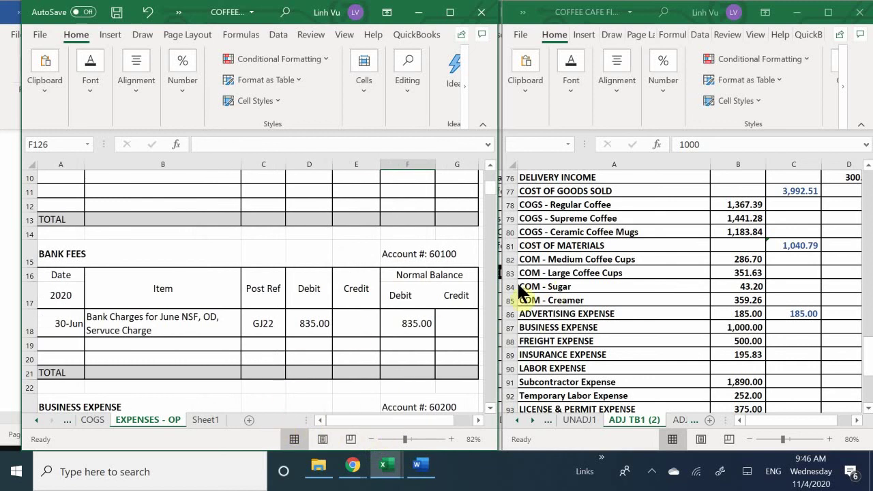
left_click(505, 327)
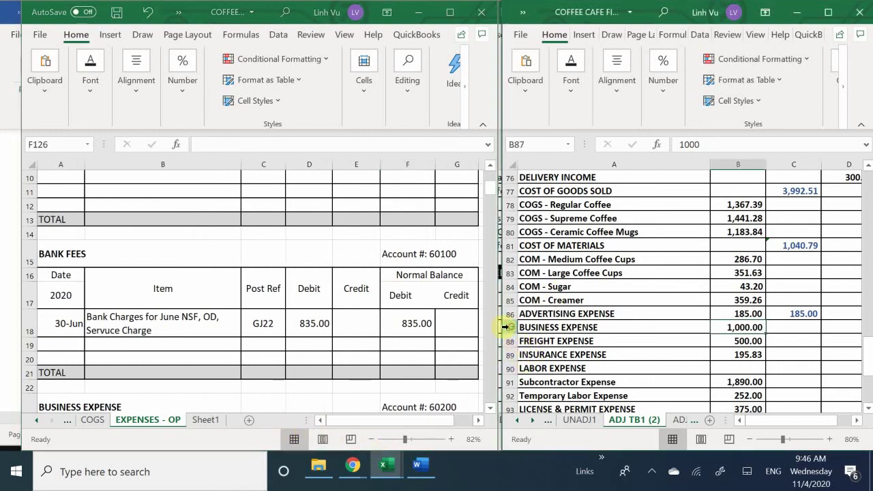
left_click(508, 328)
right_click(511, 329)
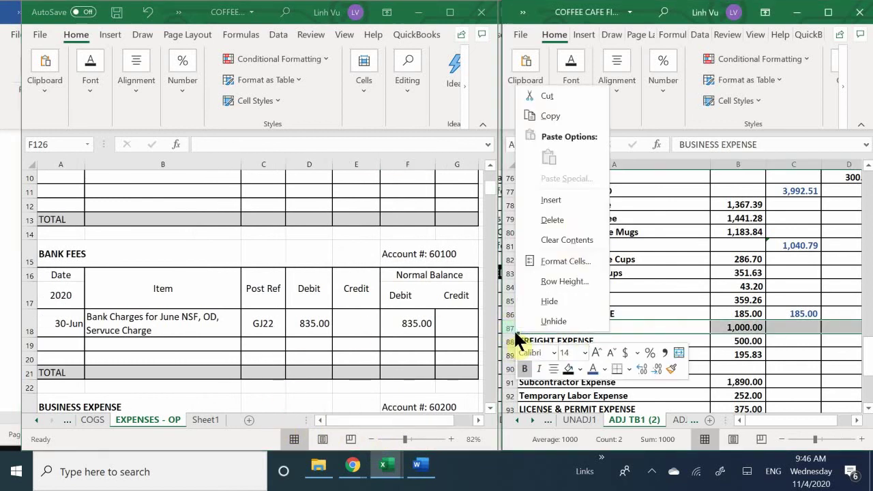
left_click(571, 203)
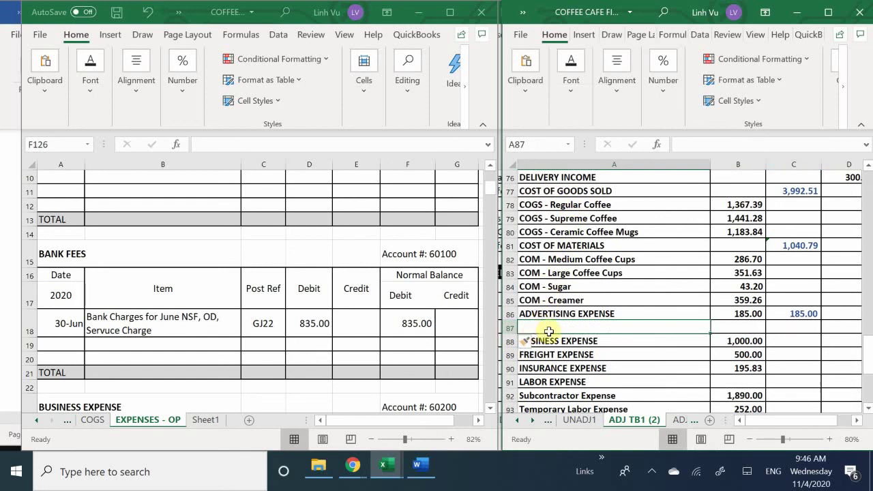
Step: Label the new row's account in A87 as BANK FEES
type("n")
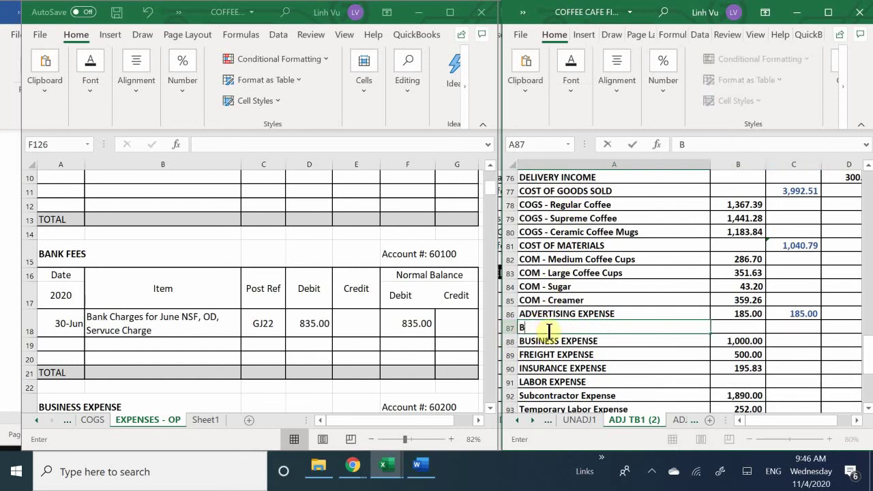
type("ABJ")
type("NK")
type(" FEW")
key("BackSpace")
type("ES")
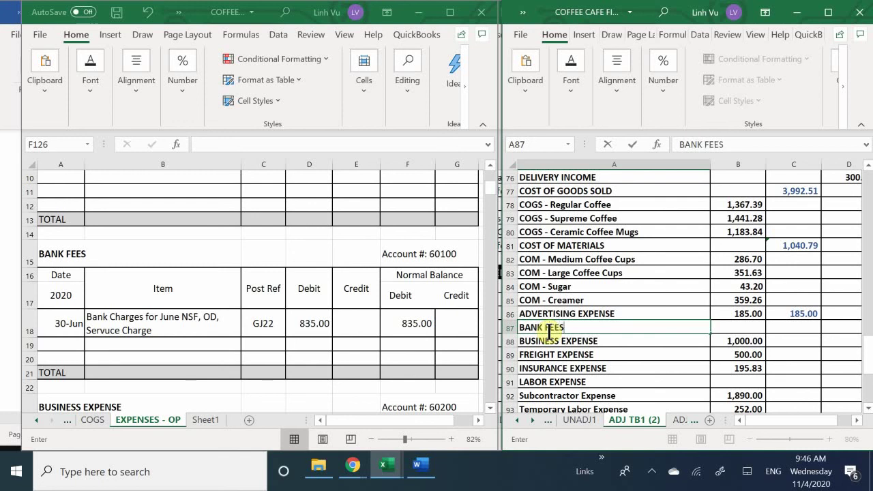
key("Return")
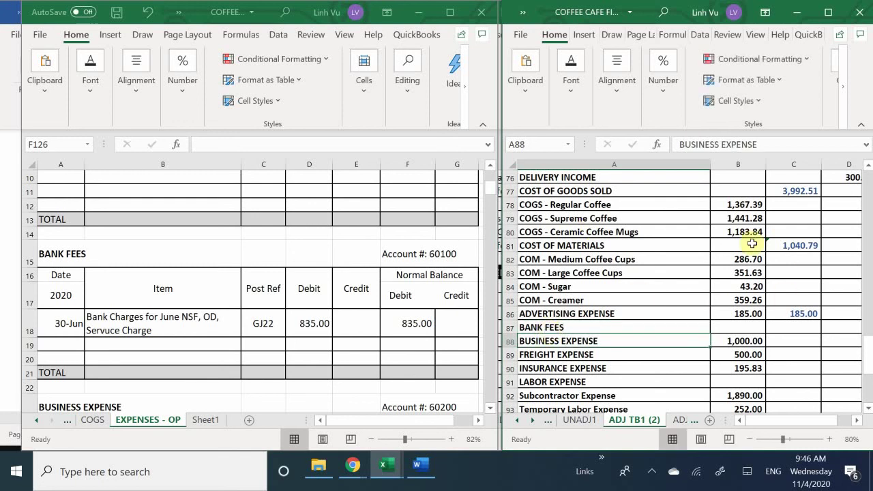
Step: Enter 835 as the Bank Fees debit in B87 and carry it into summary cell C87 with a formula referencing B87
left_click(727, 326)
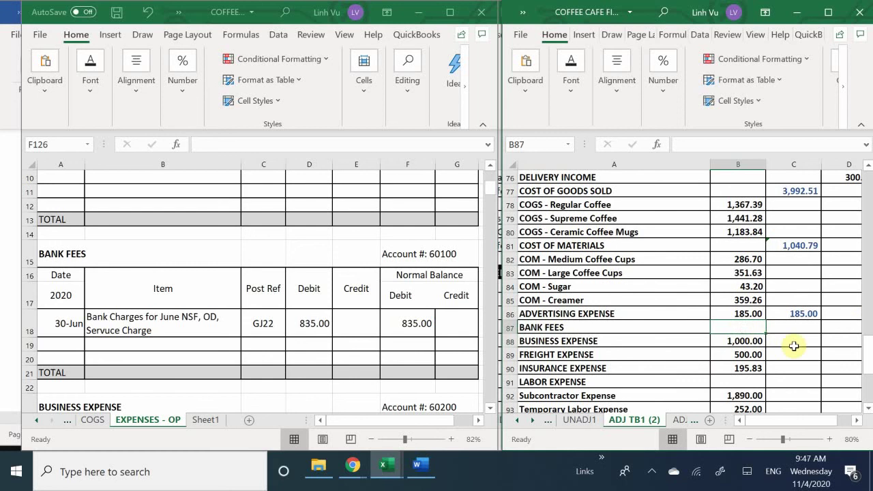
type("835")
key("Tab")
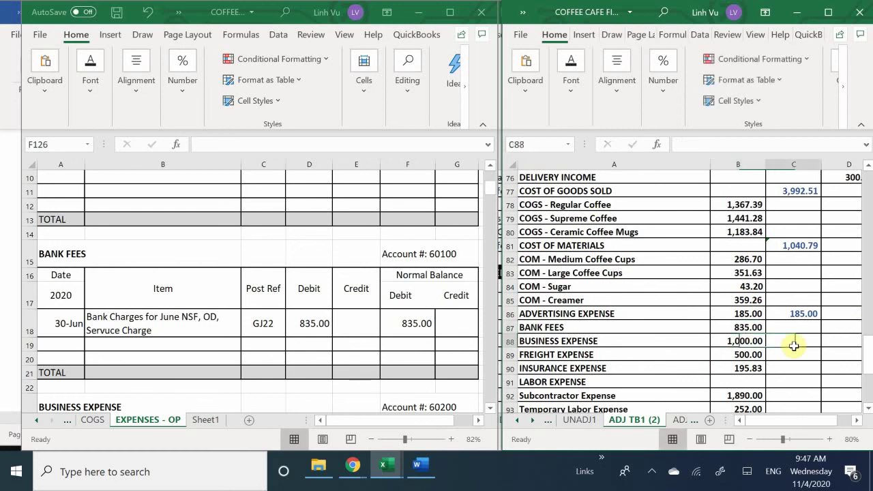
type("=")
key("Left")
key("Return")
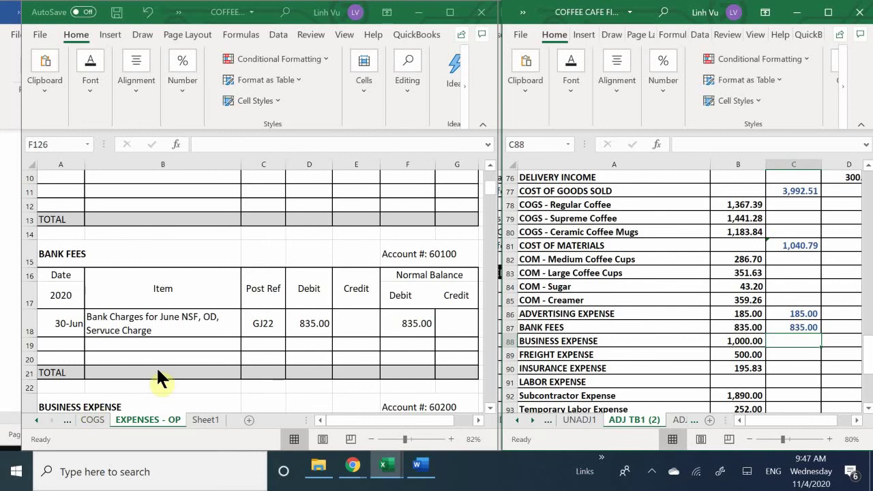
Step: Find the Business Expense balance in the ledger and set its debit in B88 to 1282.78
scroll(299, 341, "down", 2)
scroll(298, 341, "down", 3)
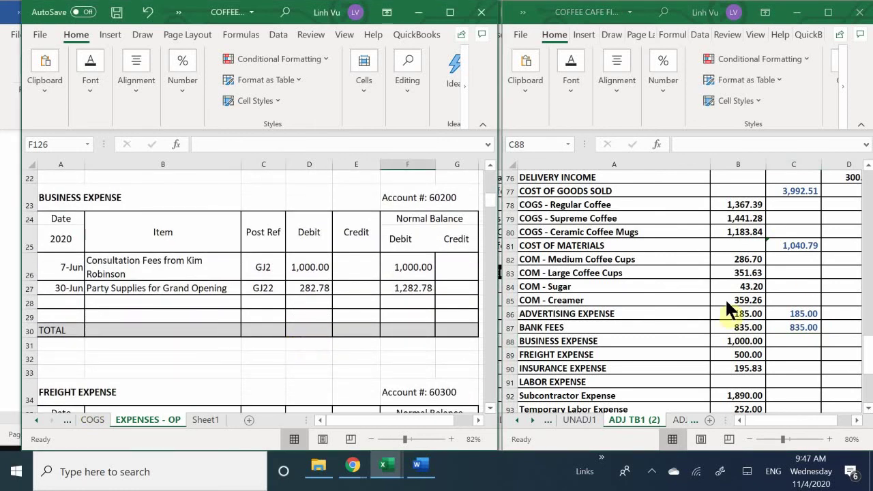
left_click(730, 341)
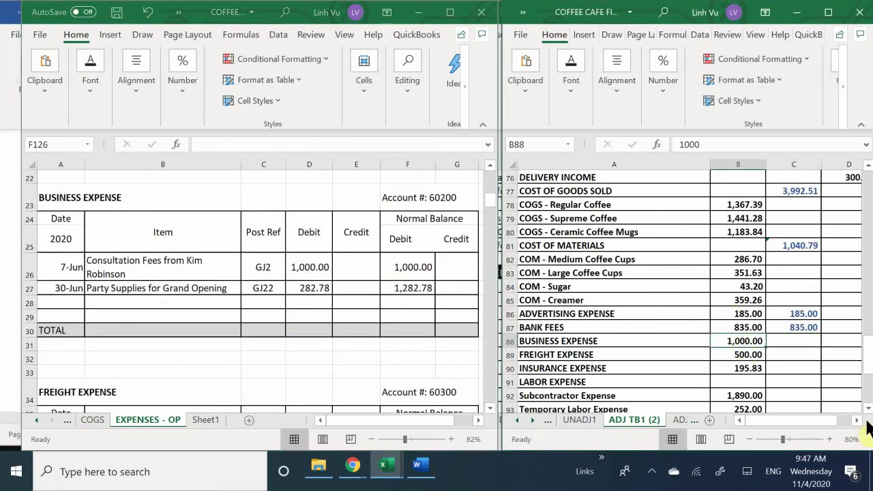
type("1,282.")
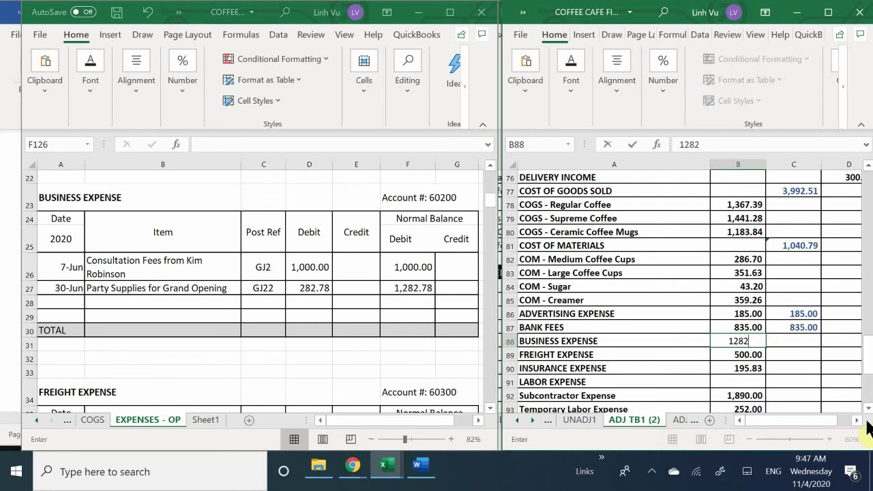
type("78")
key("Return")
Step: Carry the Business Expense debit into summary cell C88 with the formula =B88
key("Right")
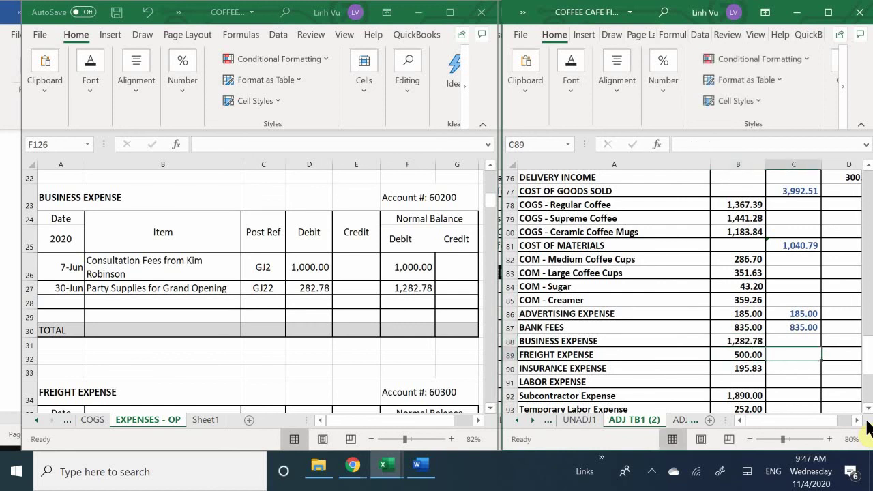
key("Up")
type("=B88")
key("Return")
Step: Find the Freight Expense balance in the ledger and enter 0 in both its summary cell C89 and debit cell B89
left_click(399, 350)
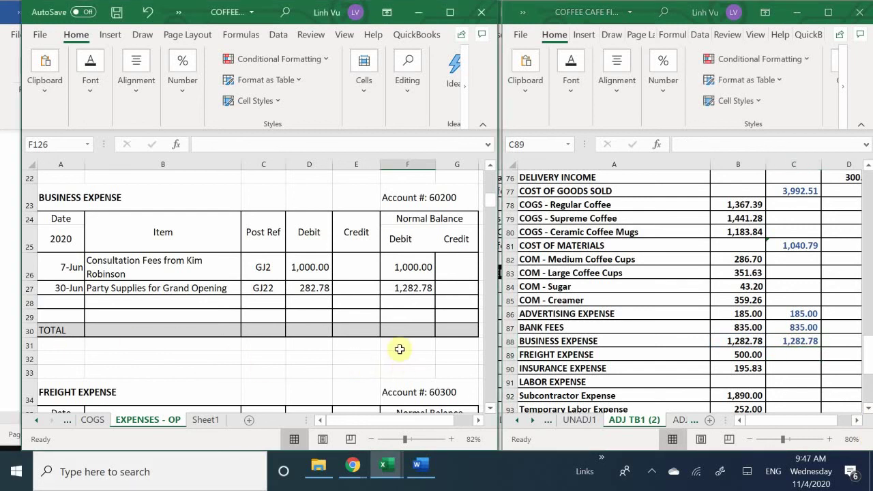
scroll(399, 349, "down", 4)
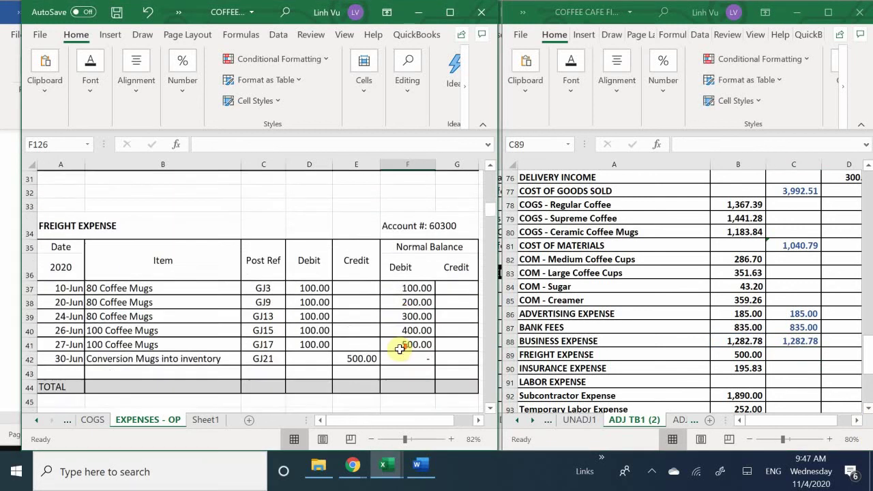
scroll(399, 349, "up", 1)
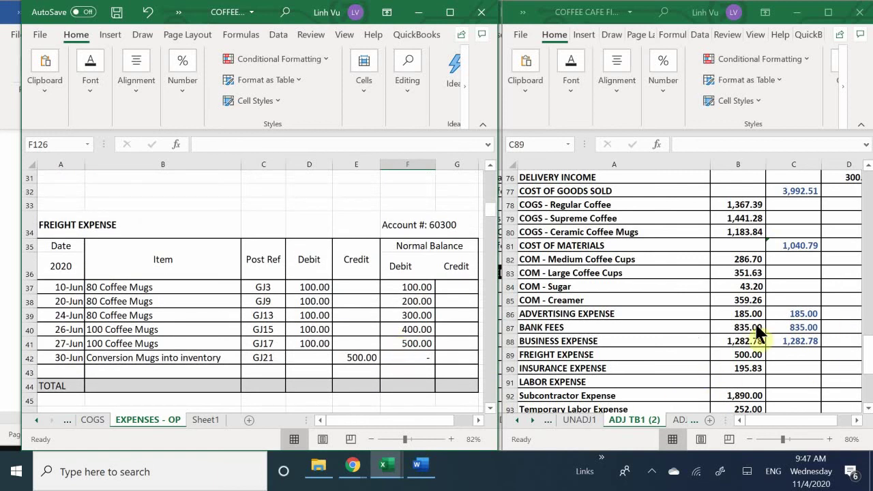
left_click(743, 354)
type("0")
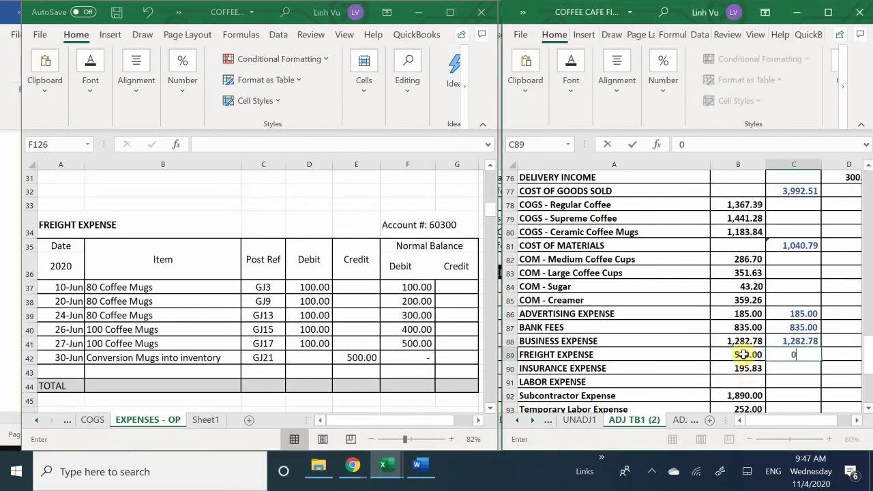
key("Return")
key("Left")
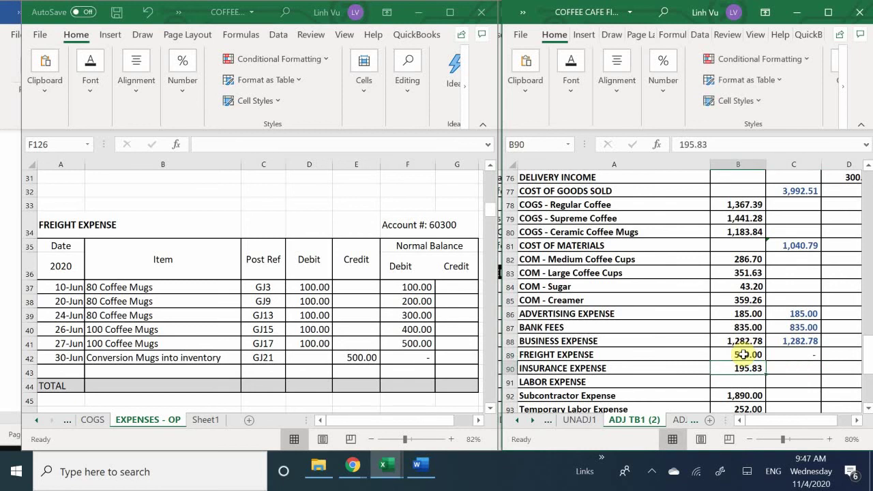
left_click(743, 354)
type("0")
key("ctrl+Return")
key("Down")
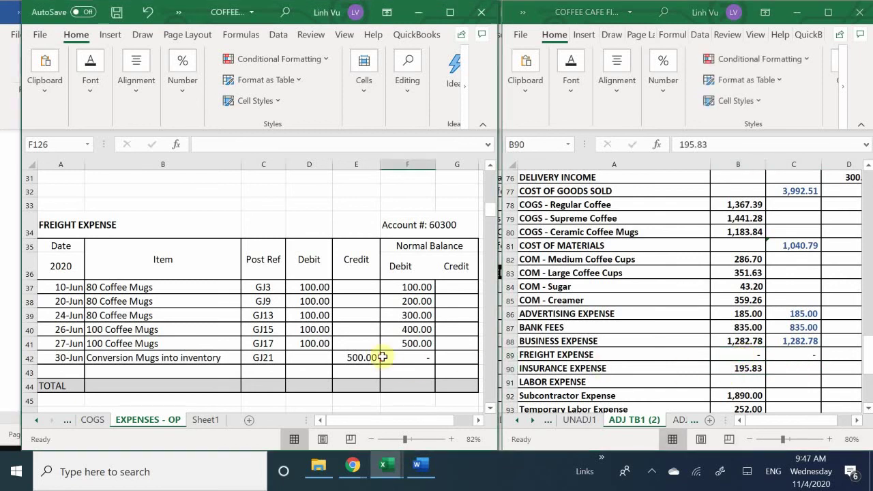
Step: Check the Insurance Expense account in the ledger and carry its debit into summary cell C90 with the formula =B90
scroll(384, 356, "down", 4)
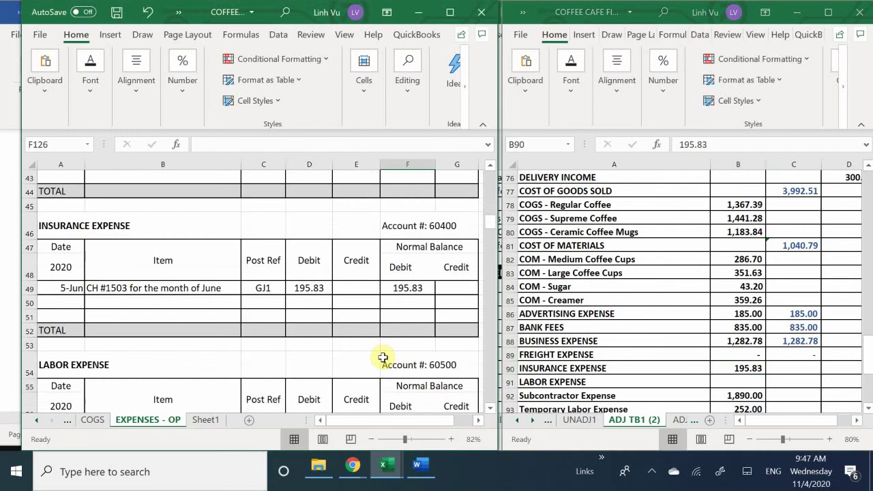
left_click(789, 366)
type("=B90")
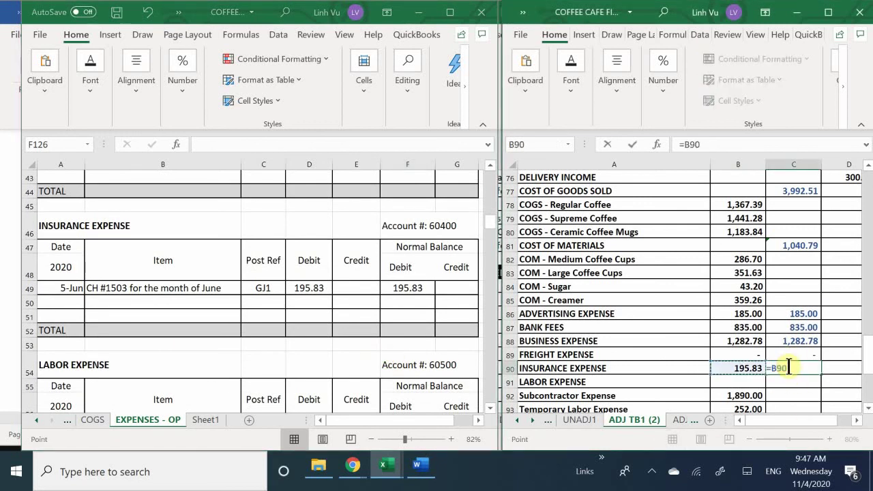
key("Return")
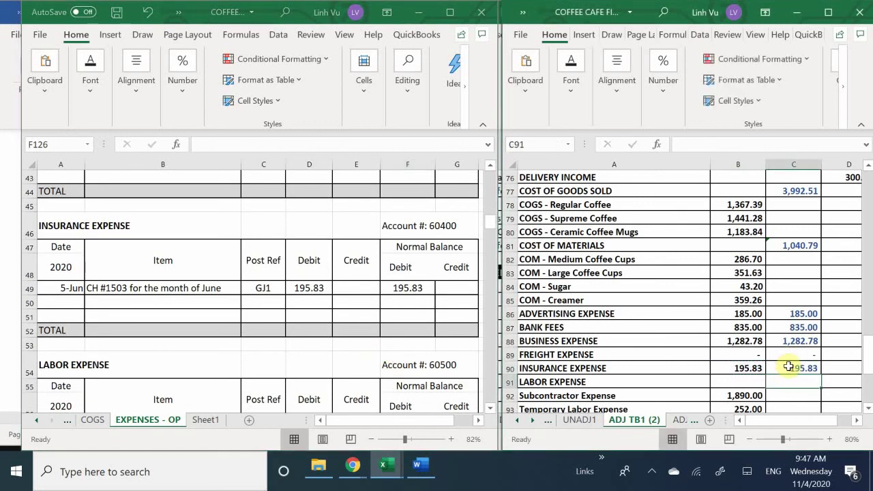
Step: Review the ledger's labor accounts and add the Subcontractor and Temporary Labor debits in Labor Expense summary cell C91 with =B92+B93
left_click(414, 352)
scroll(414, 352, "down", 1)
scroll(414, 352, "down", 6)
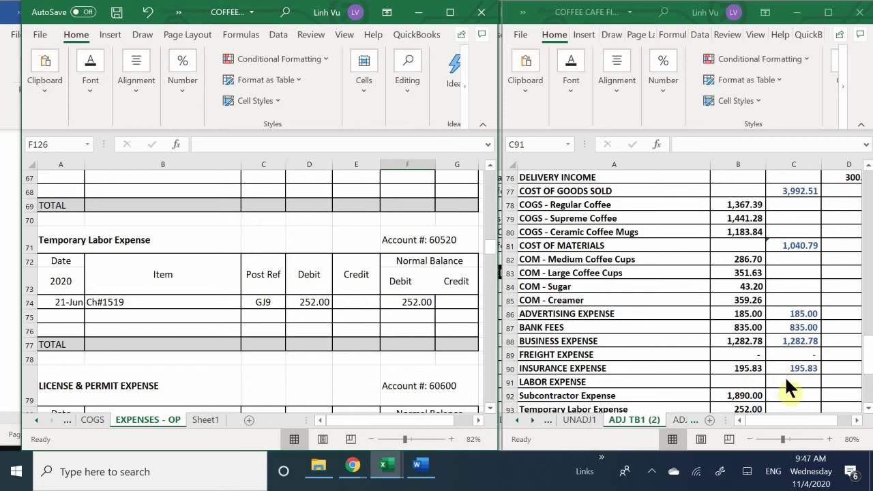
scroll(781, 380, "down", 1)
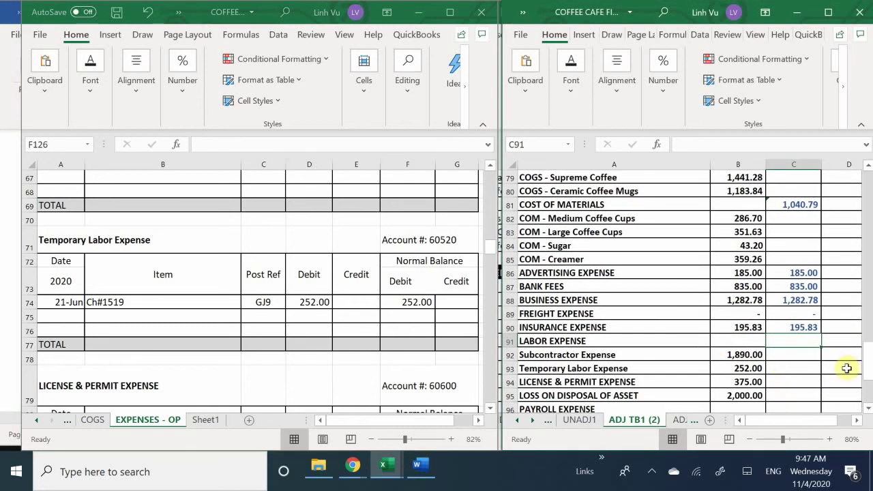
type("=s")
key("BackSpace")
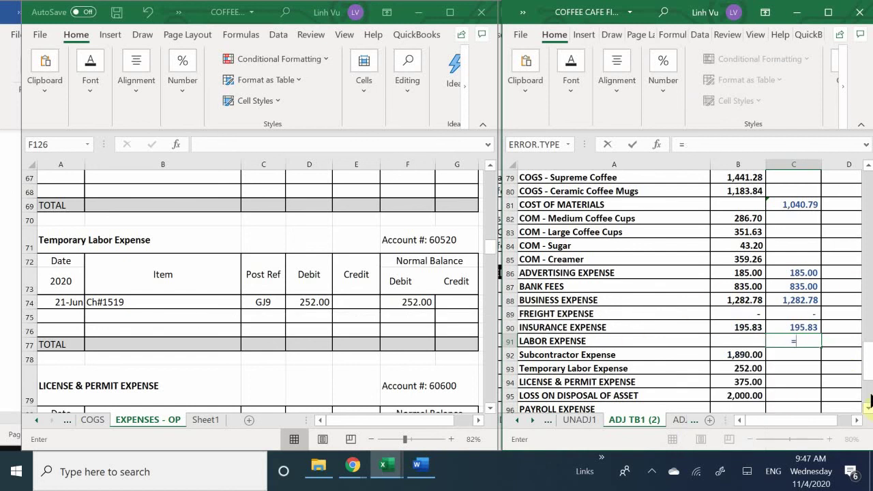
left_click(743, 357)
type("+")
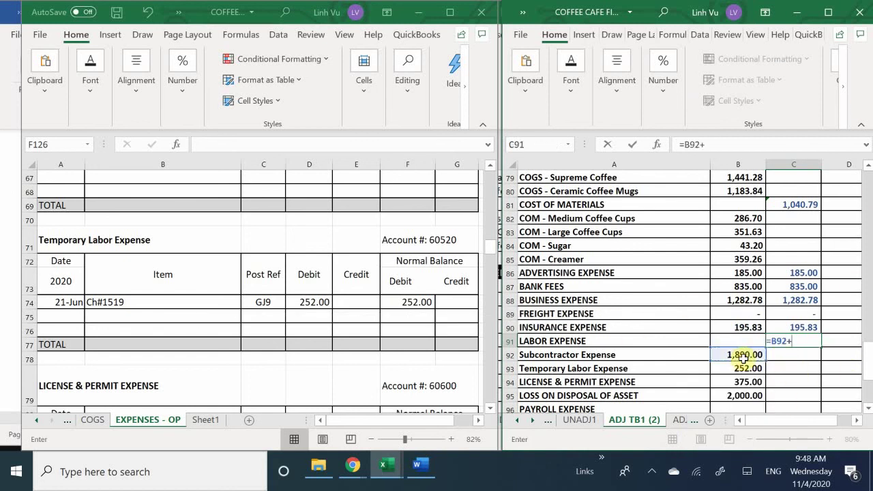
left_click(737, 366)
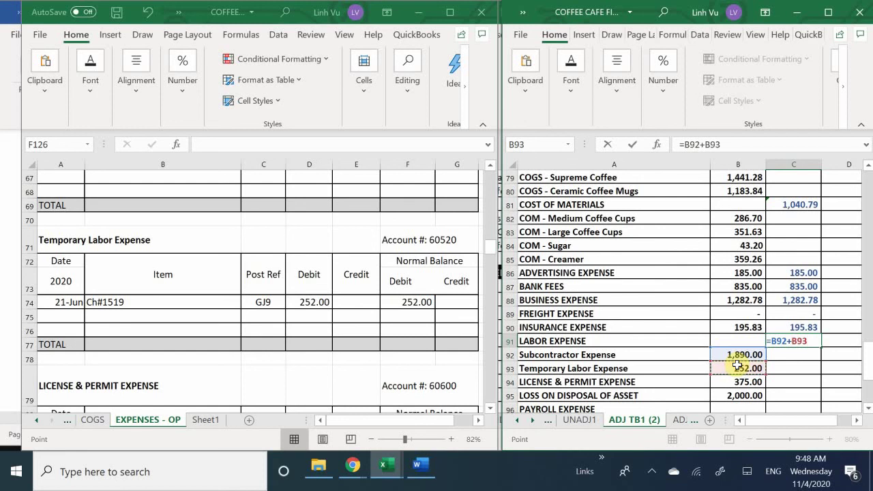
key("Return")
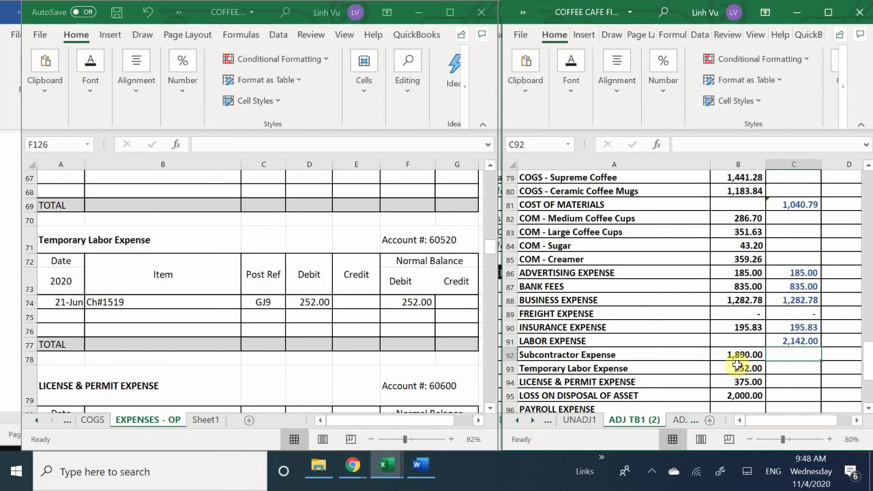
Step: Carry the License & Permit Expense debit into summary cell C94 with the formula =B94, after checking the ledger
left_click(780, 381)
scroll(426, 362, "down", 6)
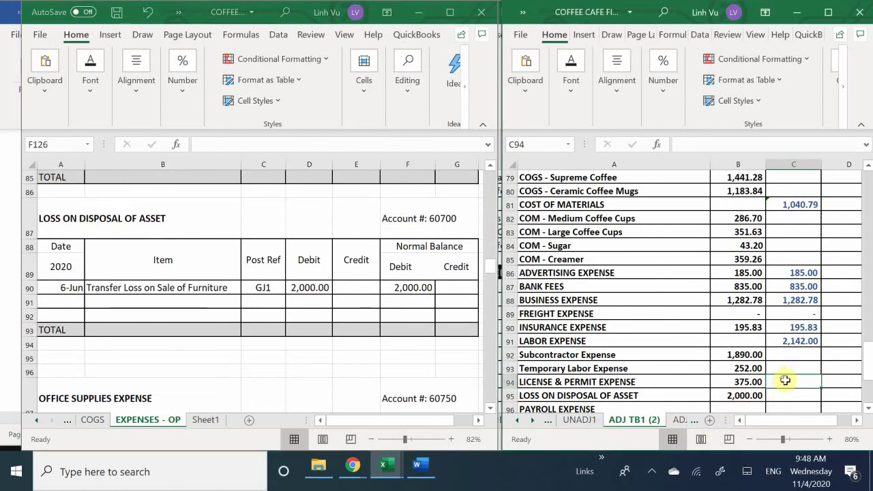
type("=")
key("Left")
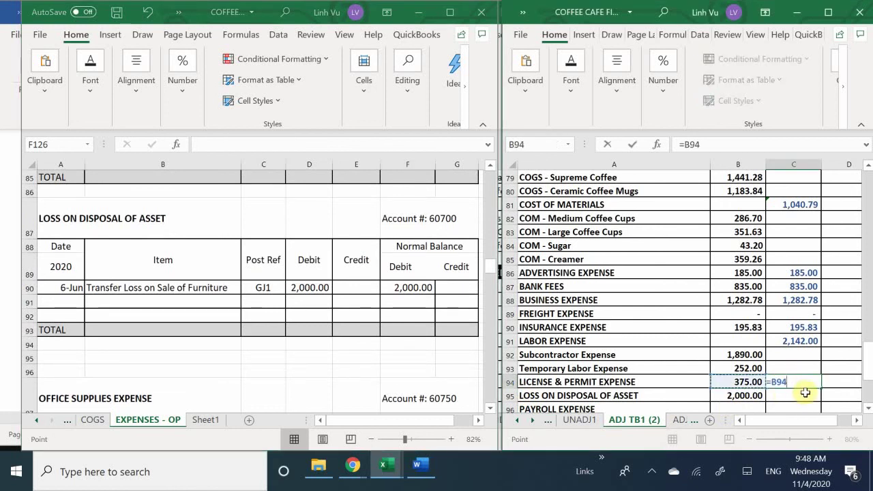
key("Return")
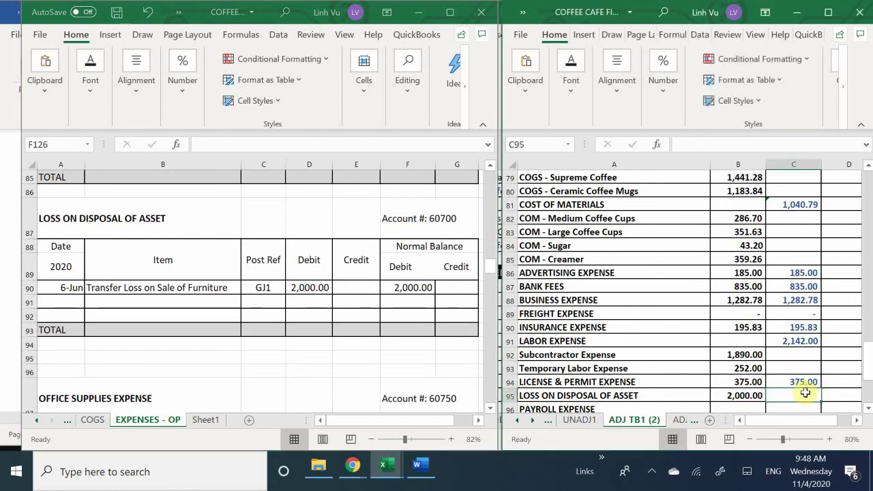
Step: Carry the Loss on Disposal of Asset debit into summary cell C95 with the formula =B95
type("=")
key("Left")
key("Return")
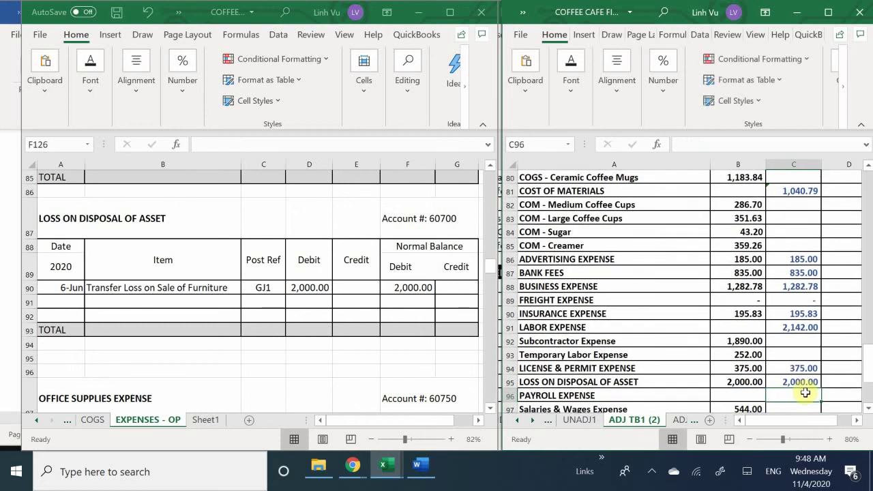
Step: Find the Office Supplies Expense account in the ledger and insert a blank row above Payroll Expense in the trial balance
scroll(806, 392, "down", 1)
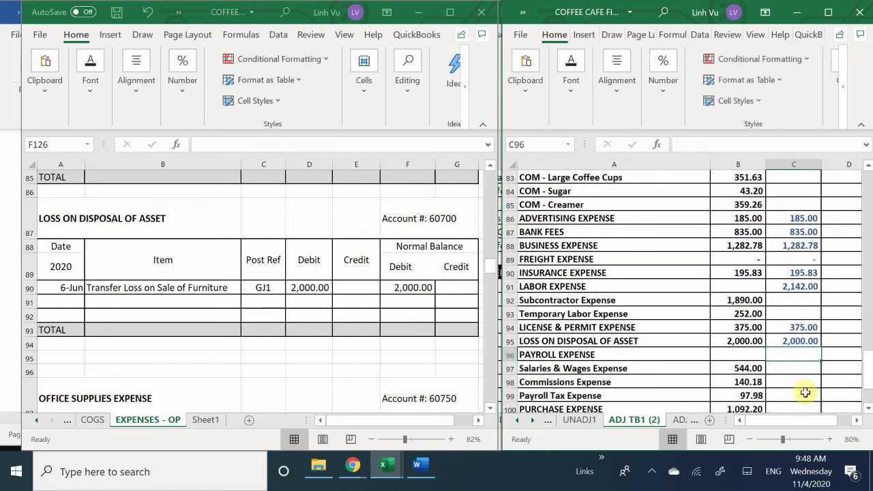
scroll(805, 393, "down", 1)
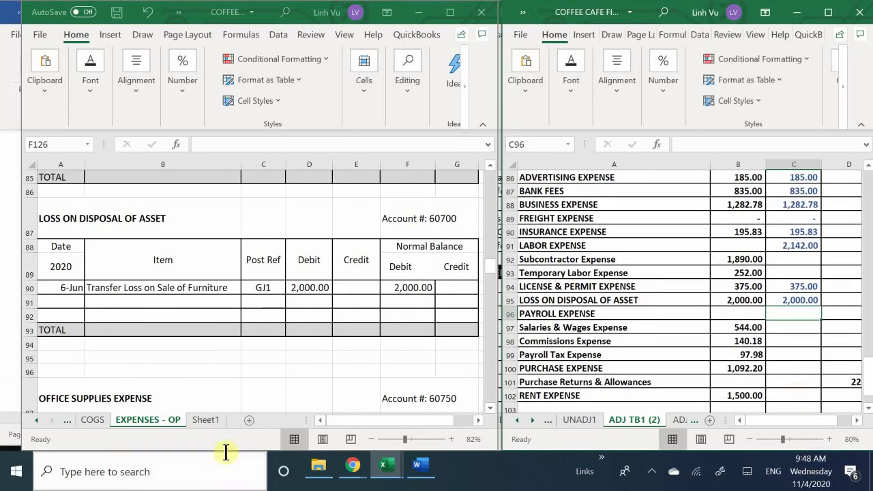
scroll(228, 365, "down", 2)
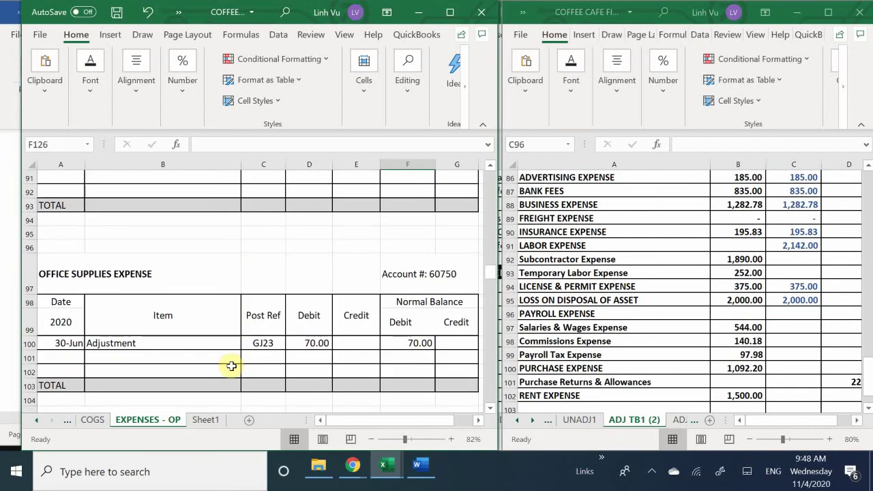
scroll(231, 365, "down", 1)
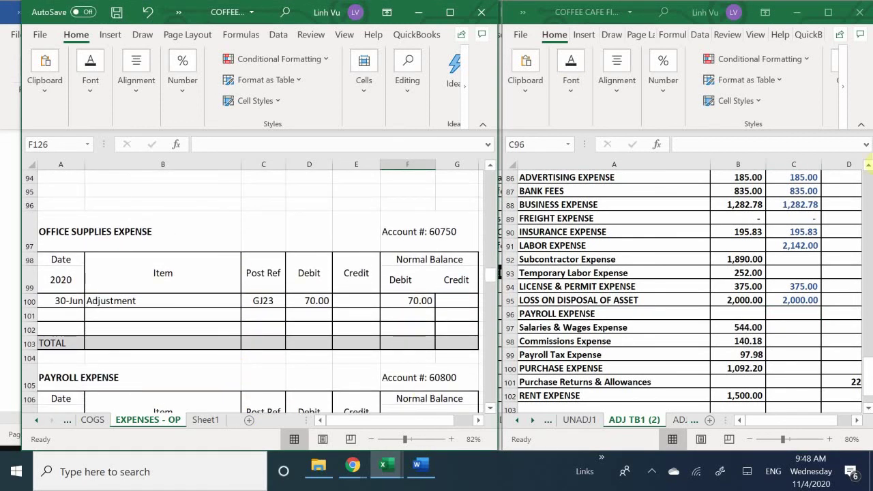
left_click(504, 314)
left_click(509, 313)
right_click(509, 313)
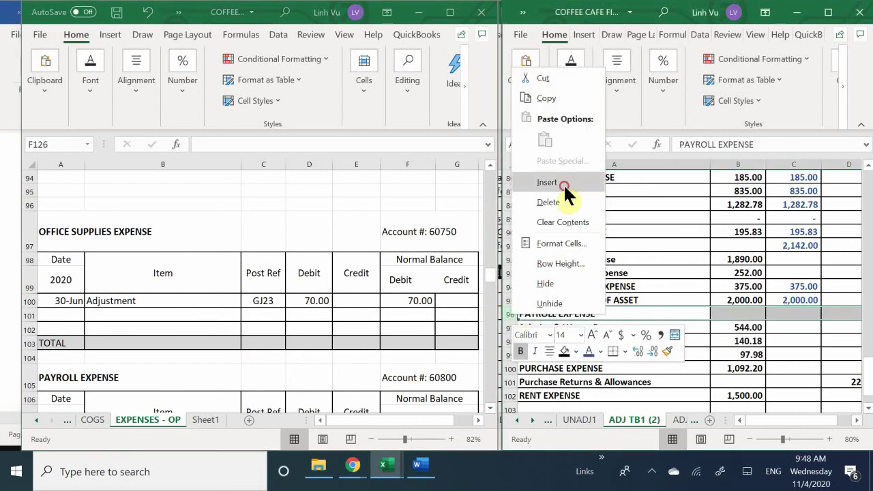
left_click(565, 183)
Step: Label the new row by entering OFFICE SUPPLIES EXPENSE in cell A96
left_click(547, 315)
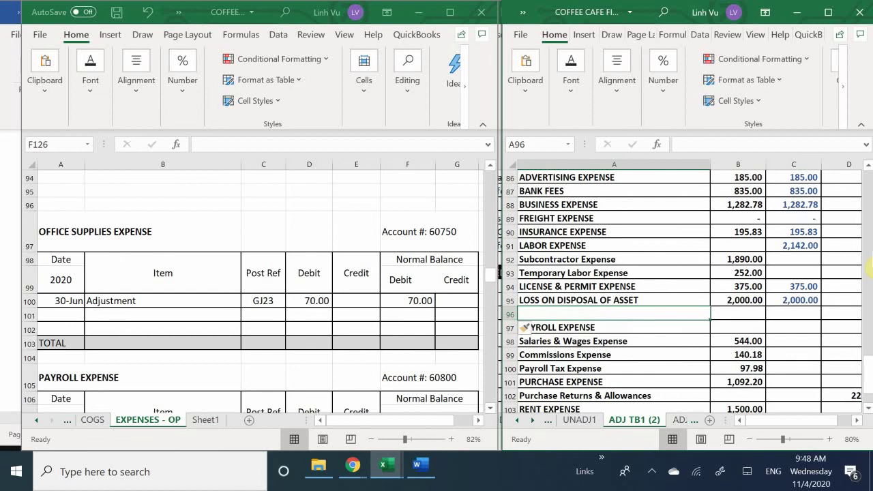
type("o")
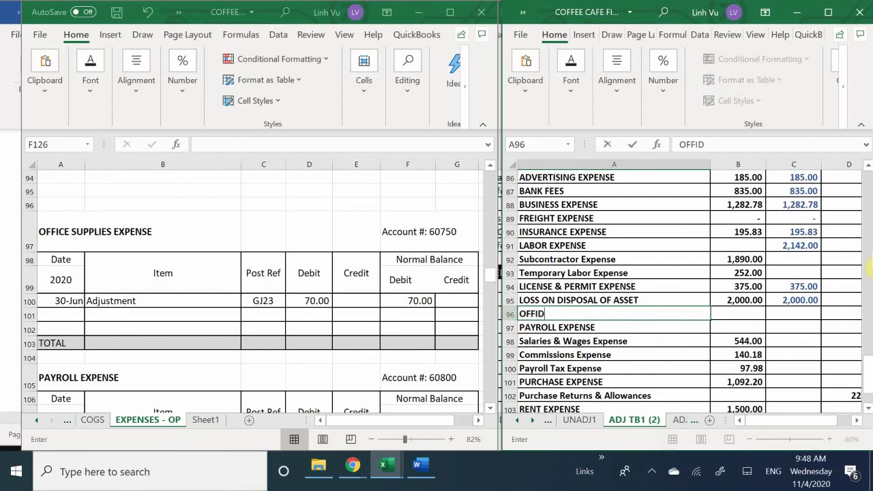
type("FFICE SUPPL")
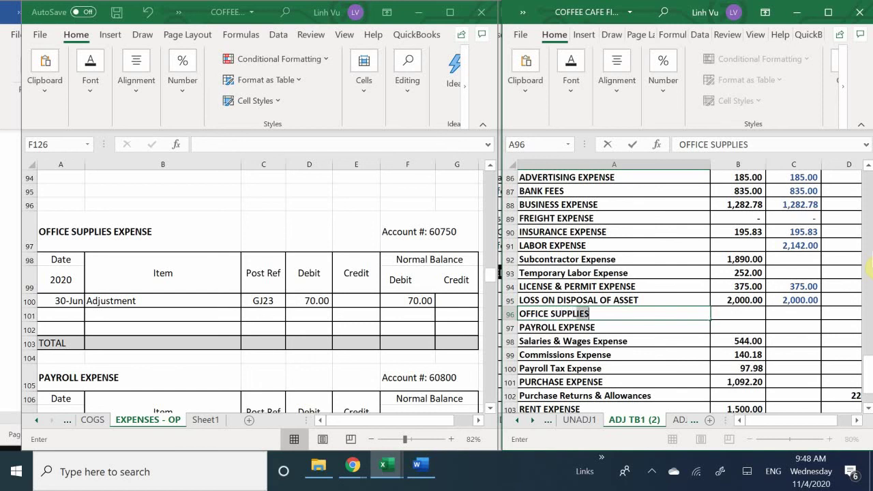
type("IES EXPW")
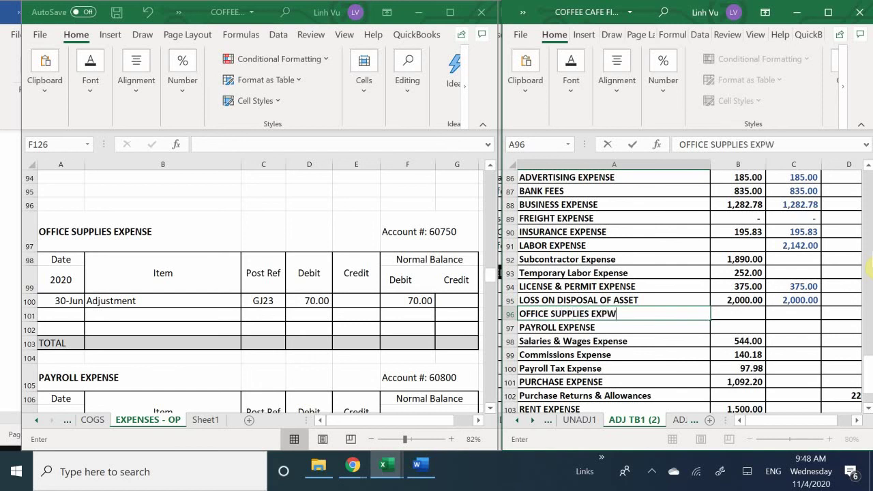
key("BackSpace")
key("BackSpace")
key("BackSpace")
type("WN")
key("BackSpace")
key("BackSpace")
key("BackSpace")
type("NSW")
key("BackSpace")
type("E")
key("Tab")
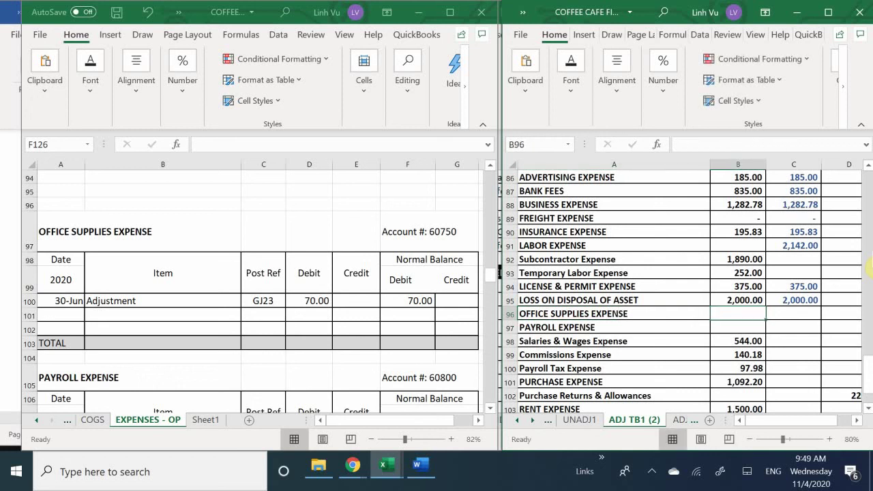
Step: Enter the Office Supplies Expense debit of 70 in B96 and carry it into summary cell C96 with =B96
type("70")
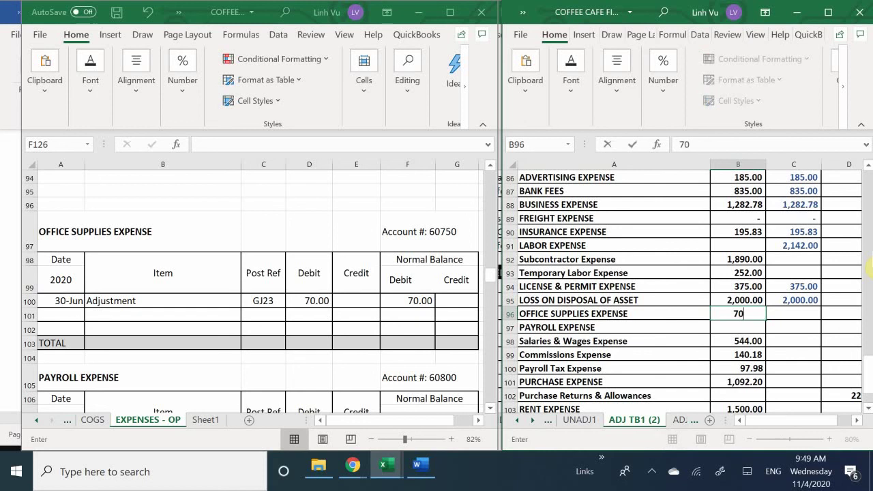
key("Return")
key("Right")
key("Up")
type("=")
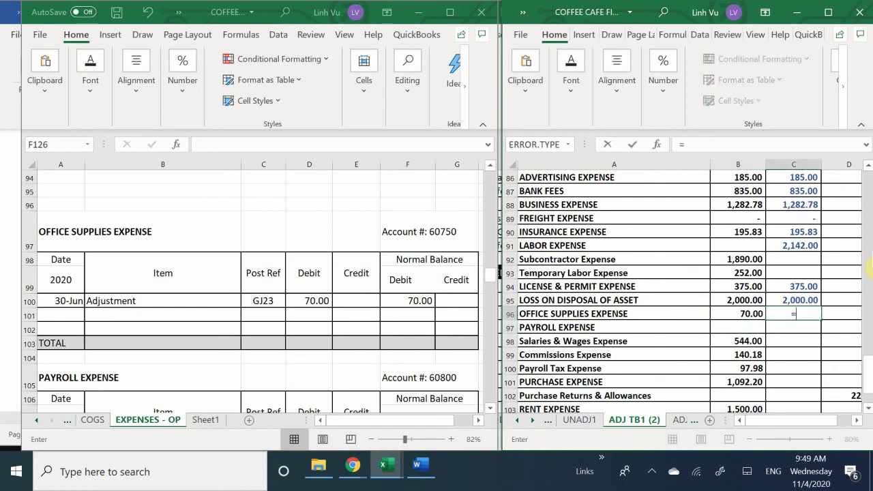
key("Left")
key("Return")
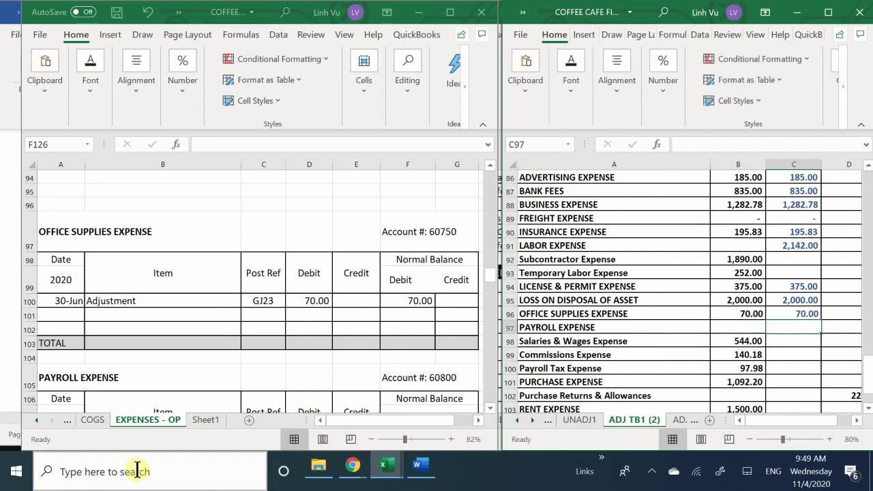
Step: Find the Salaries and Wages Expense account in the ledger and set its debit in cell B98 to 884
scroll(344, 361, "down", 1)
scroll(345, 360, "down", 5)
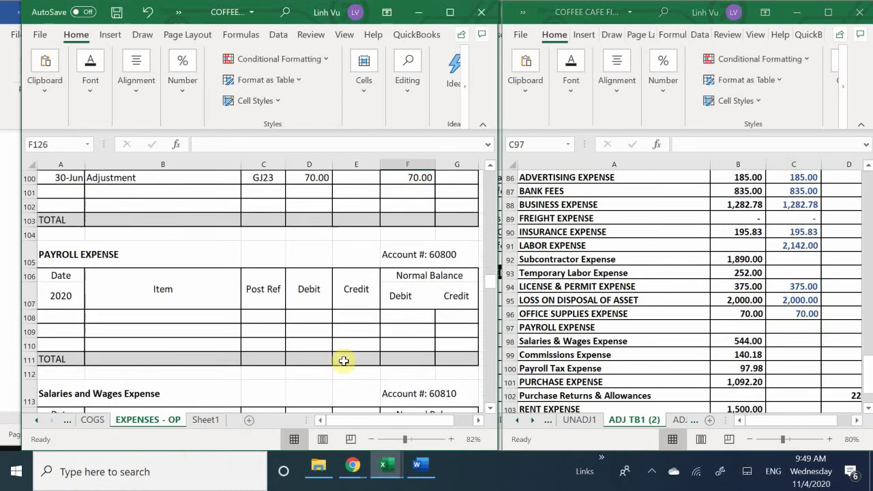
scroll(344, 361, "down", 1)
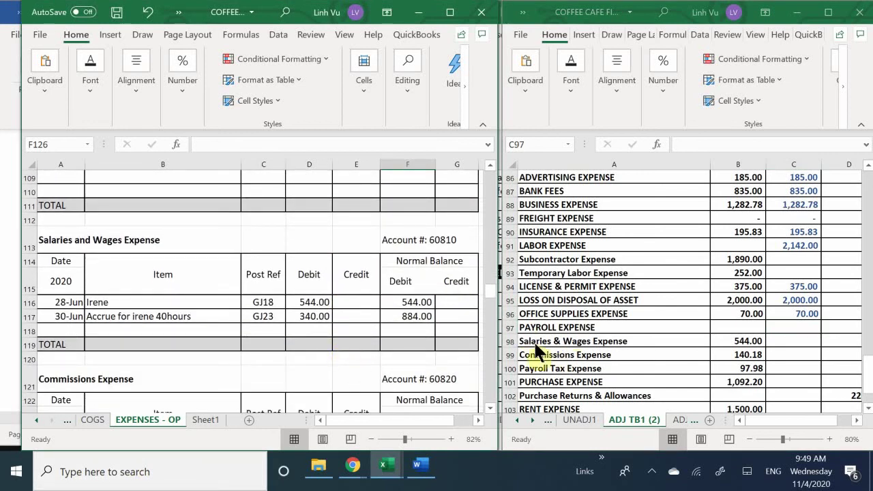
left_click(725, 341)
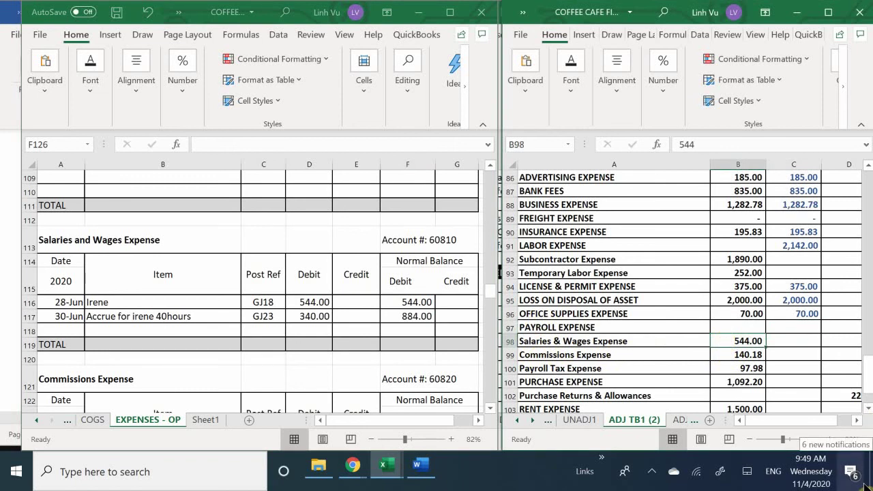
type("884")
key("Return")
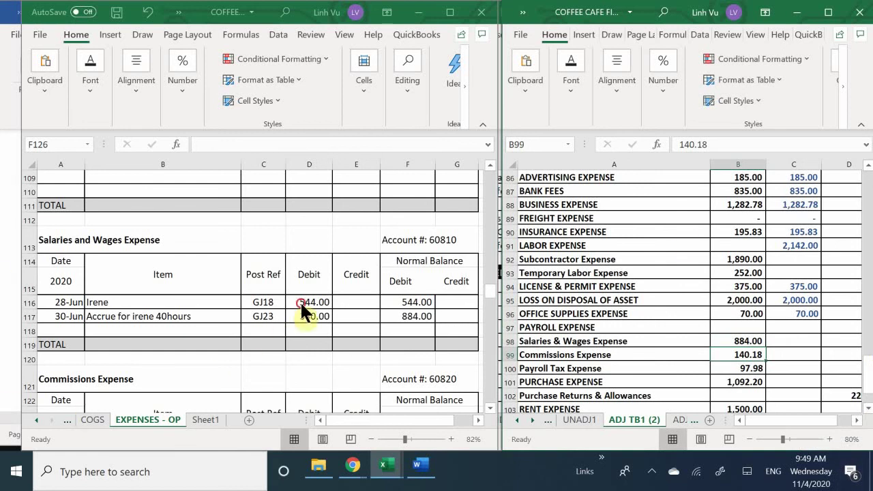
Step: Look up the Commissions Expense balance in the ledger and set its debit in cell B99 to 411.96
scroll(300, 301, "down", 3)
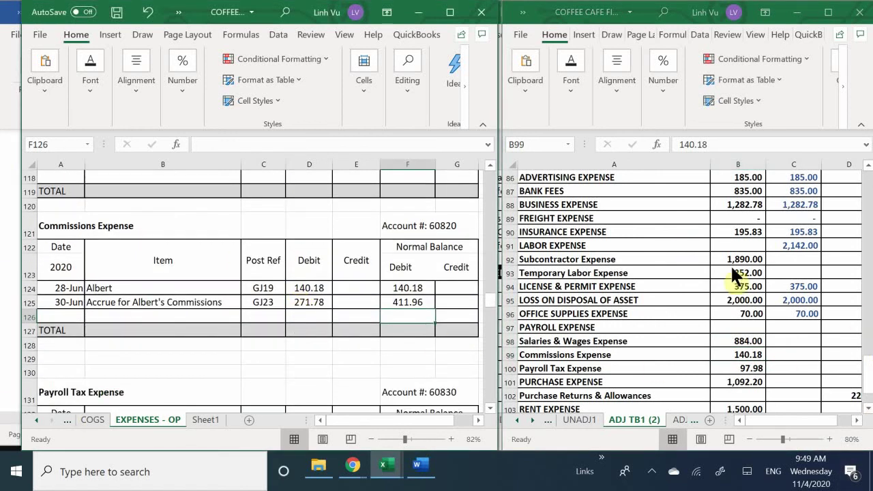
left_click(723, 353)
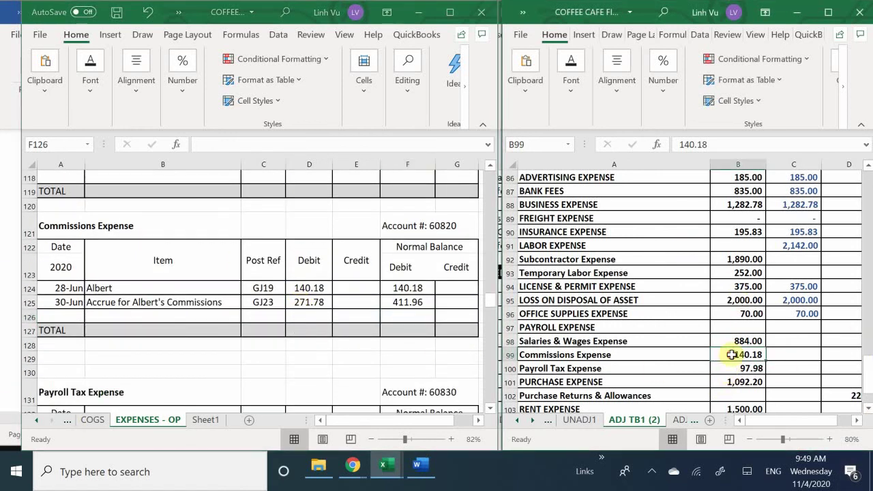
type("411.96")
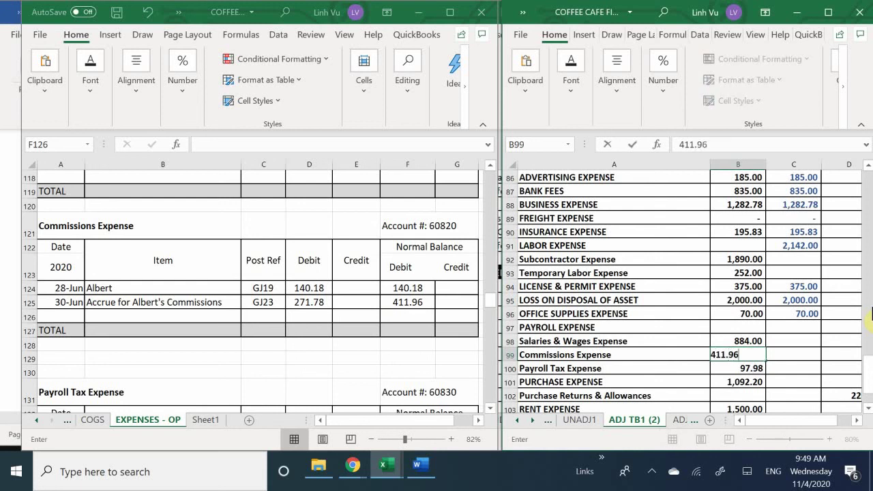
key("Return")
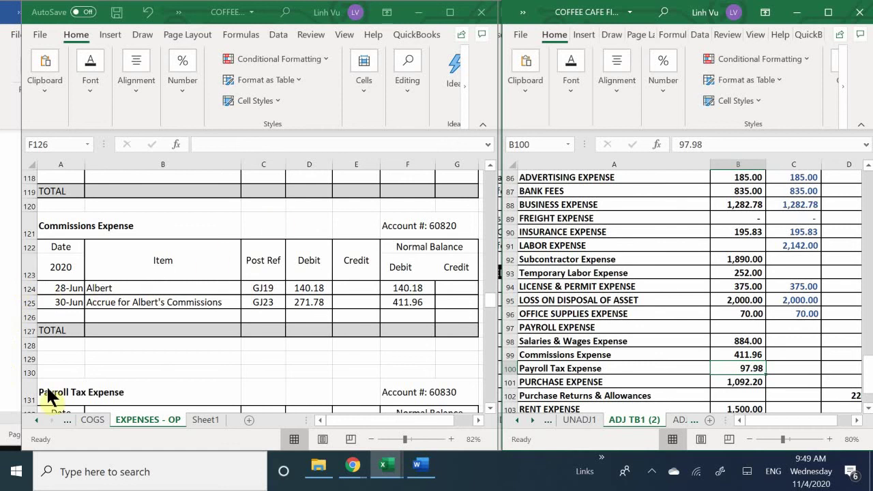
Step: Check the Payroll Tax Expense account in the ledger and total the payroll debits in summary cell C97 with =B98+B99+B100
scroll(305, 353, "down", 3)
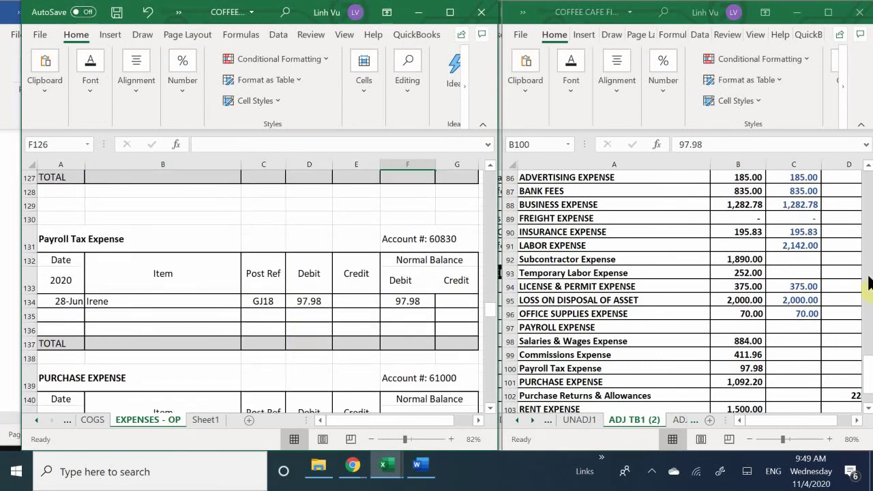
left_click(784, 326)
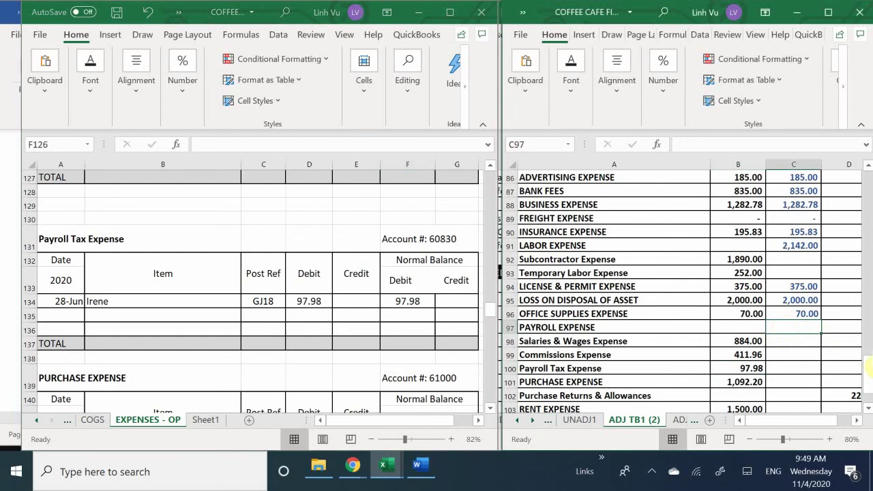
type("=")
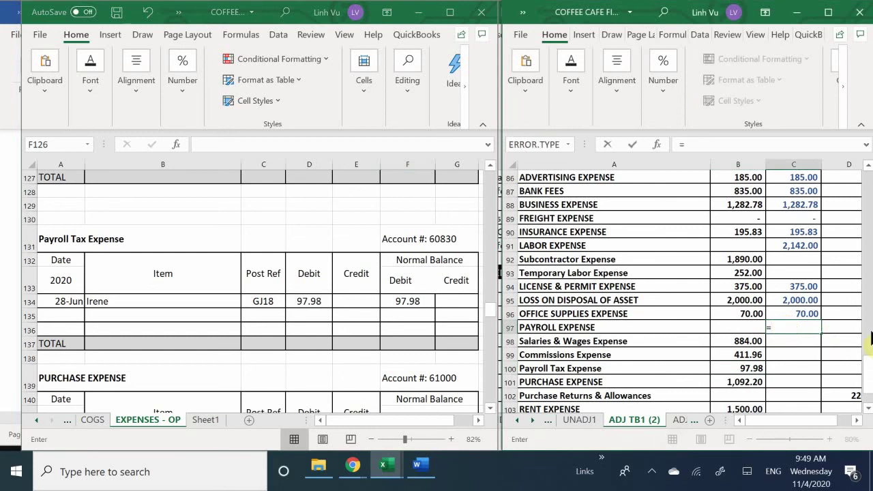
left_click(750, 341)
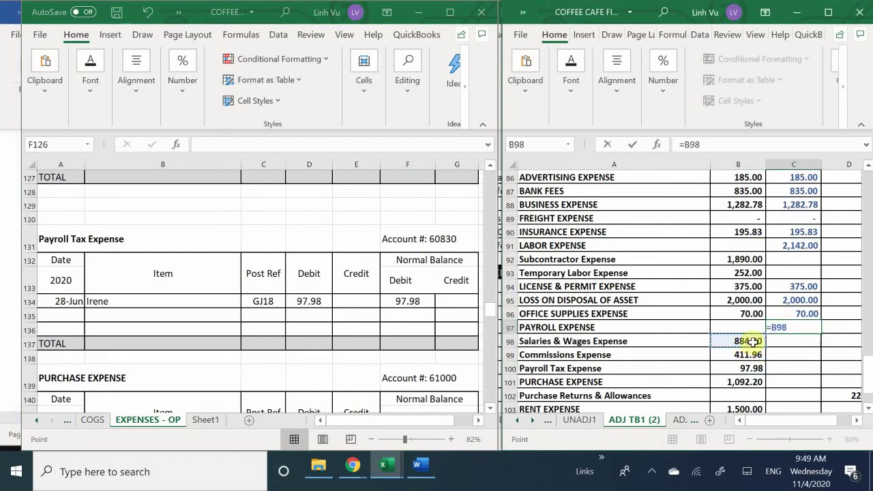
type("+")
left_click(748, 354)
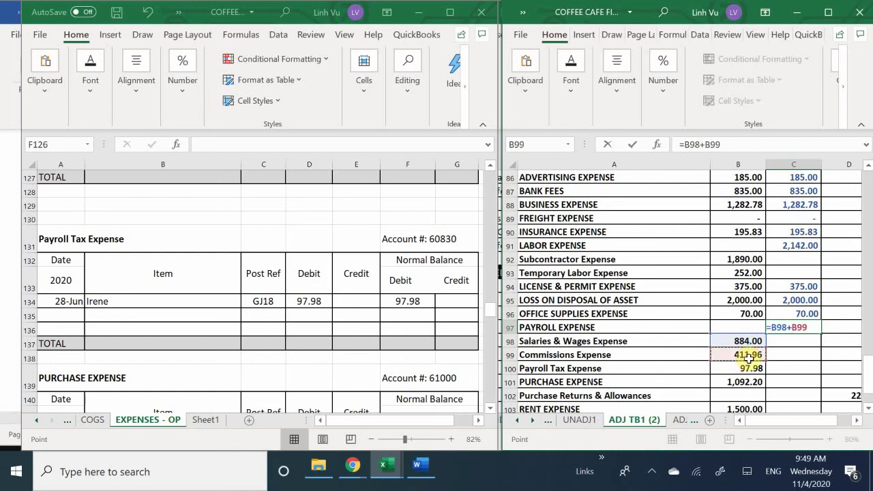
type("+")
left_click(741, 368)
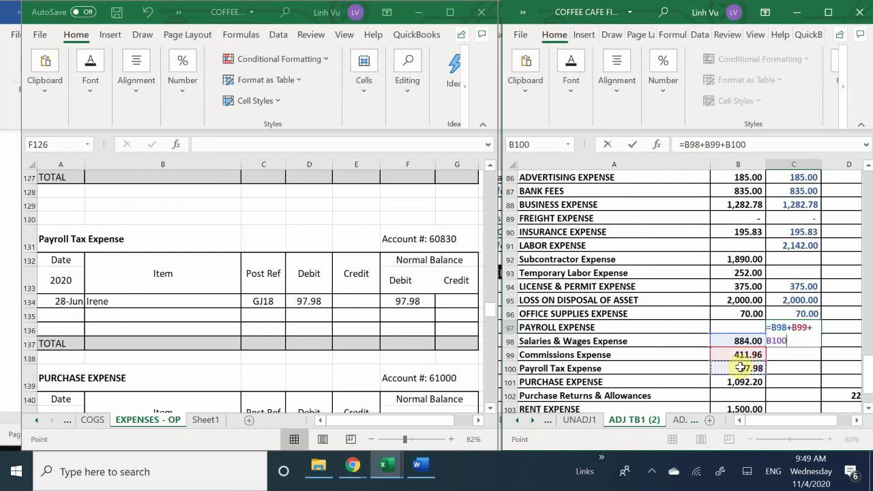
key("Return")
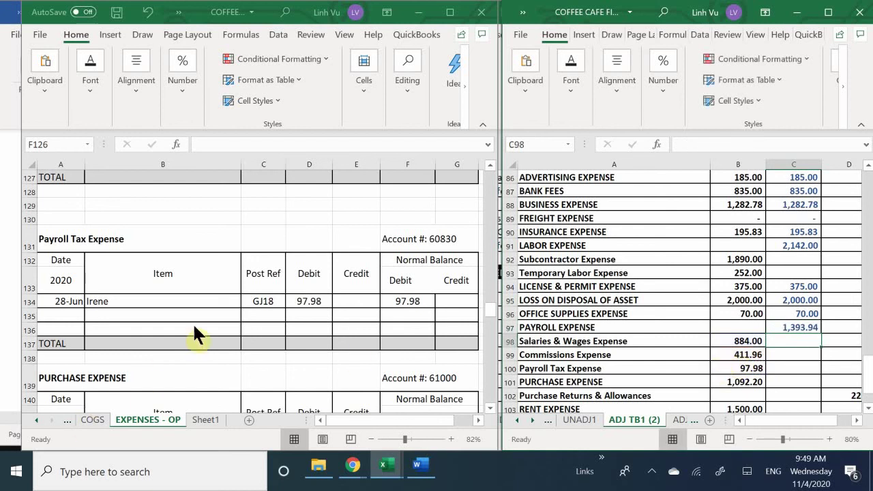
Step: Review the ledger's Purchase Expense and Purchase Returns & Allowances accounts and set the Purchase Expense debit in B101 to 0
scroll(263, 322, "down", 2)
scroll(264, 322, "down", 9)
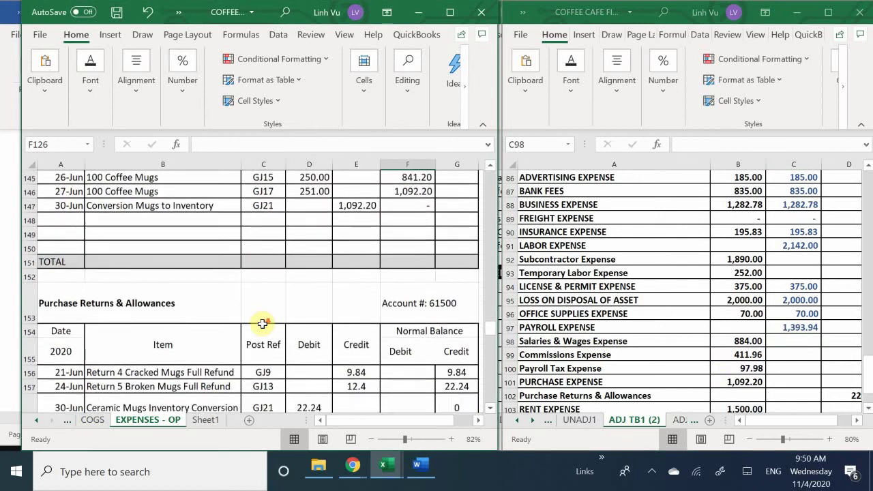
scroll(263, 323, "up", 2)
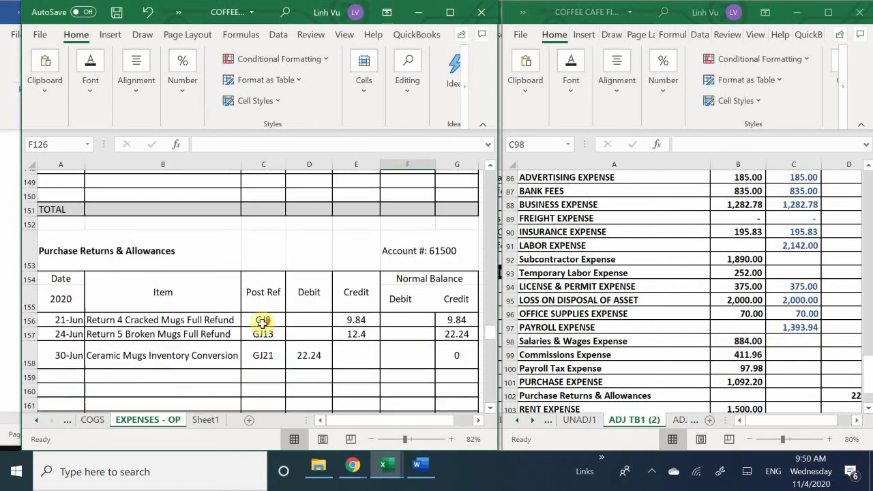
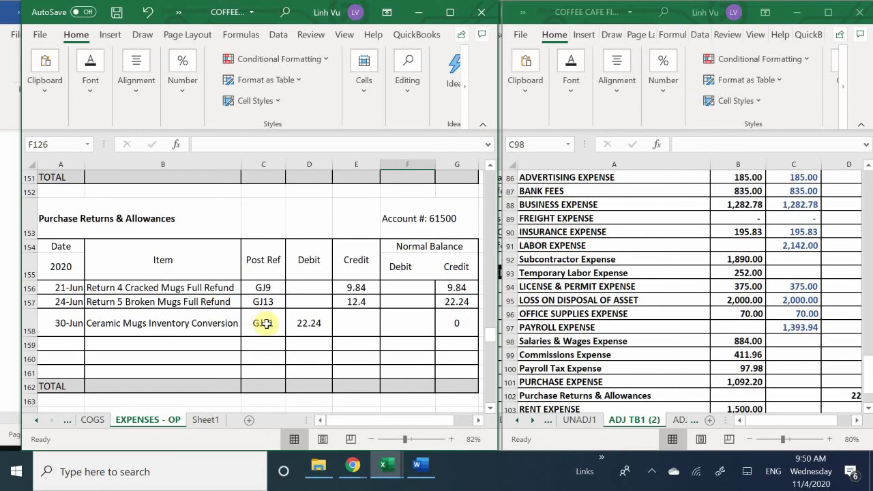
scroll(265, 323, "up", 4)
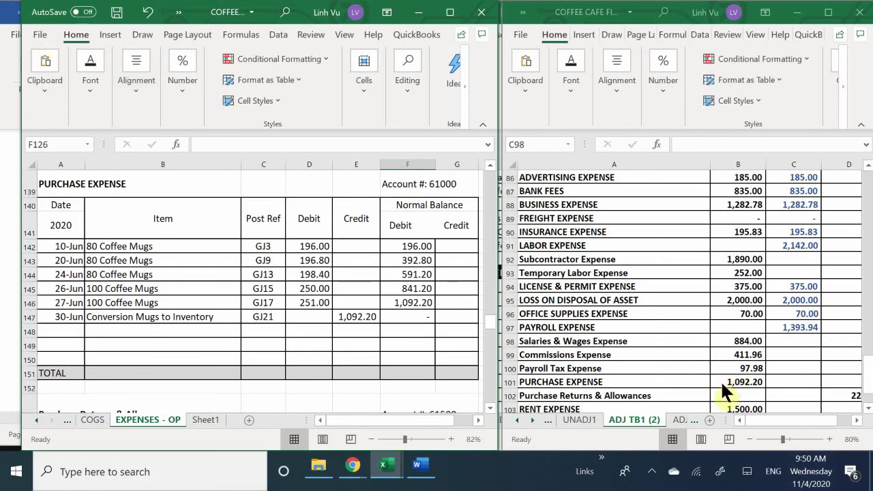
left_click(738, 380)
left_click(738, 380)
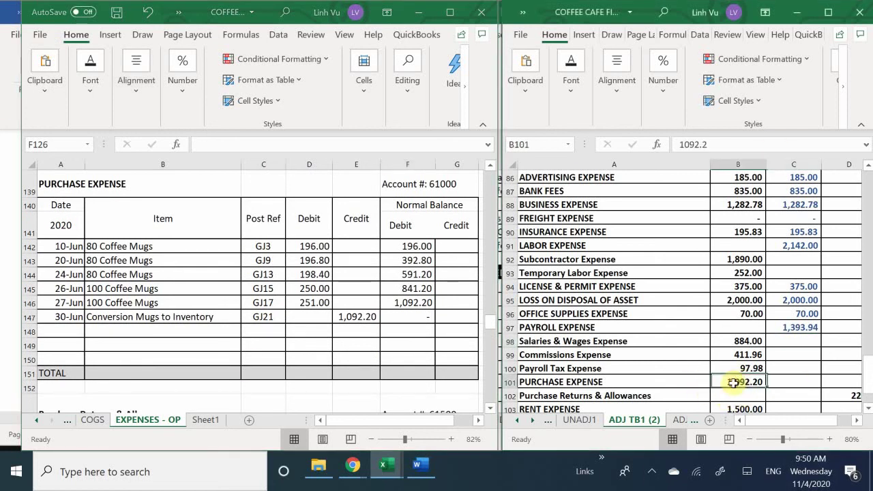
type("0")
key("Return")
key("Up")
key("Right")
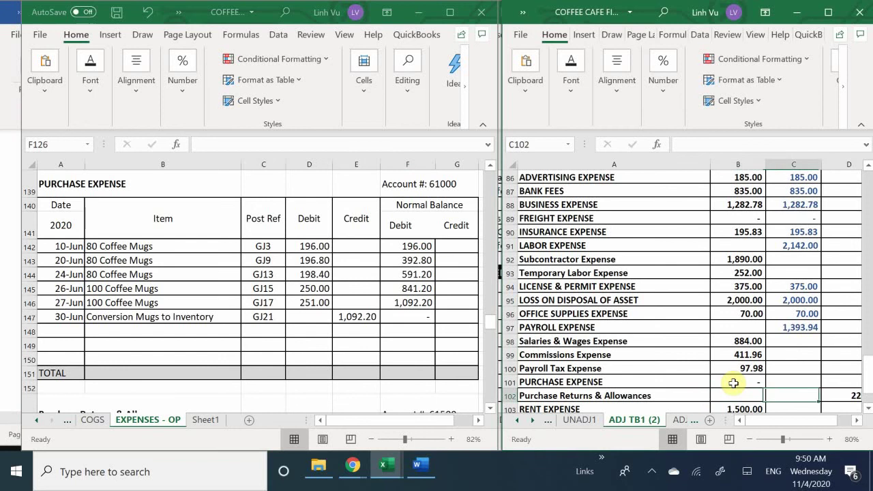
Step: Set the Purchase Expense summary debit in C101 to 0 and look up the Purchase Returns & Allowances account in the ledger
type("0")
key("Return")
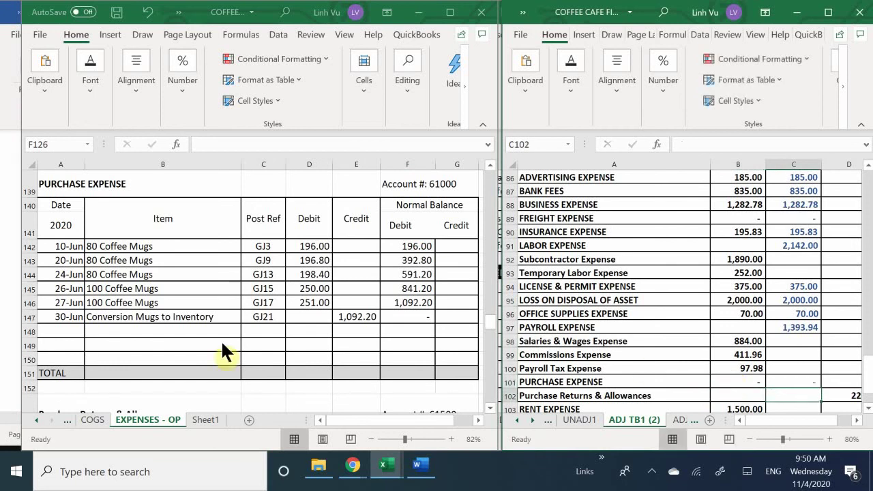
scroll(268, 320, "down", 4)
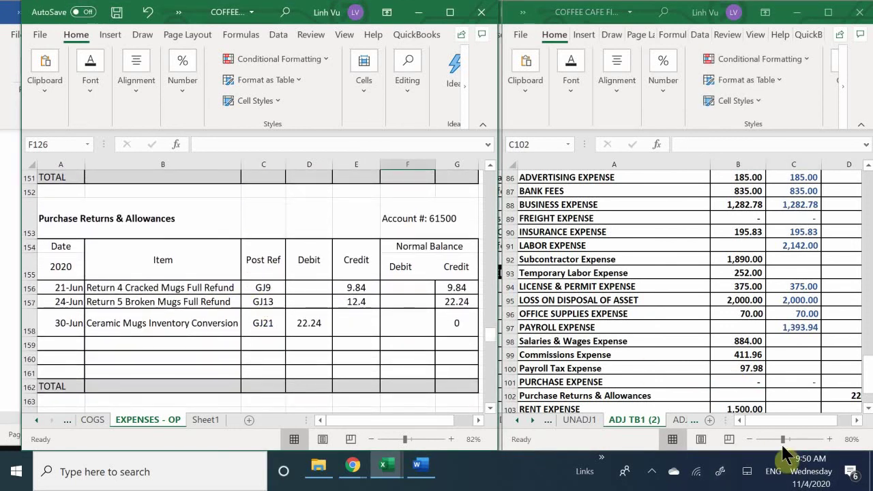
Step: Set both Purchase Returns & Allowances credit amounts, in cells D102 and E102, to 0
left_click(794, 420)
left_click_drag(794, 421, 807, 420)
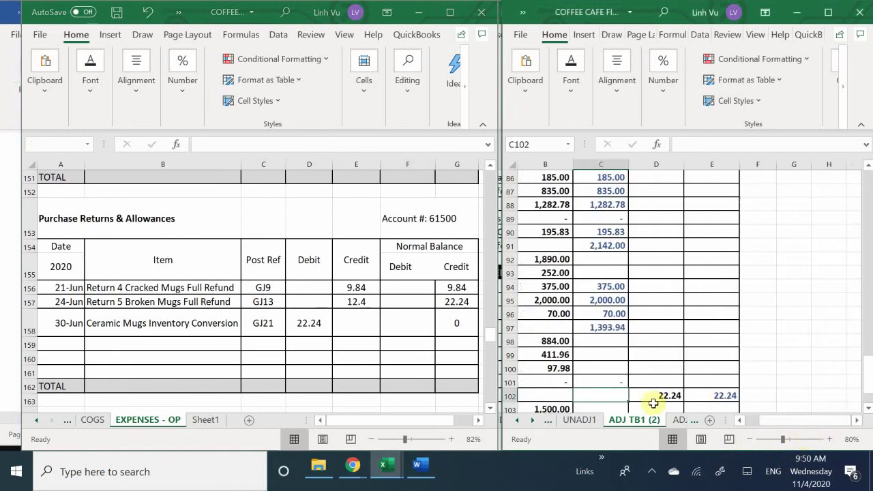
left_click(702, 397)
key("Left")
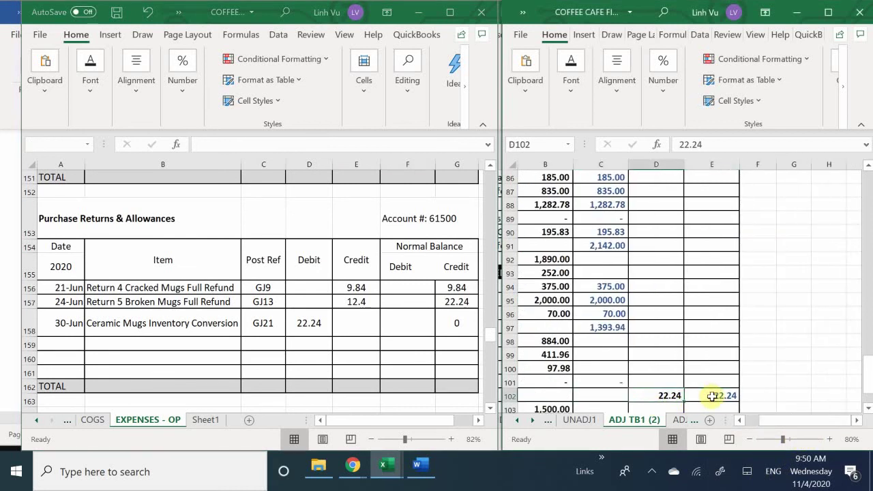
type("0")
key("Return")
key("Up")
key("Right")
type("0")
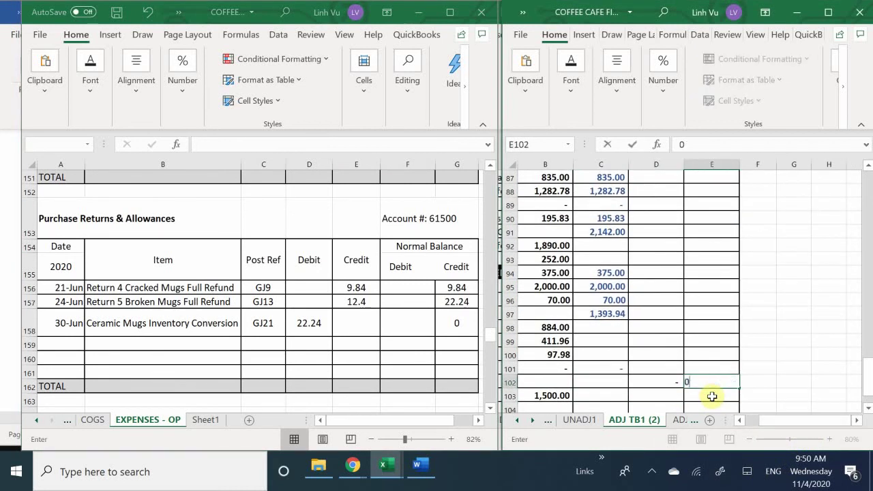
key("Return")
scroll(712, 397, "down", 1)
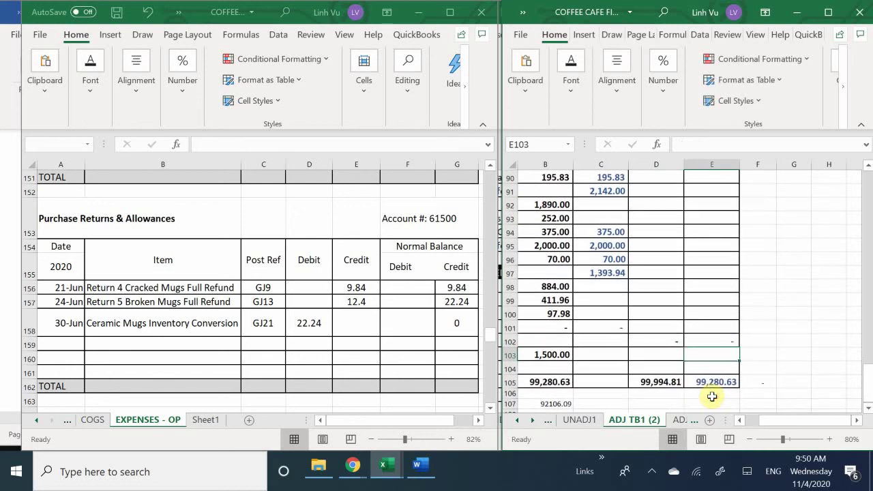
Step: Check the Rent Expense account in the ledger and carry its debit into summary cell C103 with =B103
left_click_drag(774, 422, 750, 427)
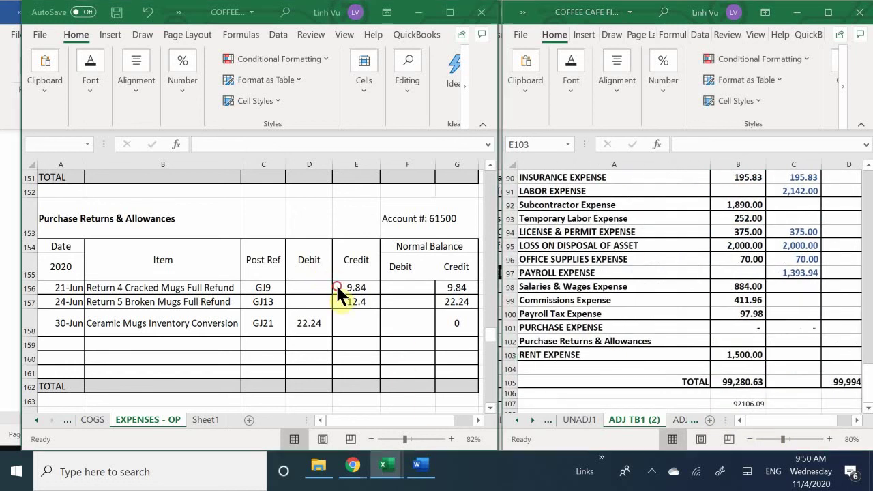
scroll(334, 283, "down", 5)
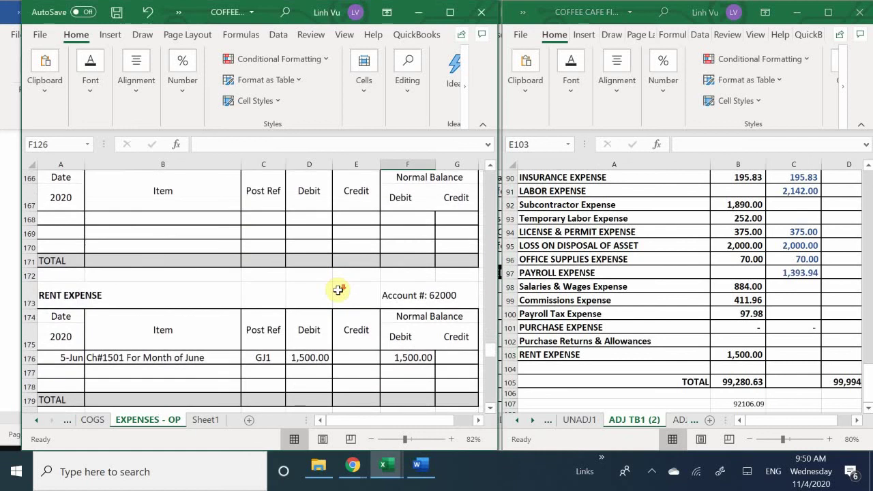
scroll(338, 290, "down", 1)
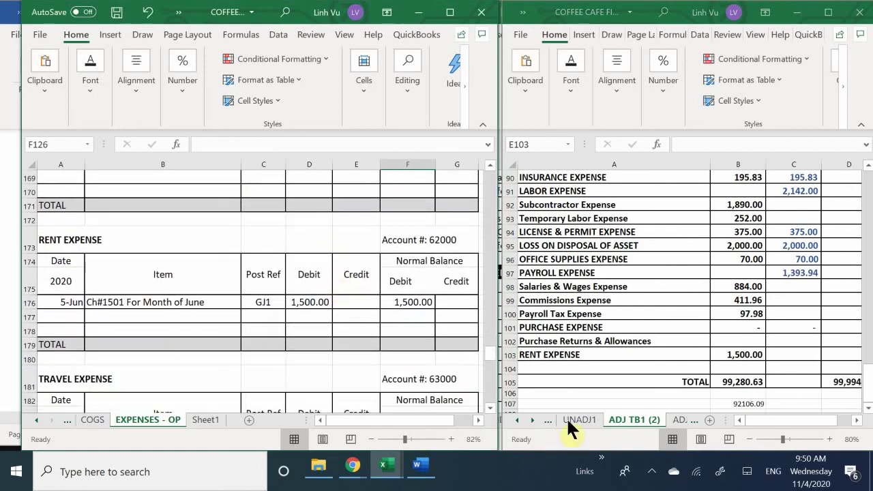
left_click(781, 352)
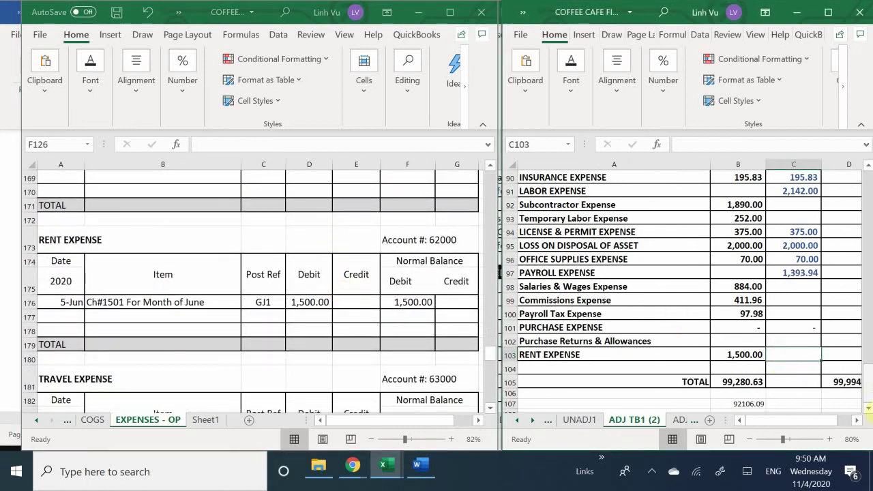
type("=B103")
key("Return")
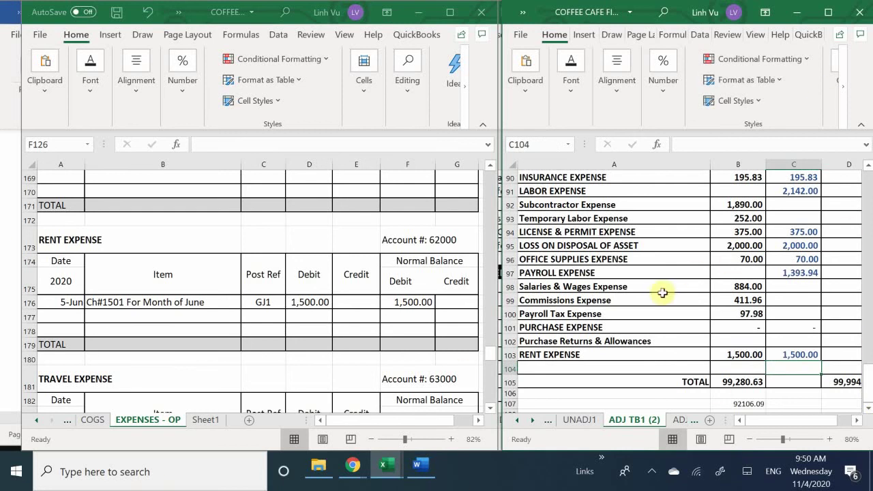
Step: Replace the difference formula in F105 with =B105-D105 to compare the detail debit and credit totals
left_click_drag(774, 420, 782, 389)
left_click(752, 382)
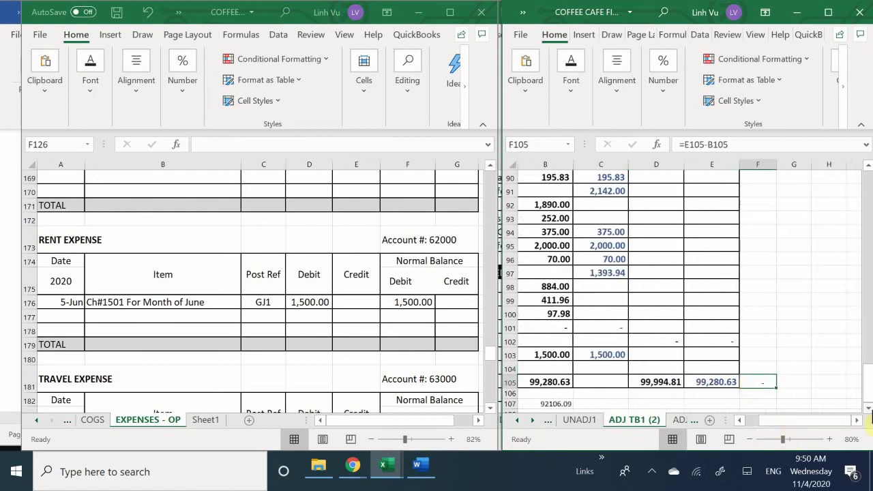
type("=")
key("Left")
key("Left")
key("Left")
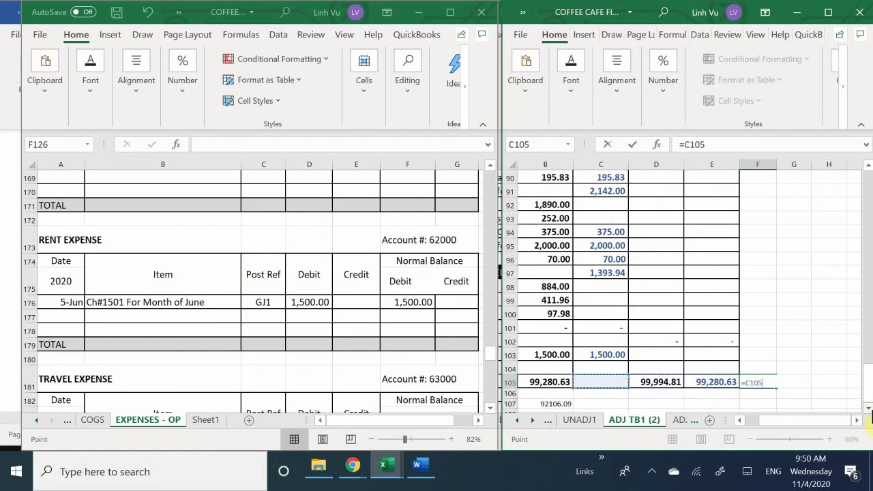
key("Left")
type("-")
key("Left")
key("Left")
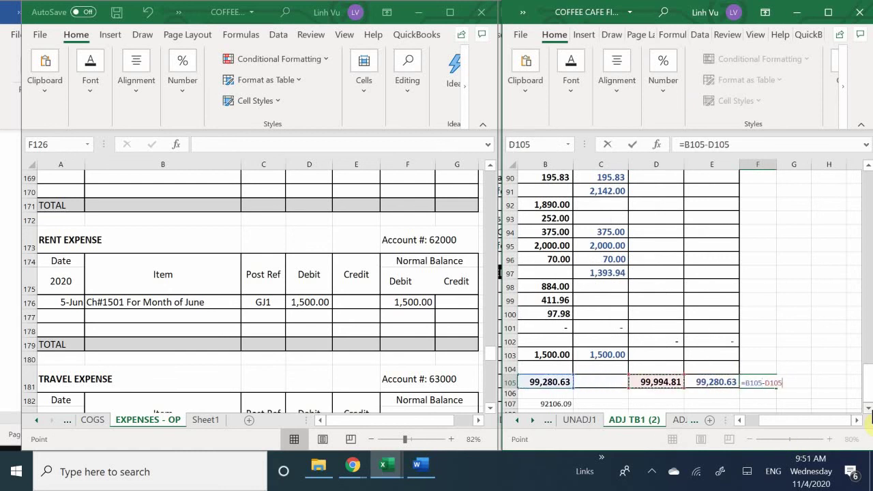
key("Return")
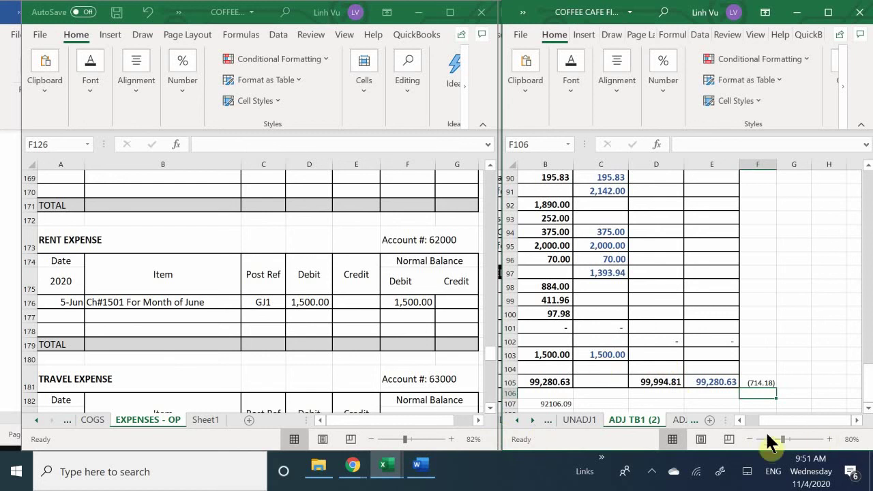
Step: Rewrite the detail debit total in B105 as =SUM(B5:B104) so it covers the whole account list
left_click_drag(777, 419, 766, 419)
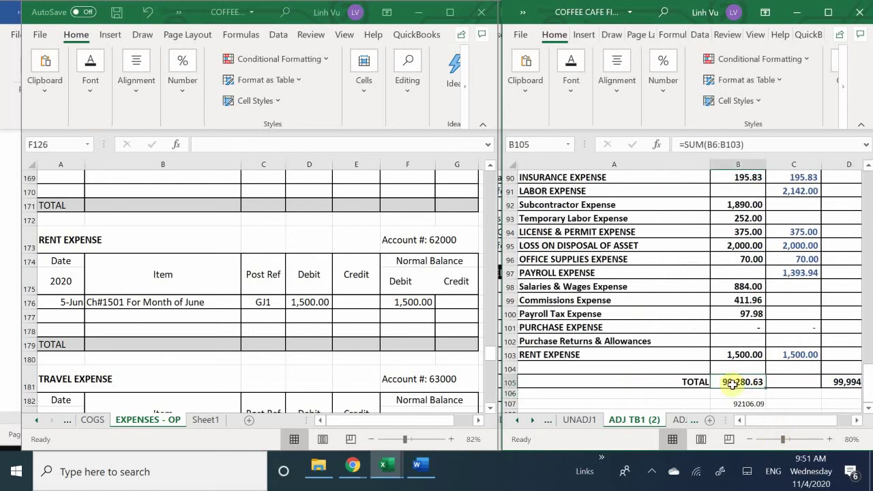
type("=sy")
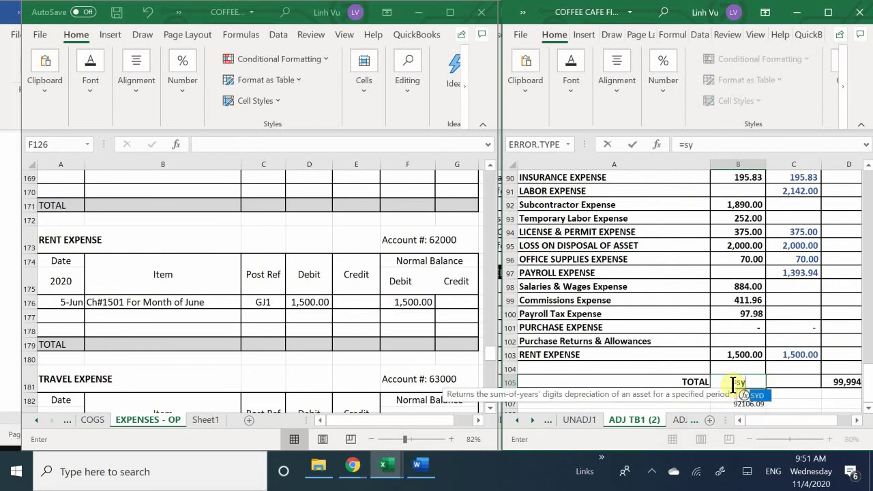
type("u")
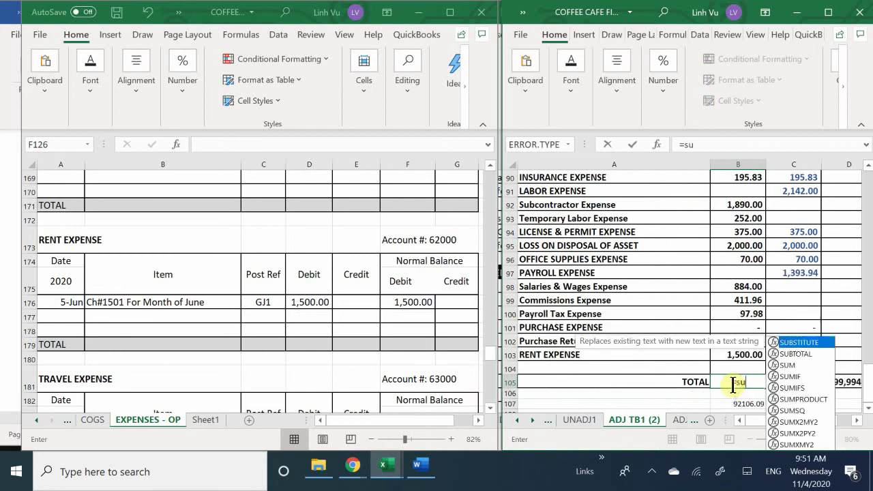
type("m(")
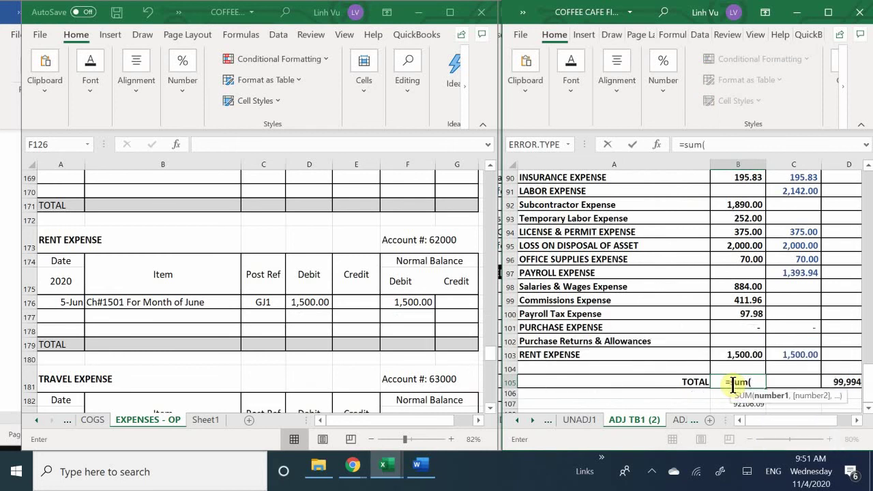
key("shift+Up")
key("shift+Up")
key("shift+Up")
key("shift+Up")
key("shift+Up")
key("shift+Up")
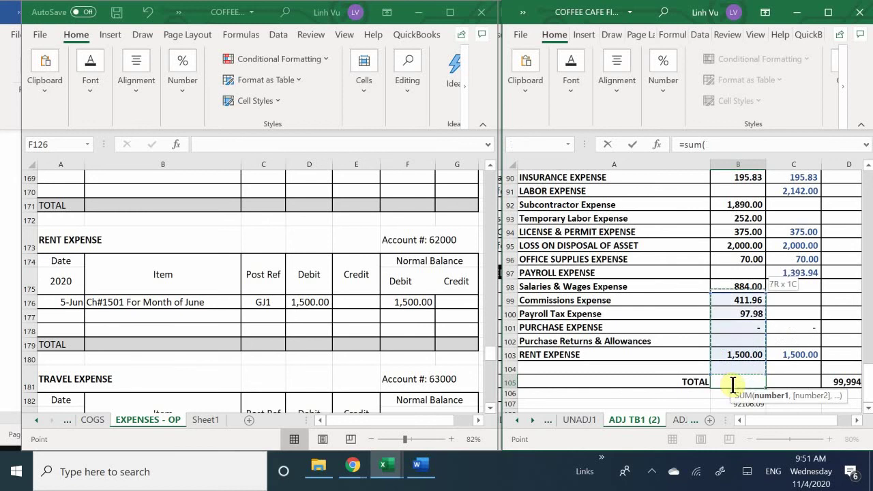
key("shift+Up")
key("shift+Up")
key("shift+Up")
key("shift+Up")
key("shift+Up")
key("shift+Up")
key("shift+Up")
key("shift+Up")
key("shift+Up")
key("shift+Up")
key("shift+Up")
key("shift+Up")
key("shift+Up")
key("shift+Up")
key("shift+Up")
key("shift+Up")
key("shift+Up")
key("shift+Up")
key("shift+Up")
key("shift+Up")
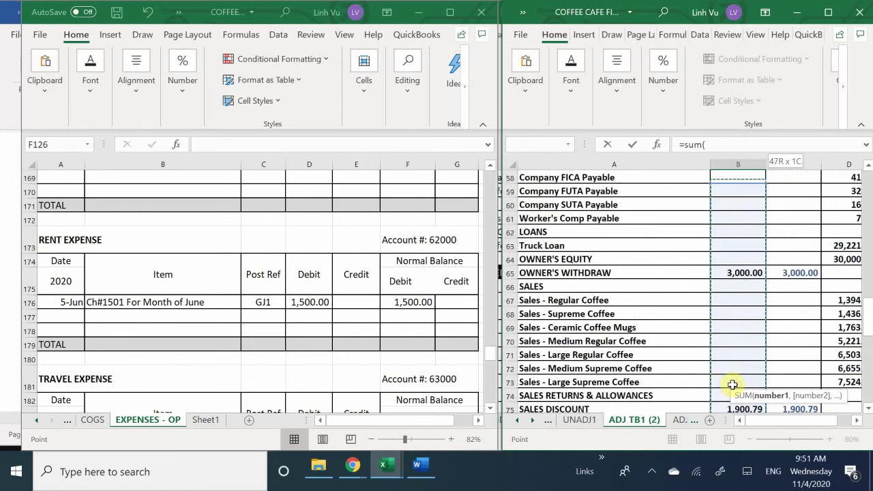
key("shift+Up")
key("shift+Up")
key("shift+Up")
key("shift+Up")
key("shift+Up")
key("shift+Up")
key("shift+Up")
key("shift+Up")
key("shift+Up")
key("shift+Up")
key("shift+Up")
key("shift+Up")
key("shift+Up")
key("shift+Up")
key("shift+Up")
key("shift+Up")
key("shift+Up")
key("shift+Up")
key("shift+Up")
key("shift+Up")
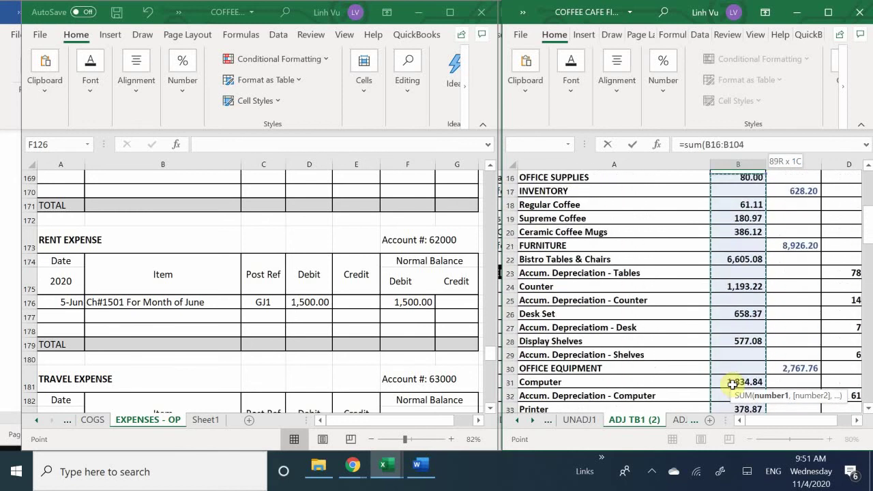
key("shift+Up")
key("shift+Up")
key("shift+Up")
key("shift+Up")
key("shift+Up")
key("shift+Up")
key("shift+Up")
key("shift+Up")
key("shift+Up")
key("shift+Up")
key("shift+Up")
key("shift+Up")
key("ctrl+a")
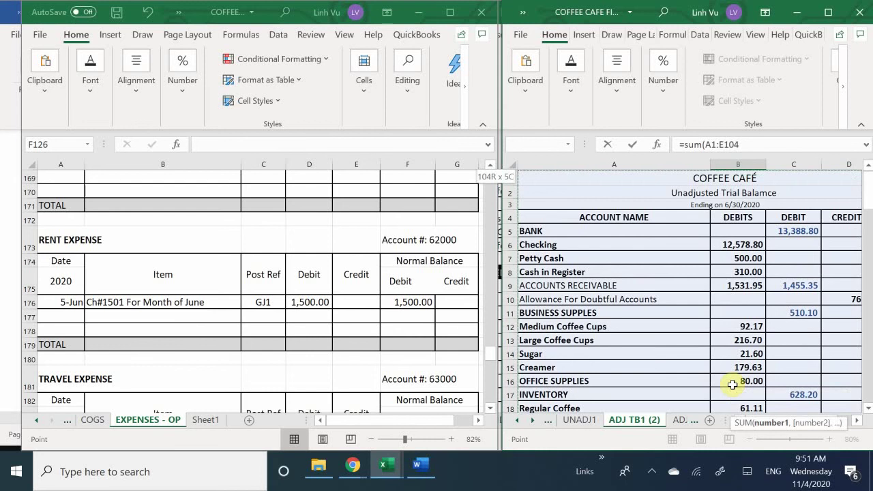
key("shift+Down")
key("shift+Down")
key("shift+Down")
key("shift+Down")
key("shift+Down")
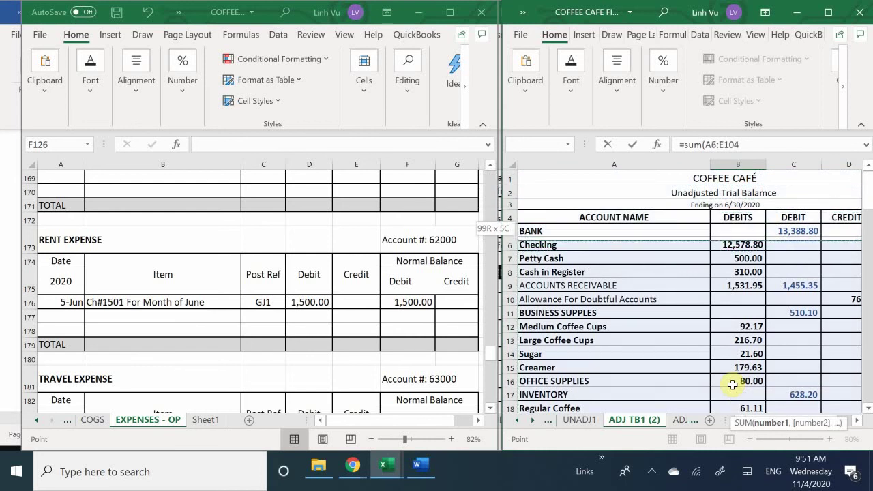
key("shift+Up")
key("shift+Right")
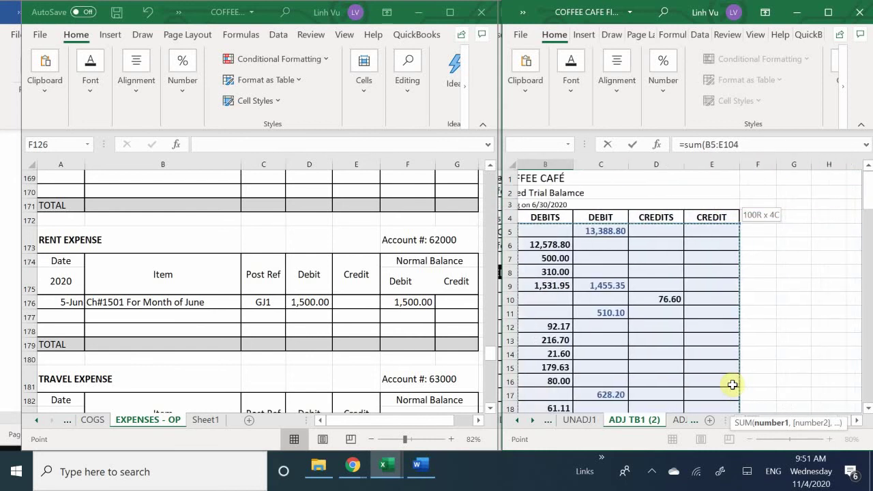
key("shift+Left")
key("shift+Left")
key("shift+Left")
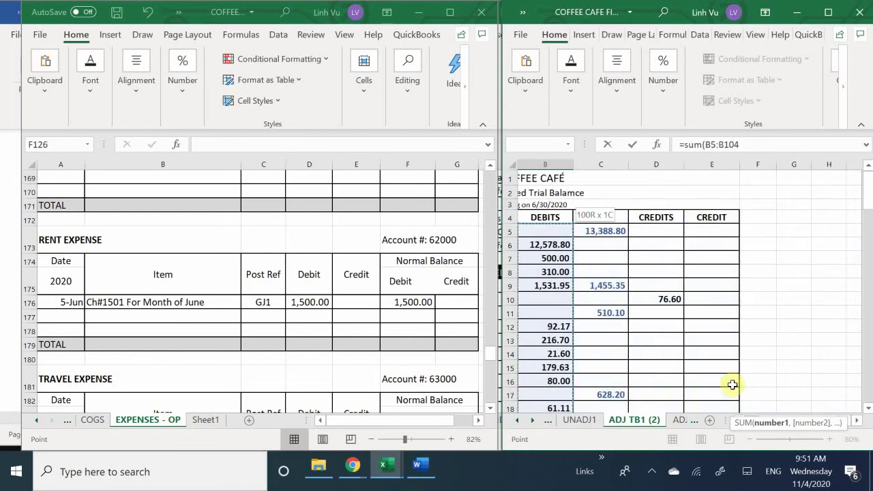
scroll(732, 384, "left", 3)
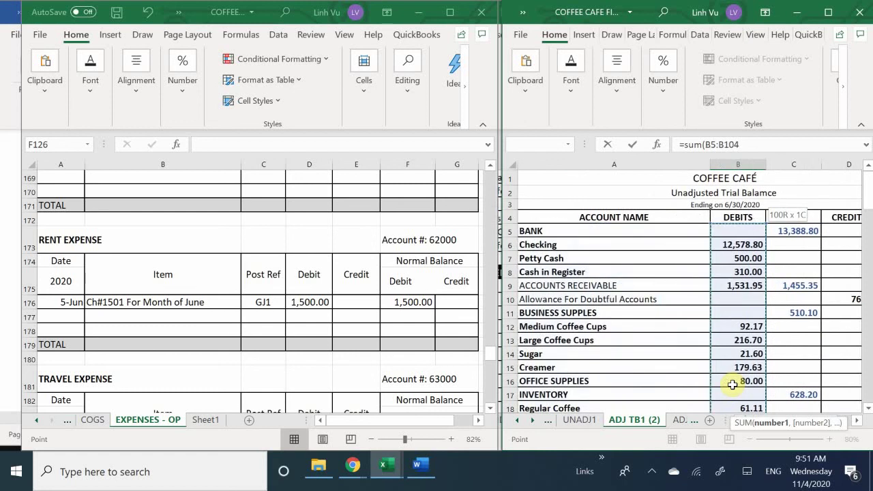
key("Return")
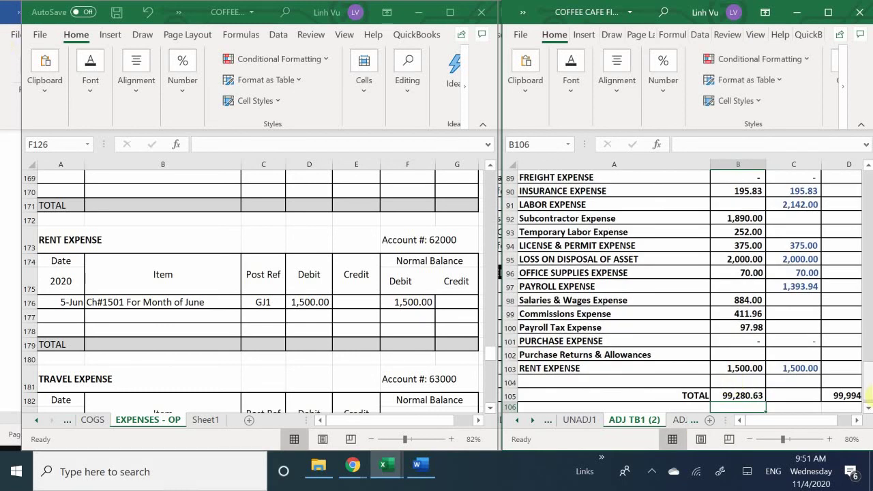
Step: Copy the total formula from B105 across the TOTAL row through E105
left_click(735, 395)
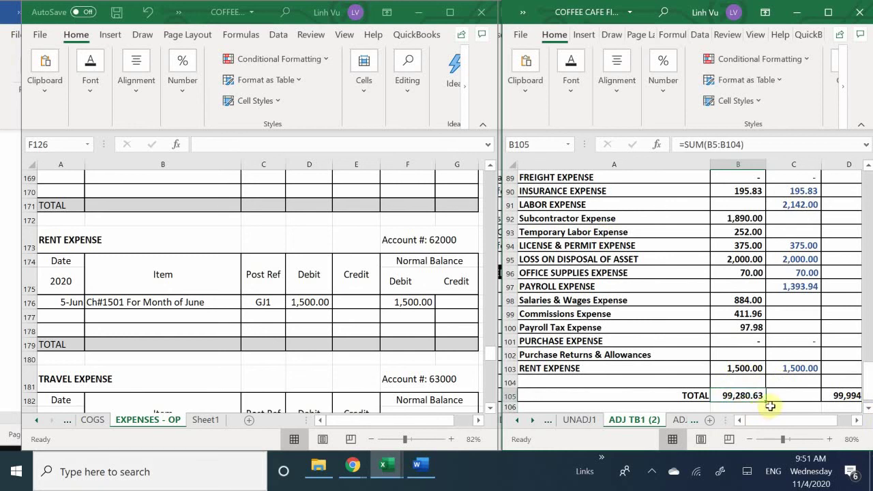
left_click_drag(767, 399, 861, 399)
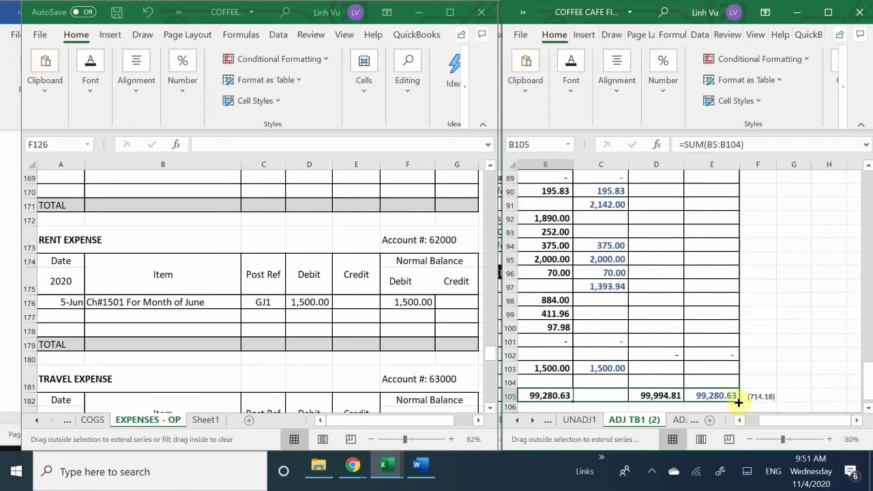
left_click_drag(738, 402, 738, 402)
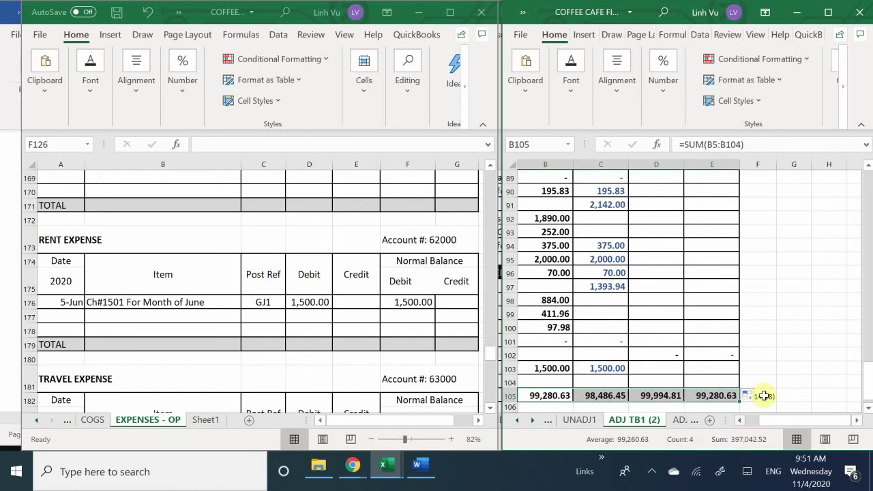
left_click(783, 357)
left_click(791, 369)
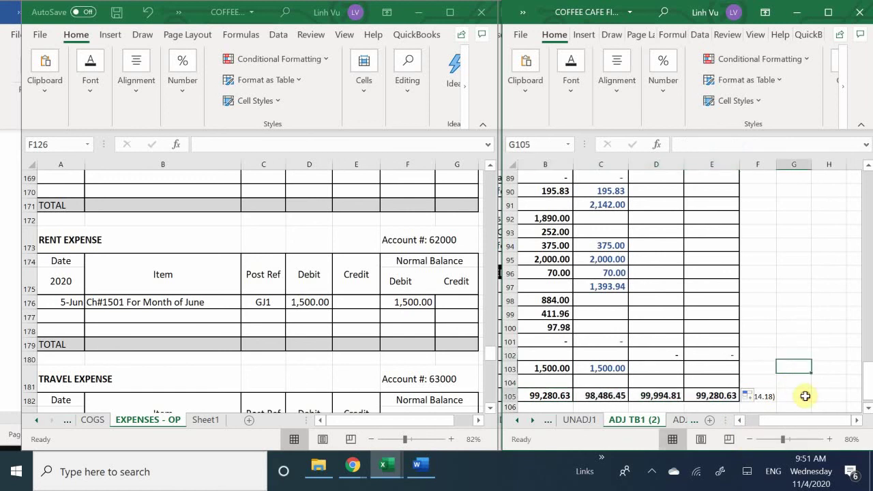
left_click(799, 396)
scroll(799, 380, "down", 1)
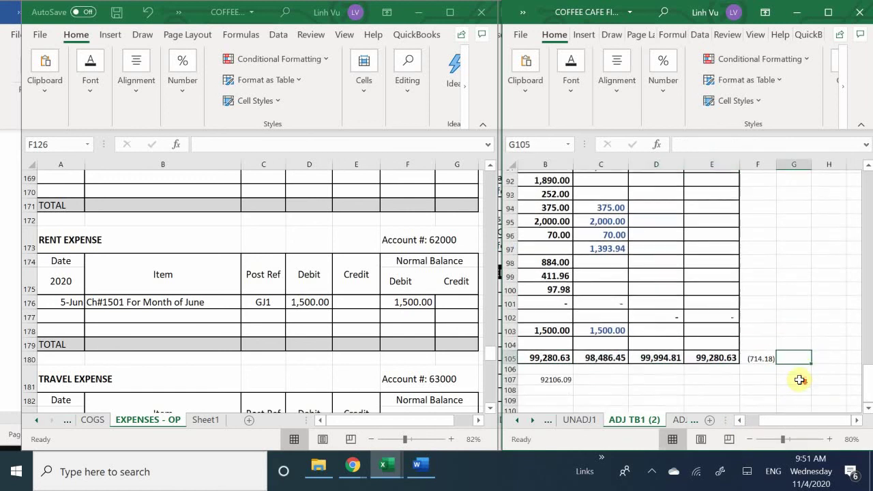
Step: Check the difference formula in F105 and the detail debit total formula in B105
left_click(758, 357)
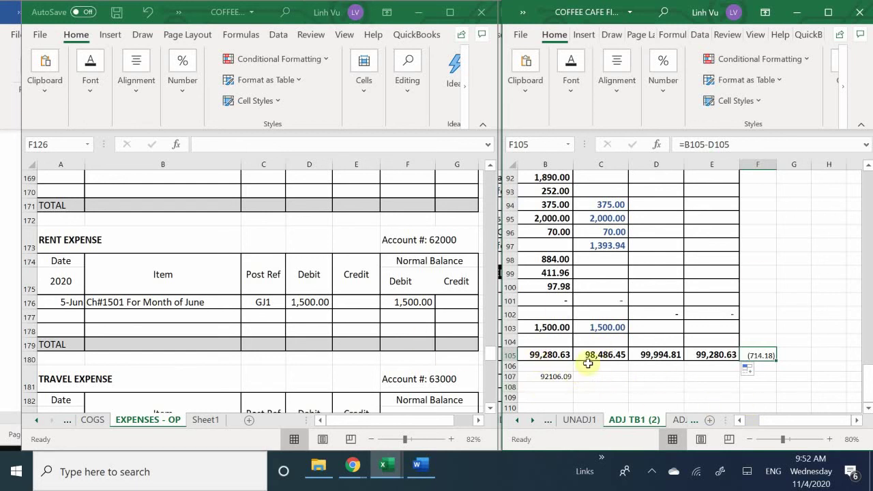
left_click(556, 356)
Step: Examine the detail debit amounts one by one from B7 through B17 for entry errors
scroll(556, 358, "up", 15)
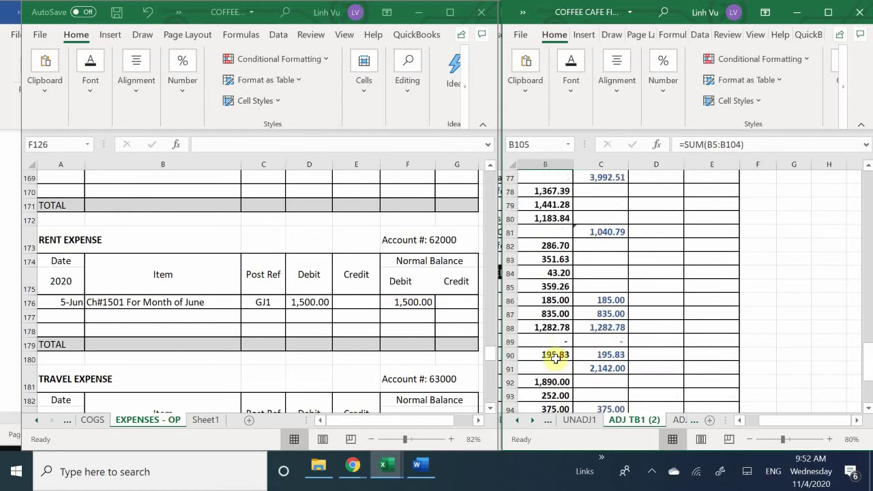
scroll(556, 358, "up", 14)
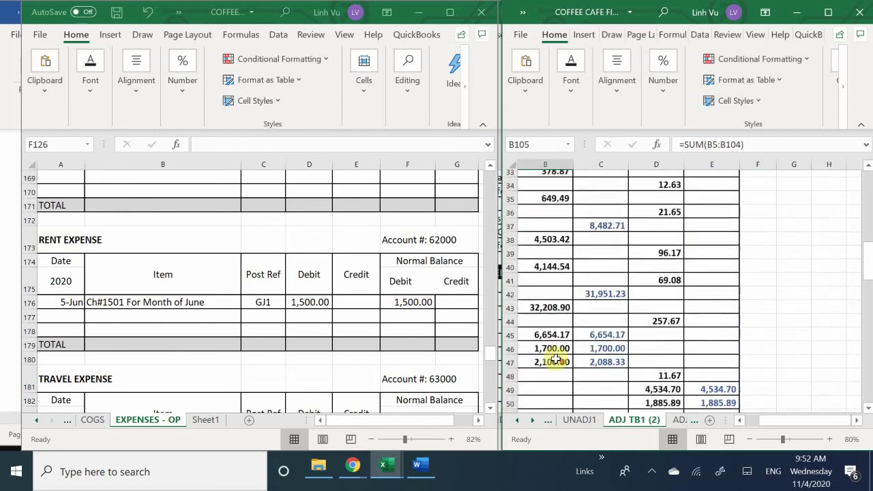
scroll(556, 358, "up", 1)
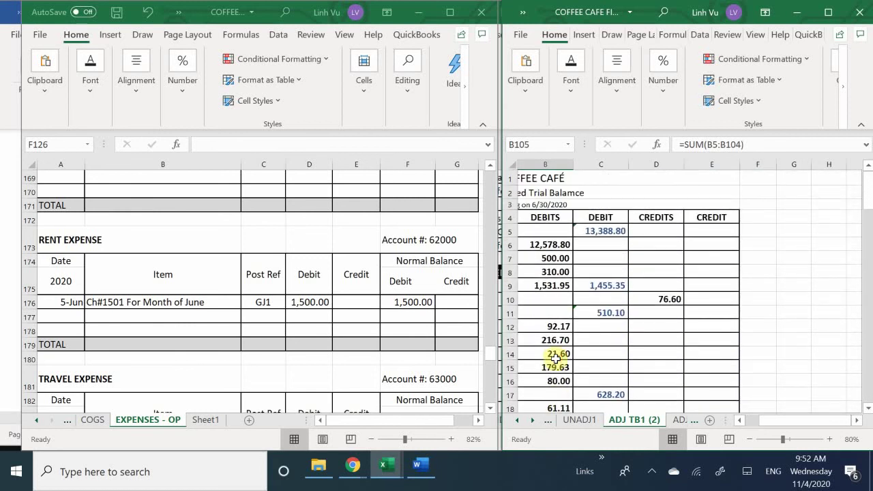
left_click(536, 258)
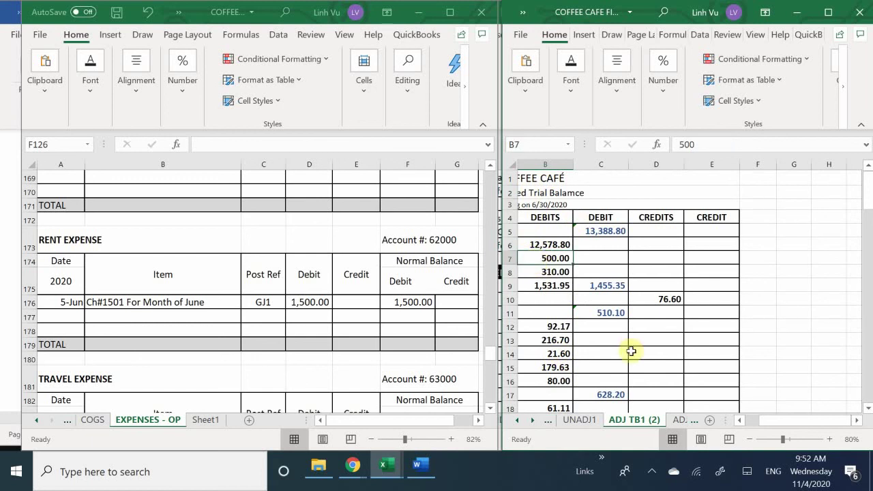
key("Down")
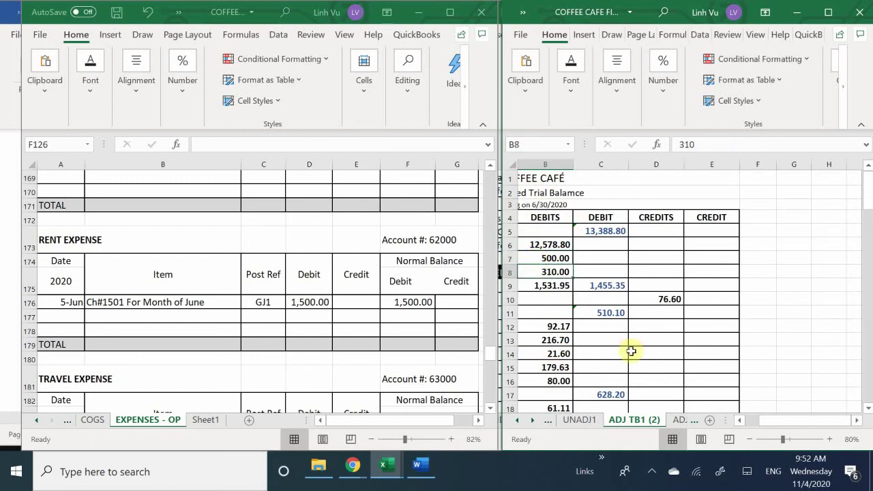
key("Down")
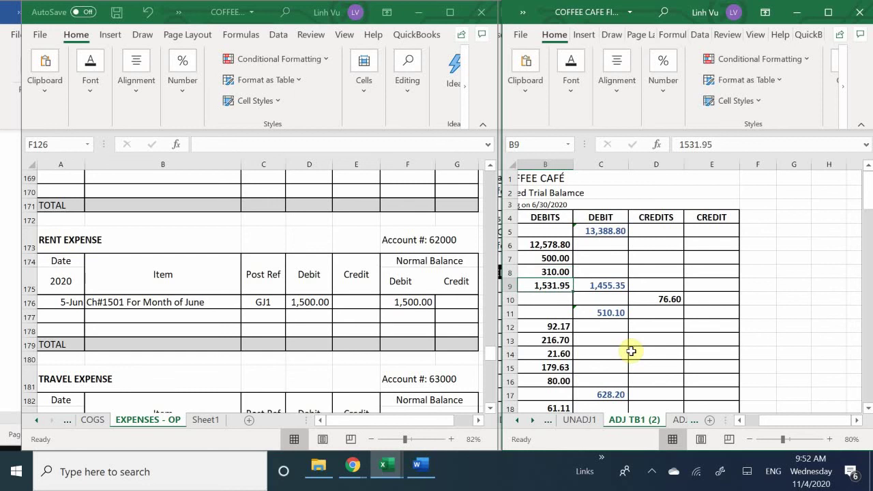
key("Down")
key("Down")
key("Down")
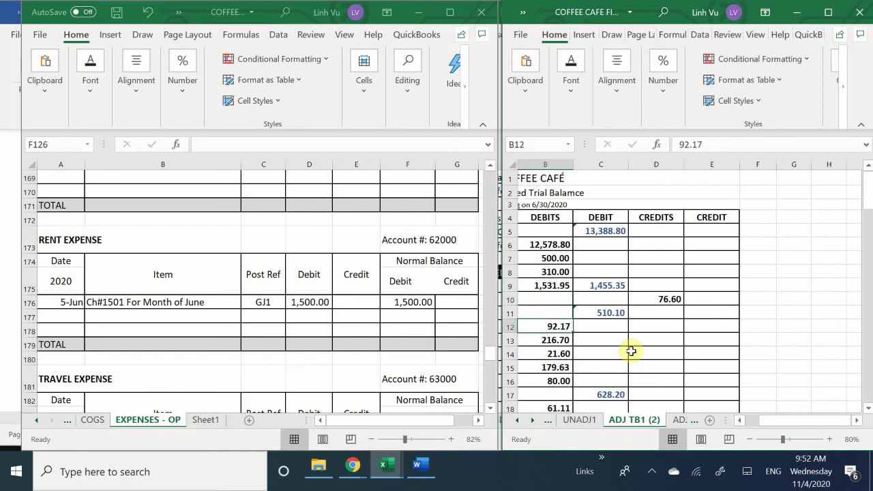
key("Down")
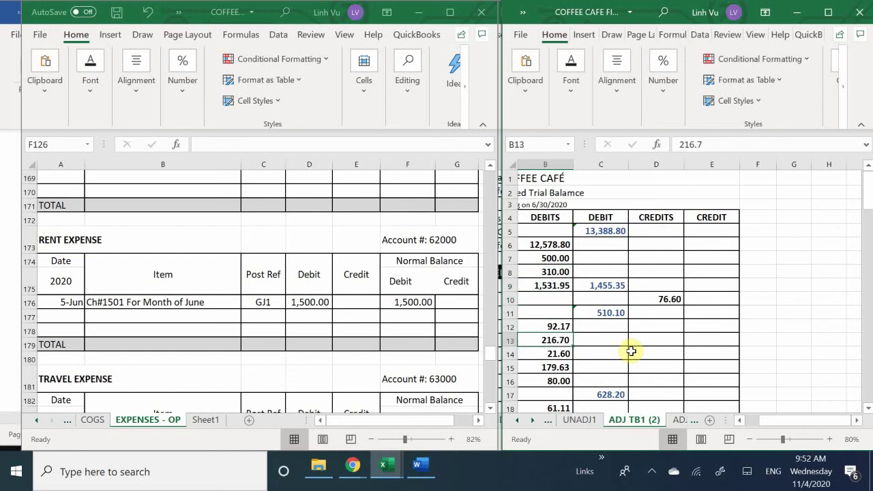
key("Down")
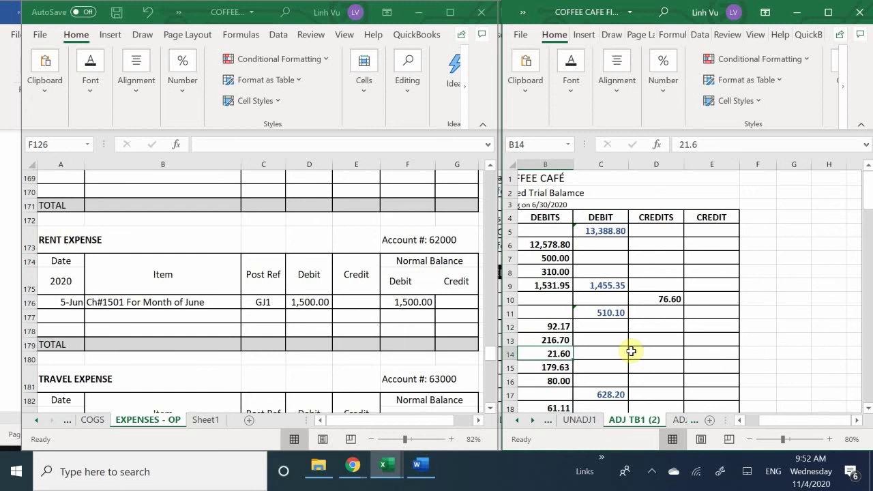
key("Down")
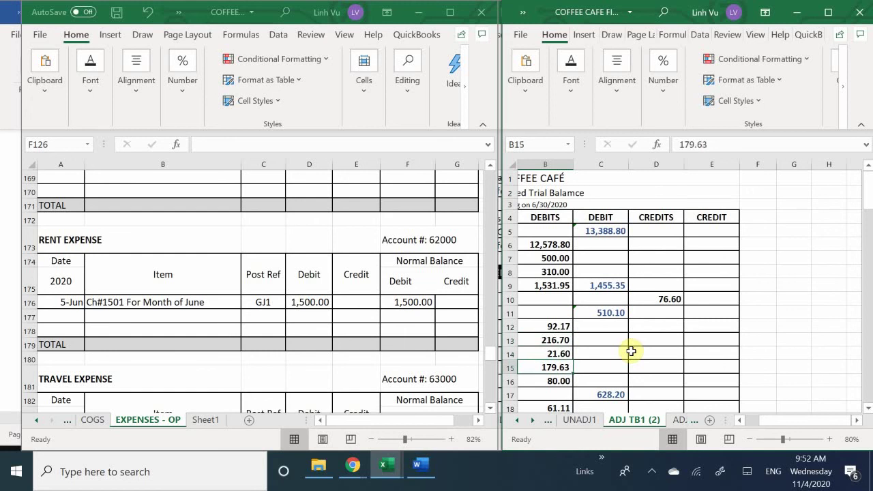
key("Down")
key("Down")
key("Down")
key("Down")
key("Down")
key("Down")
key("Down")
key("Down")
key("Down")
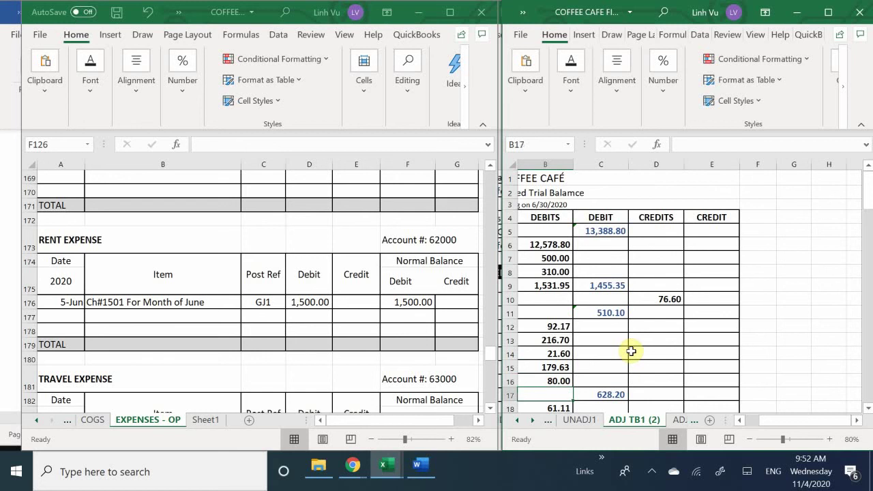
Step: Review the detail debit entries and their source formulas from B18 through B30
key("Up")
key("Up")
key("Up")
key("Up")
key("Up")
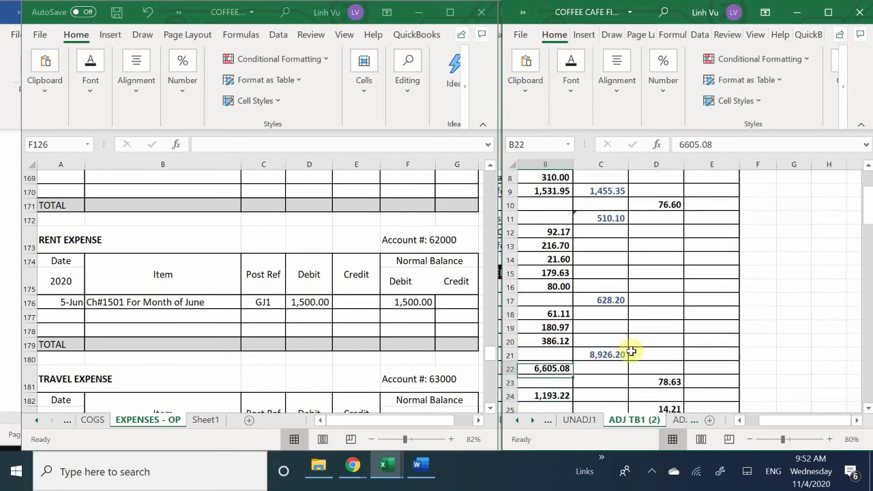
key("Down")
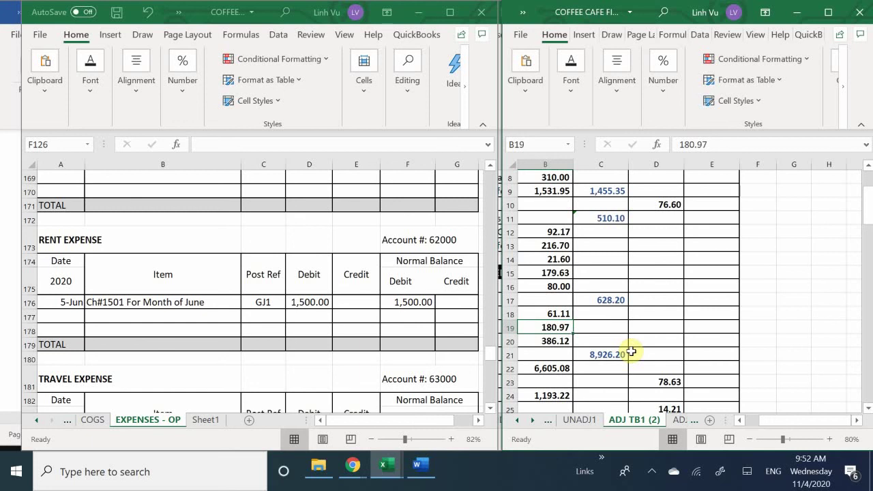
key("Down")
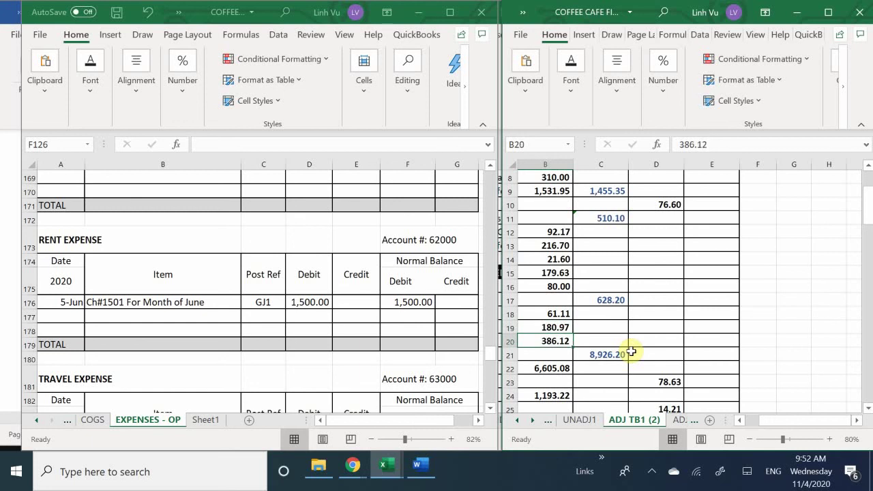
key("Down")
key("Down")
key("Down")
key("Down")
key("Down")
key("Down")
key("Down")
key("Down")
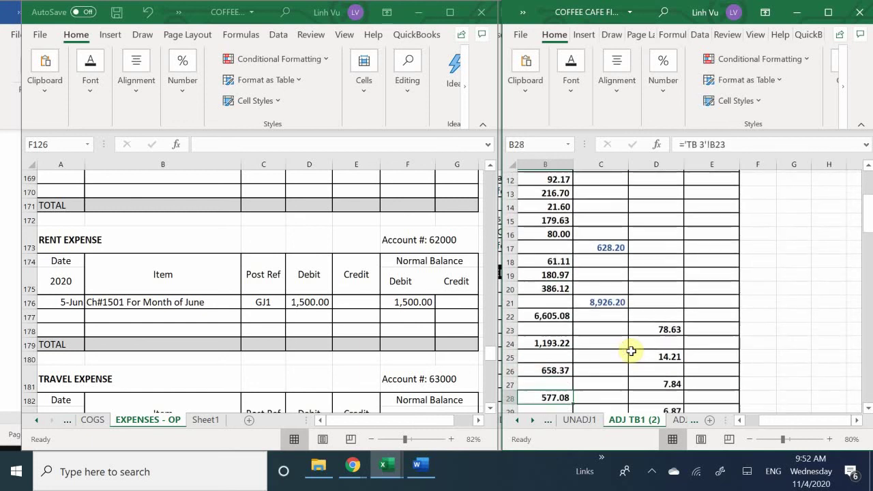
key("Down")
key("Down")
key("Down")
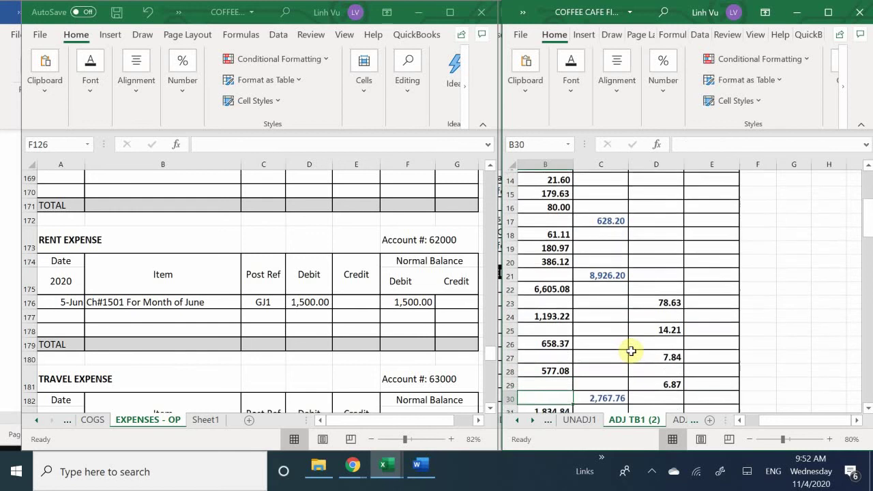
Step: Recheck the detail debits and neighbouring credit amounts from row 25 through row 35
key("Up")
key("Up")
key("Up")
key("Up")
key("Up")
key("Up")
key("Up")
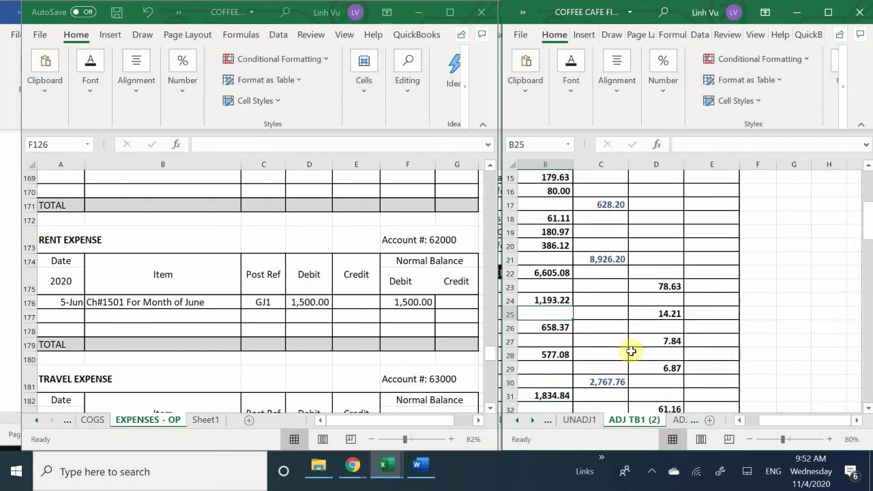
key("Down")
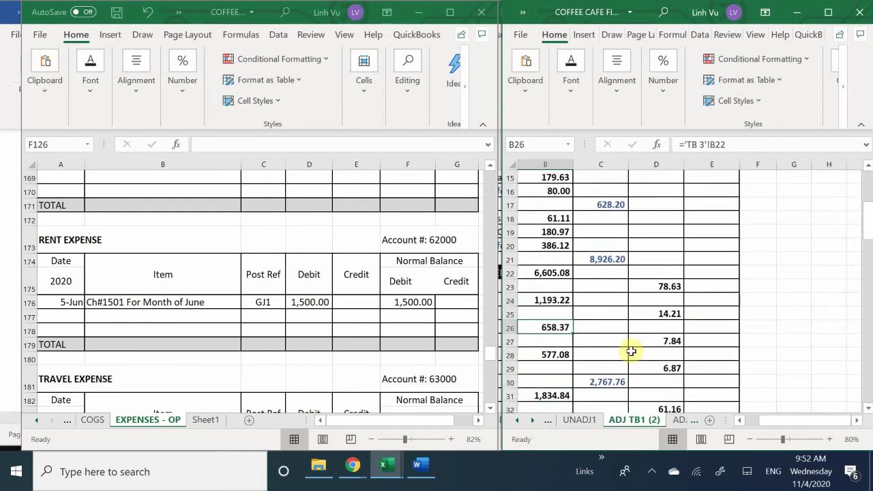
key("Down")
key("Down")
key("Down")
key("Down")
key("Down")
key("Down")
key("Down")
key("Down")
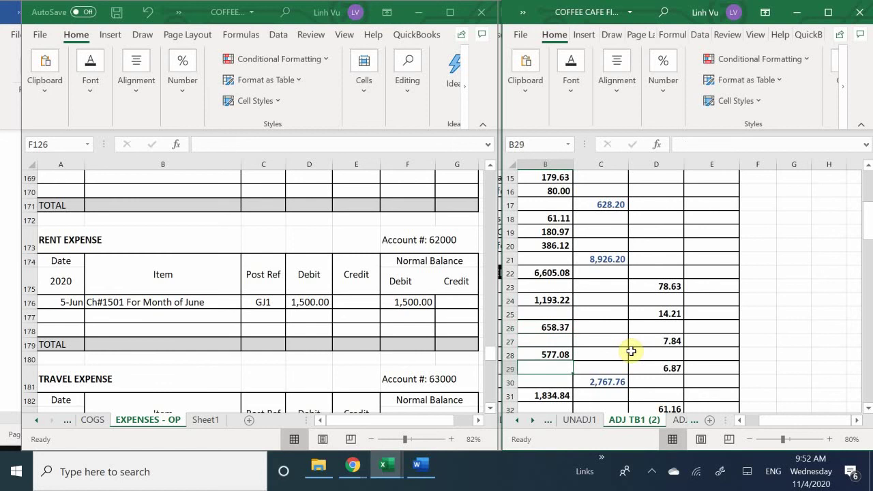
key("Down")
key("Down")
key("Down")
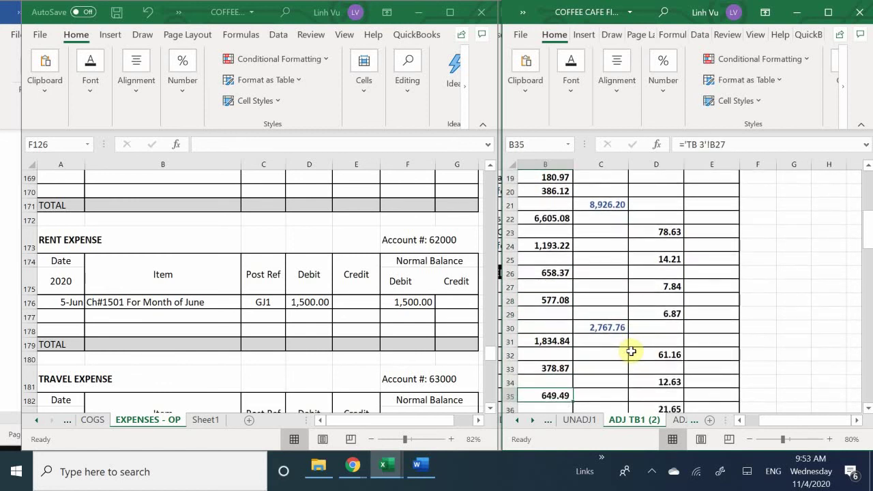
Step: Examine the detail debit and credit amounts from row 33 through row 51 against their summary amounts
key("Up")
key("Up")
key("Up")
key("Up")
key("Up")
key("Up")
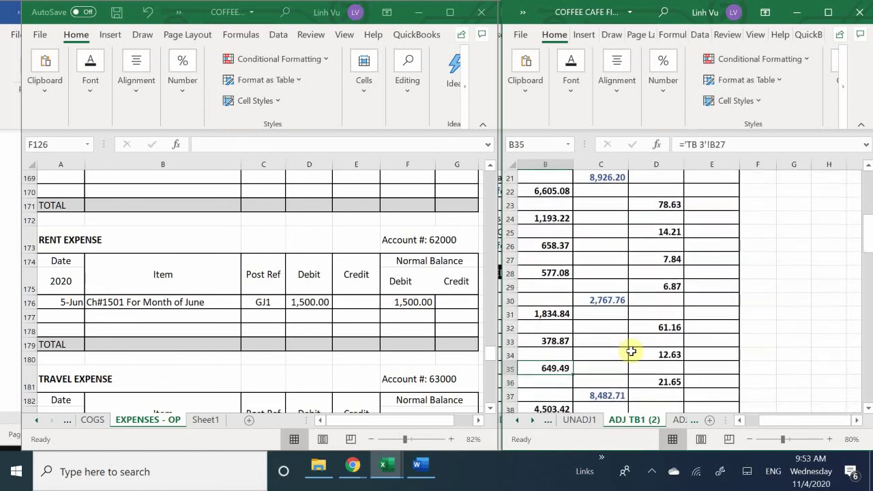
key("Down")
key("Down")
key("Down")
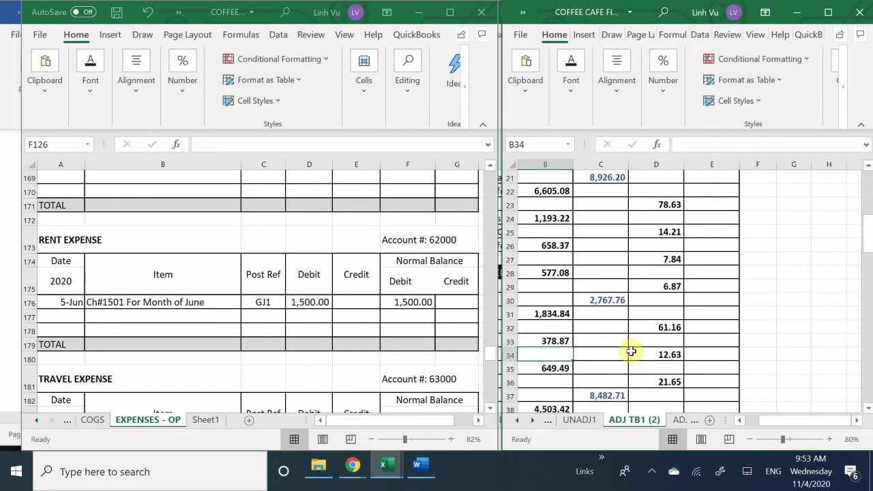
key("Down")
key("Down")
key("Down")
key("Down")
key("Down")
key("Down")
key("Down")
key("Down")
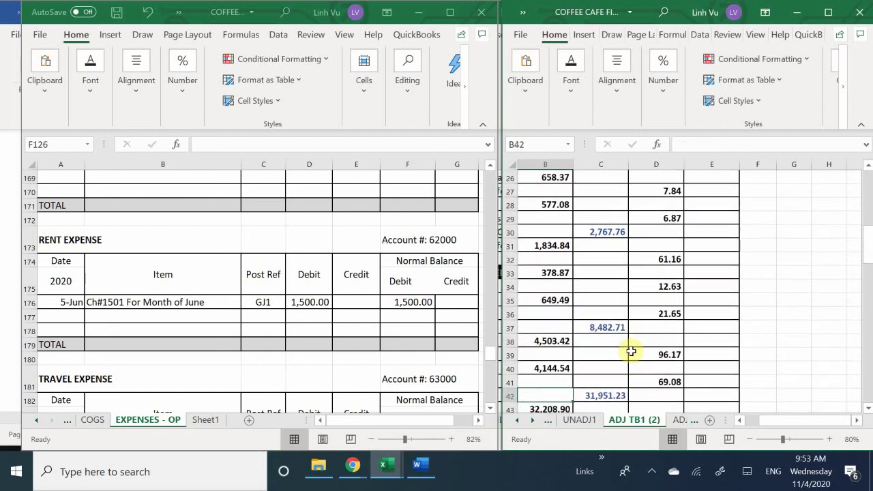
key("Down")
key("Down")
key("Down")
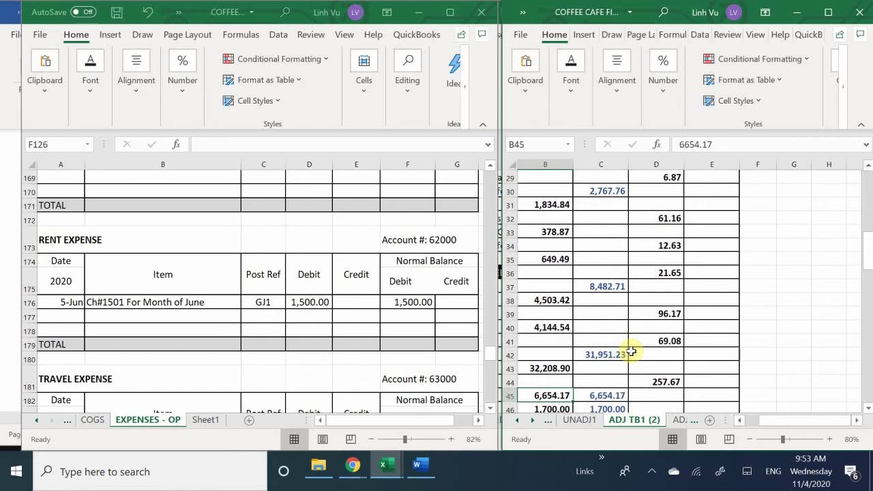
key("Down")
key("Down")
key("Down")
key("Down")
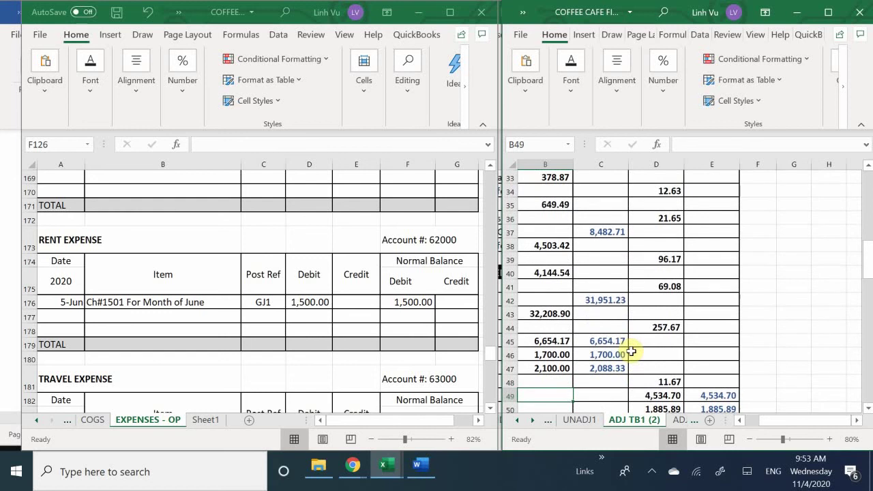
key("Down")
key("Down")
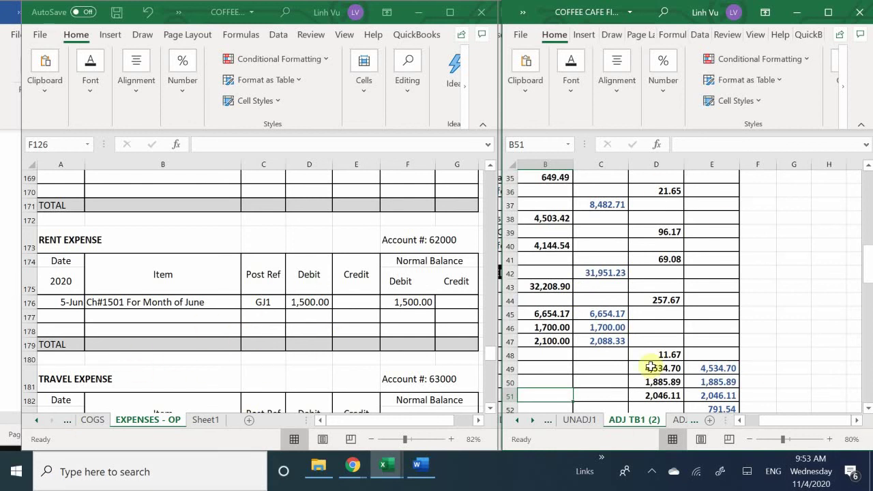
Step: Review the detail credit amounts and the few debit entries from row 52 through row 72
key("Down")
key("Down")
key("Down")
key("Down")
key("Down")
key("Down")
key("Down")
key("Down")
key("Down")
key("Down")
key("Down")
key("Down")
key("Down")
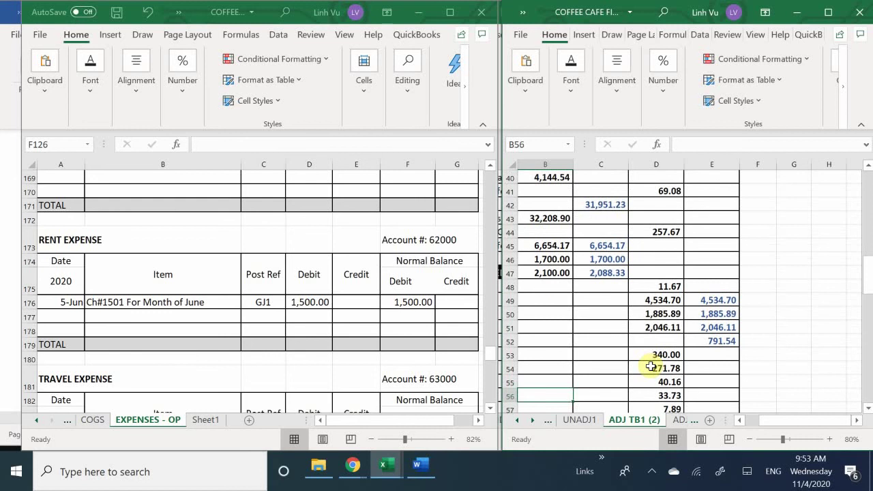
key("Down")
key("Down")
key("Down")
key("Down")
key("Down")
key("Down")
key("Down")
key("Down")
key("Down")
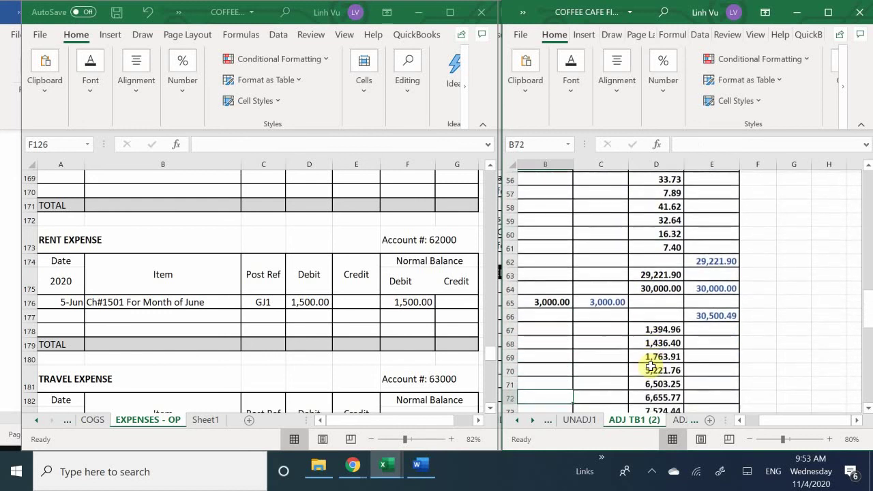
Step: Examine the detail entries from row 73 through row 84, rechecking the debits in B79 and B80
key("Down")
key("Down")
key("Down")
key("Down")
key("Down")
key("Down")
key("Down")
key("Down")
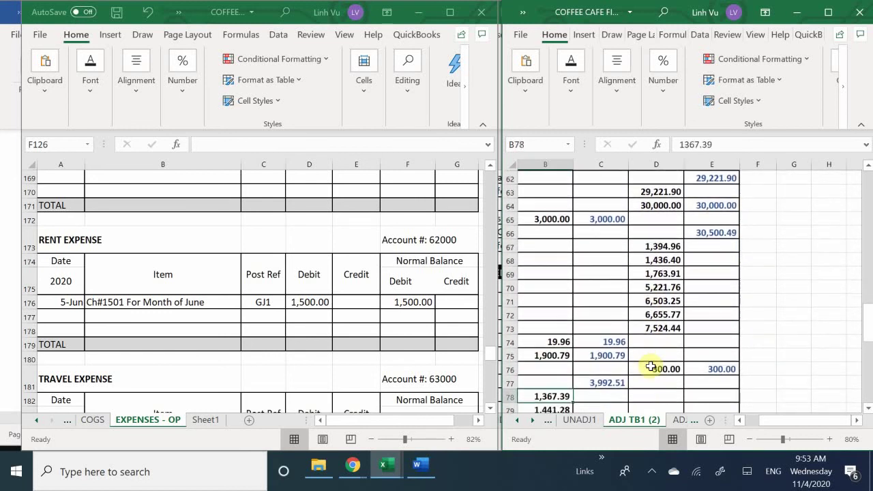
key("Down")
key("Down")
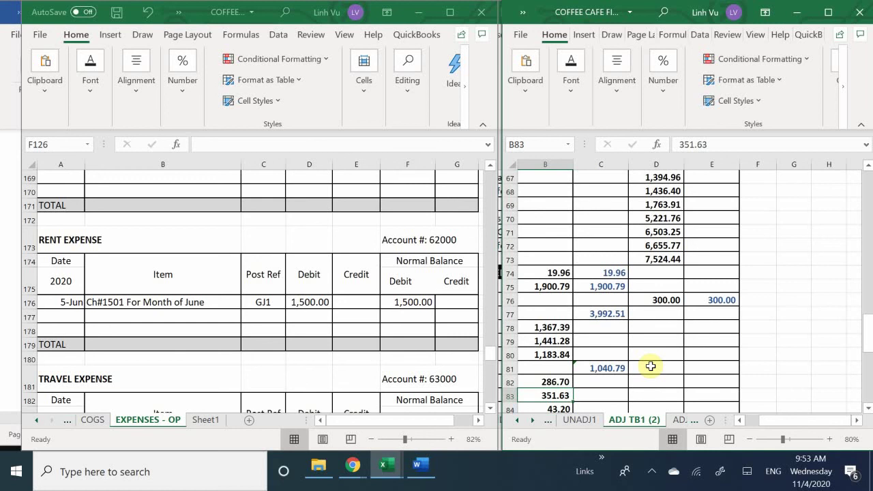
key("Down")
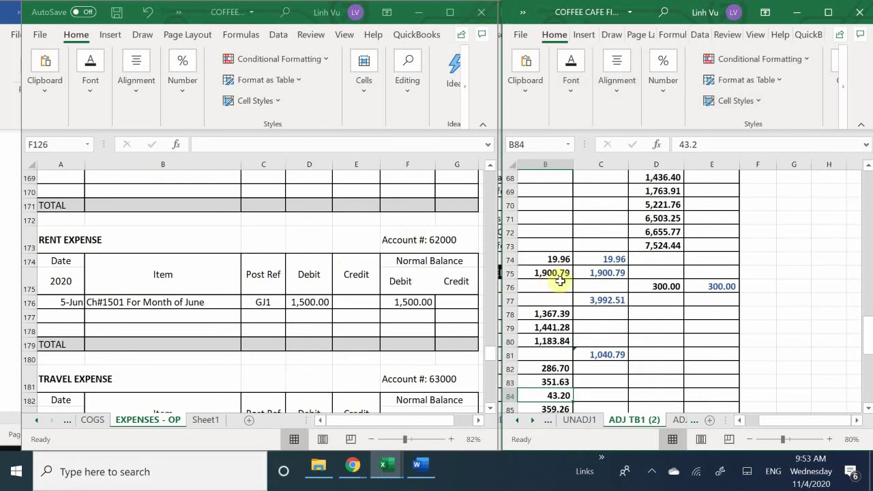
left_click(529, 330)
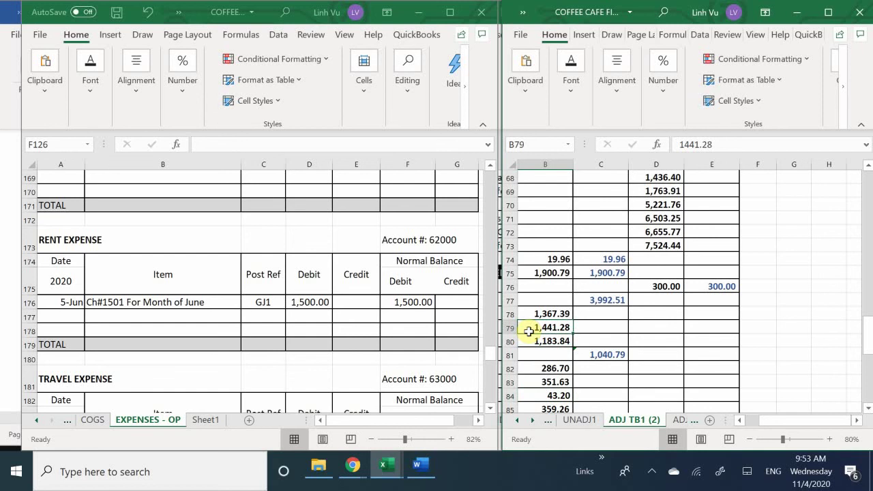
left_click(527, 343)
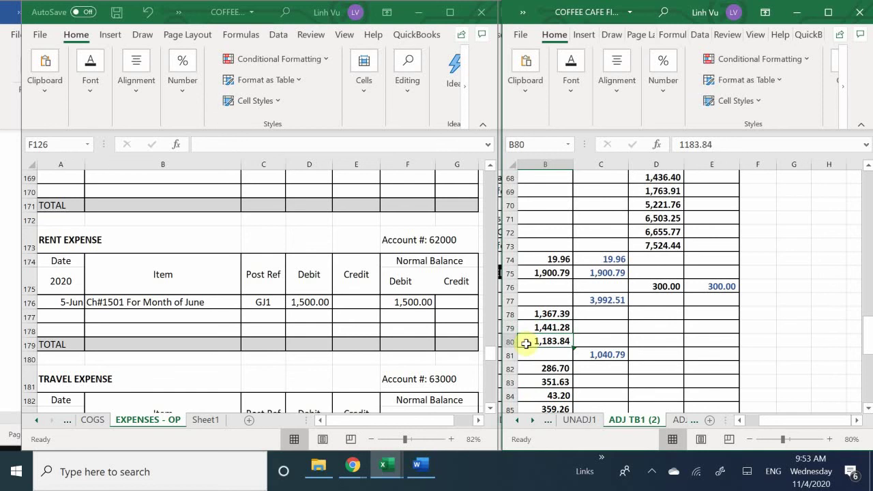
scroll(528, 341, "down", 1)
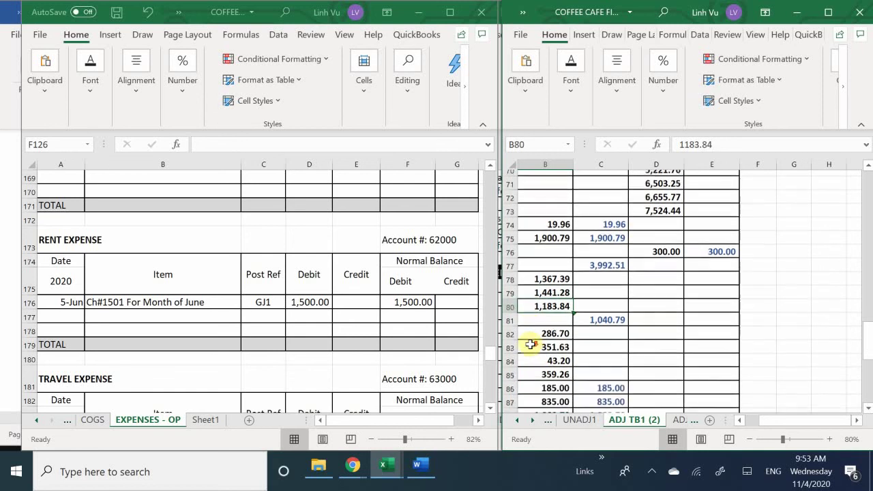
Step: Examine the detail debits from B82 through B88 against their credit-column summaries, rechecking rows 86 through 88
left_click(537, 328)
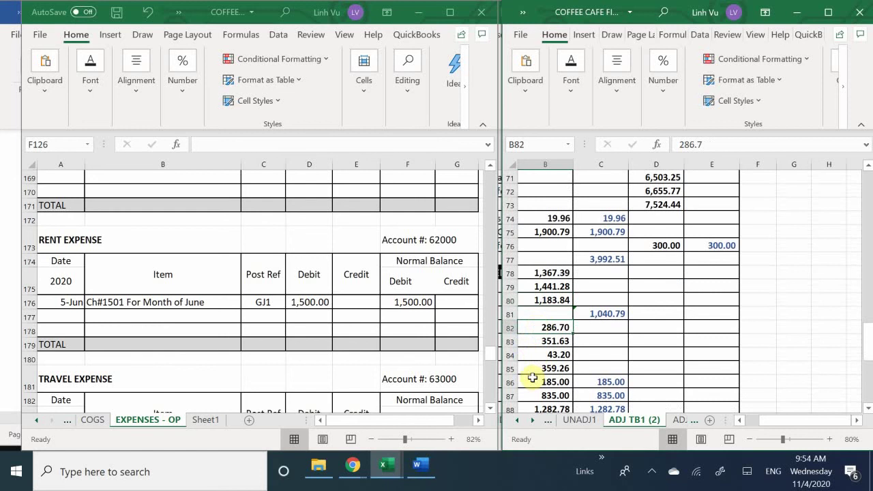
key("Down")
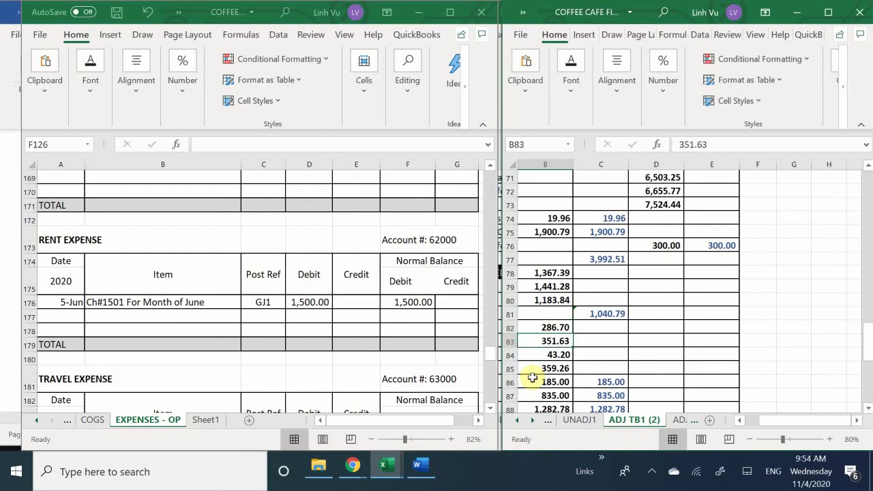
key("Down")
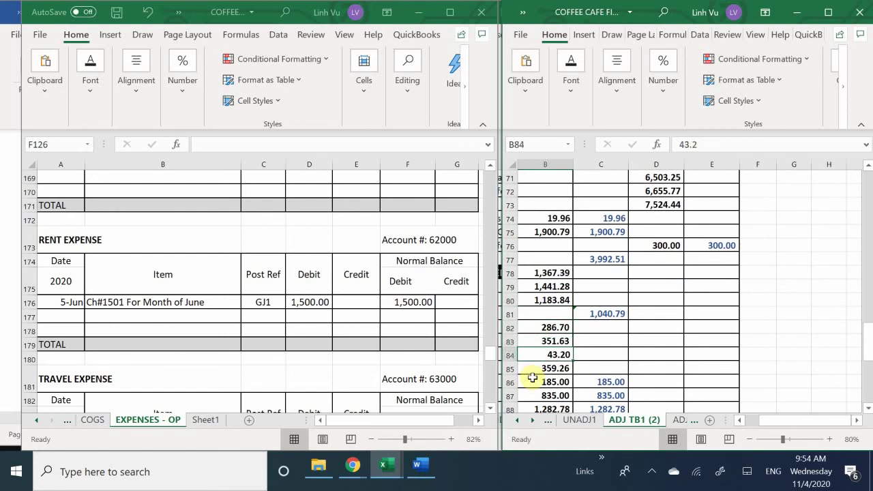
key("Down")
key("Down")
key("Down")
key("Down")
key("Down")
key("Down")
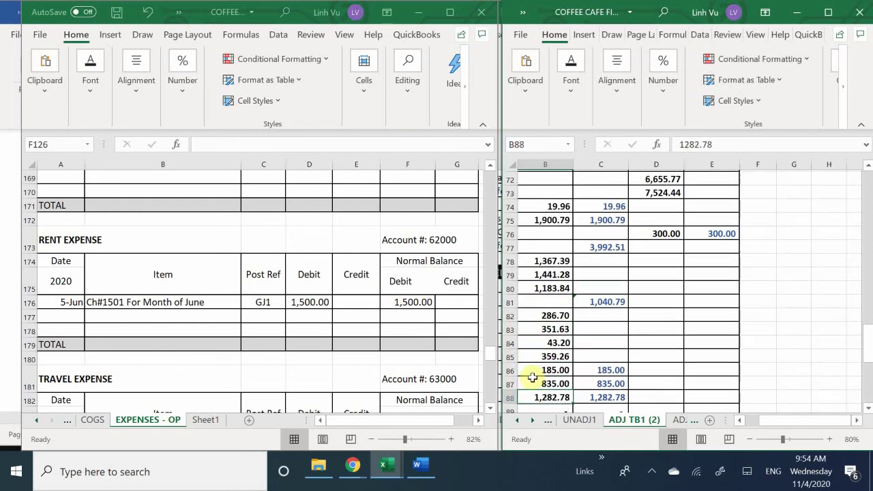
key("Up")
key("Up")
key("Up")
key("Up")
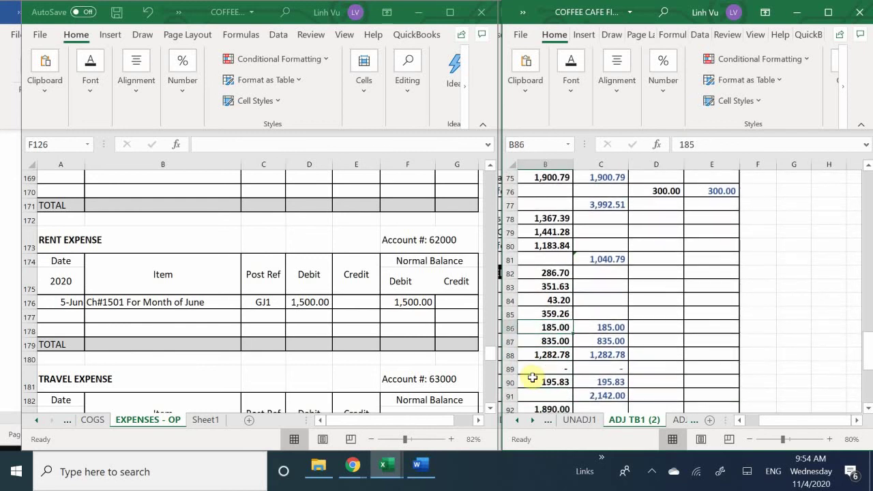
key("Down")
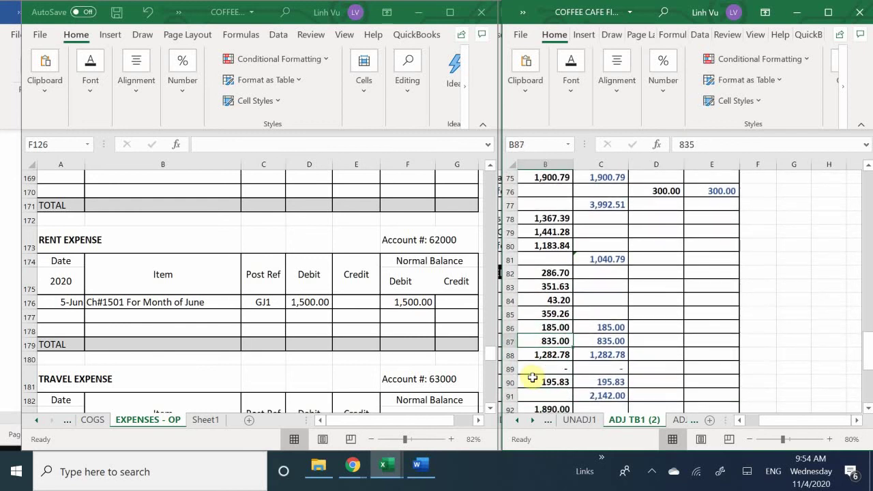
key("Down")
key("Up")
key("Down")
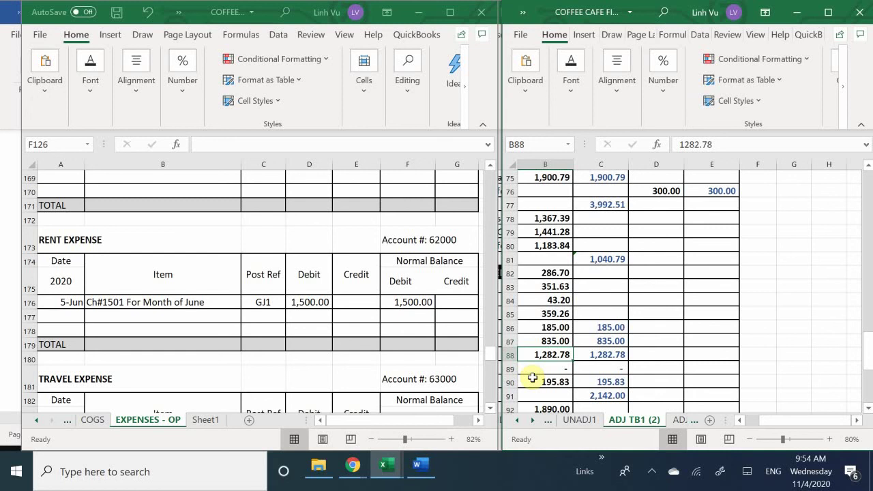
Step: Review the detail debits and matching summary amounts from row 89 through row 94, rechecking the subcontractor and temporary labor entries
key("Down")
key("Down")
key("Down")
key("Down")
key("Down")
key("Down")
key("Down")
key("Down")
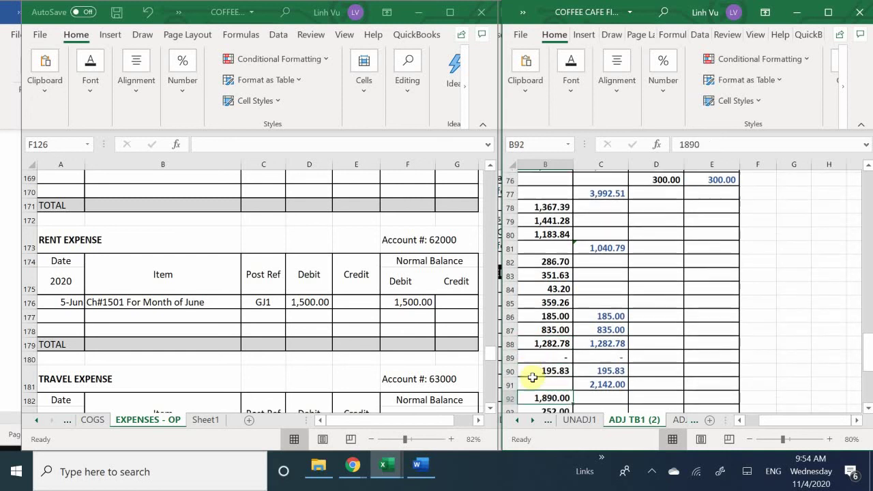
key("Up")
key("Up")
key("Up")
key("Up")
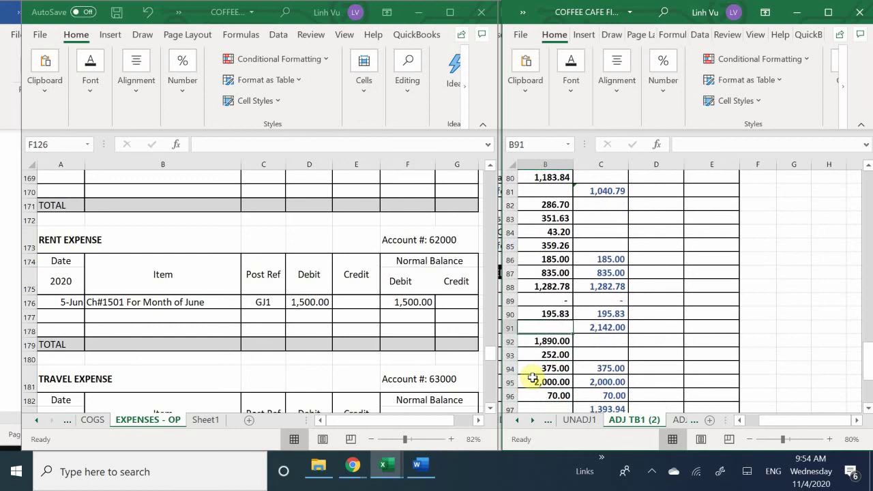
key("Down")
key("Down")
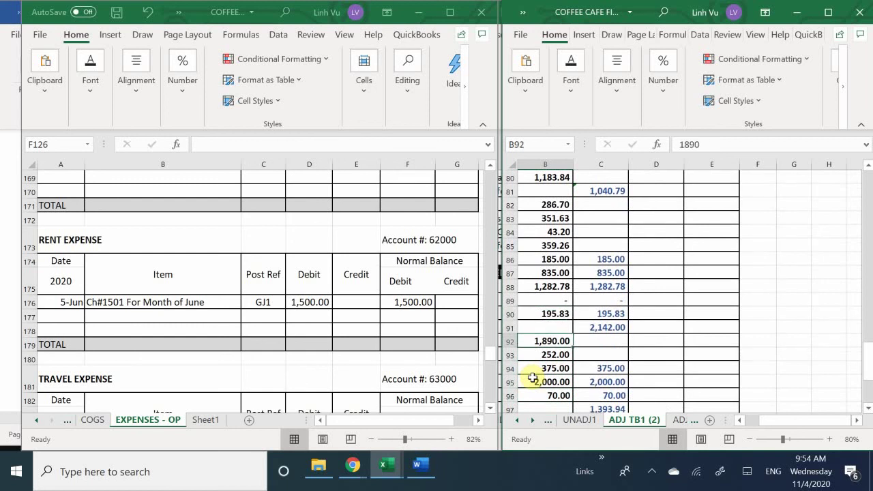
key("Down")
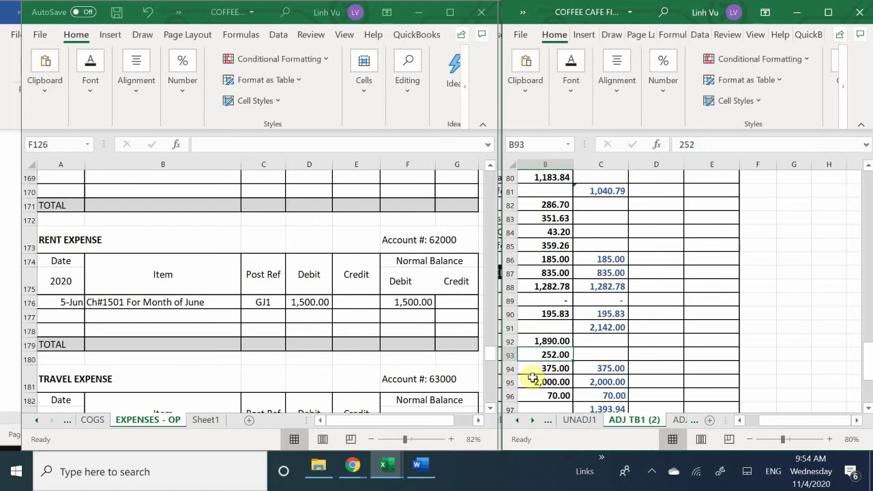
key("Down")
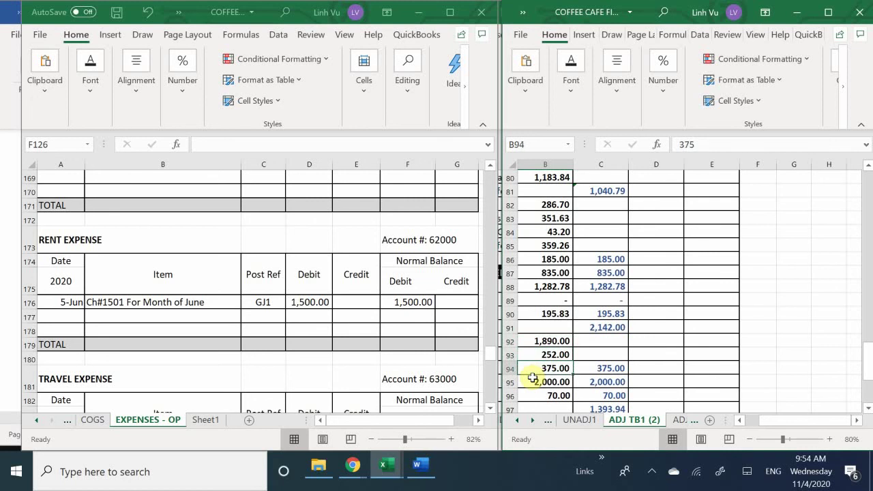
Step: Check the remaining expense debits against their summary amounts from row 95 through the blank row 104
key("Down")
key("Down")
key("Down")
key("Down")
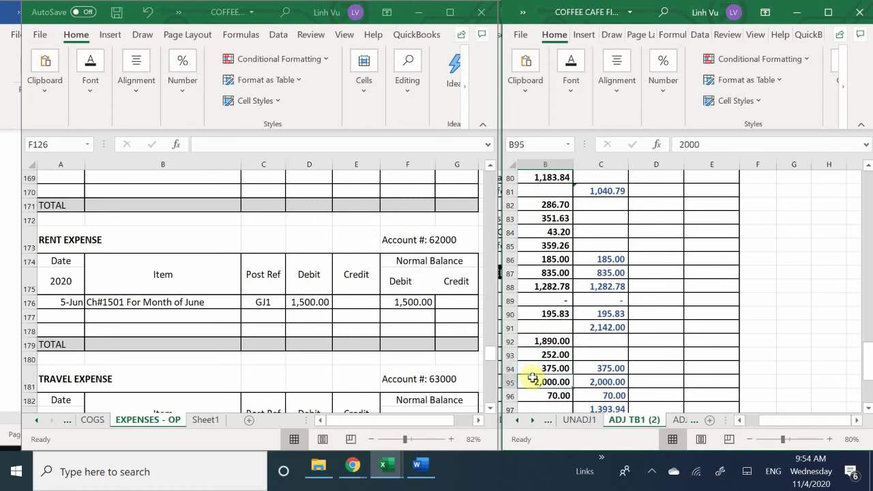
key("Down")
key("Down")
key("Down")
key("Down")
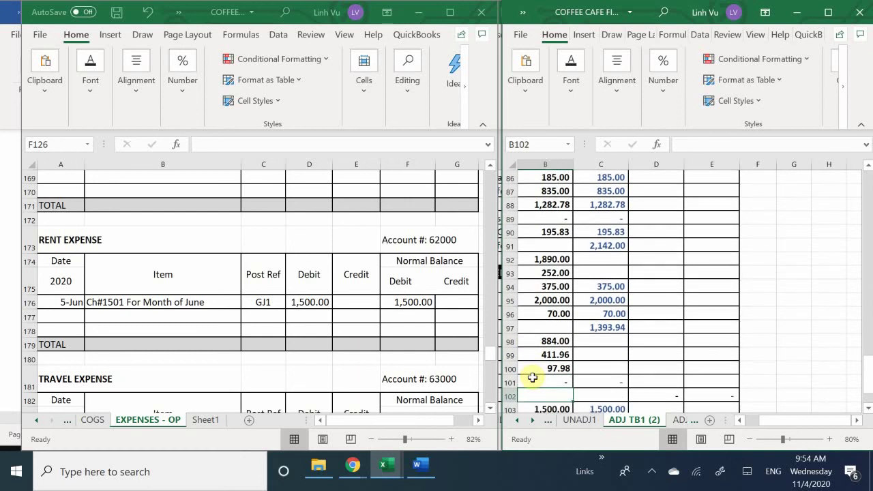
key("Down")
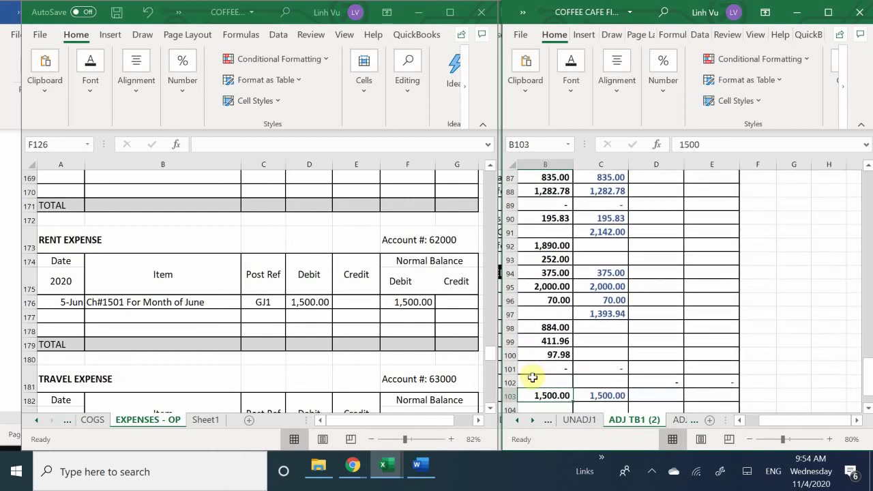
key("Down")
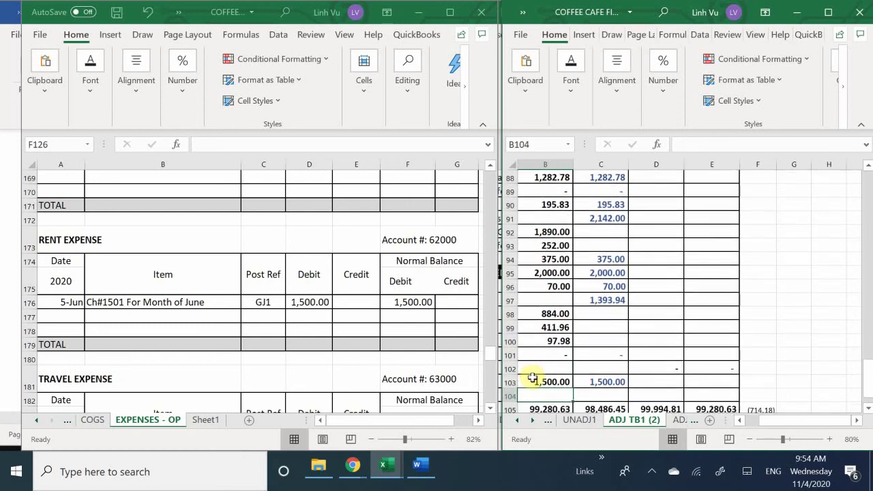
Step: Inspect the debit total formula in B105, the loose figure in B107 and the TOTAL row's label
key("Down")
key("Down")
key("Down")
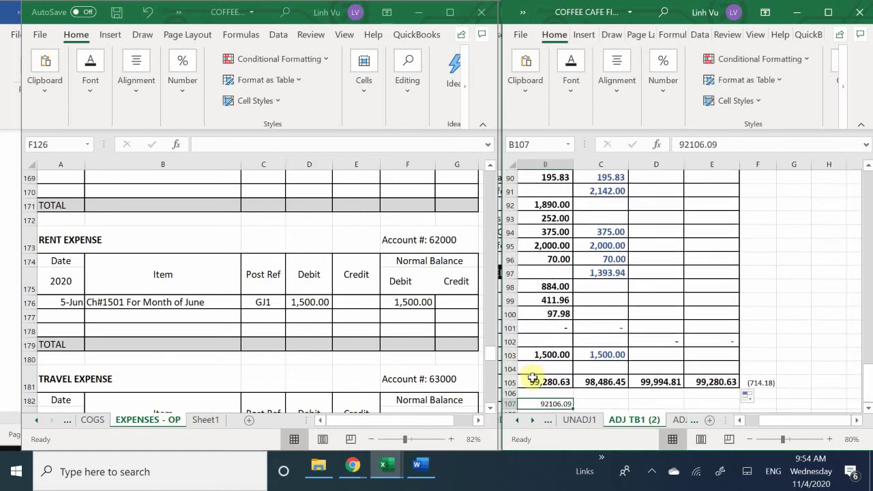
key("Down")
key("Down")
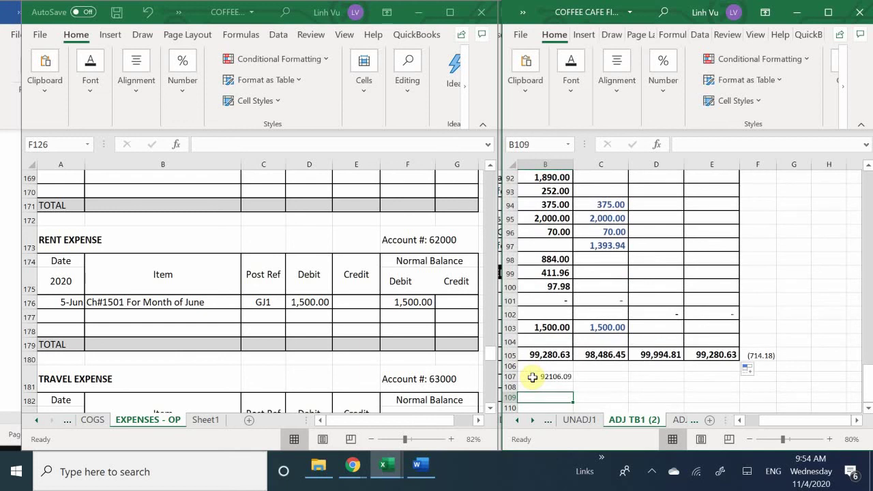
key("Up")
key("Up")
key("Up")
key("Up")
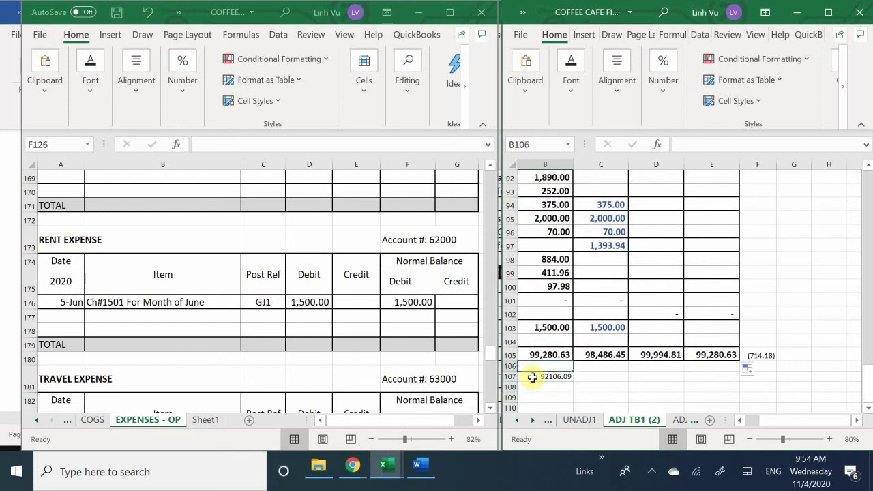
key("Up")
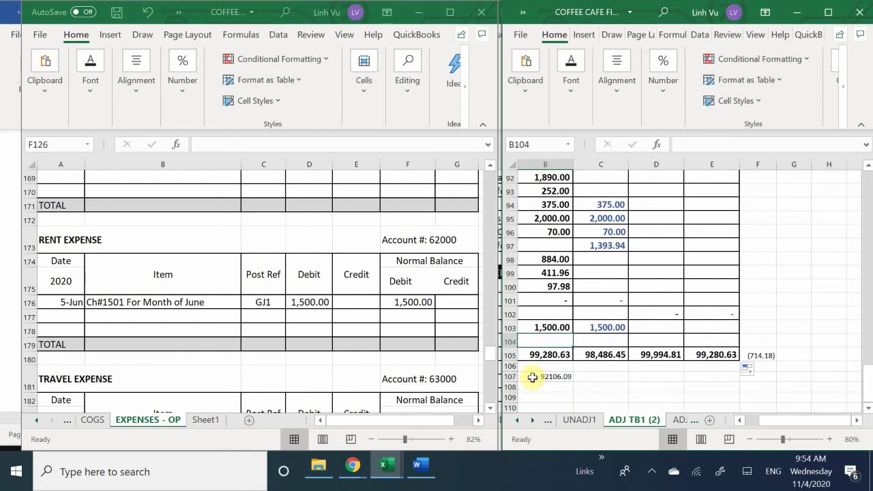
key("Down")
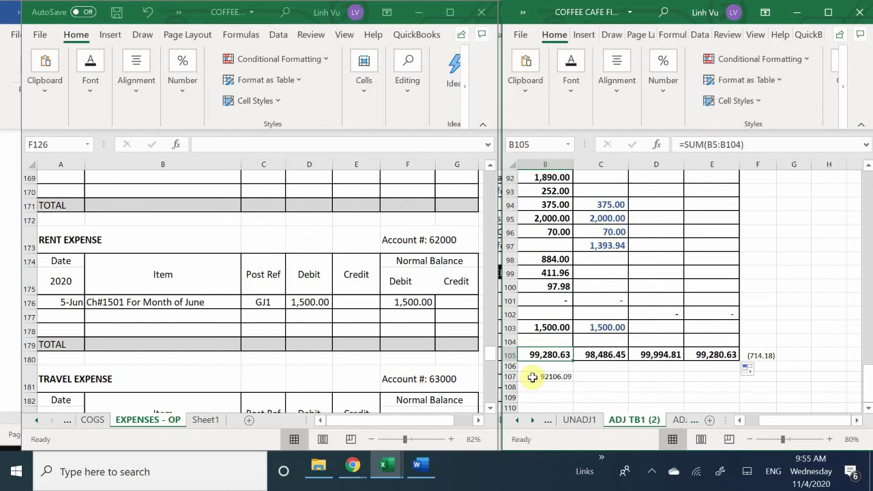
key("Left")
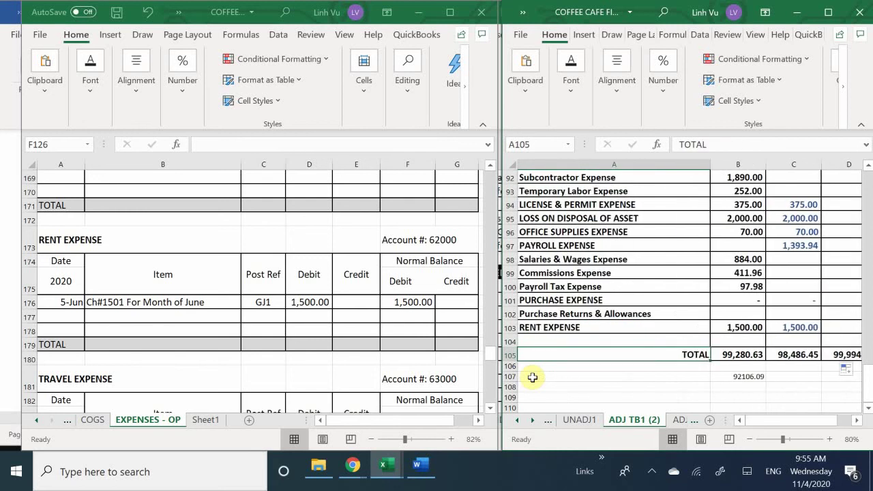
Step: Look through the operating expense ledger after Rent Expense for accounts missing from the trial balance, ending at Bad Debt Expense
left_click(226, 345)
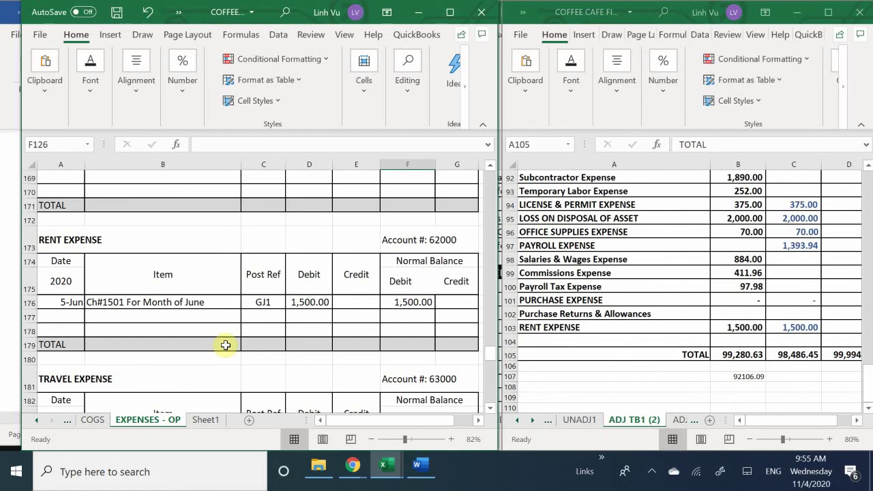
scroll(226, 345, "down", 2)
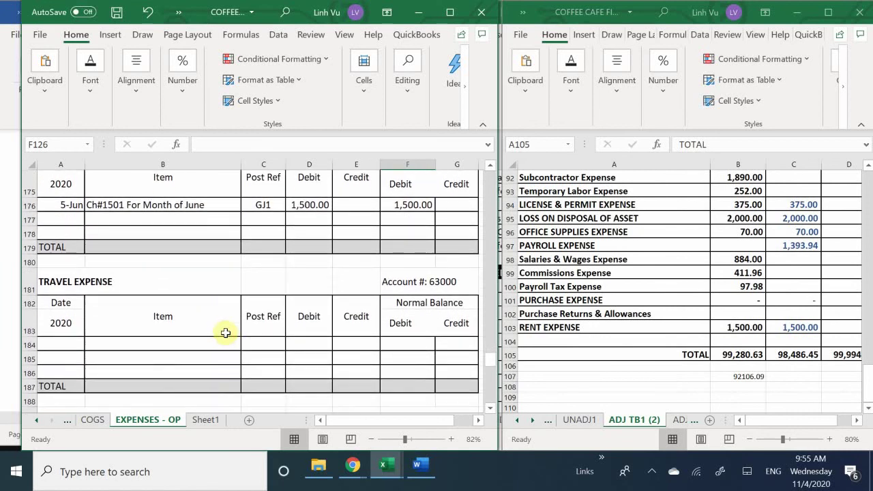
scroll(226, 332, "down", 4)
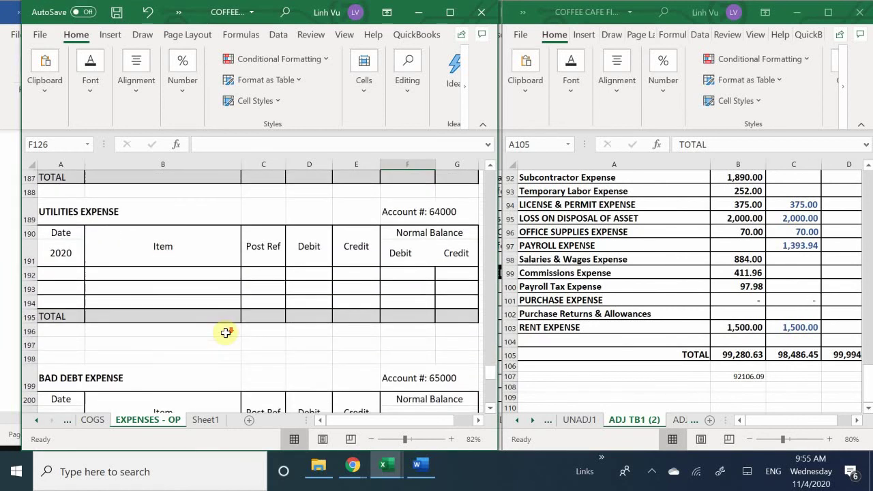
scroll(225, 332, "down", 1)
scroll(226, 332, "down", 4)
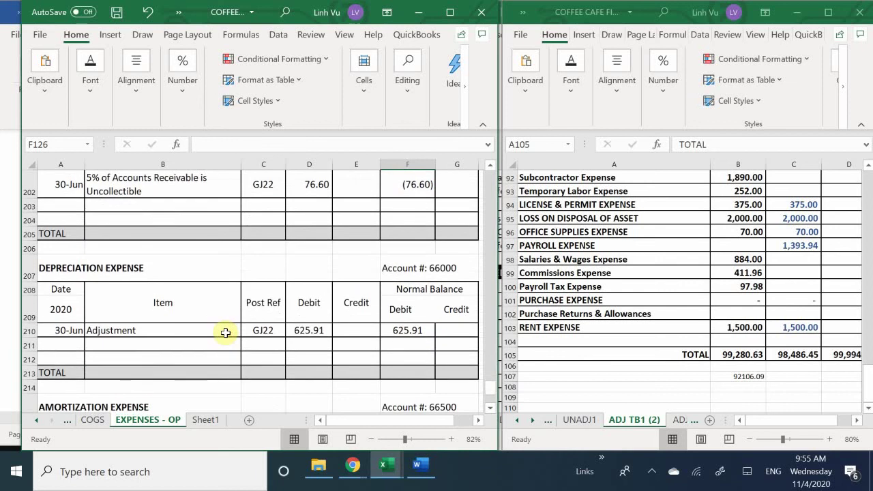
scroll(225, 333, "down", 2)
scroll(220, 337, "up", 4)
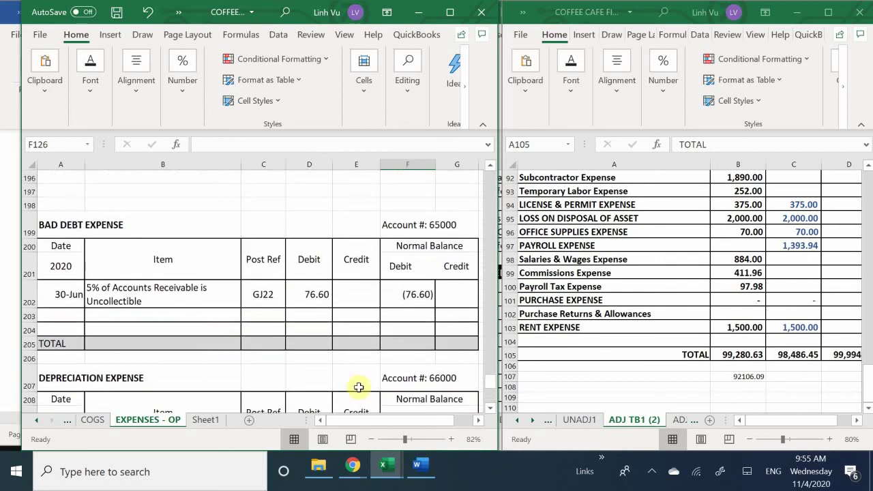
Step: Insert two blank rows at row 104 below RENT EXPENSE in the adjusted trial balance
left_click(506, 344)
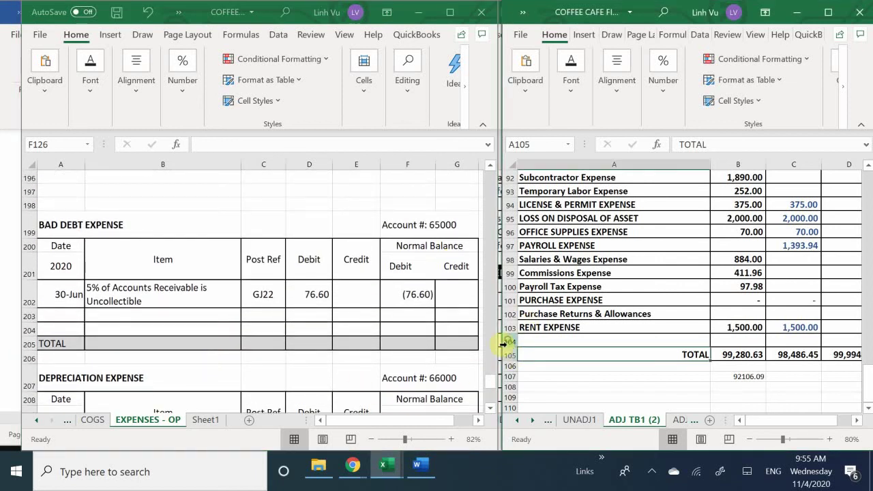
left_click(506, 342)
right_click(508, 343)
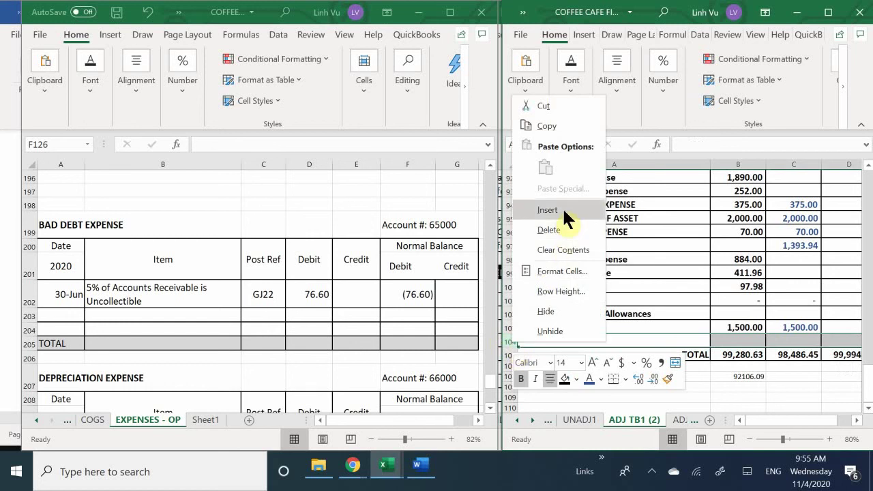
left_click(562, 208)
right_click(508, 341)
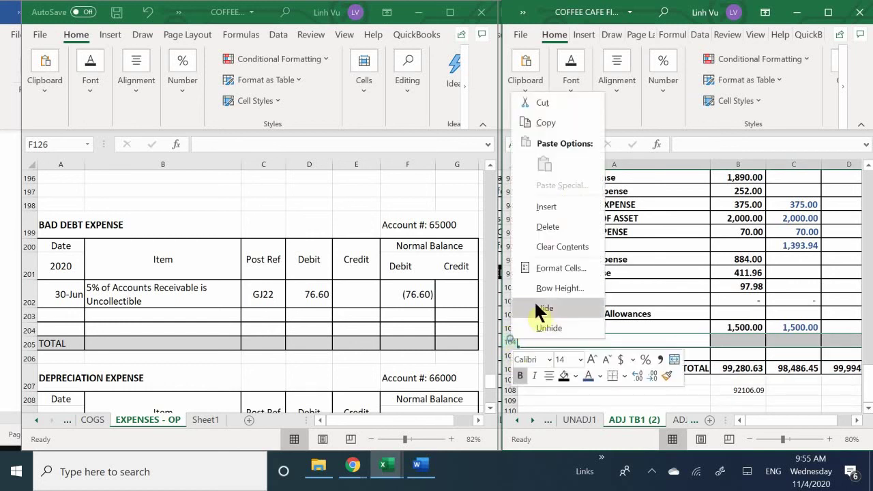
left_click(556, 205)
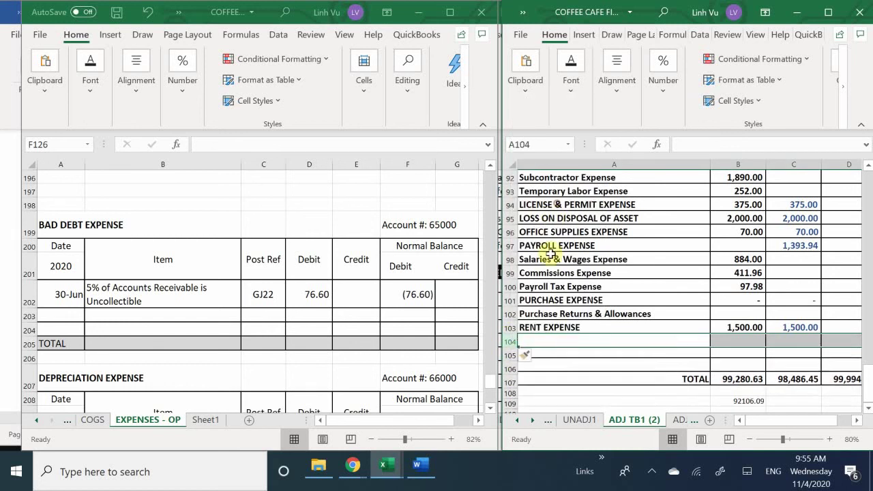
Step: Enter BAD DEBT EXPENSE as the account name in A104, leaving its debit cell selected
left_click(561, 343)
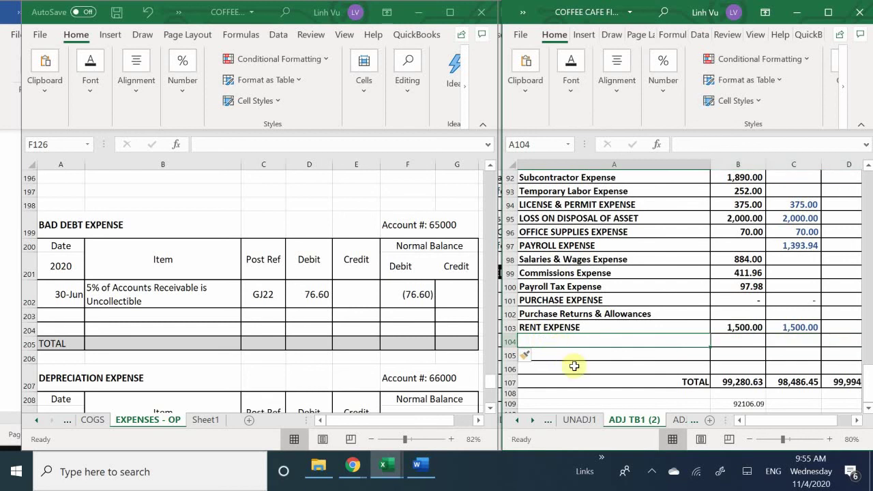
type("V")
key("BackSpace")
type("B")
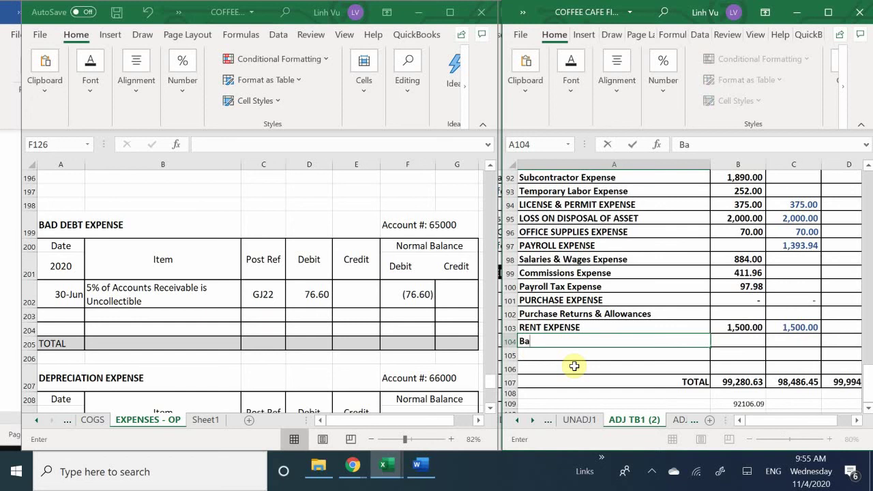
type("AD DEBT EXPENSE")
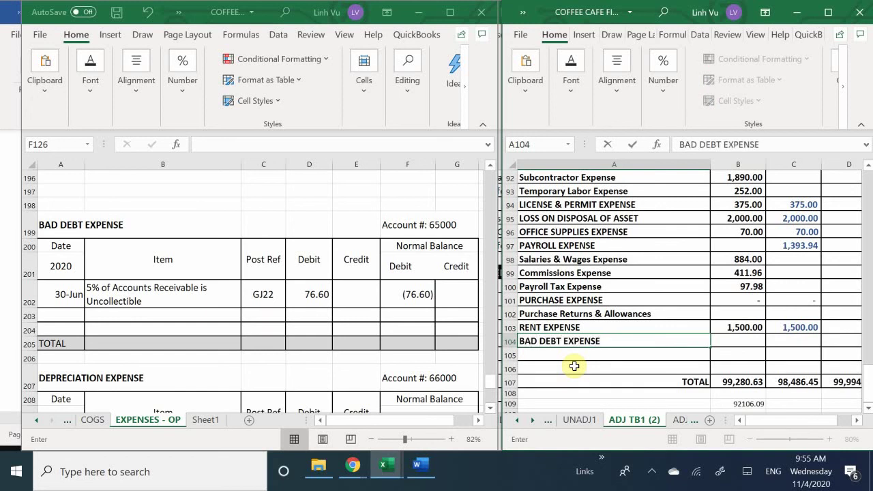
key("Tab")
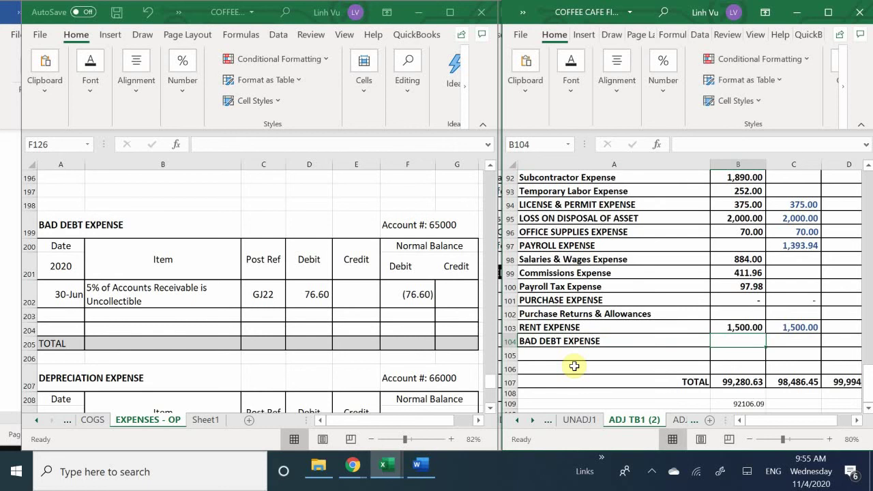
Step: Enter a 76.60 debit for BAD DEBT EXPENSE in B104 and link C104 to that cell
type("76")
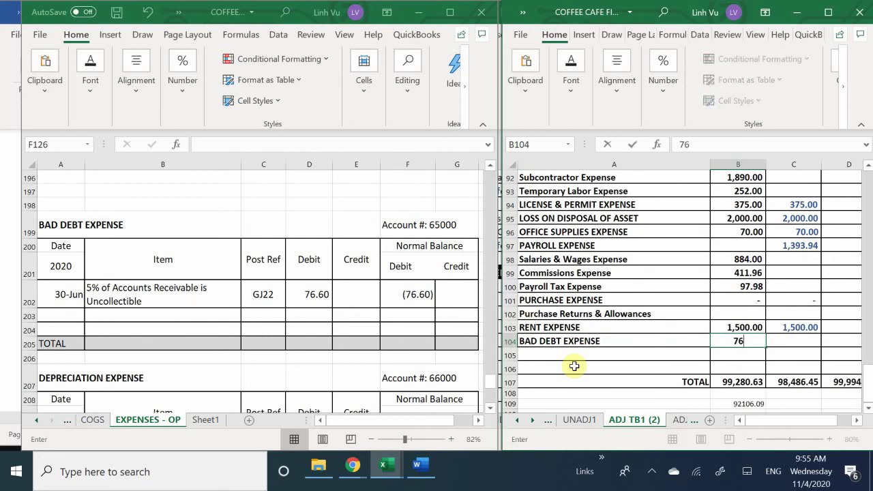
type(".60")
key("Return")
key("Up")
key("Right")
type("=")
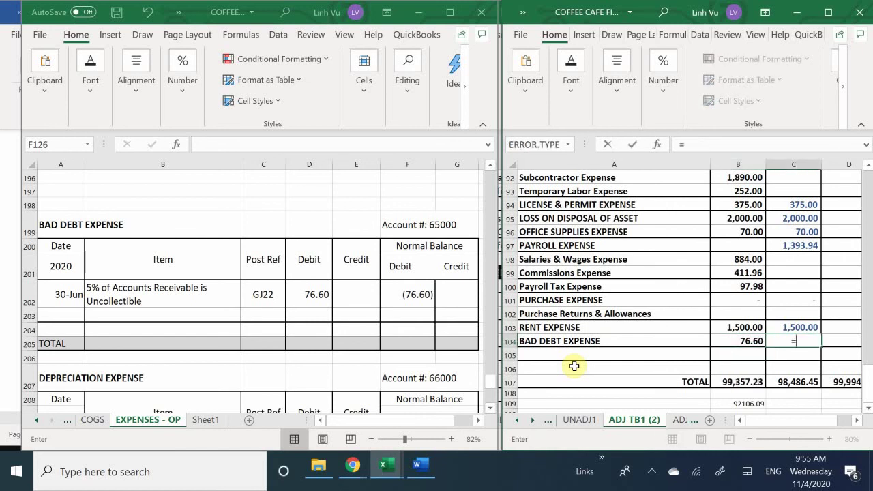
key("Left")
key("Return")
key("Left")
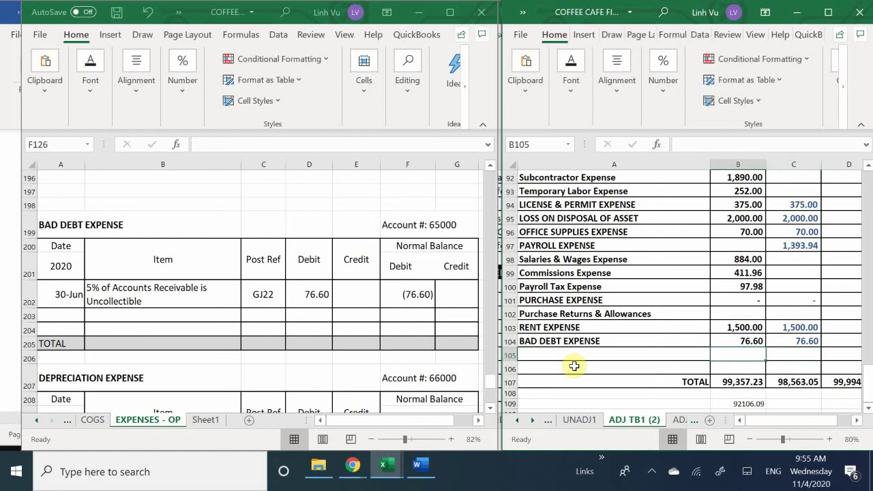
Step: Add DEPRECIATION EXPENSE in A105 with the ledger's debit balance of 625.91 in B105
left_click(559, 355)
type("DE")
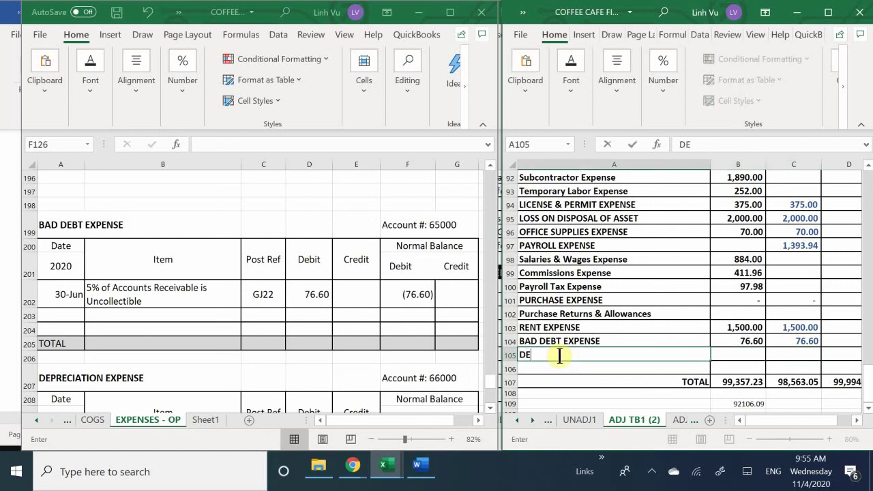
type("PRECIATION EXPENSE")
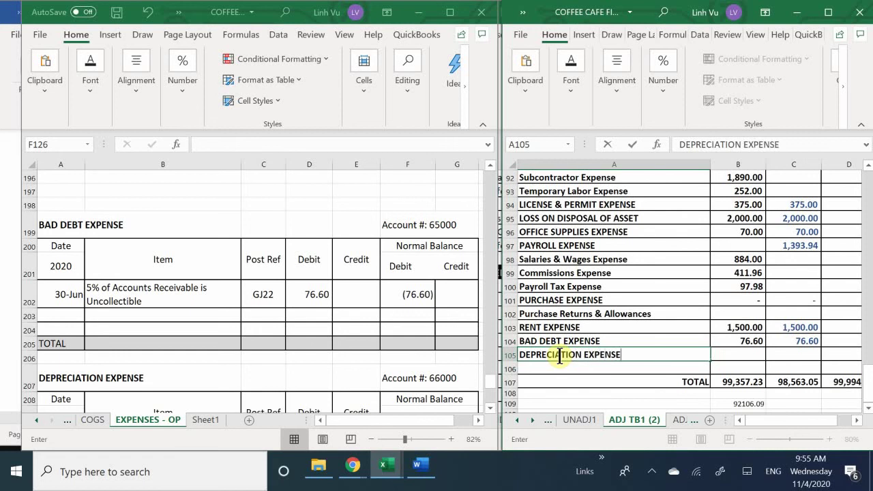
key("Tab")
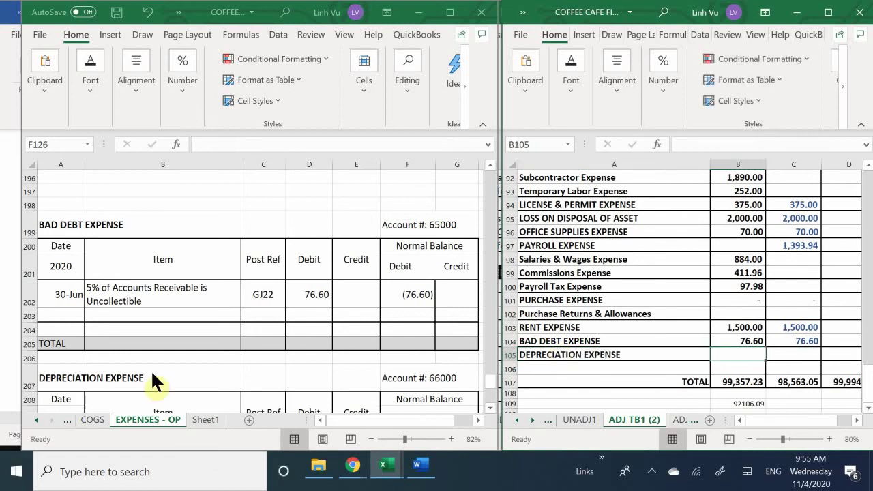
scroll(322, 336, "down", 3)
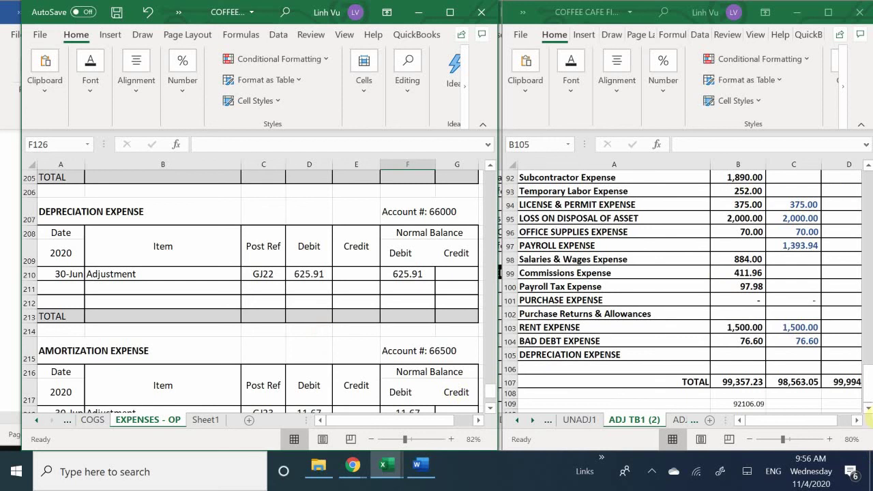
type("6")
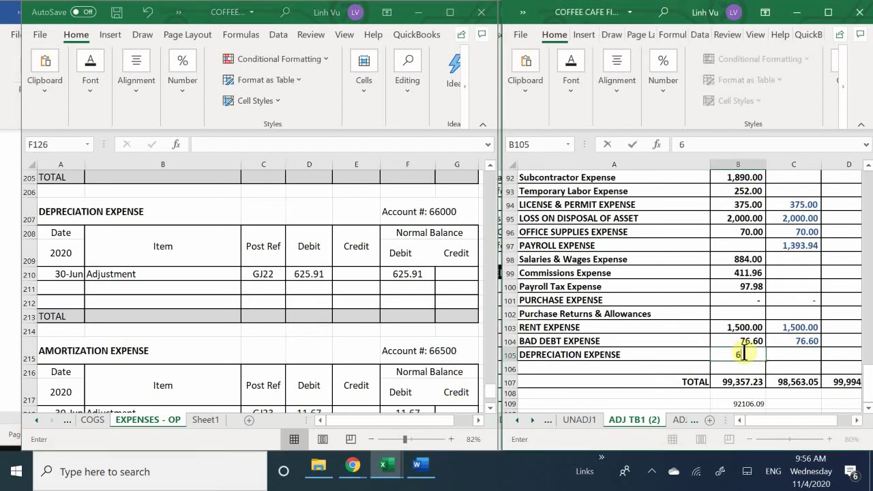
type("25.91")
key("Return")
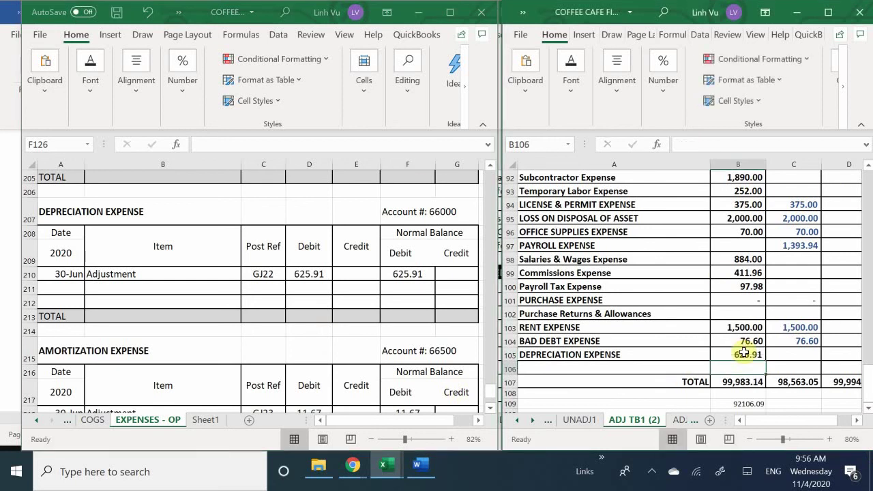
Step: Enter AMORTIZATION EXPENSE as the account name in A106 and left-align it
key("Left")
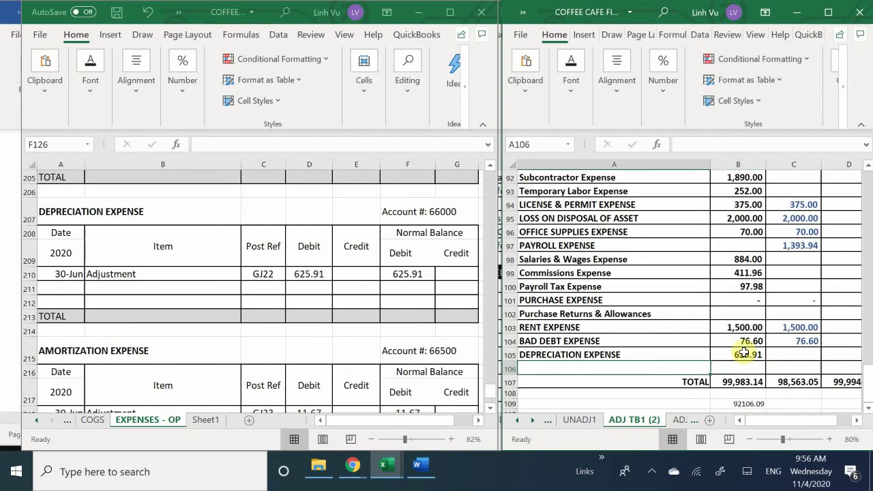
type("AM")
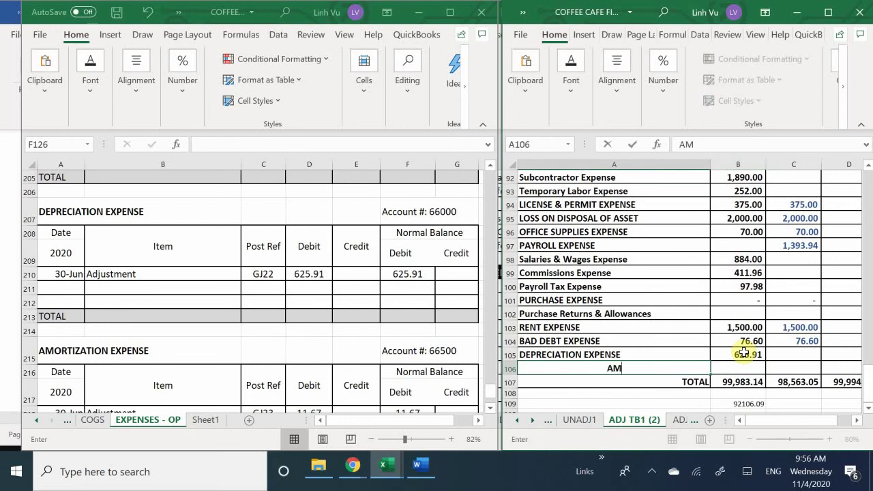
type("ORTIZAT")
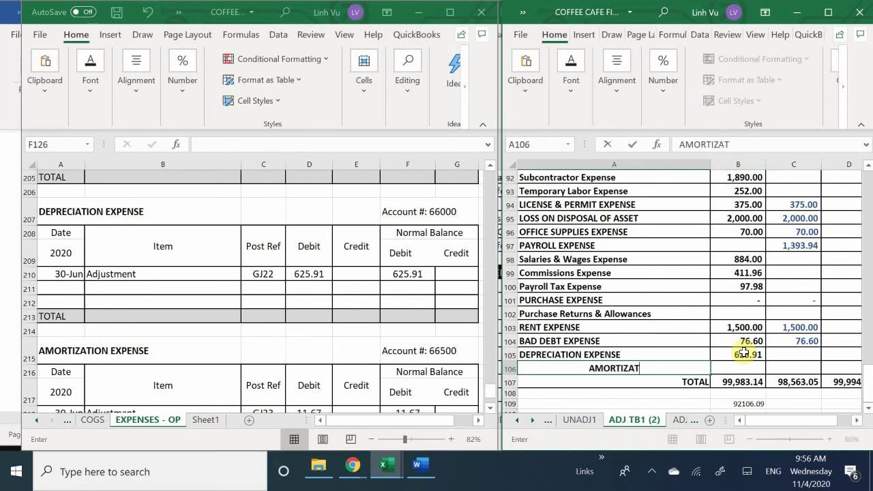
type("ION EXPENSE")
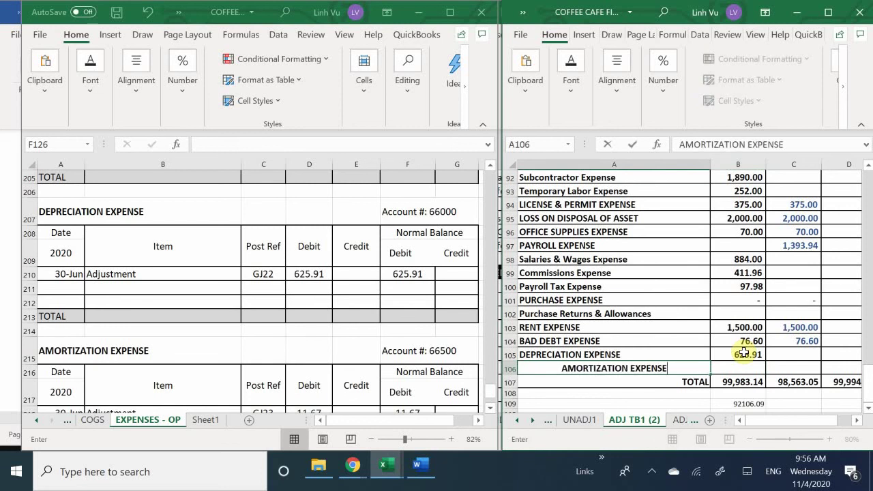
key("Return")
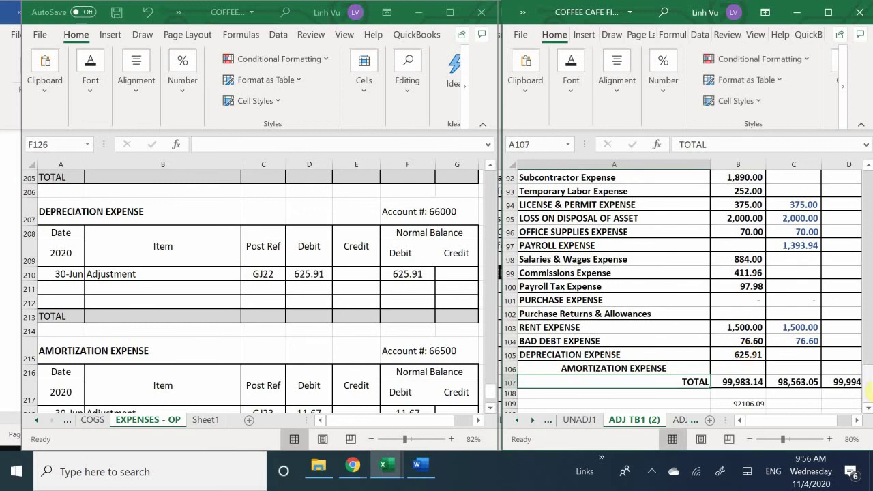
left_click(604, 369)
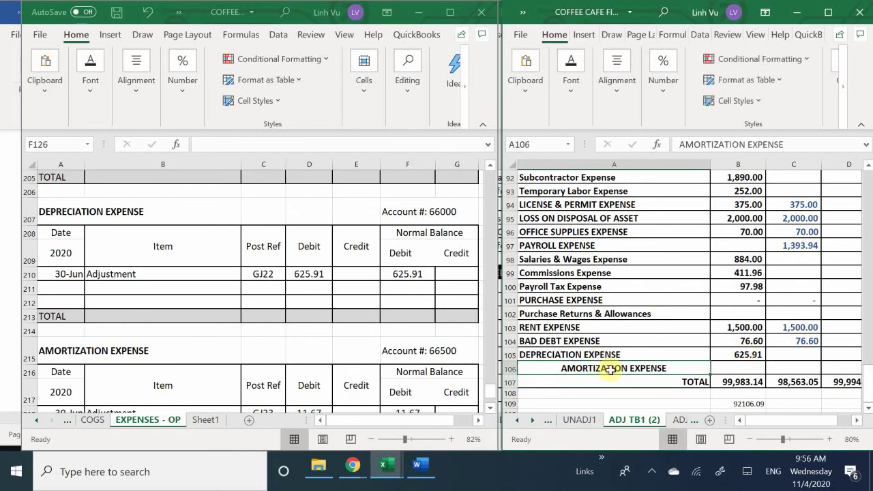
left_click(612, 96)
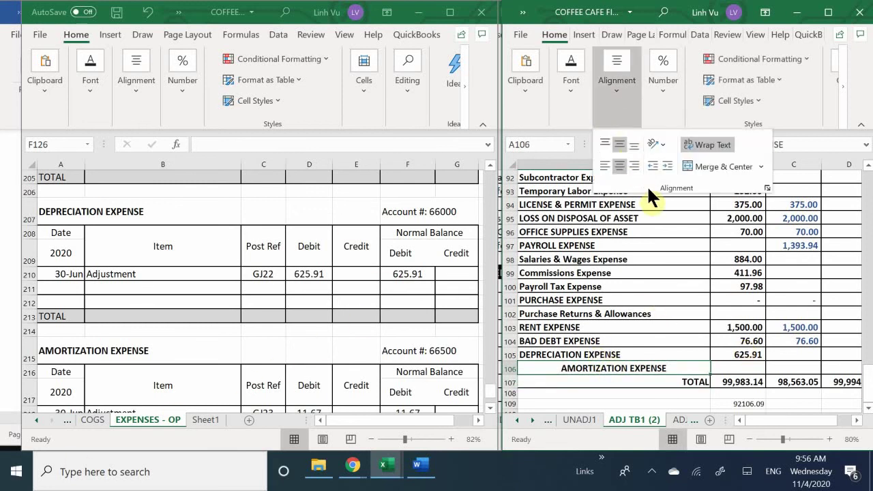
left_click(603, 166)
Step: Enter 11.67 as the debit amount for AMORTIZATION EXPENSE in B106
left_click(735, 366)
left_click(737, 369)
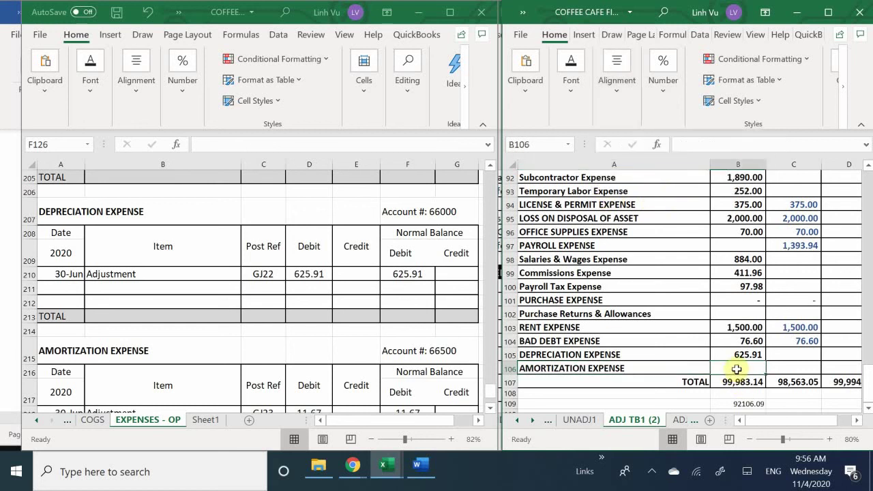
type("11.67")
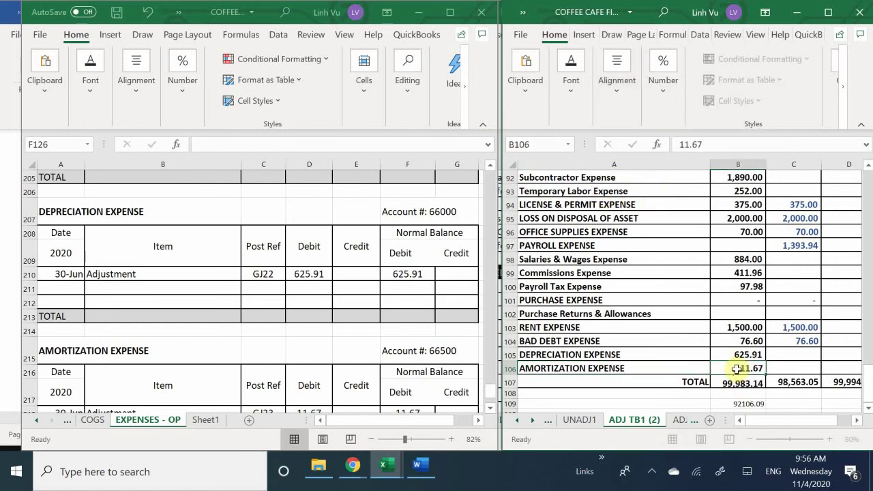
key("Return")
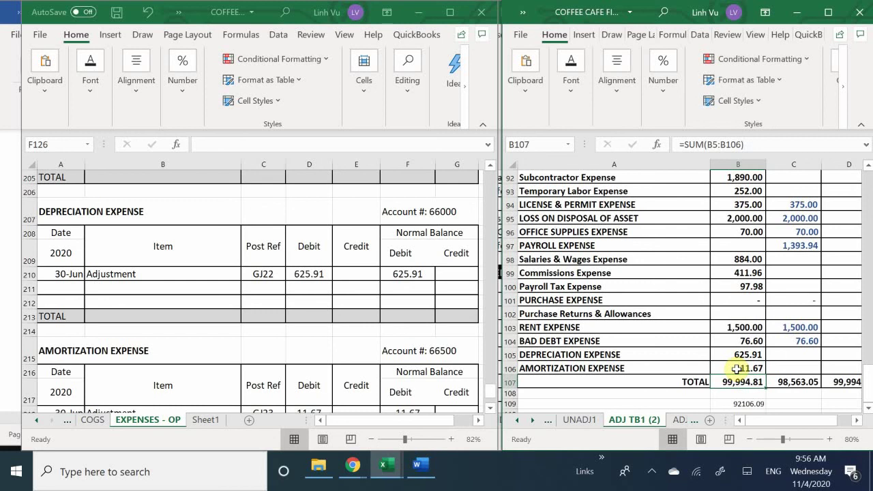
Step: Link C105 and C106 to the depreciation and amortization debit amounts in B105 and B106
key("Right")
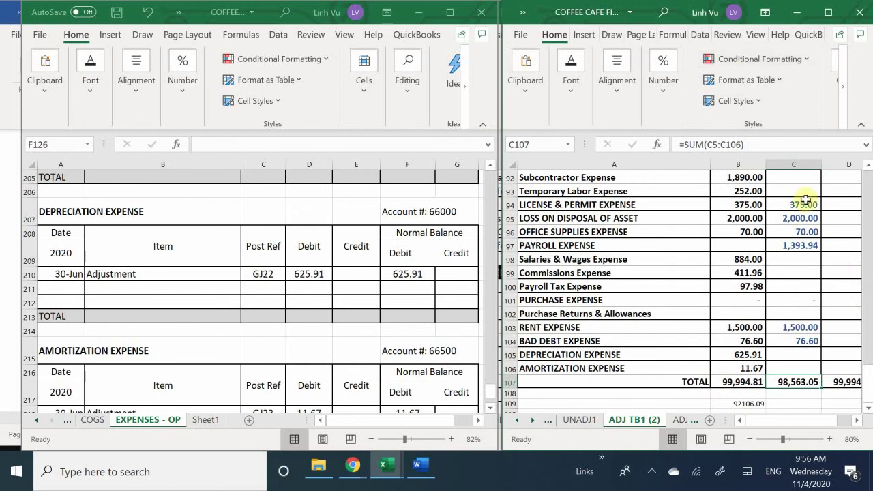
left_click(791, 356)
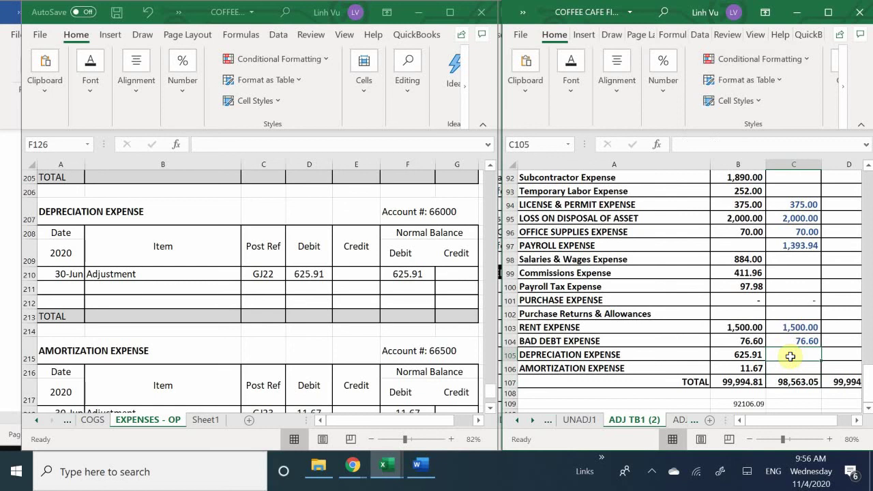
type("=")
key("Left")
key("Return")
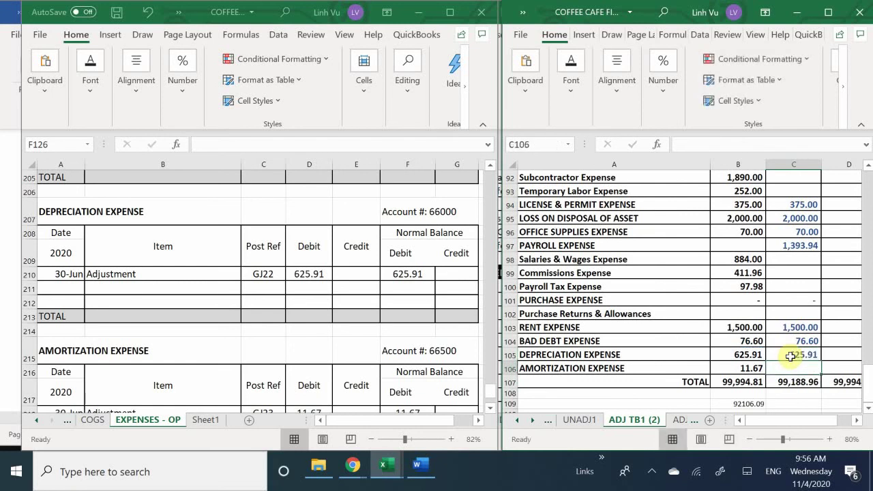
type("=")
key("Left")
key("Return")
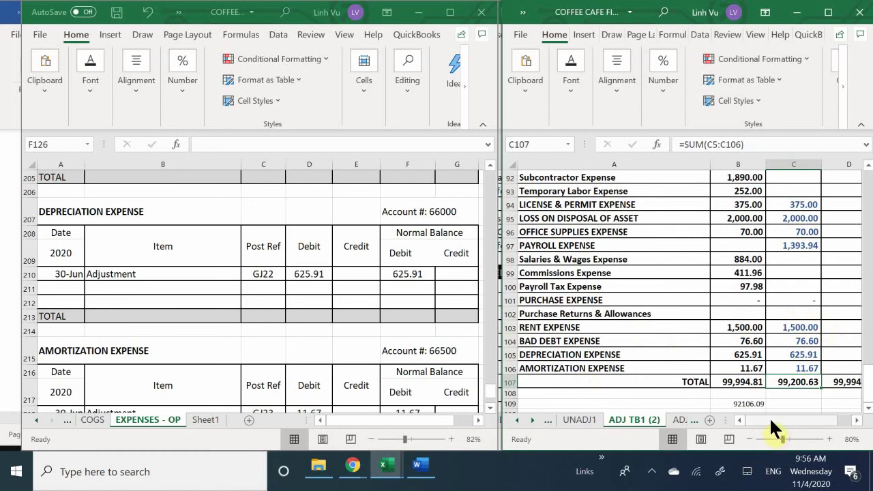
Step: Go back to the Bad Debt Expense account in the general ledger, select D202:F202 and maximize that workbook's window
left_click_drag(770, 422, 771, 422)
left_click(369, 256)
scroll(360, 273, "up", 3)
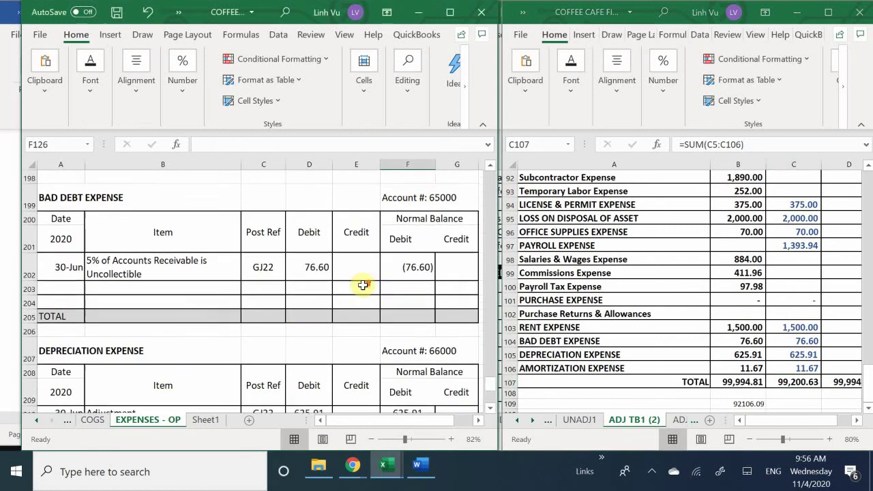
left_click(405, 302)
left_click_drag(315, 293, 412, 304)
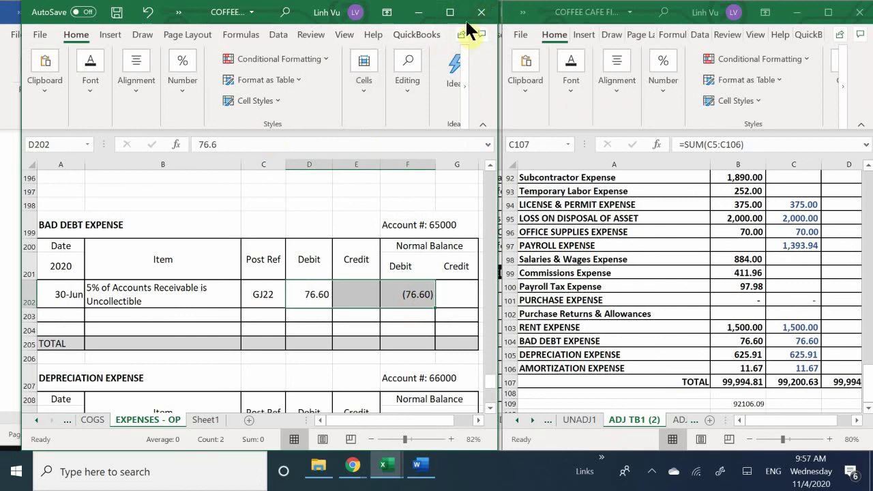
left_click_drag(454, 14, 457, 1)
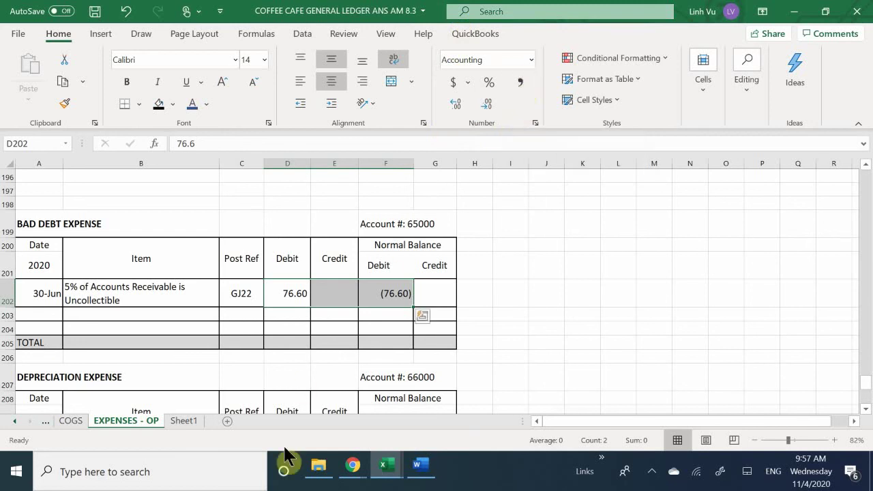
Step: Check the bad debt balance formula in F202, then apply the dollar accounting format followed by comma style to D202:F202
left_click(335, 368)
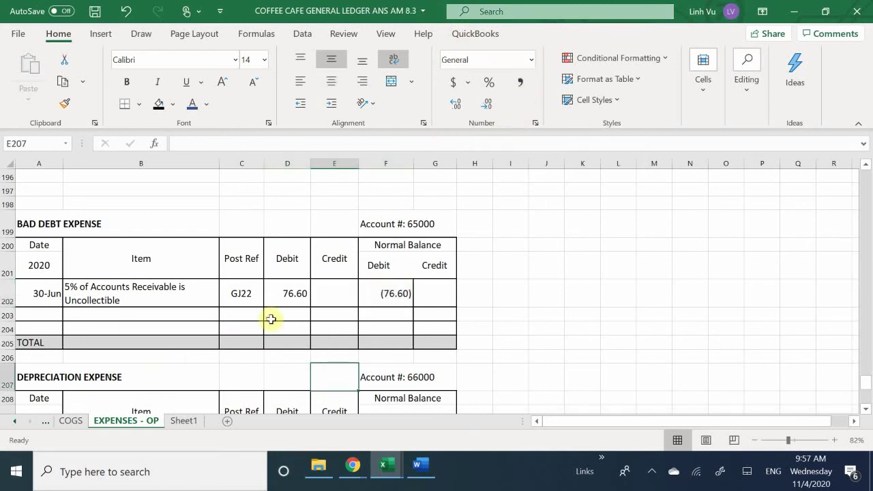
left_click(386, 290)
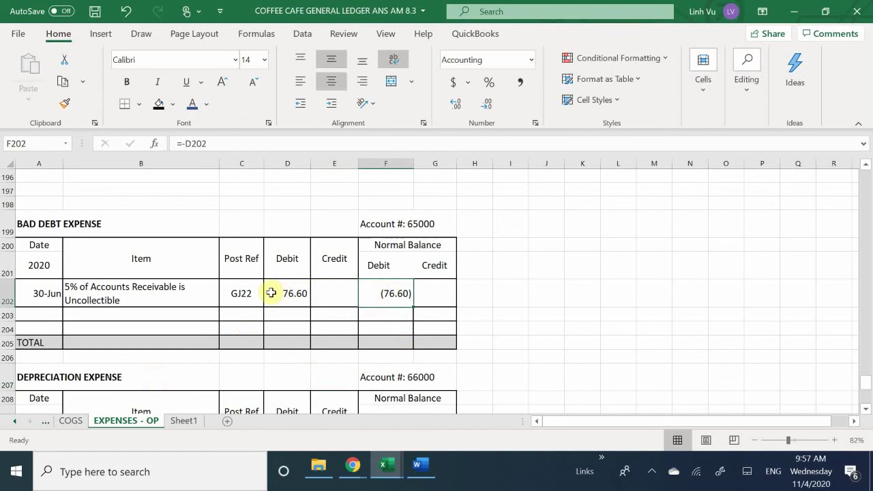
left_click_drag(276, 290, 376, 292)
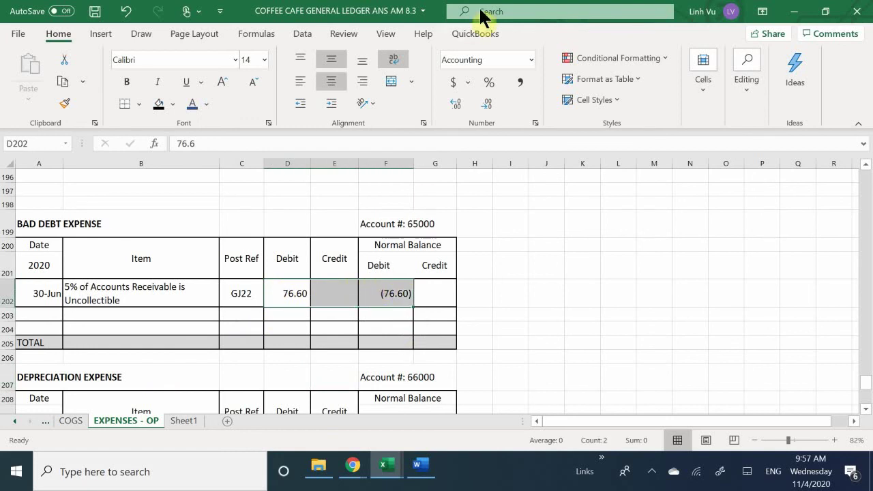
left_click(450, 85)
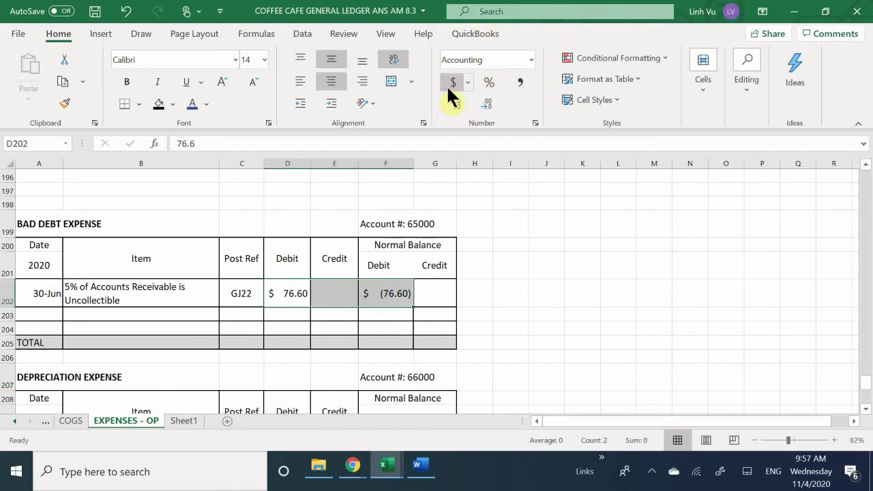
left_click(512, 85)
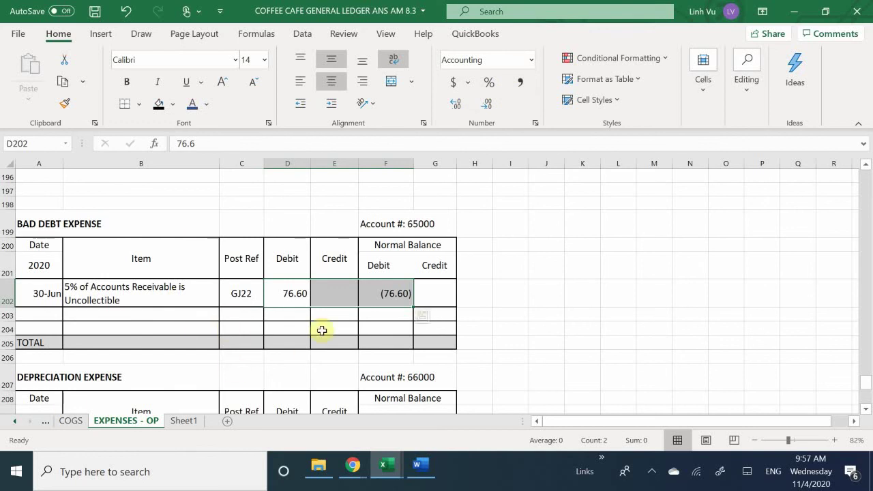
Step: Correct the Bad Debt Expense balance formula in F202 to =D202 in place of the negated reference
left_click(372, 294)
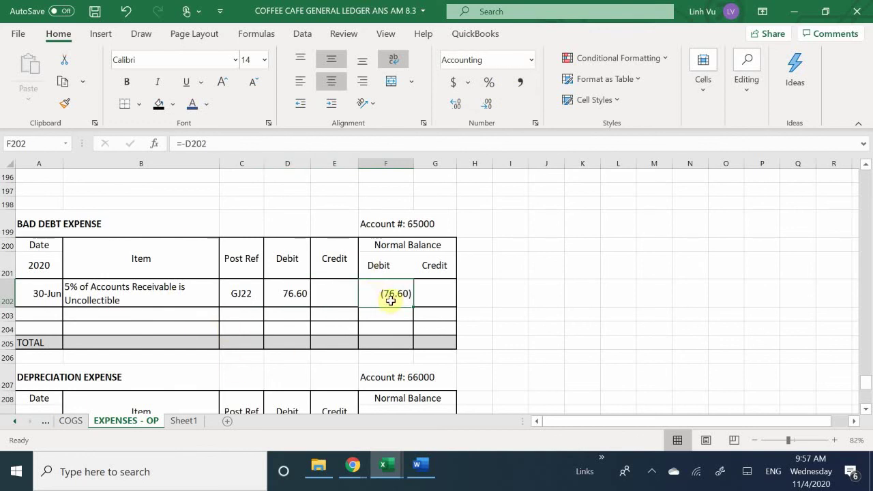
double_click(390, 300)
key("BackSpace")
key("BackSpace")
key("BackSpace")
key("BackSpace")
key("BackSpace")
key("Left")
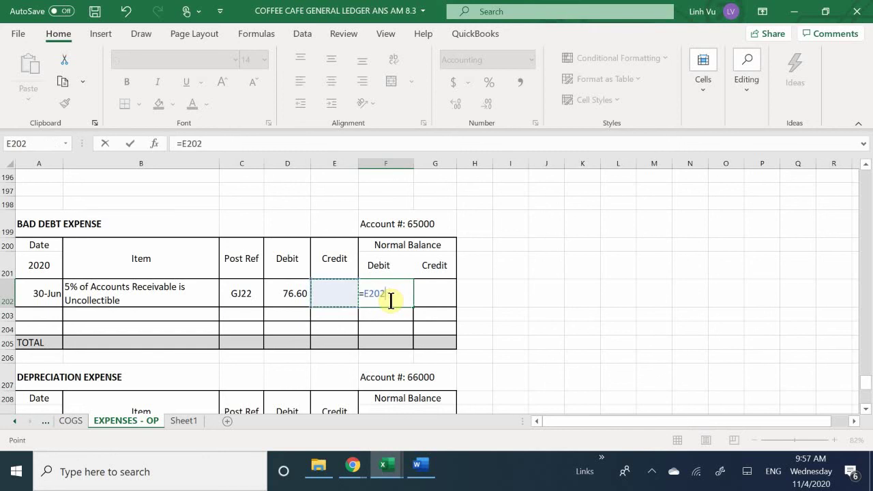
key("Left")
key("Return")
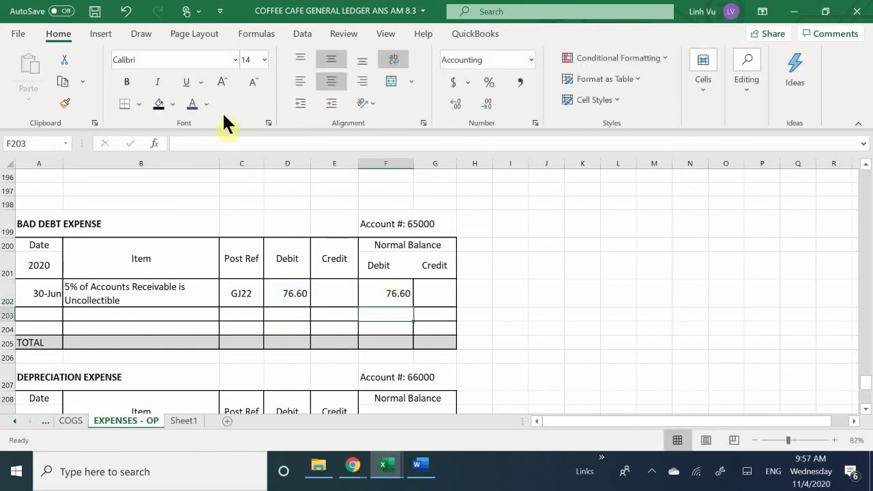
left_click(498, 312)
scroll(498, 313, "down", 1)
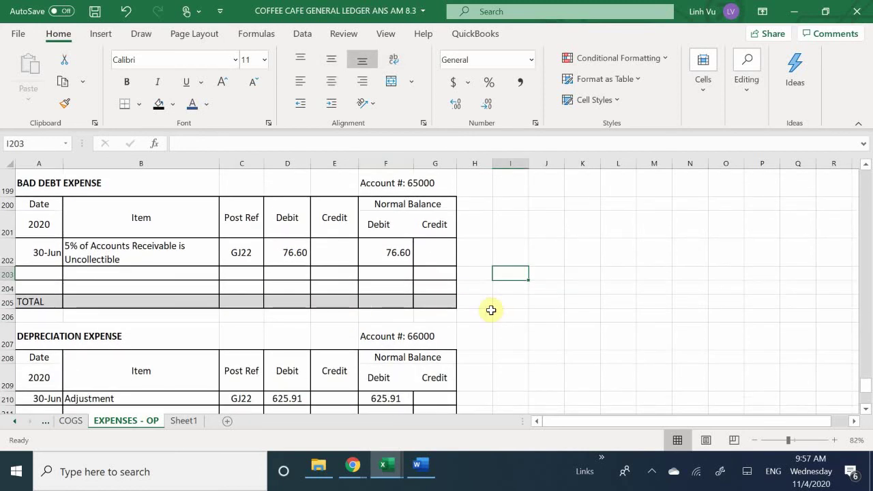
Step: Save the general ledger workbook, then switch to the financial forms workbook and maximize its window
key("ctrl+s")
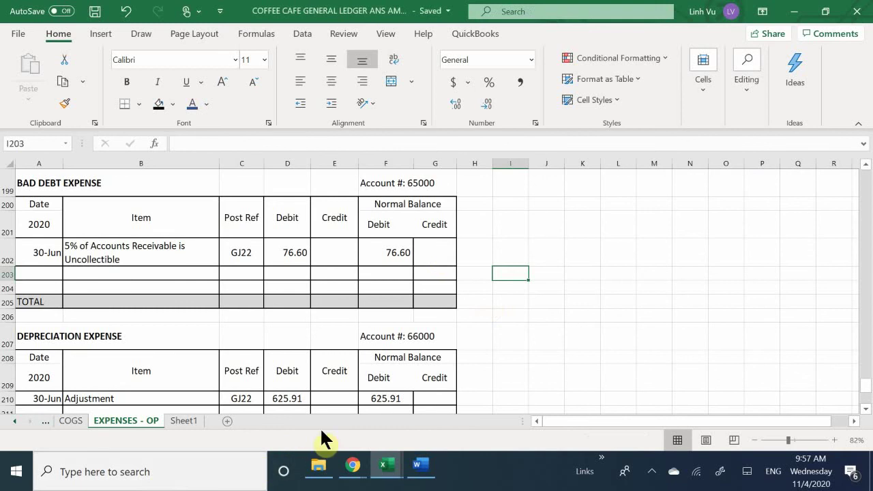
mouse_move(387, 468)
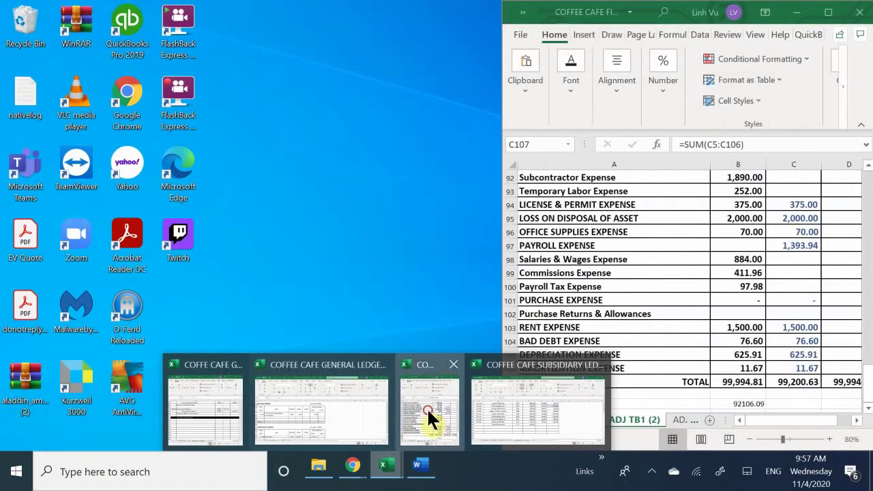
left_click(430, 419)
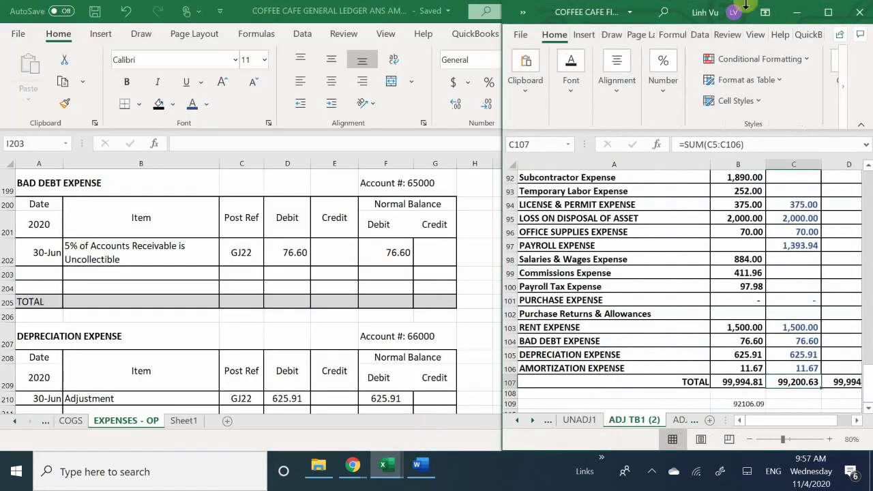
left_click(706, 13)
double_click(706, 14)
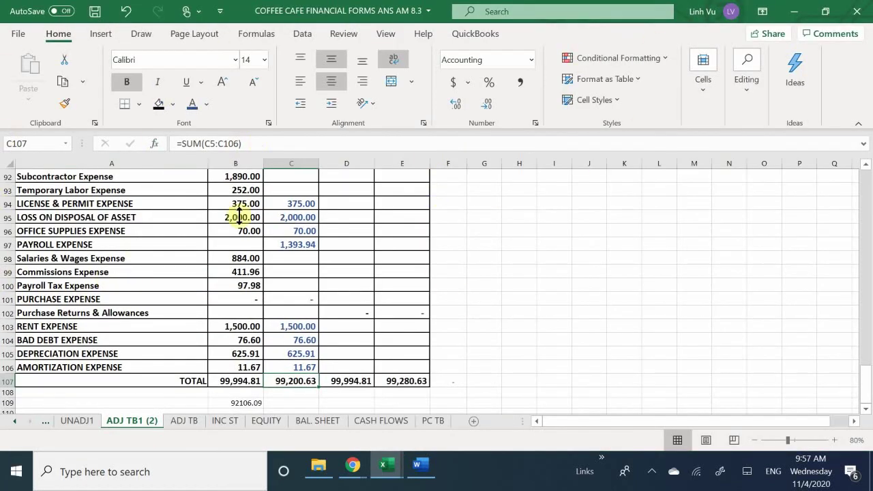
Step: Review the ADJ TB1 (2) trial balance from the bank accounts through the expense accounts to the total row
scroll(246, 249, "up", 15)
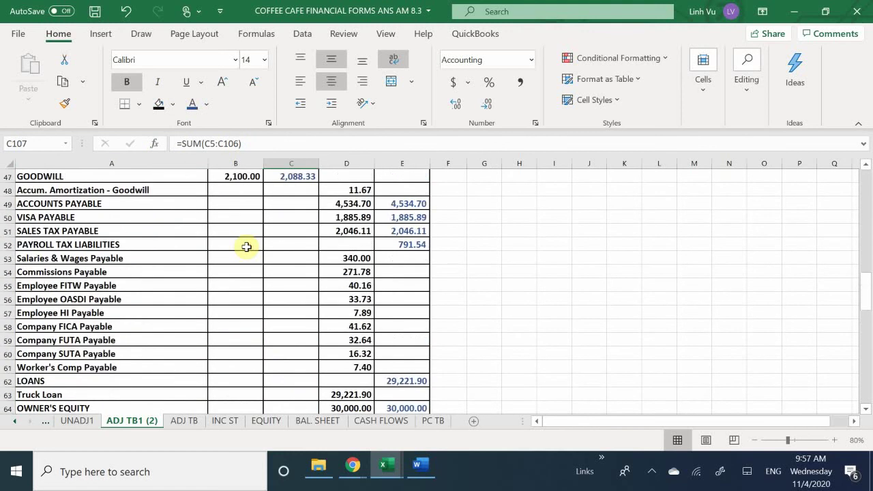
scroll(246, 247, "up", 15)
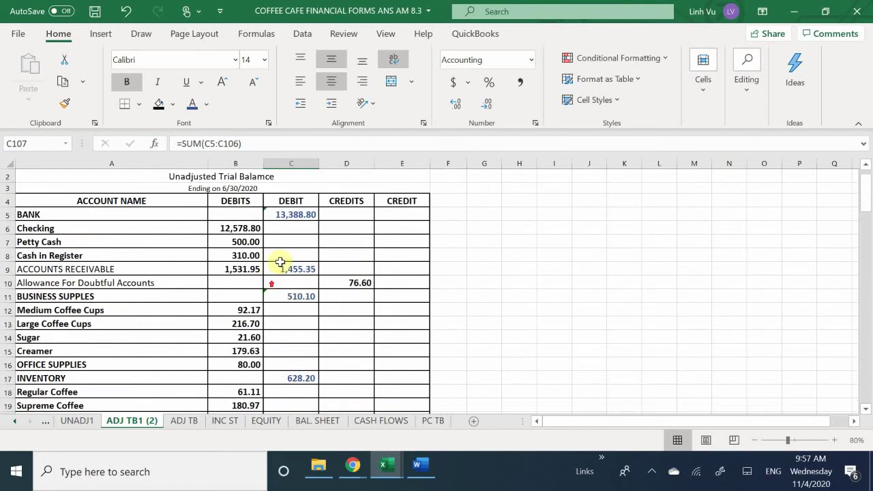
scroll(279, 262, "up", 1)
scroll(281, 261, "down", 6)
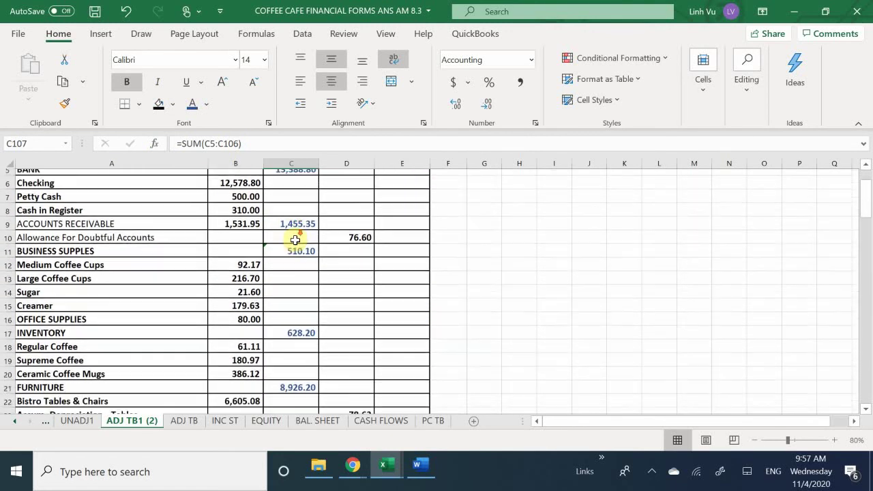
scroll(298, 287, "down", 2)
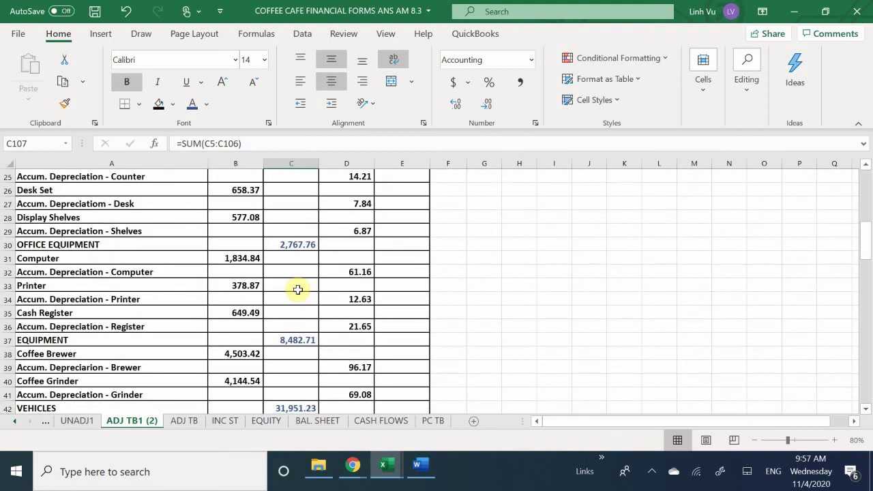
scroll(298, 290, "down", 5)
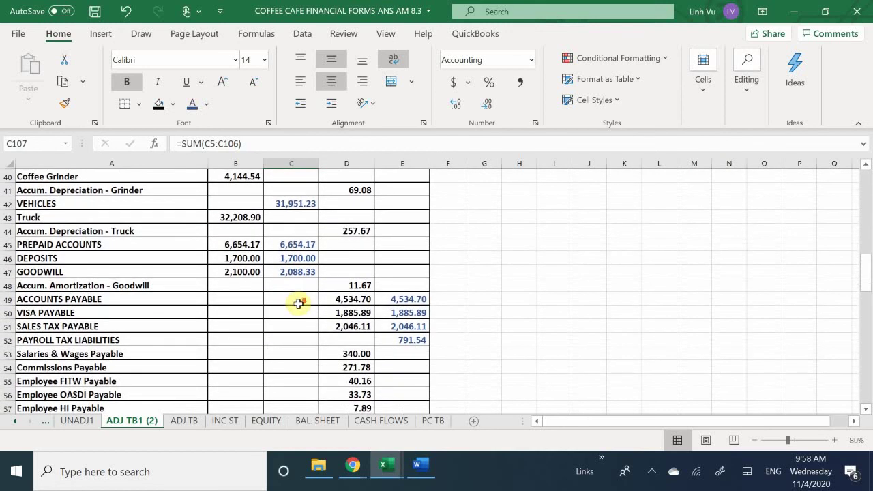
scroll(298, 303, "down", 2)
scroll(298, 304, "down", 8)
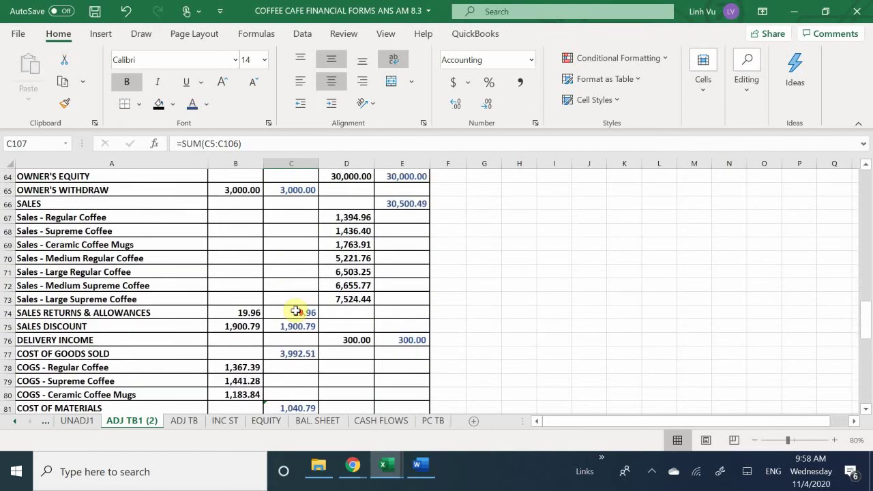
scroll(296, 310, "down", 6)
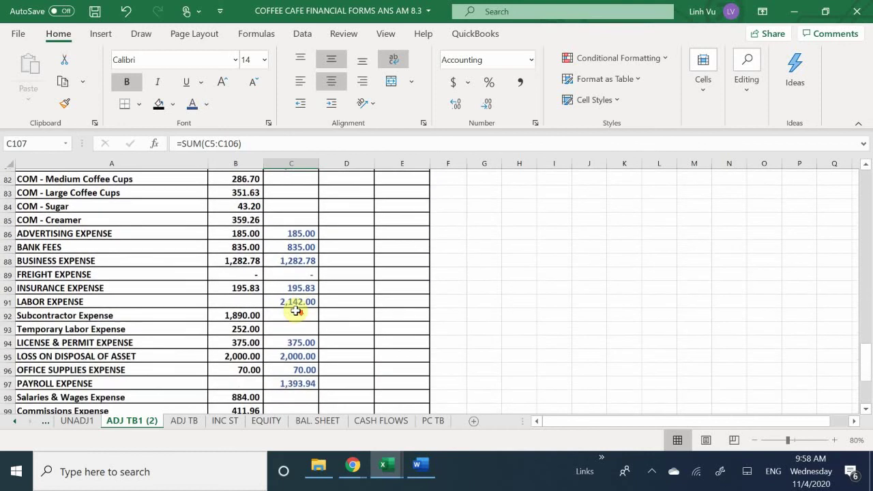
scroll(295, 310, "down", 3)
scroll(295, 310, "up", 1)
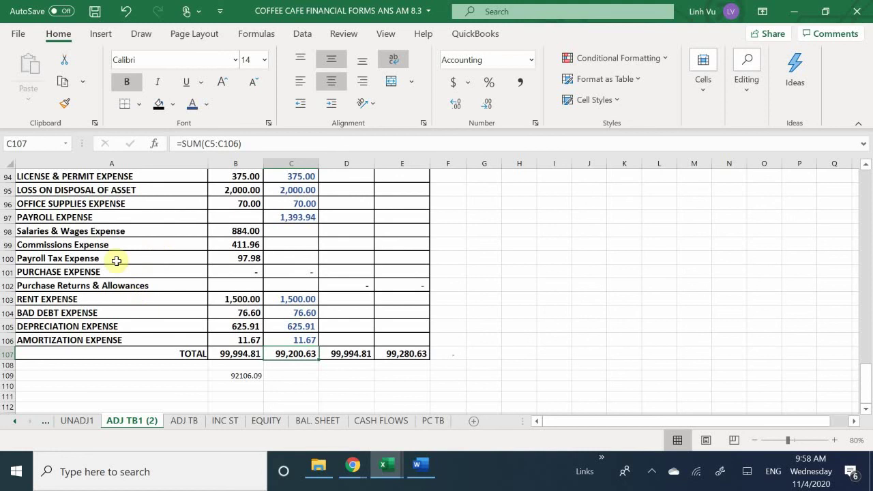
Step: Compare the debit and credit totals in B107 and D107 and look back through the account balances feeding them
left_click(240, 355)
left_click(352, 355)
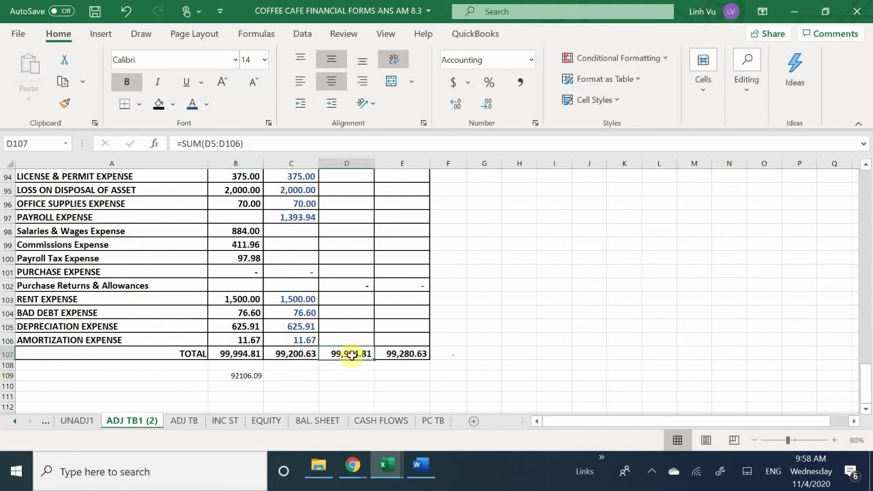
scroll(351, 354, "up", 8)
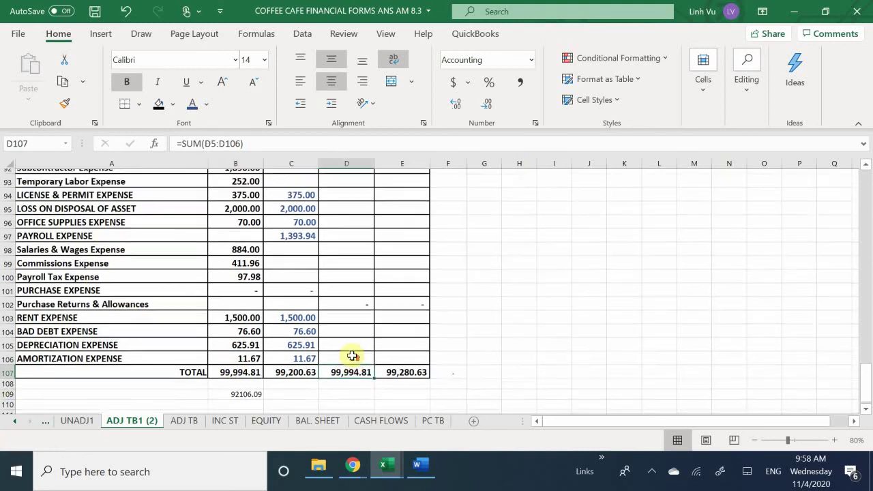
scroll(351, 356, "up", 2)
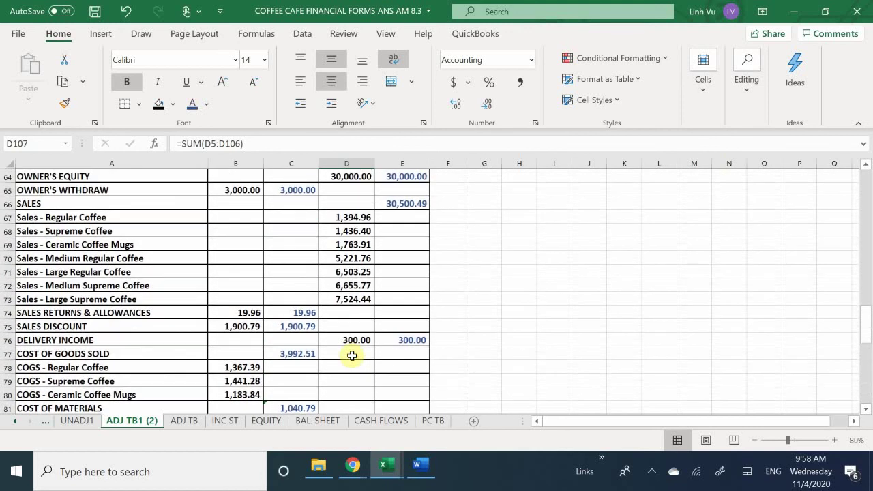
scroll(352, 355, "up", 14)
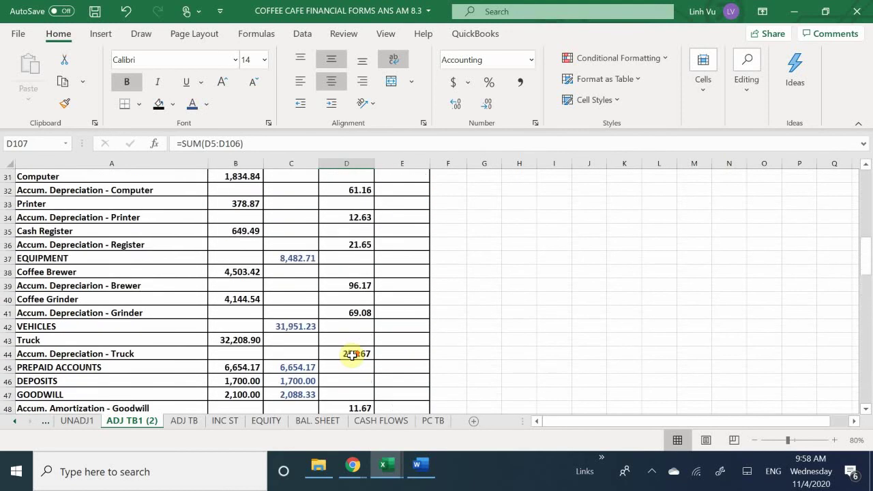
scroll(351, 356, "up", 7)
scroll(351, 355, "down", 20)
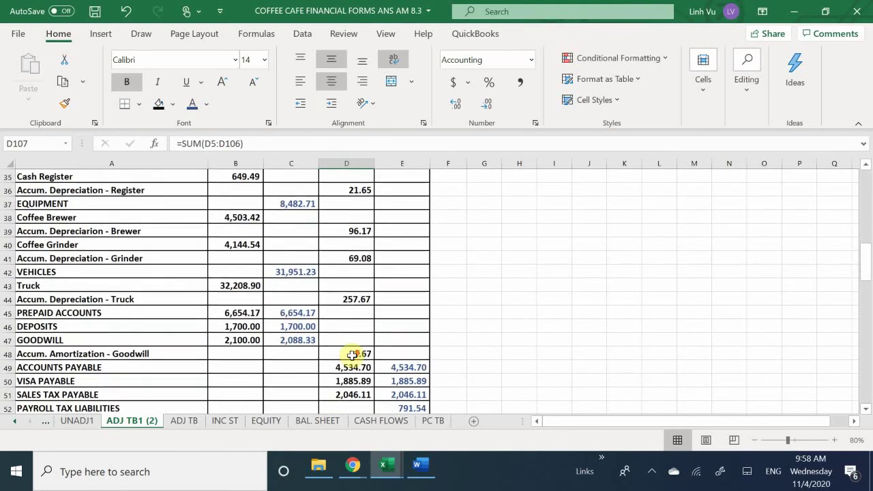
scroll(352, 355, "down", 8)
scroll(352, 355, "up", 4)
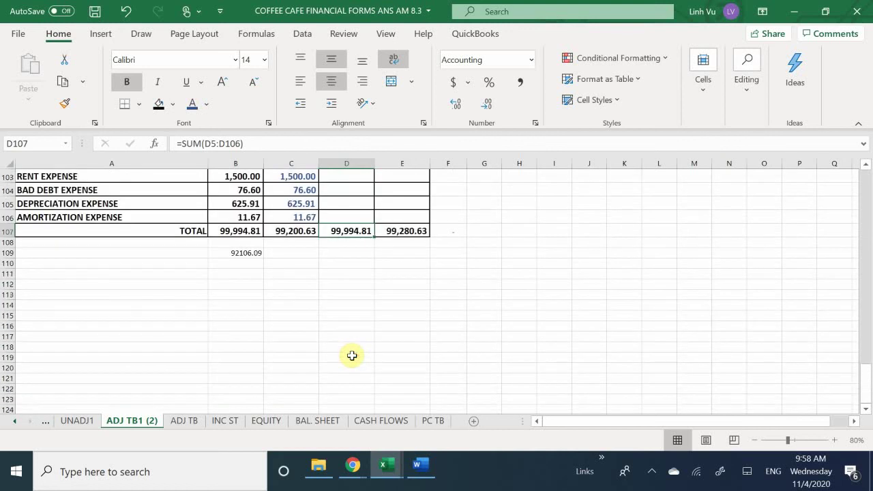
scroll(351, 355, "up", 1)
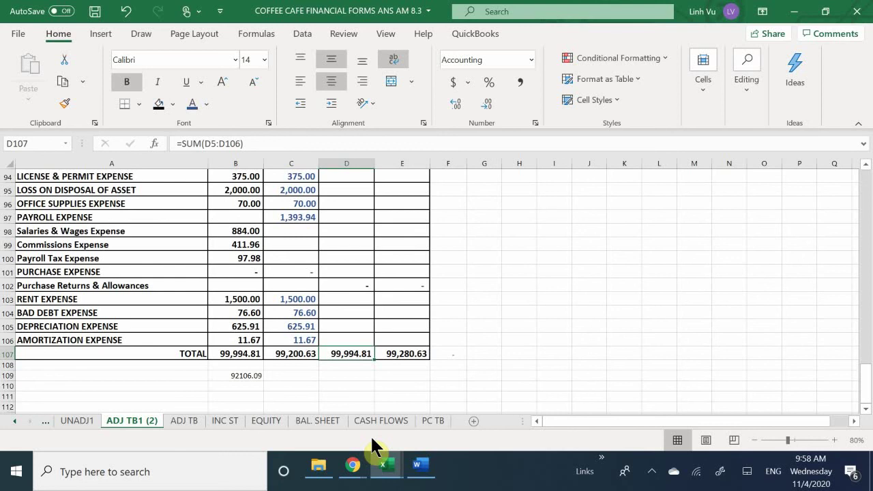
left_click(652, 472)
left_click(678, 412)
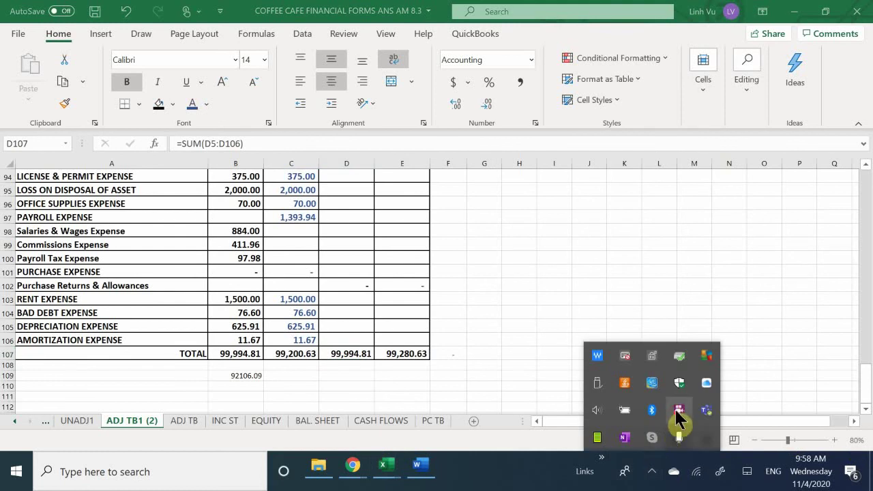